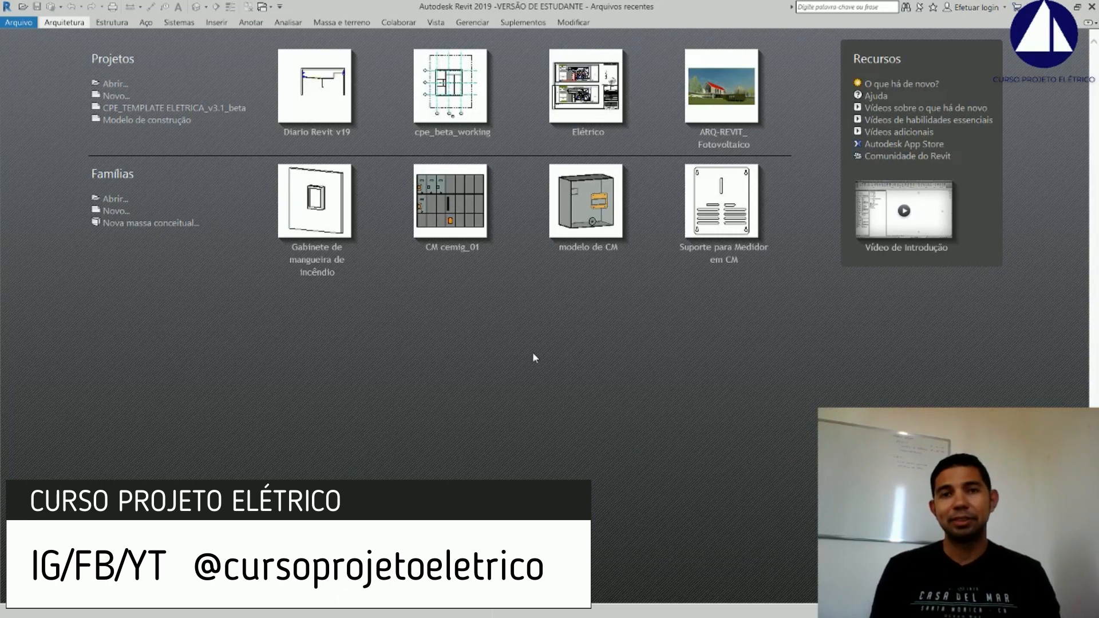
Switch to ApowerPDF and view Desenho 36, the CEMIG ND-5.2 prefabricated polycarbonate metering centre
{"action": "key", "text": "alt+Tab"}
{"action": "key", "text": "alt+Tab"}
{"action": "key", "text": "alt+Tab"}
{"action": "key", "text": "alt+Tab"}
{"action": "key", "text": "alt+Tab"}
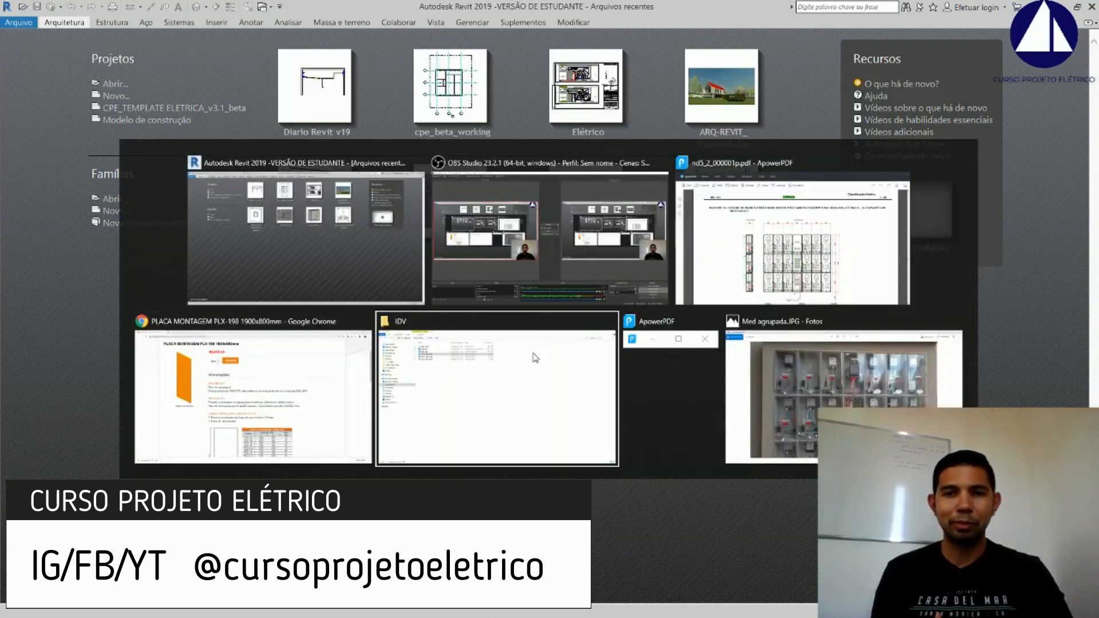
{"action": "key", "text": "alt+Tab"}
{"action": "key", "text": "alt+Tab"}
{"action": "key", "text": "alt+Tab"}
{"action": "key", "text": "alt+Tab"}
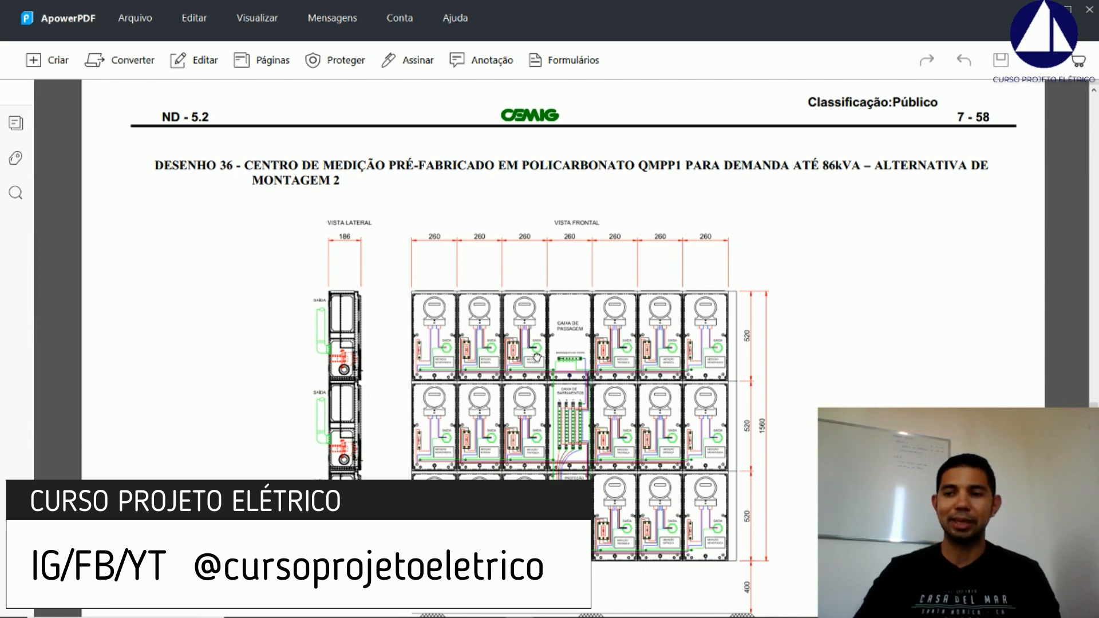
{"action": "scroll", "coordinate": [537, 358], "scroll_direction": "down", "scroll_amount": 1}
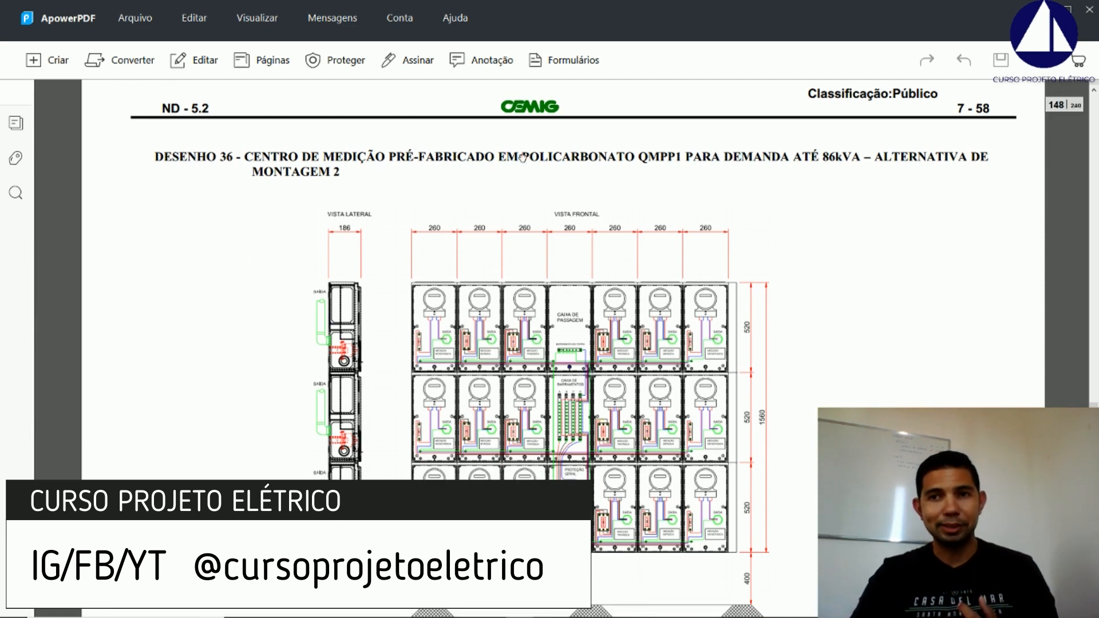
{"action": "scroll", "coordinate": [538, 338], "scroll_direction": "down", "scroll_amount": 1}
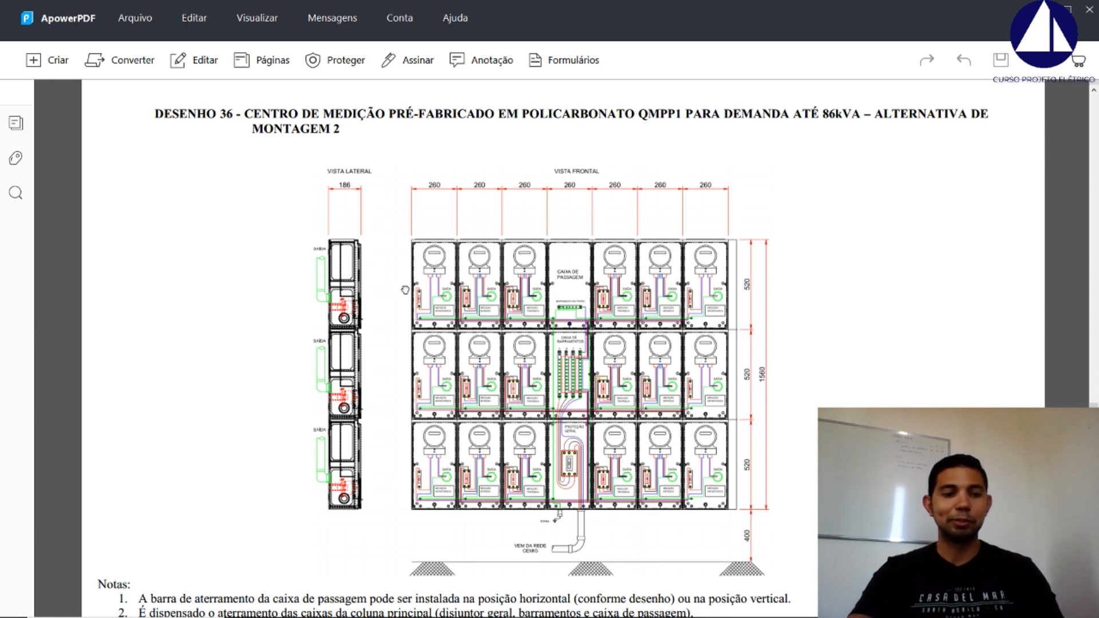
Examine the side and front views of the metering centre in Desenho 36, including the box dimensions, meters and wiring
{"action": "scroll", "coordinate": [348, 246], "scroll_direction": "up", "scroll_amount": 2, "text": "ctrl"}
{"action": "scroll", "coordinate": [350, 248], "scroll_direction": "up", "scroll_amount": 1, "text": "ctrl"}
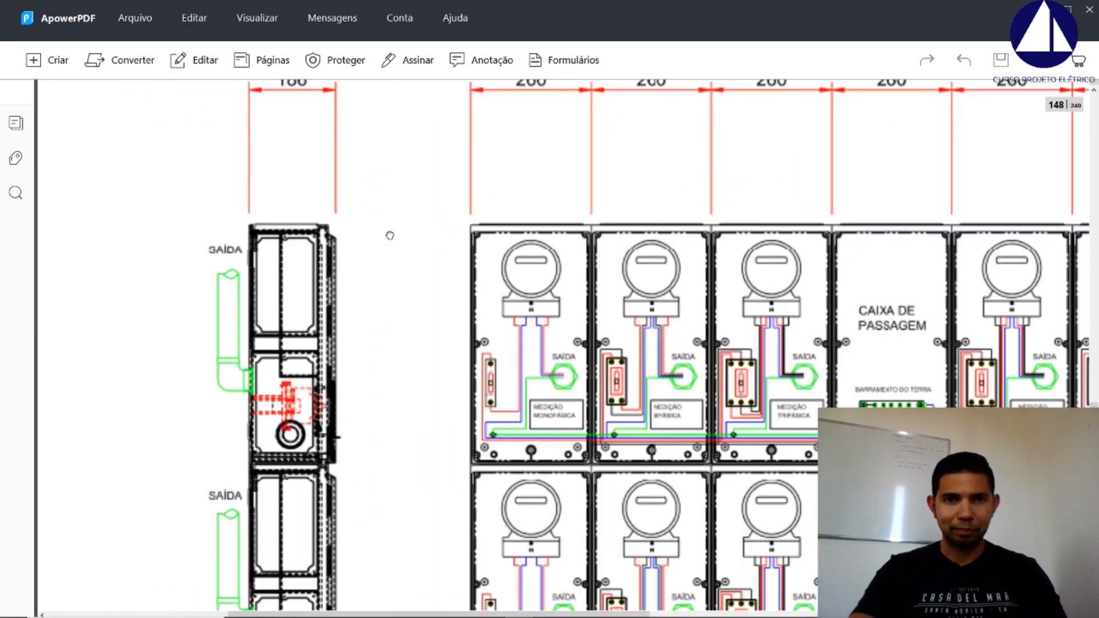
{"action": "scroll", "coordinate": [389, 236], "scroll_direction": "up", "scroll_amount": 3}
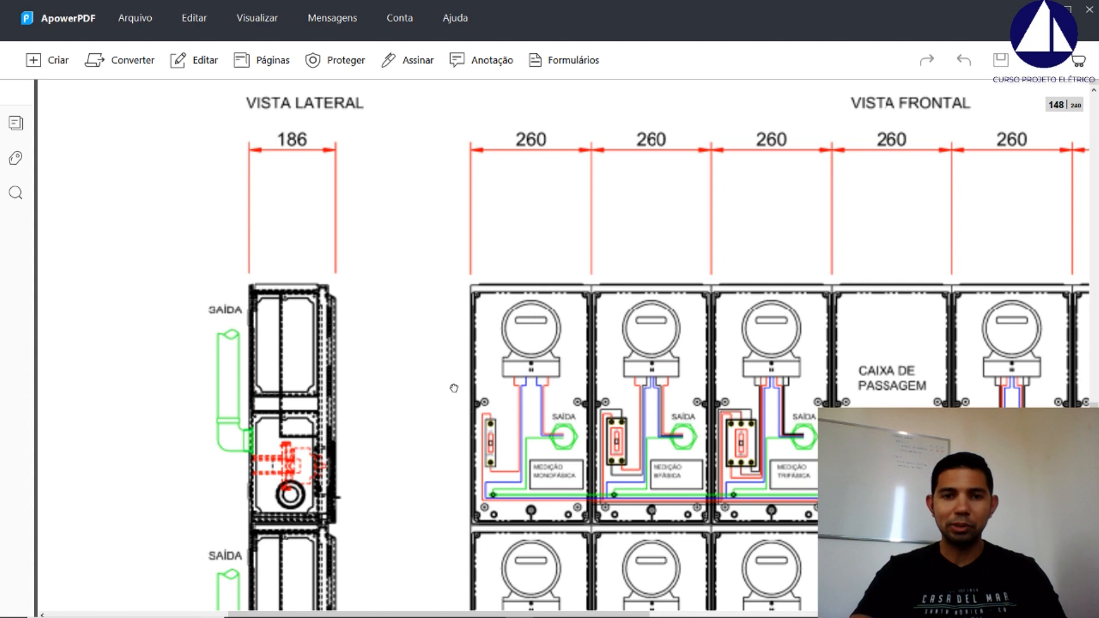
{"action": "scroll", "coordinate": [481, 233], "scroll_direction": "up", "scroll_amount": 2, "text": "ctrl"}
{"action": "scroll", "coordinate": [482, 233], "scroll_direction": "down", "scroll_amount": 2, "text": "ctrl"}
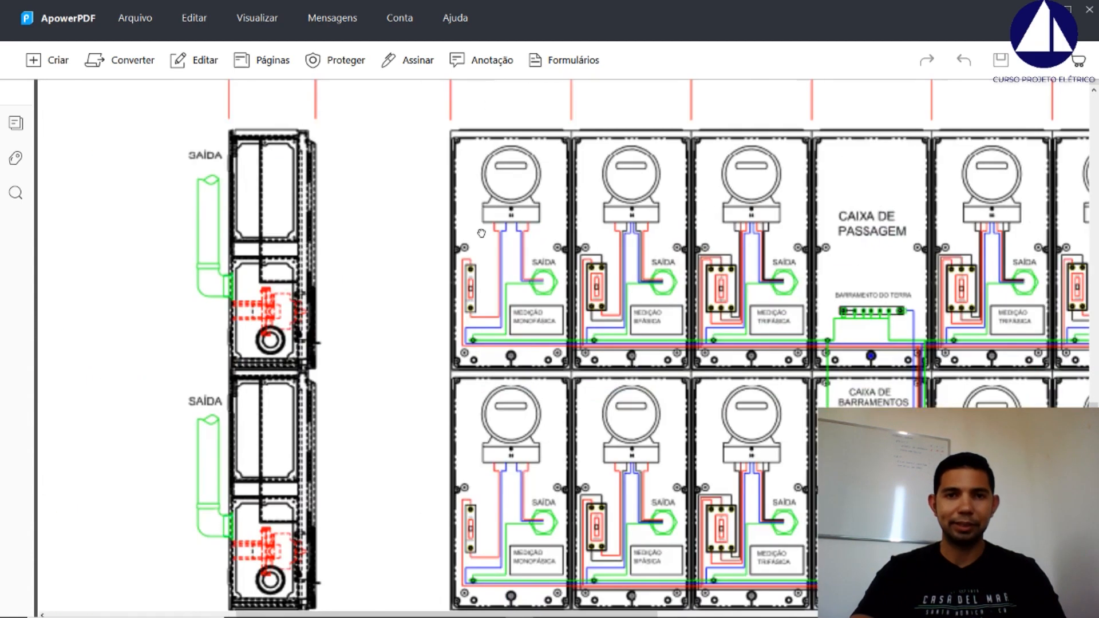
{"action": "scroll", "coordinate": [482, 233], "scroll_direction": "up", "scroll_amount": 3}
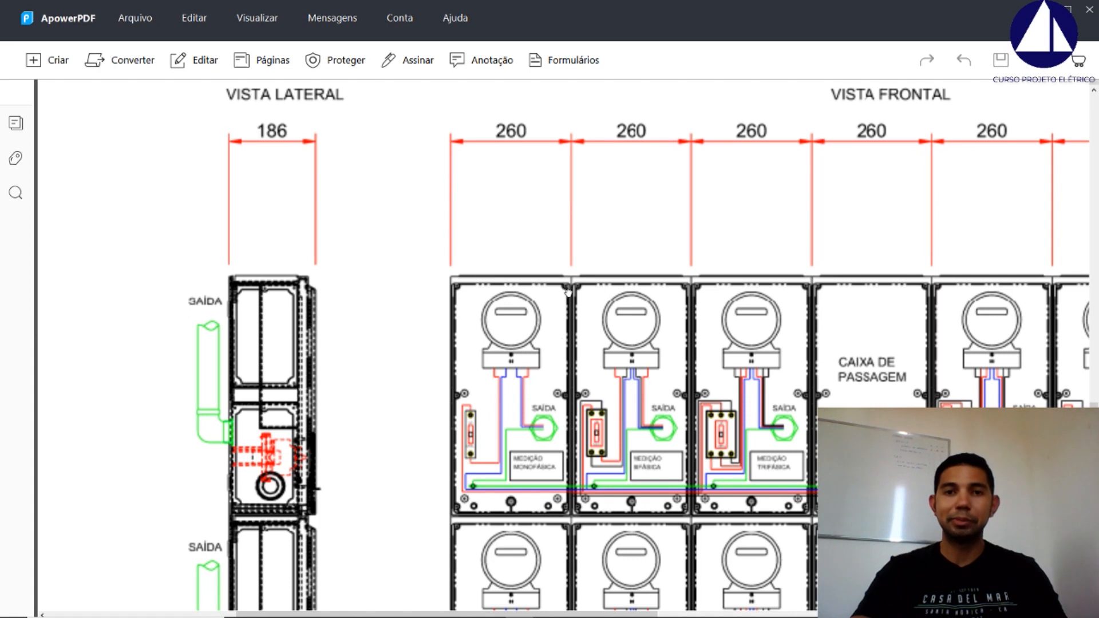
{"action": "scroll", "coordinate": [550, 341], "scroll_direction": "down", "scroll_amount": 2, "text": "ctrl"}
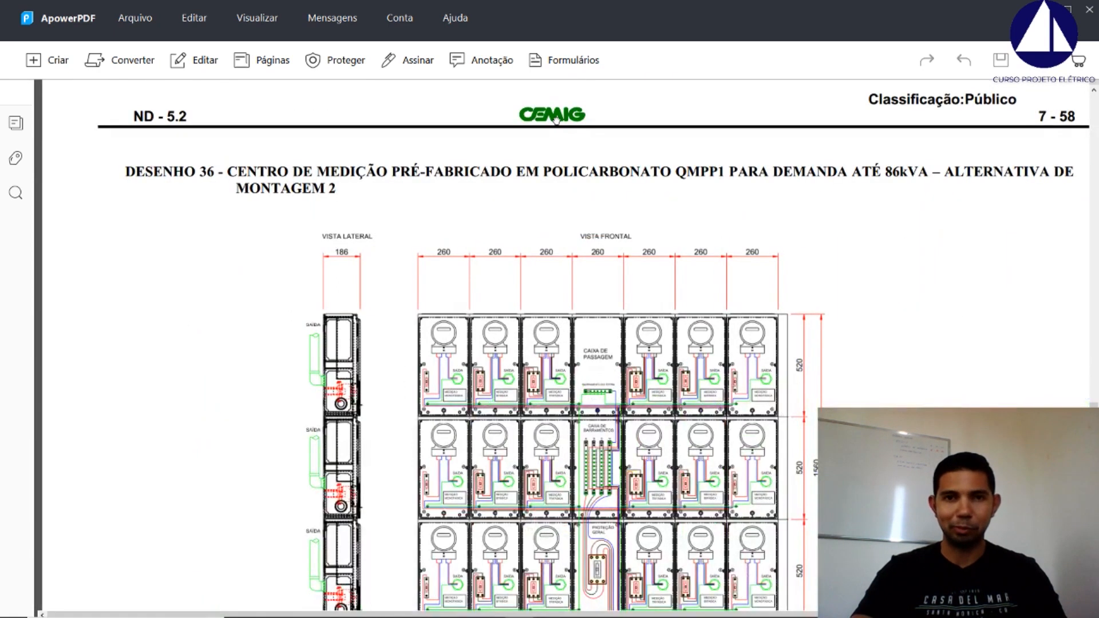
{"action": "scroll", "coordinate": [424, 342], "scroll_direction": "up", "scroll_amount": 1, "text": "ctrl"}
{"action": "scroll", "coordinate": [417, 361], "scroll_direction": "down", "scroll_amount": 2, "text": "ctrl"}
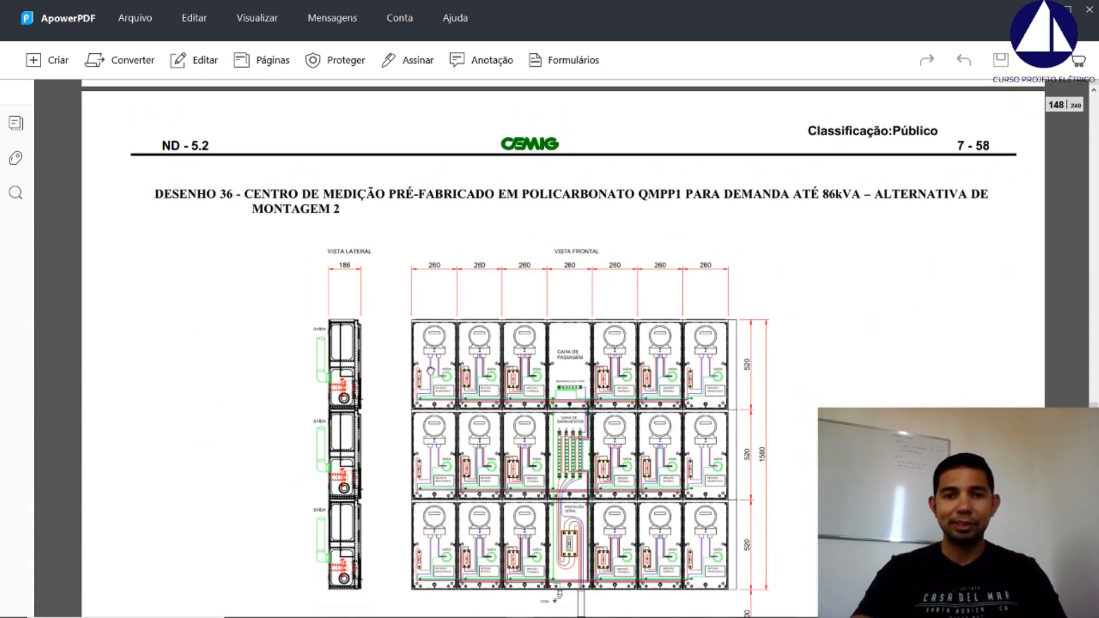
{"action": "scroll", "coordinate": [451, 392], "scroll_direction": "down", "scroll_amount": 3}
{"action": "scroll", "coordinate": [451, 392], "scroll_direction": "up", "scroll_amount": 1, "text": "ctrl"}
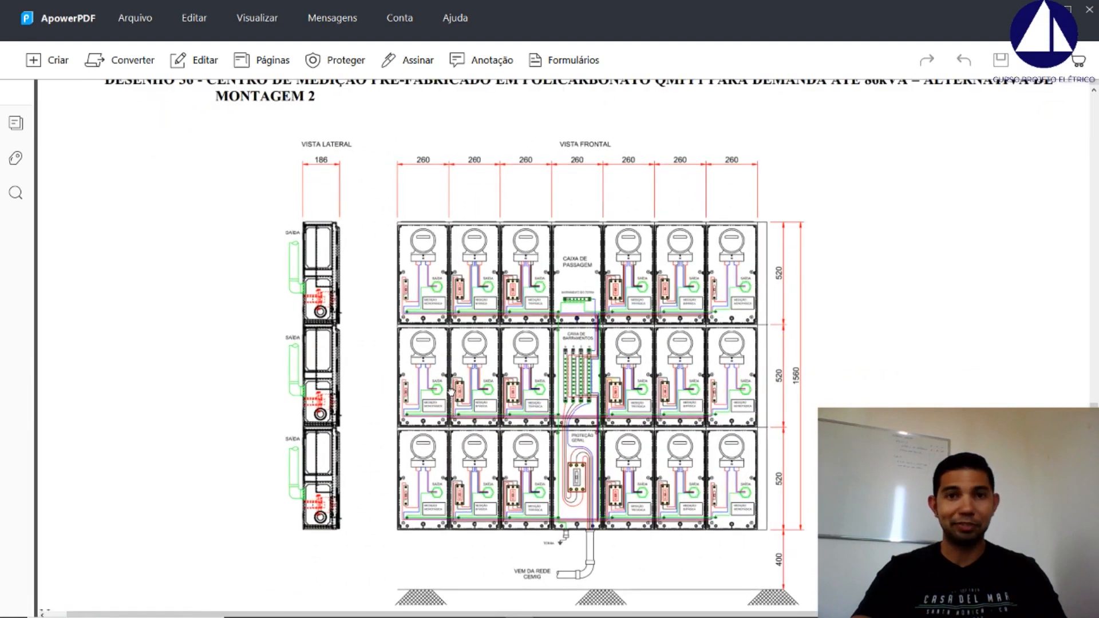
{"action": "scroll", "coordinate": [451, 392], "scroll_direction": "up", "scroll_amount": 3, "text": "ctrl"}
{"action": "scroll", "coordinate": [451, 392], "scroll_direction": "down", "scroll_amount": 3, "text": "ctrl"}
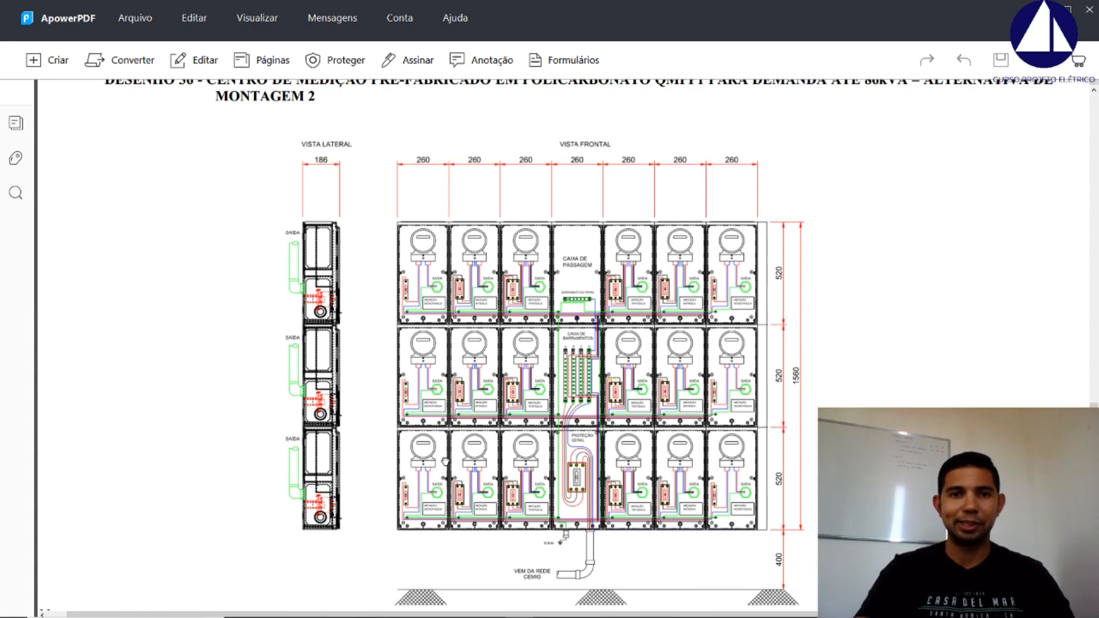
{"action": "scroll", "coordinate": [418, 270], "scroll_direction": "up", "scroll_amount": 1}
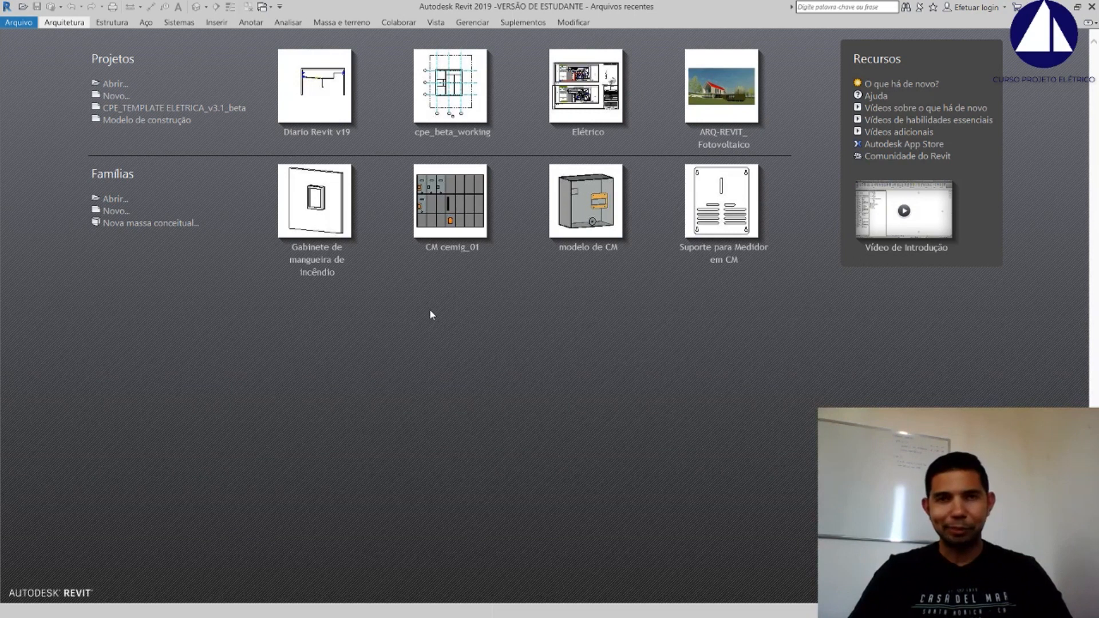
{"action": "left_click", "coordinate": [18, 24]}
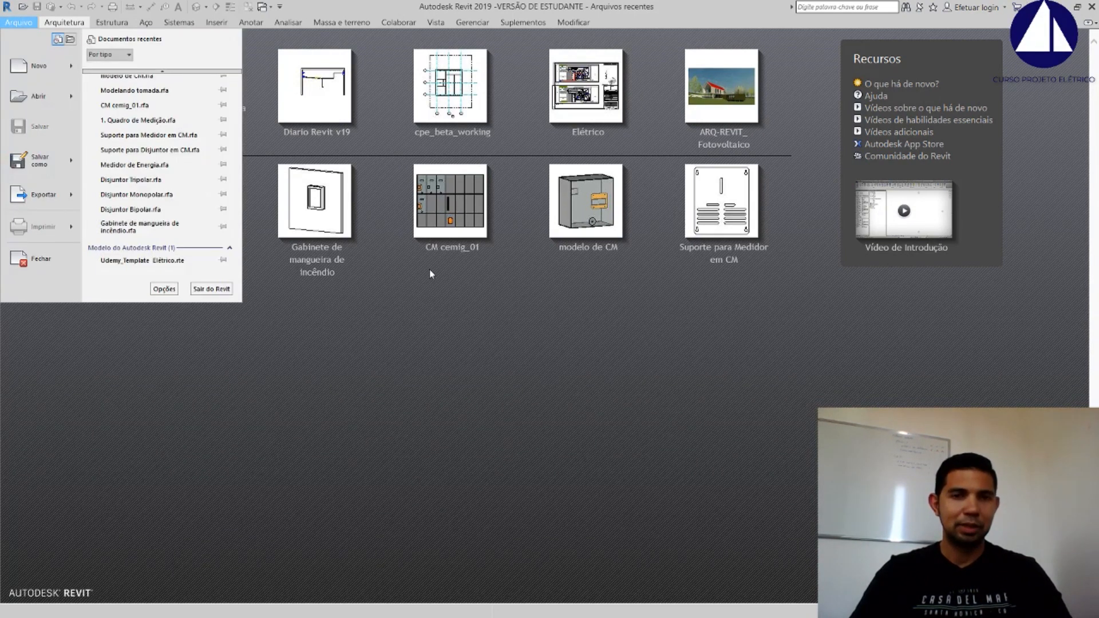
{"action": "left_click", "coordinate": [431, 271]}
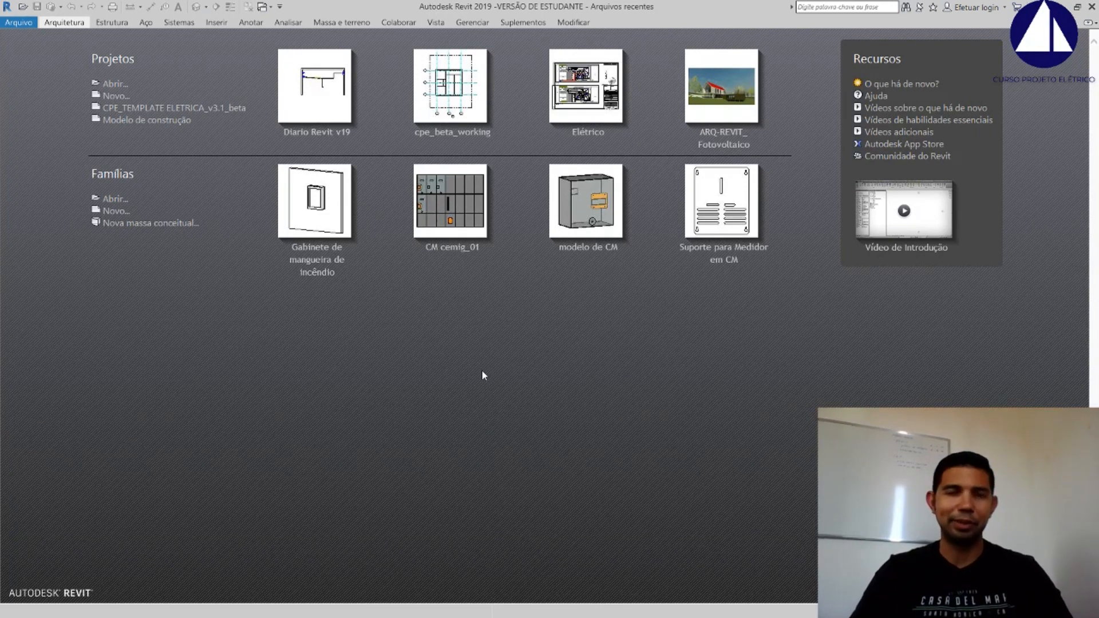
{"action": "left_click", "coordinate": [19, 22]}
{"action": "mouse_move", "coordinate": [43, 74]}
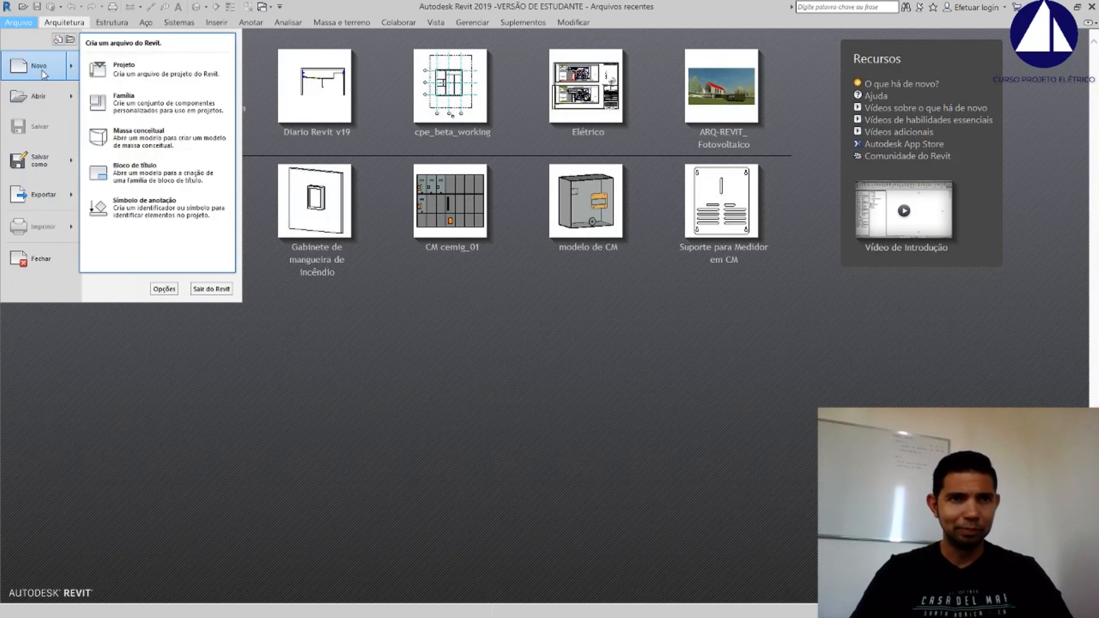
{"action": "left_click", "coordinate": [182, 104]}
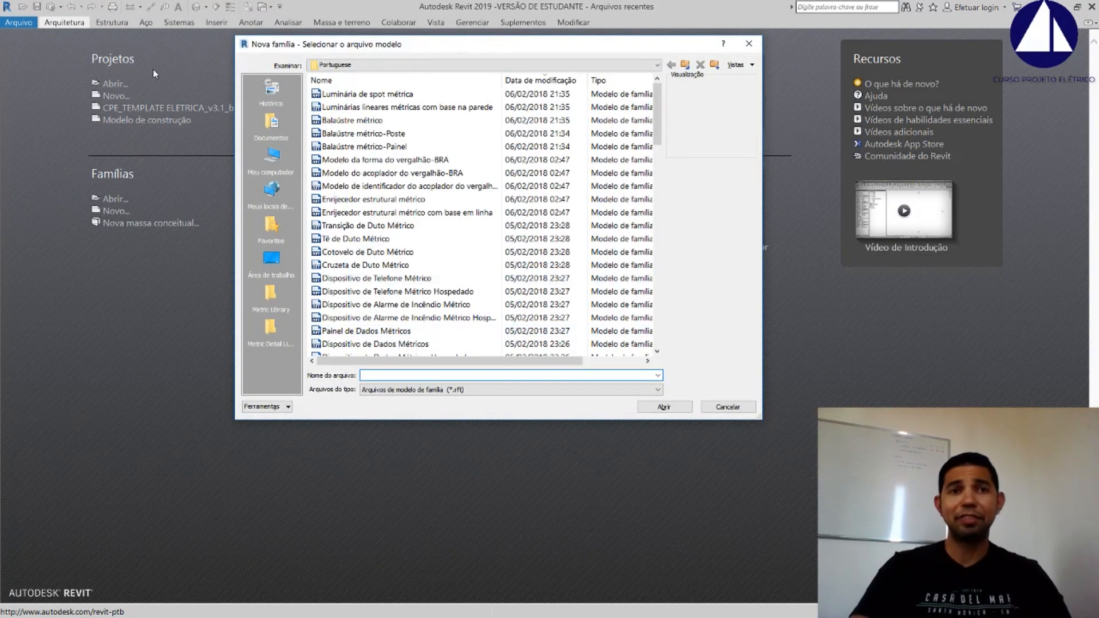
{"action": "key", "text": "Escape"}
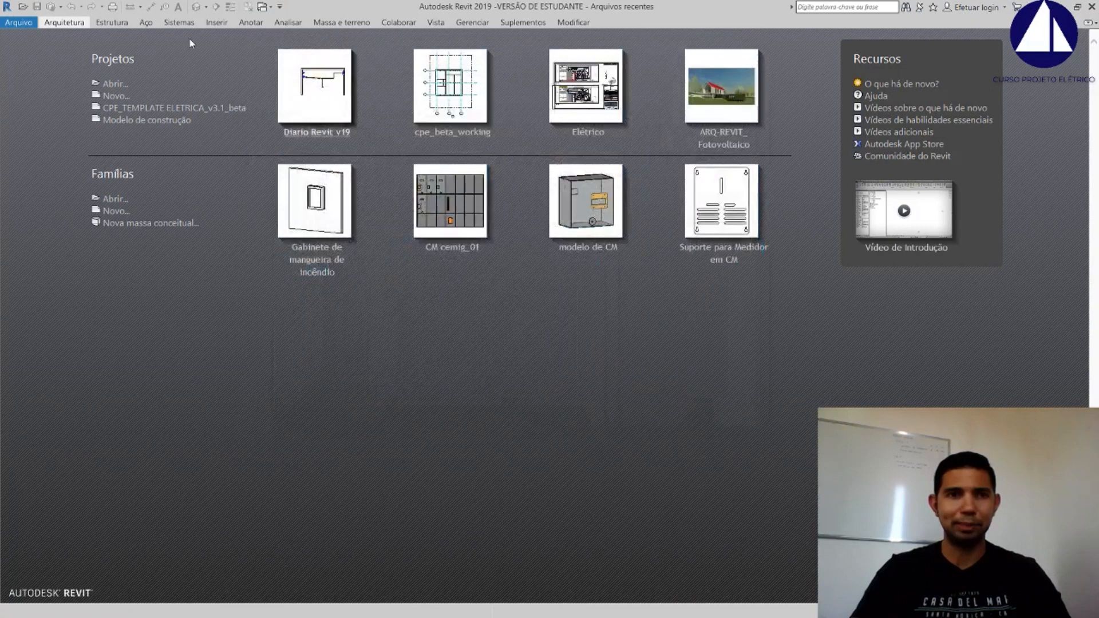
Create a new Revit family from the "Modelo genérico métrico" template
{"action": "left_click", "coordinate": [18, 22]}
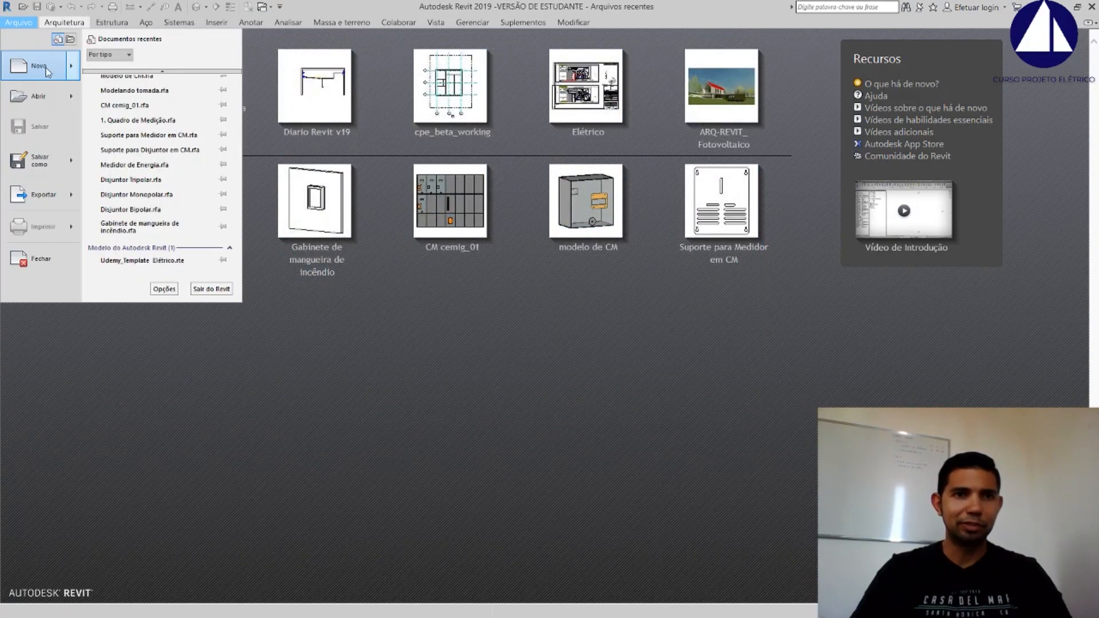
{"action": "mouse_move", "coordinate": [46, 68]}
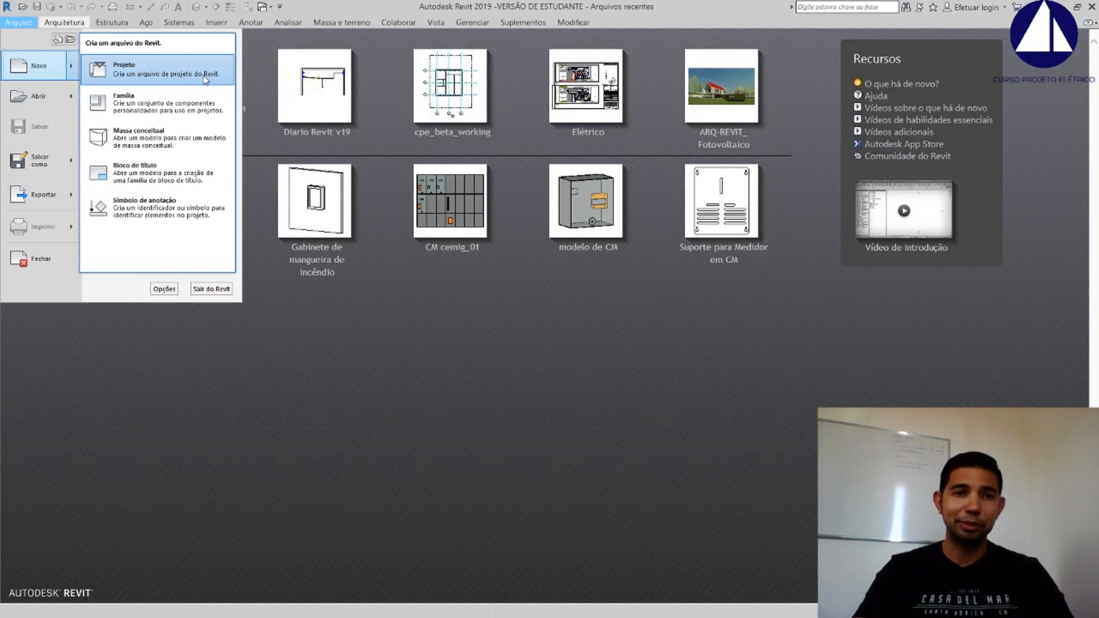
{"action": "left_click", "coordinate": [142, 108]}
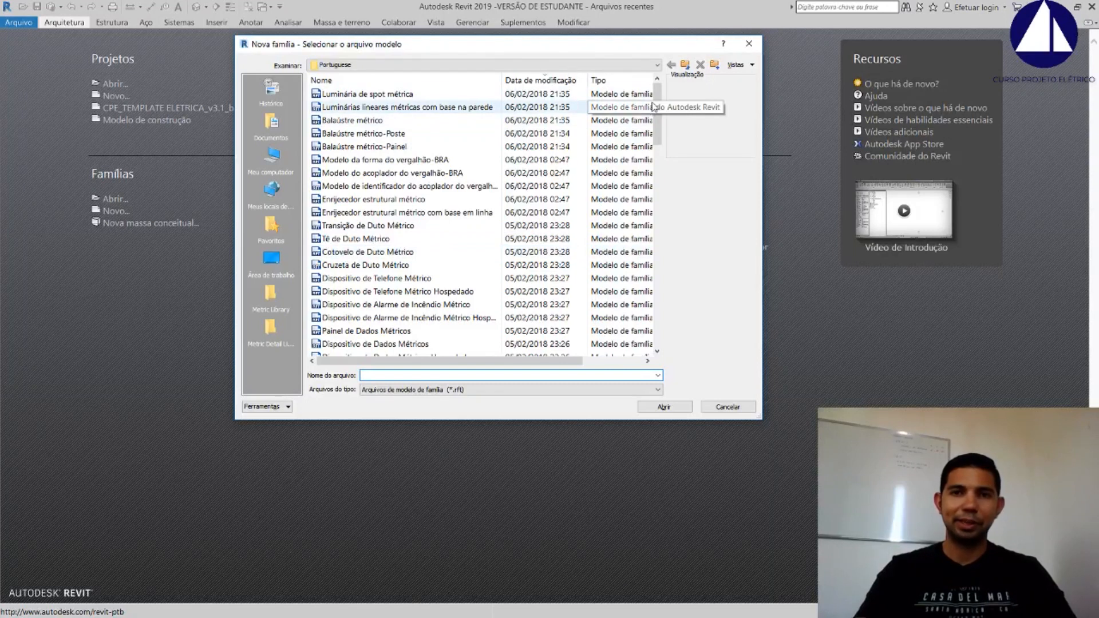
{"action": "mouse_move", "coordinate": [658, 102]}
{"action": "left_mouse_down"}
{"action": "mouse_move", "coordinate": [657, 300]}
{"action": "mouse_move", "coordinate": [657, 89]}
{"action": "left_mouse_up"}
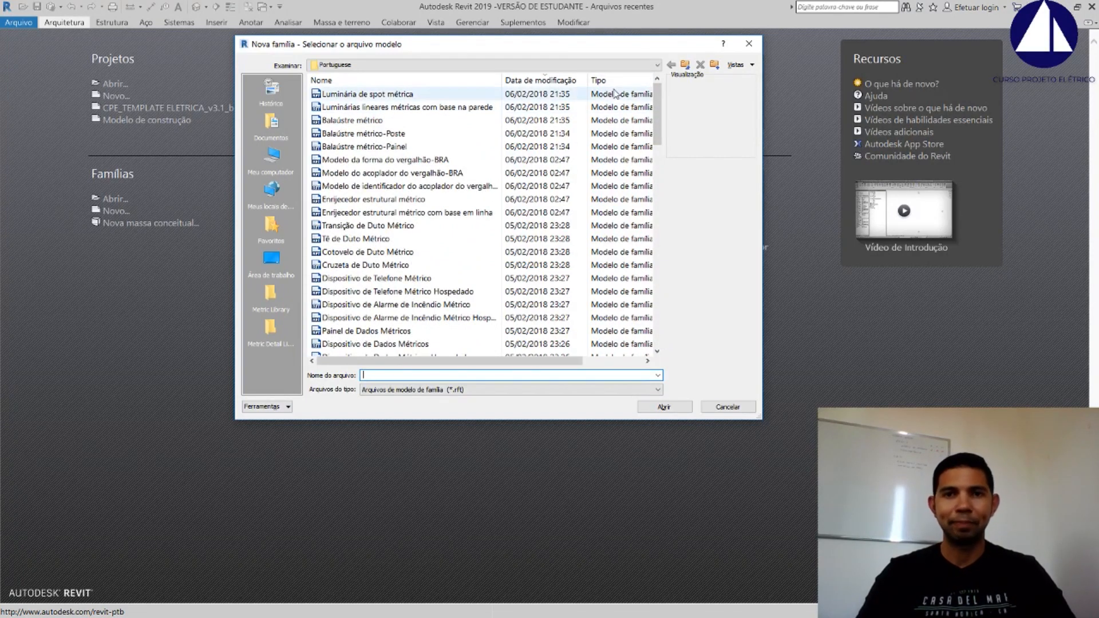
{"action": "left_click", "coordinate": [390, 240]}
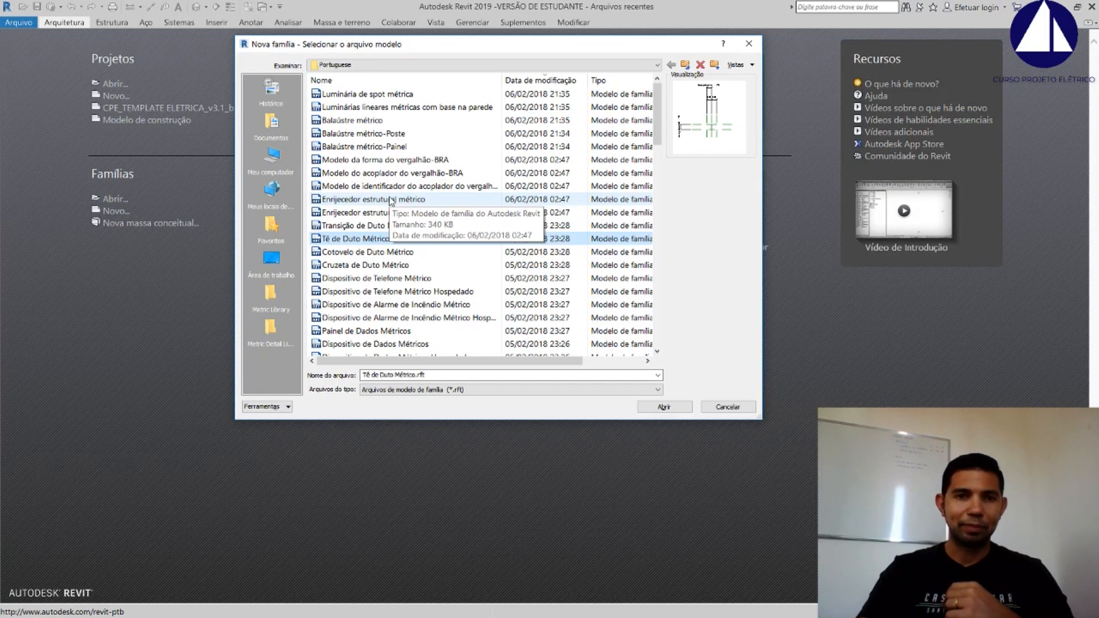
{"action": "scroll", "coordinate": [380, 207], "scroll_direction": "down", "scroll_amount": 5}
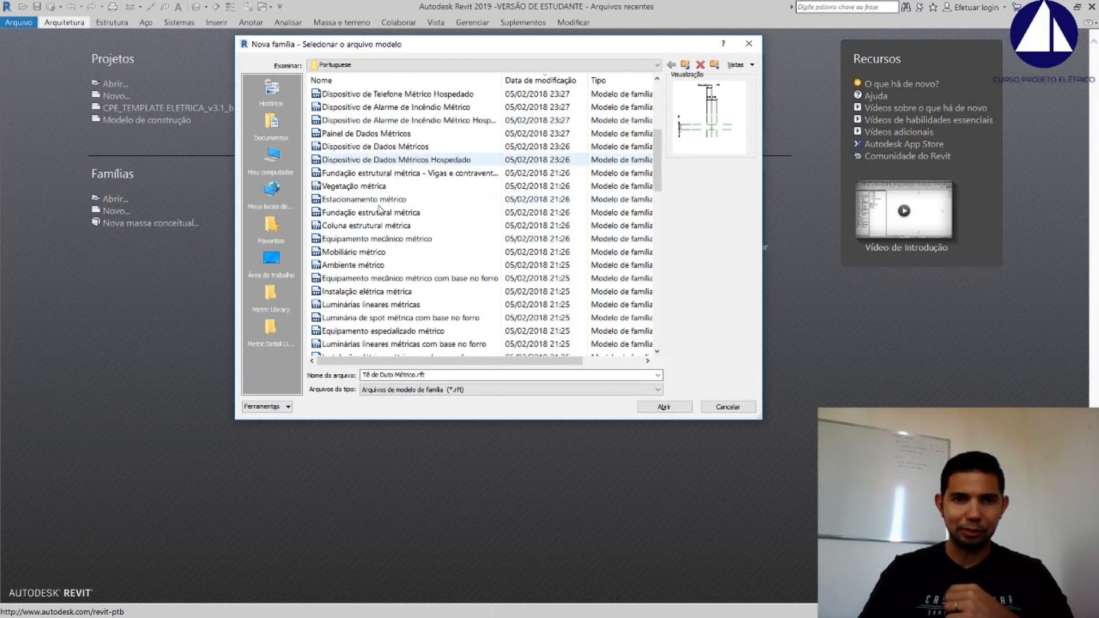
{"action": "scroll", "coordinate": [380, 209], "scroll_direction": "down", "scroll_amount": 2}
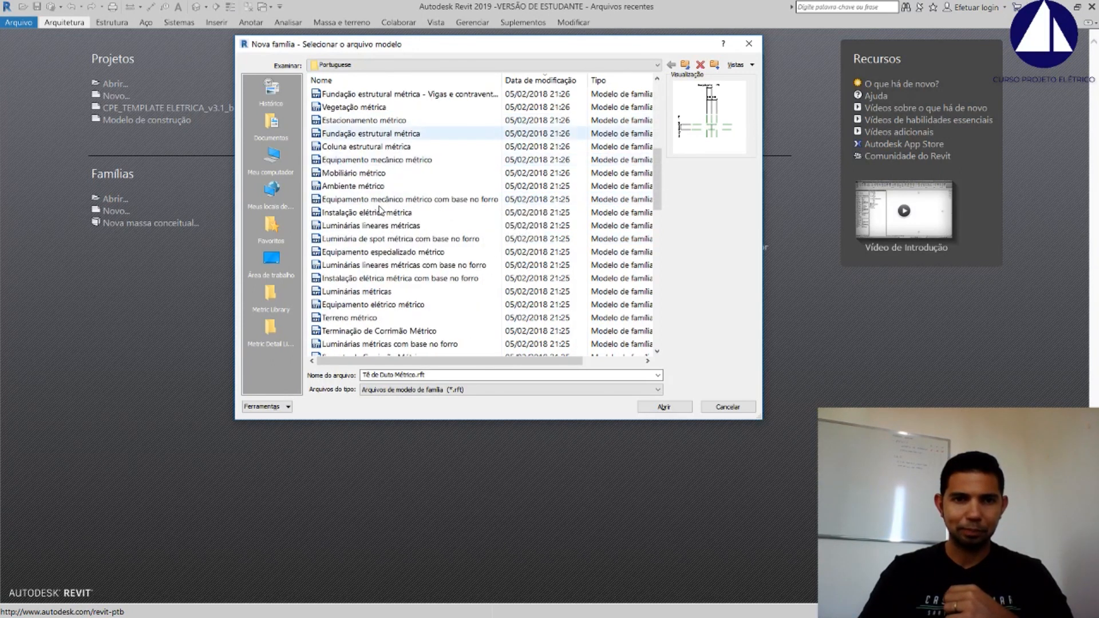
{"action": "left_click", "coordinate": [357, 227]}
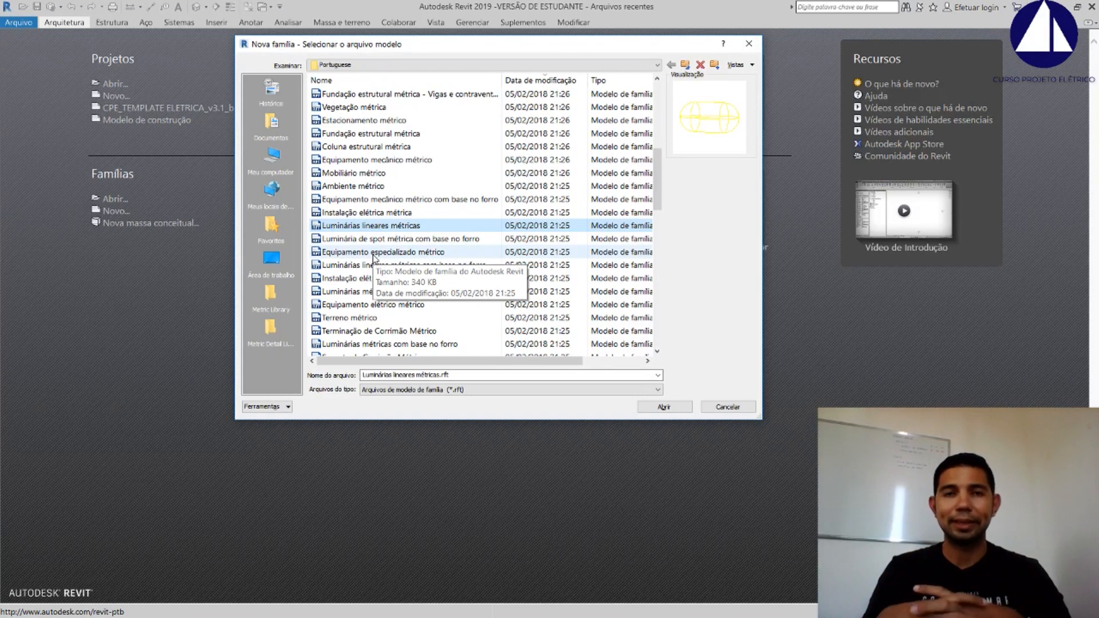
{"action": "scroll", "coordinate": [375, 257], "scroll_direction": "down", "scroll_amount": 1}
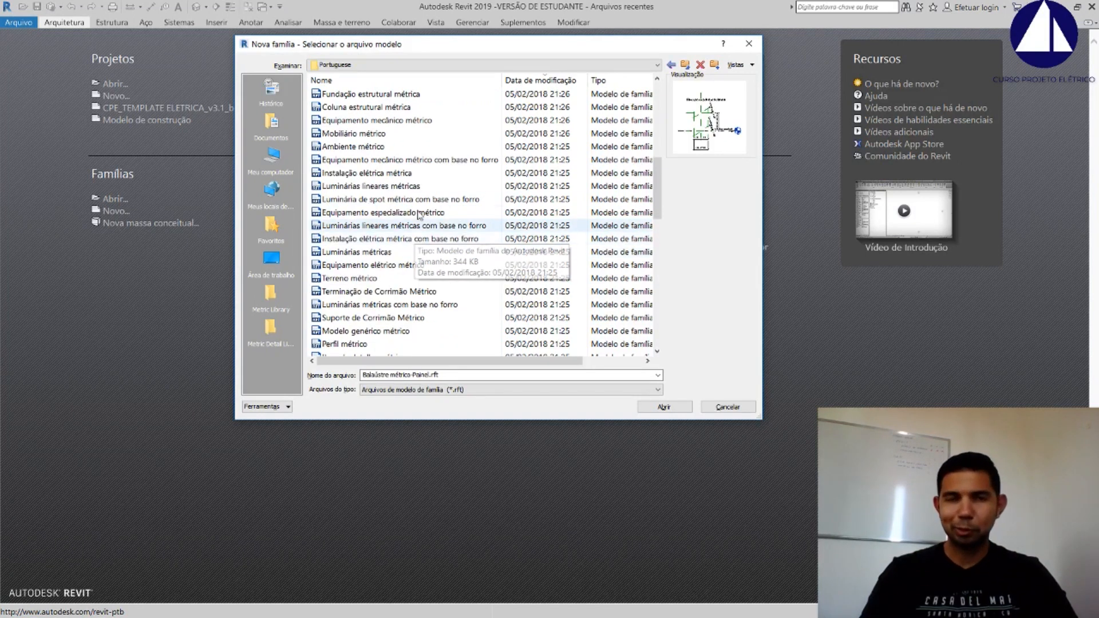
{"action": "left_click", "coordinate": [383, 335]}
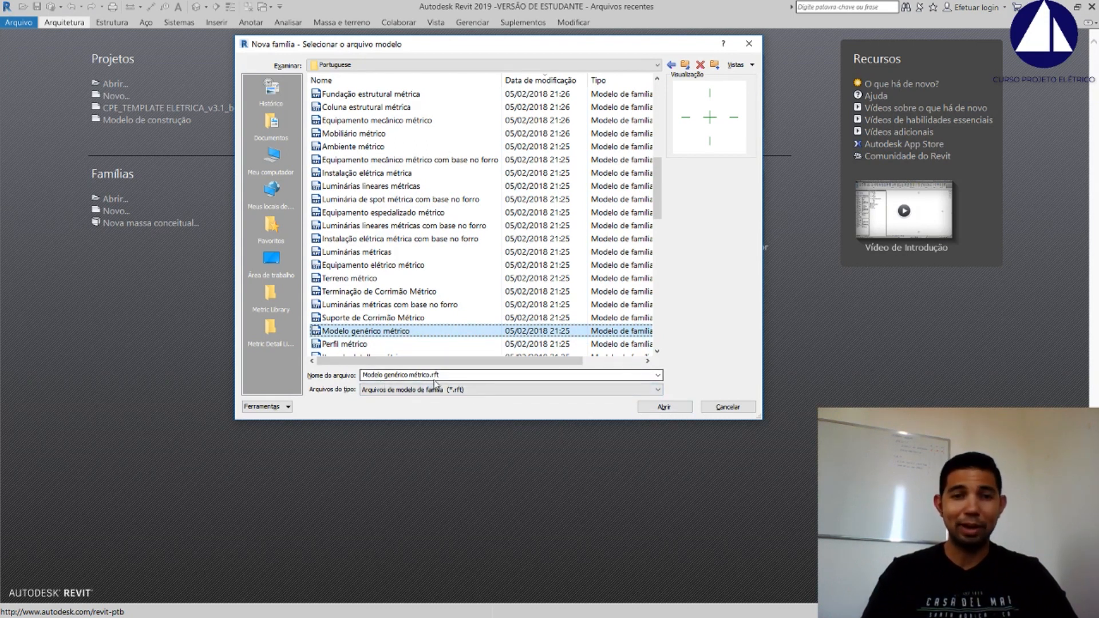
{"action": "left_click", "coordinate": [642, 411]}
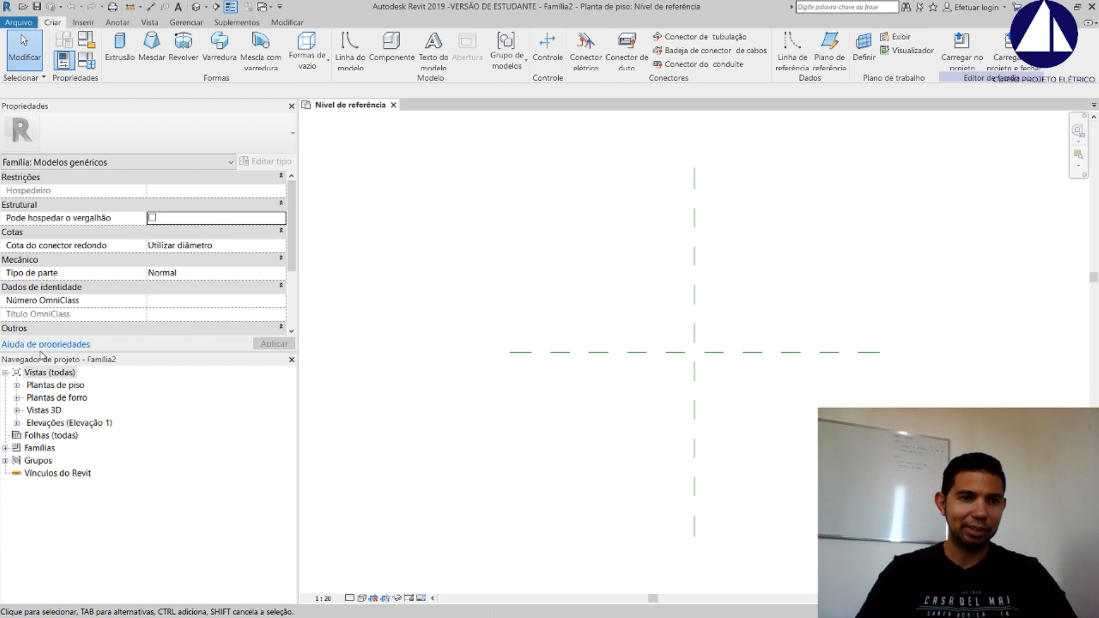
List the floor plan and elevation views available in the new family
{"action": "left_click", "coordinate": [17, 385]}
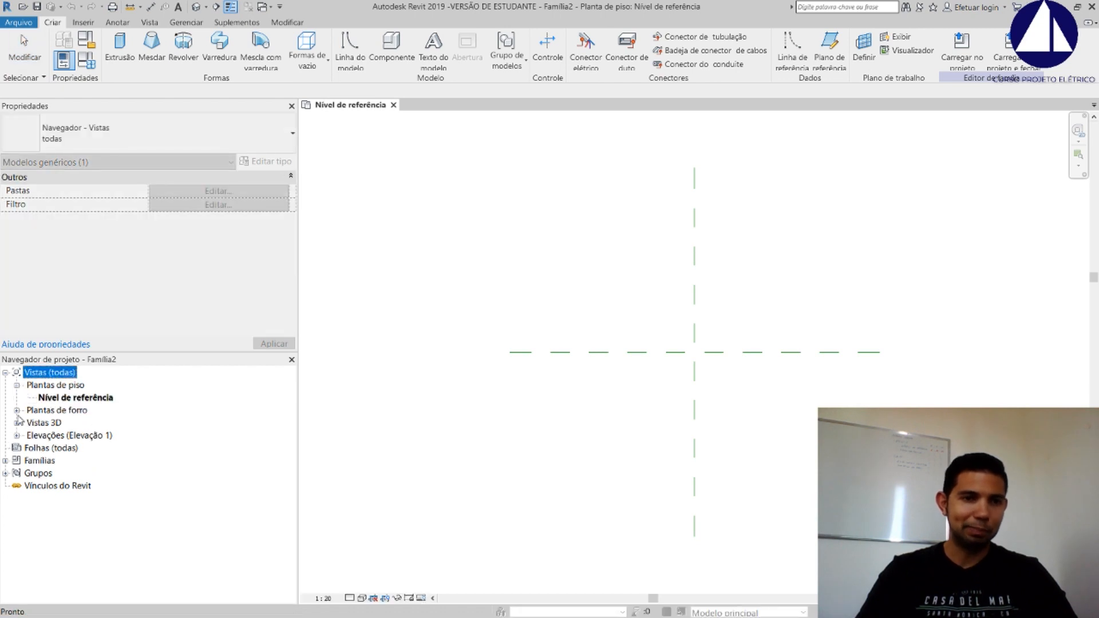
{"action": "left_click", "coordinate": [17, 436]}
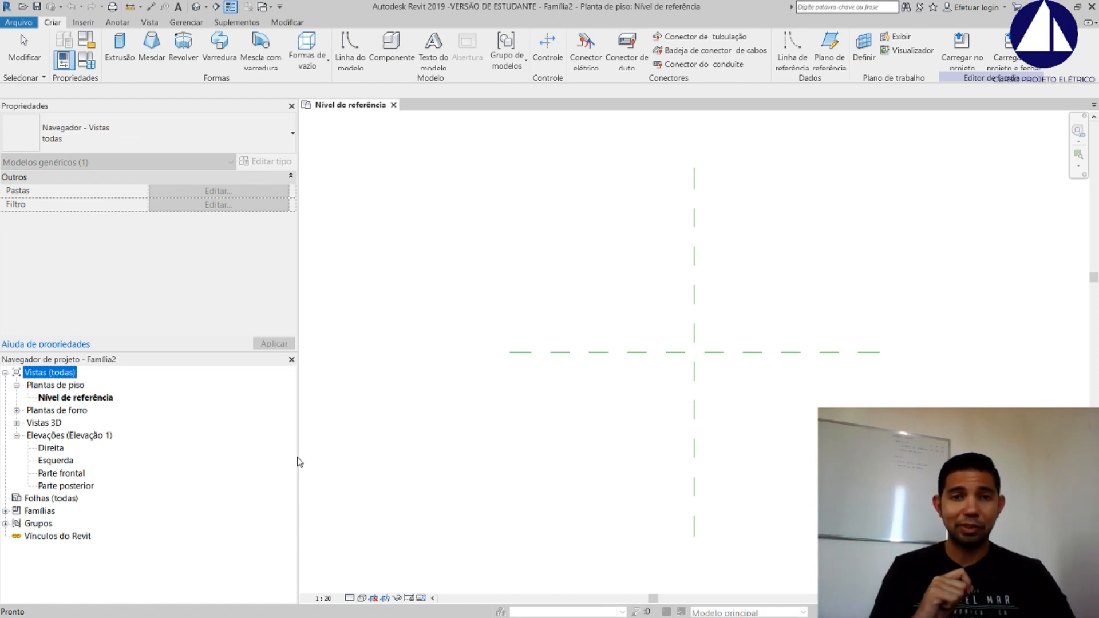
Switch to Photos and examine the upper row of meter boxes in Med agrupada.JPG up close
{"action": "key", "text": "alt+Tab"}
{"action": "key", "text": "alt+Tab"}
{"action": "key", "text": "alt+Tab"}
{"action": "key", "text": "alt+Tab"}
{"action": "key", "text": "alt+Tab"}
{"action": "key", "text": "alt+Tab"}
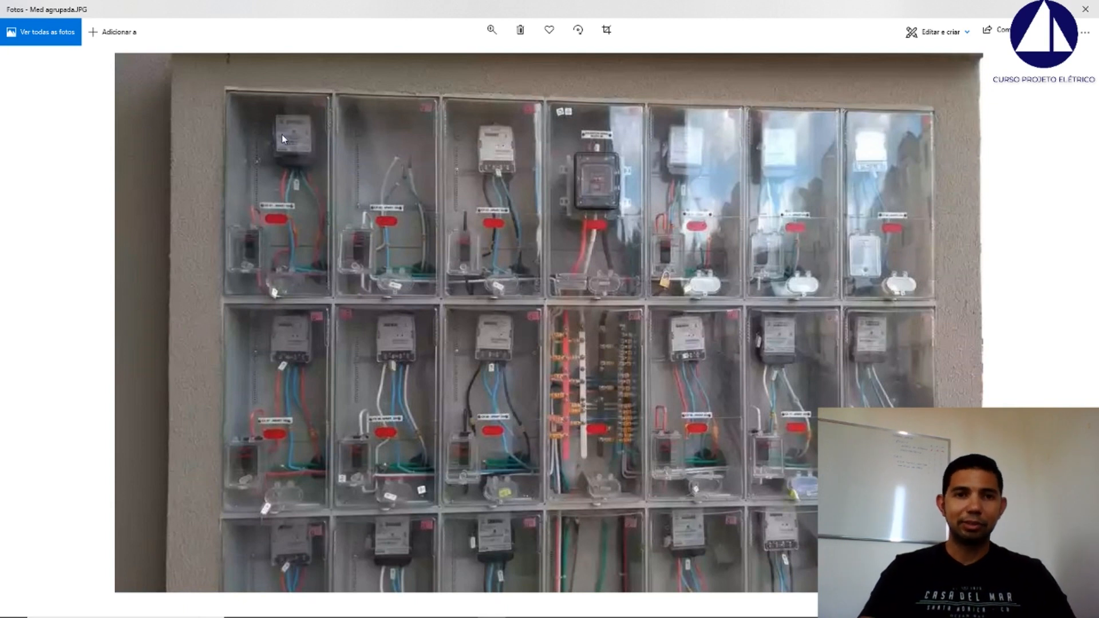
{"action": "left_click", "coordinate": [492, 29]}
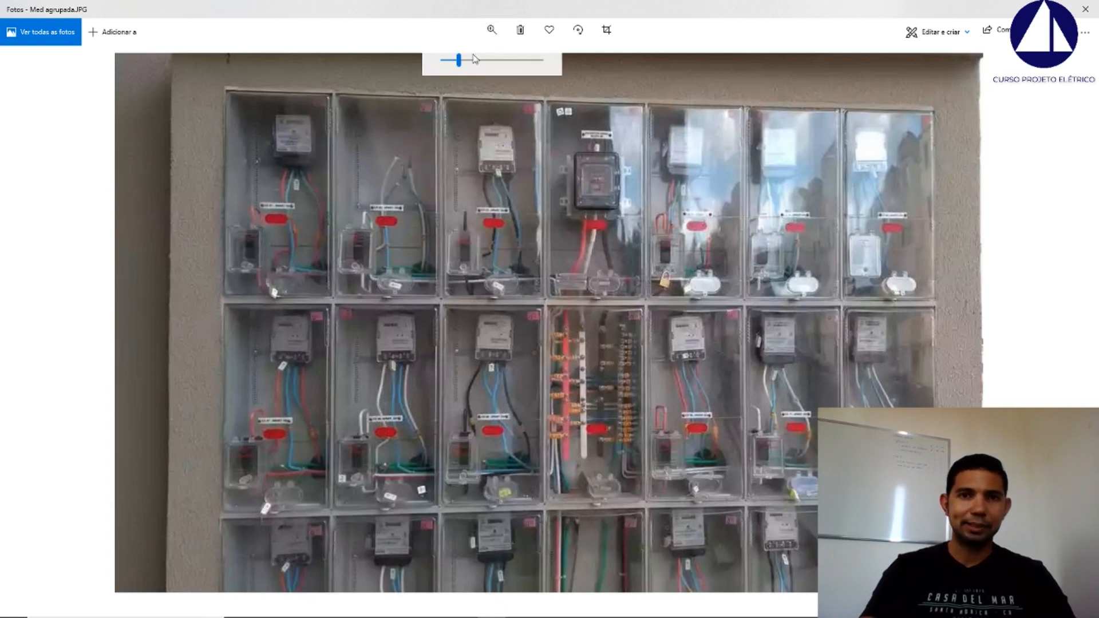
{"action": "left_click_drag", "start_coordinate": [461, 61], "coordinate": [481, 62]}
{"action": "left_click_drag", "start_coordinate": [345, 157], "coordinate": [484, 302]}
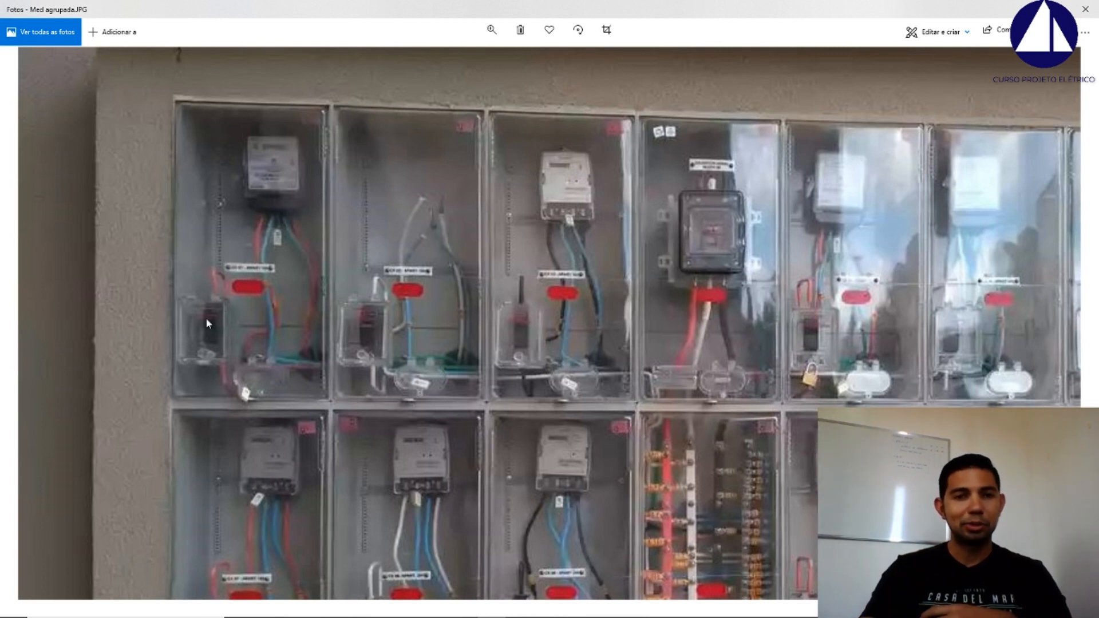
{"action": "key", "text": "alt+Tab"}
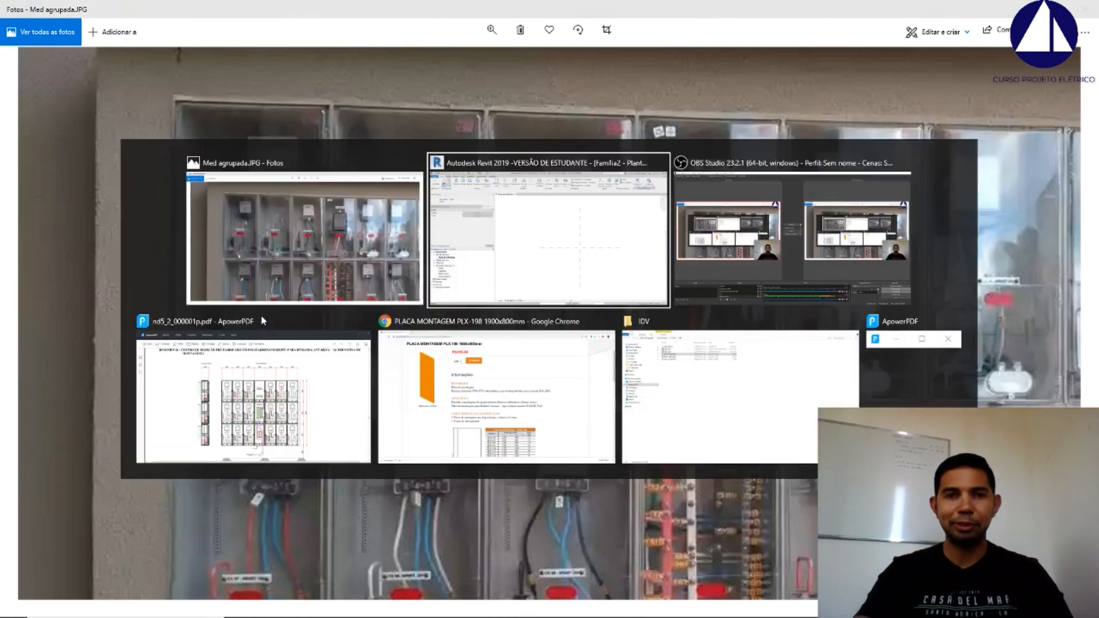
Switch to ApowerPDF and examine the upper meter boxes in Desenho 36 up close, comparing them with the reference photo
{"action": "key", "text": "alt+Tab"}
{"action": "key", "text": "alt+Tab"}
{"action": "key", "text": "alt+Tab"}
{"action": "key", "text": "alt+Tab"}
{"action": "key", "text": "alt+Tab"}
{"action": "key", "text": "alt+Tab"}
{"action": "key", "text": "alt+Tab"}
{"action": "key", "text": "alt+Tab"}
{"action": "key", "text": "alt+Tab"}
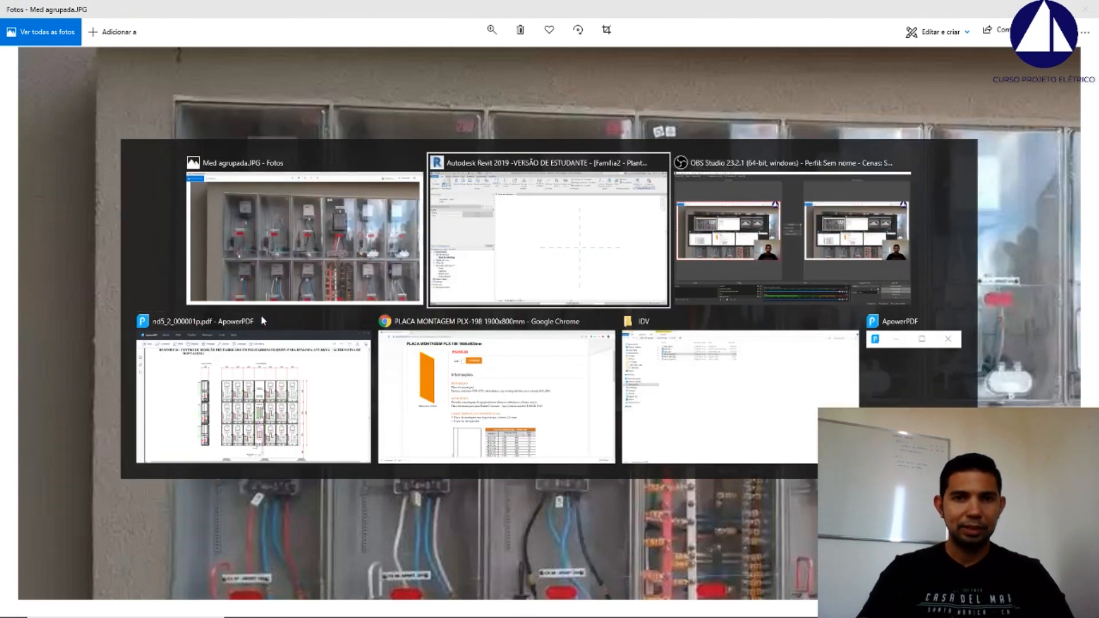
{"action": "left_click", "coordinate": [263, 322]}
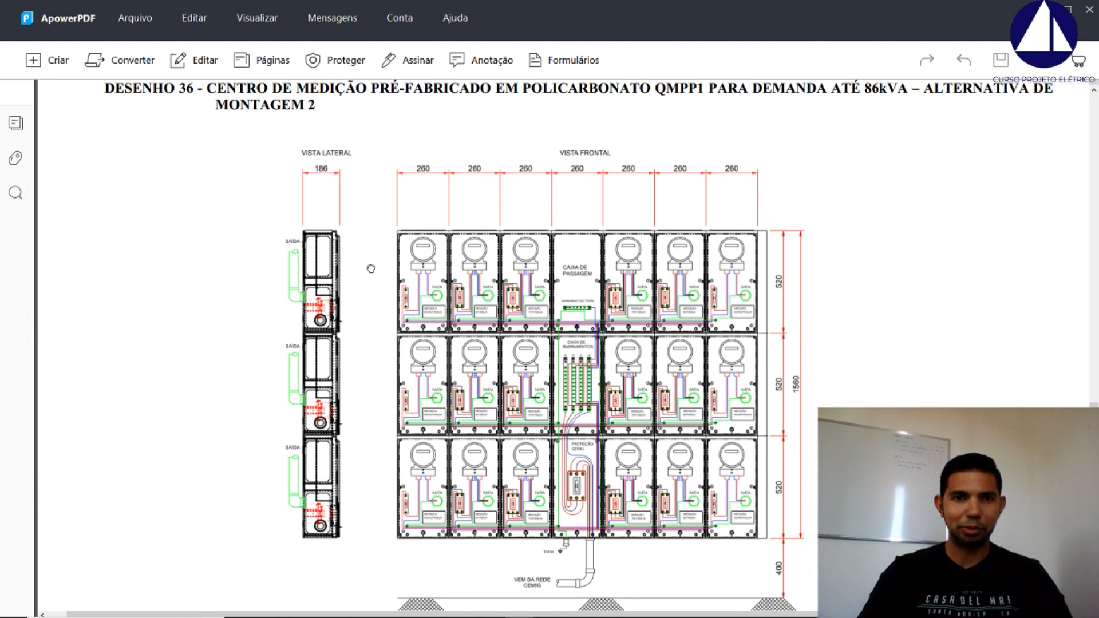
{"action": "scroll", "coordinate": [371, 269], "scroll_direction": "down", "scroll_amount": 1}
{"action": "scroll", "coordinate": [371, 268], "scroll_direction": "up", "scroll_amount": 3, "text": "ctrl"}
{"action": "scroll", "coordinate": [371, 269], "scroll_direction": "down", "scroll_amount": 1, "text": "ctrl"}
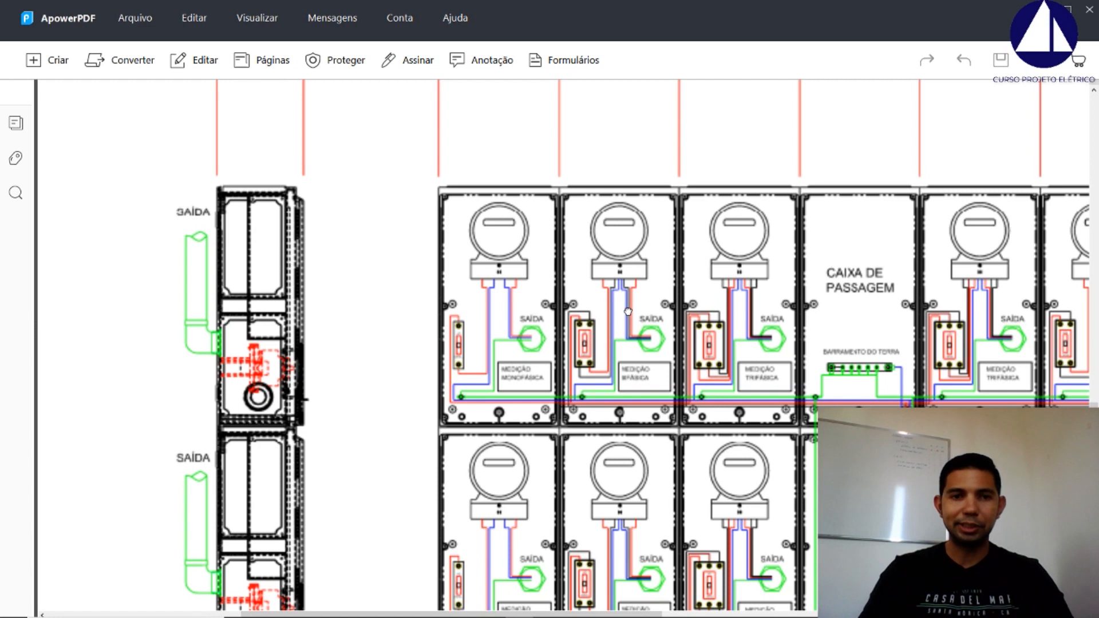
{"action": "key", "text": "alt+Tab"}
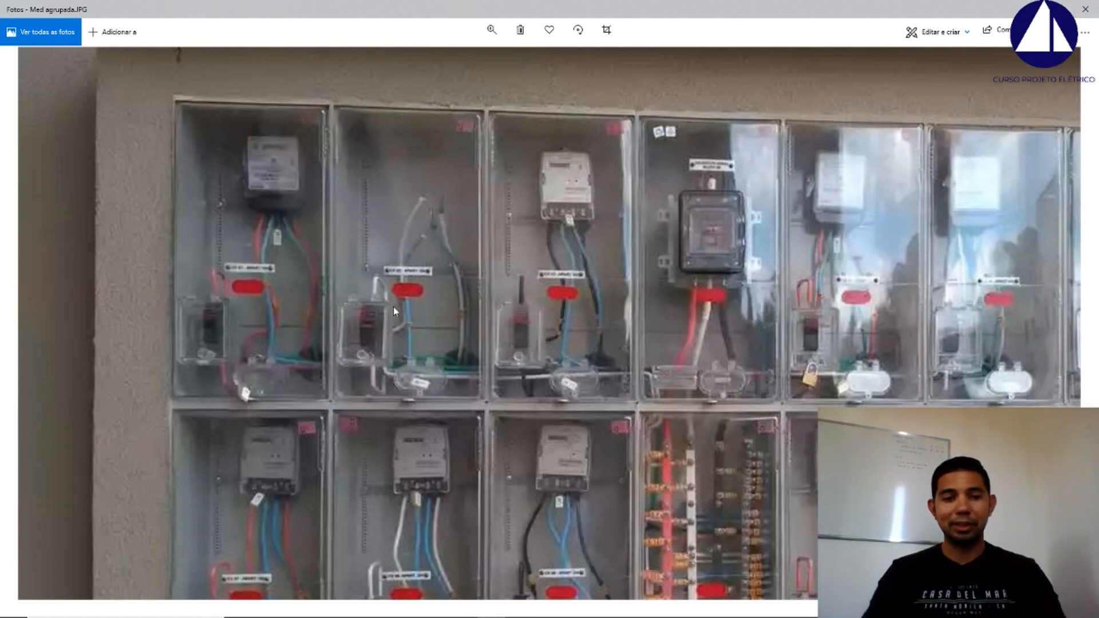
{"action": "key", "text": "alt+Tab"}
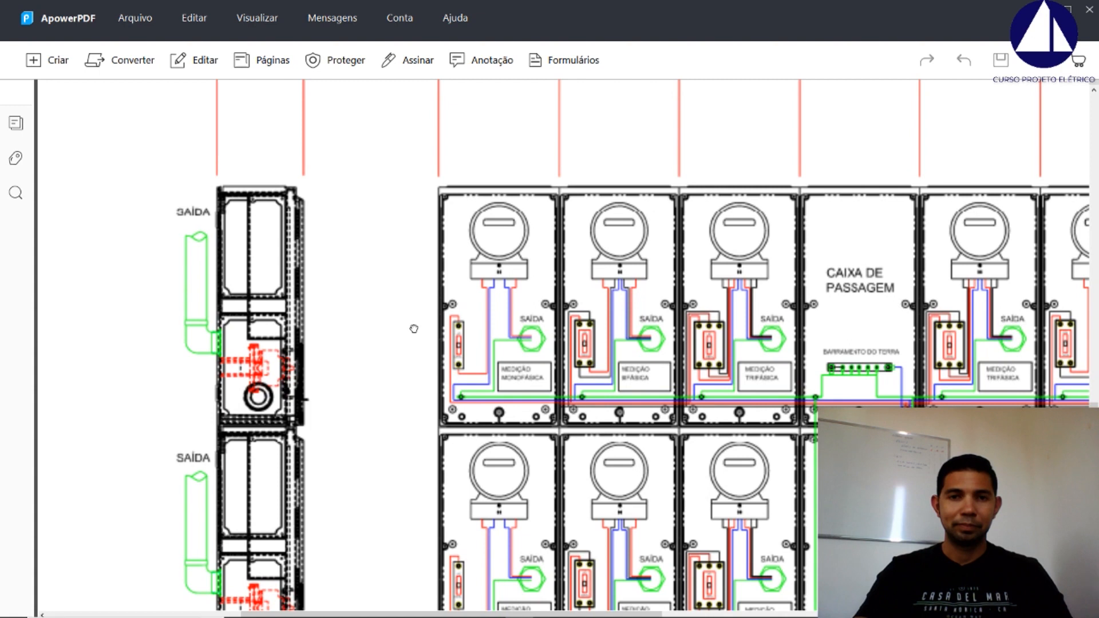
Switch to Revit, open the Parte frontal elevation and start the reference plane command
{"action": "key", "text": "alt+Tab"}
{"action": "key", "text": "alt+Tab"}
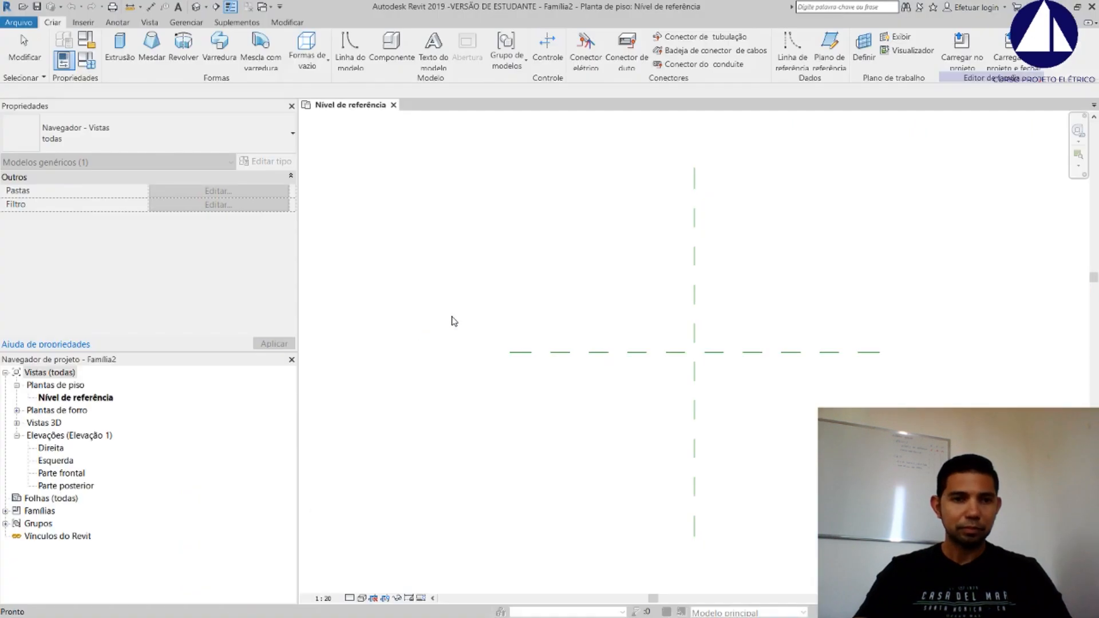
{"action": "double_click", "coordinate": [57, 473]}
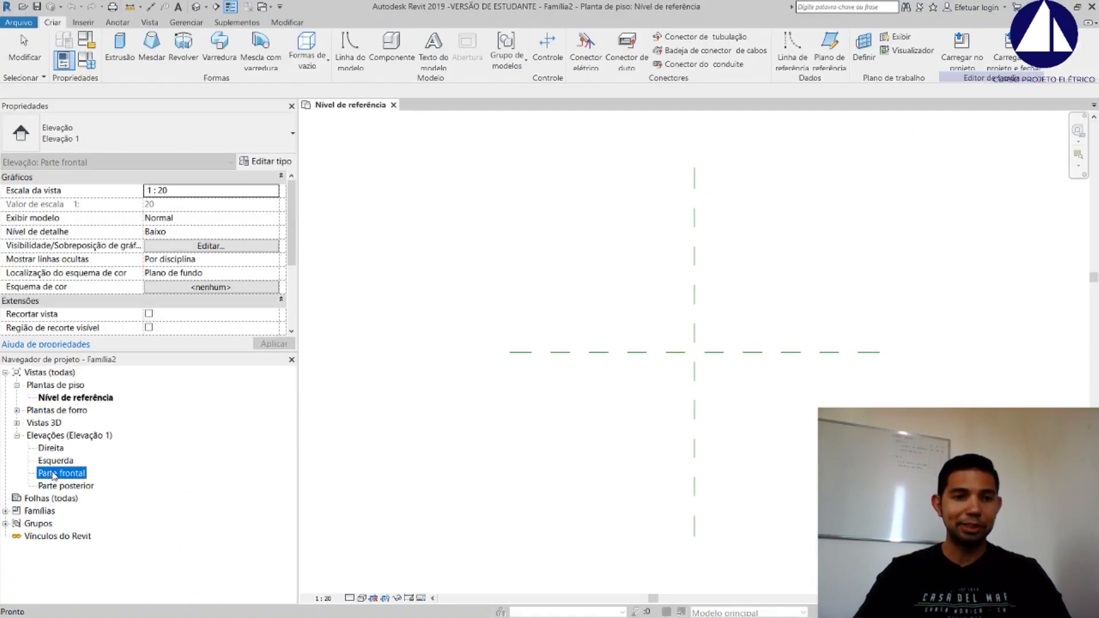
{"action": "scroll", "coordinate": [723, 419], "scroll_direction": "up", "scroll_amount": 2}
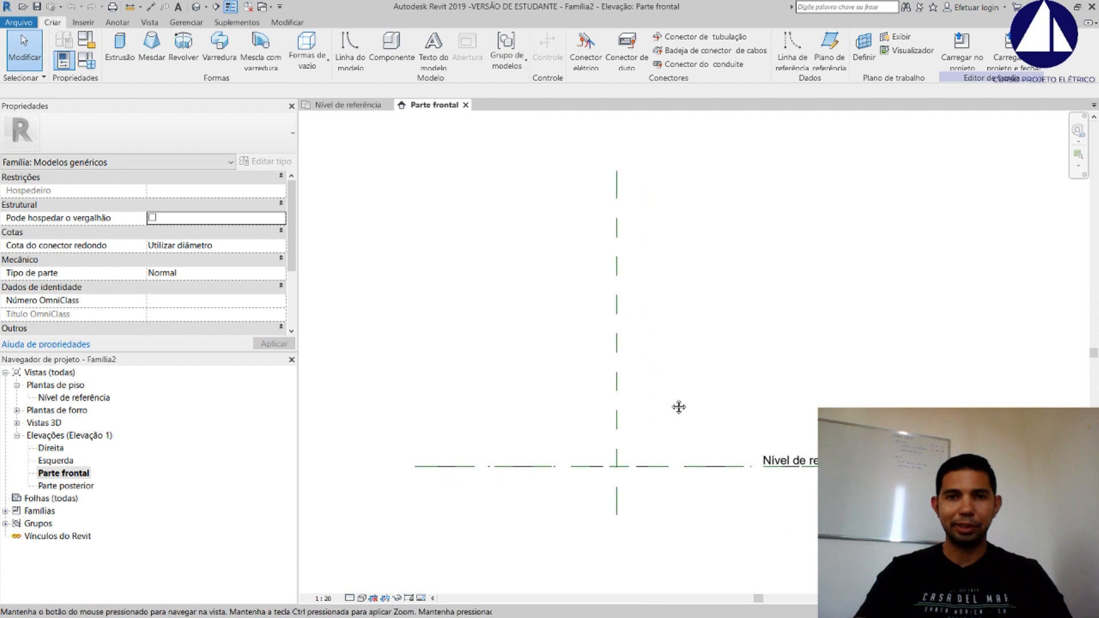
{"action": "middle_click_drag", "start_coordinate": [632, 448], "coordinate": [658, 395]}
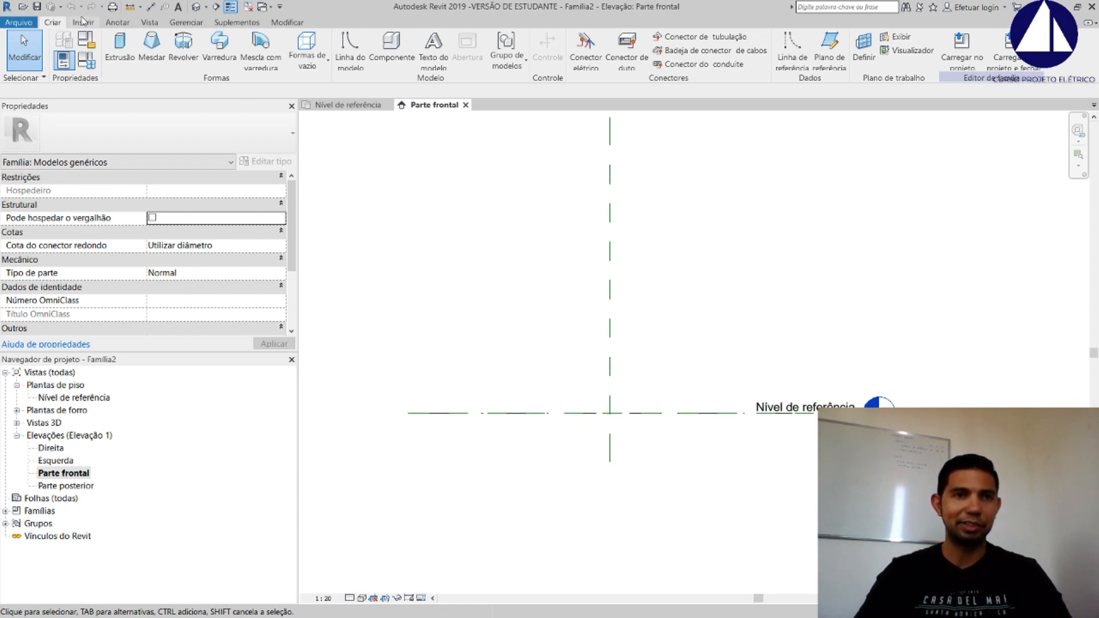
{"action": "left_click", "coordinate": [829, 50]}
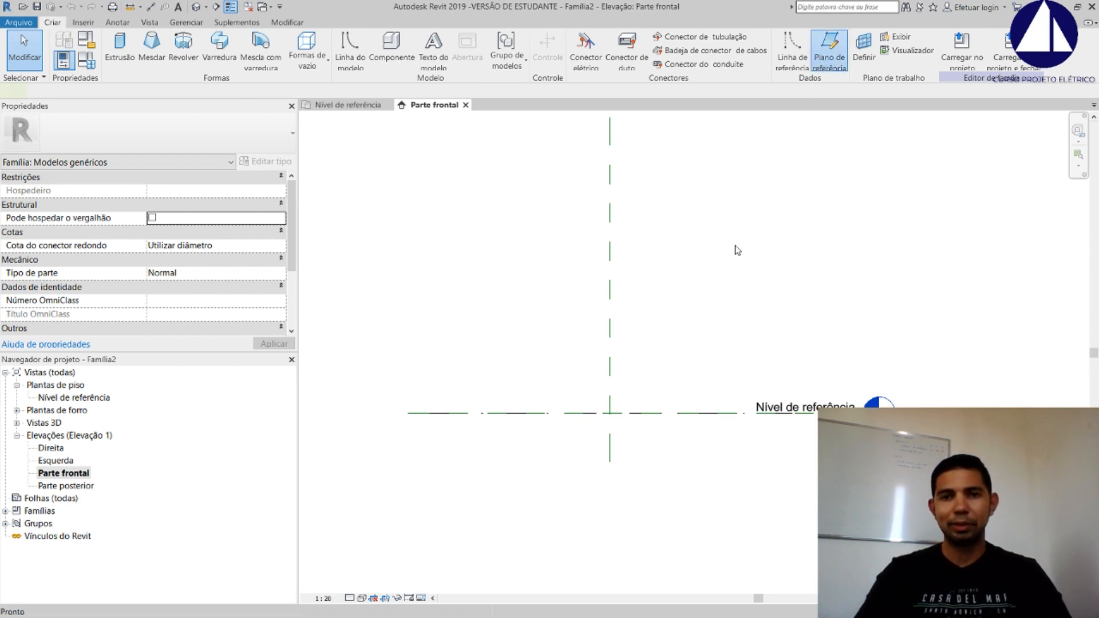
Switch to ApowerPDF and check the width, height and depth dimensions of the meter boxes in Desenho 36
{"action": "key", "text": "alt+Tab"}
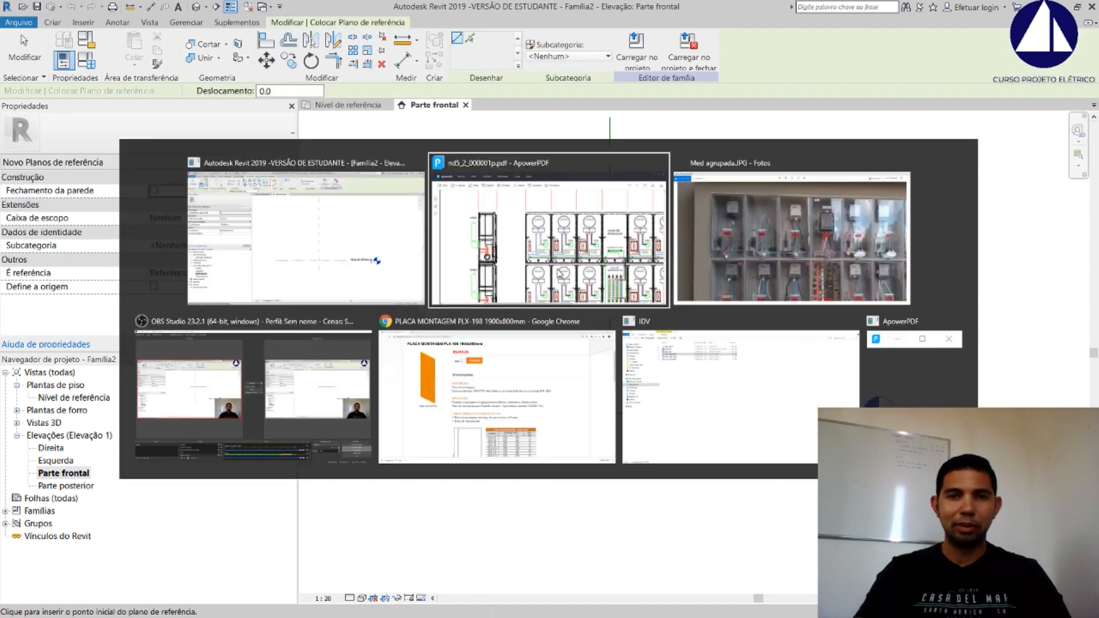
{"action": "scroll", "coordinate": [554, 276], "scroll_direction": "up", "scroll_amount": 3}
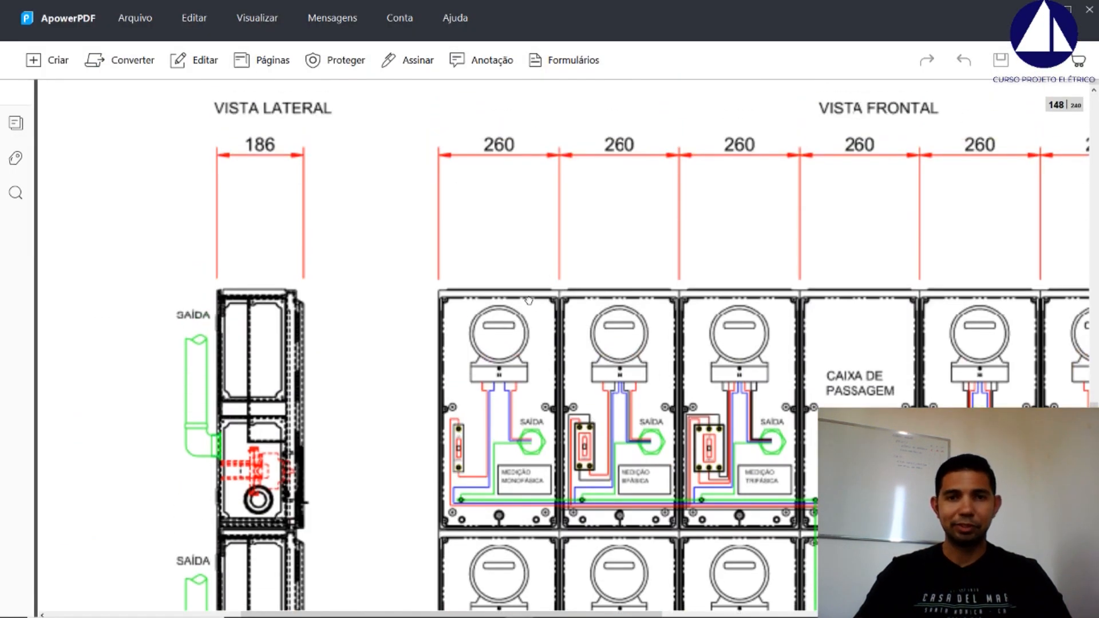
{"action": "scroll", "coordinate": [456, 289], "scroll_direction": "down", "scroll_amount": 1}
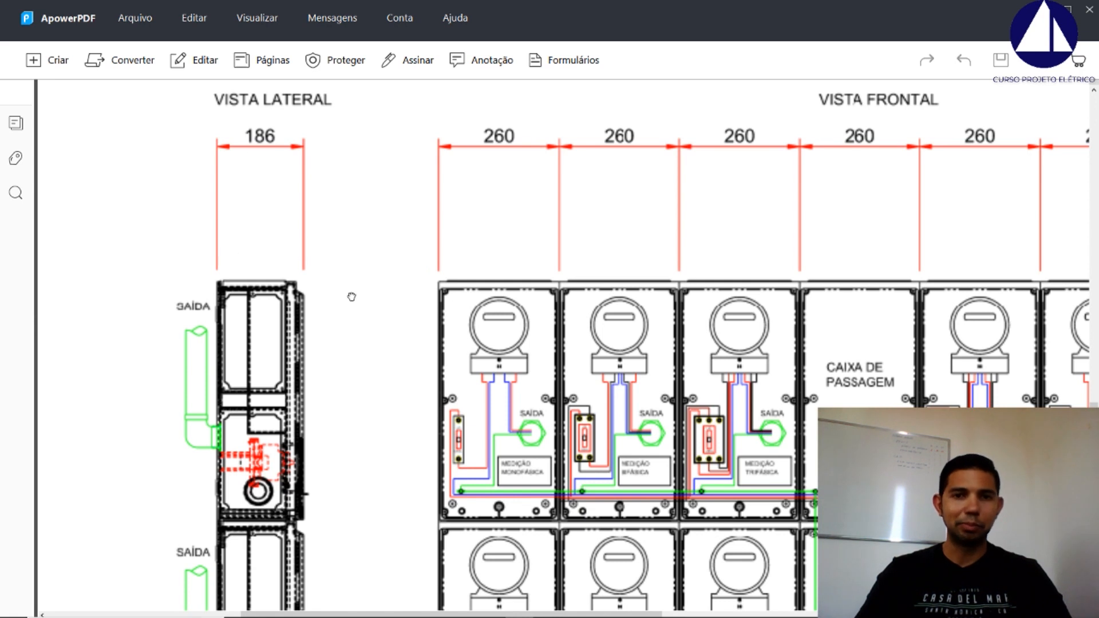
{"action": "scroll", "coordinate": [468, 238], "scroll_direction": "down", "scroll_amount": 2}
{"action": "scroll", "coordinate": [469, 238], "scroll_direction": "down", "scroll_amount": 3, "text": "ctrl"}
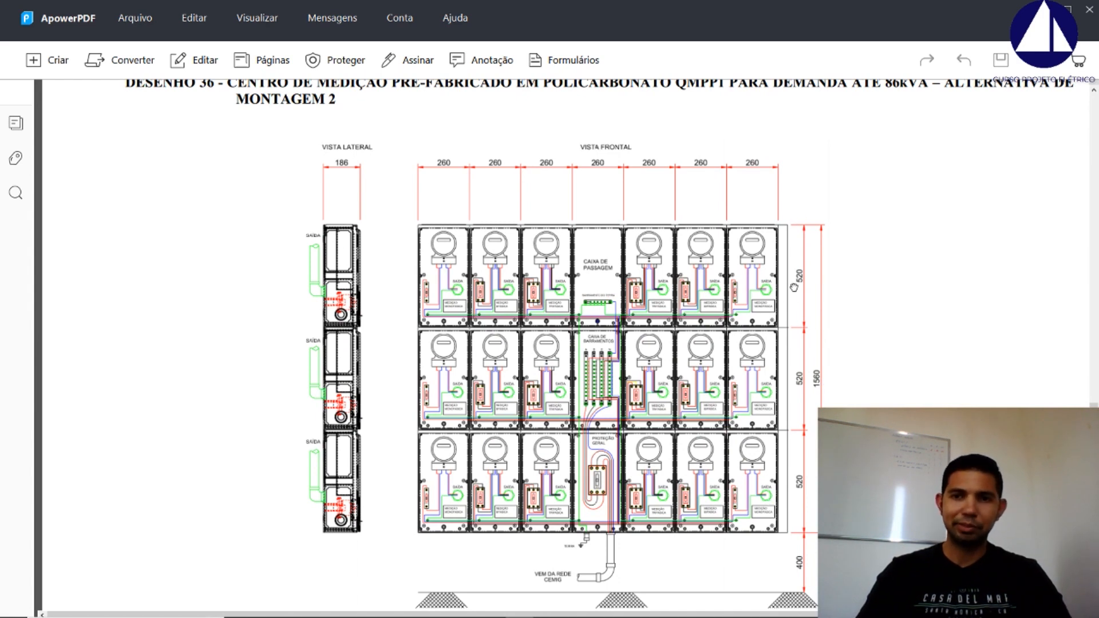
Back in Revit, draw a vertical reference plane about 862 mm left of the centre plane, crossing the reference level
{"action": "key", "text": "alt+Tab"}
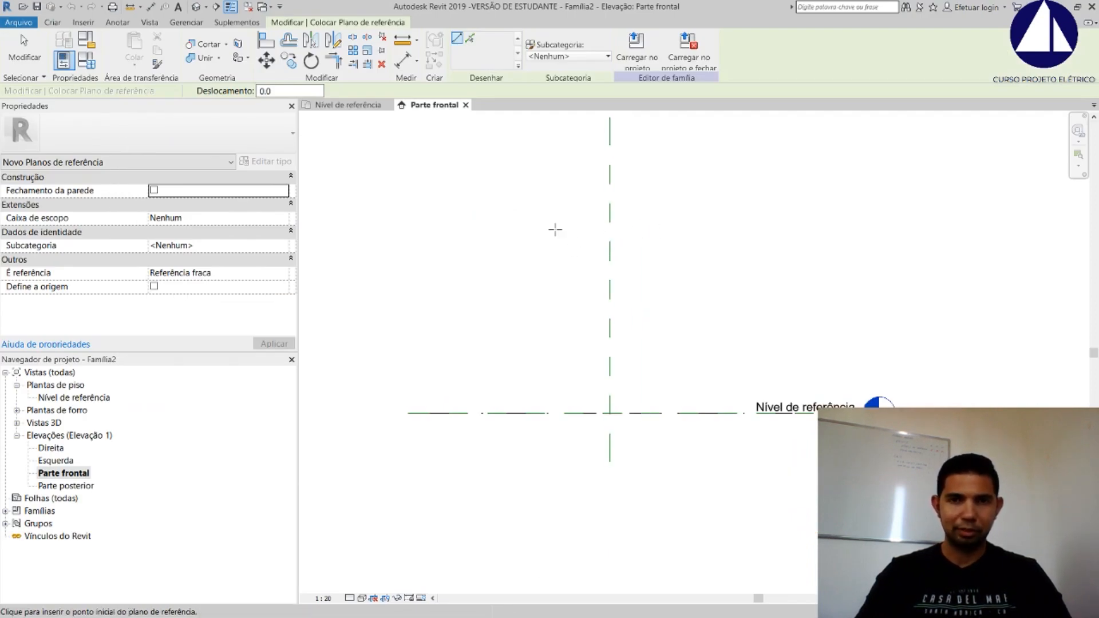
{"action": "left_click", "coordinate": [493, 228]}
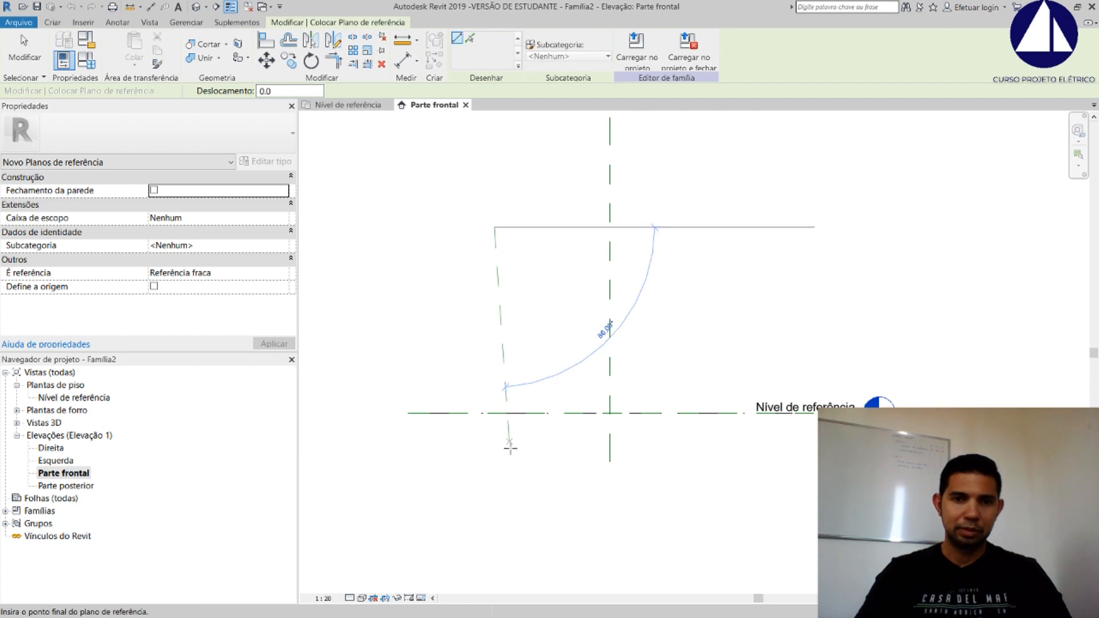
{"action": "left_click", "coordinate": [490, 456]}
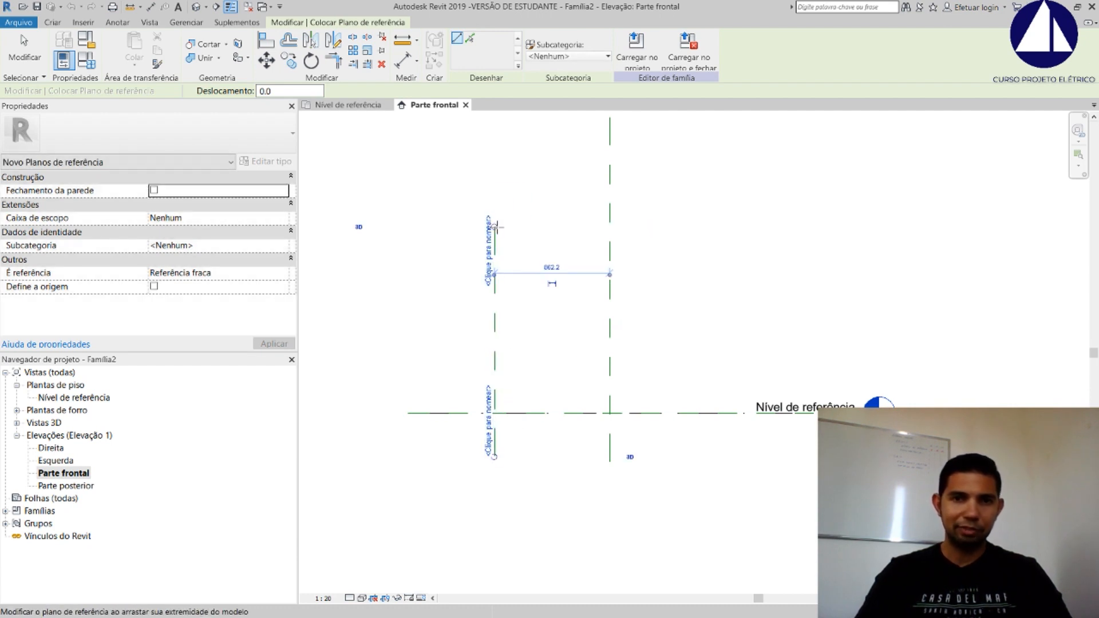
Draw a second vertical reference plane 260 mm to the right of the first one, matching its length
{"action": "scroll", "coordinate": [500, 229], "scroll_direction": "up", "scroll_amount": 2}
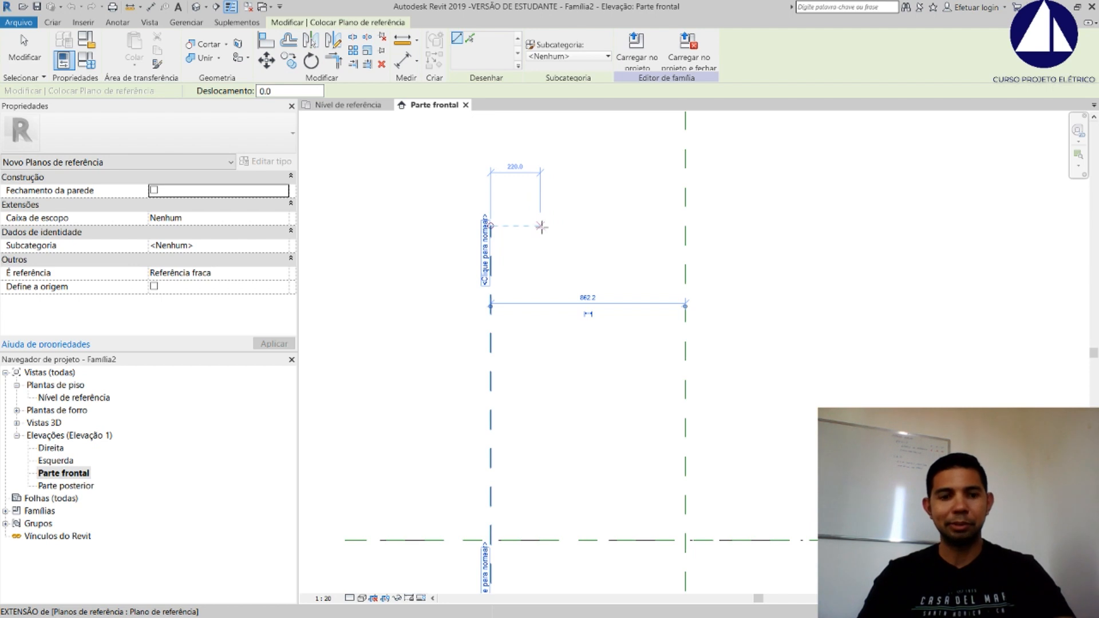
{"action": "type", "text": "260"}
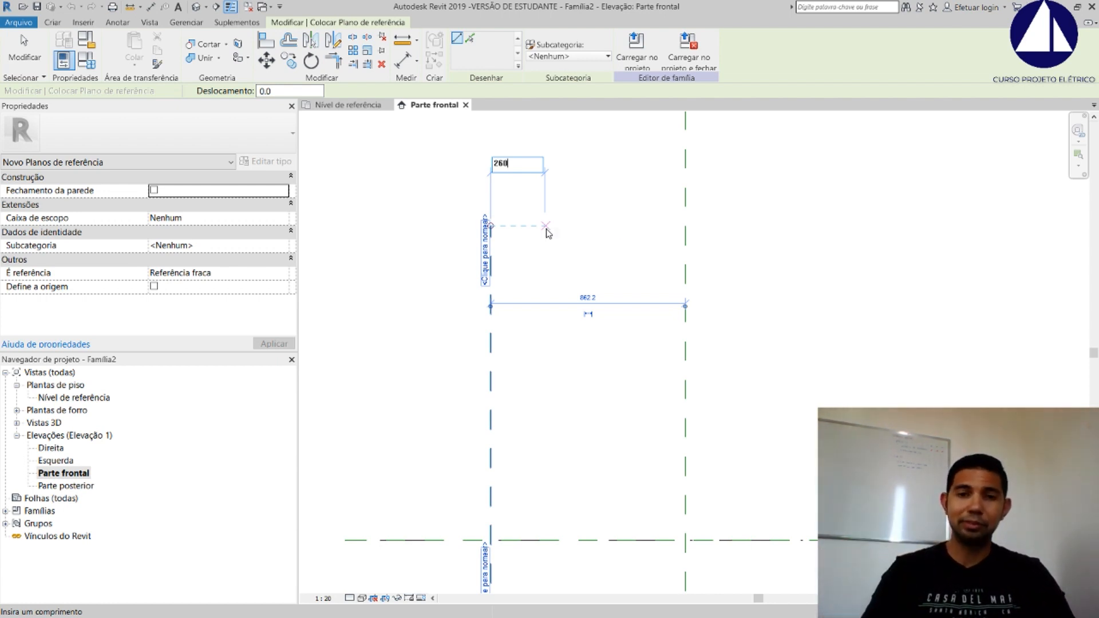
{"action": "key", "text": "Return"}
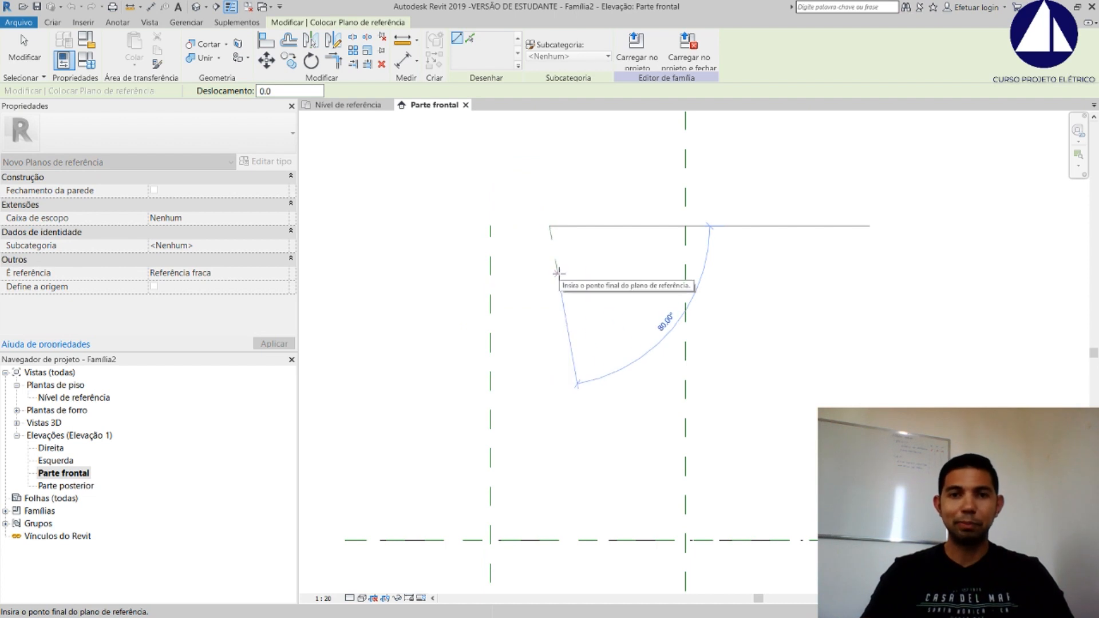
{"action": "scroll", "coordinate": [559, 273], "scroll_direction": "down", "scroll_amount": 2}
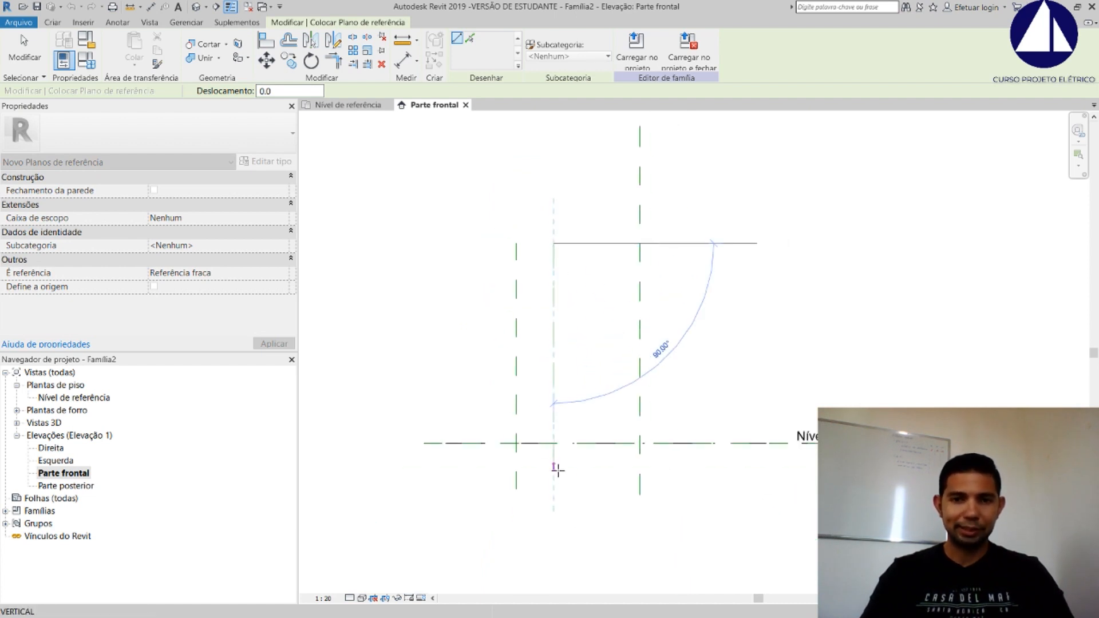
{"action": "left_click", "coordinate": [554, 487]}
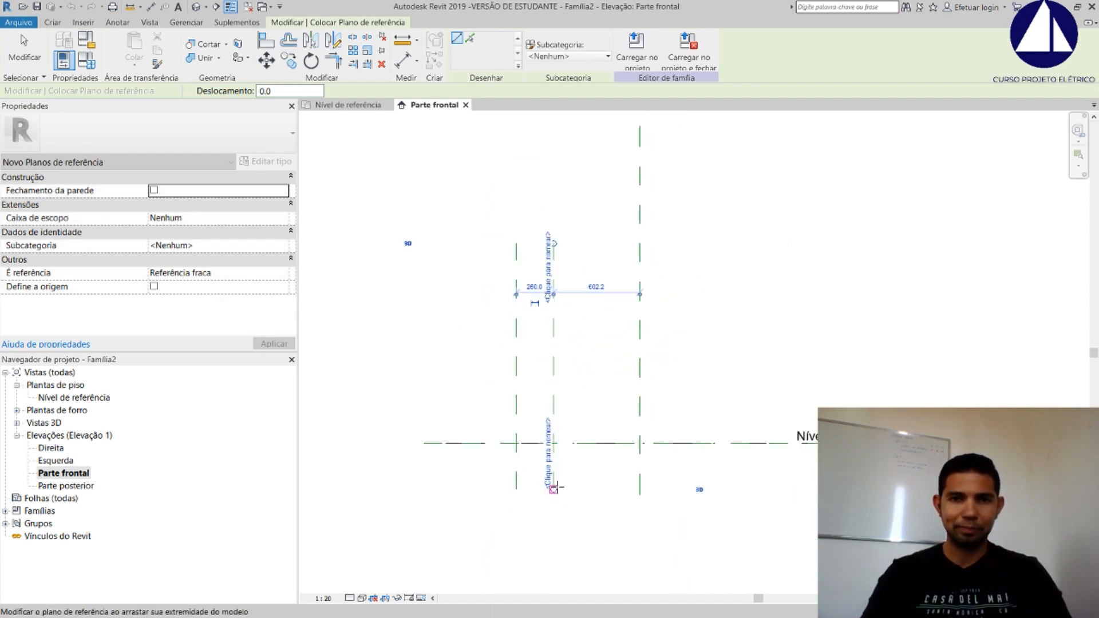
{"action": "key", "text": "Escape"}
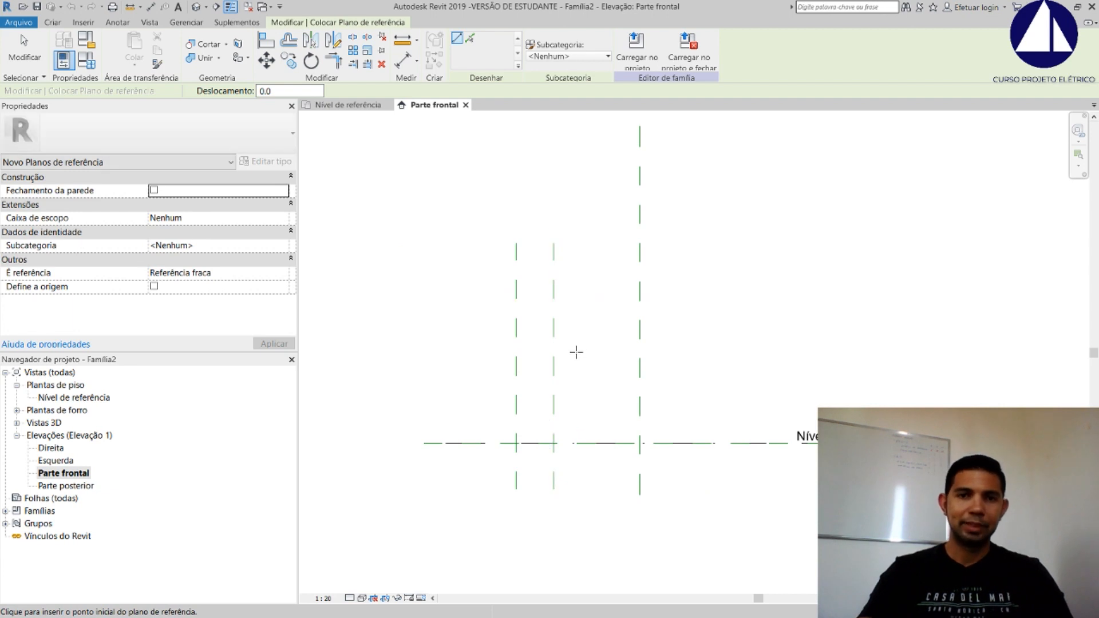
Draw a horizontal reference plane about 308 mm above the reference level, crossing all the vertical planes
{"action": "left_click", "coordinate": [459, 399]}
{"action": "left_click", "coordinate": [716, 396]}
{"action": "scroll", "coordinate": [467, 406], "scroll_direction": "up", "scroll_amount": 1}
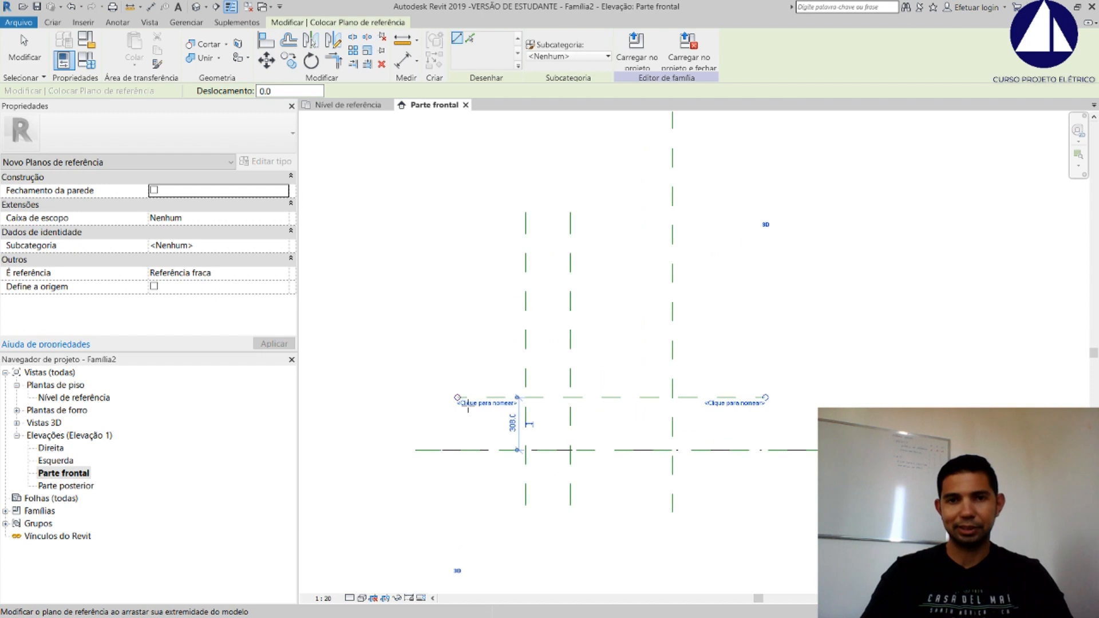
{"action": "scroll", "coordinate": [475, 395], "scroll_direction": "up", "scroll_amount": 1}
{"action": "scroll", "coordinate": [507, 386], "scroll_direction": "up", "scroll_amount": 1}
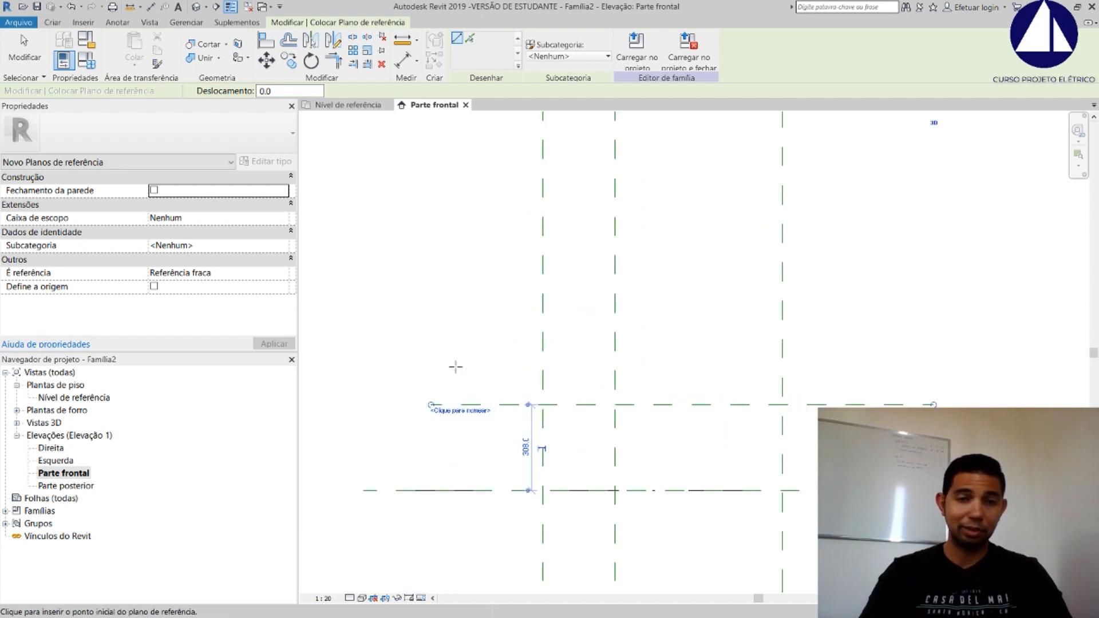
Draw another horizontal reference plane 520 mm above the previous one and leave the reference plane command
{"action": "left_click", "coordinate": [432, 405]}
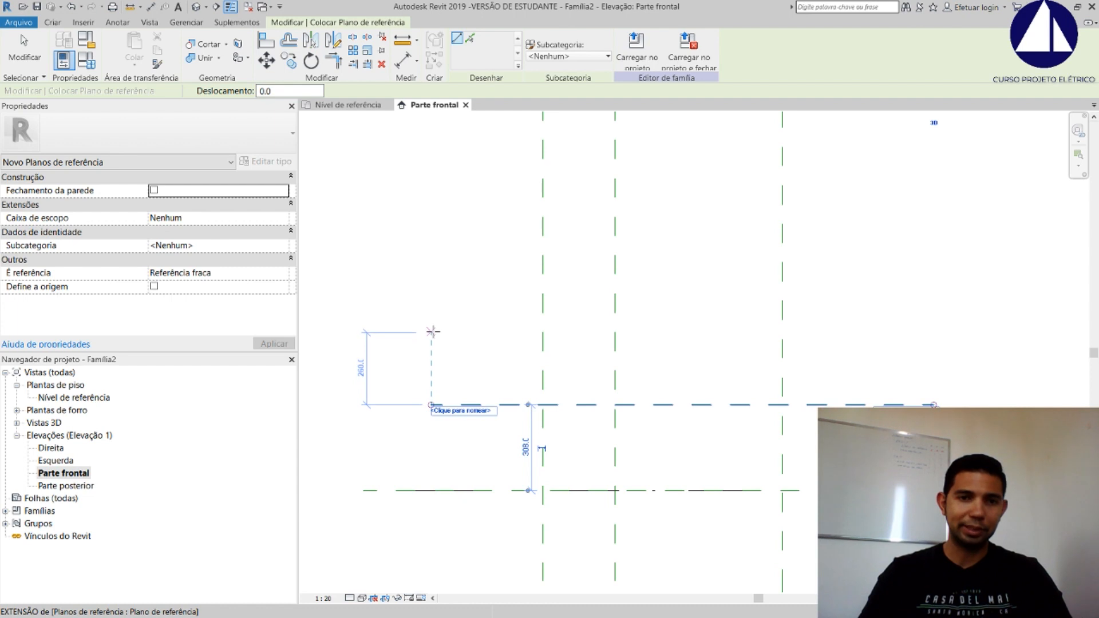
{"action": "type", "text": "520"}
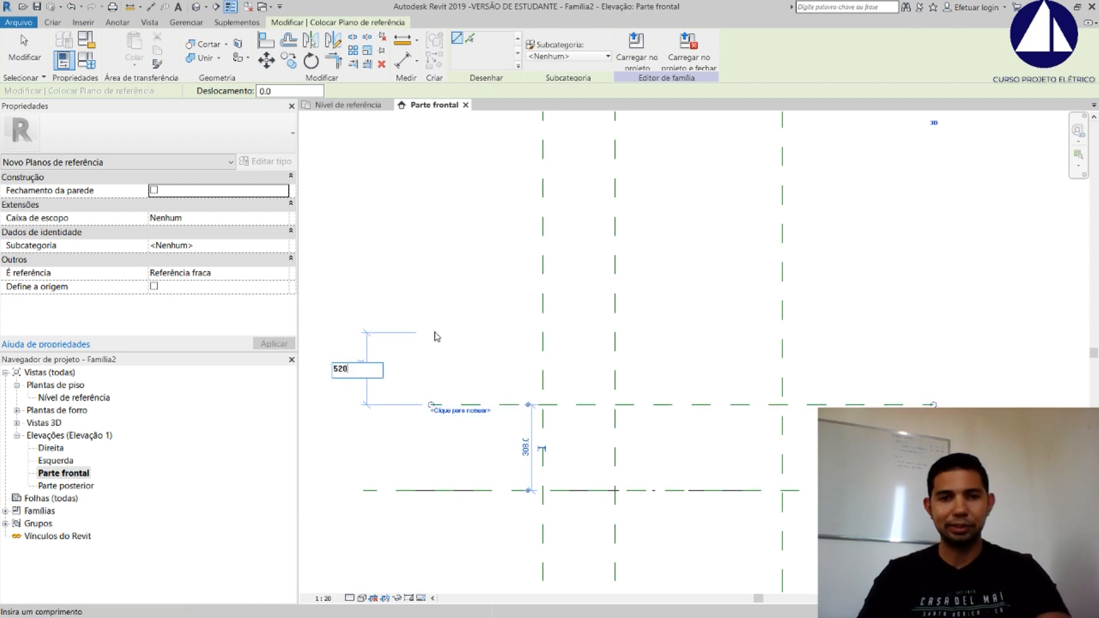
{"action": "key", "text": "Return"}
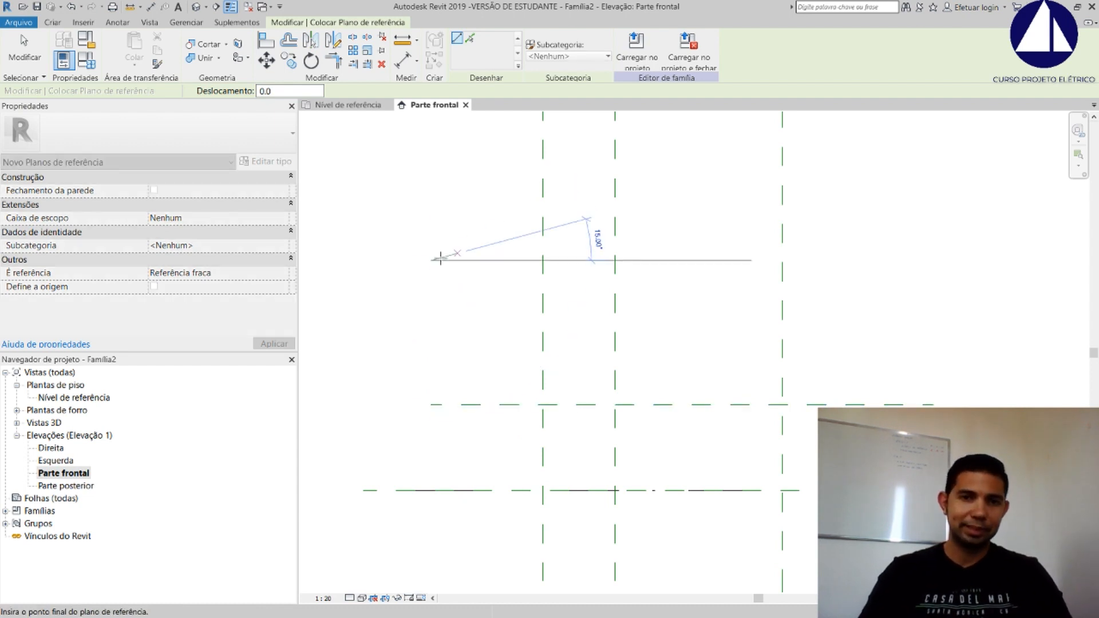
{"action": "key", "text": "Escape"}
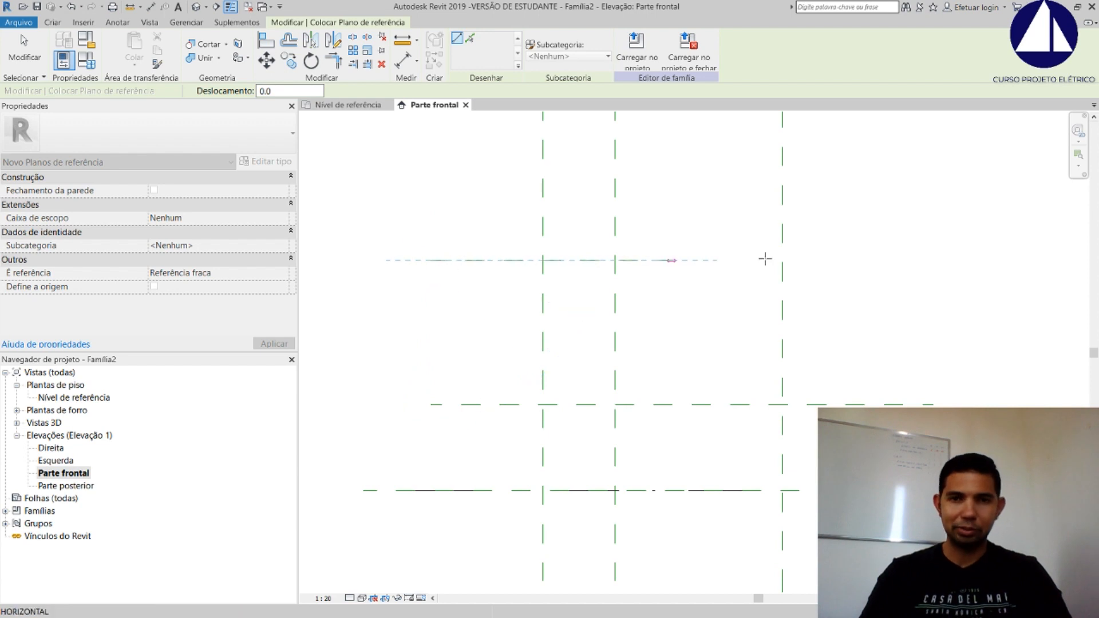
{"action": "left_click", "coordinate": [885, 261]}
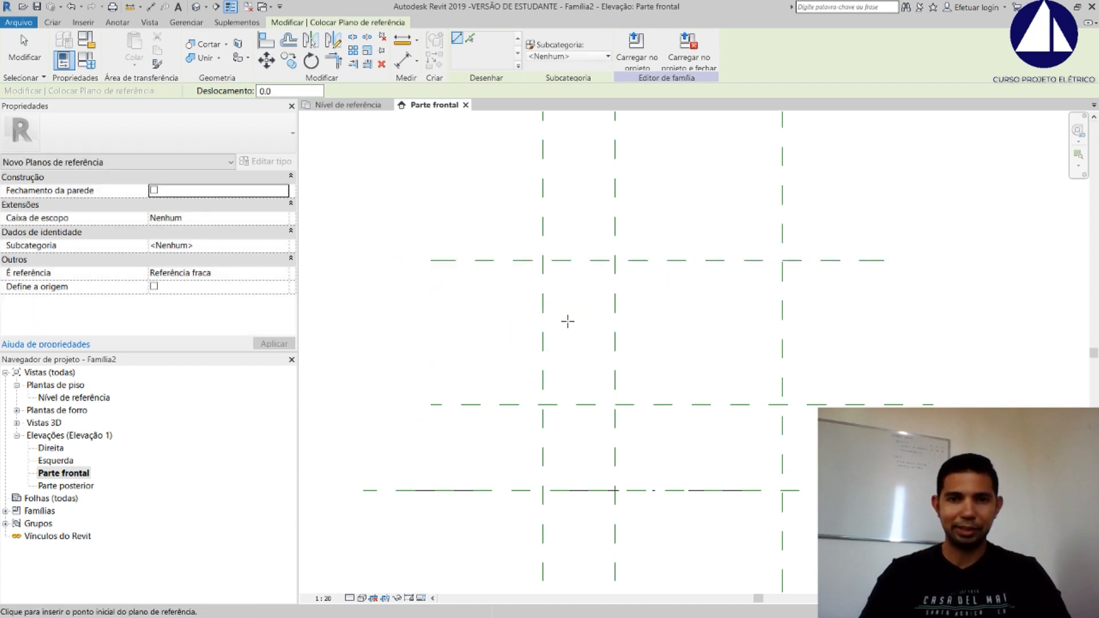
{"action": "key", "text": "Escape"}
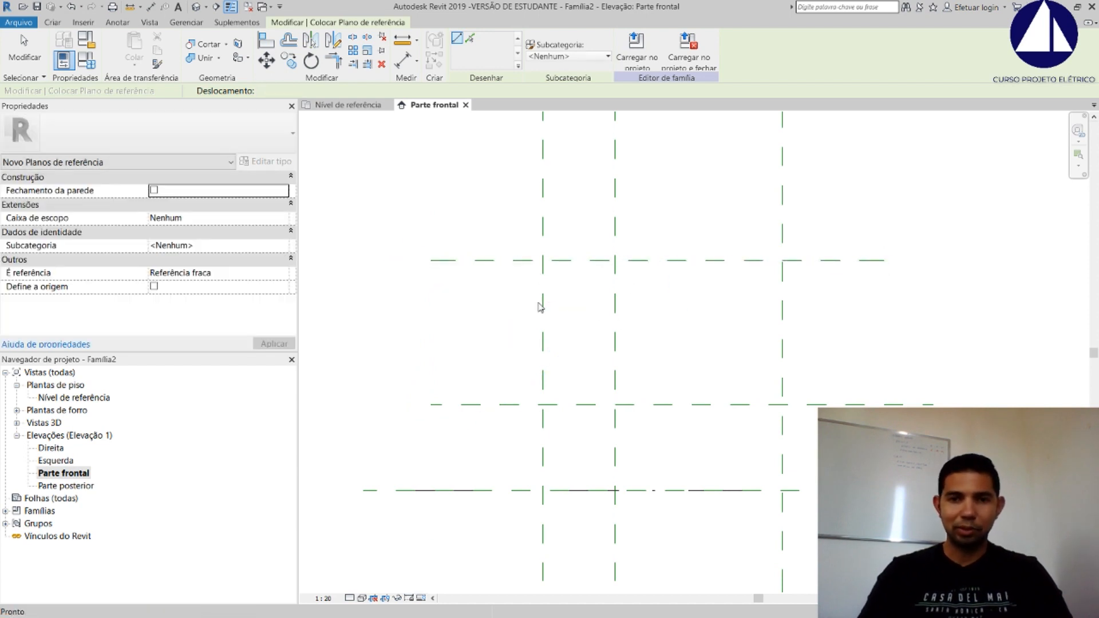
{"action": "key", "text": "Escape"}
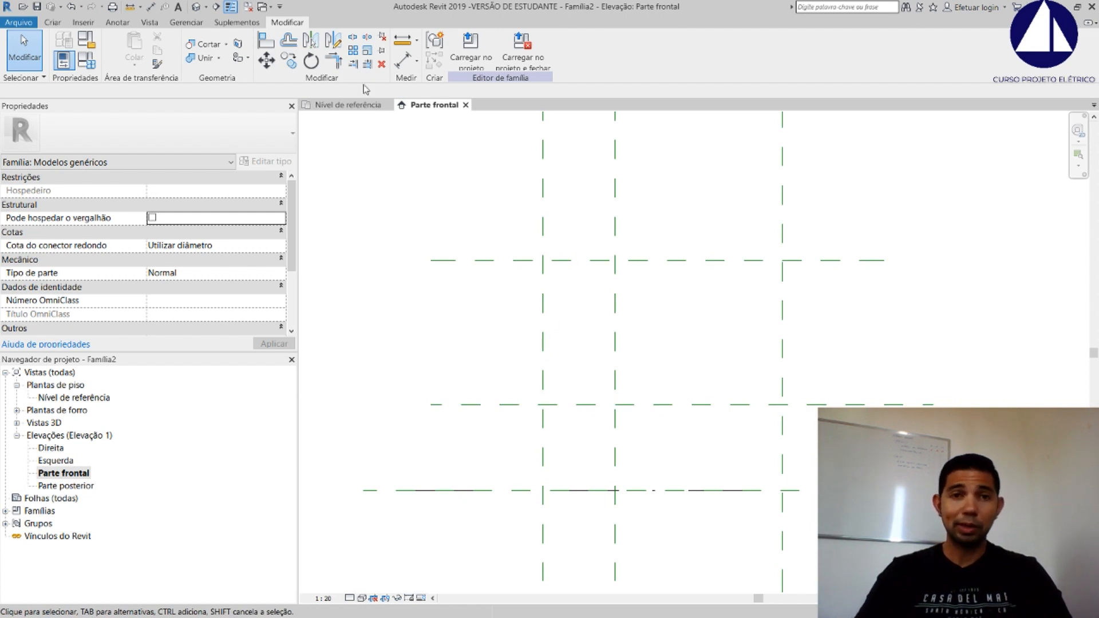
{"action": "left_click", "coordinate": [312, 61]}
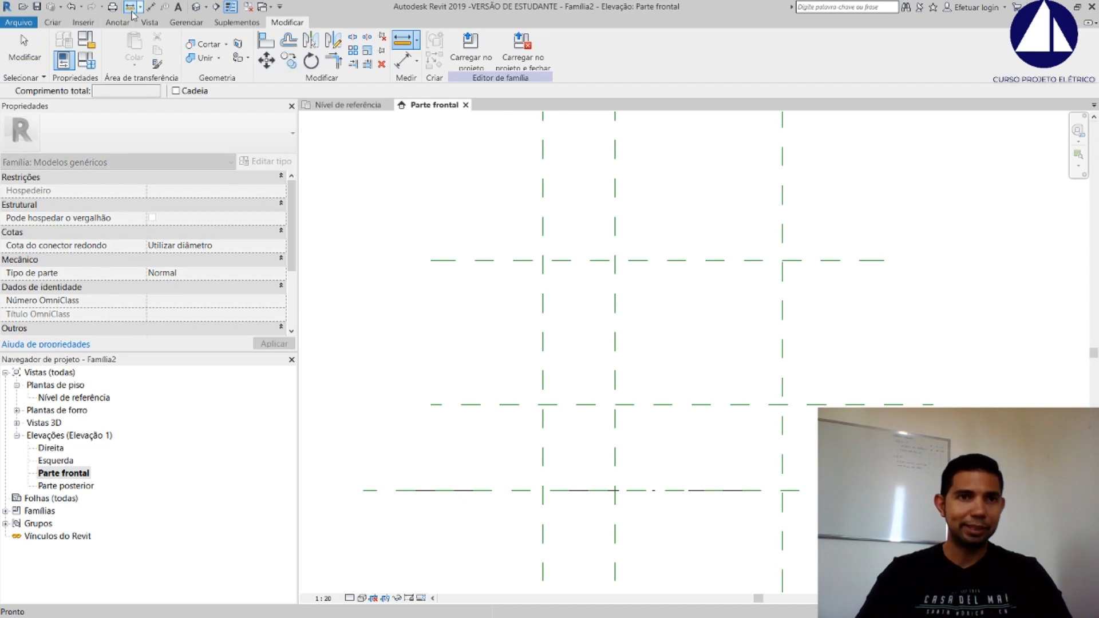
{"action": "left_click", "coordinate": [117, 22]}
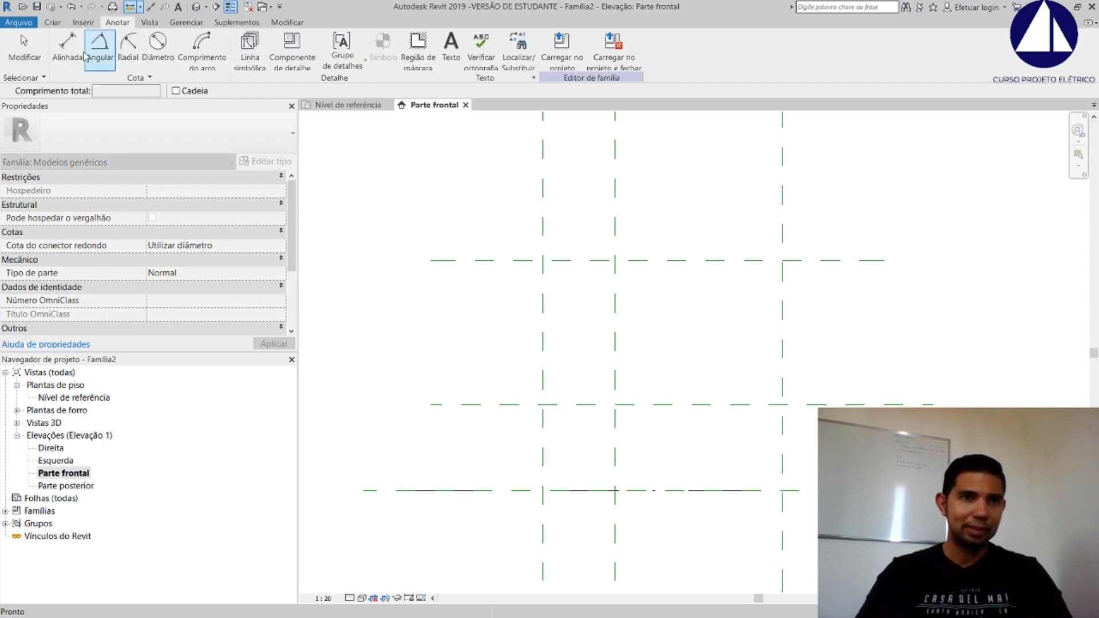
{"action": "left_click", "coordinate": [67, 46]}
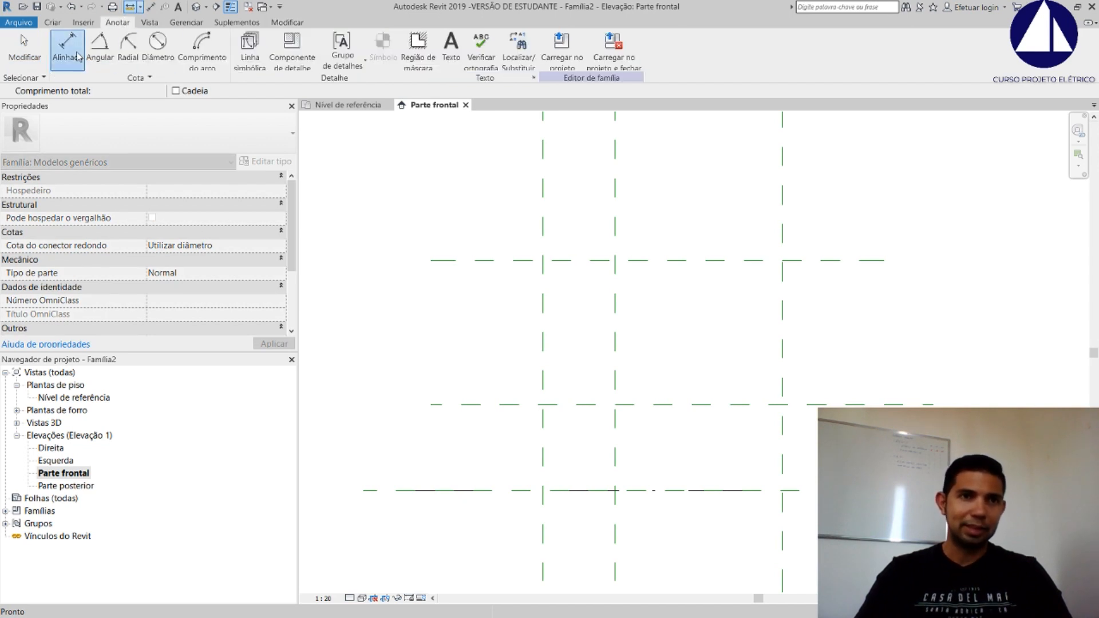
{"action": "left_click", "coordinate": [543, 344]}
{"action": "left_click", "coordinate": [617, 346]}
{"action": "left_click", "coordinate": [616, 319]}
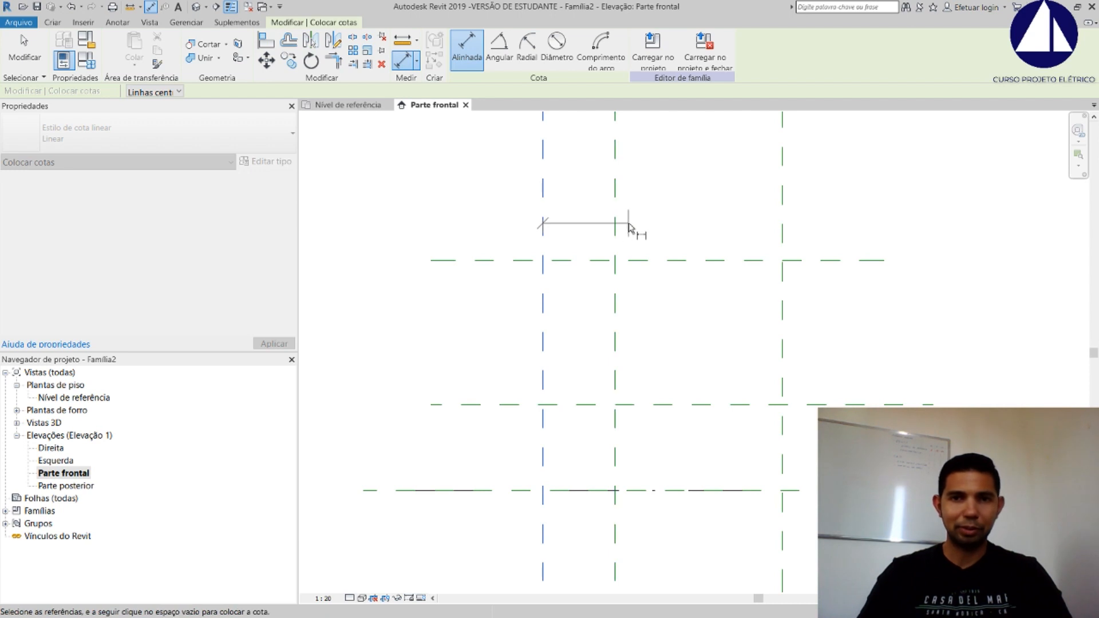
{"action": "key", "text": "Escape"}
{"action": "key", "text": "Escape"}
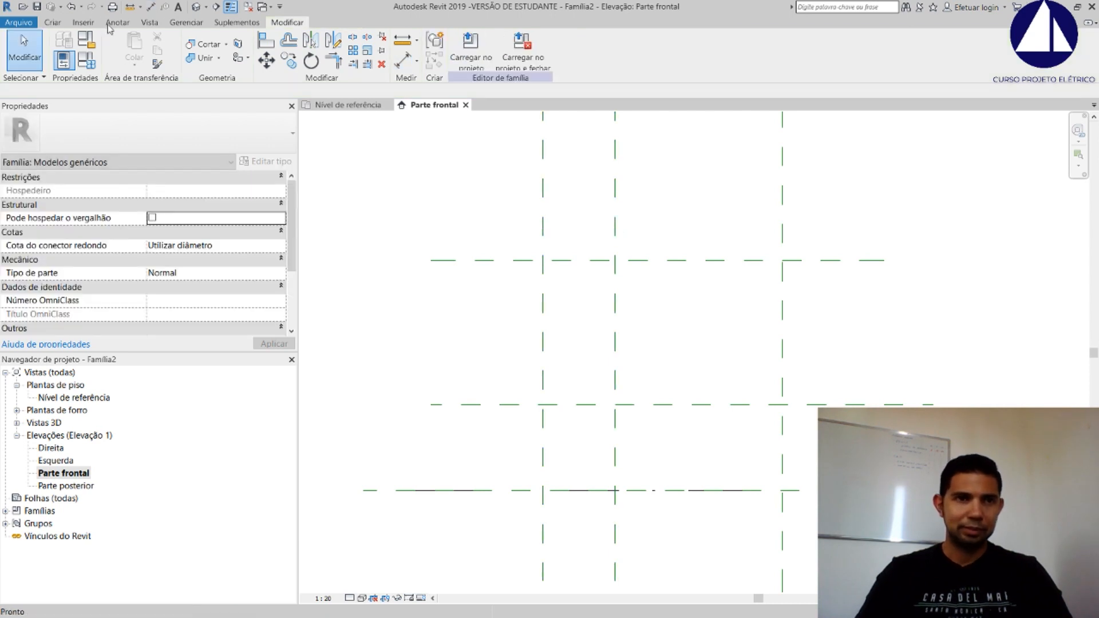
Add an aligned dimension between the two vertical reference planes of the box, placed above the upper horizontal plane
{"action": "left_click", "coordinate": [117, 23]}
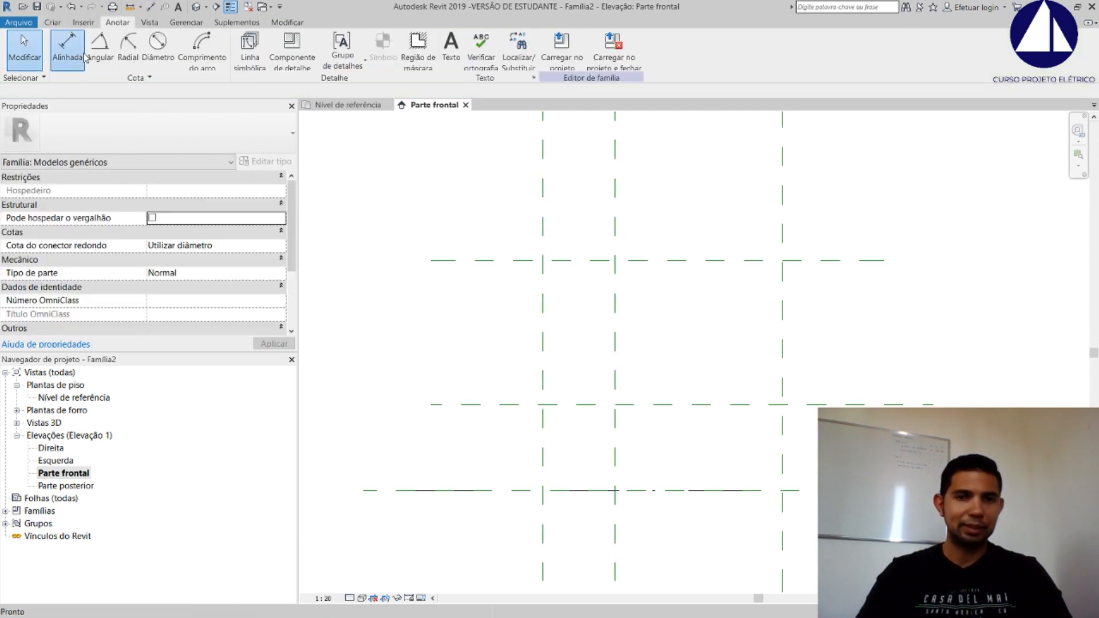
{"action": "left_click", "coordinate": [71, 46]}
{"action": "left_click", "coordinate": [542, 346]}
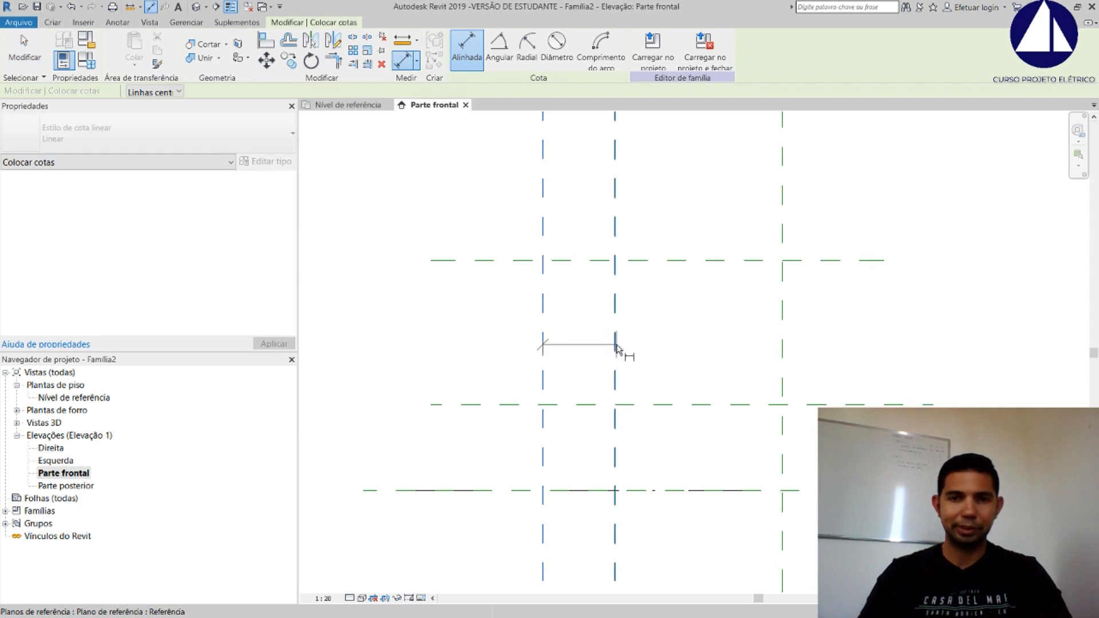
{"action": "left_click", "coordinate": [615, 345]}
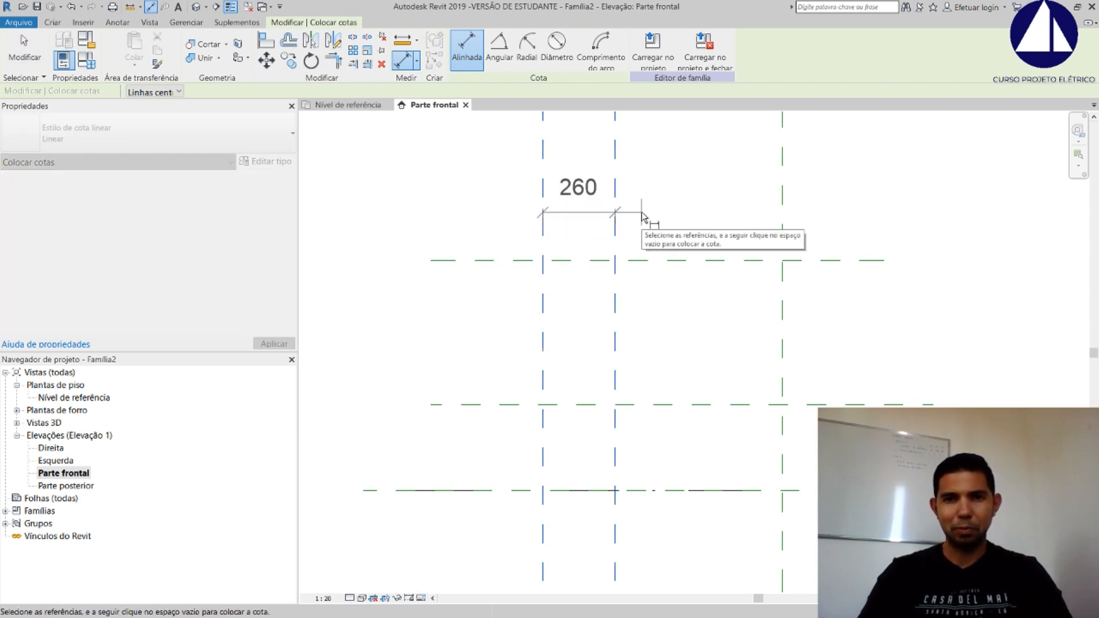
{"action": "left_click", "coordinate": [640, 217]}
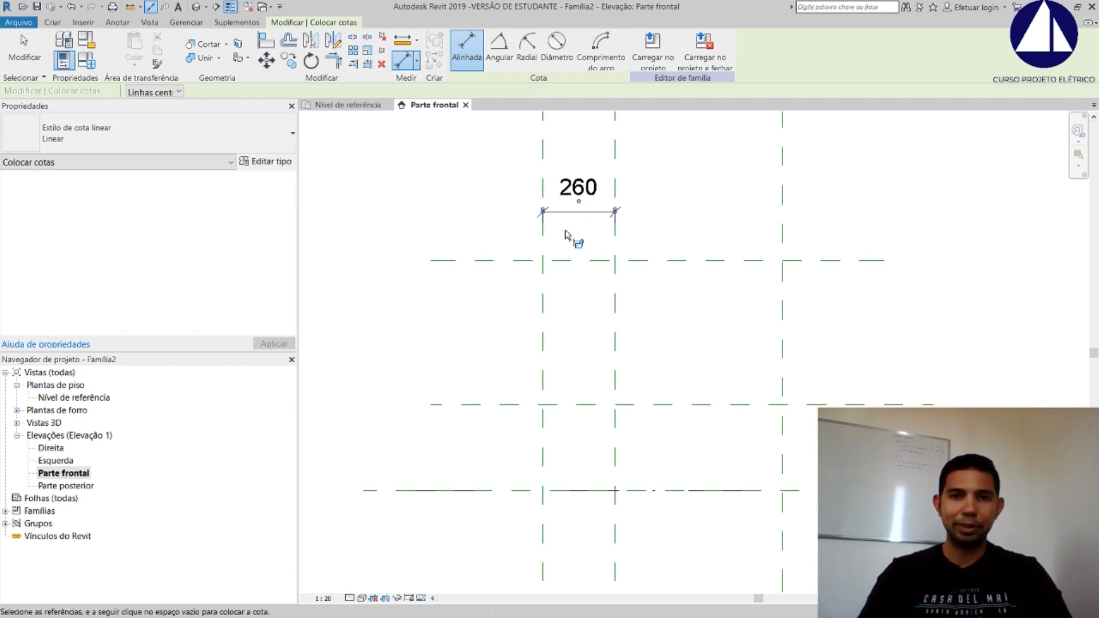
Add an aligned dimension between the two horizontal reference planes of the box, placed to the left of the vertical planes
{"action": "left_click", "coordinate": [494, 262]}
{"action": "left_click", "coordinate": [493, 405]}
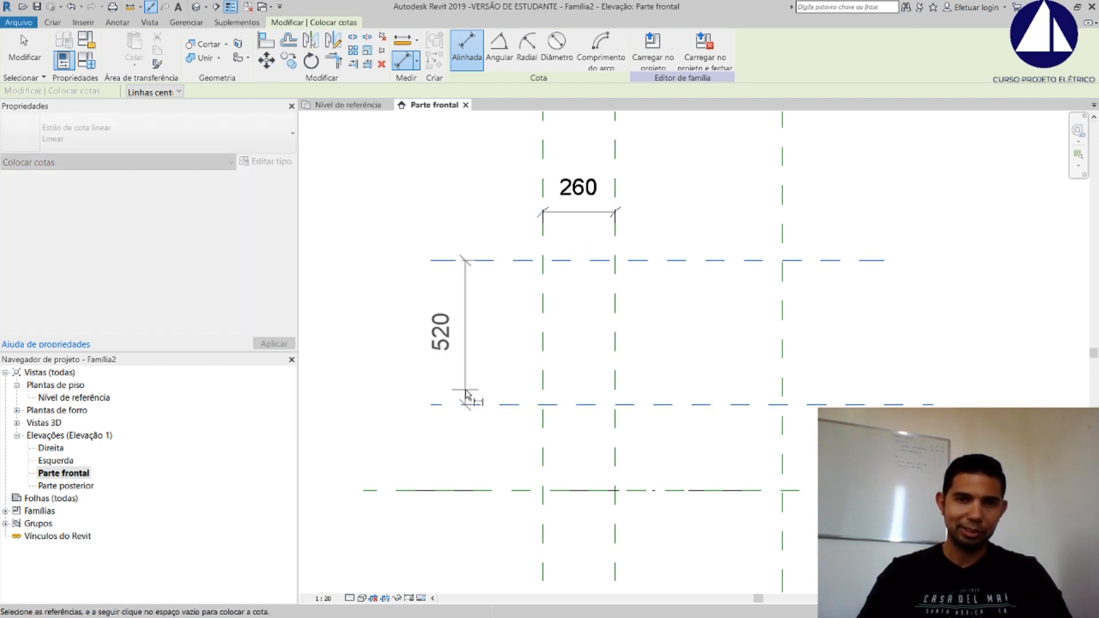
{"action": "left_click", "coordinate": [465, 424]}
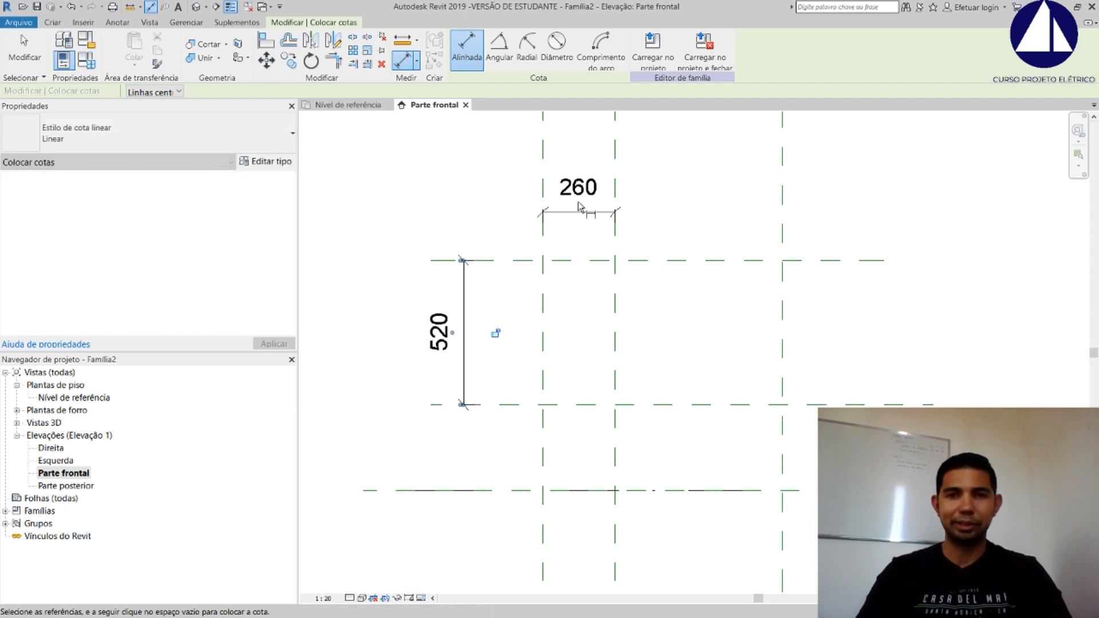
Switch to ApowerPDF to examine the box widths in Desenho 36's front view, then return to Revit and leave the dimension command
{"action": "key", "text": "alt+Tab"}
{"action": "left_click", "coordinate": [473, 296]}
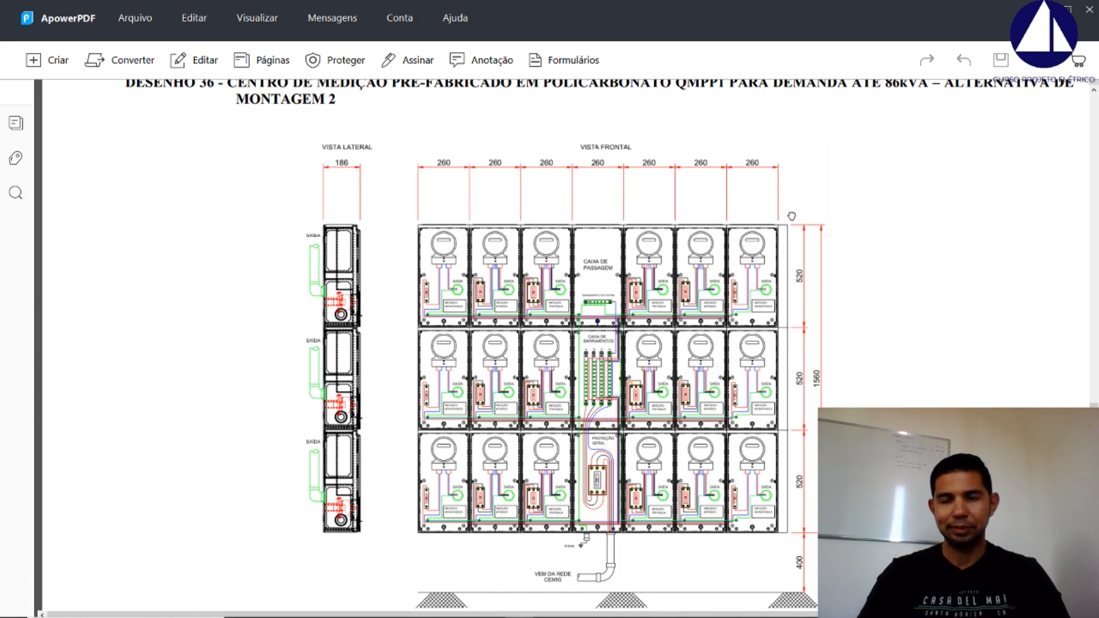
{"action": "scroll", "coordinate": [805, 186], "scroll_direction": "up", "scroll_amount": 1, "text": "ctrl"}
{"action": "scroll", "coordinate": [225, 155], "scroll_direction": "up", "scroll_amount": 2, "text": "ctrl"}
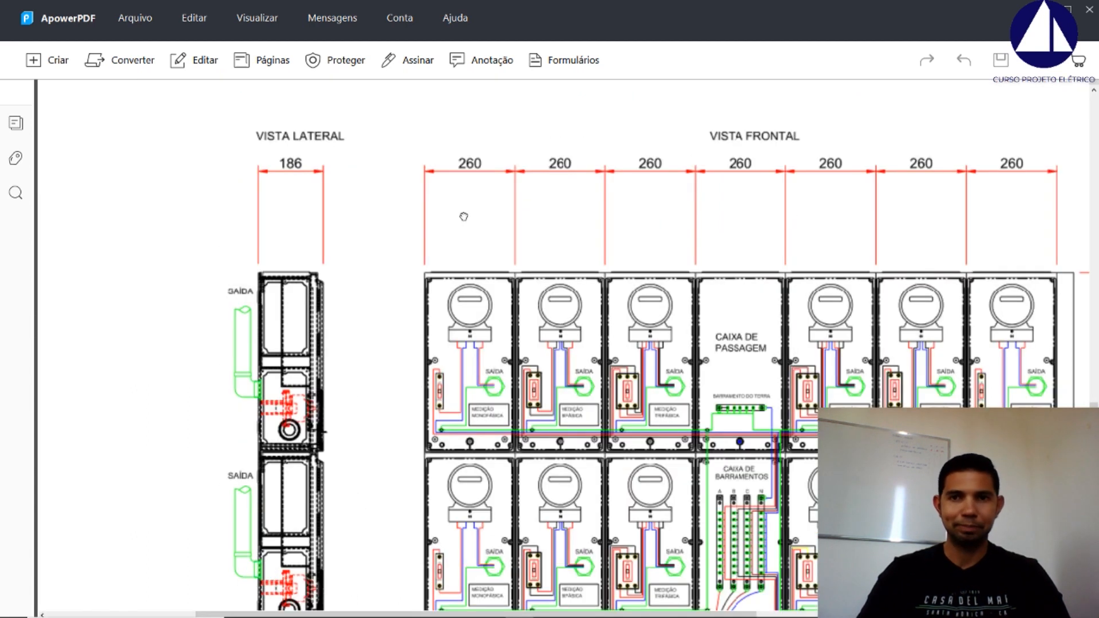
{"action": "left_click_drag", "start_coordinate": [530, 305], "coordinate": [399, 281]}
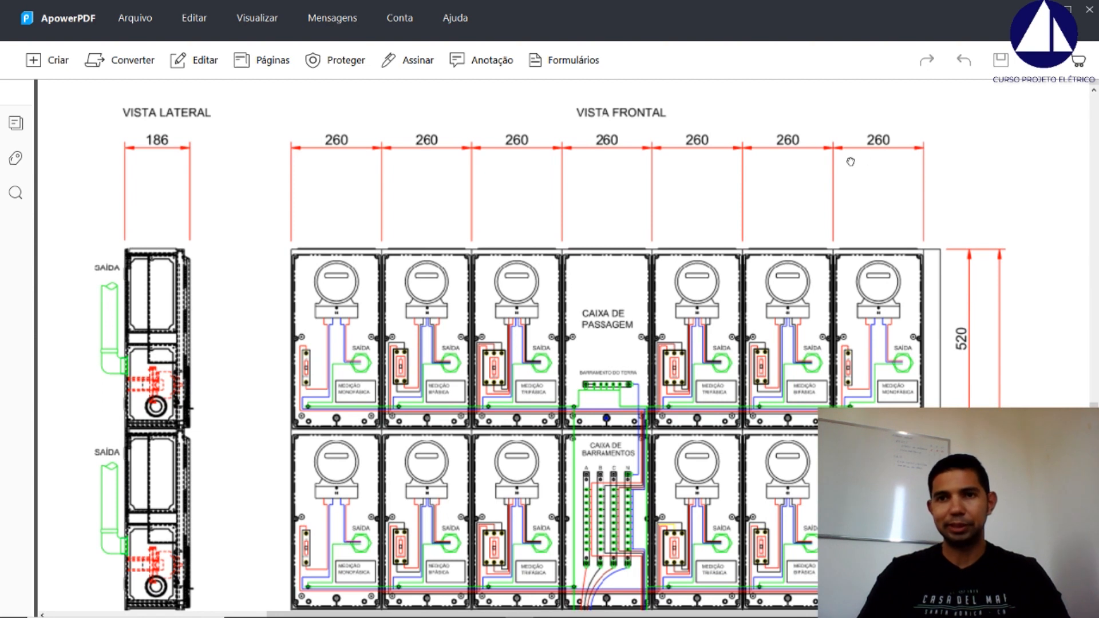
{"action": "key", "text": "alt+Tab"}
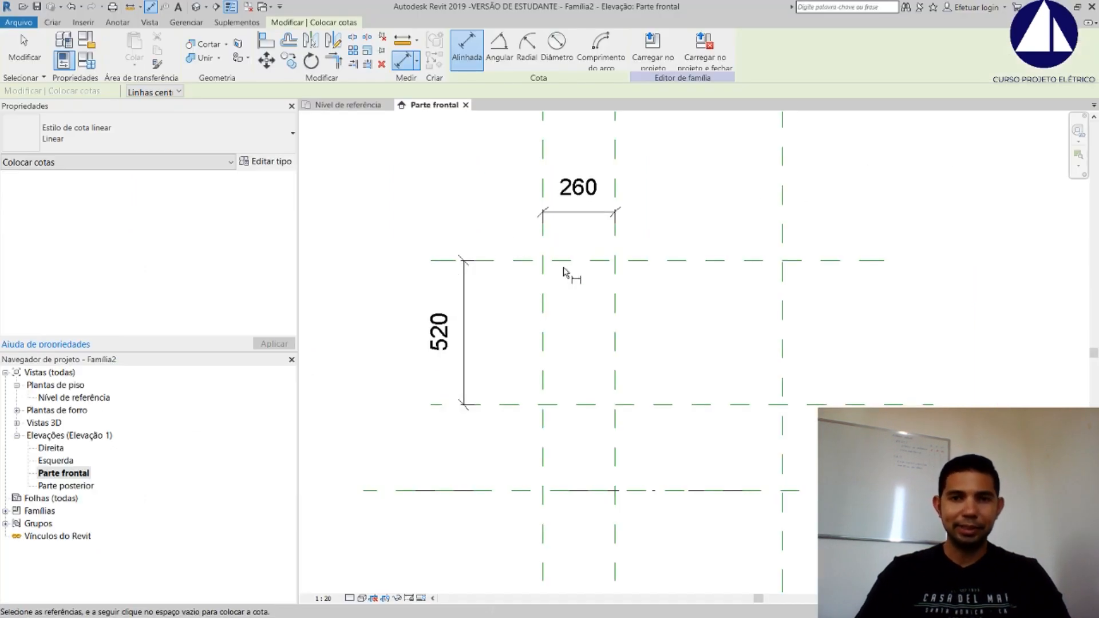
{"action": "key", "text": "Escape"}
{"action": "key", "text": "Escape"}
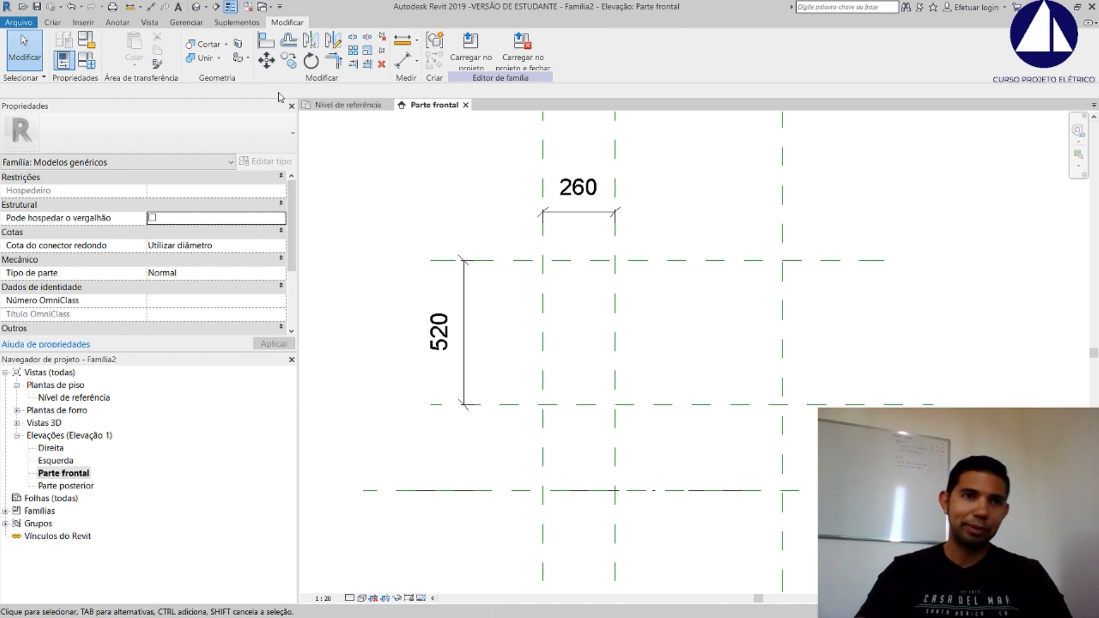
Start an extrusion and sketch a 260 × 520 mm rectangle between the box's four reference plane intersections
{"action": "left_click", "coordinate": [53, 21]}
{"action": "left_click", "coordinate": [121, 53]}
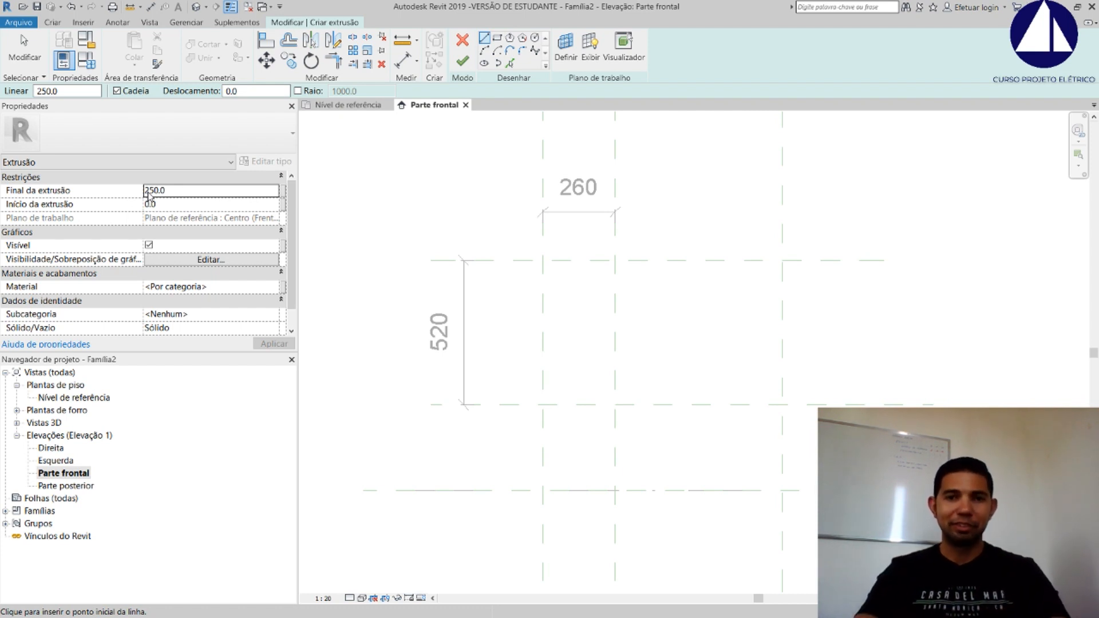
{"action": "left_click", "coordinate": [497, 39]}
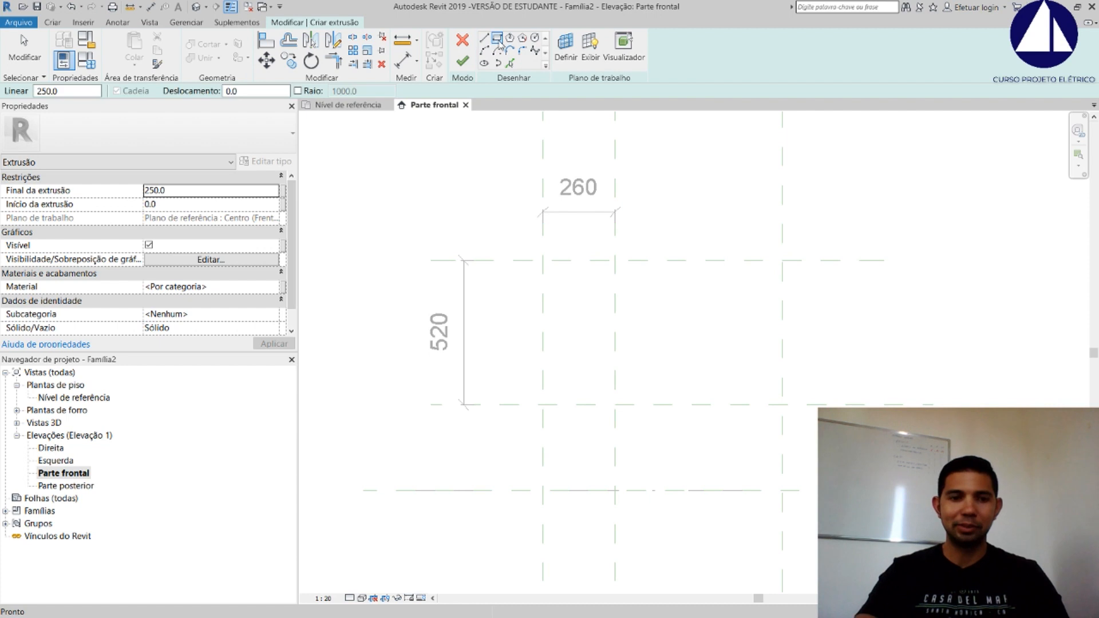
{"action": "left_click", "coordinate": [543, 261]}
{"action": "left_click", "coordinate": [615, 404]}
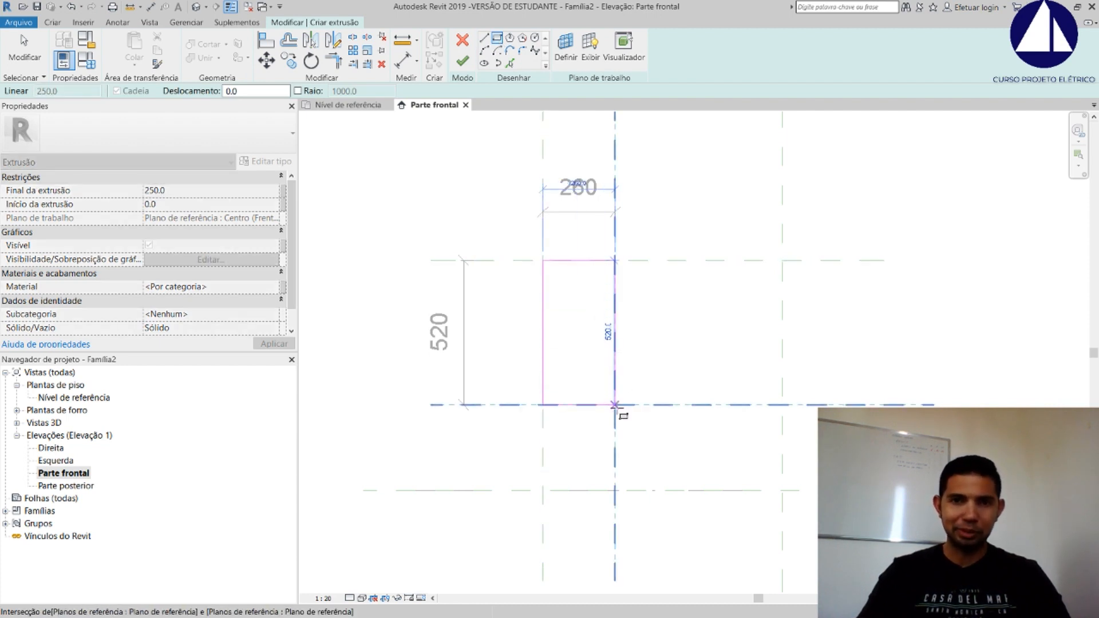
{"action": "left_click", "coordinate": [615, 405]}
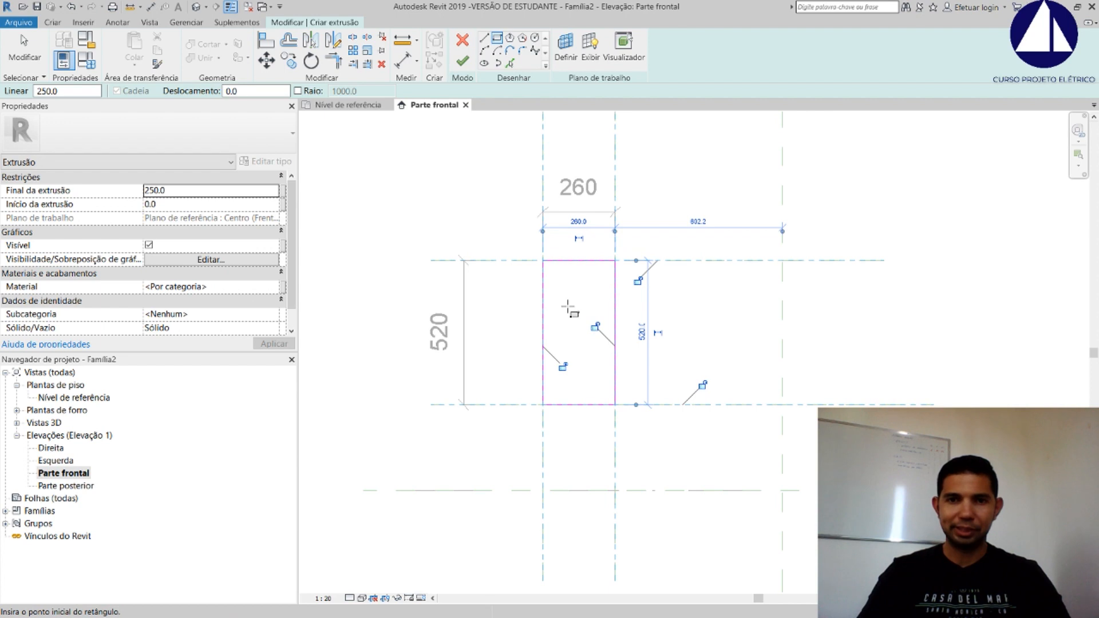
Offset copies of the rectangle's four sides inward by 2 mm to form the box's wall thickness
{"action": "scroll", "coordinate": [549, 298], "scroll_direction": "up", "scroll_amount": 1}
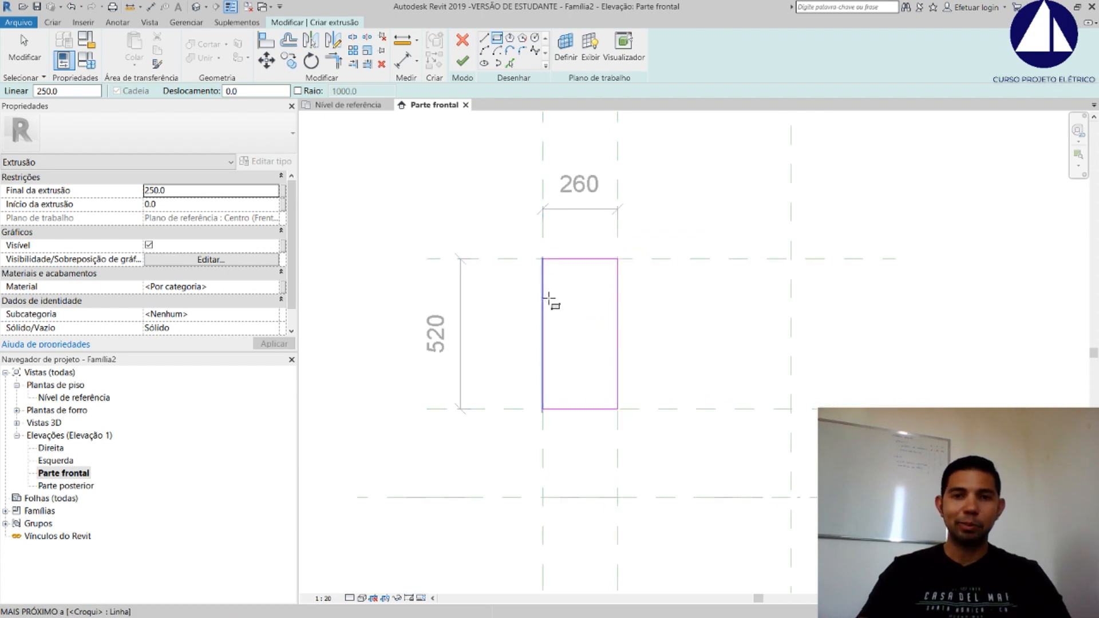
{"action": "scroll", "coordinate": [548, 298], "scroll_direction": "up", "scroll_amount": 2}
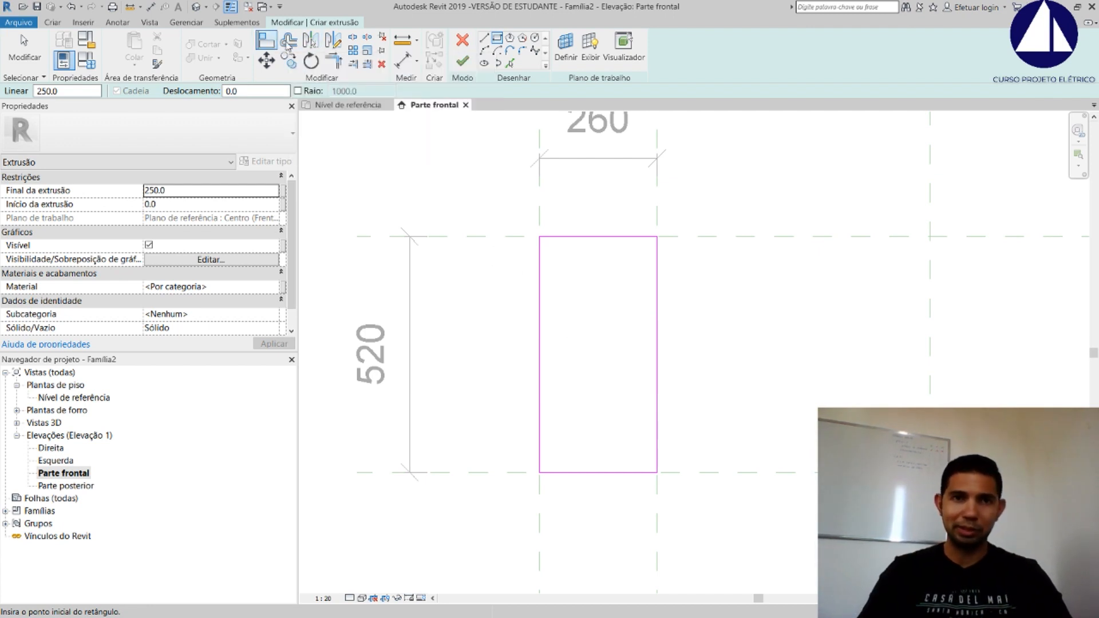
{"action": "left_click", "coordinate": [289, 43]}
{"action": "scroll", "coordinate": [597, 311], "scroll_direction": "up", "scroll_amount": 3}
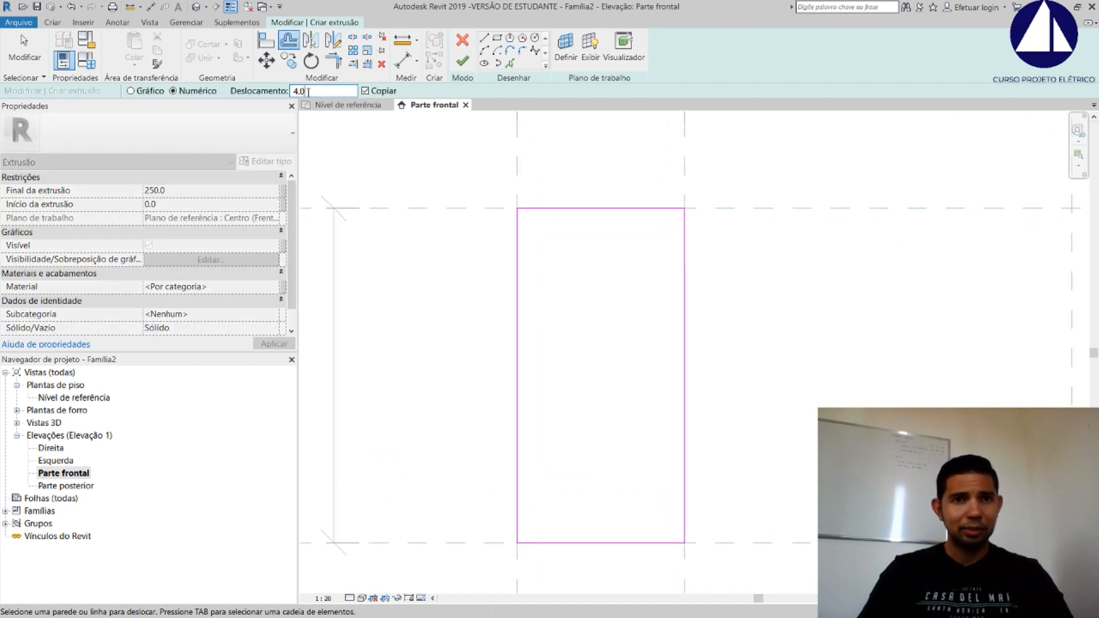
{"action": "left_click_drag", "start_coordinate": [309, 92], "coordinate": [293, 91]}
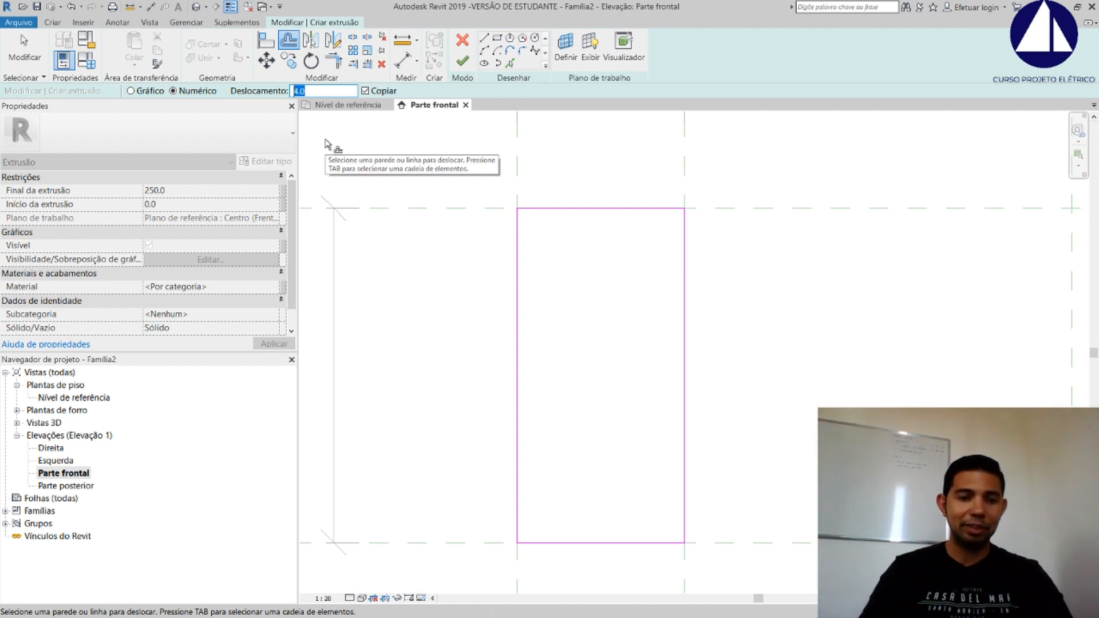
{"action": "type", "text": "2"}
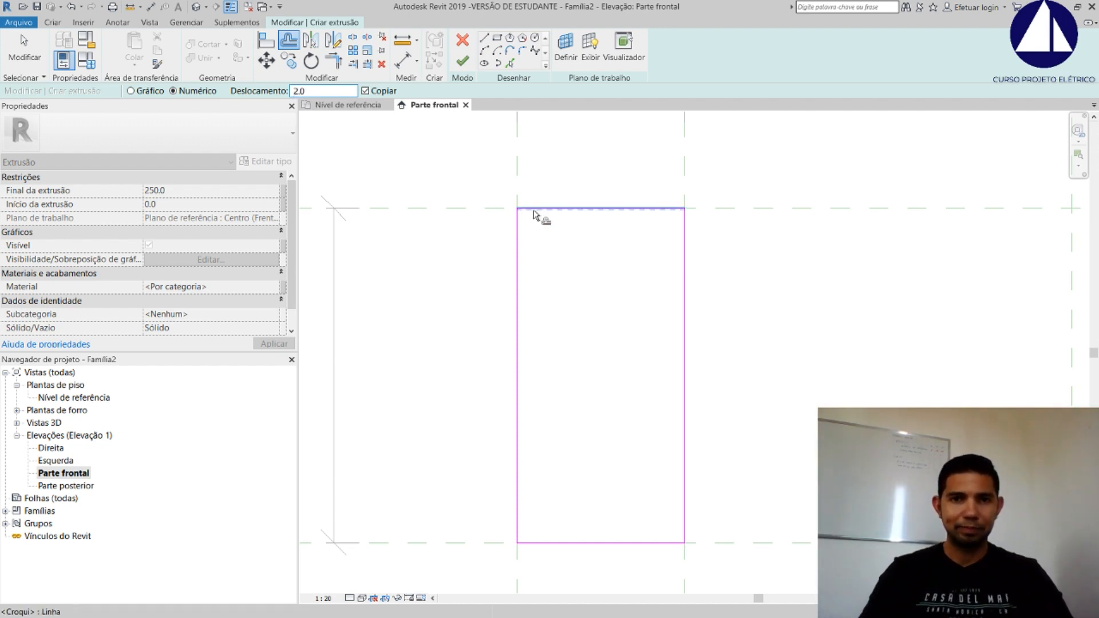
{"action": "scroll", "coordinate": [536, 214], "scroll_direction": "up", "scroll_amount": 1}
{"action": "scroll", "coordinate": [538, 215], "scroll_direction": "up", "scroll_amount": 4}
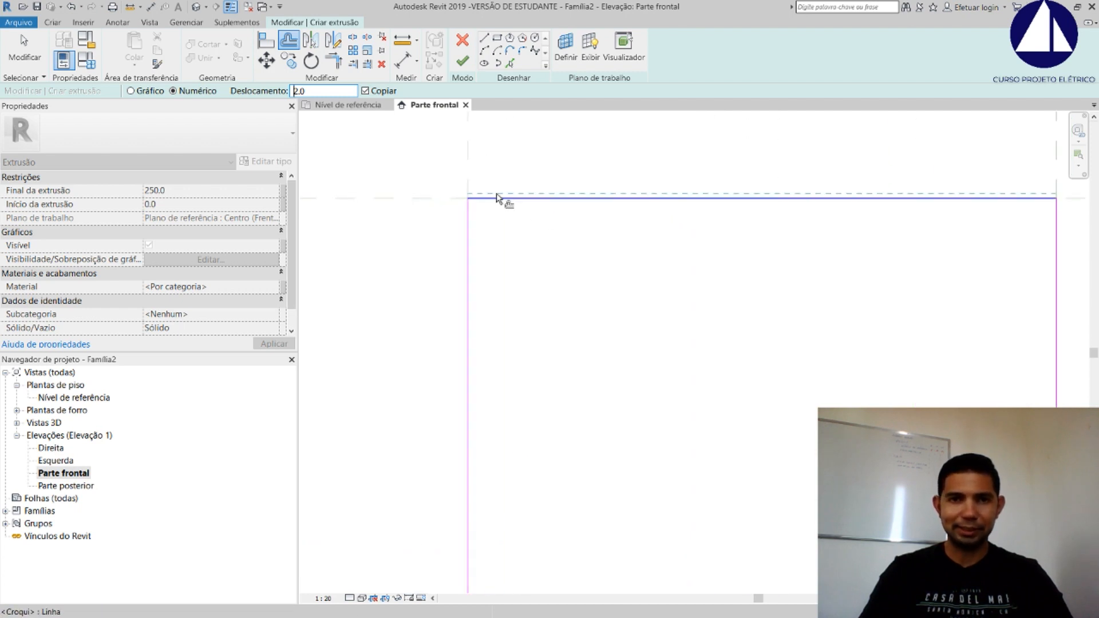
{"action": "scroll", "coordinate": [496, 207], "scroll_direction": "up", "scroll_amount": 2}
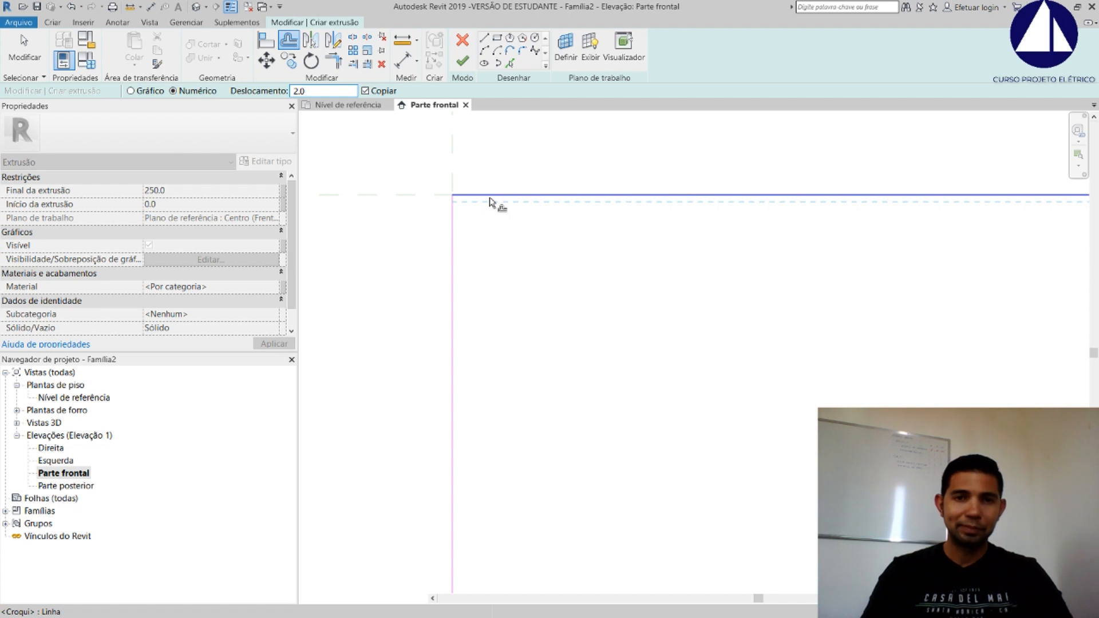
{"action": "scroll", "coordinate": [499, 211], "scroll_direction": "down", "scroll_amount": 2}
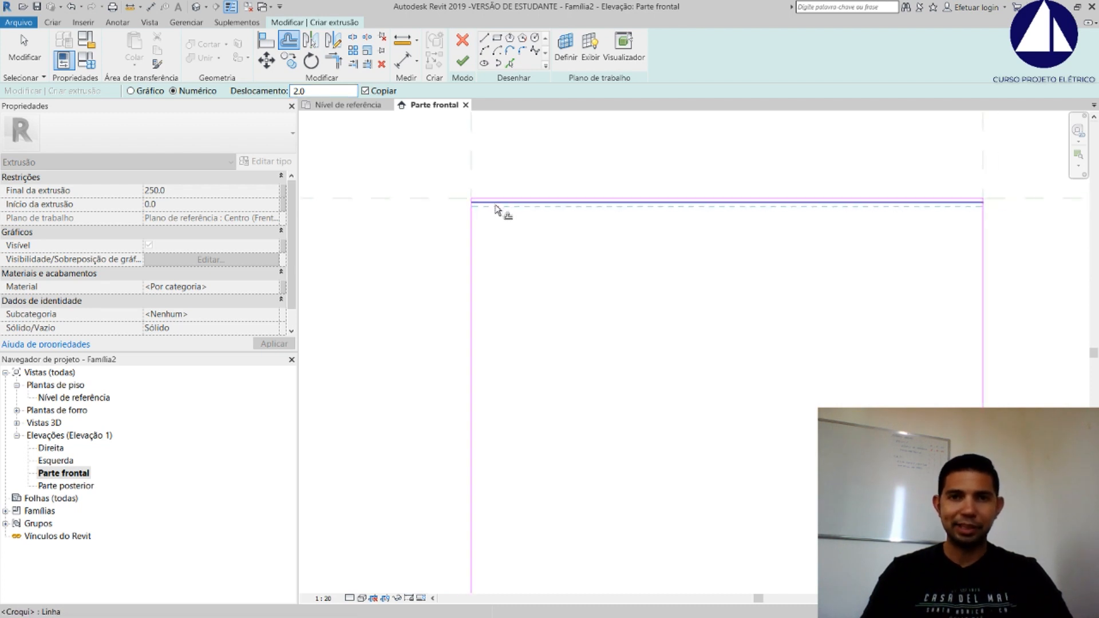
{"action": "left_click", "coordinate": [477, 220]}
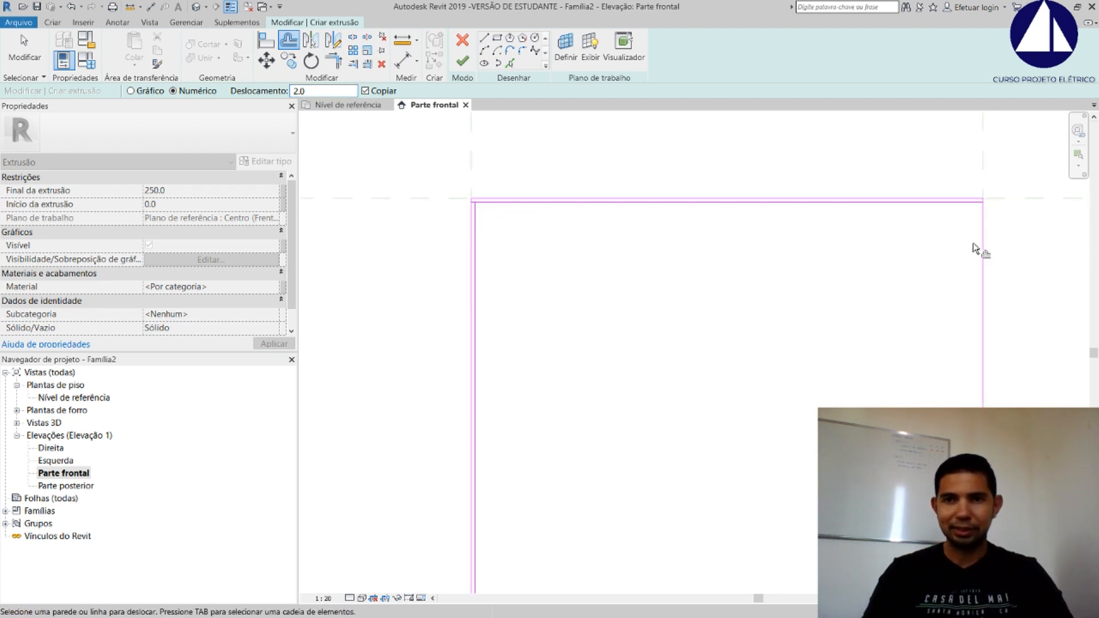
{"action": "scroll", "coordinate": [834, 157], "scroll_direction": "down", "scroll_amount": 4}
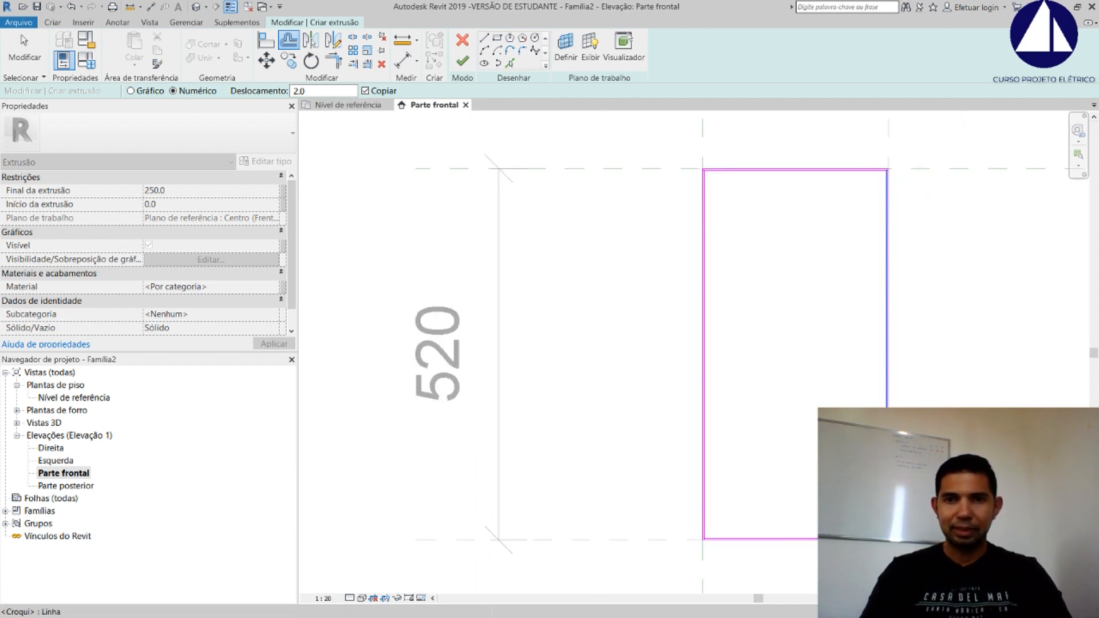
{"action": "scroll", "coordinate": [895, 287], "scroll_direction": "up", "scroll_amount": 1}
{"action": "scroll", "coordinate": [893, 137], "scroll_direction": "up", "scroll_amount": 3}
{"action": "scroll", "coordinate": [893, 138], "scroll_direction": "up", "scroll_amount": 2}
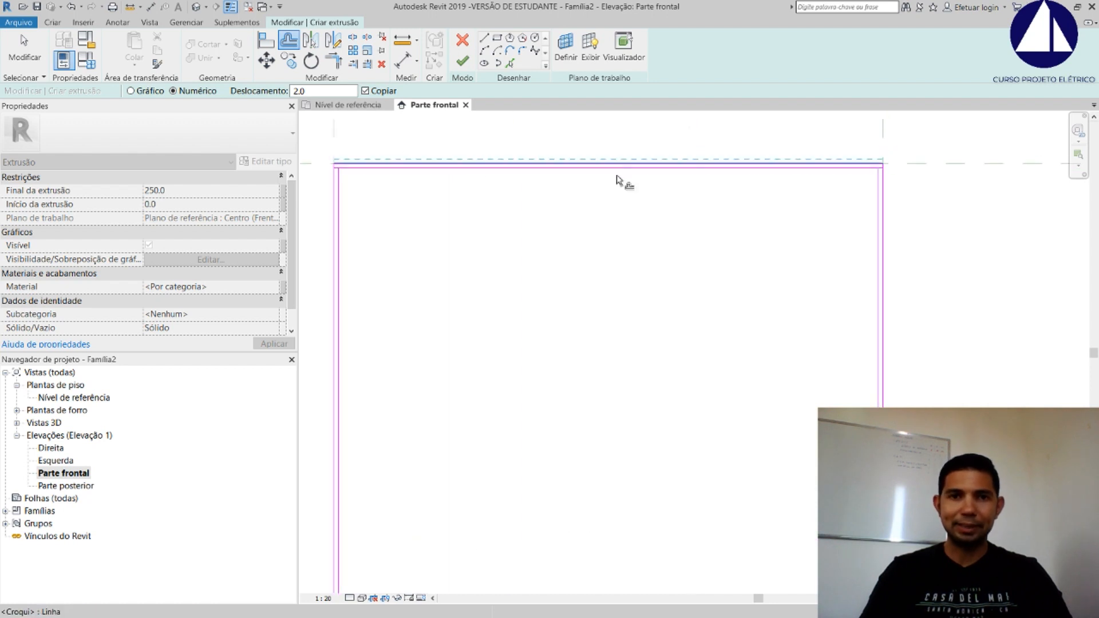
Trim the inner offset lines to a corner at the sketch's upper left with Trim/Extend
{"action": "scroll", "coordinate": [316, 156], "scroll_direction": "up", "scroll_amount": 4}
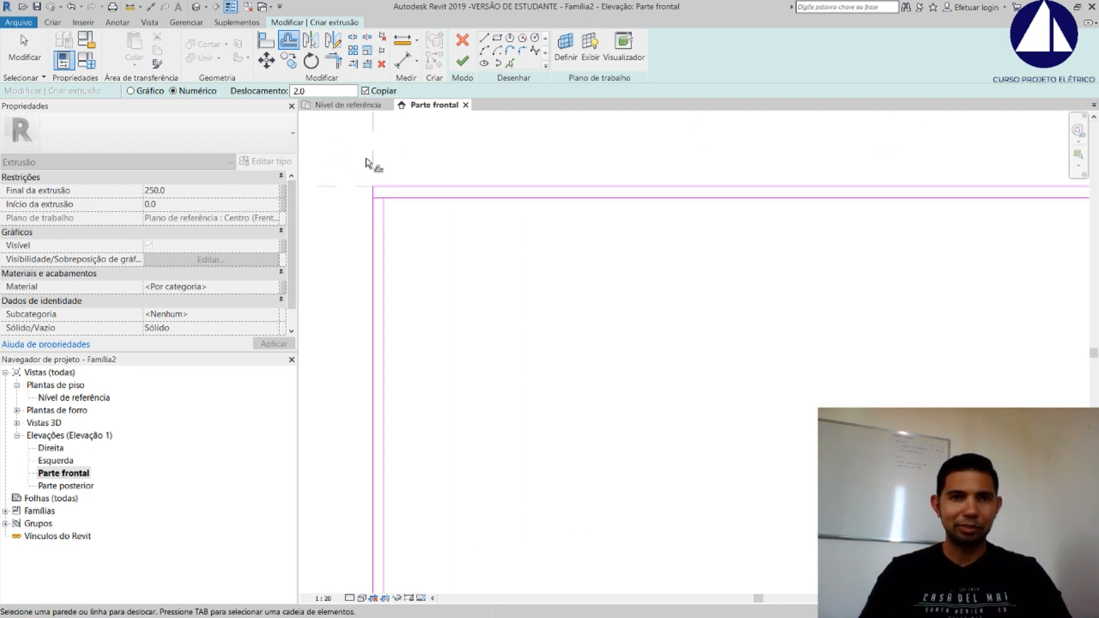
{"action": "left_click", "coordinate": [368, 64]}
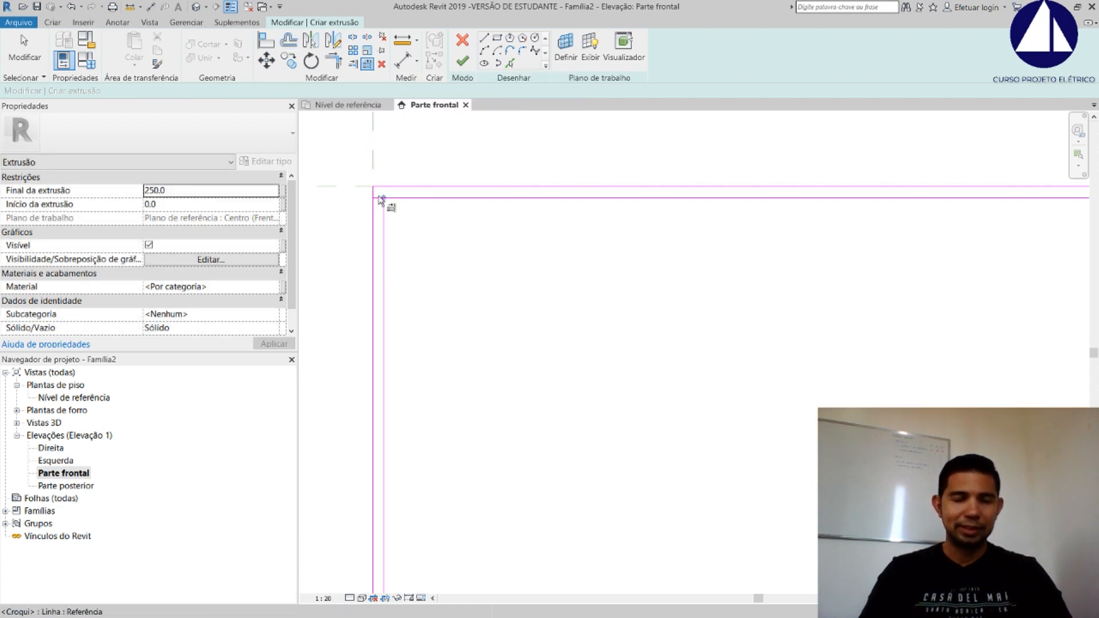
{"action": "scroll", "coordinate": [383, 199], "scroll_direction": "up", "scroll_amount": 3}
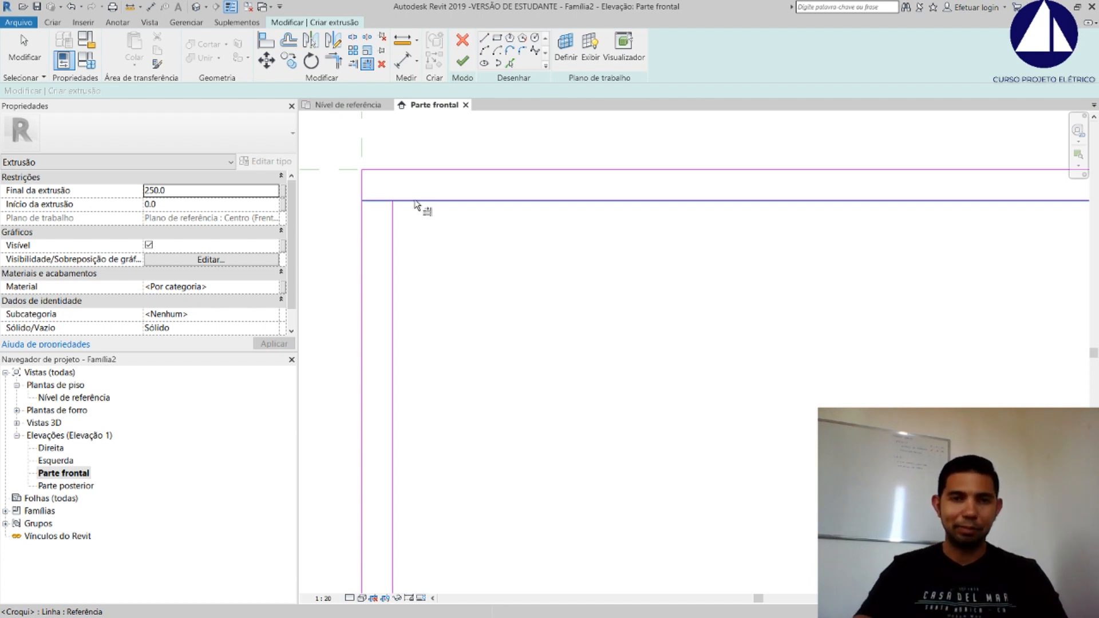
{"action": "left_click", "coordinate": [394, 232]}
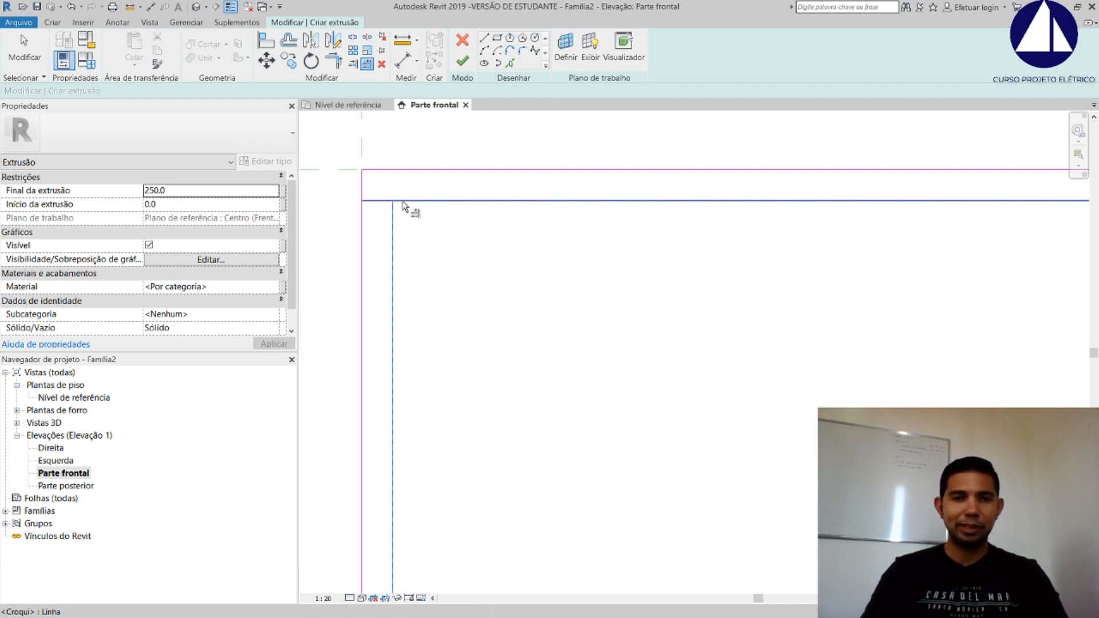
{"action": "left_click", "coordinate": [403, 202]}
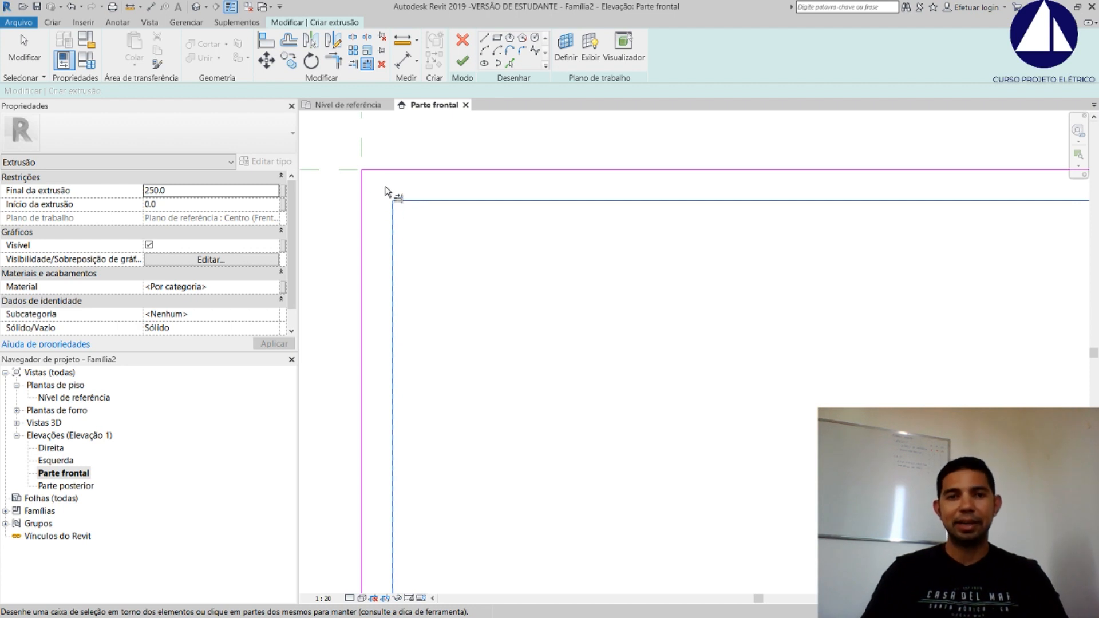
Trim the inner offset lines to a corner at the sketch's upper right
{"action": "scroll", "coordinate": [382, 189], "scroll_direction": "down", "scroll_amount": 3}
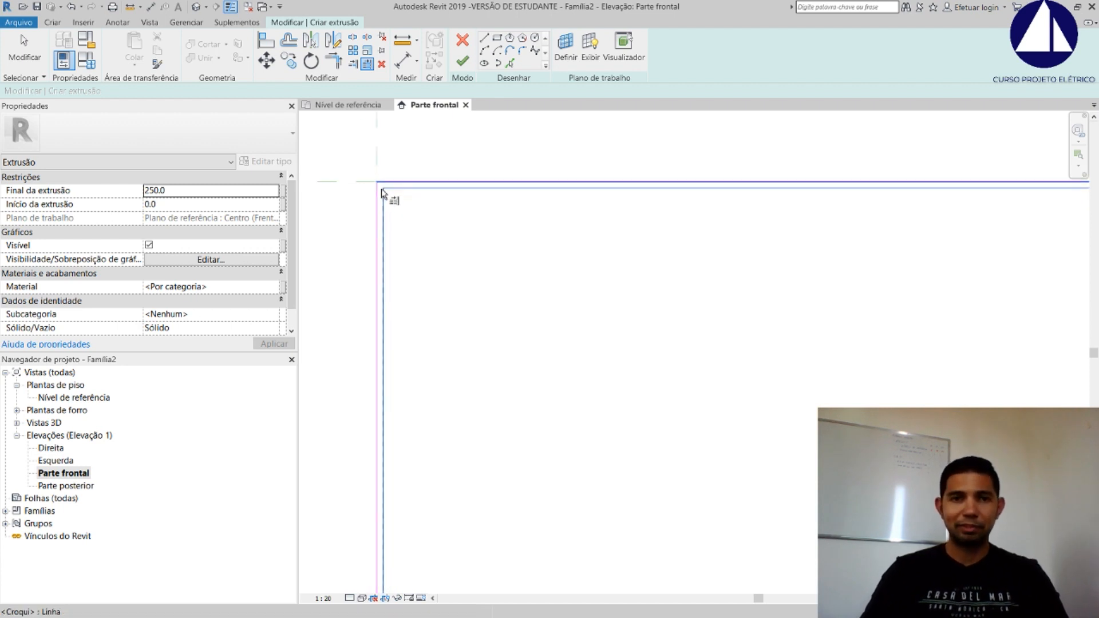
{"action": "scroll", "coordinate": [401, 197], "scroll_direction": "down", "scroll_amount": 3}
{"action": "scroll", "coordinate": [876, 183], "scroll_direction": "up", "scroll_amount": 4}
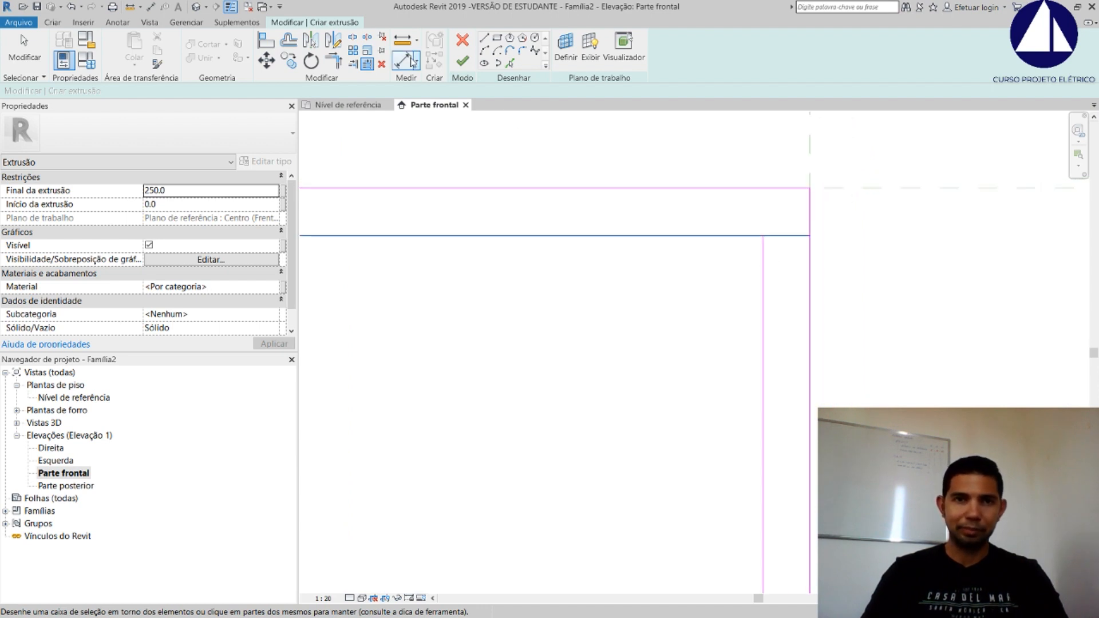
{"action": "left_click", "coordinate": [369, 67]}
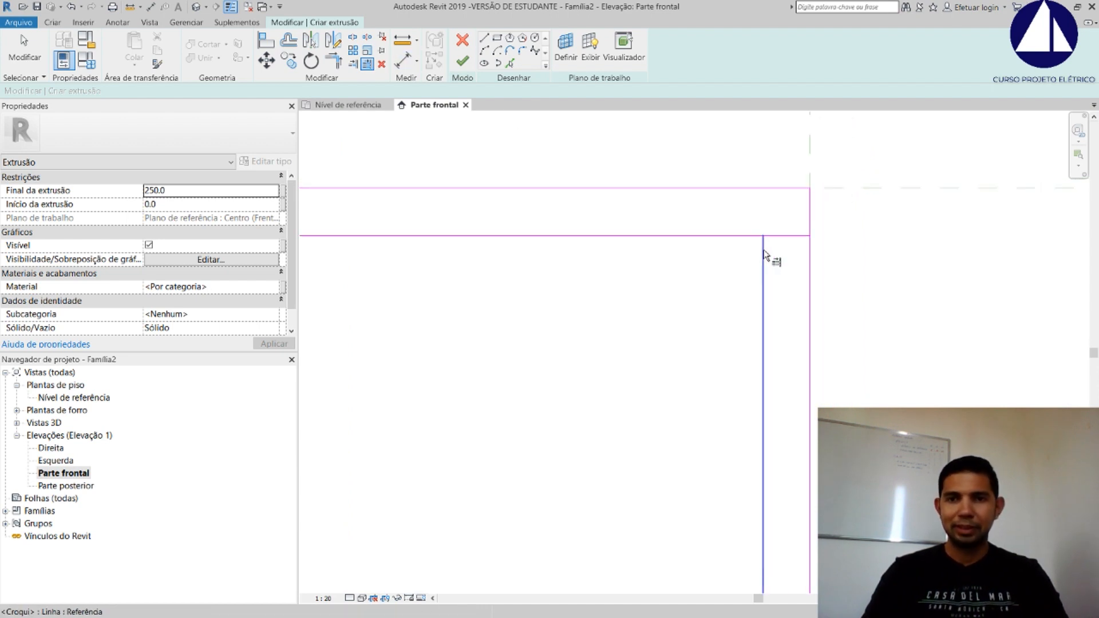
{"action": "left_click", "coordinate": [763, 255]}
{"action": "left_click", "coordinate": [757, 235]}
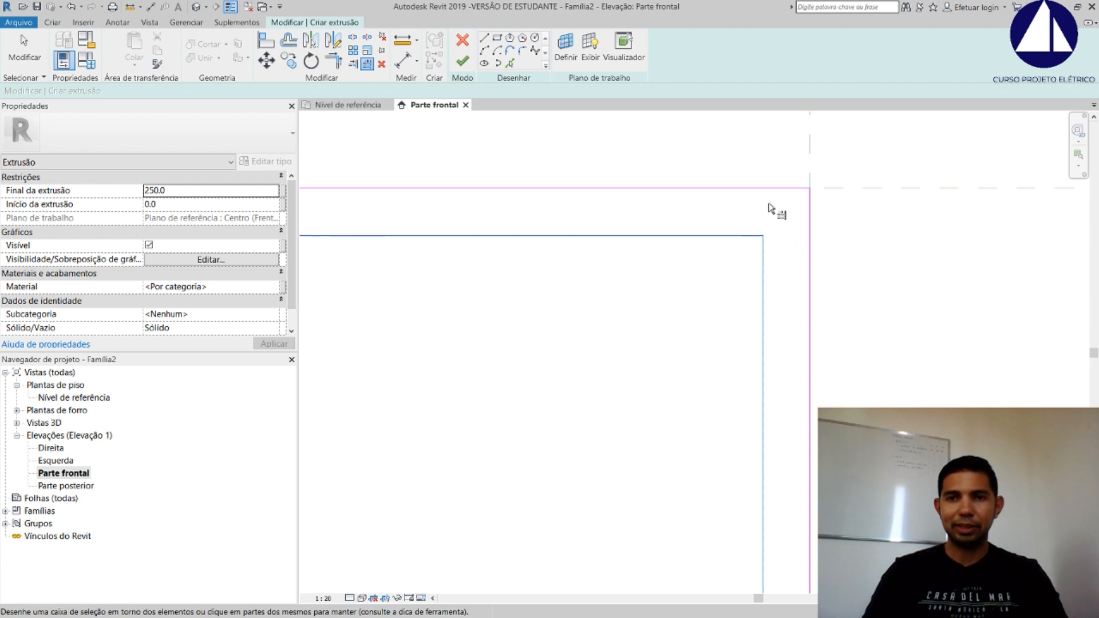
Trim the inner offset lines to a corner at the sketch's lower right
{"action": "scroll", "coordinate": [775, 206], "scroll_direction": "down", "scroll_amount": 5}
{"action": "scroll", "coordinate": [776, 206], "scroll_direction": "down", "scroll_amount": 3}
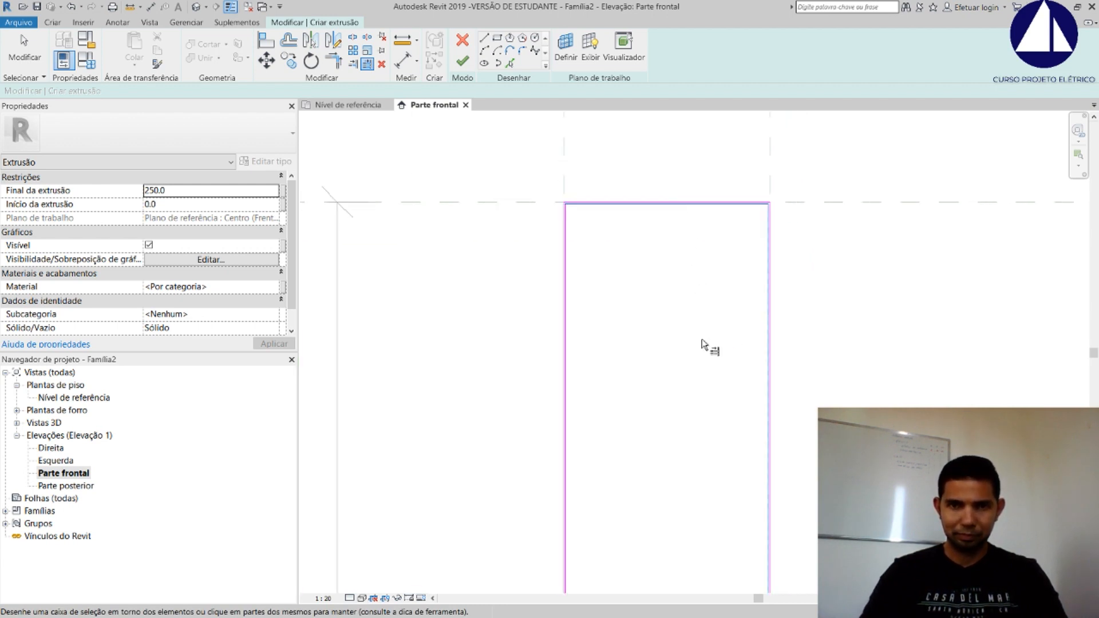
{"action": "middle_click_drag", "start_coordinate": [708, 348], "coordinate": [655, 238]}
{"action": "left_click", "coordinate": [368, 66]}
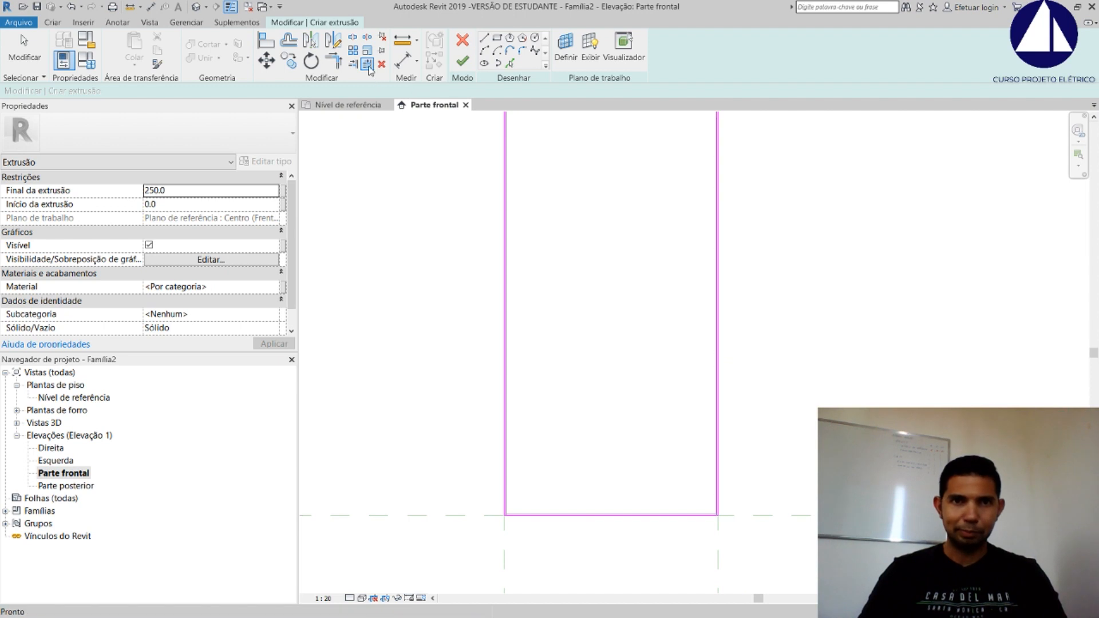
{"action": "scroll", "coordinate": [718, 516], "scroll_direction": "up", "scroll_amount": 3}
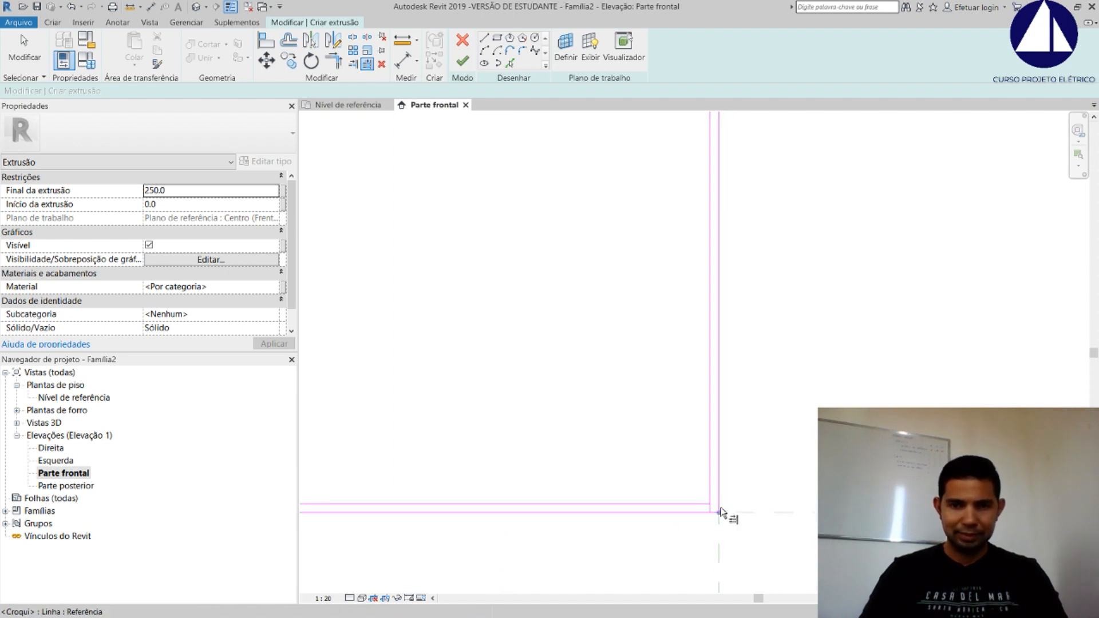
{"action": "scroll", "coordinate": [721, 501], "scroll_direction": "up", "scroll_amount": 3}
{"action": "left_click", "coordinate": [684, 499]}
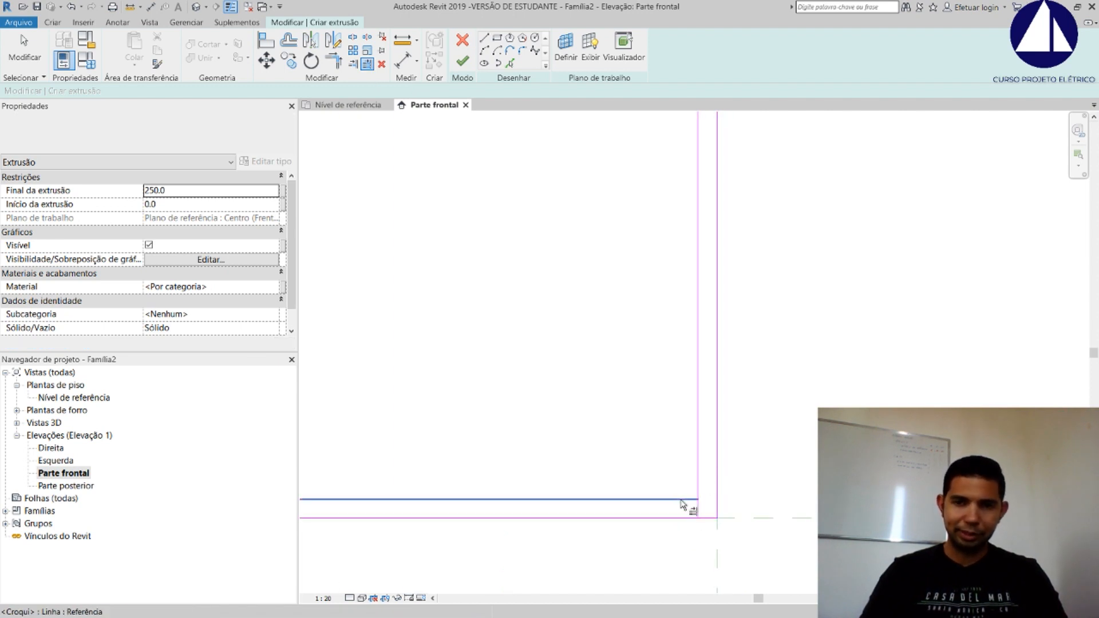
Trim the inner offset lines at the sketch's lower left corner to close the inner rectangle
{"action": "scroll", "coordinate": [704, 466], "scroll_direction": "down", "scroll_amount": 5}
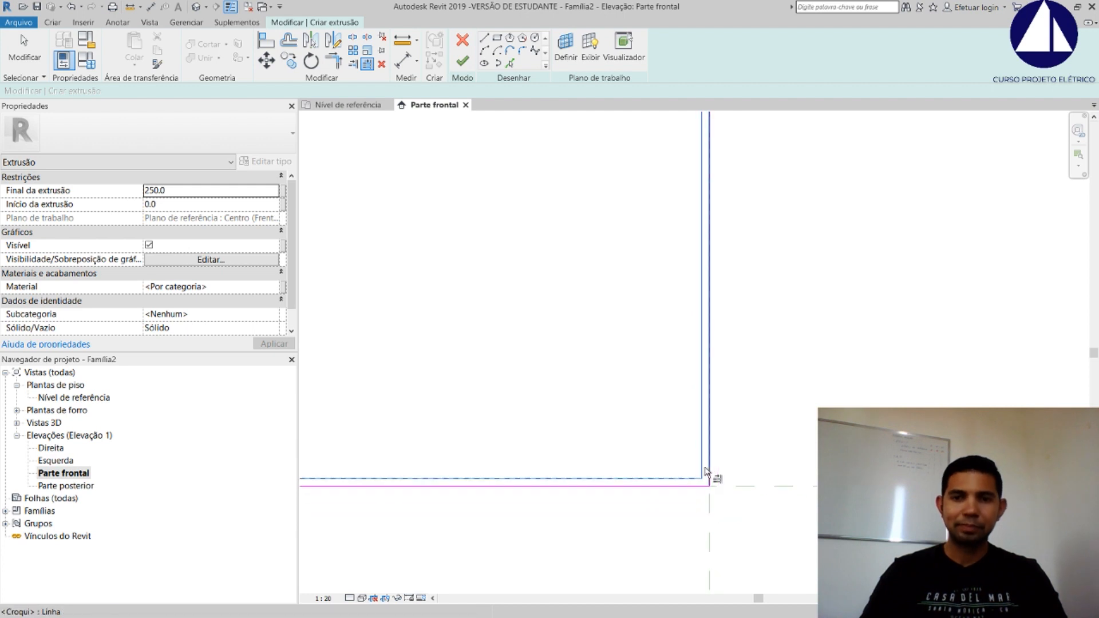
{"action": "mouse_move", "coordinate": [530, 431]}
{"action": "middle_mouse_down"}
{"action": "mouse_move", "coordinate": [722, 444]}
{"action": "mouse_move", "coordinate": [726, 430]}
{"action": "middle_mouse_up"}
{"action": "scroll", "coordinate": [452, 486], "scroll_direction": "up", "scroll_amount": 5}
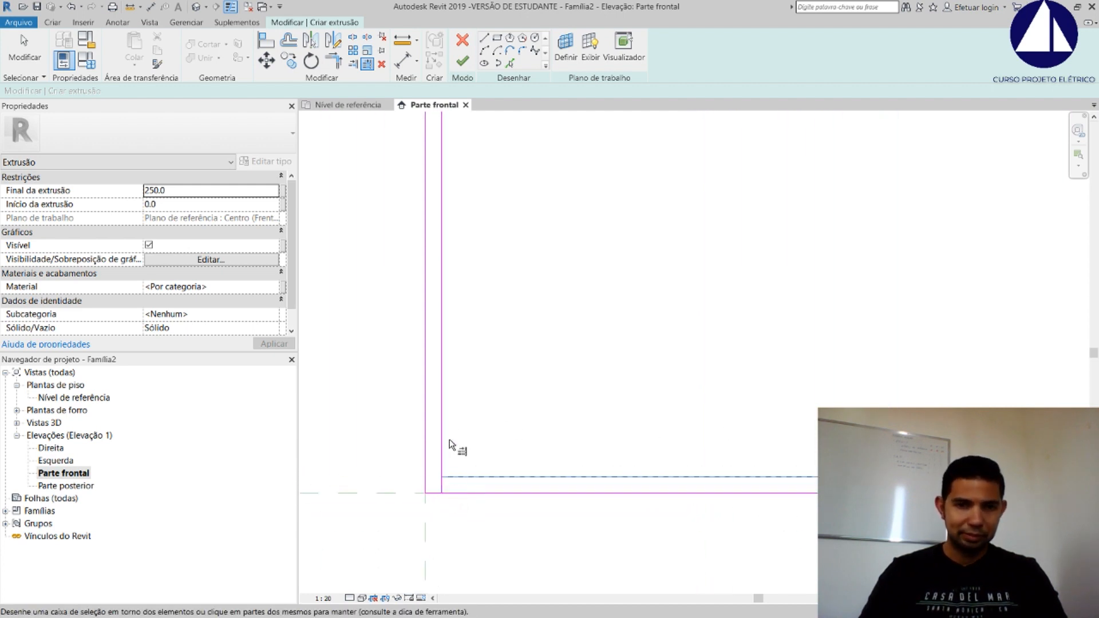
{"action": "left_click", "coordinate": [370, 63]}
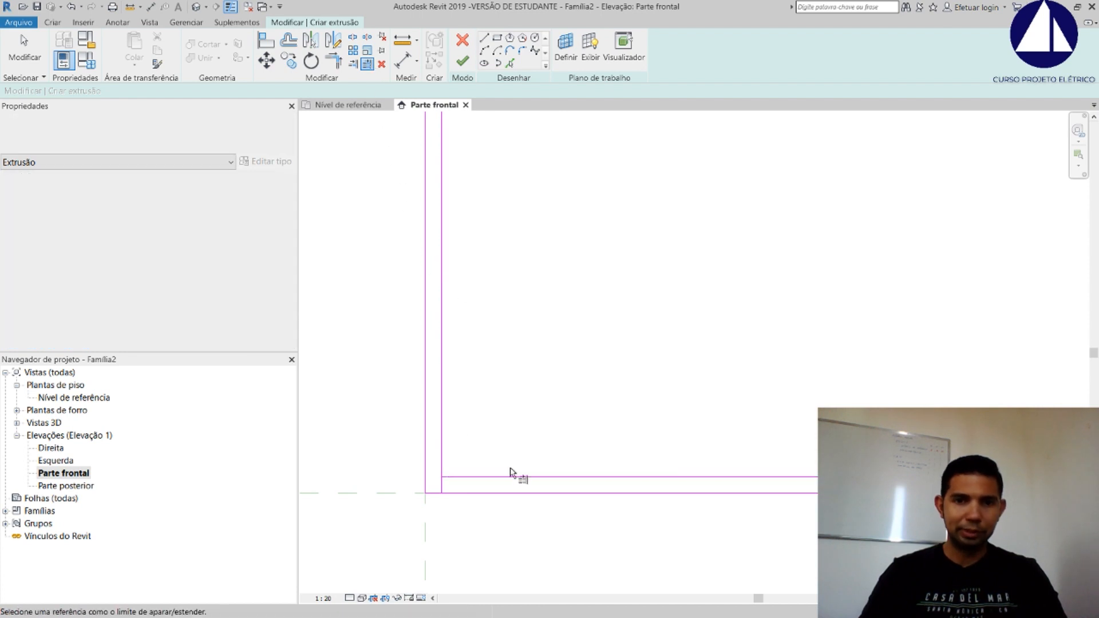
{"action": "left_click", "coordinate": [443, 476]}
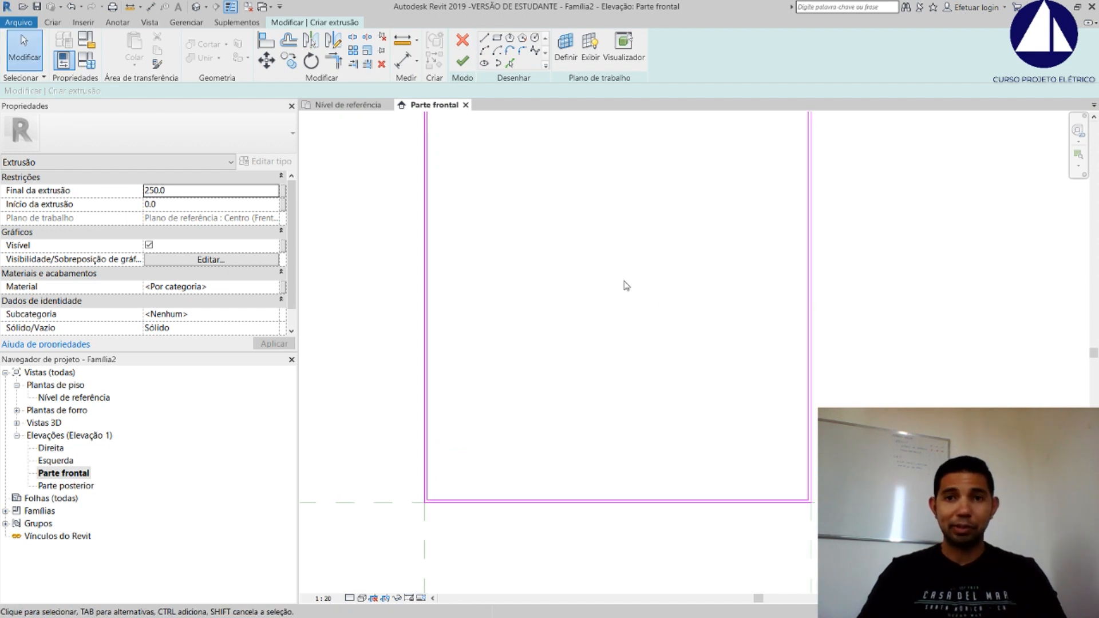
Review the whole double outline, check the box depth in the side view in ApowerPDF, and return to Revit
{"action": "middle_click_drag", "start_coordinate": [625, 284], "coordinate": [594, 356]}
{"action": "scroll", "coordinate": [594, 356], "scroll_direction": "down", "scroll_amount": 2}
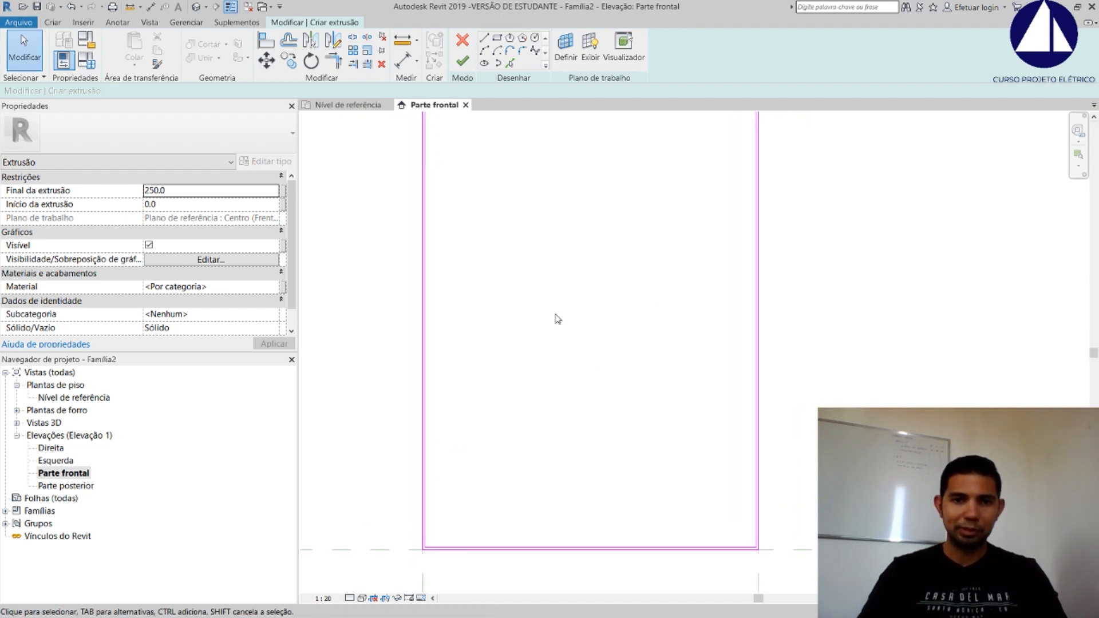
{"action": "scroll", "coordinate": [555, 314], "scroll_direction": "down", "scroll_amount": 1}
{"action": "middle_click_drag", "start_coordinate": [590, 221], "coordinate": [584, 315]}
{"action": "scroll", "coordinate": [583, 310], "scroll_direction": "down", "scroll_amount": 1}
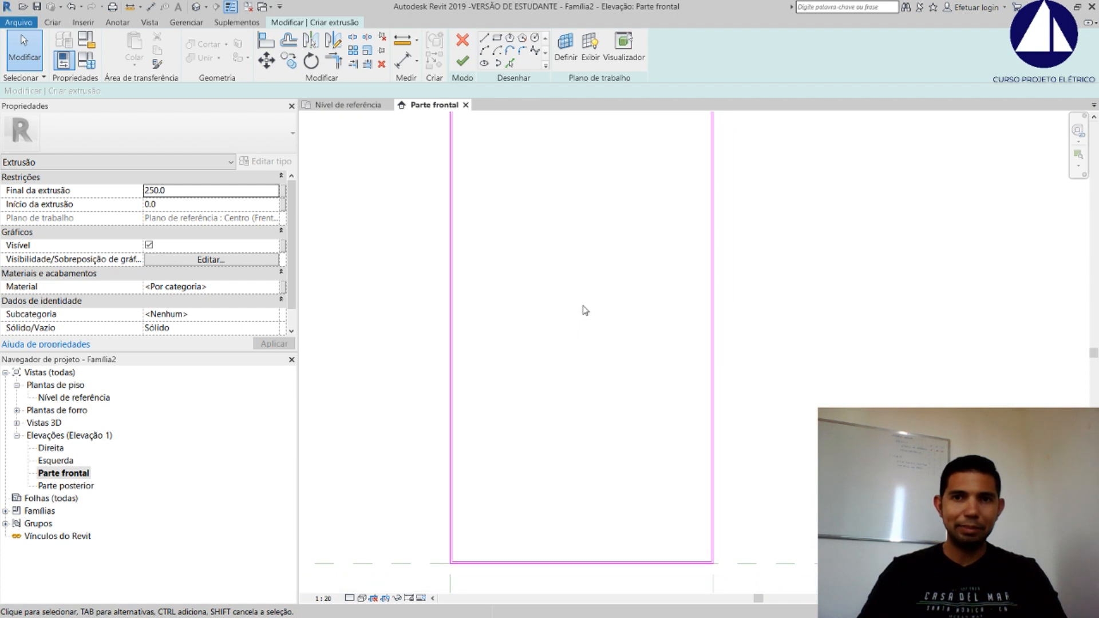
{"action": "scroll", "coordinate": [584, 310], "scroll_direction": "down", "scroll_amount": 1}
{"action": "mouse_move", "coordinate": [549, 258]}
{"action": "middle_mouse_down"}
{"action": "mouse_move", "coordinate": [542, 309]}
{"action": "mouse_move", "coordinate": [533, 293]}
{"action": "middle_mouse_up"}
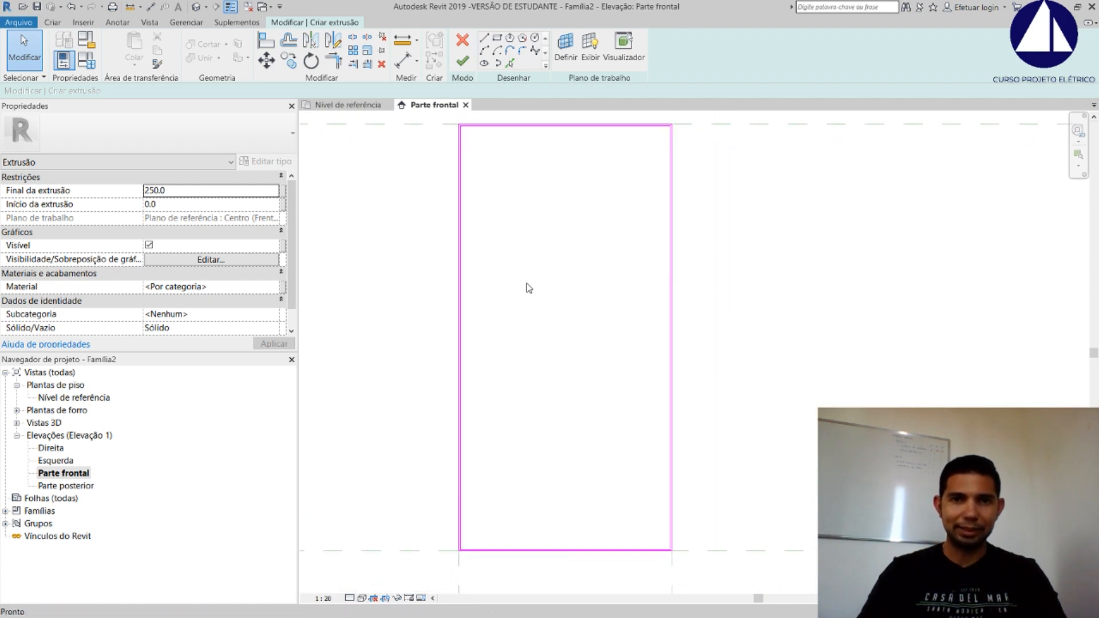
{"action": "scroll", "coordinate": [527, 286], "scroll_direction": "down", "scroll_amount": 1}
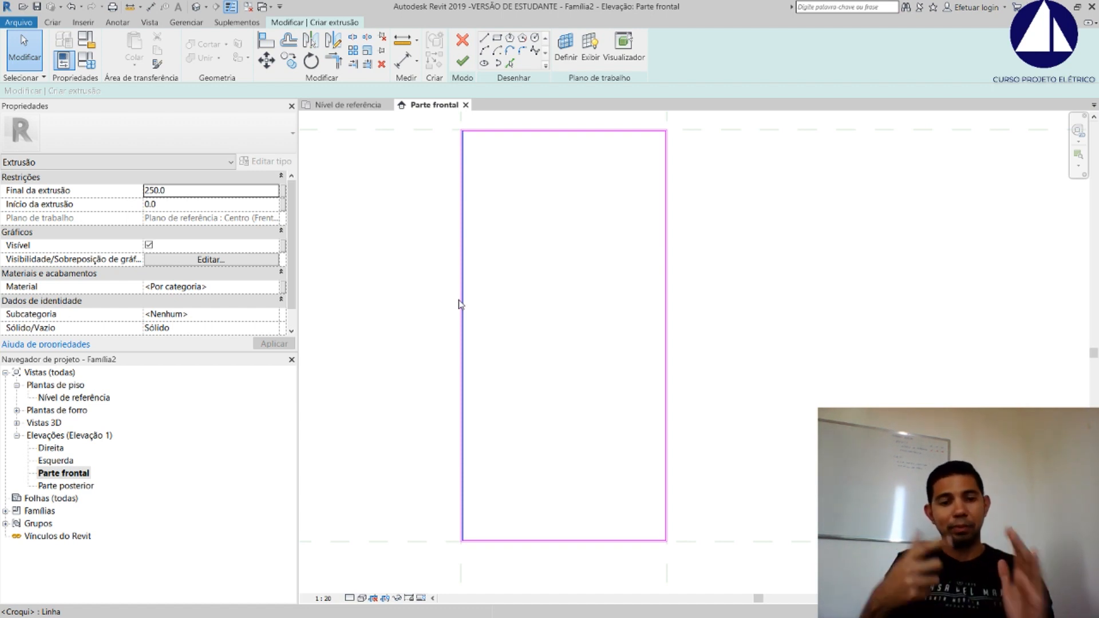
{"action": "key", "text": "alt+Tab"}
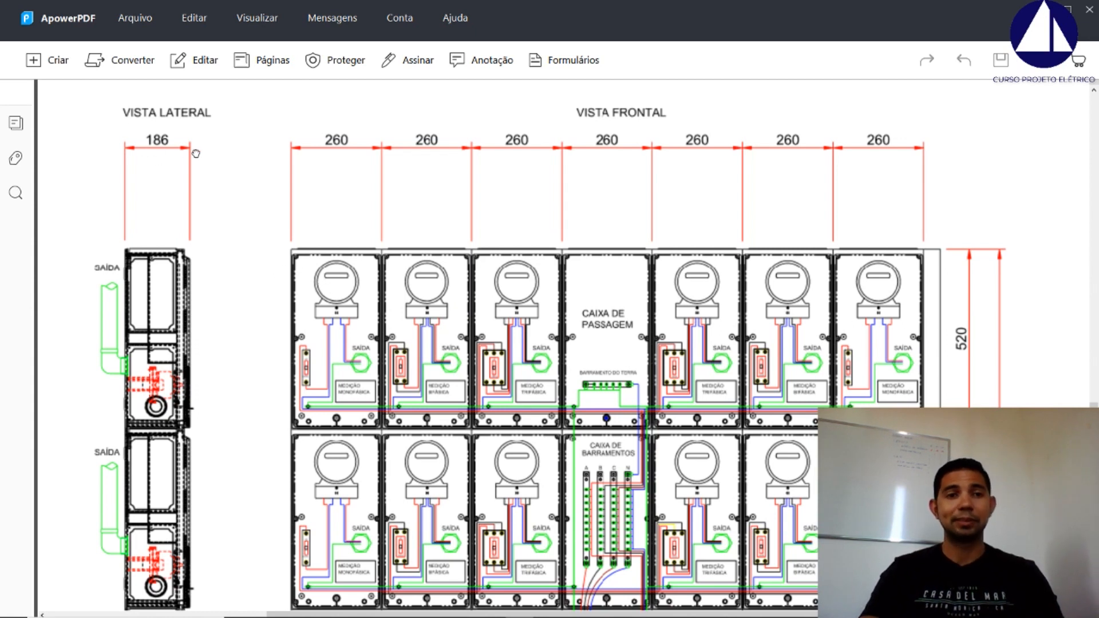
{"action": "key", "text": "alt+Tab"}
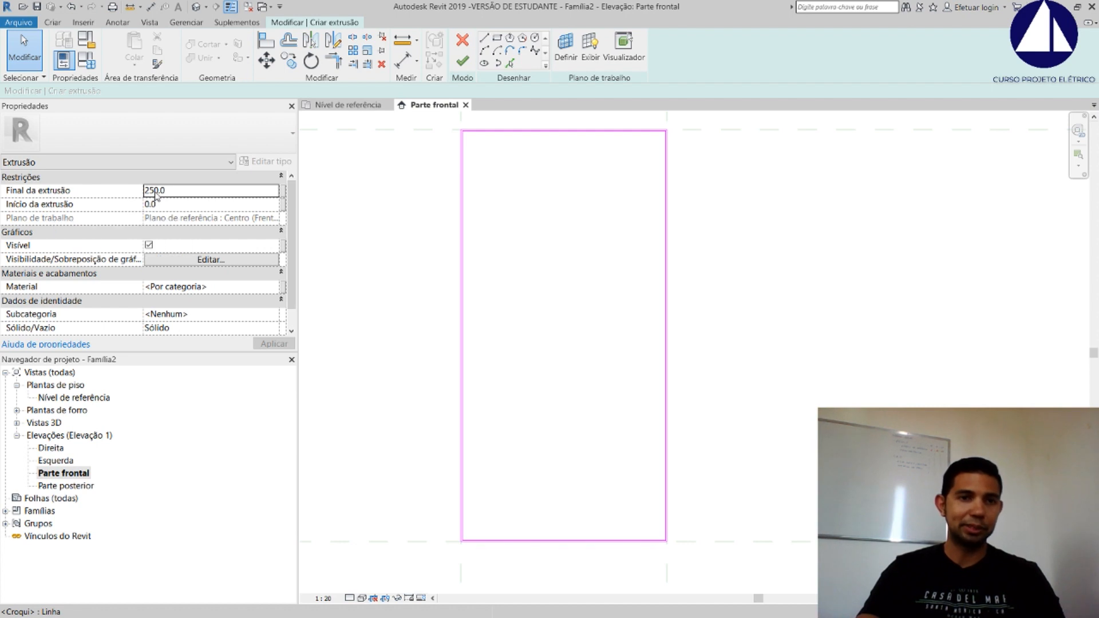
Set the extrusion end to 186 mm, finish the sketch, and deselect the resulting box frame
{"action": "left_click_drag", "start_coordinate": [157, 191], "coordinate": [136, 189]}
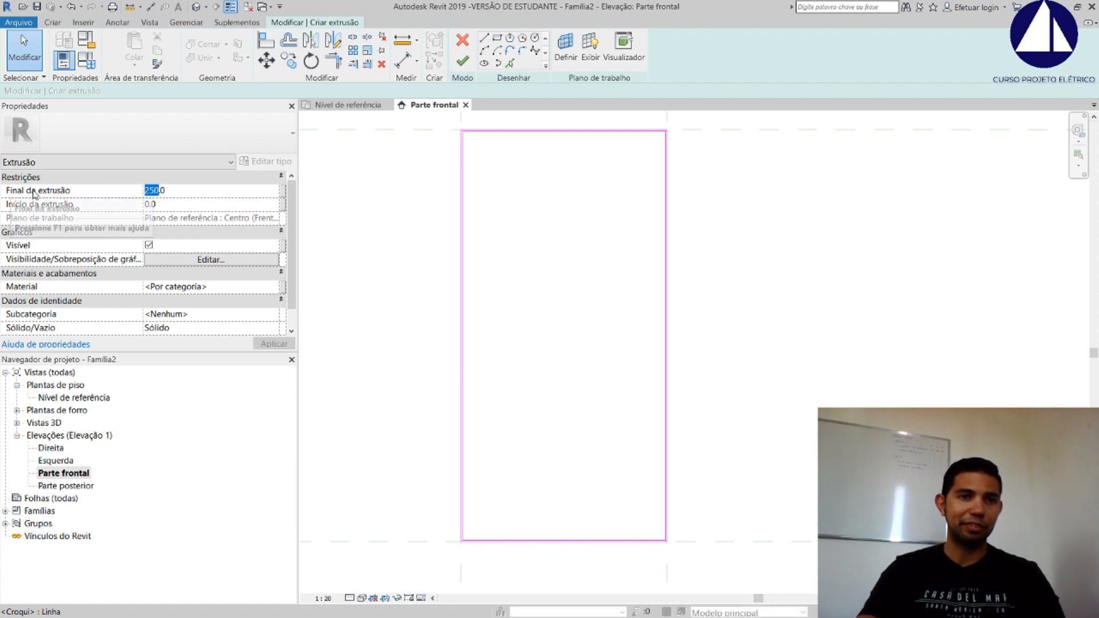
{"action": "left_click", "coordinate": [75, 193]}
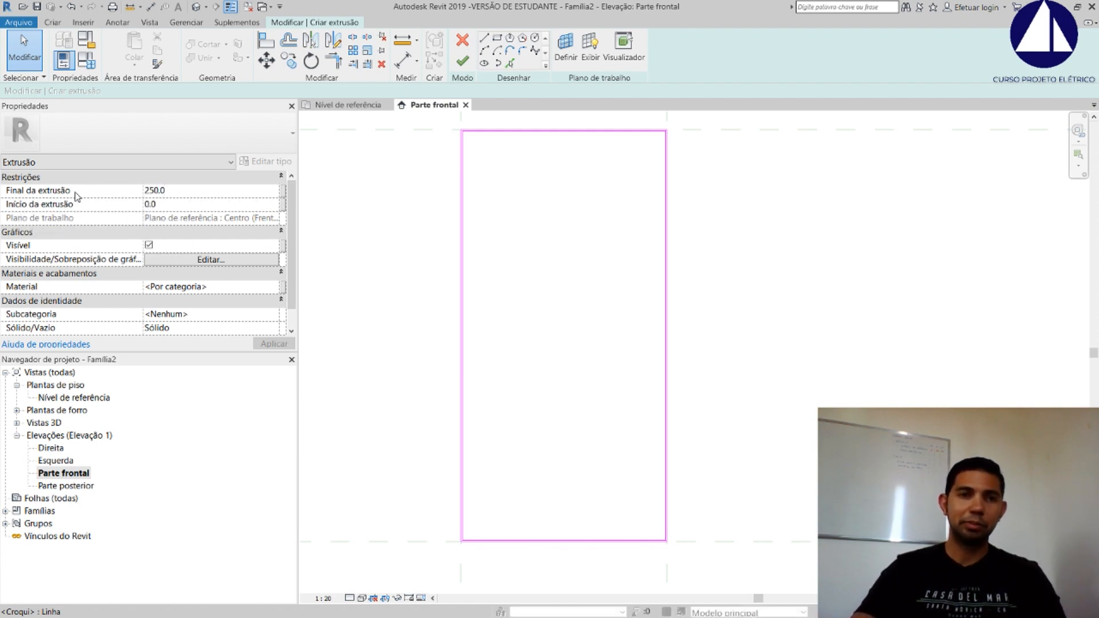
{"action": "left_click_drag", "start_coordinate": [159, 191], "coordinate": [131, 191]}
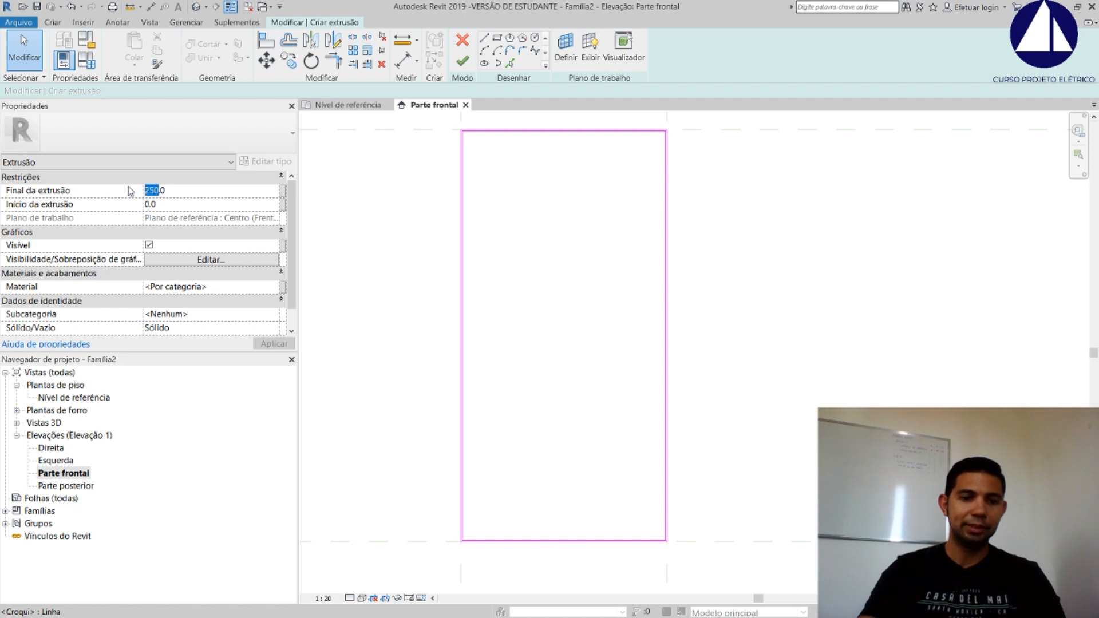
{"action": "type", "text": "186"}
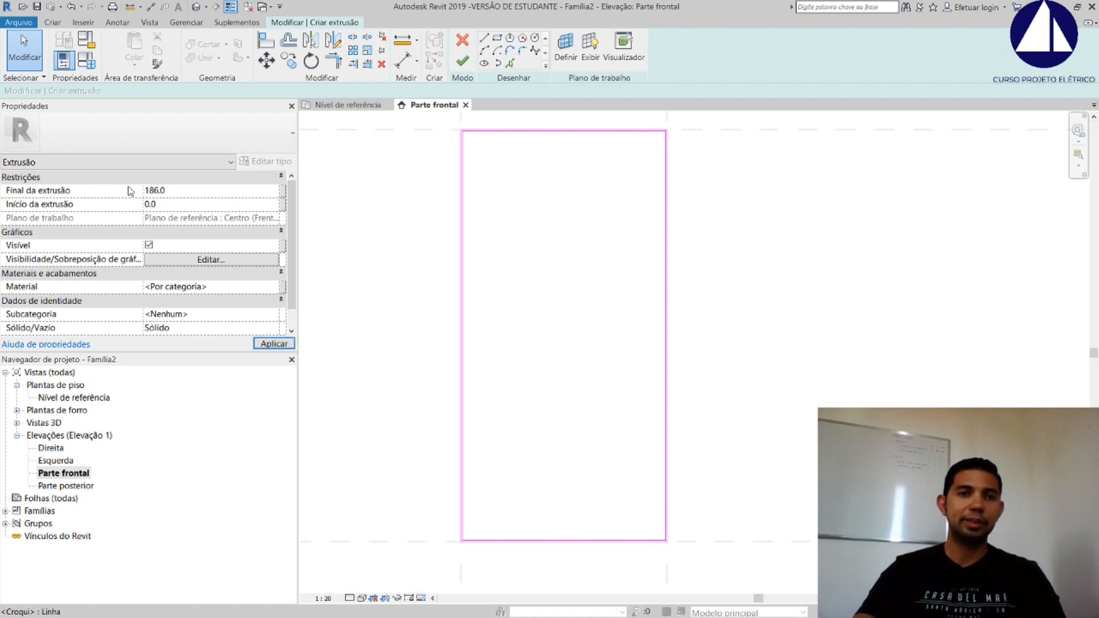
{"action": "left_click", "coordinate": [273, 342]}
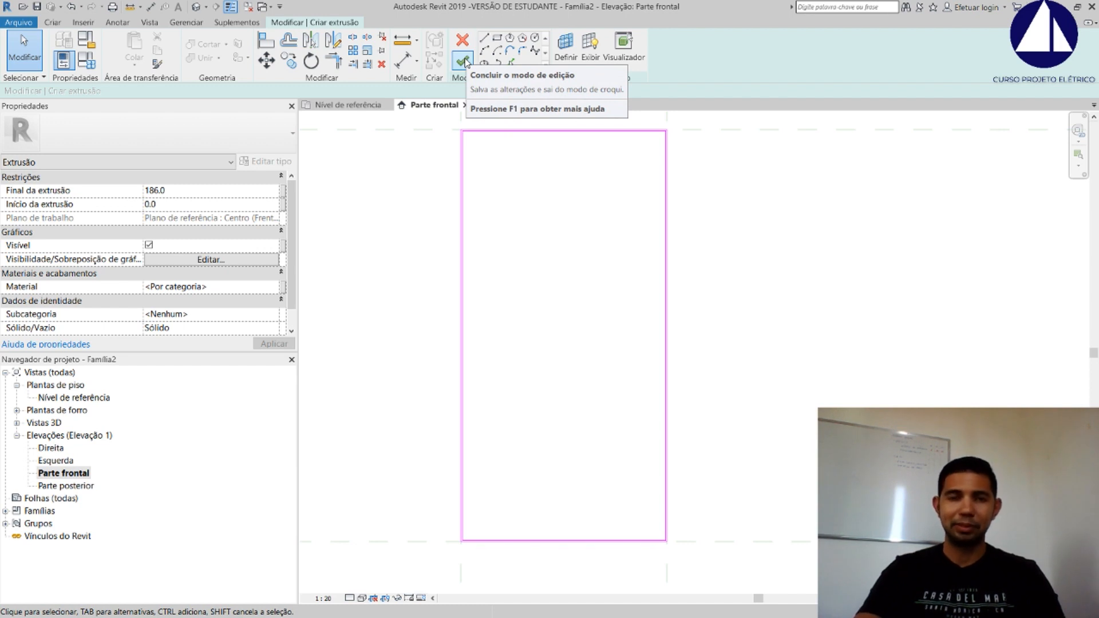
{"action": "left_click", "coordinate": [463, 62]}
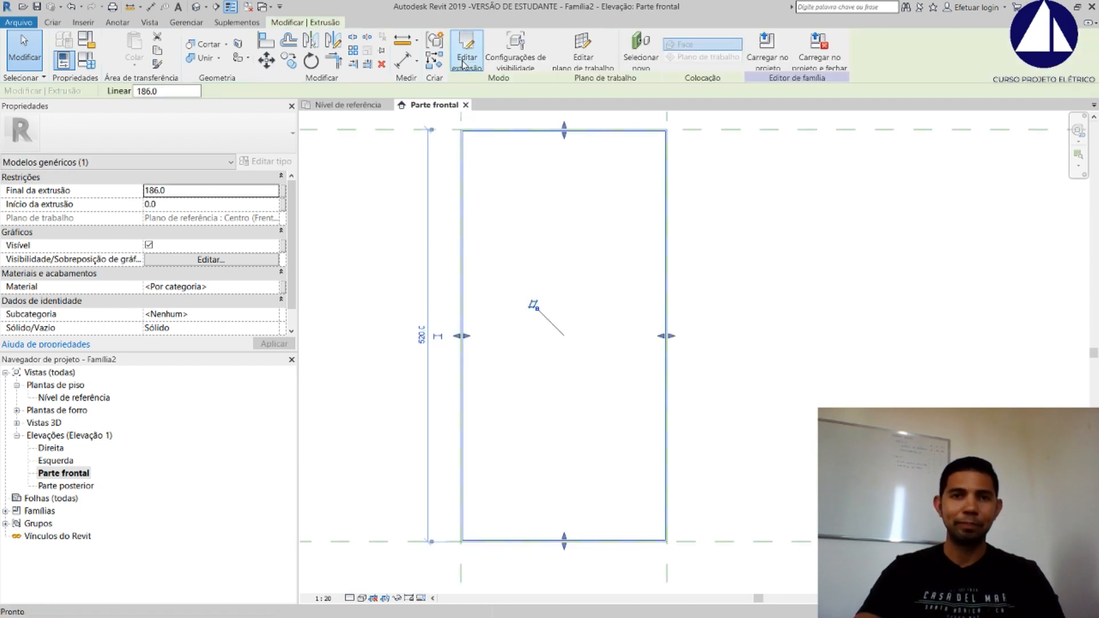
{"action": "left_click", "coordinate": [799, 188]}
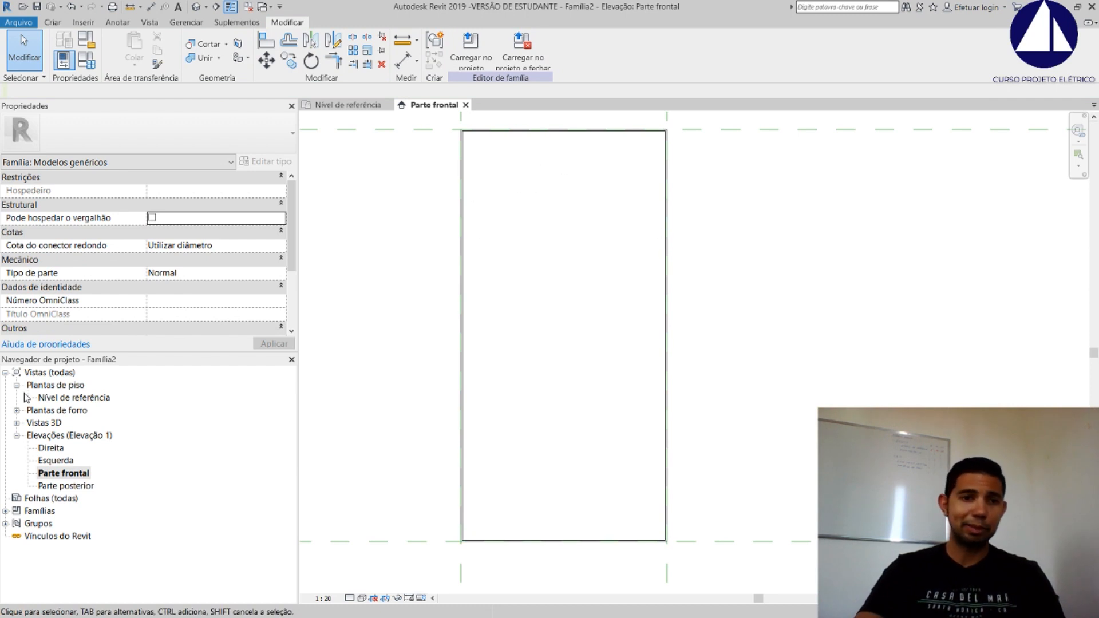
Open the 3D view Vista 1 and orbit to show the extruded box frame at an angle
{"action": "left_click", "coordinate": [17, 423]}
{"action": "left_click", "coordinate": [63, 485]}
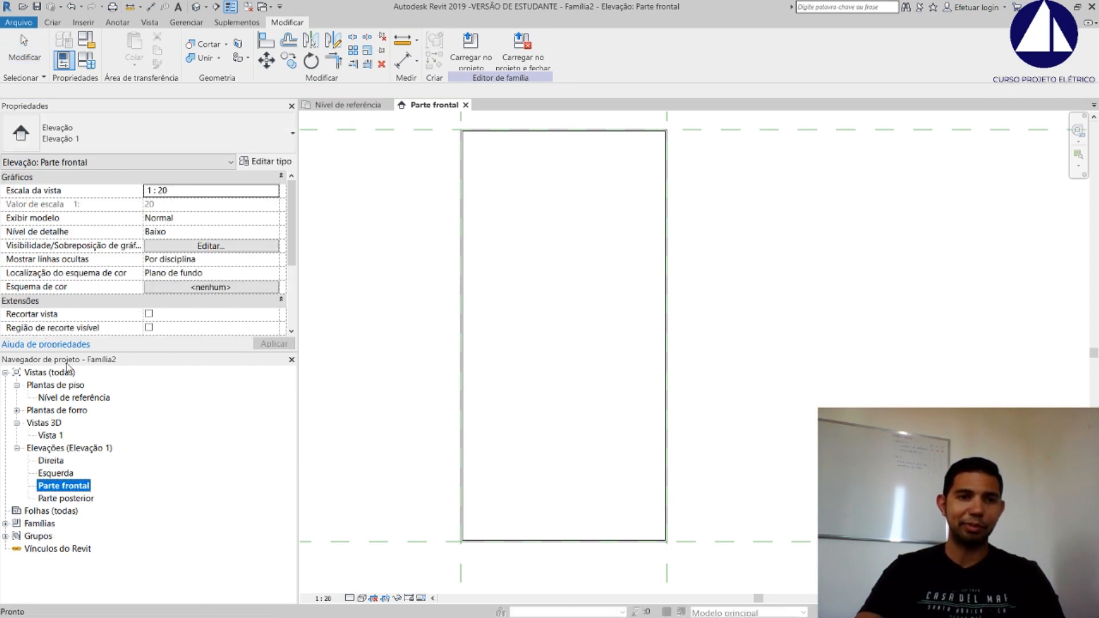
{"action": "double_click", "coordinate": [51, 437]}
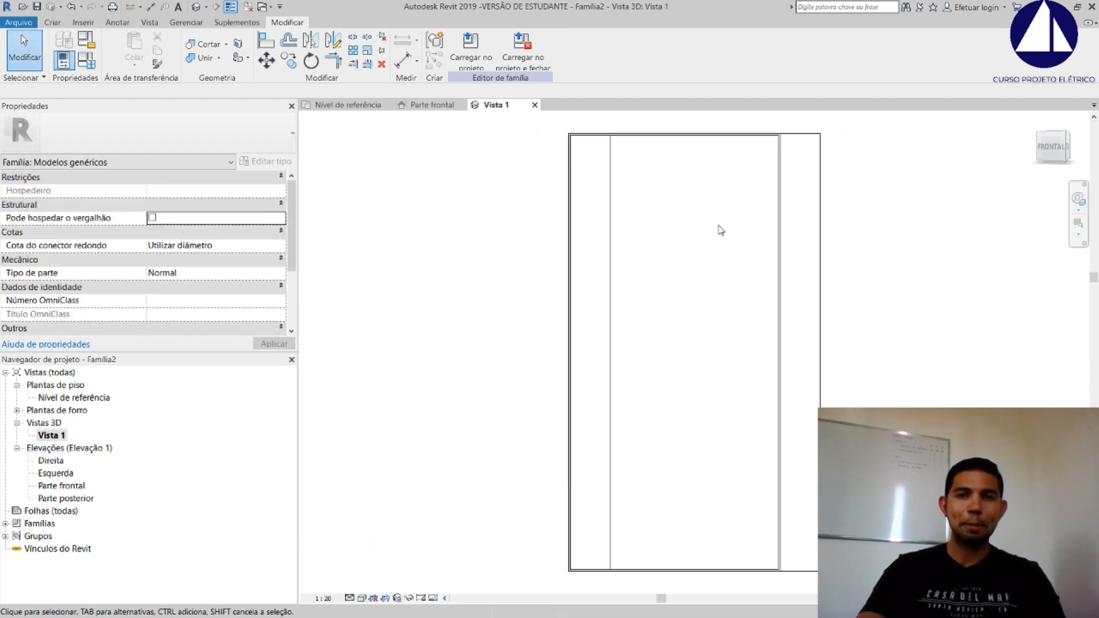
{"action": "scroll", "coordinate": [713, 298], "scroll_direction": "down", "scroll_amount": 2}
{"action": "mouse_move", "coordinate": [714, 277]}
{"action": "middle_mouse_down", "text": "shift"}
{"action": "mouse_move", "coordinate": [758, 311]}
{"action": "mouse_move", "coordinate": [807, 304]}
{"action": "mouse_move", "coordinate": [801, 263]}
{"action": "middle_mouse_up", "text": "shift"}
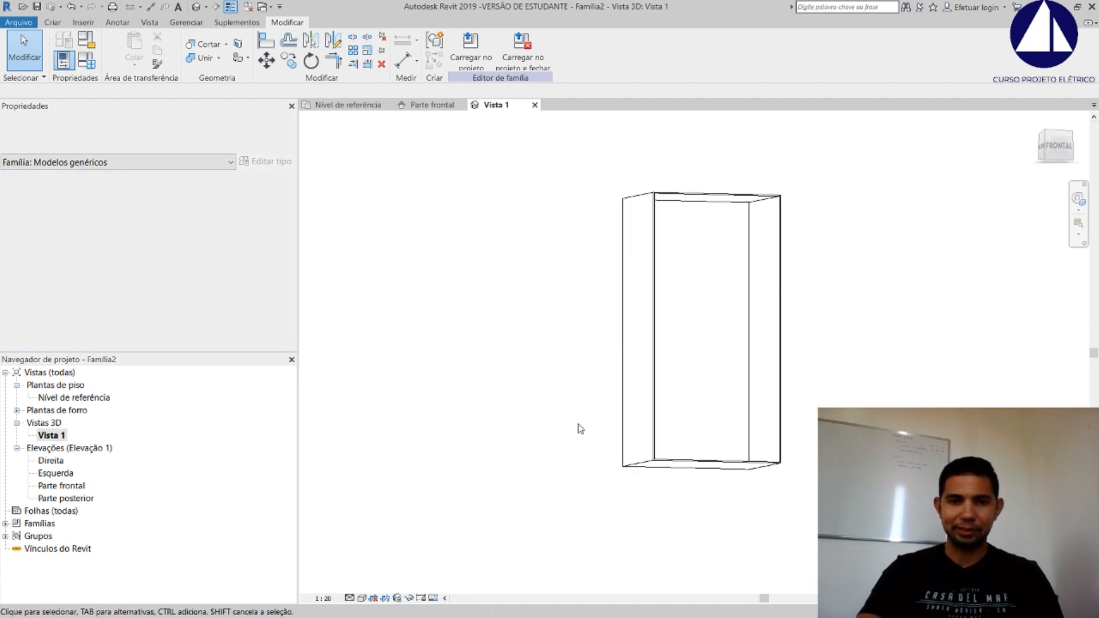
Set the 3D view's visual style to Consistent Colors (Cores consistentes) and inspect the box frame from its other side
{"action": "left_click", "coordinate": [363, 598]}
{"action": "left_click", "coordinate": [398, 559]}
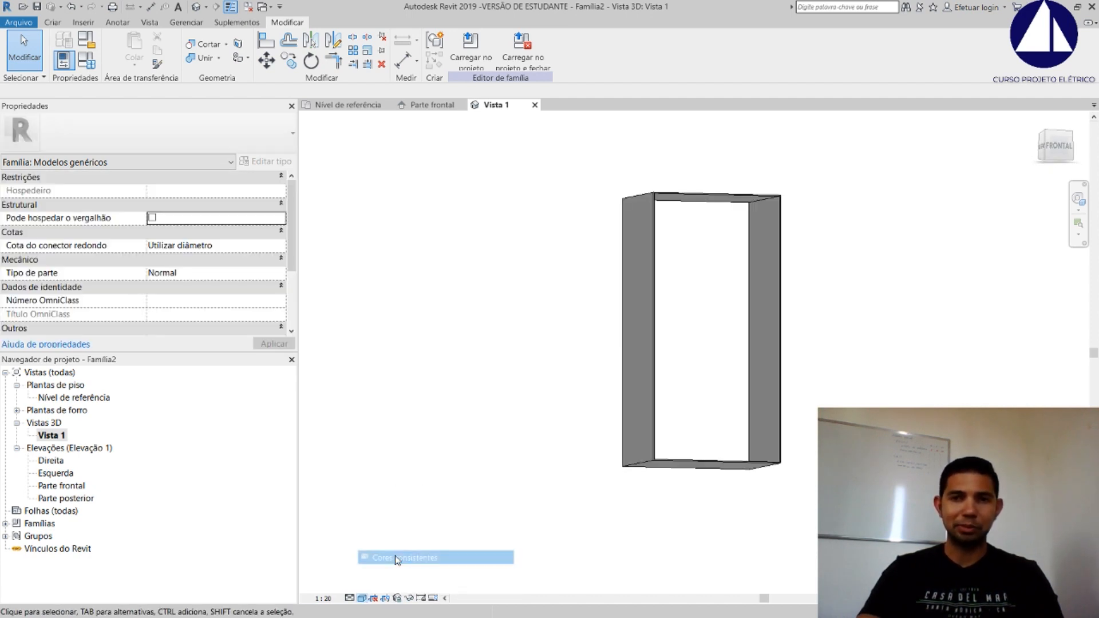
{"action": "middle_click_drag", "start_coordinate": [801, 283], "coordinate": [681, 335]}
{"action": "scroll", "coordinate": [714, 329], "scroll_direction": "up", "scroll_amount": 3}
{"action": "middle_click_drag", "start_coordinate": [705, 297], "coordinate": [608, 333], "text": "shift"}
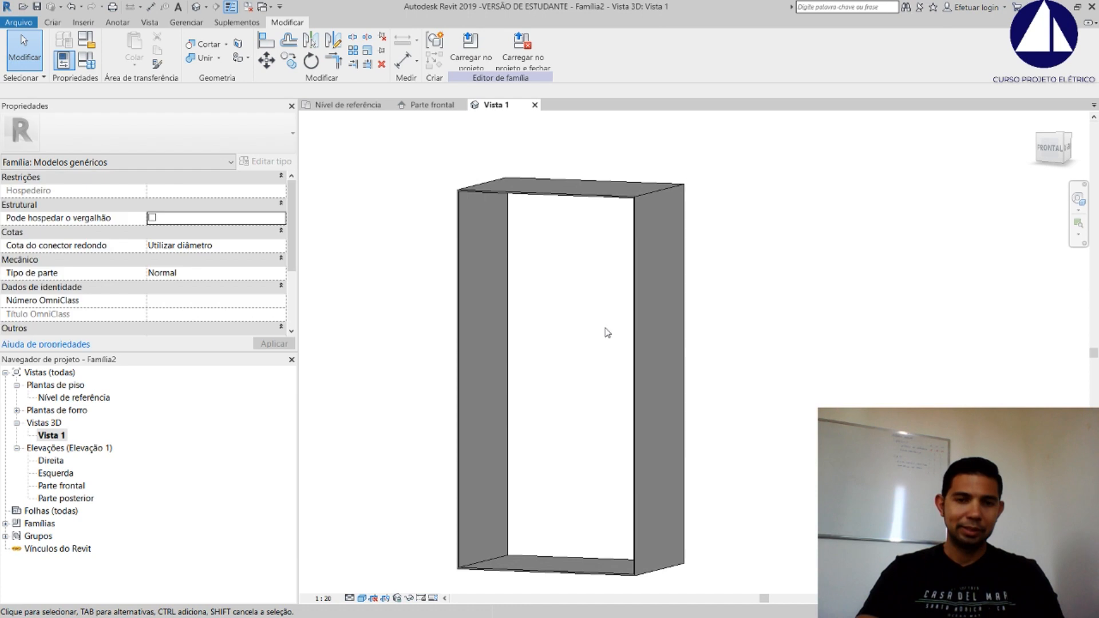
Start a new extrusion in the Parte frontal elevation and trace the frame's inner top and left edges with Pick Lines
{"action": "middle_click_drag", "start_coordinate": [547, 300], "coordinate": [550, 278]}
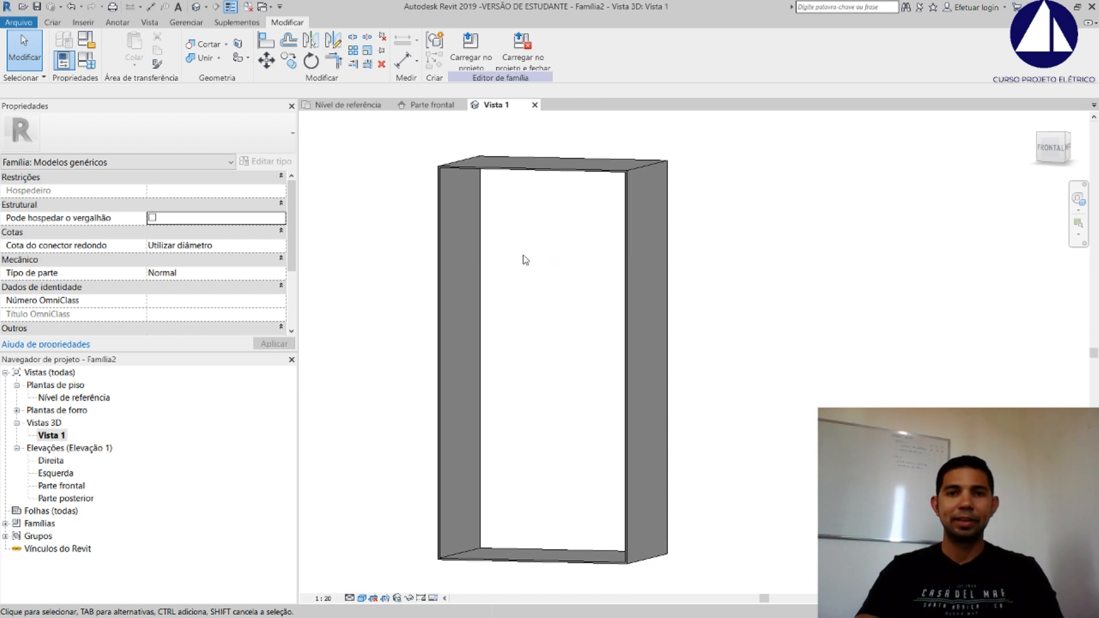
{"action": "middle_click_drag", "start_coordinate": [533, 271], "coordinate": [559, 285], "text": "shift"}
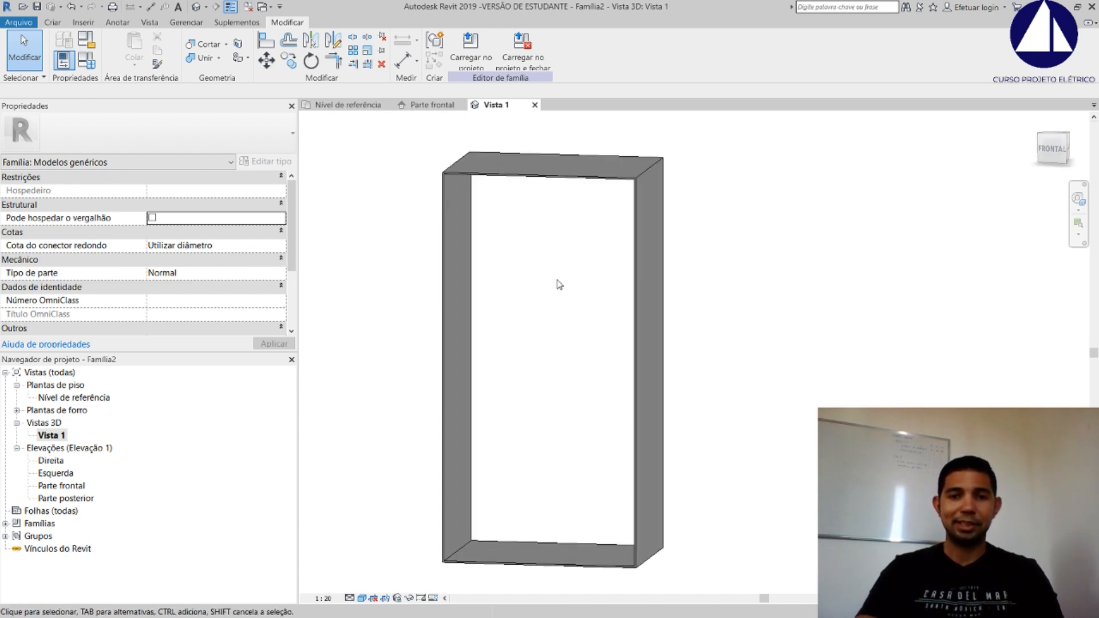
{"action": "left_click", "coordinate": [438, 106]}
{"action": "key", "text": "Escape"}
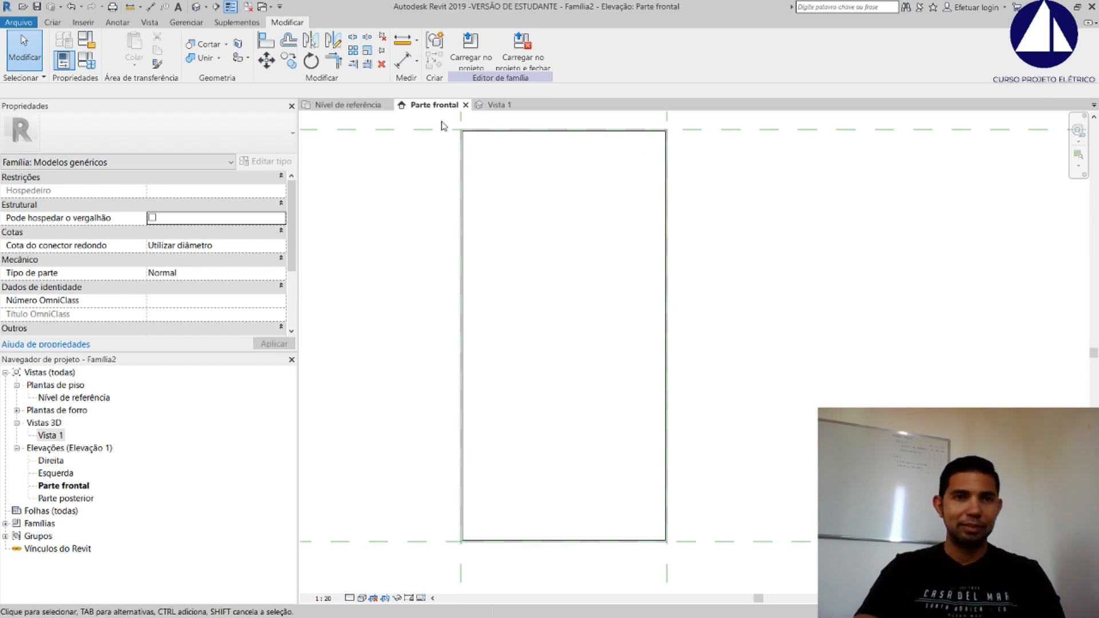
{"action": "left_click", "coordinate": [52, 22]}
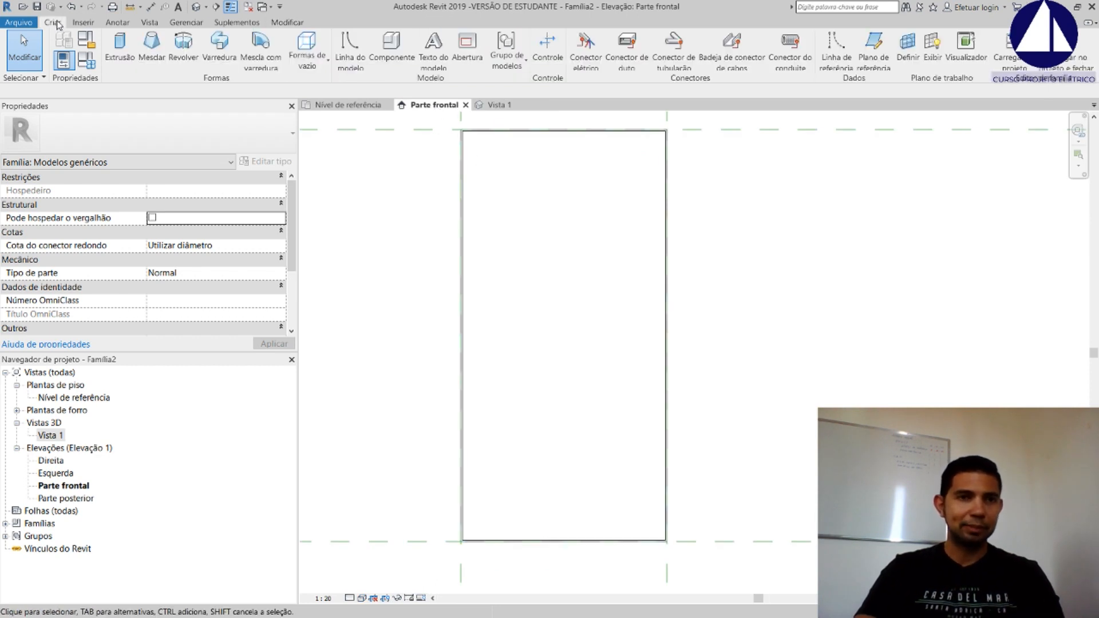
{"action": "left_click", "coordinate": [120, 48]}
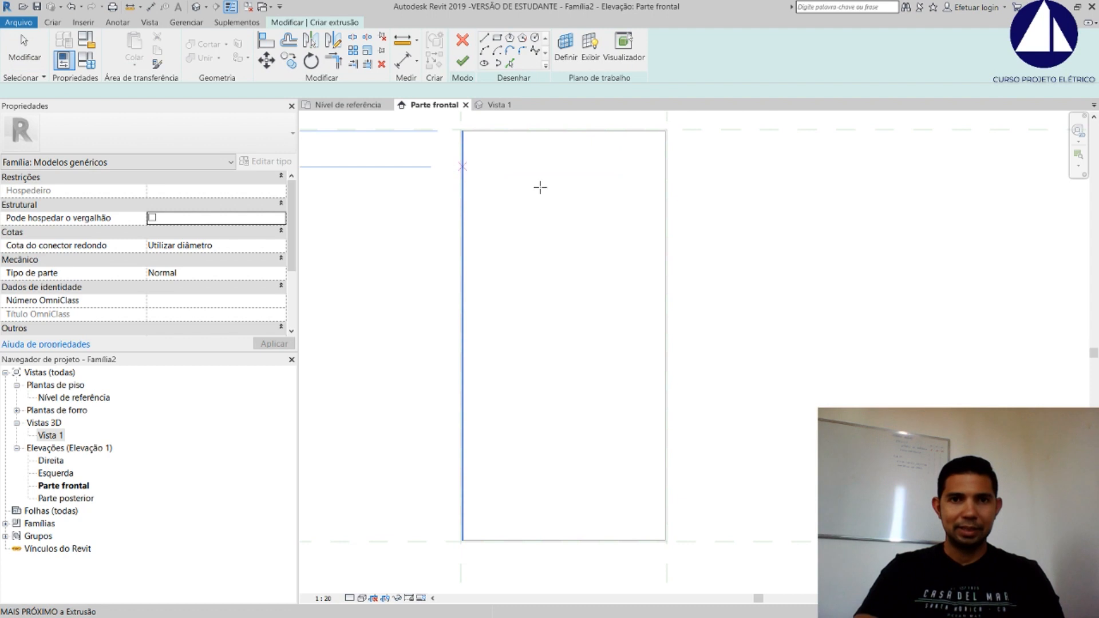
{"action": "scroll", "coordinate": [571, 127], "scroll_direction": "up", "scroll_amount": 2}
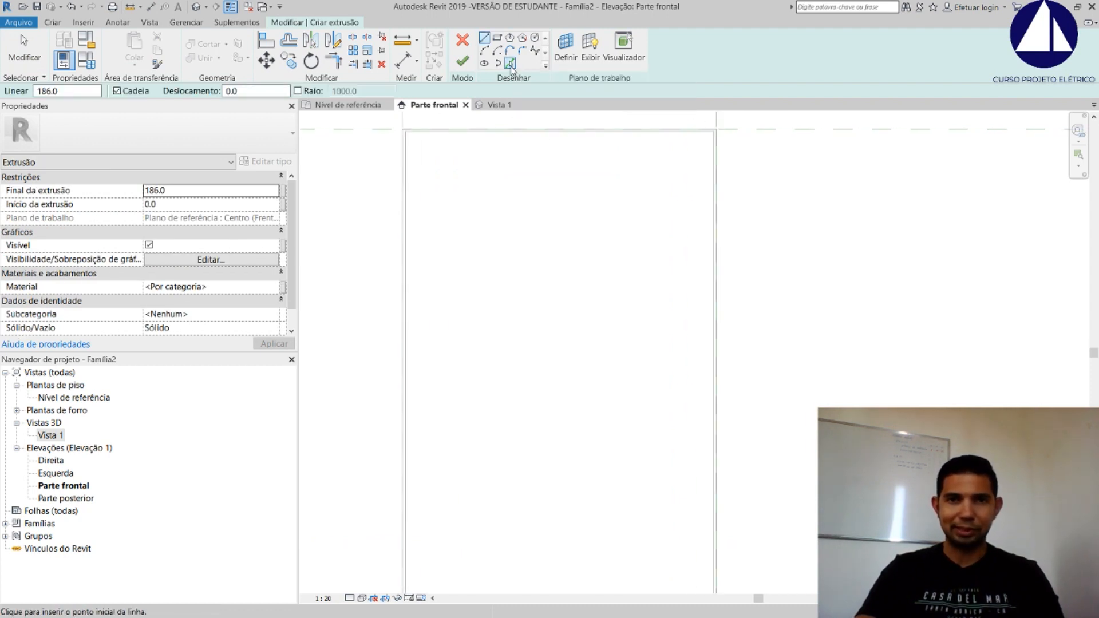
{"action": "left_click", "coordinate": [511, 67]}
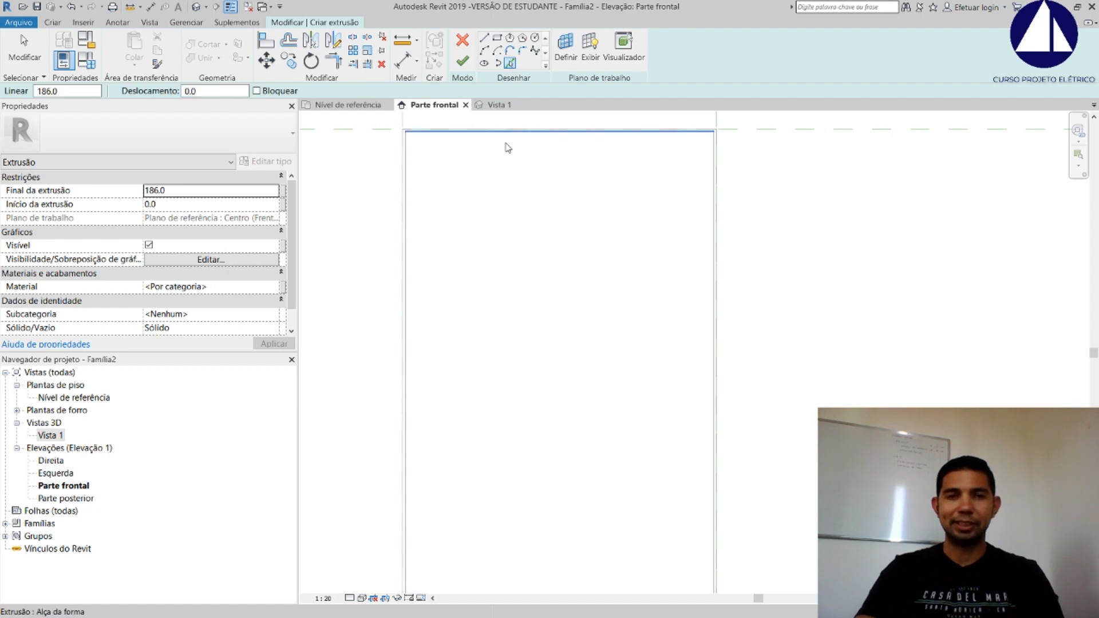
{"action": "scroll", "coordinate": [412, 136], "scroll_direction": "up", "scroll_amount": 3}
{"action": "left_click", "coordinate": [411, 135]}
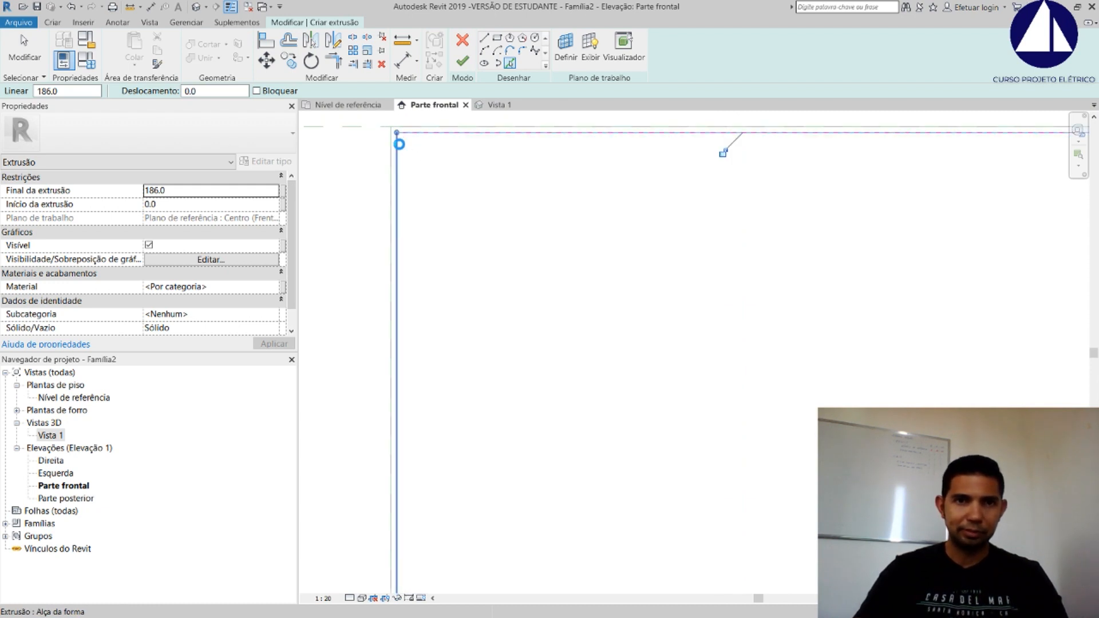
{"action": "left_click", "coordinate": [402, 150]}
Trace the frame's inner right and bottom edges with Pick Lines to close the back panel's rectangular outline
{"action": "scroll", "coordinate": [413, 154], "scroll_direction": "down", "scroll_amount": 3}
{"action": "scroll", "coordinate": [739, 154], "scroll_direction": "up", "scroll_amount": 1}
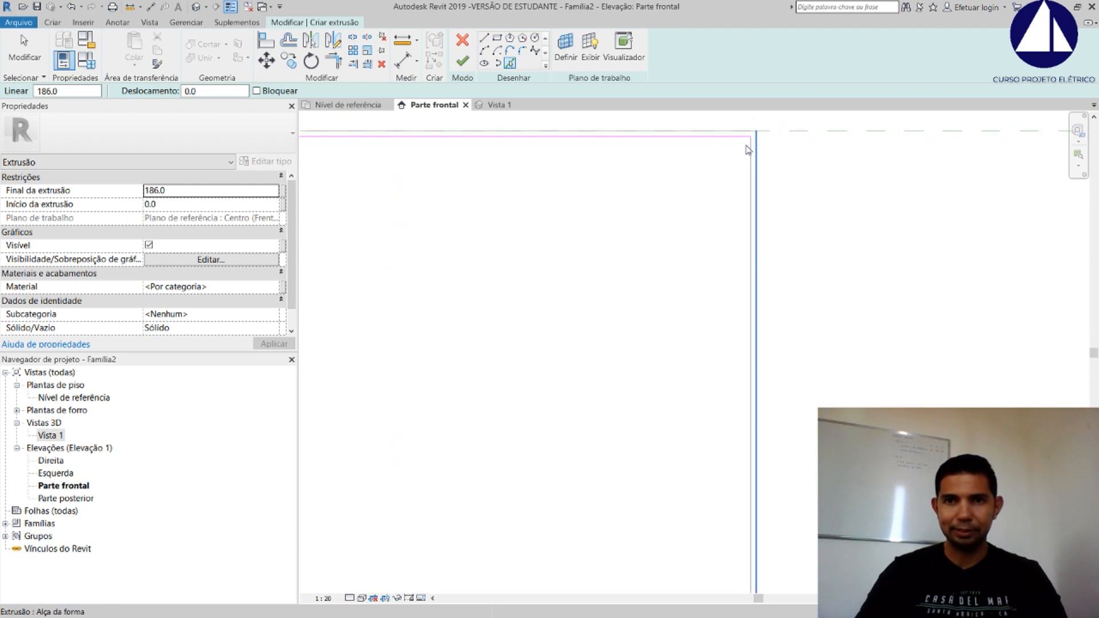
{"action": "left_click", "coordinate": [750, 150]}
{"action": "scroll", "coordinate": [751, 147], "scroll_direction": "down", "scroll_amount": 5}
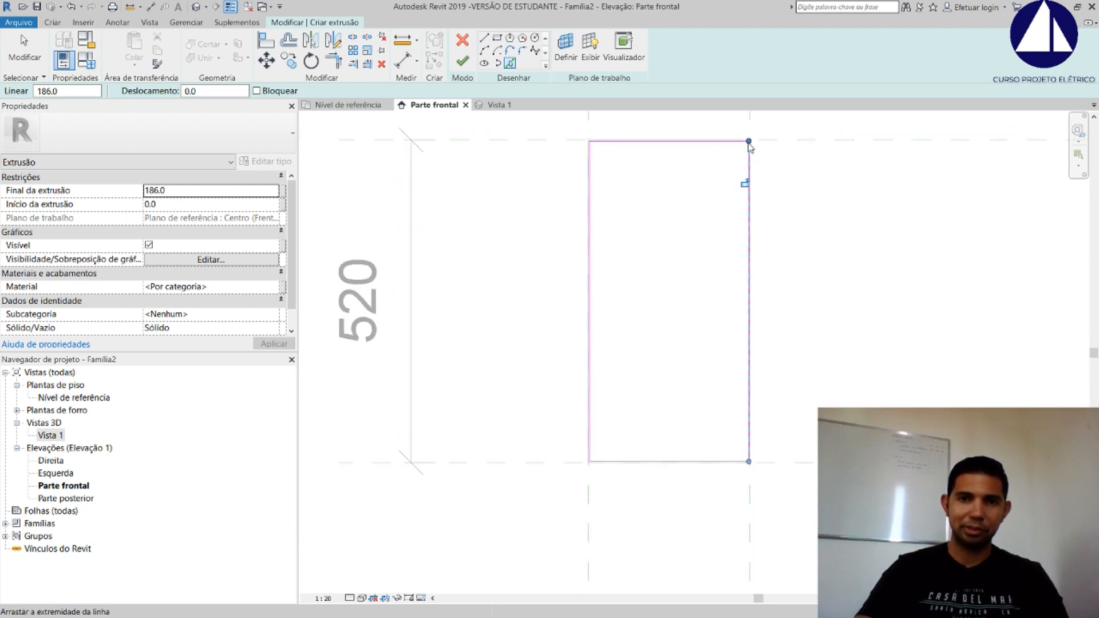
{"action": "scroll", "coordinate": [689, 363], "scroll_direction": "up", "scroll_amount": 5}
{"action": "scroll", "coordinate": [718, 433], "scroll_direction": "up", "scroll_amount": 1}
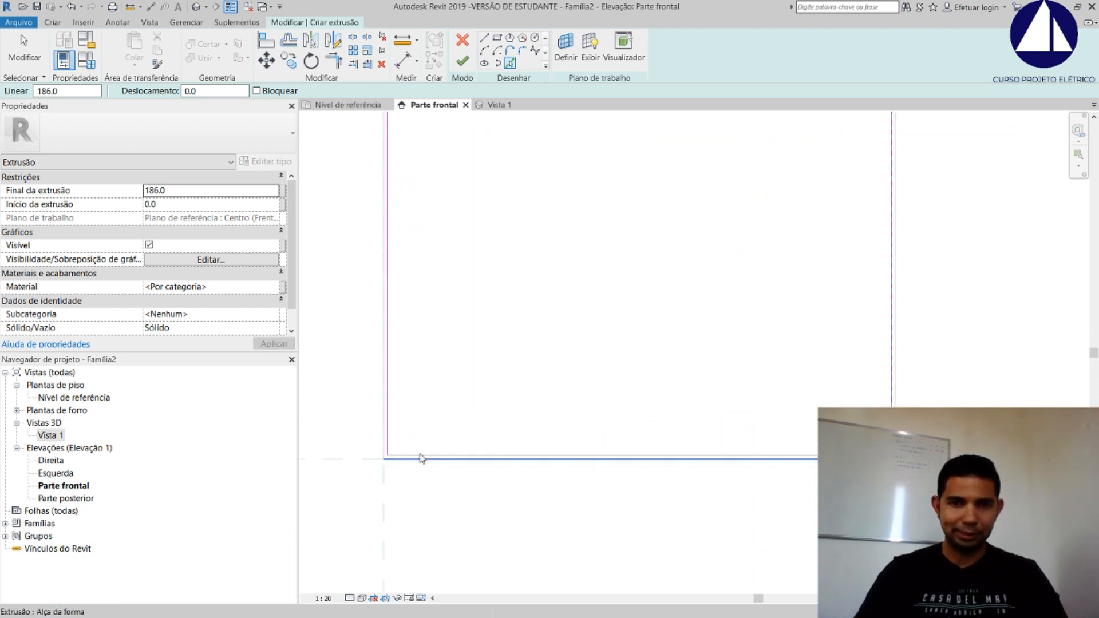
{"action": "left_click", "coordinate": [411, 454]}
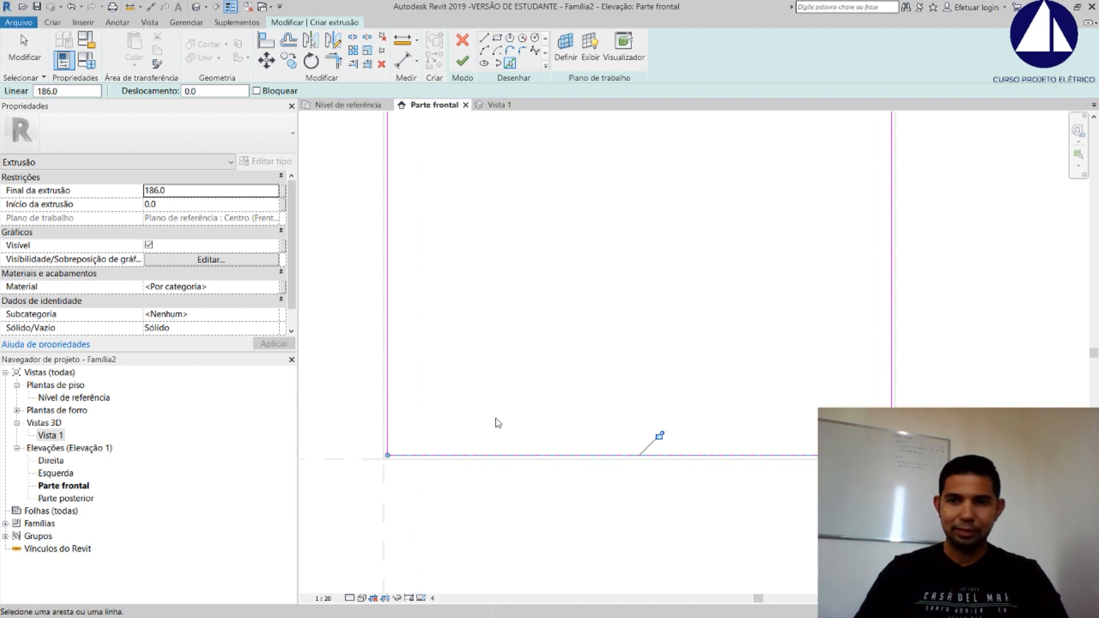
{"action": "scroll", "coordinate": [496, 422], "scroll_direction": "down", "scroll_amount": 3}
{"action": "middle_click_drag", "start_coordinate": [548, 319], "coordinate": [542, 404]}
{"action": "scroll", "coordinate": [532, 404], "scroll_direction": "down", "scroll_amount": 3}
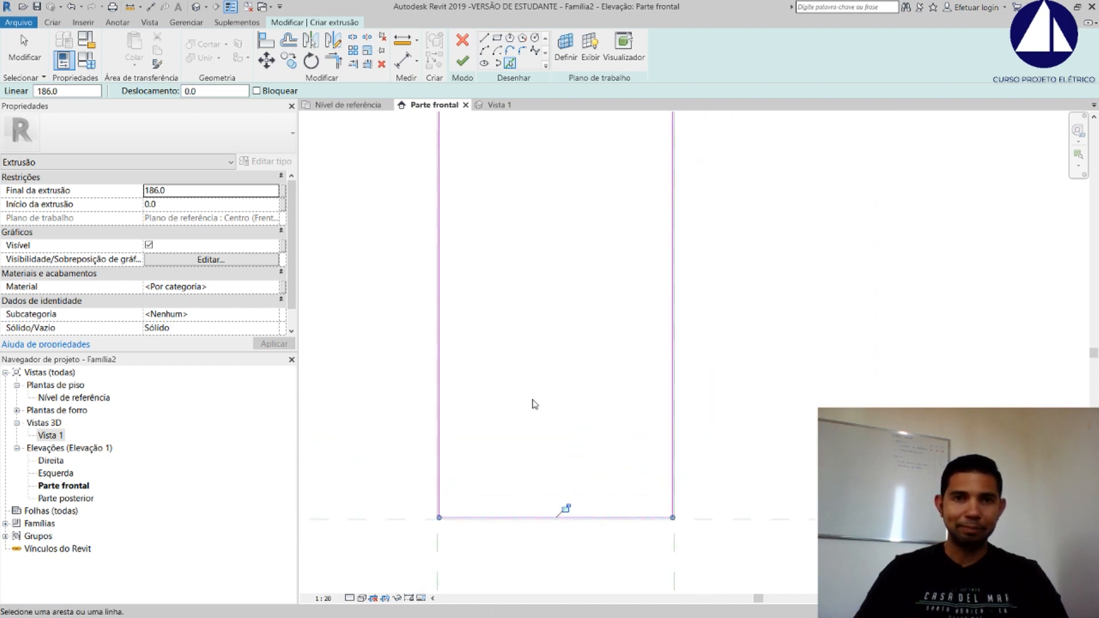
{"action": "middle_click_drag", "start_coordinate": [540, 276], "coordinate": [536, 302]}
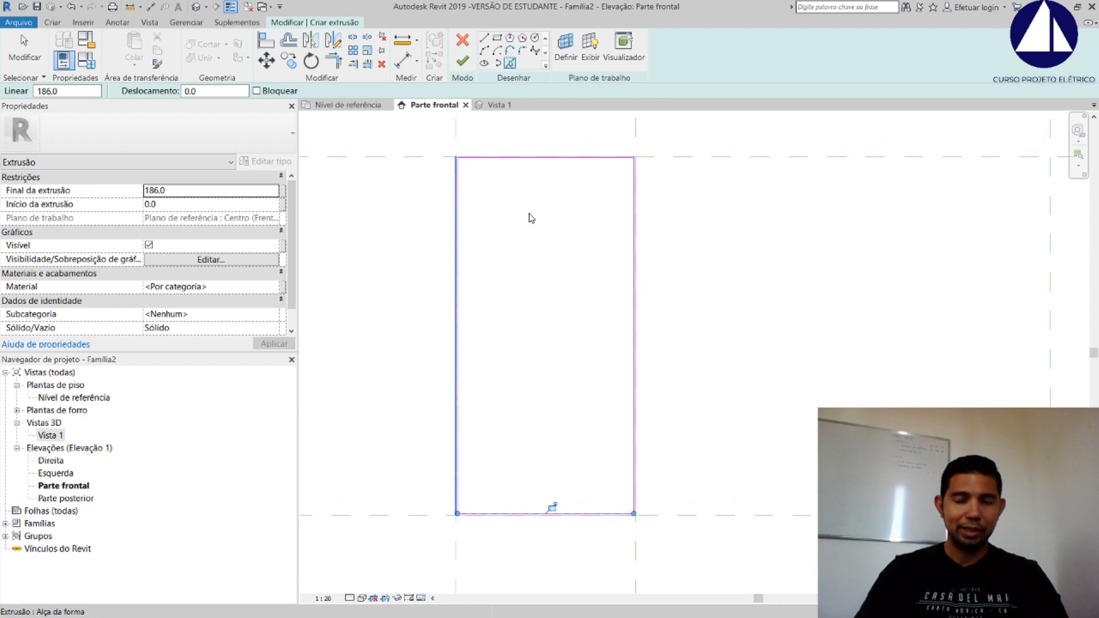
{"action": "scroll", "coordinate": [512, 213], "scroll_direction": "up", "scroll_amount": 1}
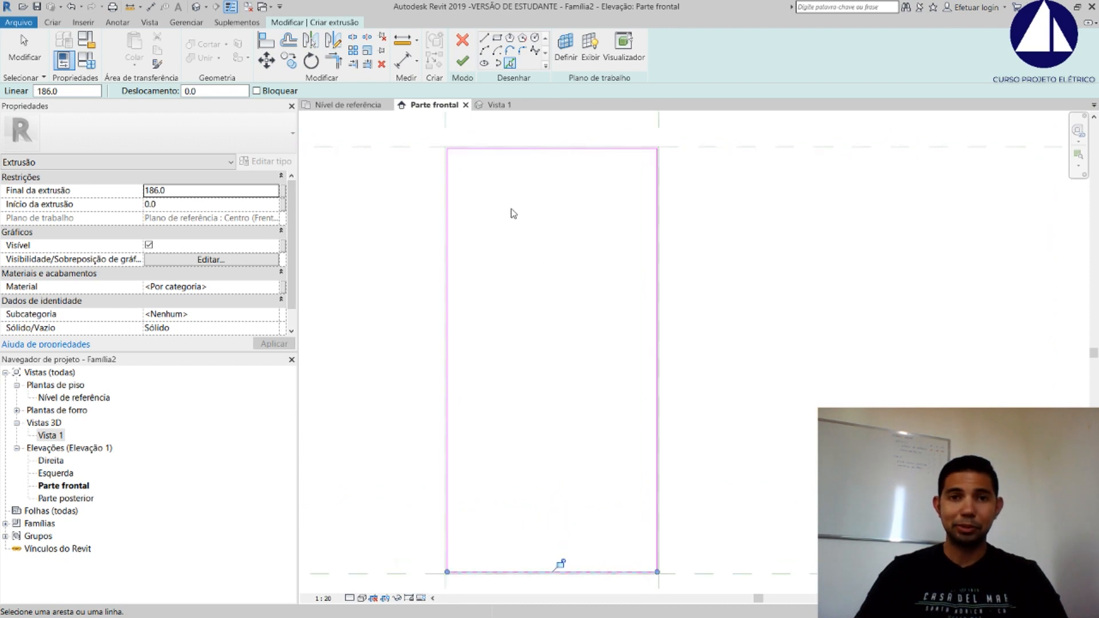
{"action": "left_click", "coordinate": [411, 252]}
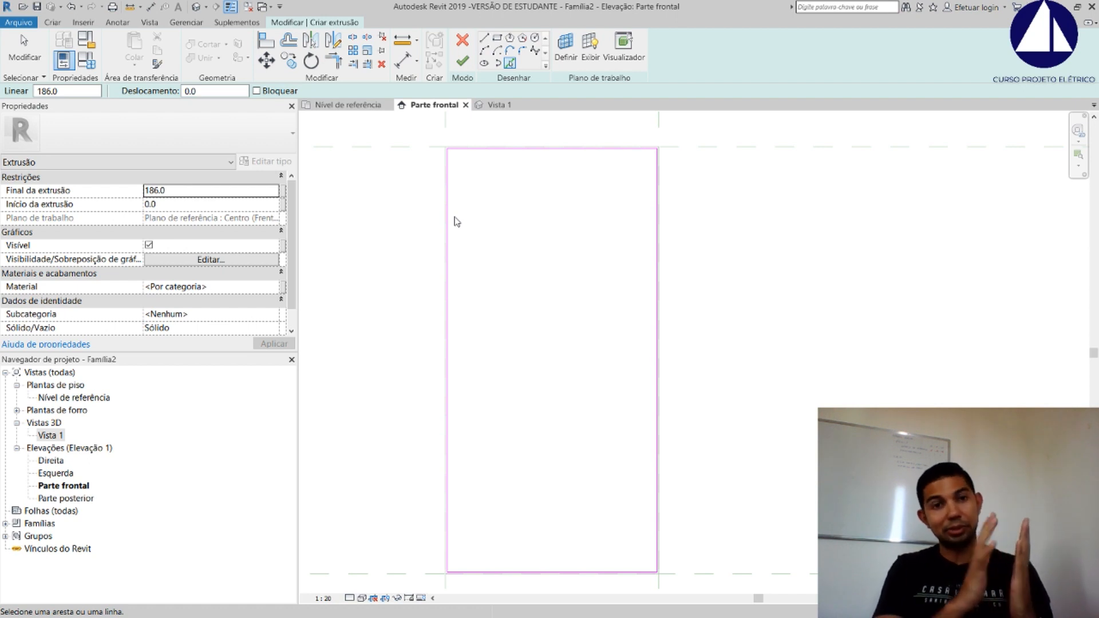
Set the back panel's extrusion end to 2 mm, finish the sketch, and deselect the panel
{"action": "left_click", "coordinate": [148, 189]}
{"action": "double_click", "coordinate": [158, 190]}
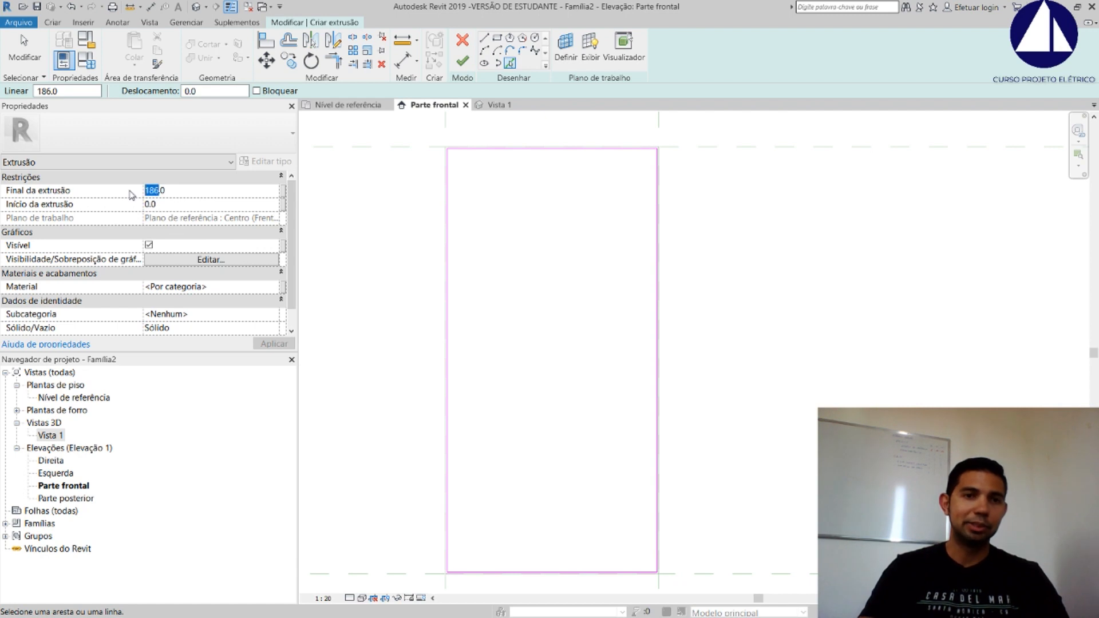
{"action": "type", "text": "2.0"}
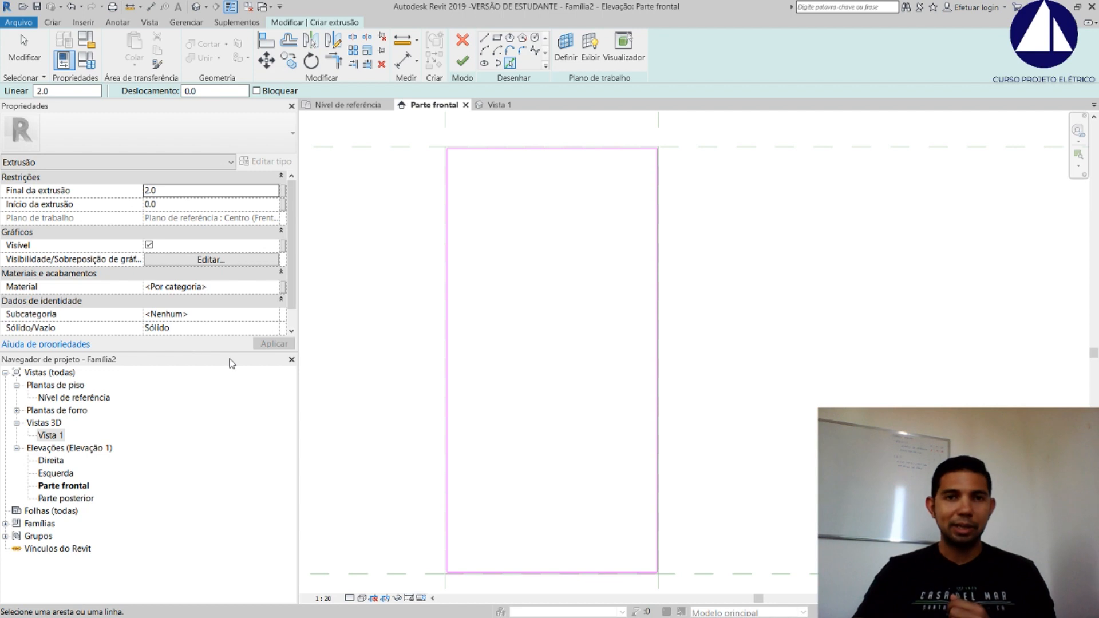
{"action": "left_click", "coordinate": [463, 61]}
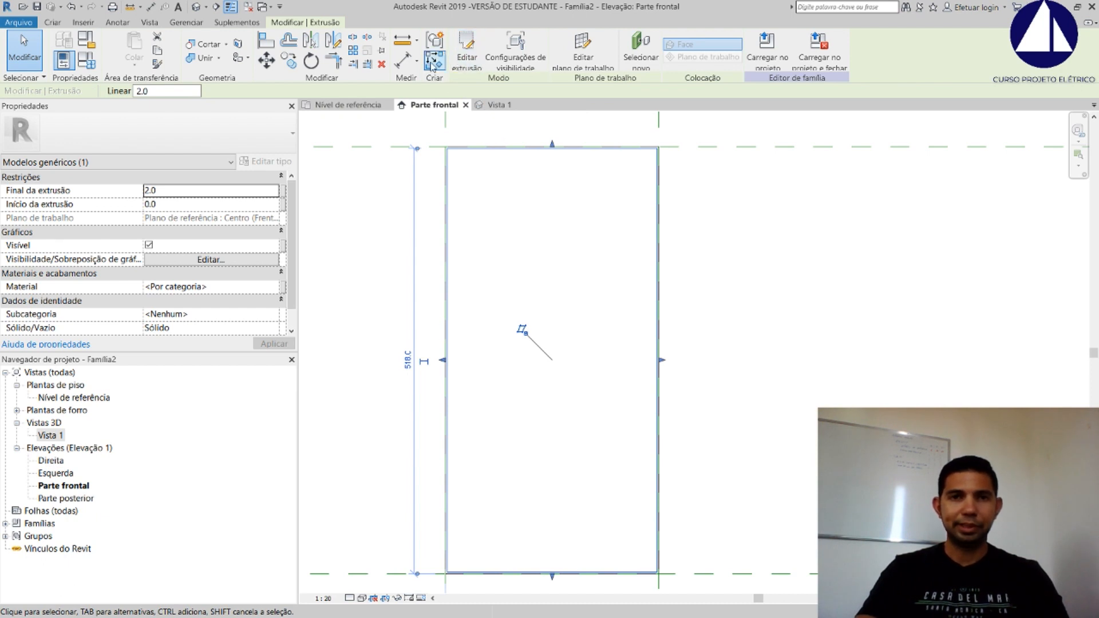
{"action": "left_click", "coordinate": [694, 200]}
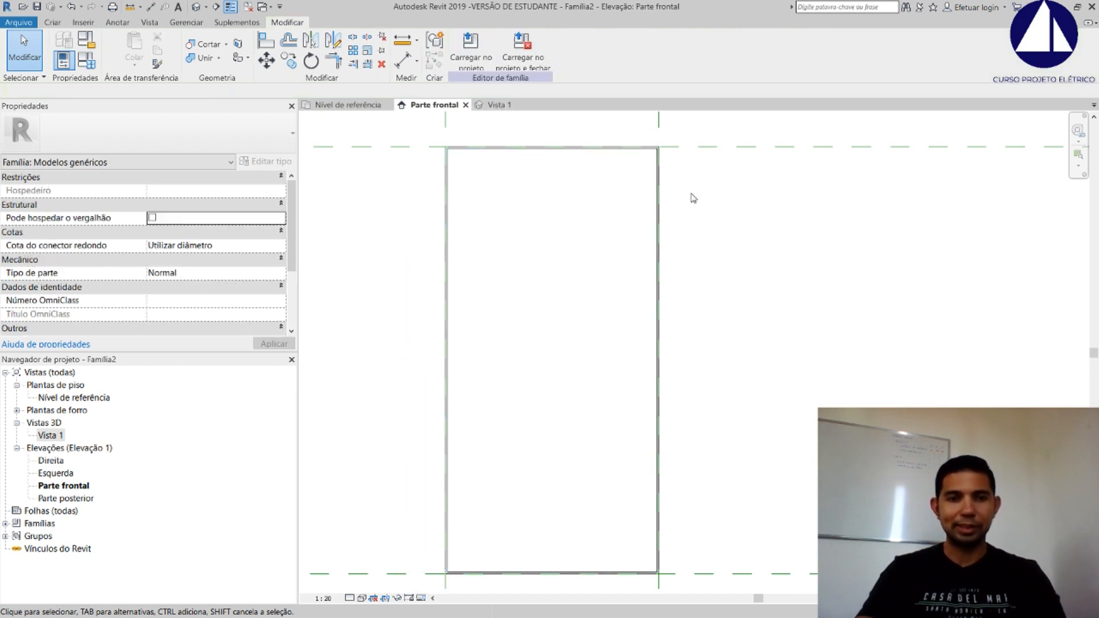
Return to the 3D view Vista 1 and inspect the box and its back panel from the open side and from behind
{"action": "left_click", "coordinate": [506, 106]}
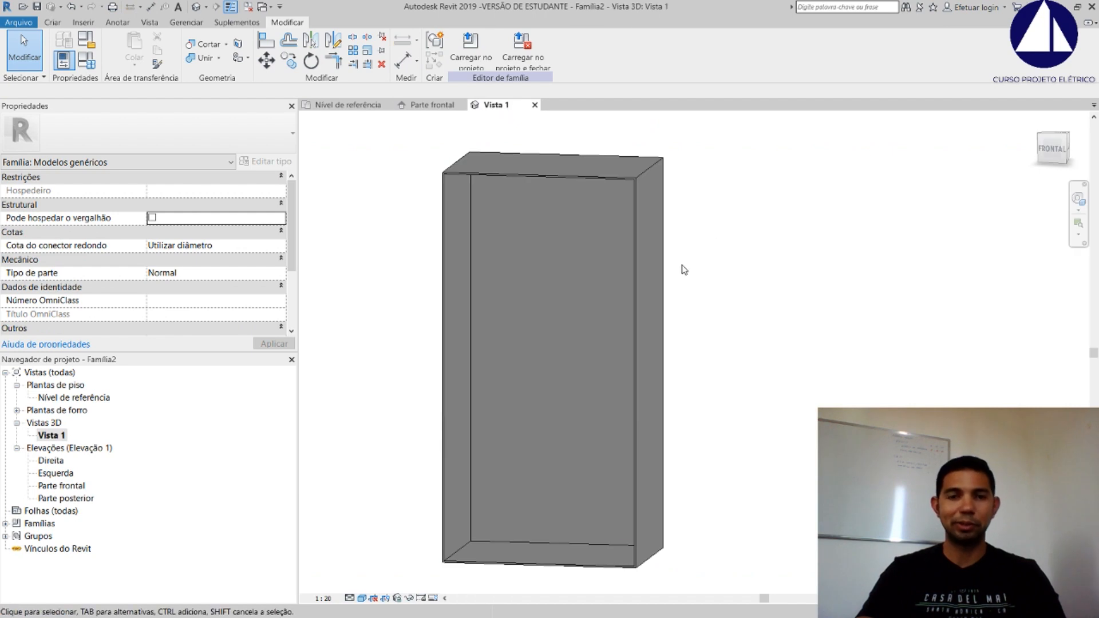
{"action": "middle_click_drag", "start_coordinate": [670, 248], "coordinate": [438, 338], "text": "shift"}
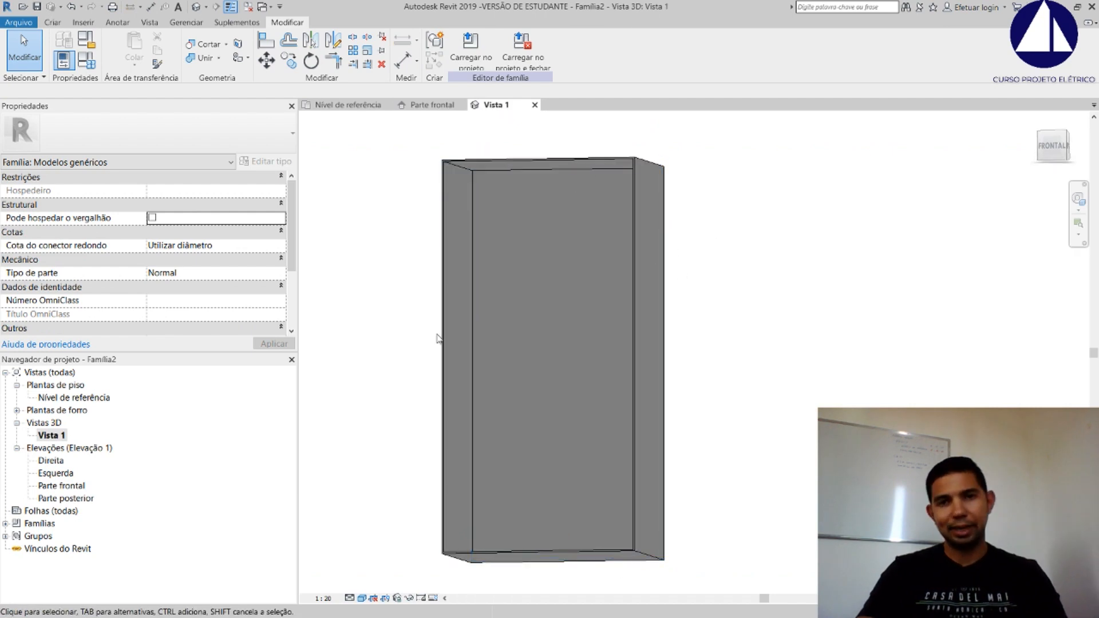
{"action": "left_click", "coordinate": [548, 222]}
{"action": "key", "text": "Escape"}
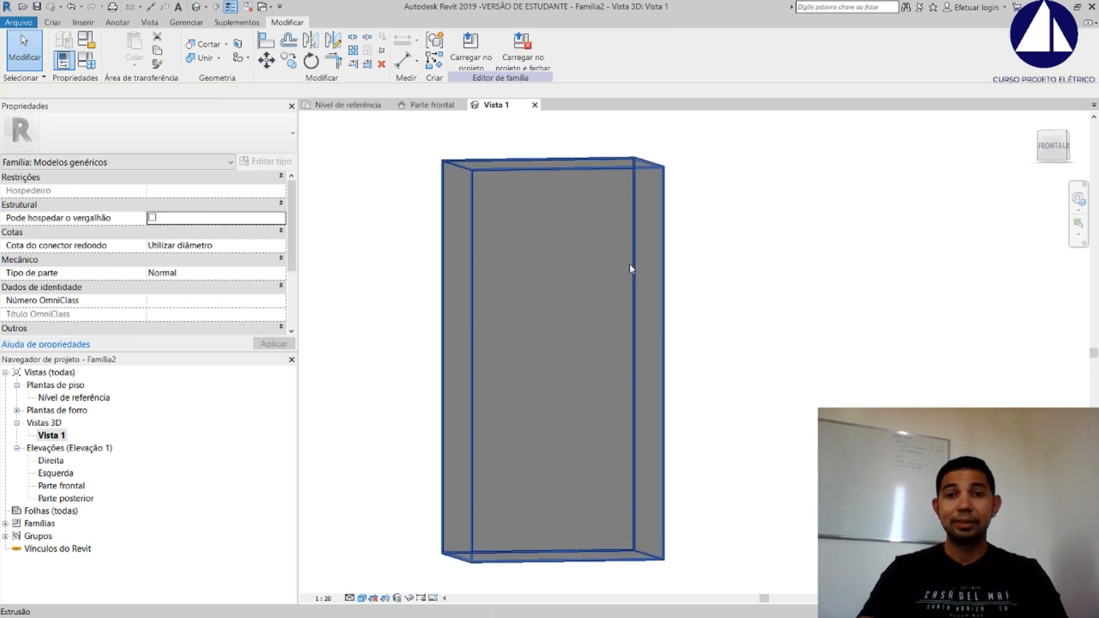
{"action": "middle_click_drag", "start_coordinate": [726, 262], "coordinate": [871, 349], "text": "shift"}
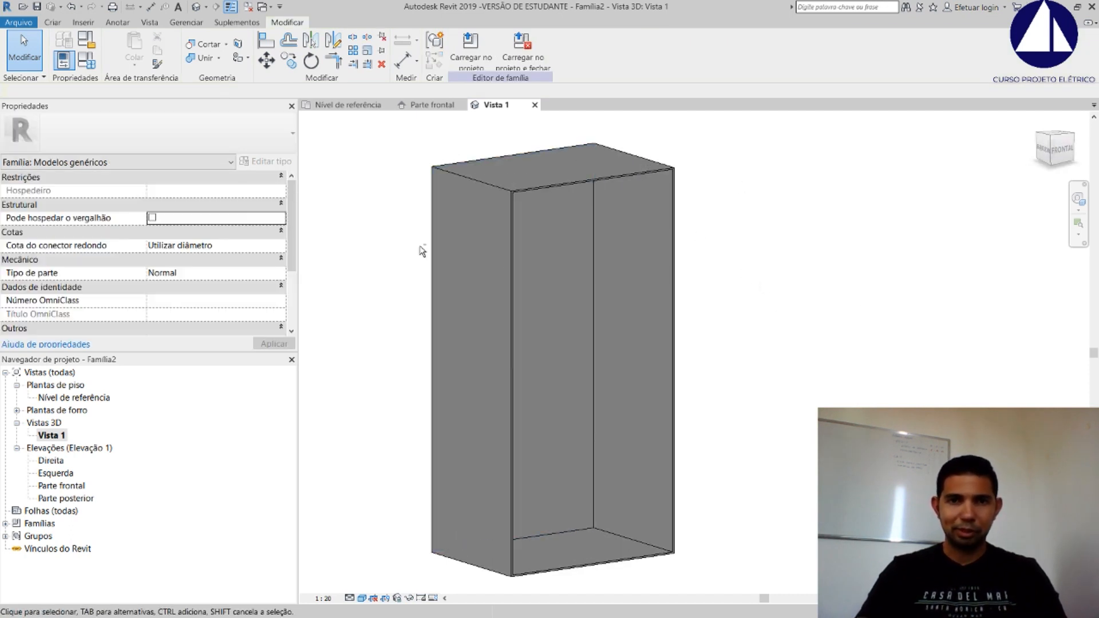
{"action": "mouse_move", "coordinate": [422, 248]}
{"action": "middle_mouse_down", "text": "shift"}
{"action": "mouse_move", "coordinate": [552, 282]}
{"action": "mouse_move", "coordinate": [732, 278]}
{"action": "mouse_move", "coordinate": [685, 255]}
{"action": "middle_mouse_up", "text": "shift"}
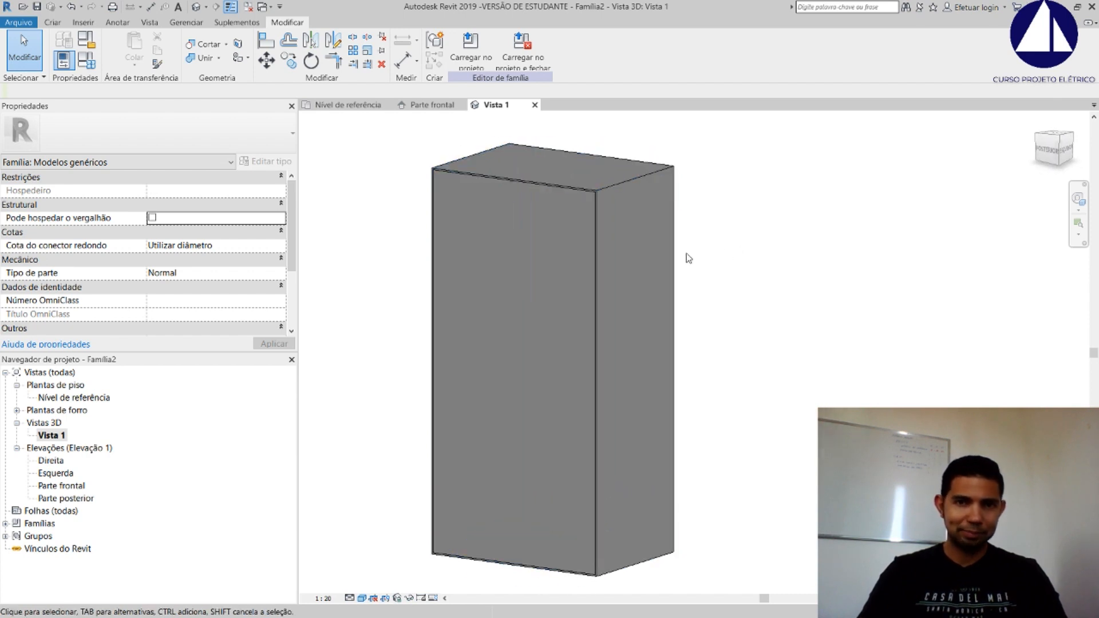
{"action": "left_click", "coordinate": [546, 211]}
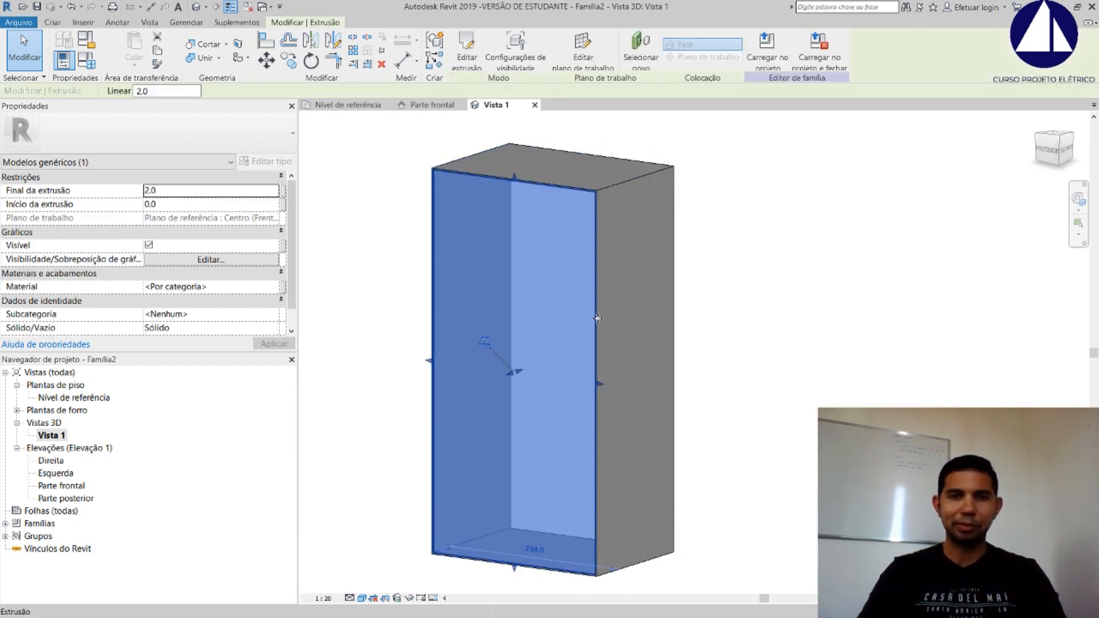
{"action": "key", "text": "Escape"}
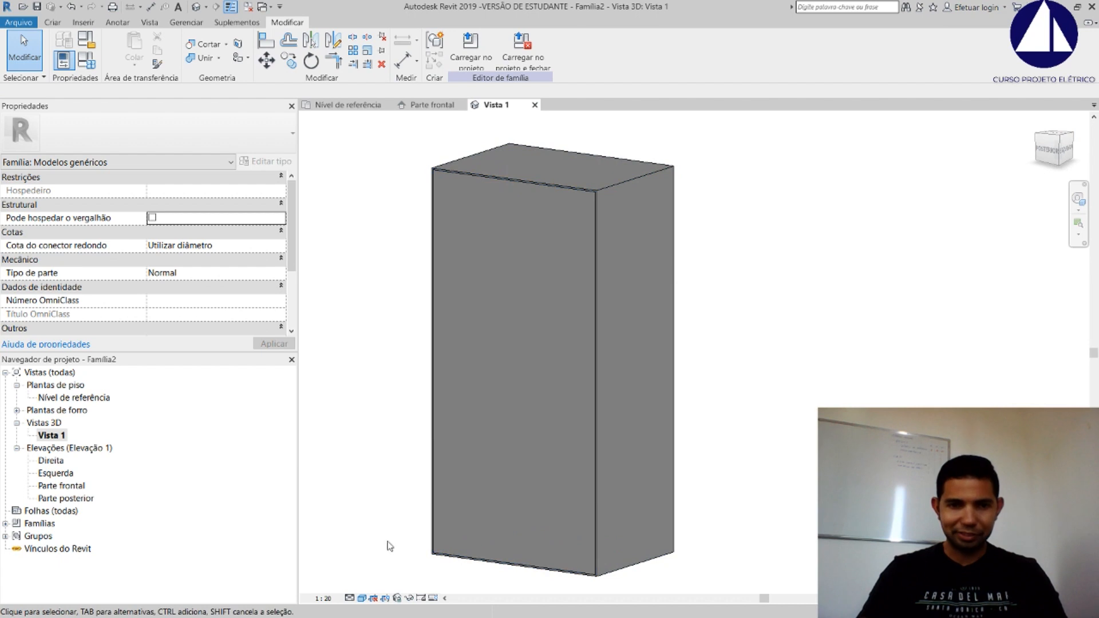
Set the 3D view's visual style to Wireframe (Estrutura de arame) and examine the back panel's fit within the frame from the top view
{"action": "left_click", "coordinate": [361, 598]}
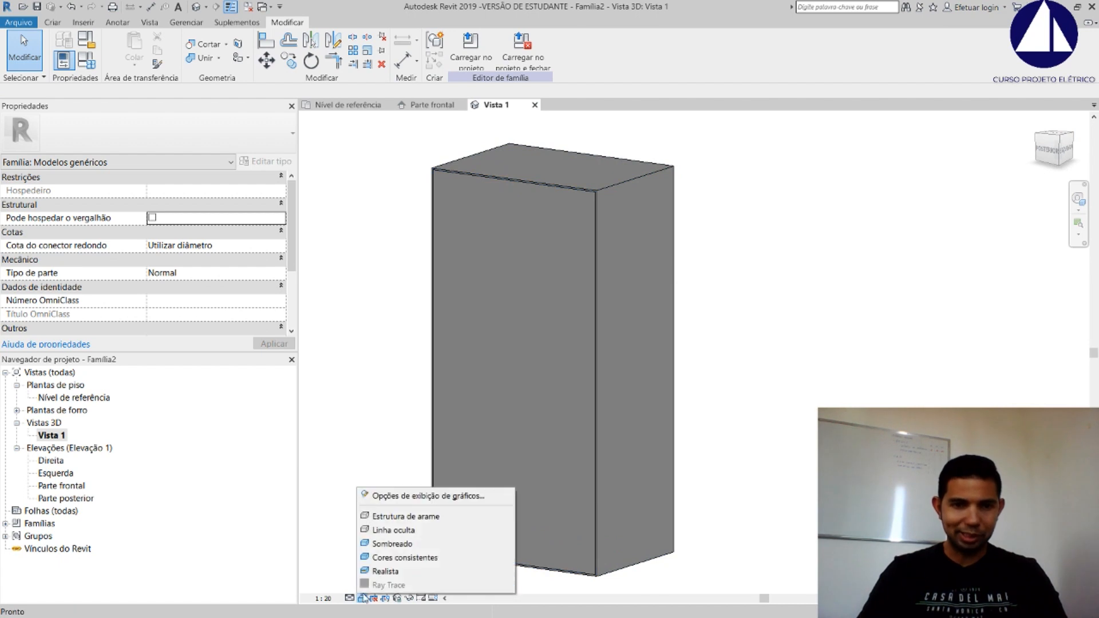
{"action": "left_click", "coordinate": [423, 516]}
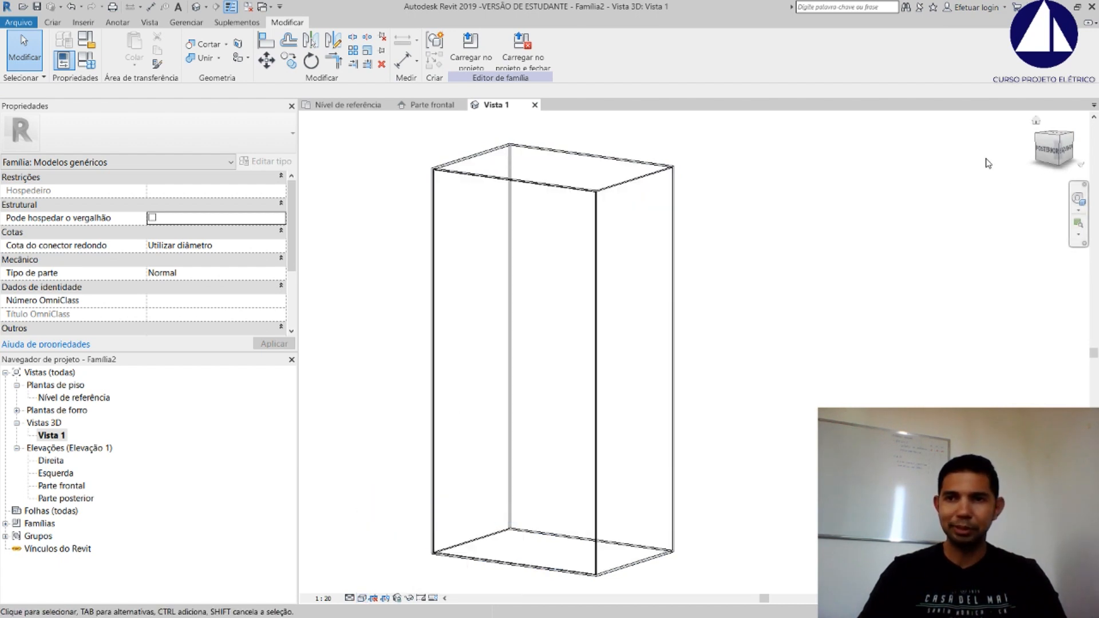
{"action": "left_click", "coordinate": [1056, 140]}
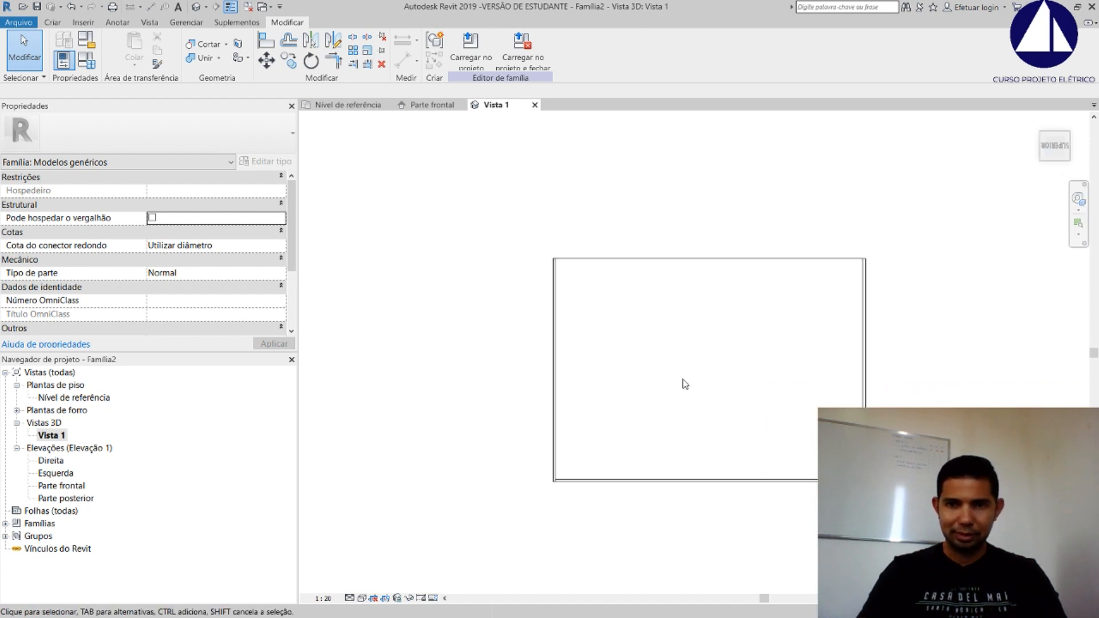
{"action": "scroll", "coordinate": [690, 401], "scroll_direction": "up", "scroll_amount": 2}
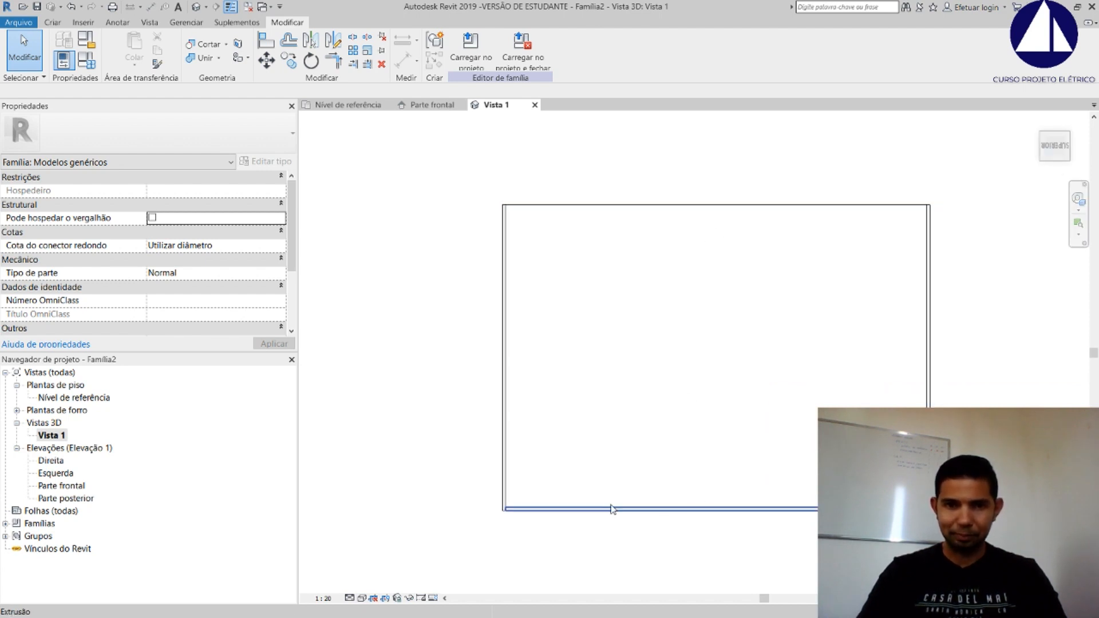
{"action": "scroll", "coordinate": [582, 508], "scroll_direction": "up", "scroll_amount": 2}
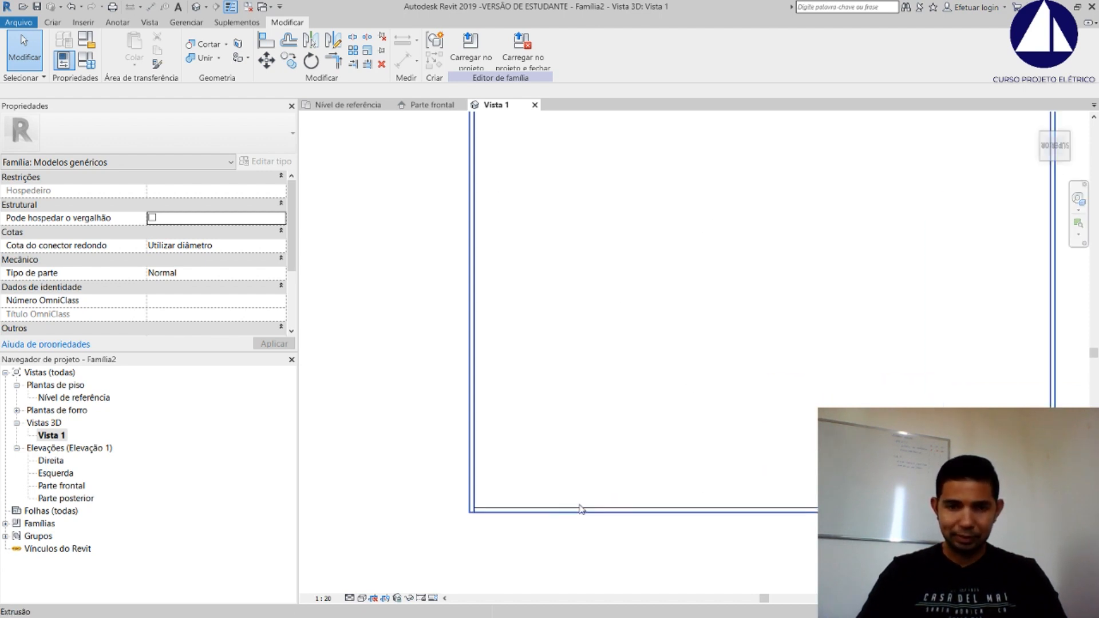
{"action": "left_click", "coordinate": [509, 510]}
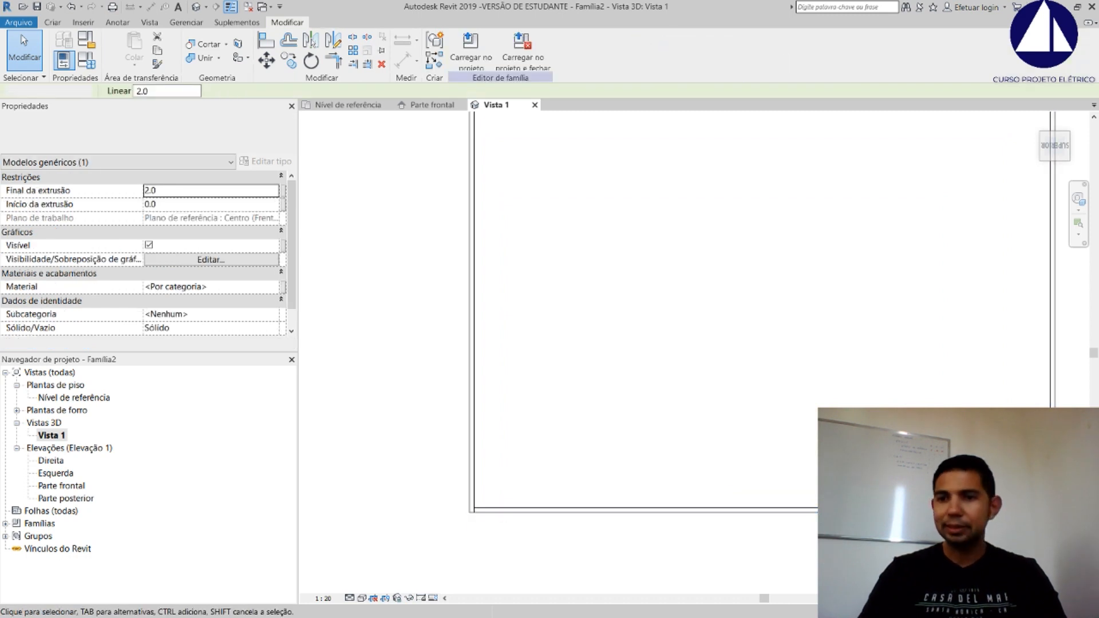
{"action": "scroll", "coordinate": [1040, 530], "scroll_direction": "up", "scroll_amount": 2}
{"action": "scroll", "coordinate": [512, 485], "scroll_direction": "down", "scroll_amount": 3}
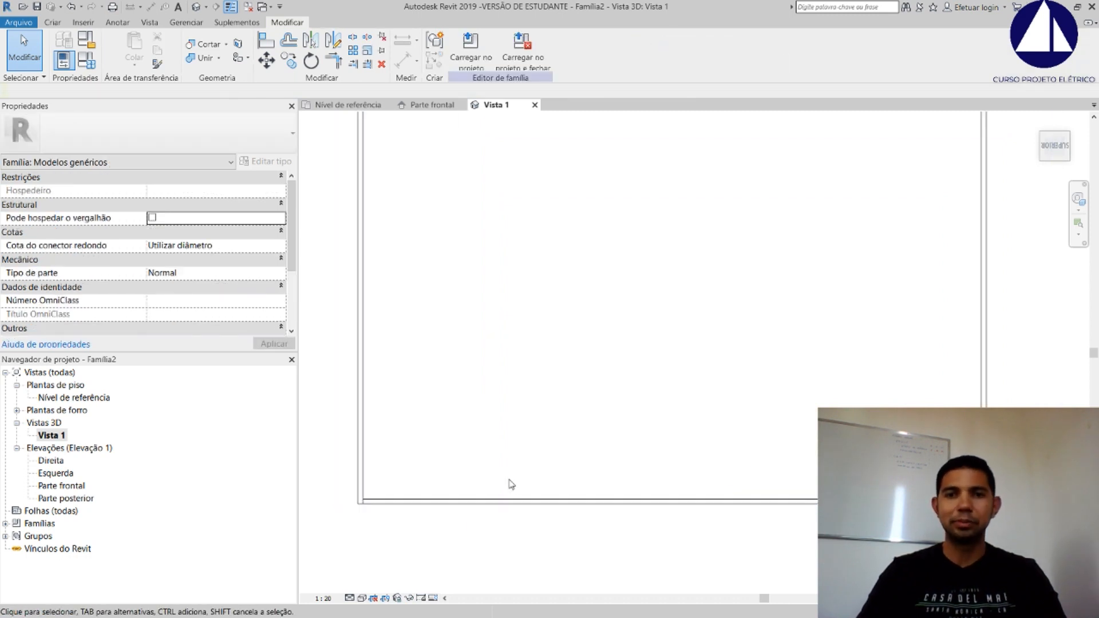
{"action": "scroll", "coordinate": [533, 372], "scroll_direction": "down", "scroll_amount": 2}
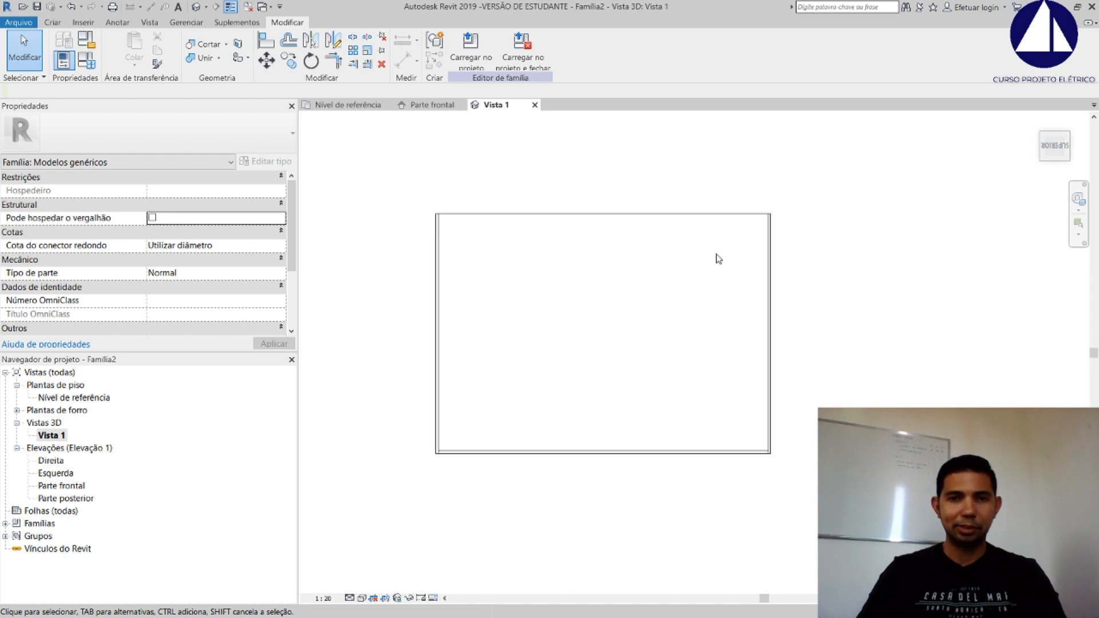
Change the 3D view's visual style from Wireframe to solid-coloured faces and bring the whole box into view from its open side
{"action": "middle_click_drag", "start_coordinate": [741, 249], "coordinate": [718, 242], "text": "shift"}
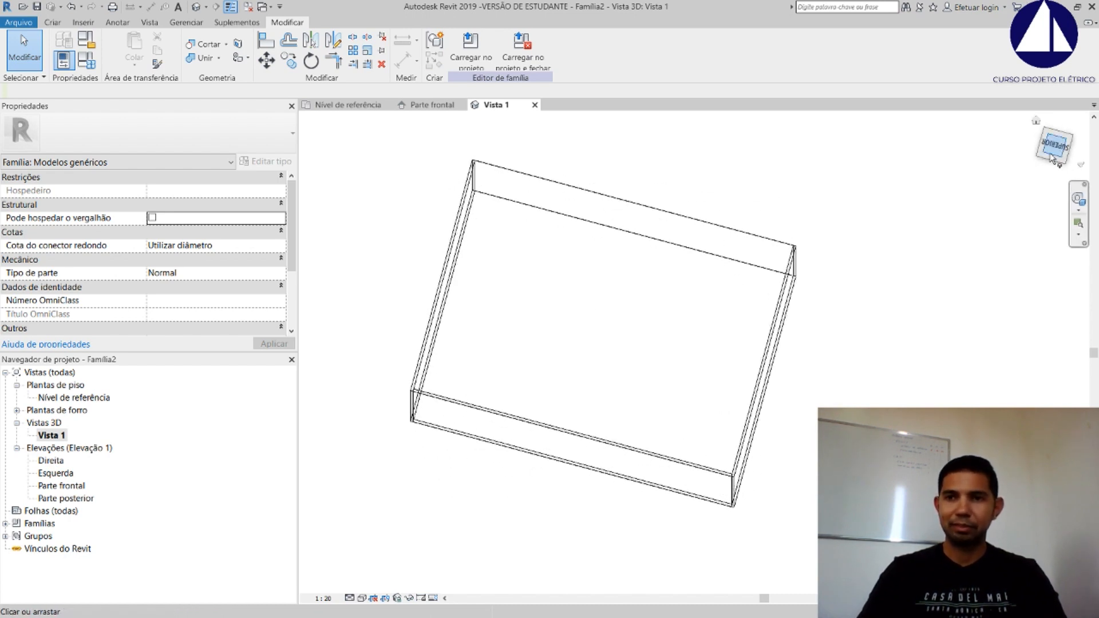
{"action": "mouse_move", "coordinate": [1055, 159]}
{"action": "left_mouse_down"}
{"action": "mouse_move", "coordinate": [1054, 119]}
{"action": "mouse_move", "coordinate": [1043, 154]}
{"action": "left_mouse_up"}
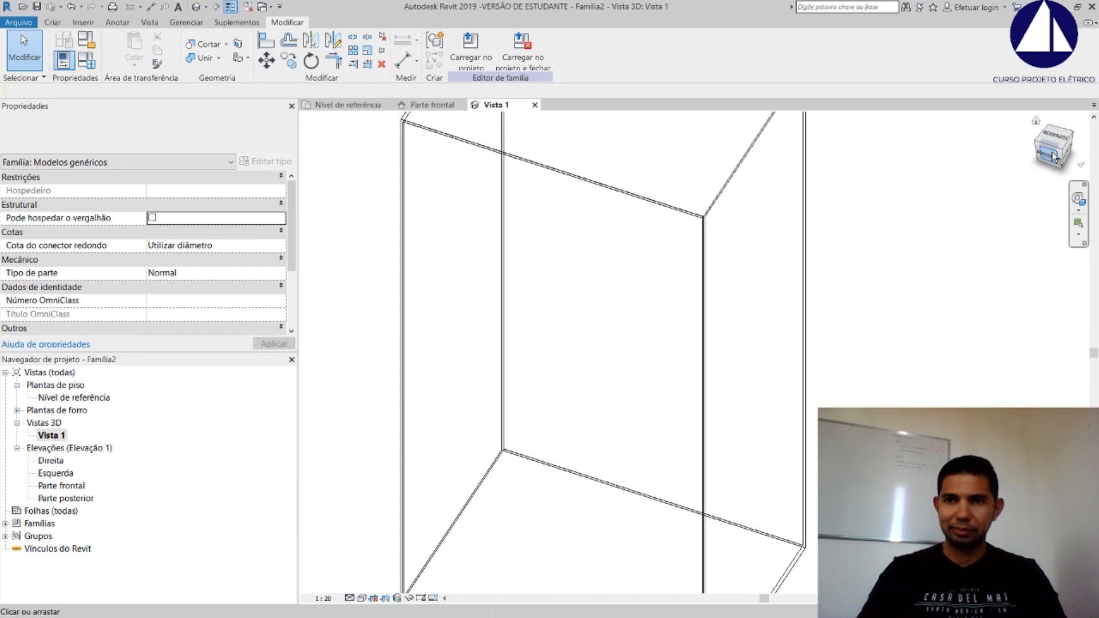
{"action": "left_click", "coordinate": [362, 598]}
{"action": "left_click", "coordinate": [387, 560]}
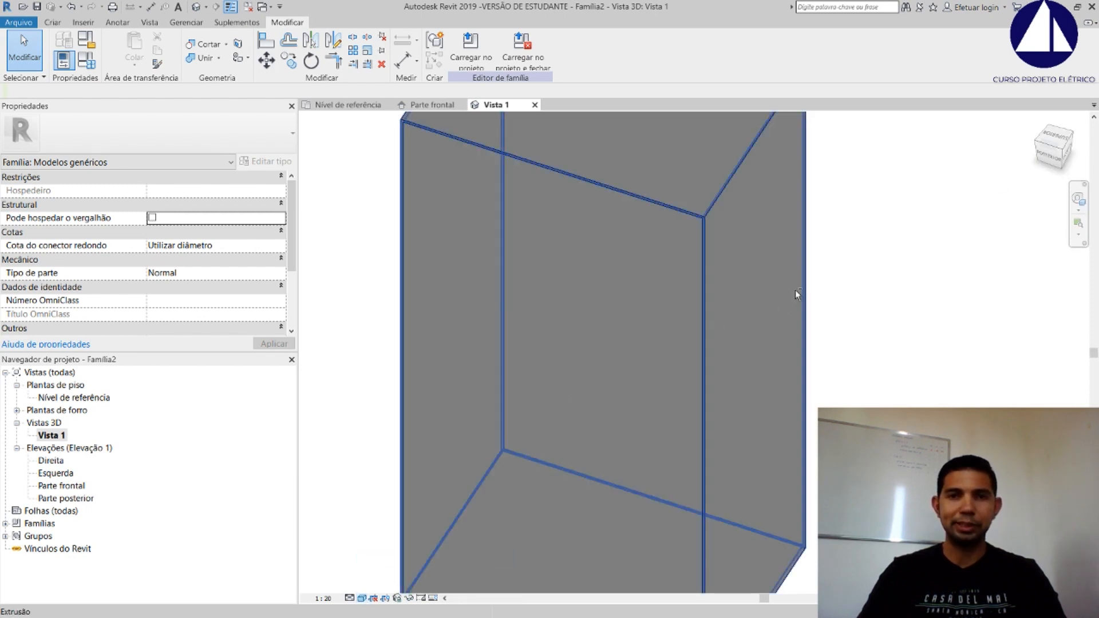
{"action": "middle_click_drag", "start_coordinate": [796, 290], "coordinate": [591, 219], "text": "shift"}
{"action": "scroll", "coordinate": [479, 289], "scroll_direction": "down", "scroll_amount": 5}
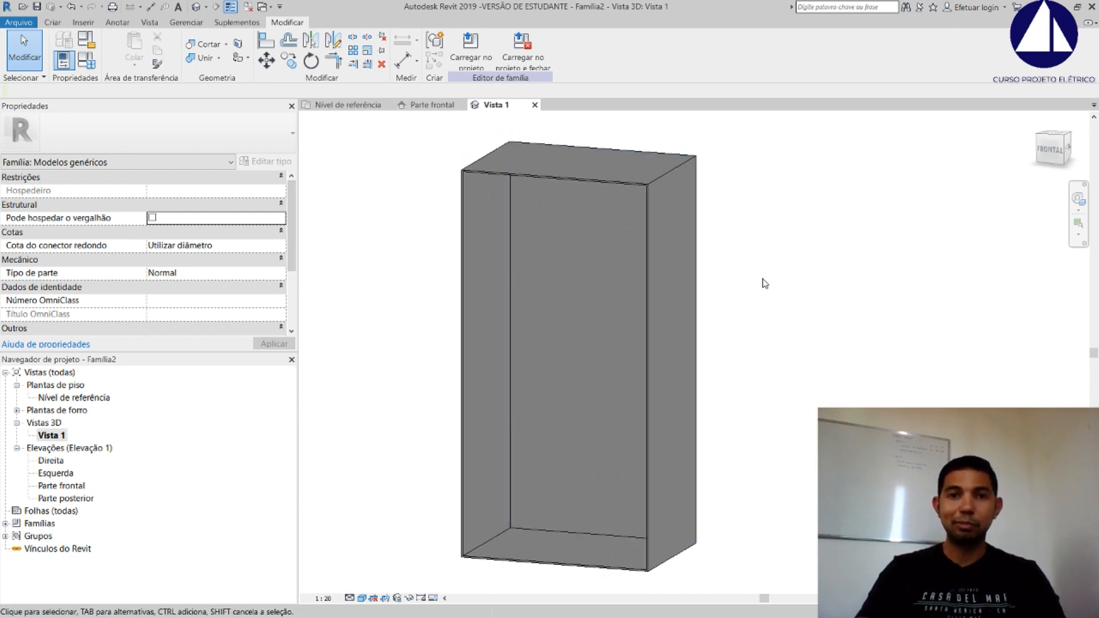
Consult the ND-5.2 metering centre drawing in ApowerPDF and the photo Med agrupada.JPG, and return to the box's 3D view in Revit
{"action": "key", "text": "alt+Tab"}
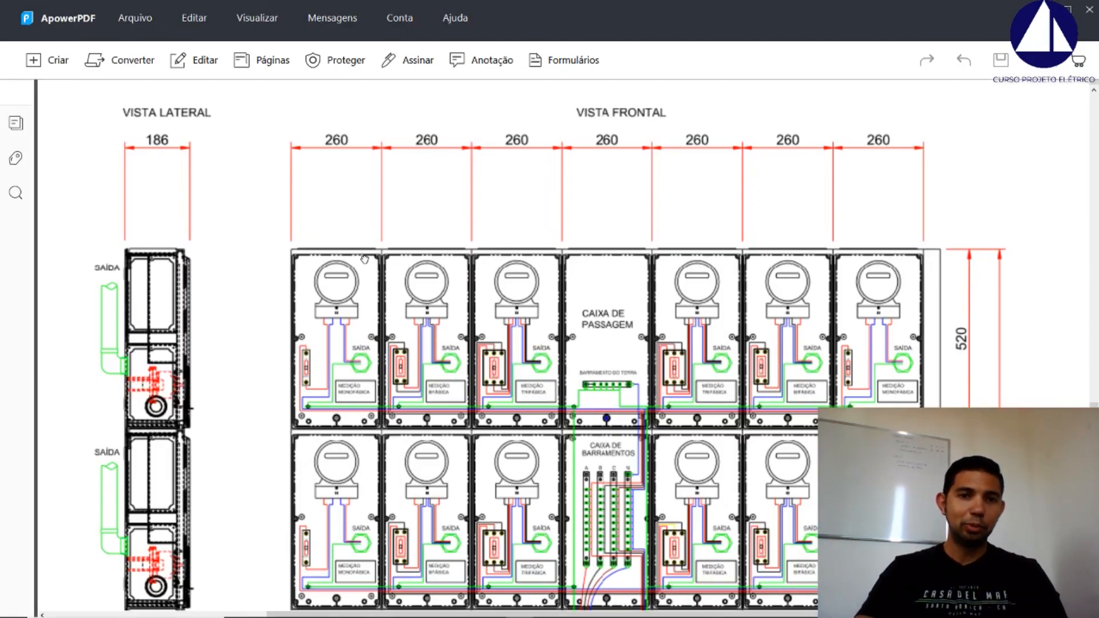
{"action": "key", "text": "alt+Tab"}
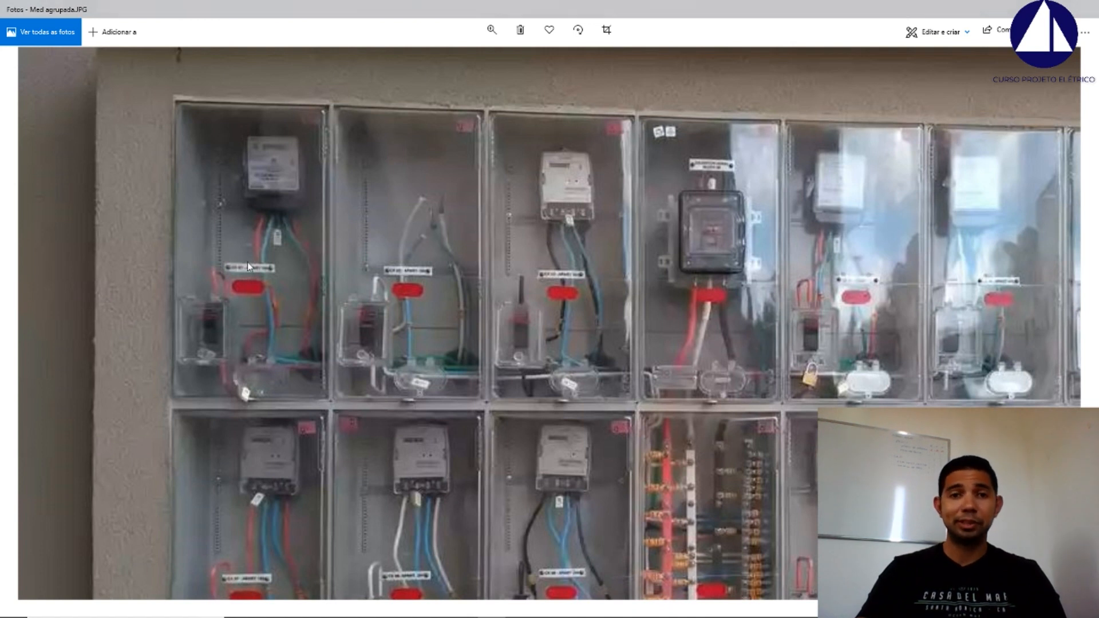
{"action": "key", "text": "alt+Tab"}
{"action": "key", "text": "alt+Tab"}
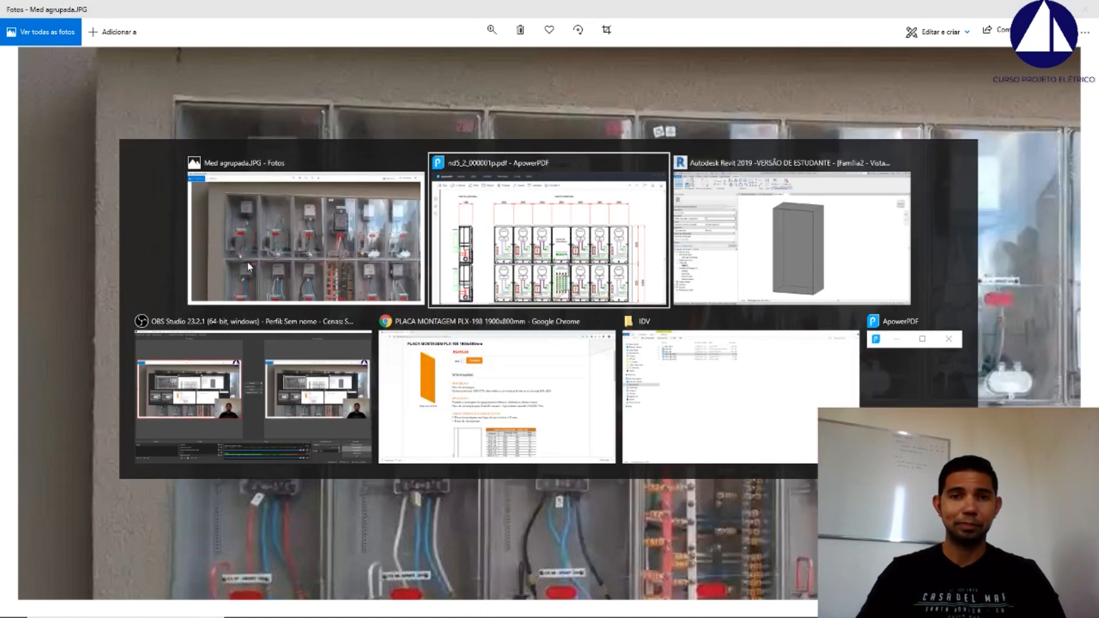
{"action": "key", "text": "alt+Tab"}
{"action": "key", "text": "alt+Tab"}
{"action": "key", "text": "alt+Tab"}
{"action": "key", "text": "alt+Tab"}
{"action": "key", "text": "alt+Tab"}
{"action": "key", "text": "alt+Tab"}
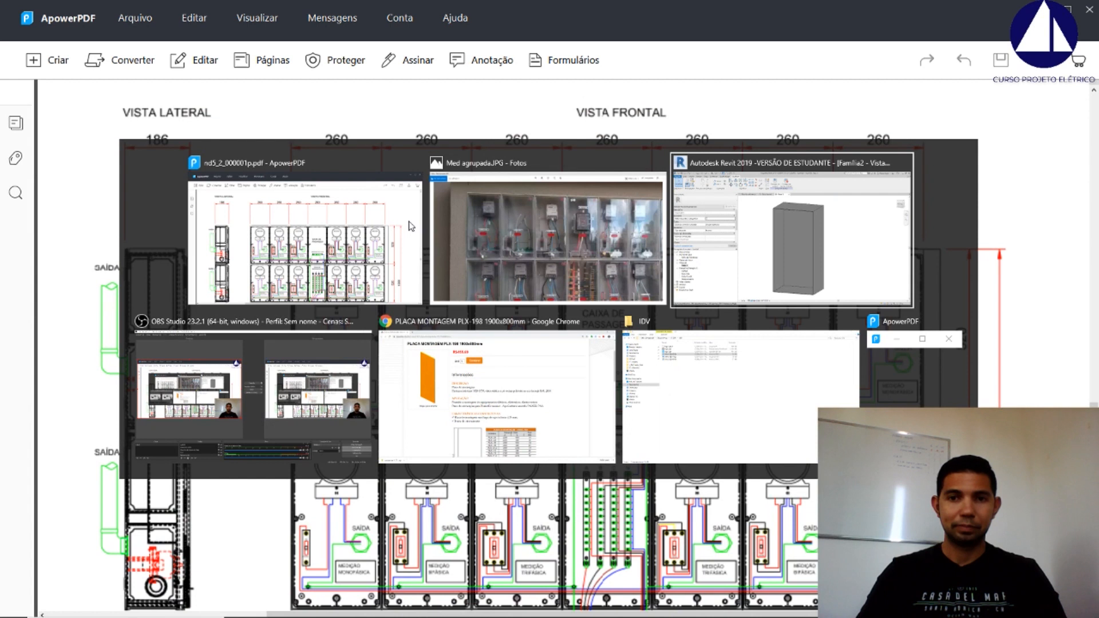
{"action": "key", "text": "alt+Tab"}
{"action": "key", "text": "alt+Tab"}
{"action": "key", "text": "alt+Tab"}
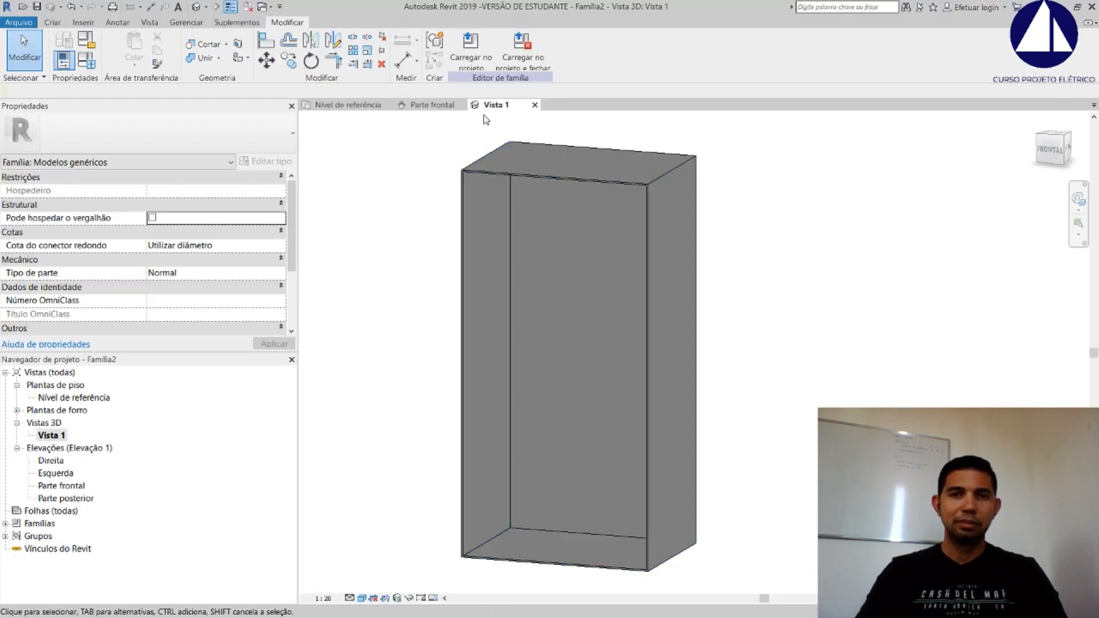
Compare the box in the Parte frontal elevation and in Vista 1, and examine its open front in 3D
{"action": "left_click", "coordinate": [438, 106]}
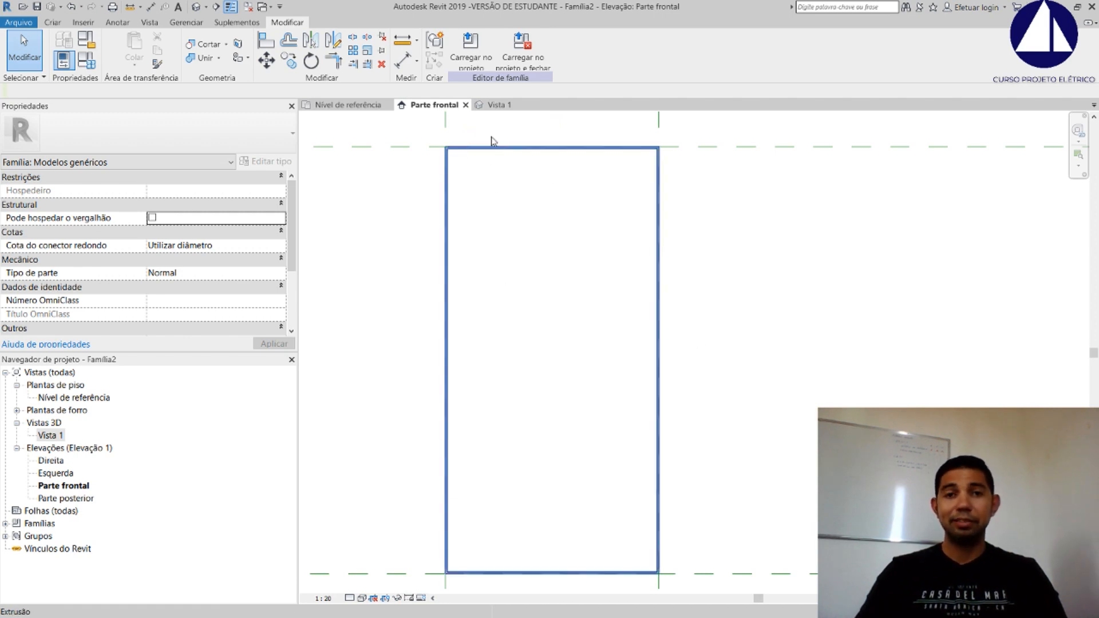
{"action": "left_click", "coordinate": [492, 106]}
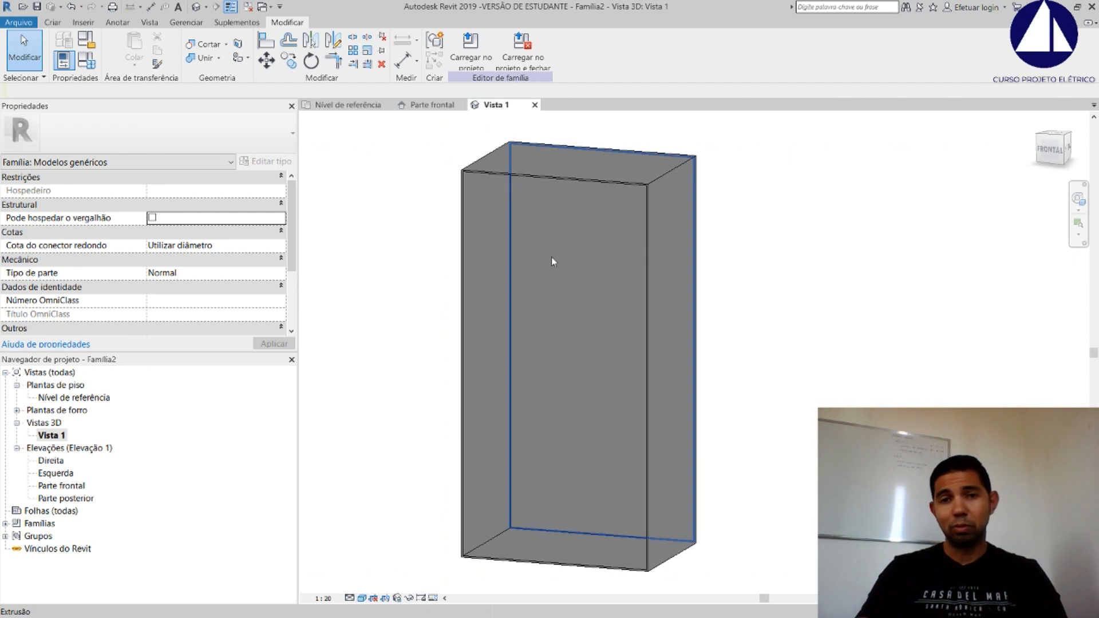
{"action": "left_click", "coordinate": [438, 106]}
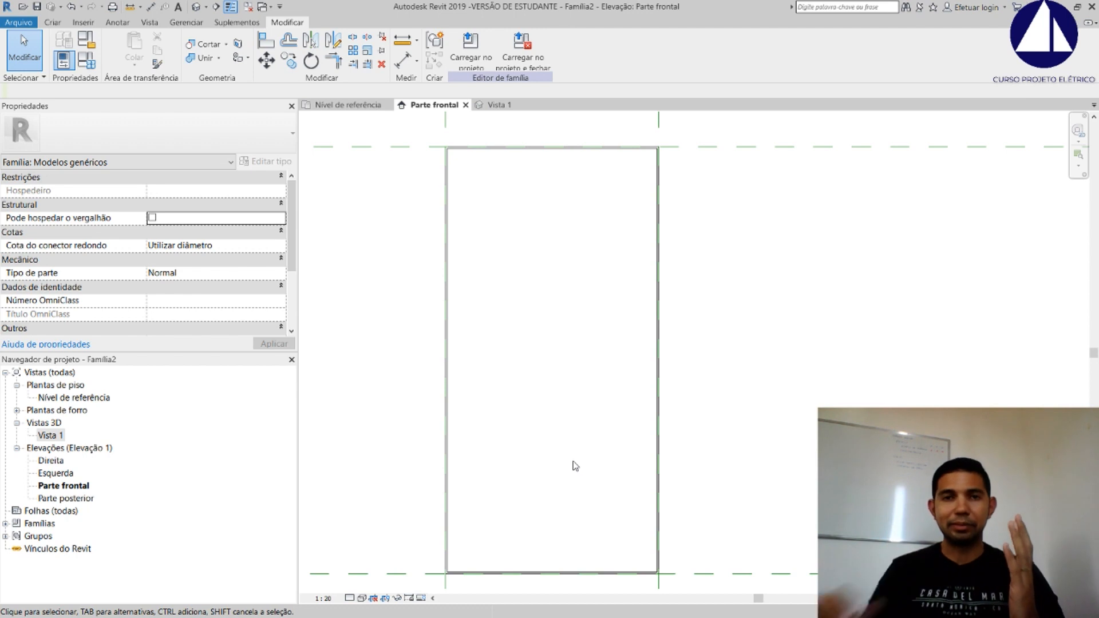
{"action": "left_click", "coordinate": [496, 105]}
{"action": "middle_click_drag", "start_coordinate": [423, 306], "coordinate": [609, 309], "text": "shift"}
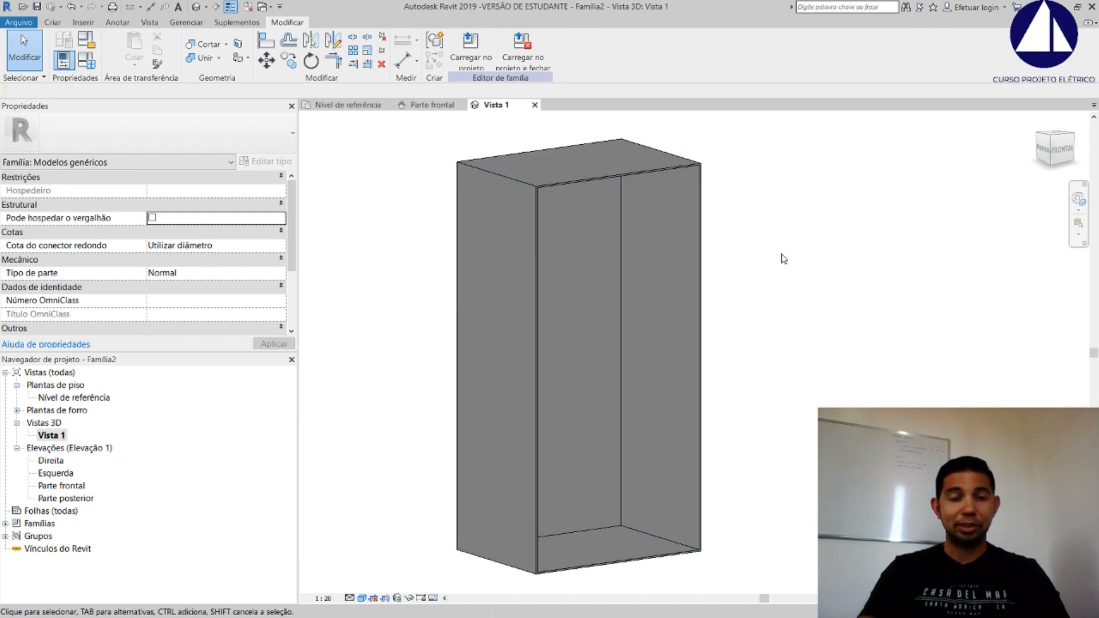
{"action": "mouse_move", "coordinate": [691, 238]}
{"action": "middle_mouse_down"}
{"action": "mouse_move", "coordinate": [707, 248]}
{"action": "mouse_move", "coordinate": [699, 243]}
{"action": "middle_mouse_up"}
{"action": "middle_click_drag", "start_coordinate": [825, 300], "coordinate": [750, 289], "text": "shift"}
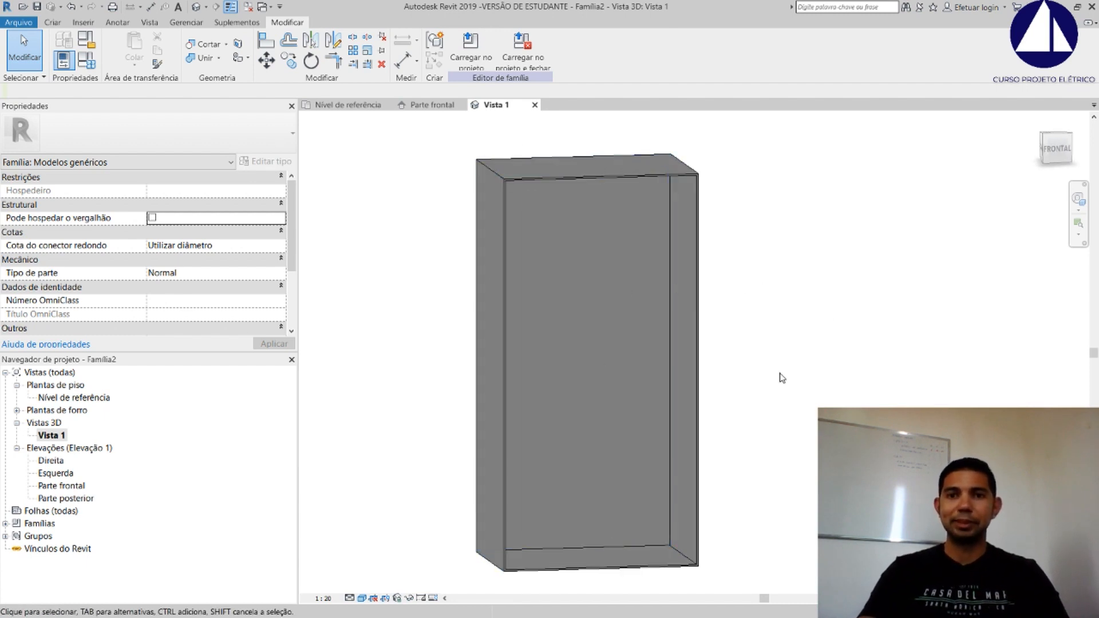
{"action": "left_click", "coordinate": [1057, 153]}
{"action": "left_click_drag", "start_coordinate": [1058, 147], "coordinate": [1074, 155]}
{"action": "left_click", "coordinate": [1045, 150]}
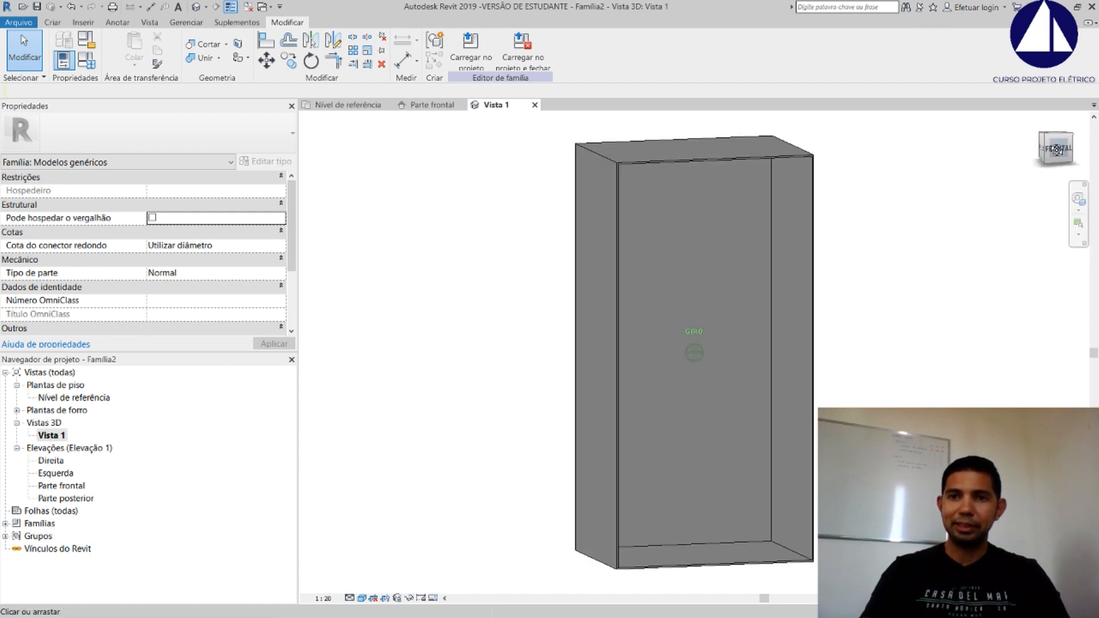
{"action": "mouse_move", "coordinate": [1058, 150]}
{"action": "left_mouse_down"}
{"action": "mouse_move", "coordinate": [1046, 147]}
{"action": "mouse_move", "coordinate": [1067, 150]}
{"action": "left_mouse_up"}
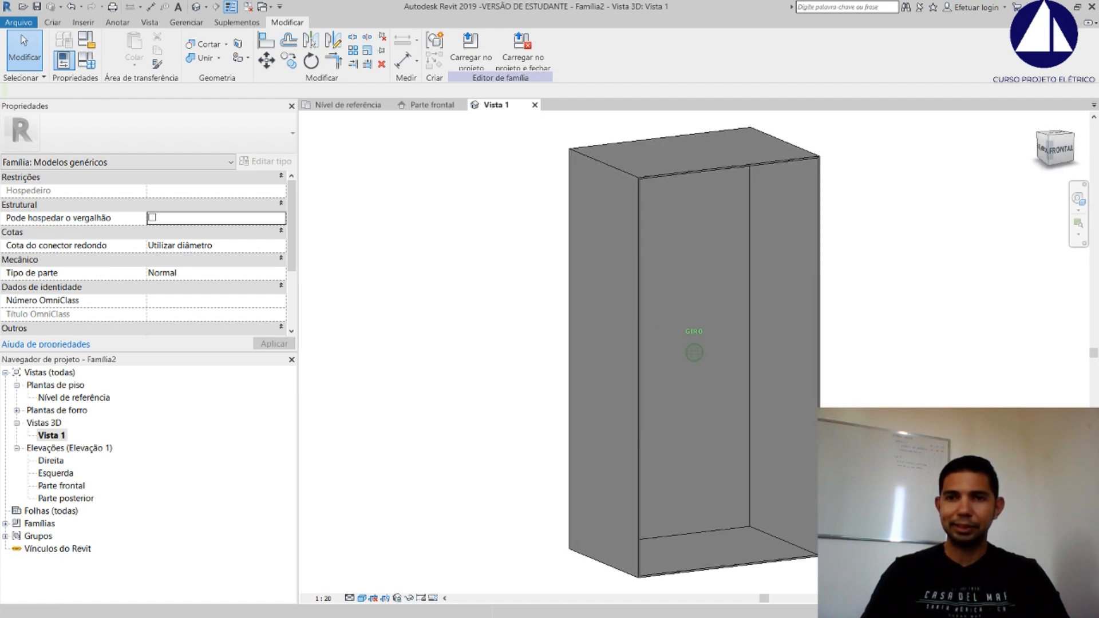
{"action": "middle_click_drag", "start_coordinate": [888, 285], "coordinate": [780, 281]}
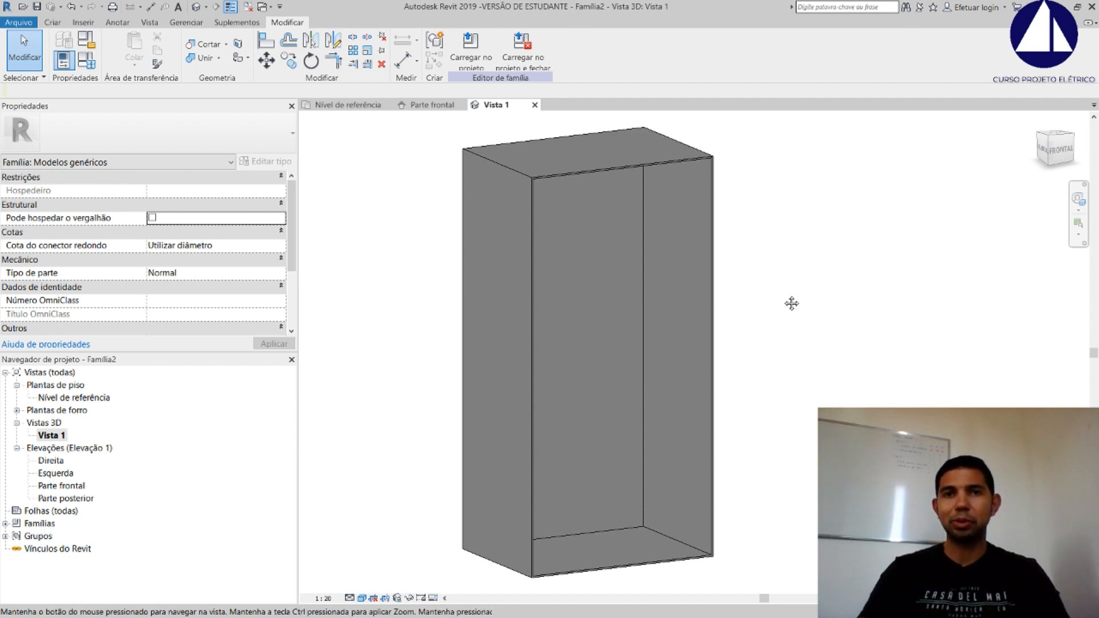
{"action": "mouse_move", "coordinate": [791, 304]}
{"action": "middle_mouse_down", "text": "shift"}
{"action": "mouse_move", "coordinate": [615, 296]}
{"action": "mouse_move", "coordinate": [827, 304]}
{"action": "mouse_move", "coordinate": [599, 304]}
{"action": "mouse_move", "coordinate": [675, 286]}
{"action": "mouse_move", "coordinate": [743, 243]}
{"action": "mouse_move", "coordinate": [774, 291]}
{"action": "middle_mouse_up", "text": "shift"}
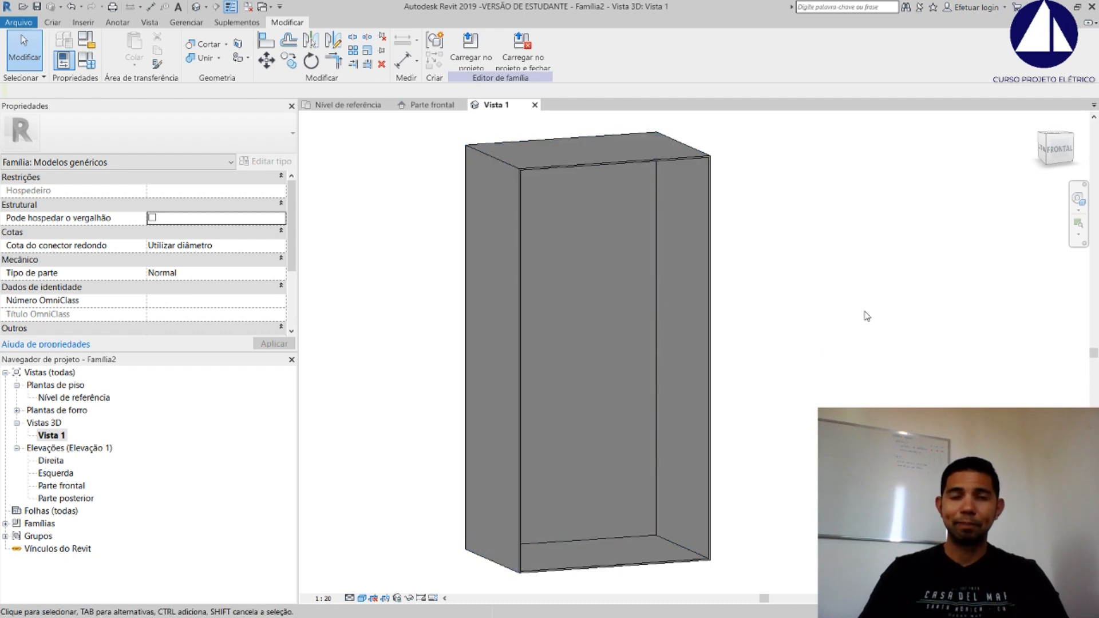
Select the outer frame extrusion to examine its extent and extrusion properties, and clear the selection
{"action": "left_click", "coordinate": [574, 166]}
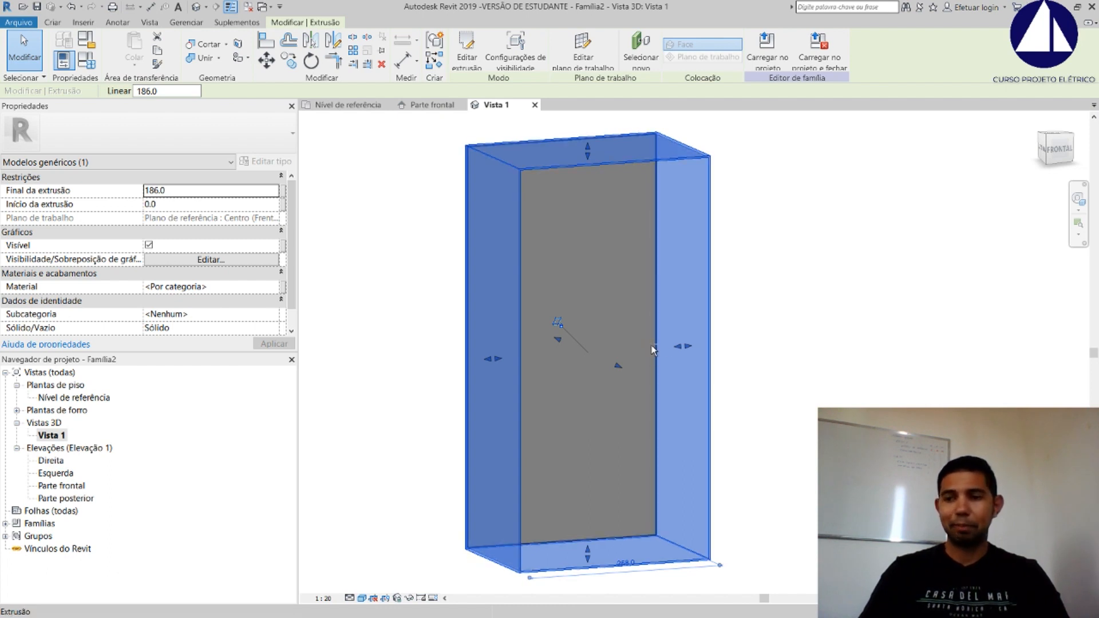
{"action": "mouse_move", "coordinate": [654, 351]}
{"action": "middle_mouse_down", "text": "shift"}
{"action": "mouse_move", "coordinate": [330, 339]}
{"action": "mouse_move", "coordinate": [712, 346]}
{"action": "mouse_move", "coordinate": [490, 337]}
{"action": "mouse_move", "coordinate": [662, 350]}
{"action": "middle_mouse_up", "text": "shift"}
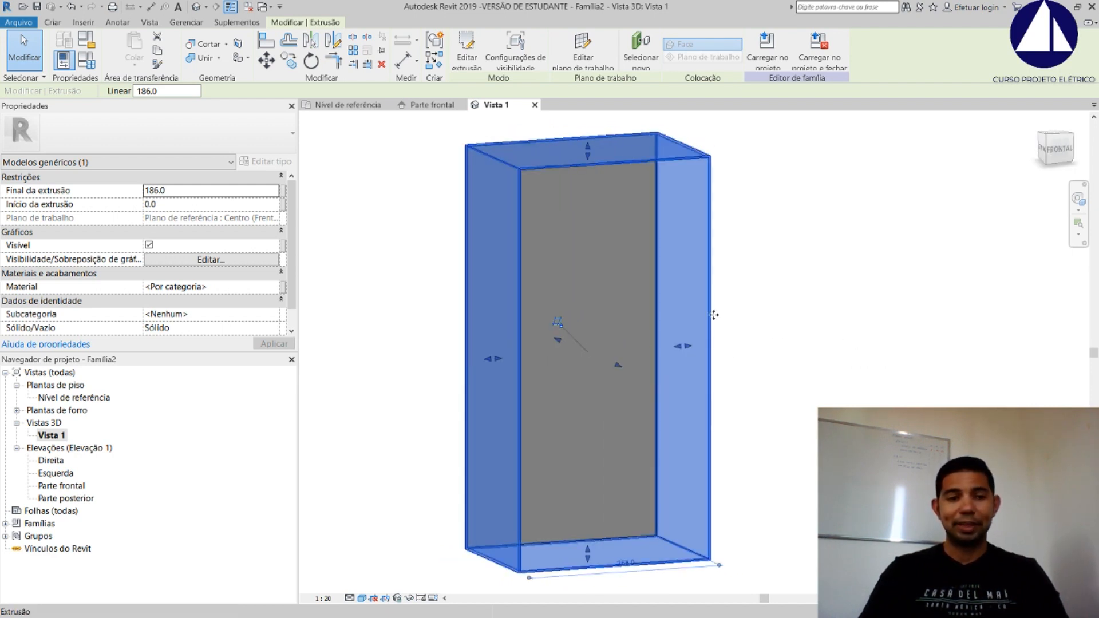
{"action": "key", "text": "Escape"}
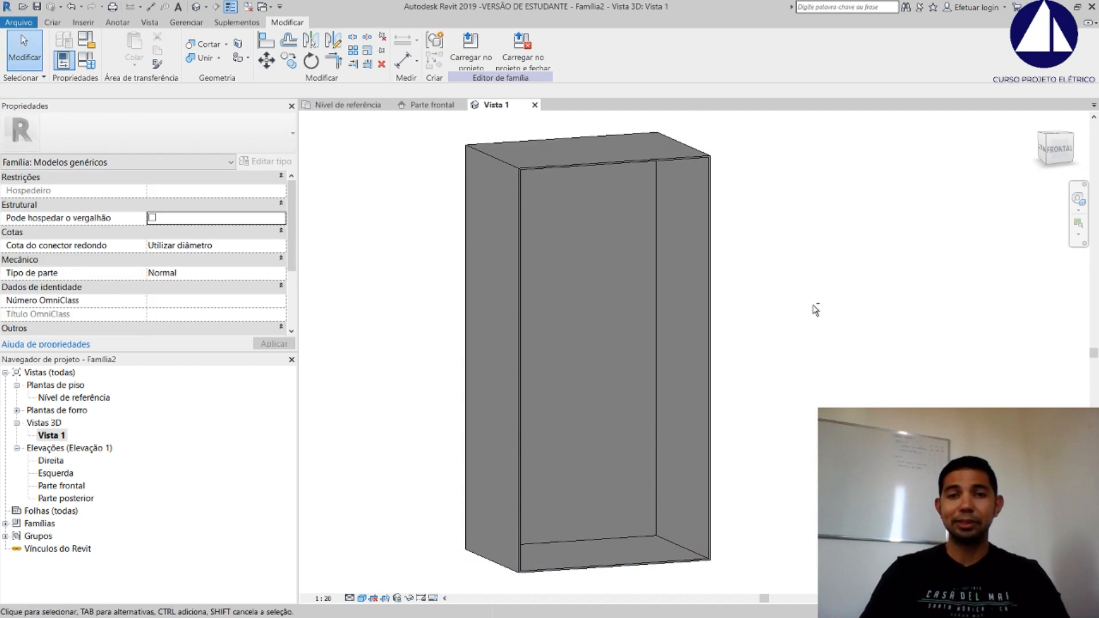
{"action": "mouse_move", "coordinate": [815, 309]}
{"action": "middle_mouse_down", "text": "shift"}
{"action": "mouse_move", "coordinate": [801, 329]}
{"action": "mouse_move", "coordinate": [762, 321]}
{"action": "mouse_move", "coordinate": [733, 286]}
{"action": "mouse_move", "coordinate": [874, 378]}
{"action": "mouse_move", "coordinate": [741, 496]}
{"action": "mouse_move", "coordinate": [754, 299]}
{"action": "mouse_move", "coordinate": [835, 309]}
{"action": "mouse_move", "coordinate": [823, 307]}
{"action": "middle_mouse_up", "text": "shift"}
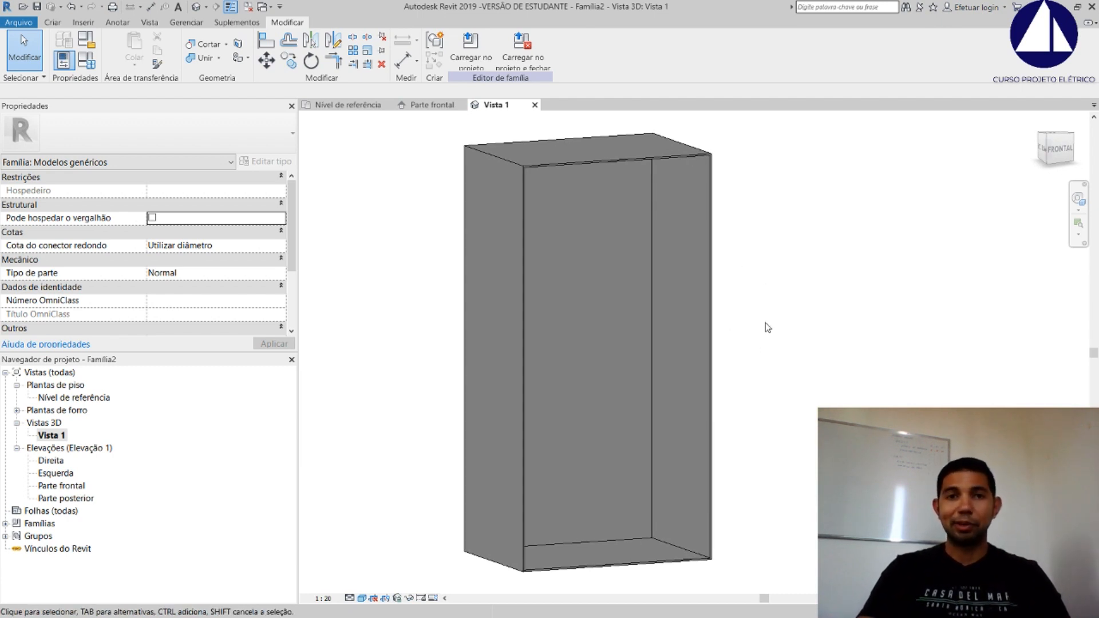
Show the active work plane in the 3D view and examine its position from behind and in front of the box
{"action": "left_click", "coordinate": [55, 23]}
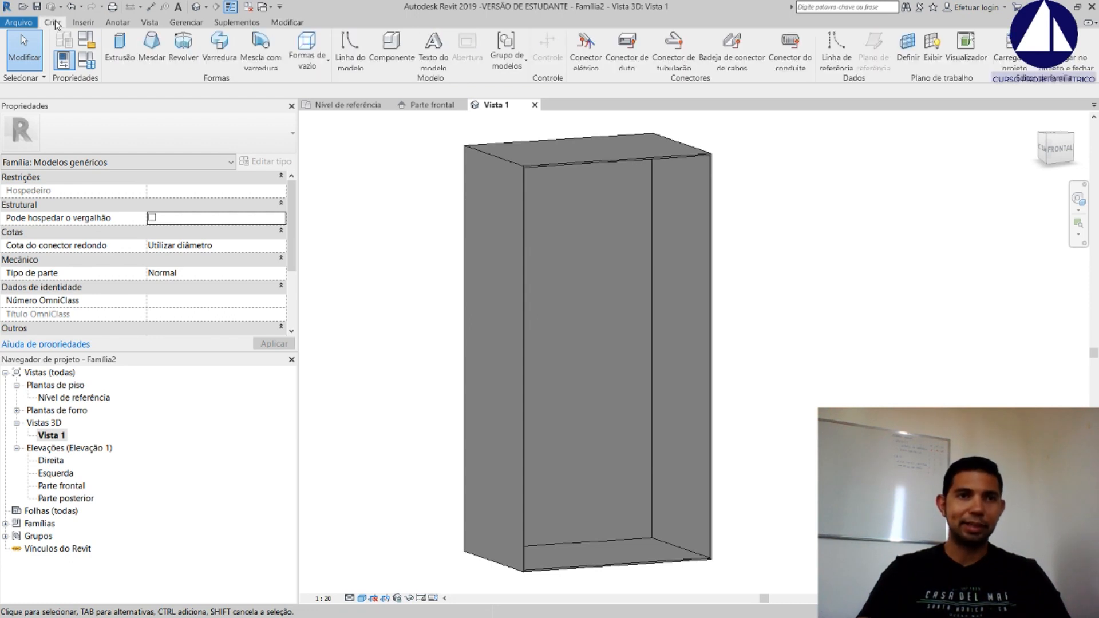
{"action": "left_click", "coordinate": [934, 52]}
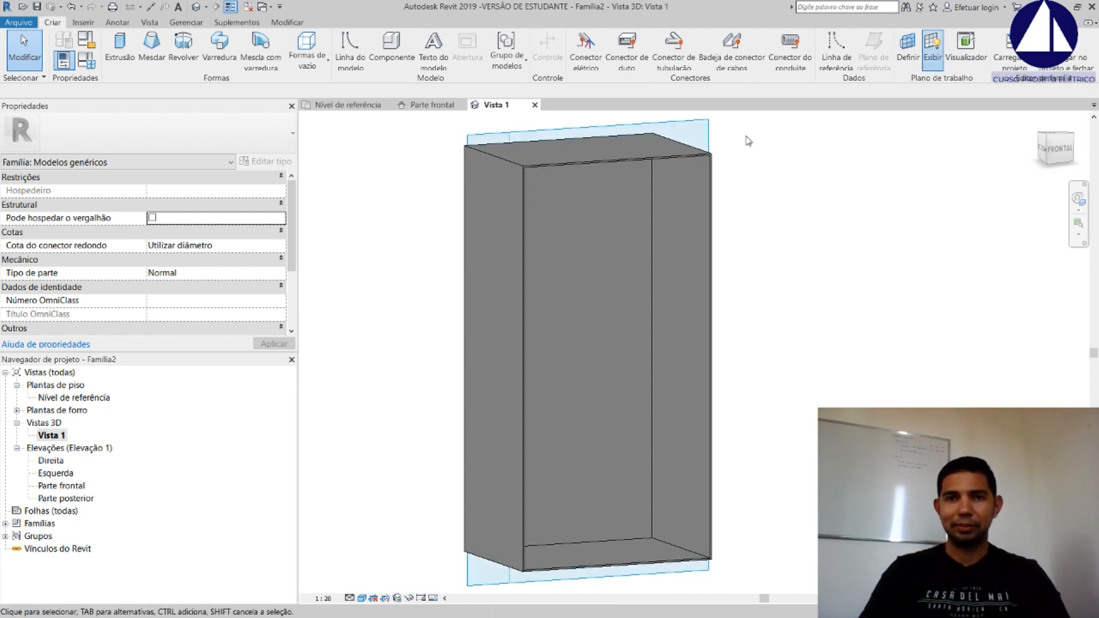
{"action": "middle_click_drag", "start_coordinate": [662, 212], "coordinate": [781, 243], "text": "shift"}
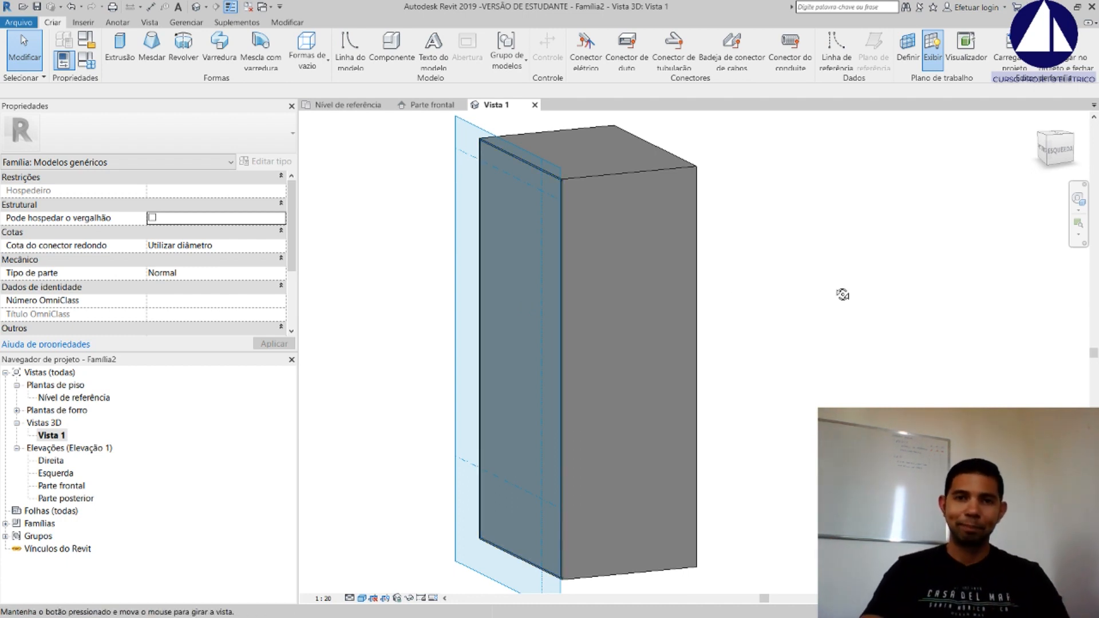
{"action": "middle_click_drag", "start_coordinate": [773, 294], "coordinate": [664, 303], "text": "shift"}
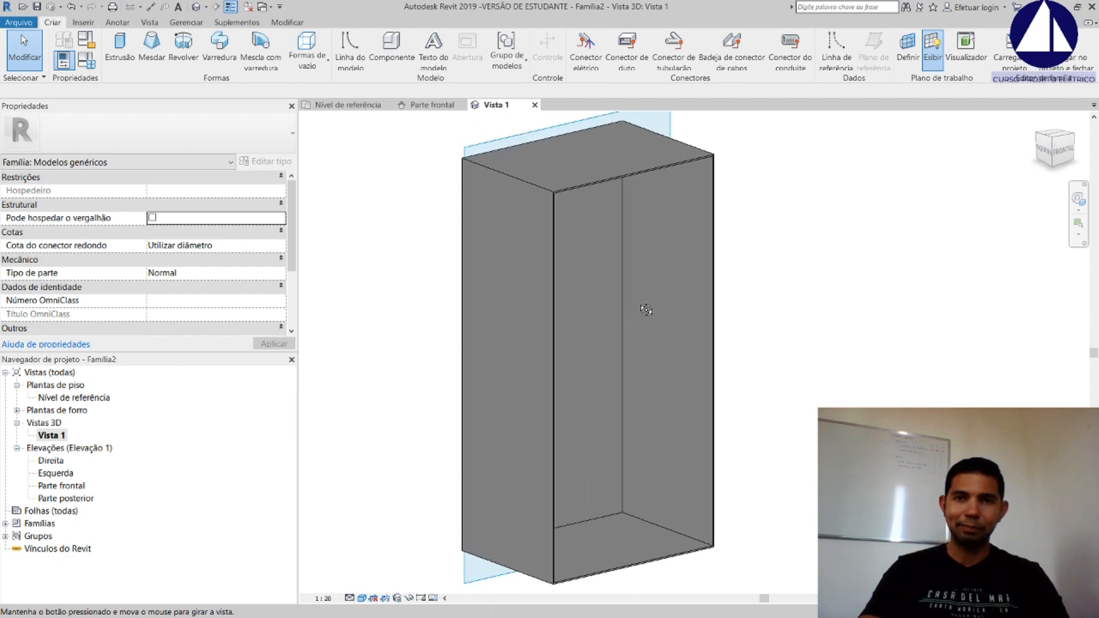
Define a new work plane by picking the front face of the outer frame at the box's open side
{"action": "left_click", "coordinate": [910, 49]}
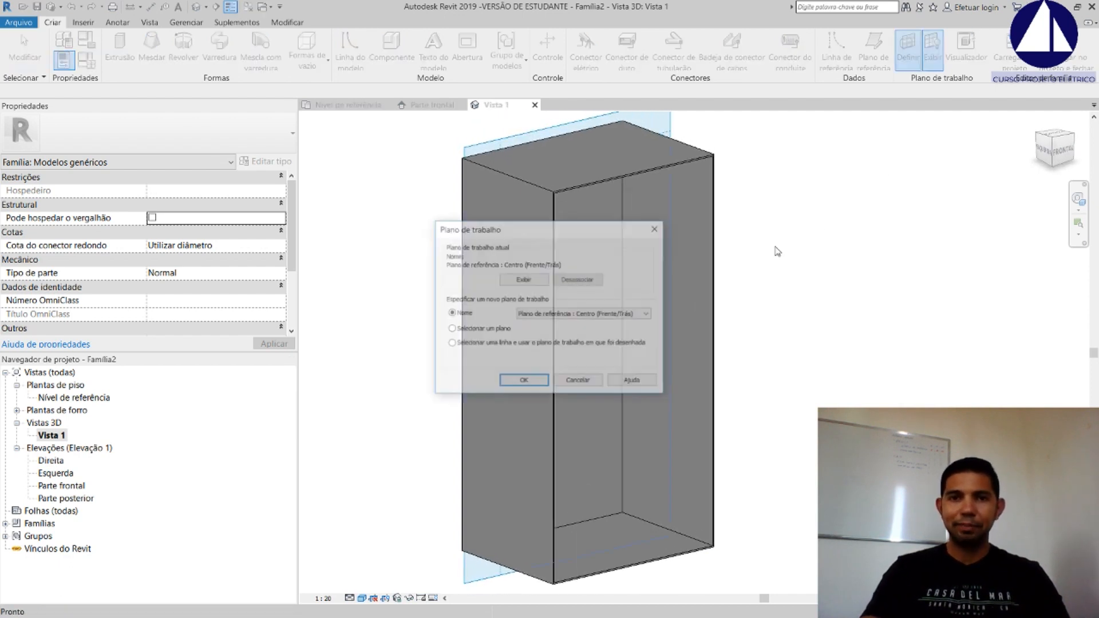
{"action": "left_click", "coordinate": [526, 382]}
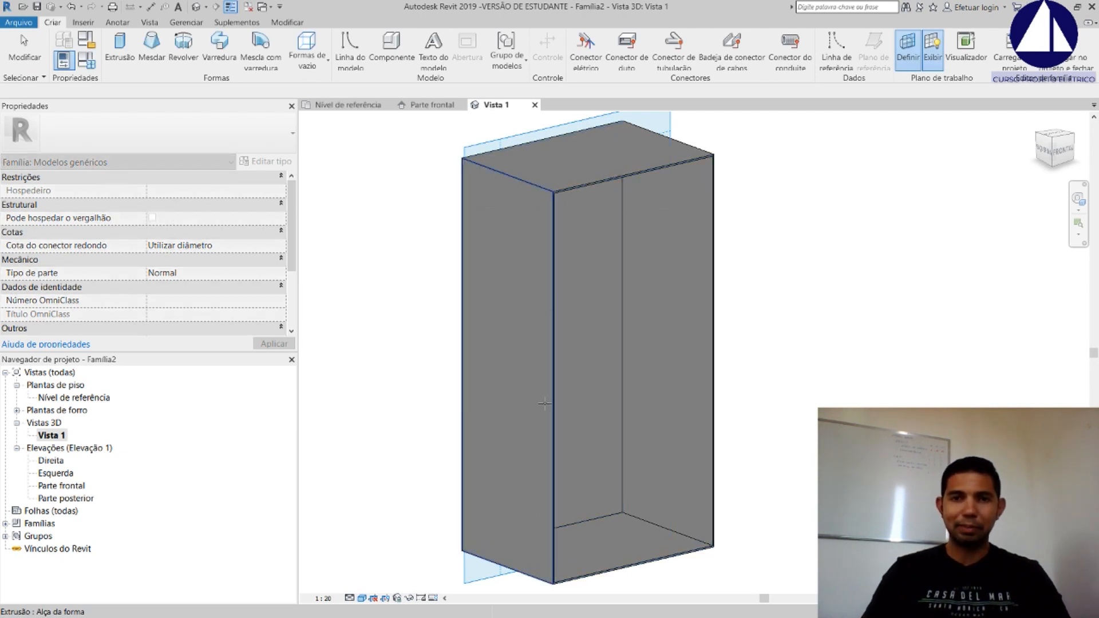
{"action": "scroll", "coordinate": [561, 192], "scroll_direction": "up", "scroll_amount": 5}
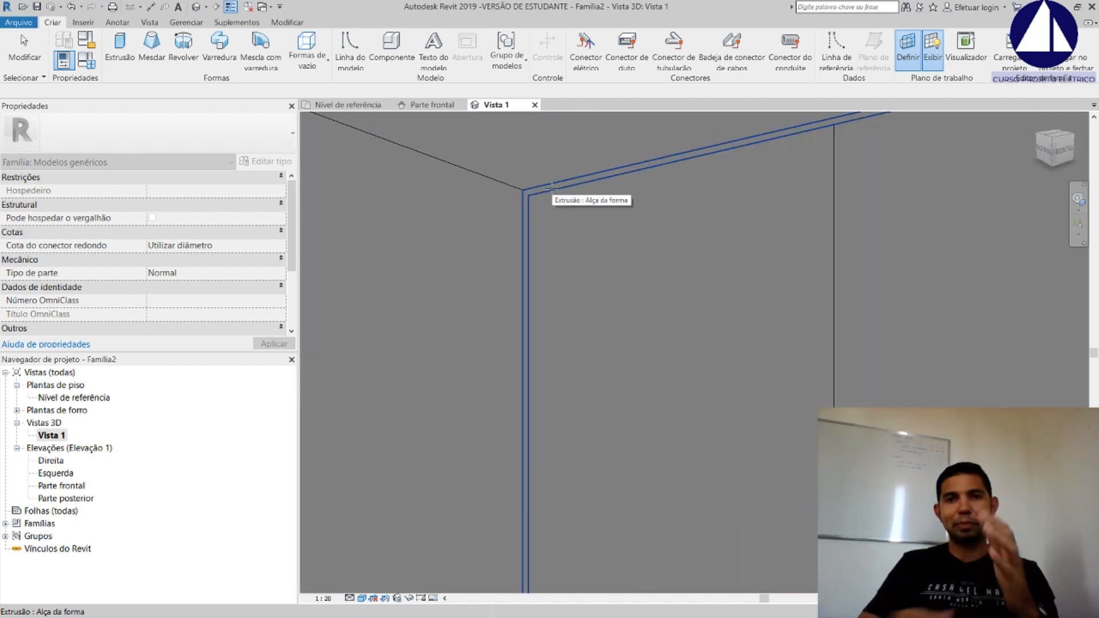
{"action": "left_click", "coordinate": [552, 187]}
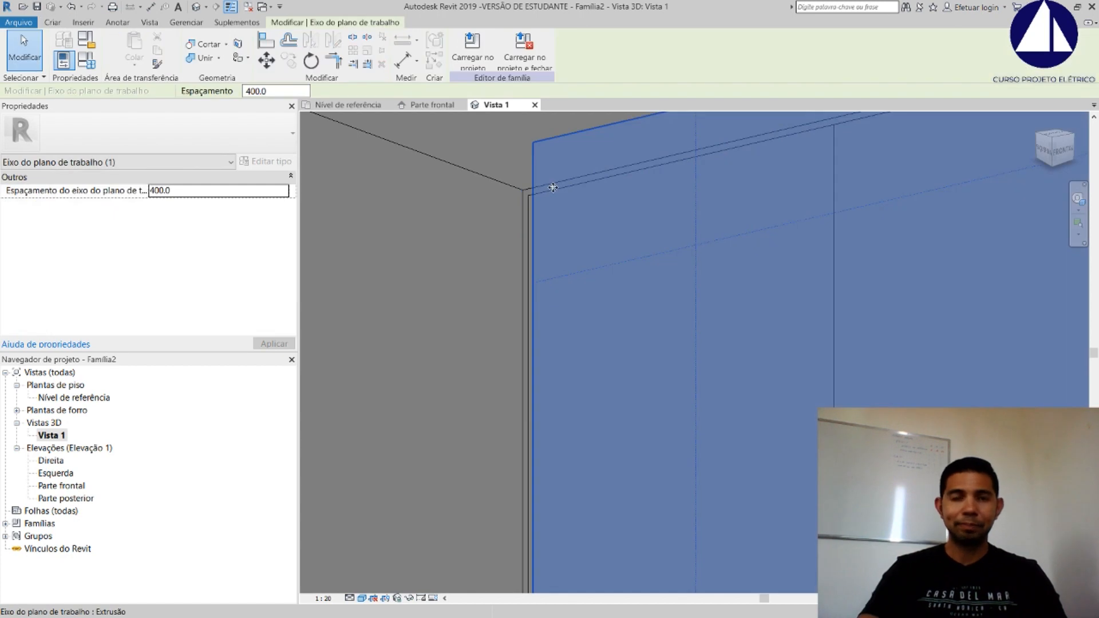
Inspect the new work plane across the box's open front, deselect its grid, and hide the work plane display
{"action": "scroll", "coordinate": [553, 187], "scroll_direction": "down", "scroll_amount": 5}
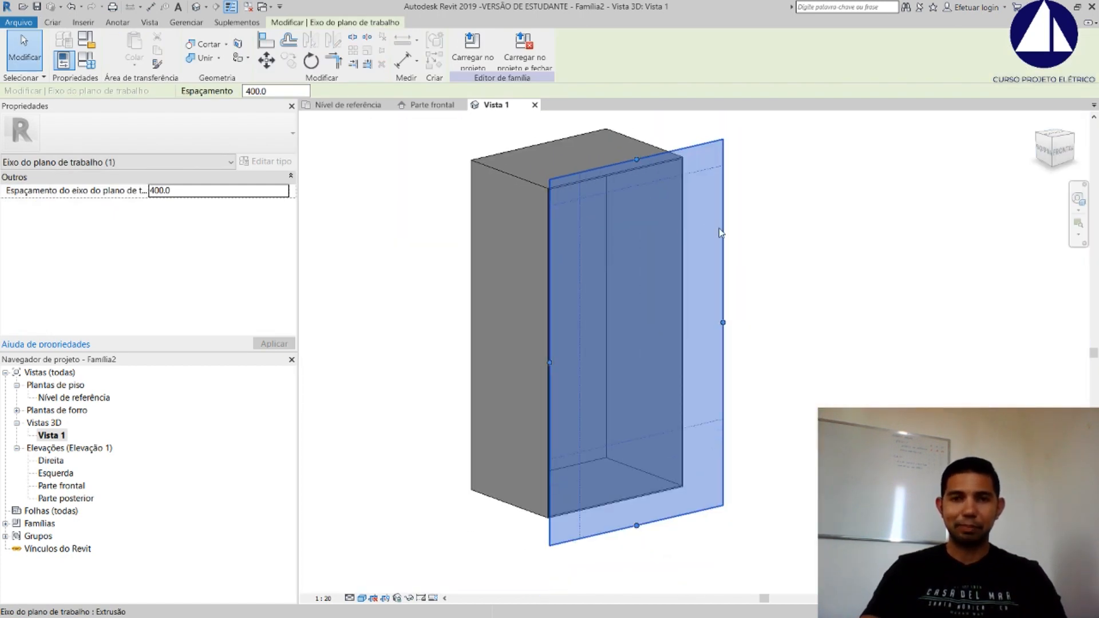
{"action": "left_click", "coordinate": [753, 239]}
{"action": "middle_click_drag", "start_coordinate": [813, 223], "coordinate": [630, 160], "text": "shift"}
{"action": "left_click", "coordinate": [62, 22]}
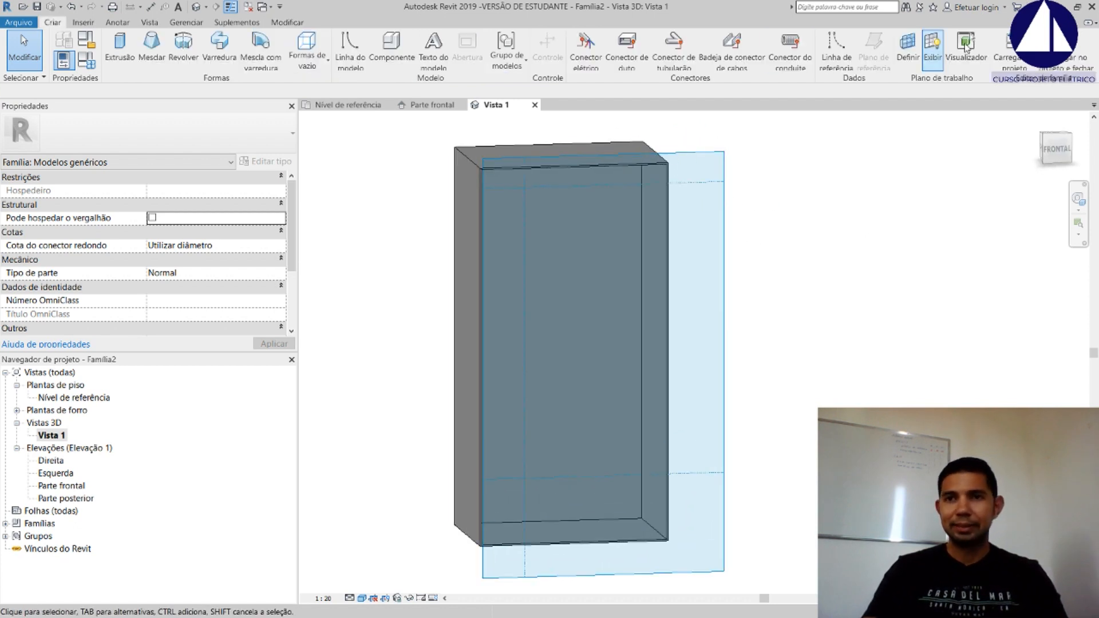
{"action": "left_click", "coordinate": [936, 55]}
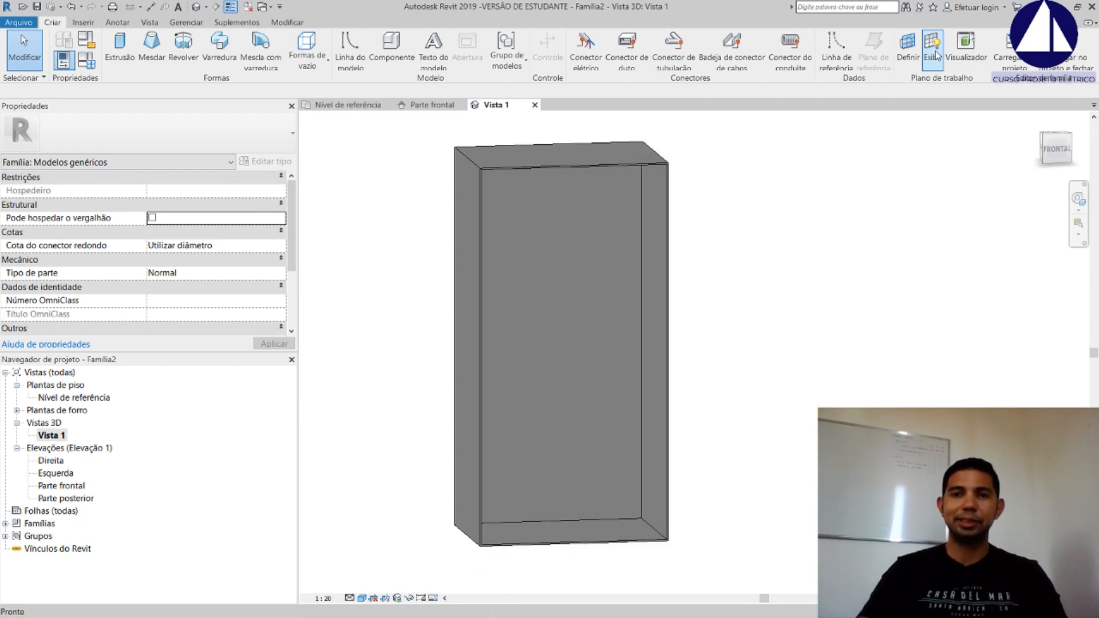
Start an extrusion on the box's front plane, picking the outer frame's inner top and left edges as sketch lines
{"action": "left_click", "coordinate": [1058, 151]}
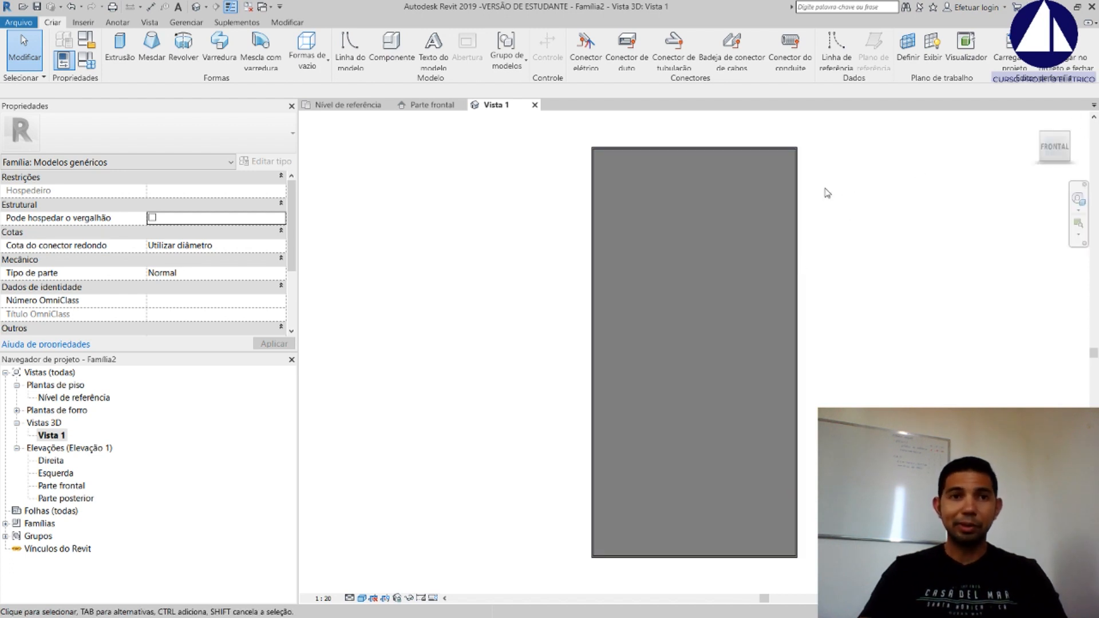
{"action": "left_click", "coordinate": [119, 49]}
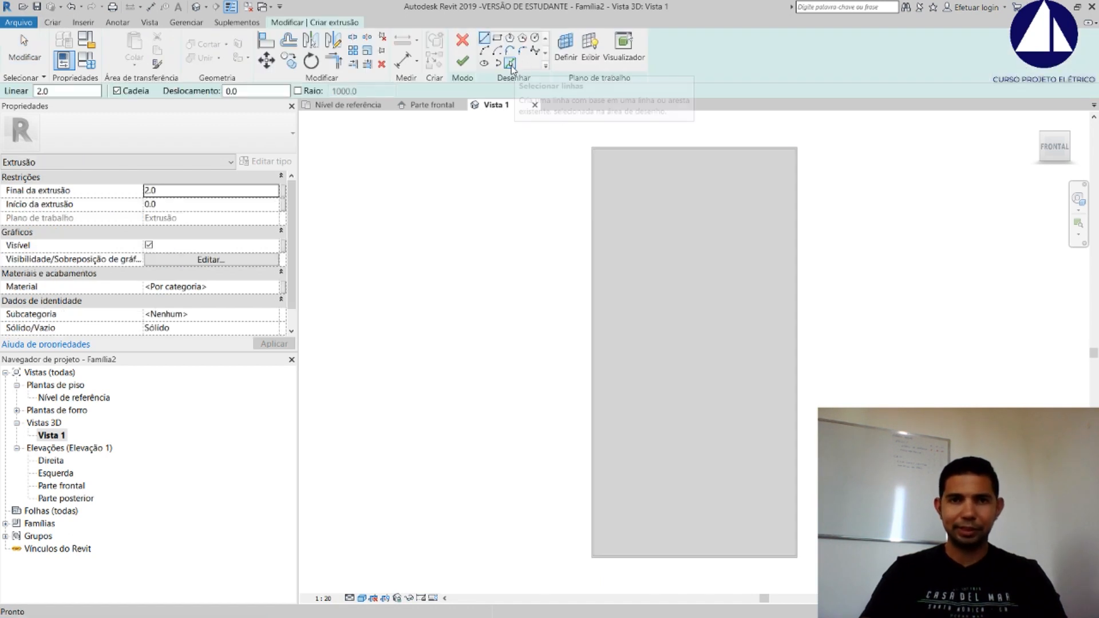
{"action": "left_click", "coordinate": [510, 63]}
{"action": "scroll", "coordinate": [731, 148], "scroll_direction": "up", "scroll_amount": 4}
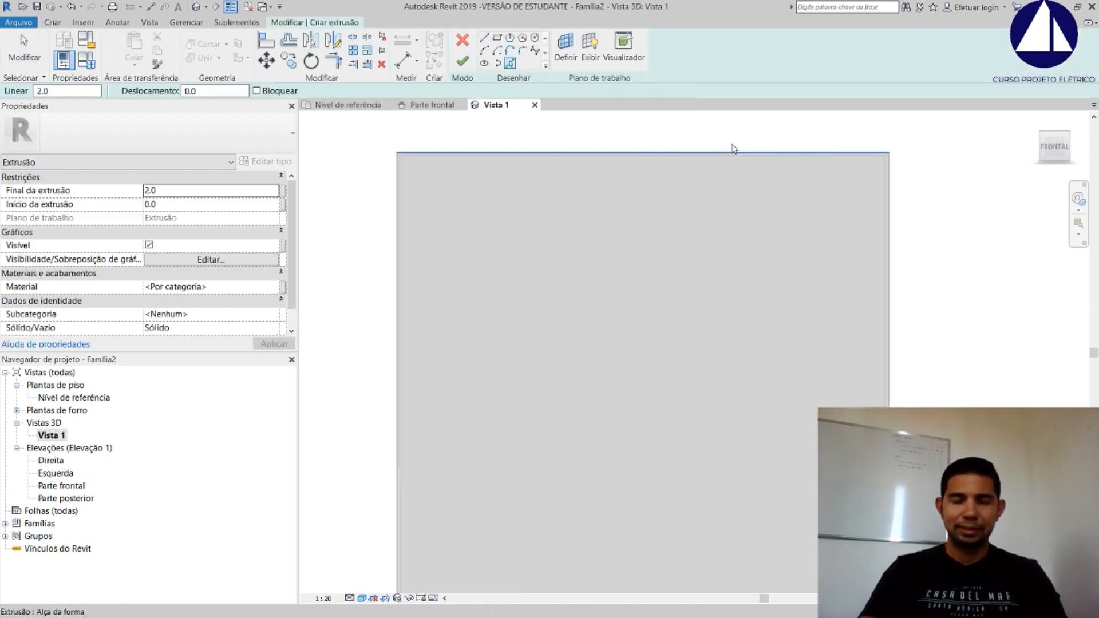
{"action": "scroll", "coordinate": [376, 148], "scroll_direction": "up", "scroll_amount": 3}
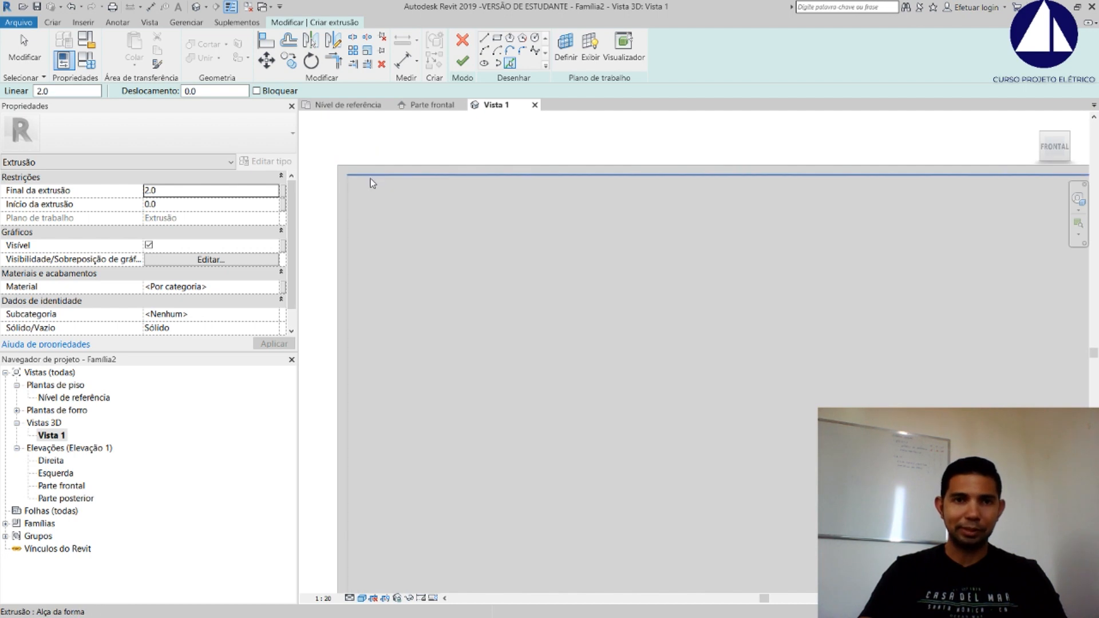
{"action": "left_click", "coordinate": [369, 177]}
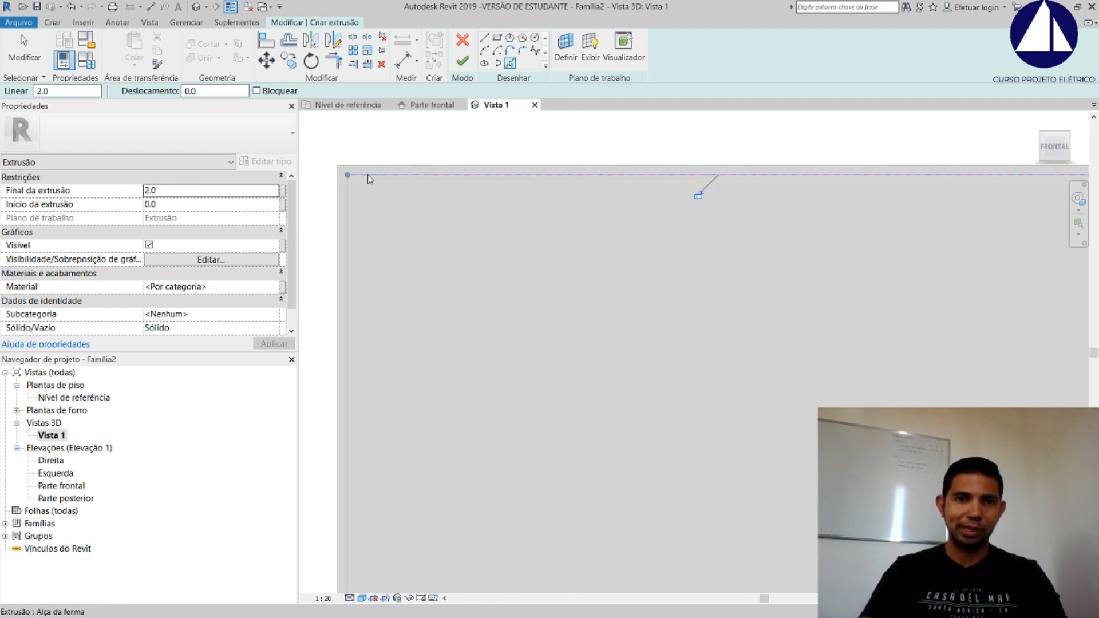
{"action": "left_click", "coordinate": [349, 197]}
Pick the frame's inner right and bottom edges to complete the cover's rectangular sketch, and end line picking
{"action": "scroll", "coordinate": [361, 199], "scroll_direction": "down", "scroll_amount": 3}
{"action": "scroll", "coordinate": [763, 188], "scroll_direction": "down", "scroll_amount": 1}
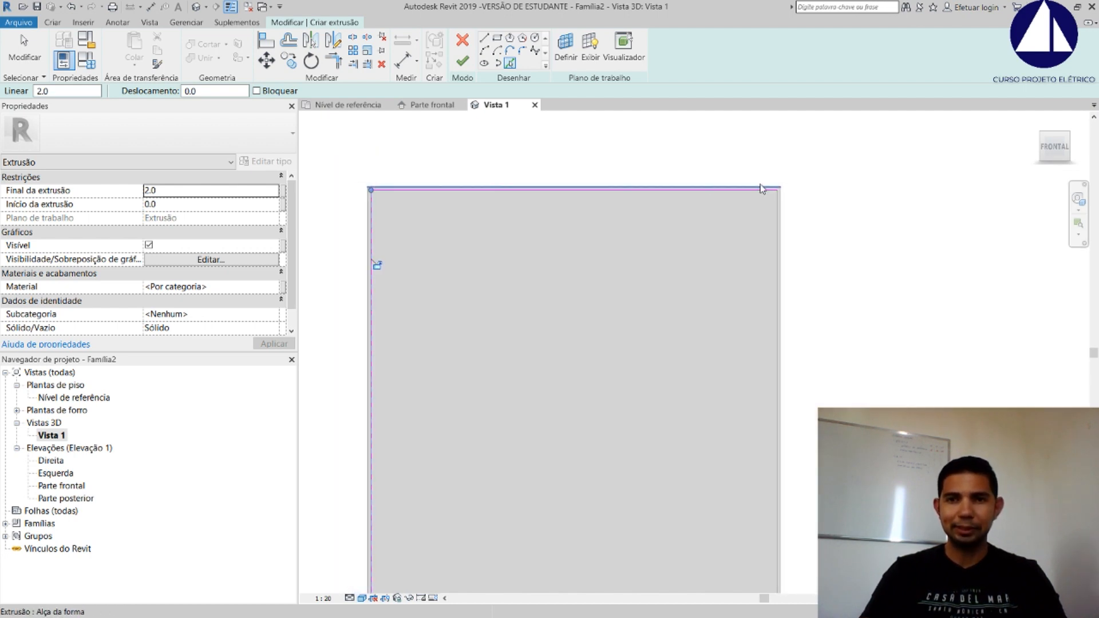
{"action": "scroll", "coordinate": [767, 192], "scroll_direction": "up", "scroll_amount": 2}
{"action": "left_click", "coordinate": [792, 204]}
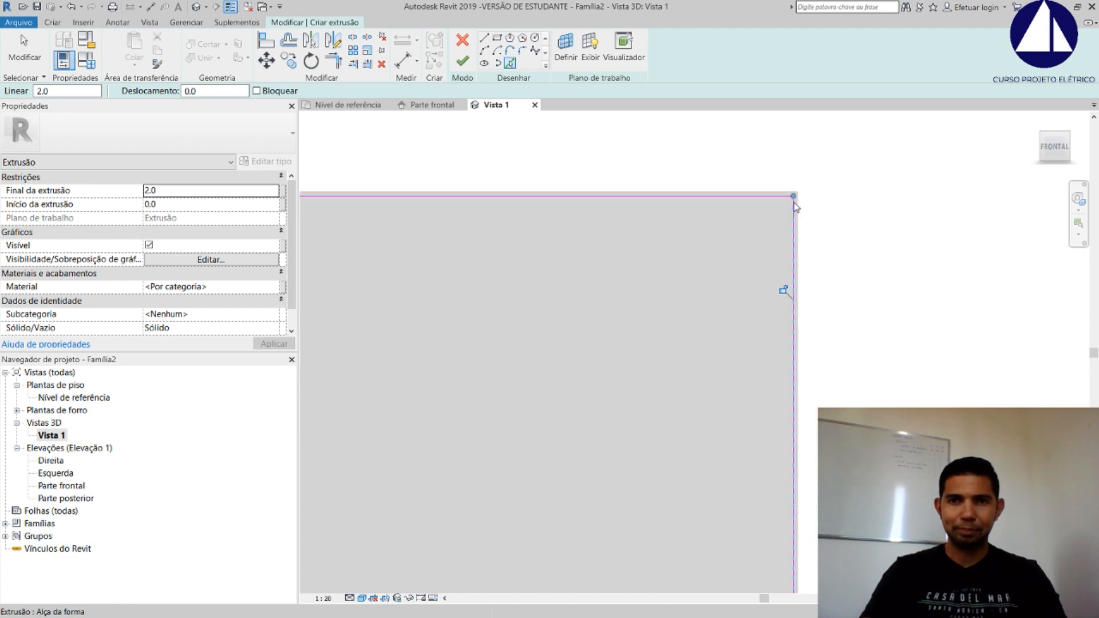
{"action": "scroll", "coordinate": [795, 206], "scroll_direction": "down", "scroll_amount": 2}
{"action": "scroll", "coordinate": [795, 206], "scroll_direction": "down", "scroll_amount": 3}
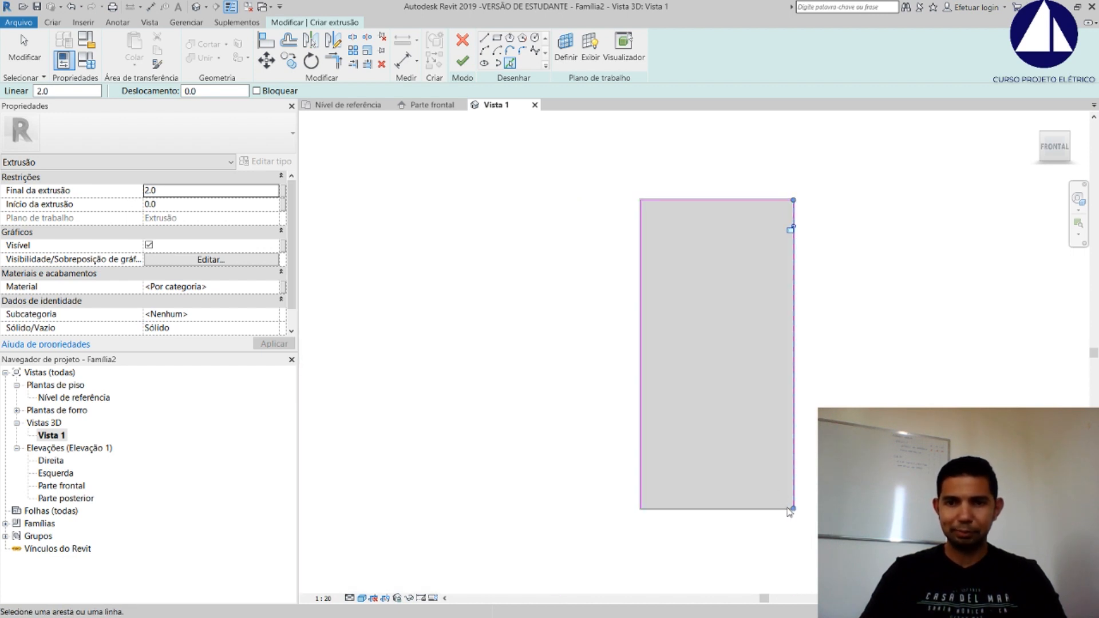
{"action": "scroll", "coordinate": [789, 512], "scroll_direction": "up", "scroll_amount": 3}
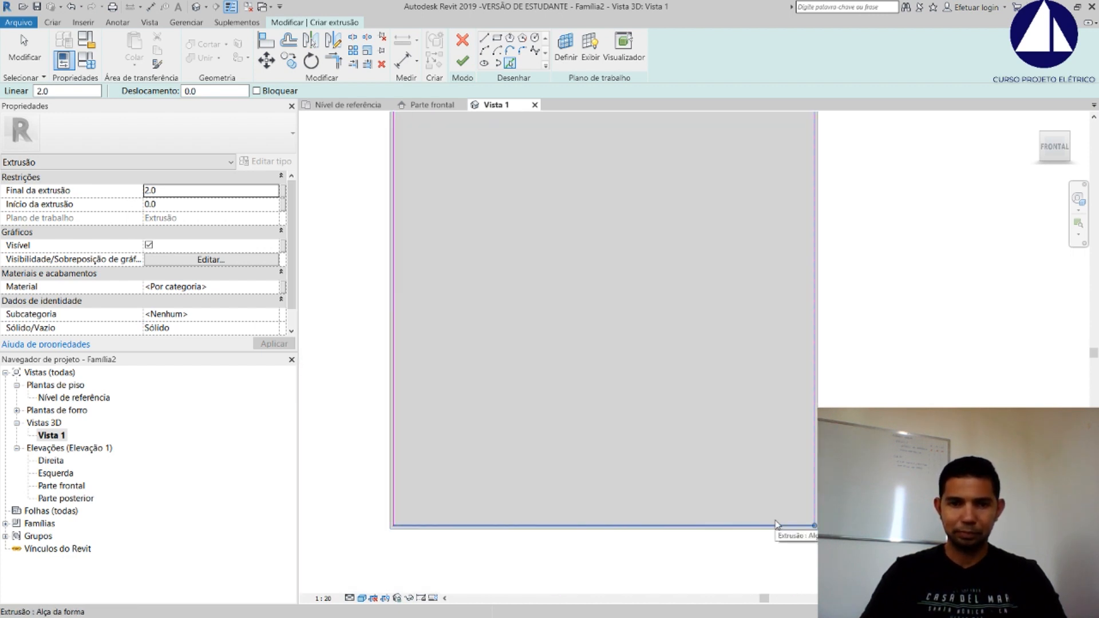
{"action": "left_click", "coordinate": [776, 525]}
{"action": "key", "text": "Escape"}
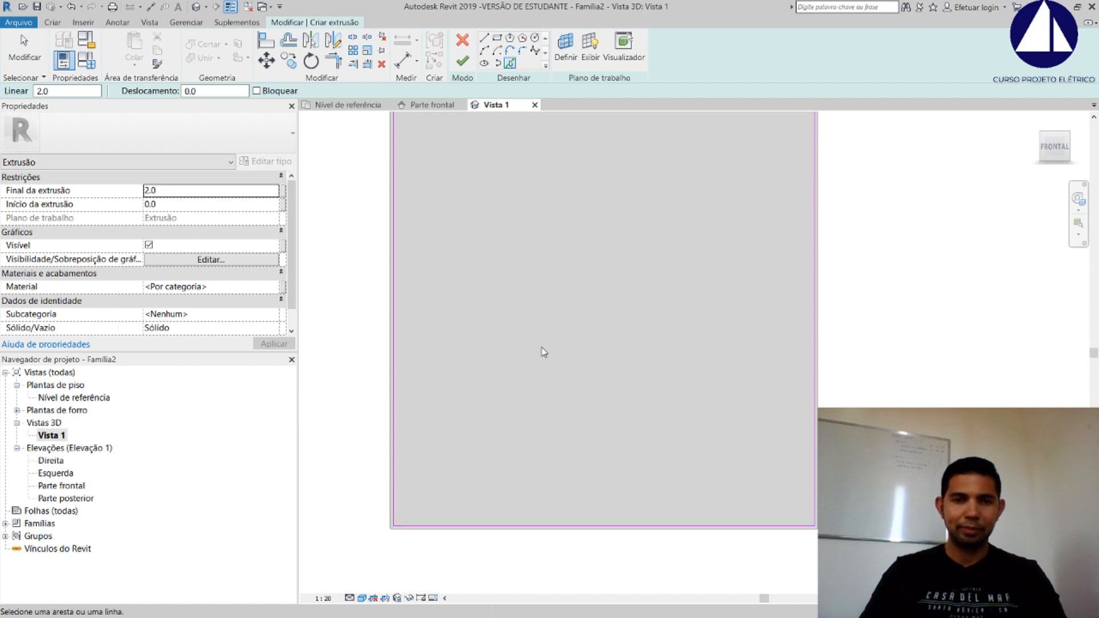
Finish the sketch as a front cover extrusion with its start at 0.0 and end at 2.0
{"action": "scroll", "coordinate": [535, 341], "scroll_direction": "down", "scroll_amount": 2}
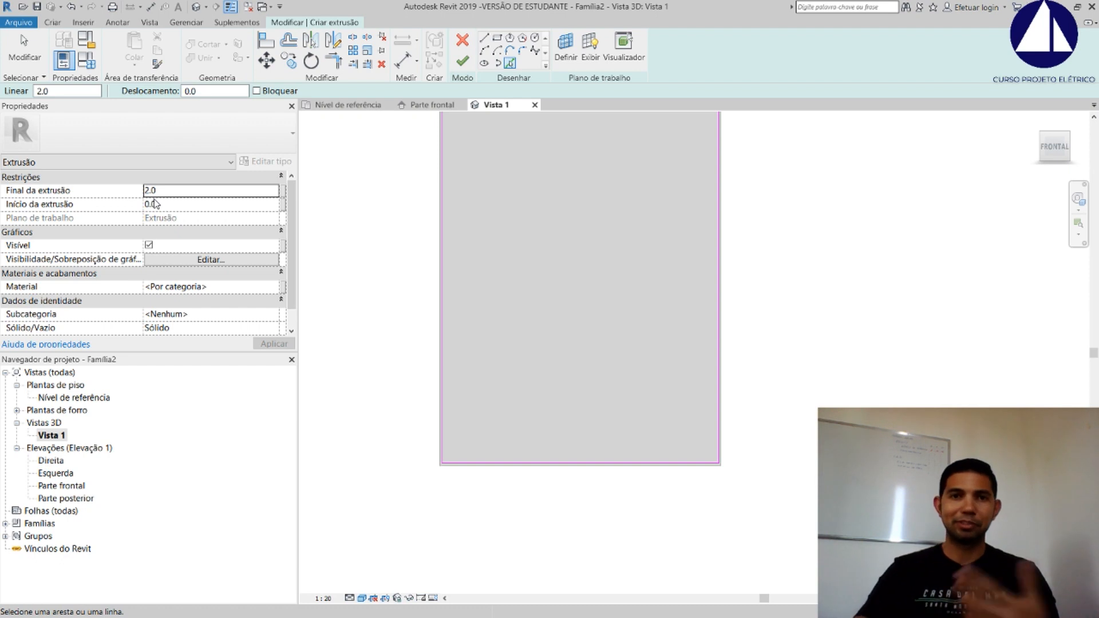
{"action": "left_click", "coordinate": [463, 61]}
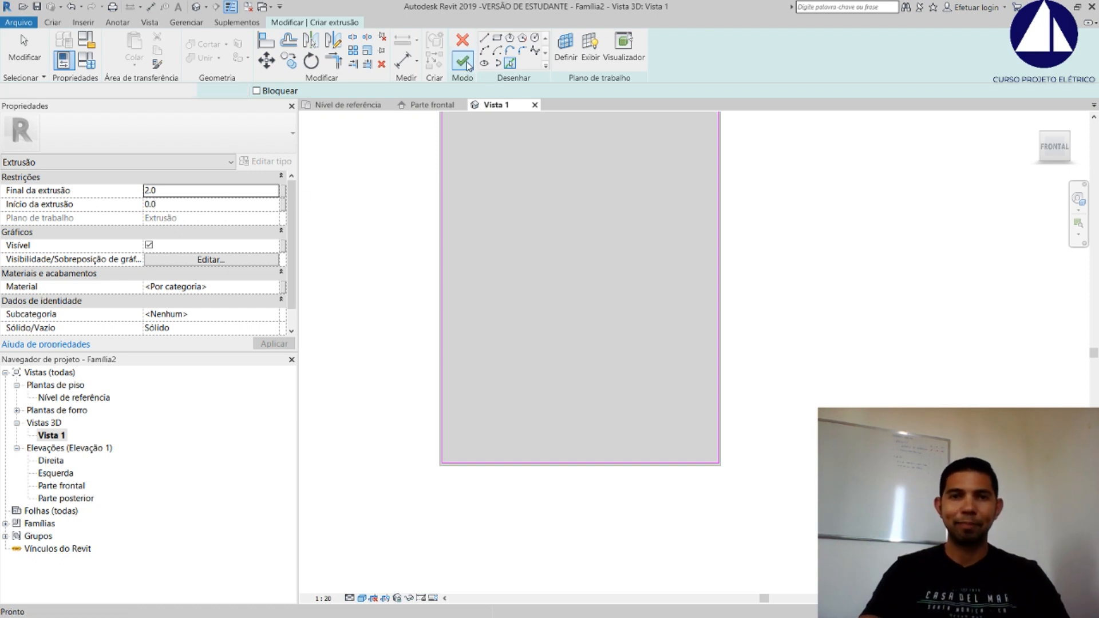
{"action": "key", "text": "Escape"}
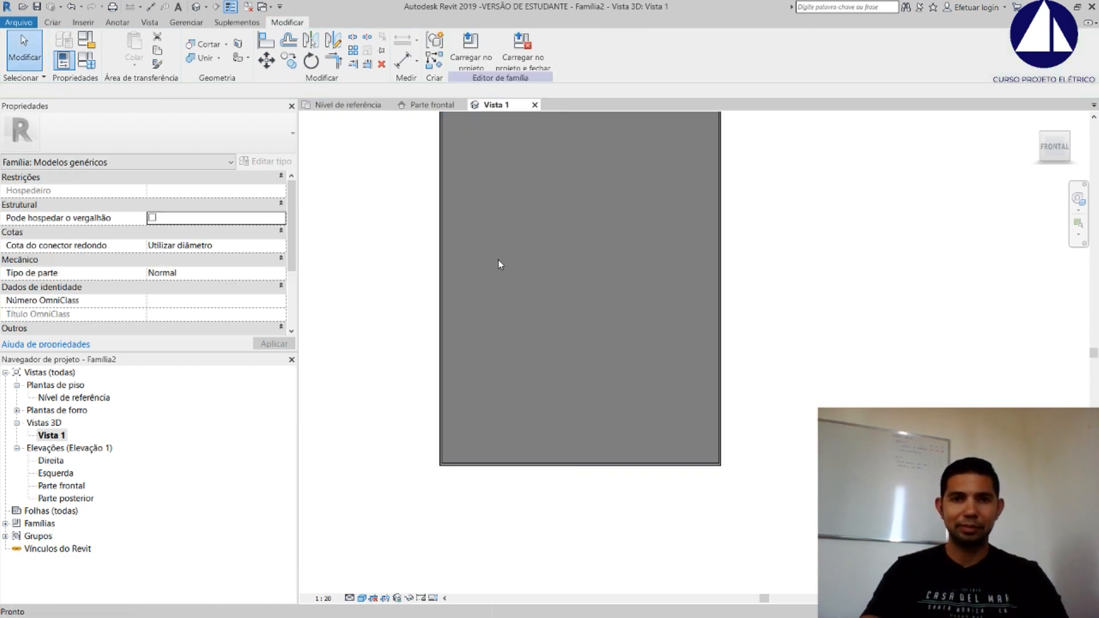
{"action": "middle_click_drag", "start_coordinate": [516, 280], "coordinate": [497, 412]}
{"action": "scroll", "coordinate": [490, 415], "scroll_direction": "down", "scroll_amount": 4}
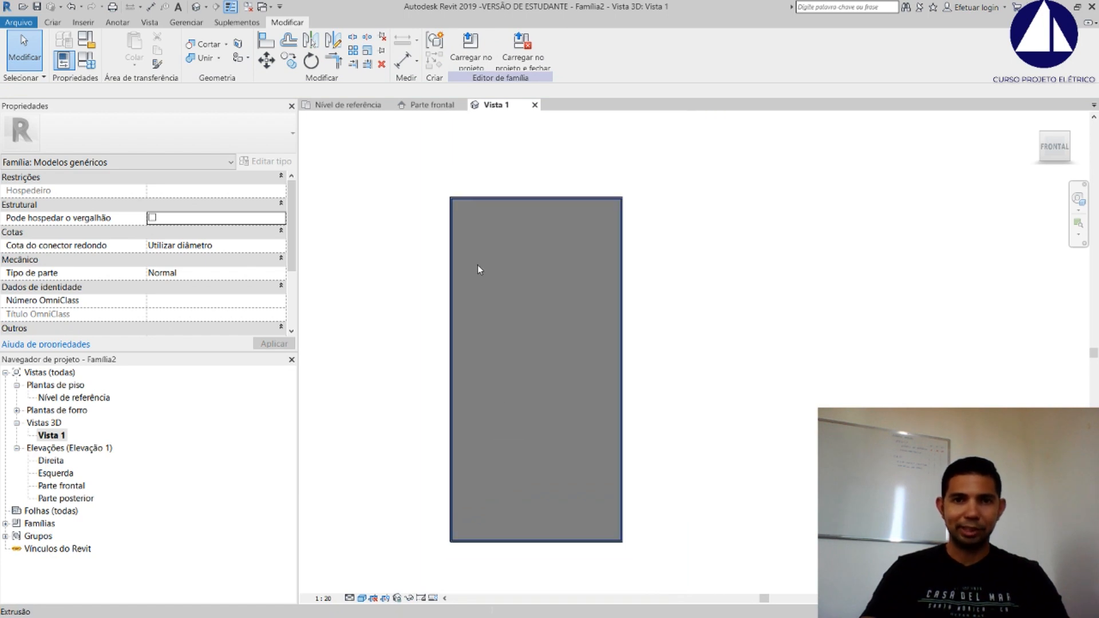
{"action": "middle_click_drag", "start_coordinate": [545, 304], "coordinate": [518, 262], "text": "shift"}
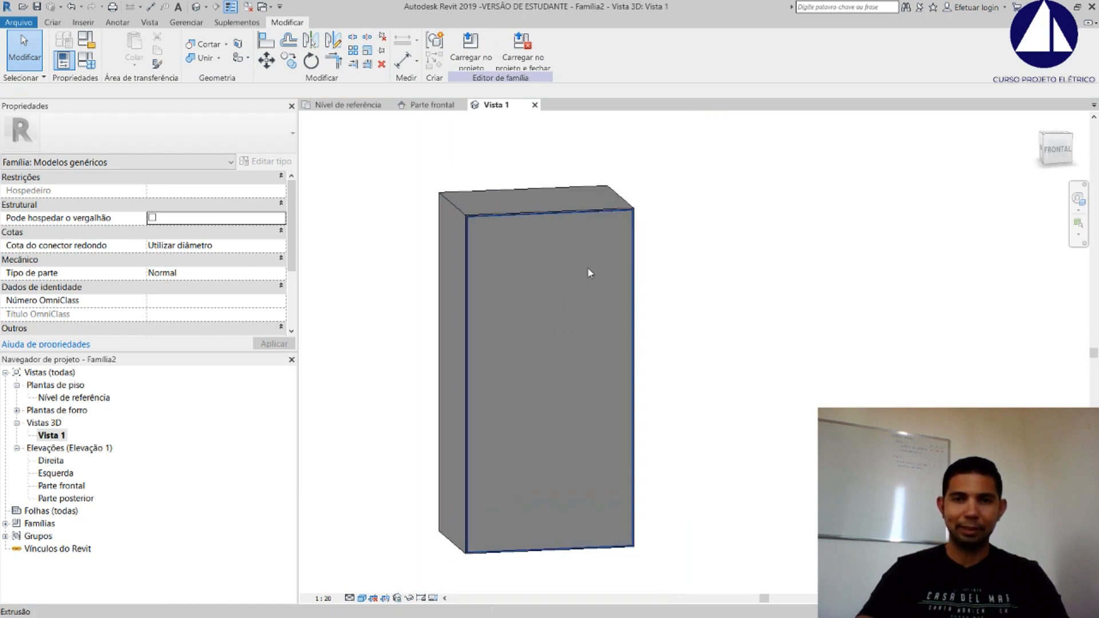
Select the front cover from the top view and set its extrusion end to -2.0, placing it inside the frame
{"action": "scroll", "coordinate": [589, 272], "scroll_direction": "up", "scroll_amount": 2}
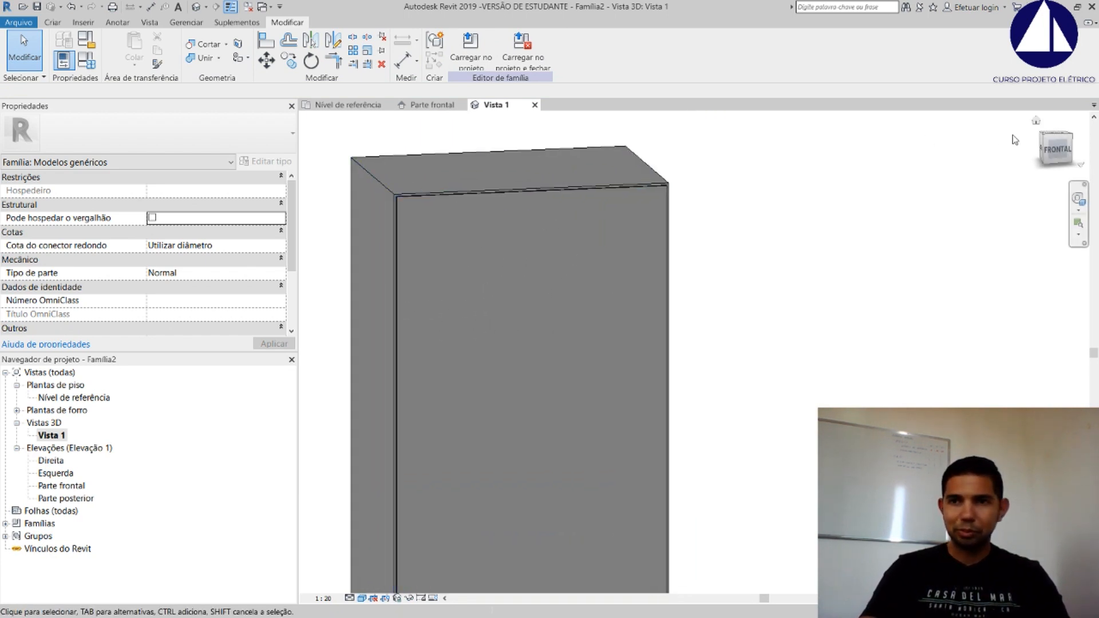
{"action": "left_click_drag", "start_coordinate": [1053, 150], "coordinate": [1055, 178]}
{"action": "left_click", "coordinate": [1054, 138]}
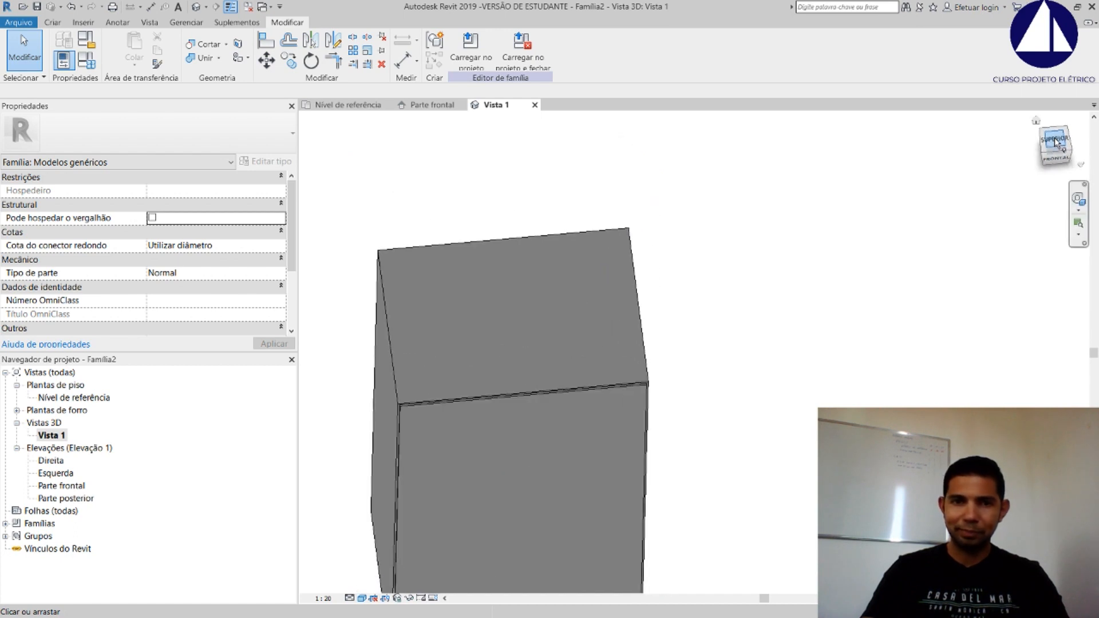
{"action": "scroll", "coordinate": [780, 376], "scroll_direction": "up", "scroll_amount": 2}
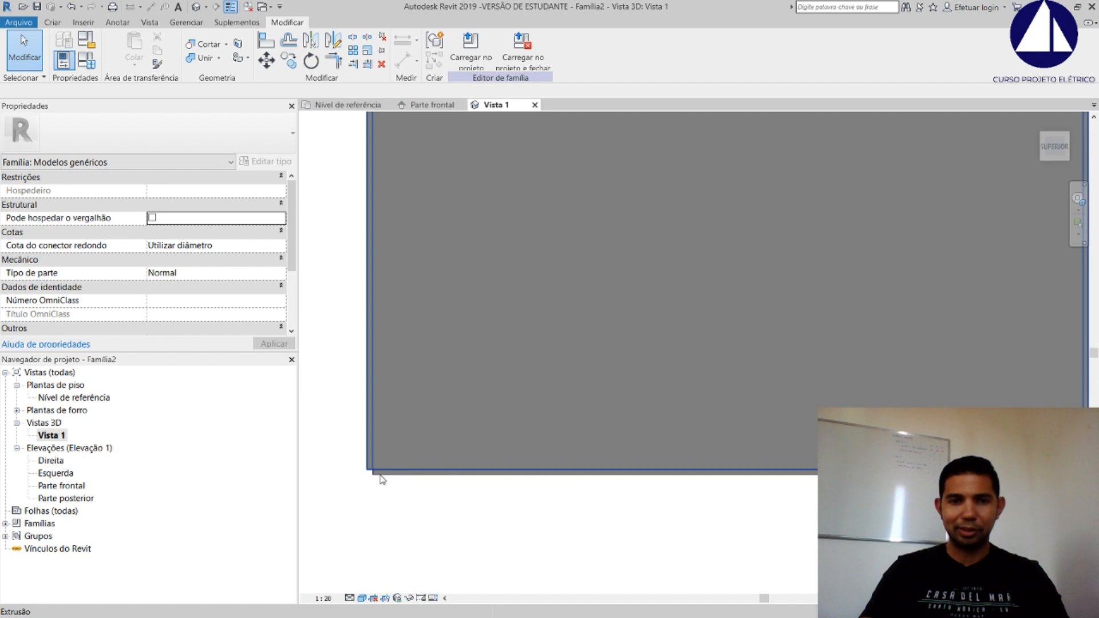
{"action": "scroll", "coordinate": [380, 480], "scroll_direction": "up", "scroll_amount": 2}
{"action": "left_click", "coordinate": [371, 476]}
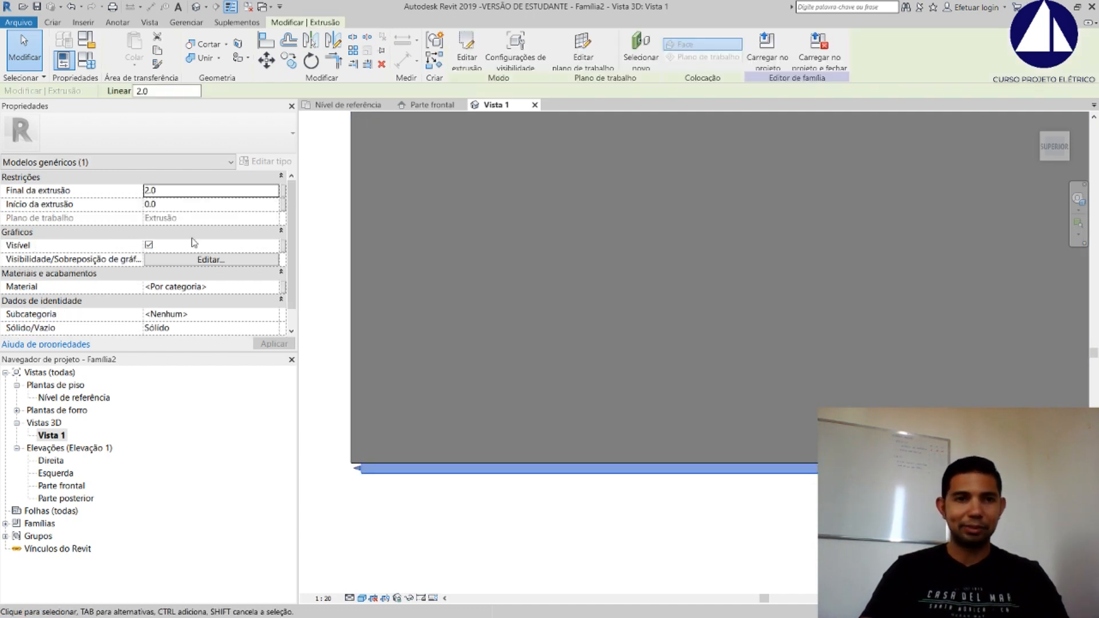
{"action": "left_click", "coordinate": [148, 207]}
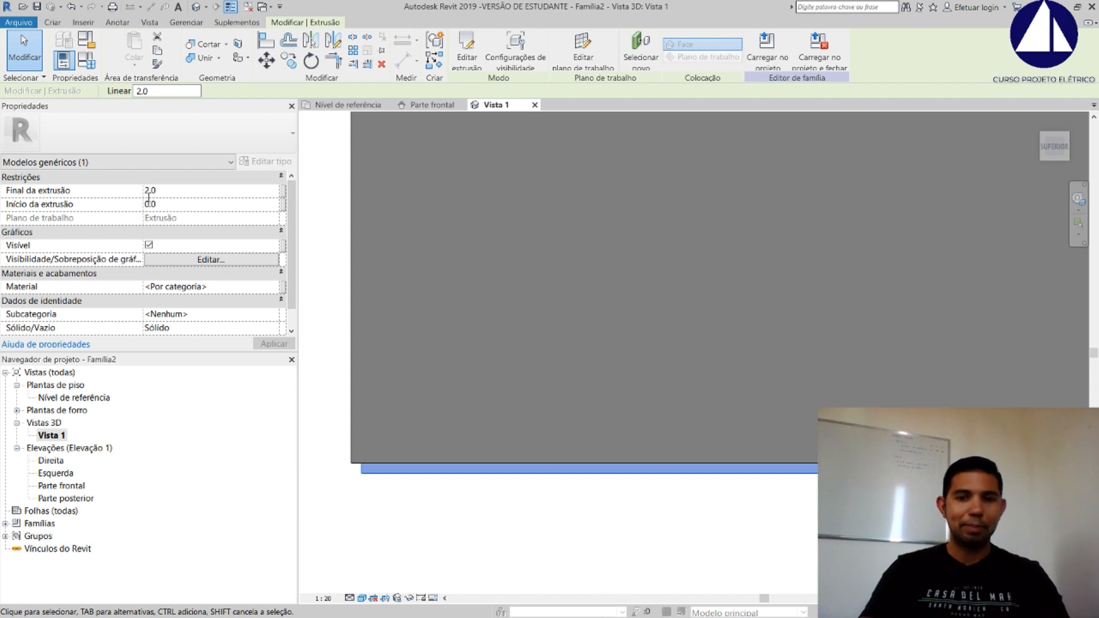
{"action": "left_click", "coordinate": [145, 191]}
{"action": "type", "text": "-"}
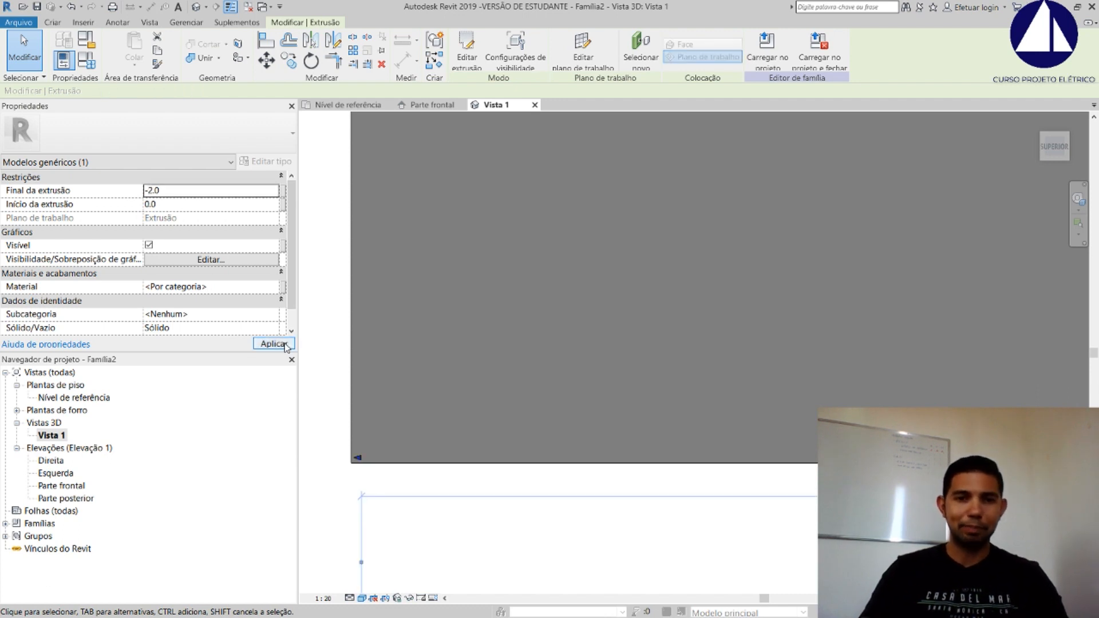
{"action": "key", "text": "Escape"}
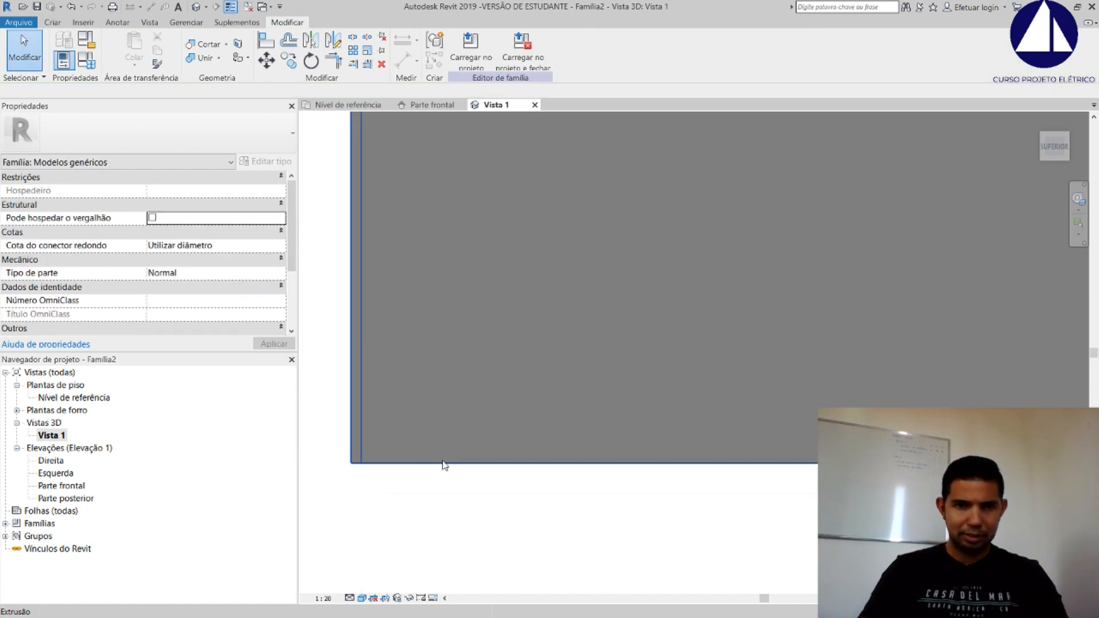
Examine how the front cover sits inside the outer frame, selecting it to check its edges and viewing the whole box
{"action": "middle_click_drag", "start_coordinate": [393, 466], "coordinate": [393, 368], "text": "shift"}
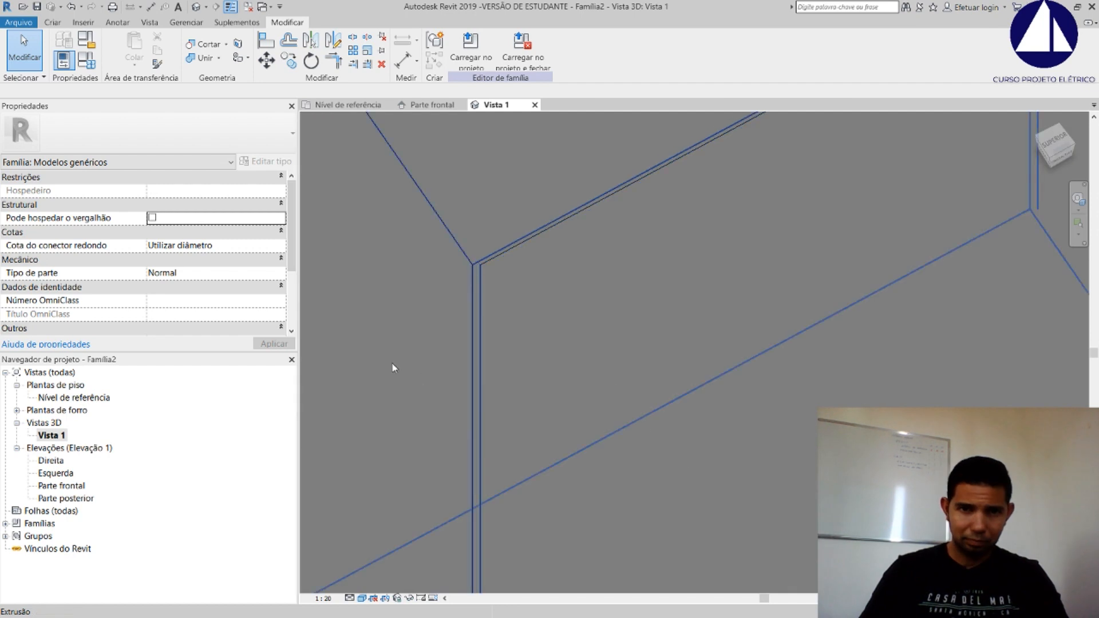
{"action": "scroll", "coordinate": [575, 317], "scroll_direction": "down", "scroll_amount": 5}
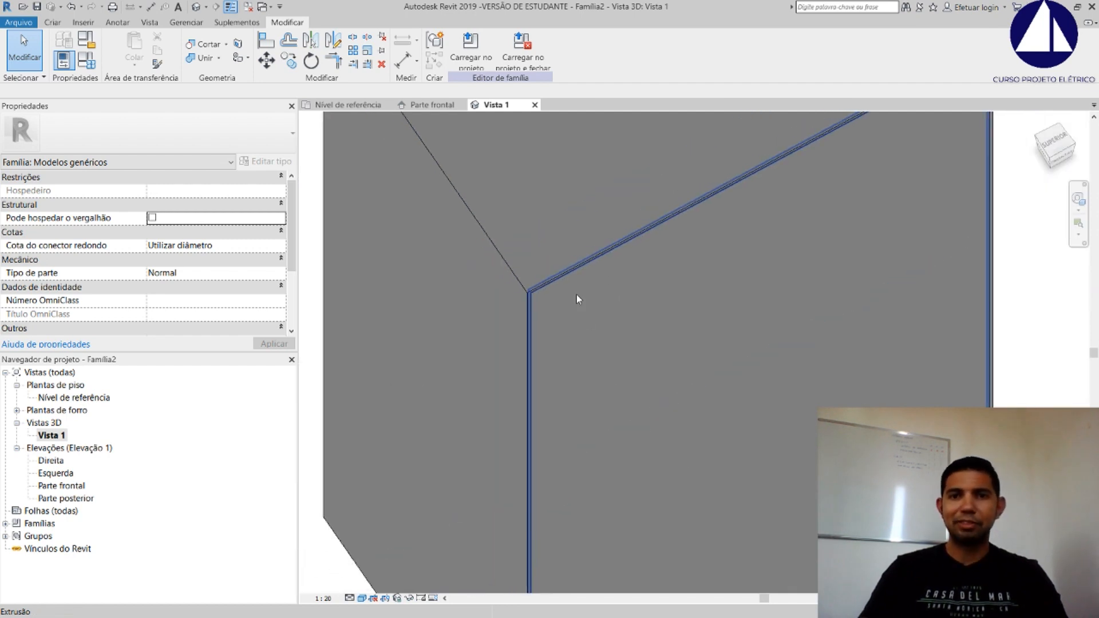
{"action": "scroll", "coordinate": [552, 284], "scroll_direction": "up", "scroll_amount": 3}
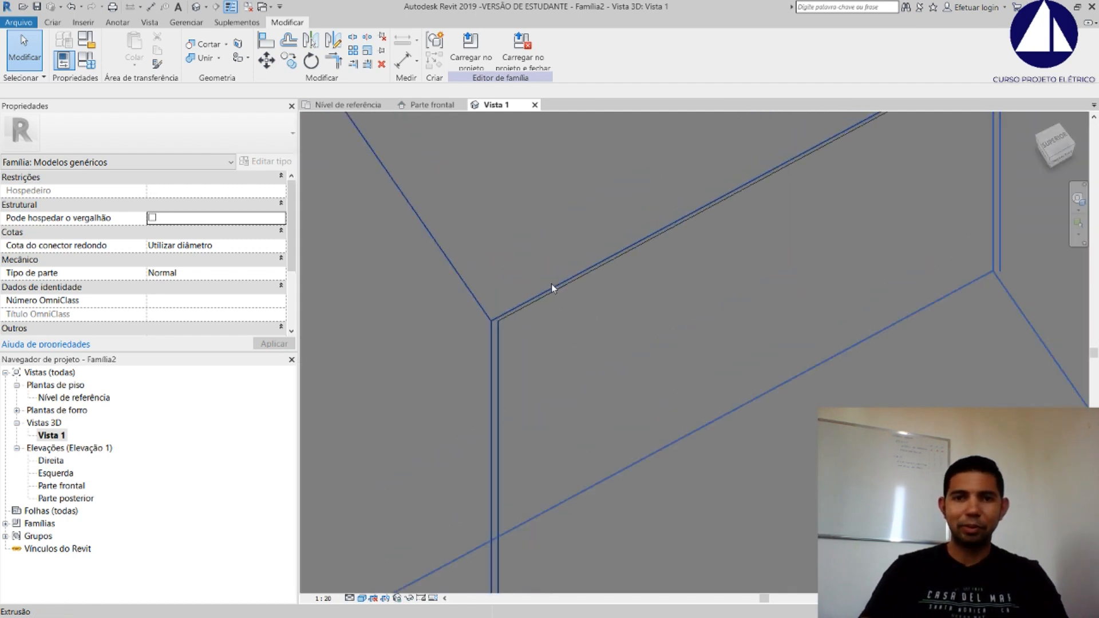
{"action": "left_click", "coordinate": [497, 340]}
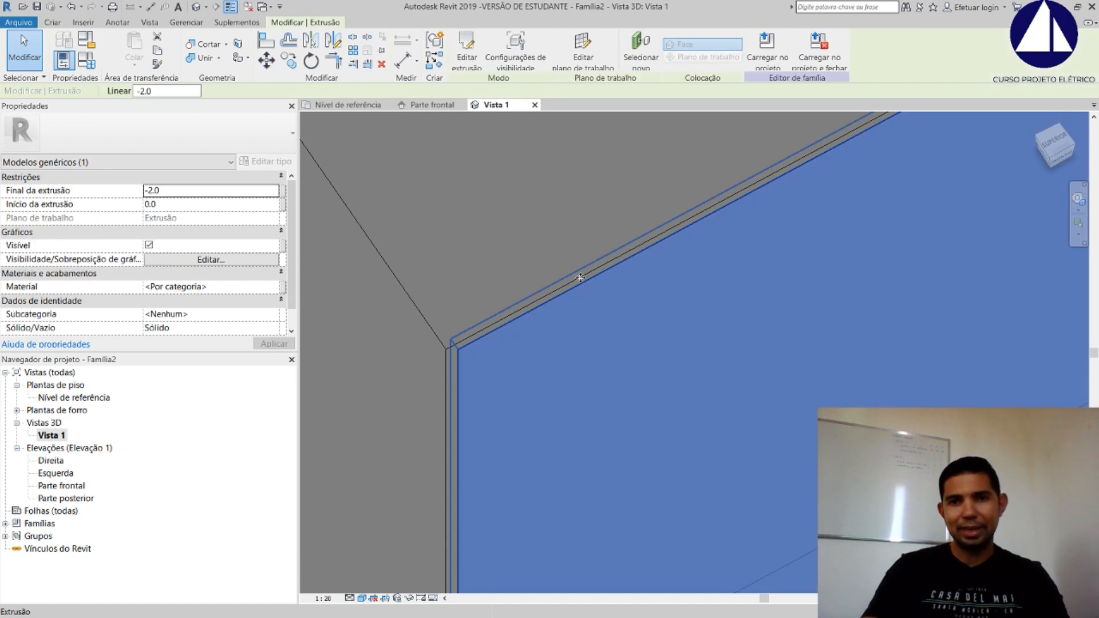
{"action": "scroll", "coordinate": [617, 269], "scroll_direction": "up", "scroll_amount": 1}
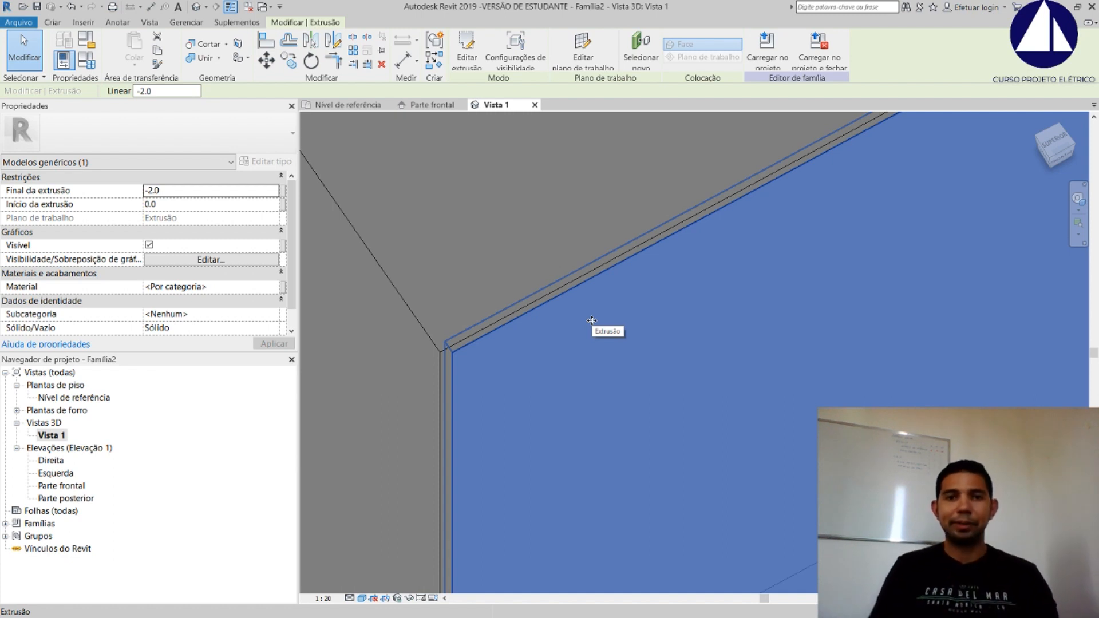
{"action": "left_click", "coordinate": [531, 259]}
{"action": "scroll", "coordinate": [521, 252], "scroll_direction": "down", "scroll_amount": 2}
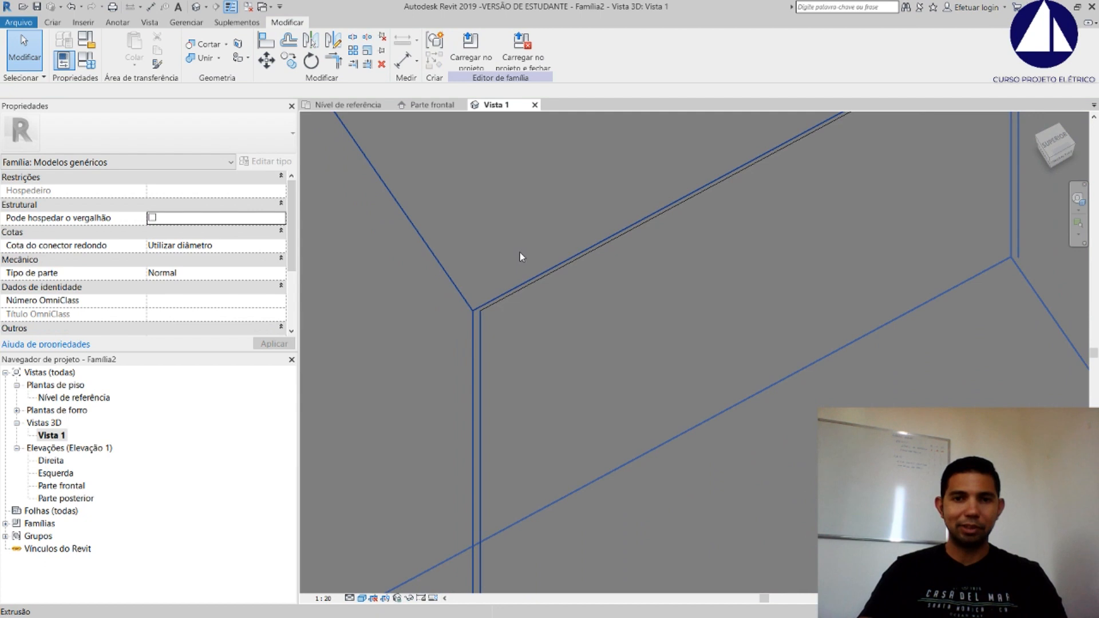
{"action": "scroll", "coordinate": [520, 253], "scroll_direction": "down", "scroll_amount": 5}
{"action": "middle_click_drag", "start_coordinate": [788, 312], "coordinate": [709, 225]}
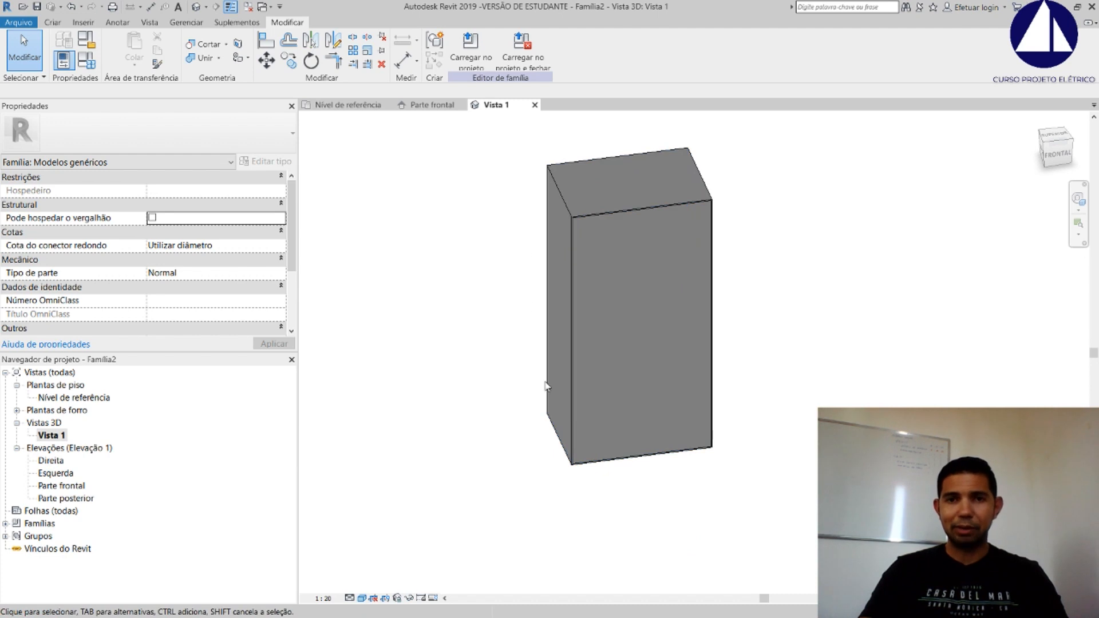
{"action": "middle_click_drag", "start_coordinate": [716, 181], "coordinate": [670, 210], "text": "shift"}
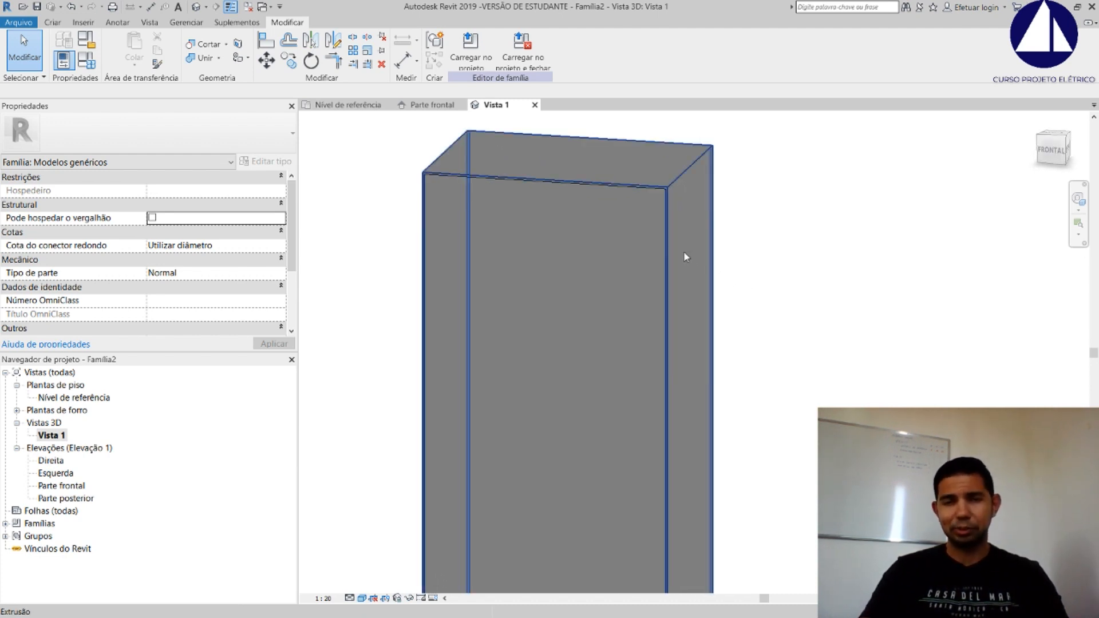
{"action": "scroll", "coordinate": [603, 214], "scroll_direction": "down", "scroll_amount": 2}
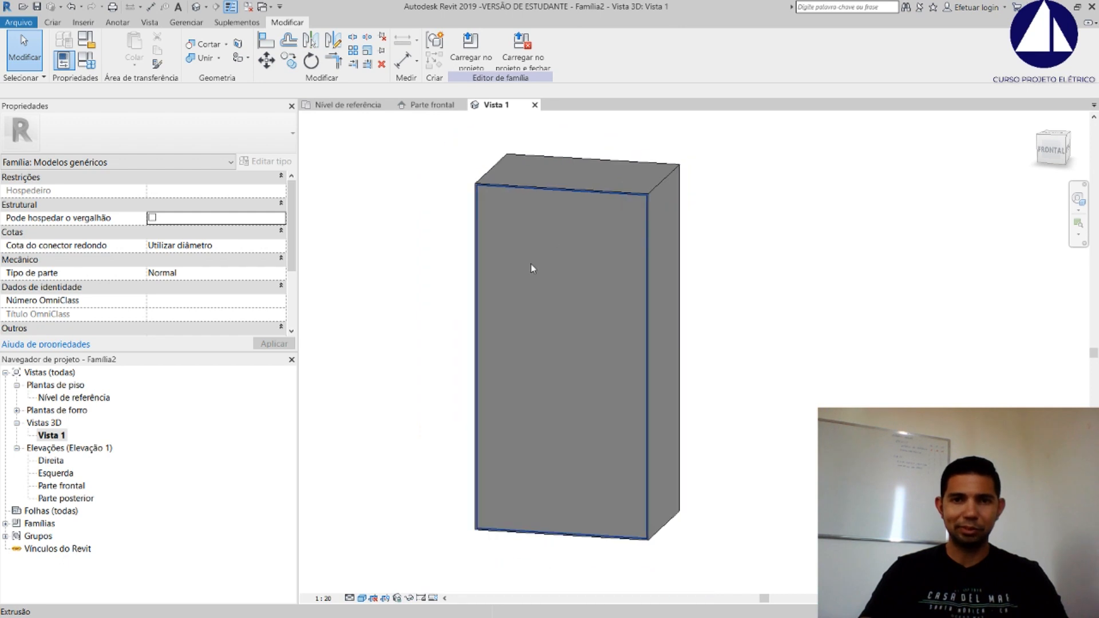
Open the front cover's material assignment and duplicate the Vidro material, naming the copy "Acrílico Transparente"
{"action": "left_click", "coordinate": [533, 259]}
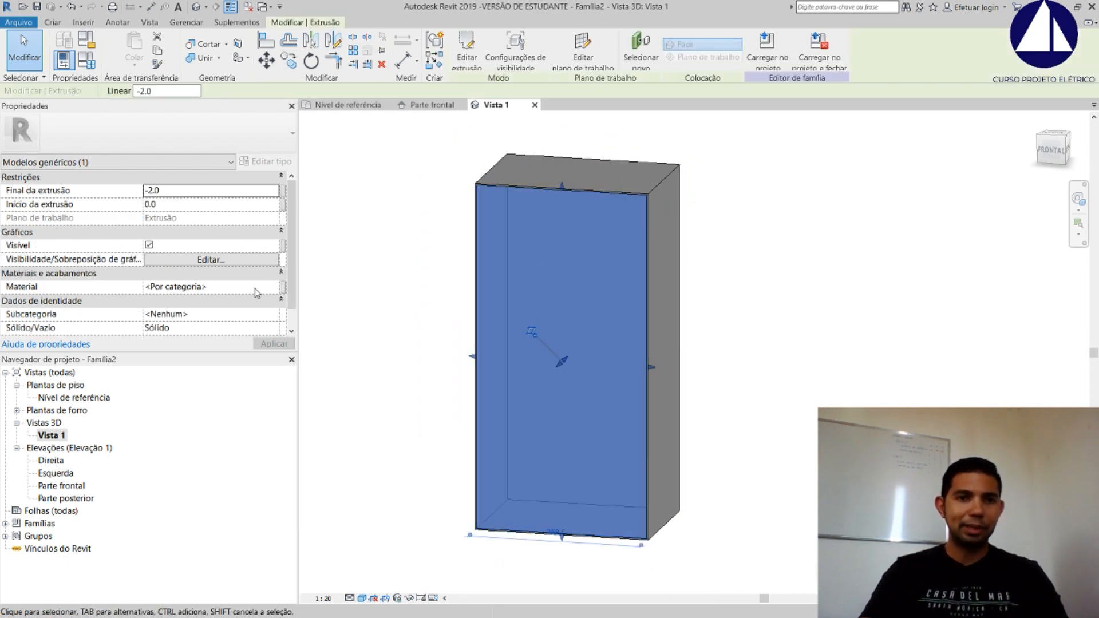
{"action": "left_click", "coordinate": [273, 286]}
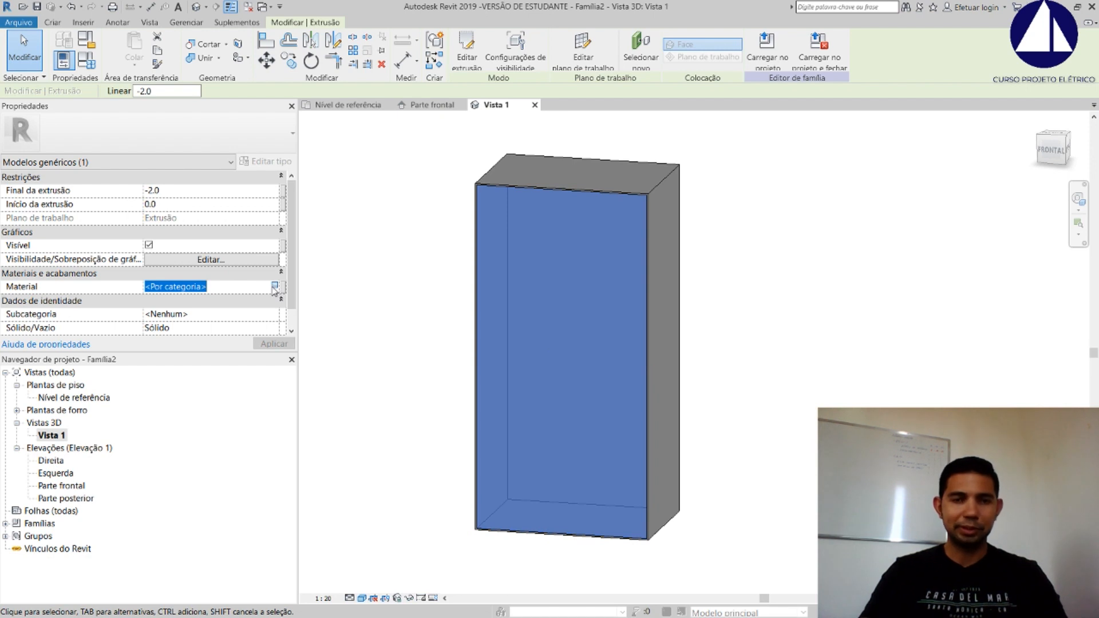
{"action": "left_click", "coordinate": [275, 288]}
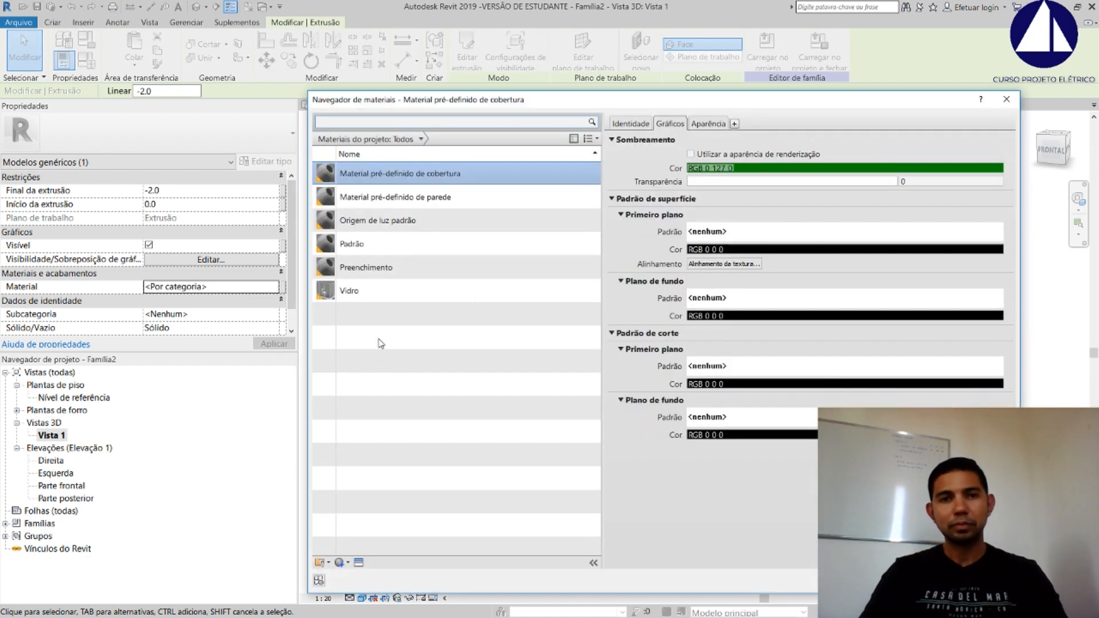
{"action": "left_click", "coordinate": [352, 292]}
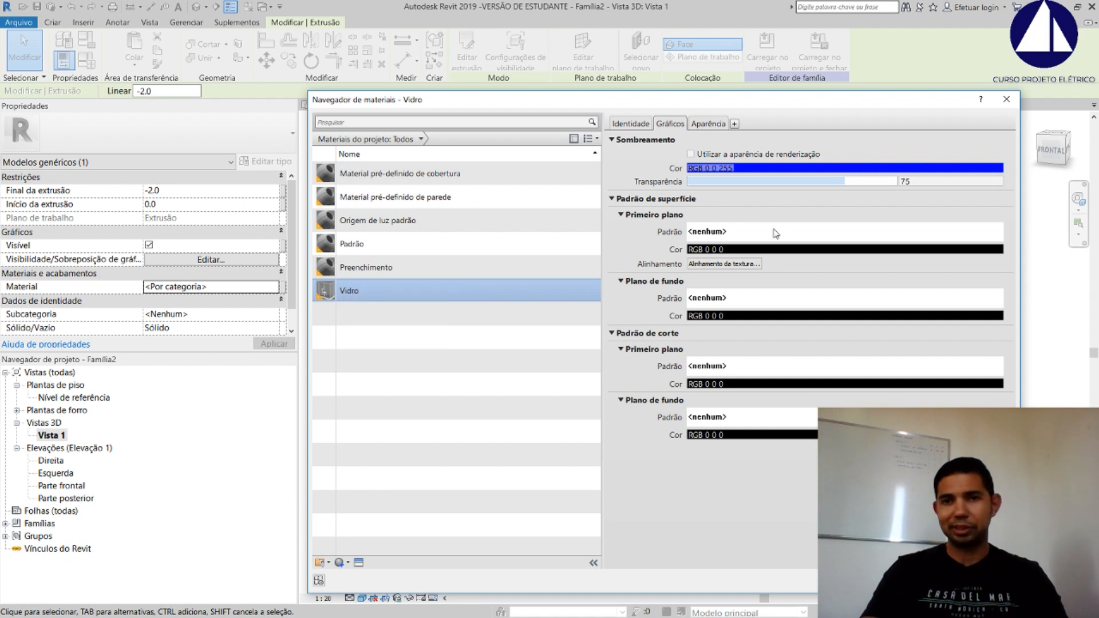
{"action": "right_click", "coordinate": [364, 296]}
{"action": "left_click", "coordinate": [372, 315]}
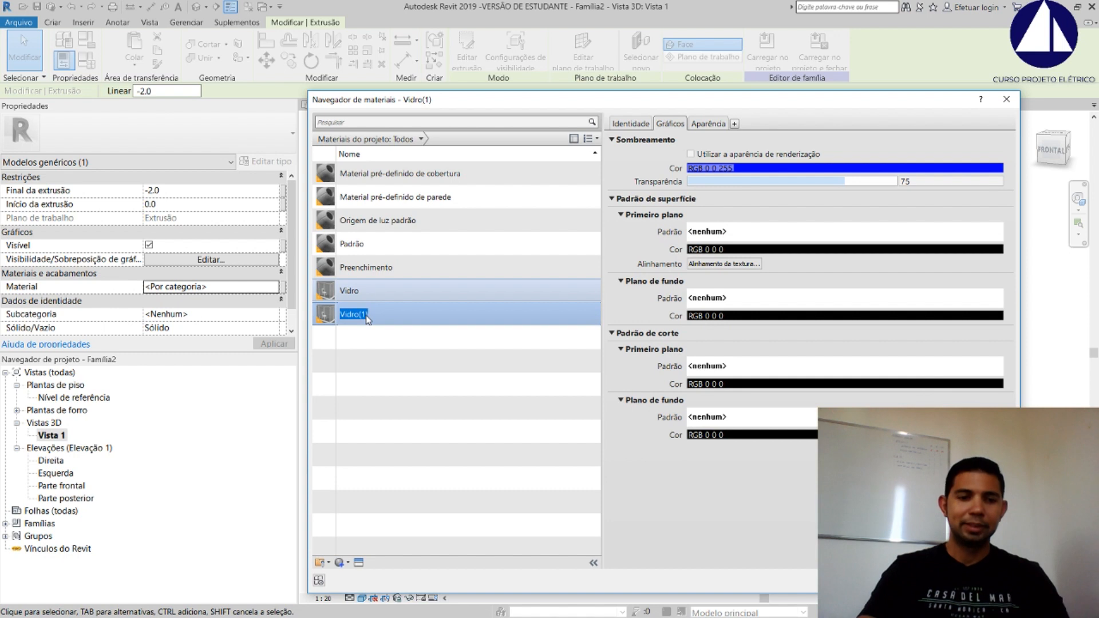
{"action": "type", "text": "Acrílico Transparente"}
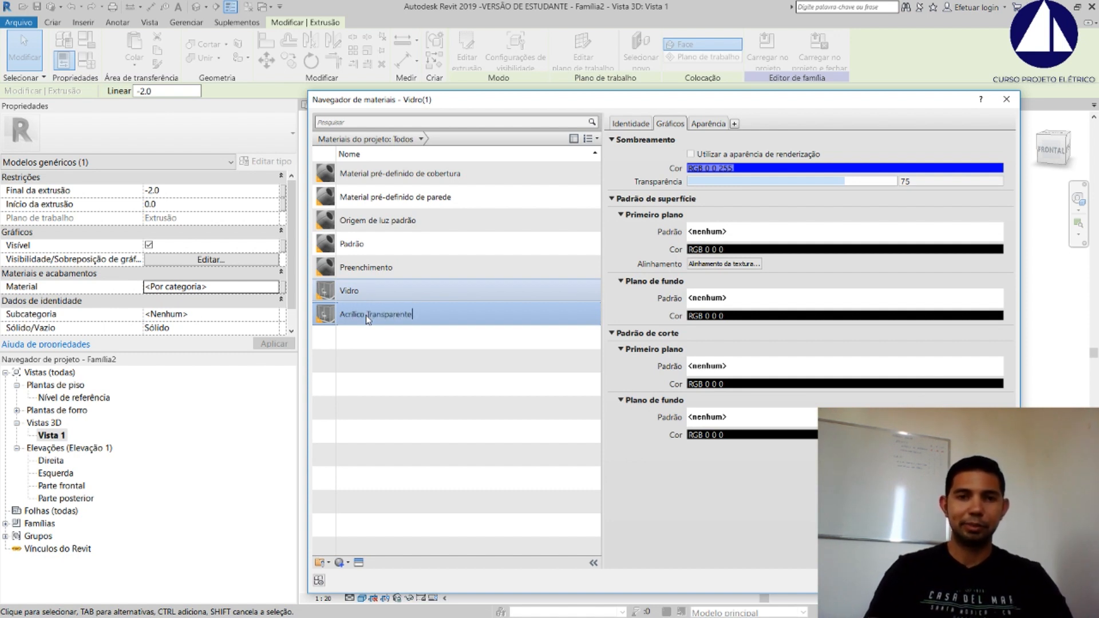
{"action": "key", "text": "Return"}
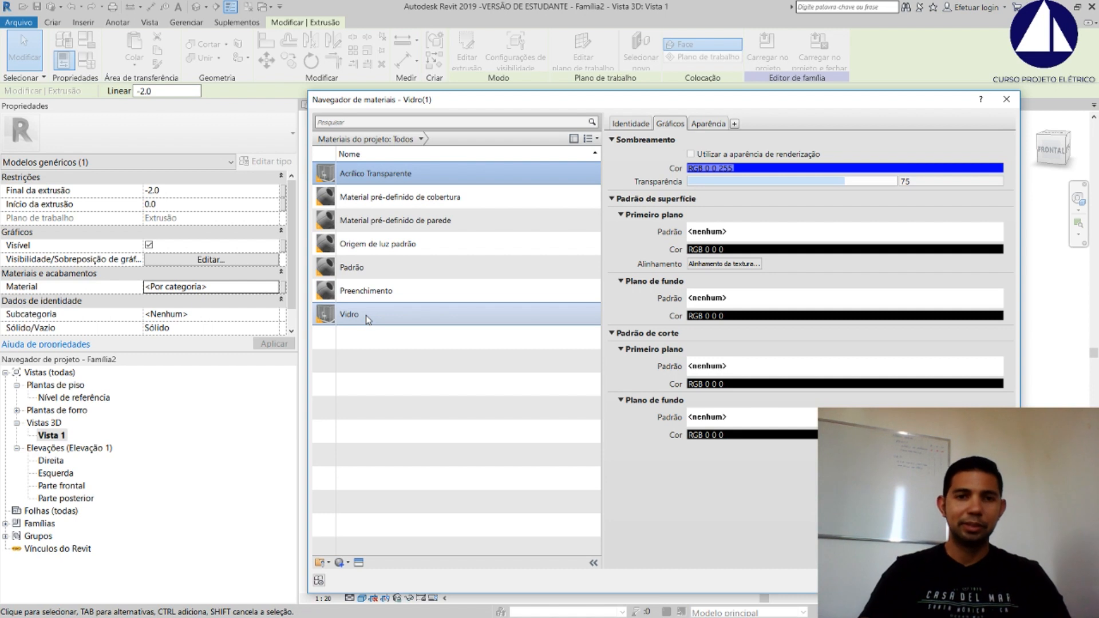
{"action": "right_click", "coordinate": [369, 293]}
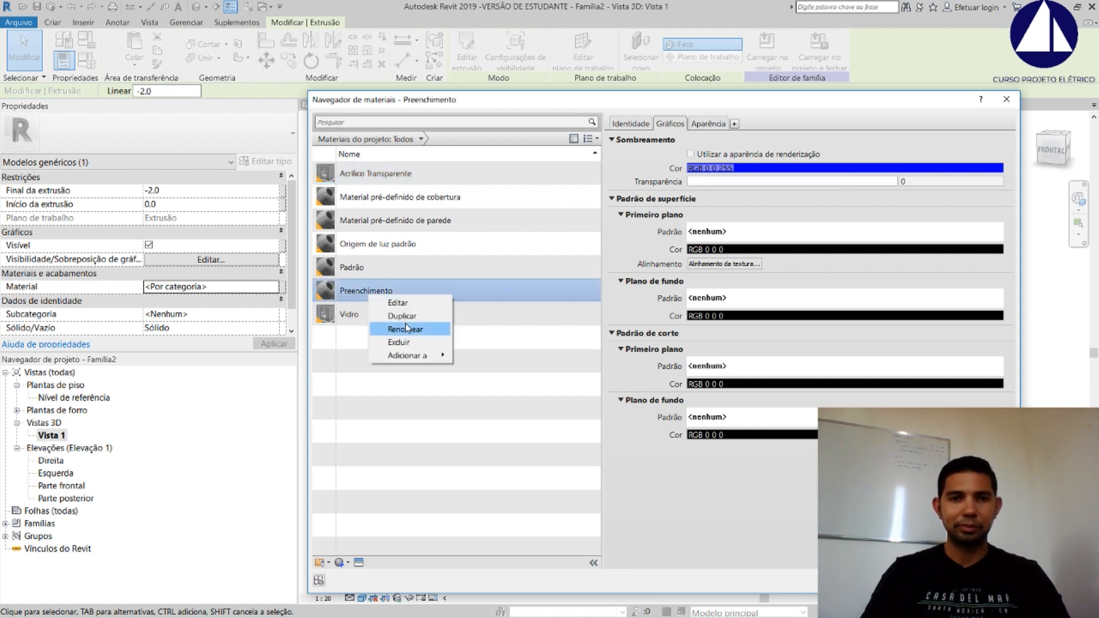
{"action": "left_click", "coordinate": [361, 339]}
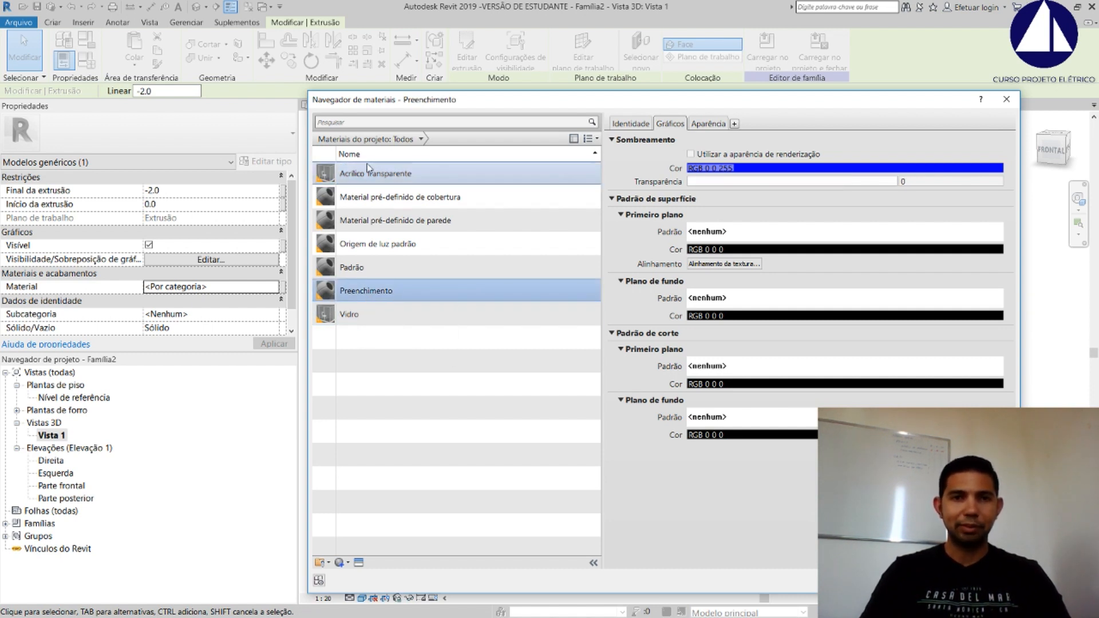
Set the shading colour of the Acrílico Transparente material to light blue, RGB 108 182 255
{"action": "left_click", "coordinate": [382, 174]}
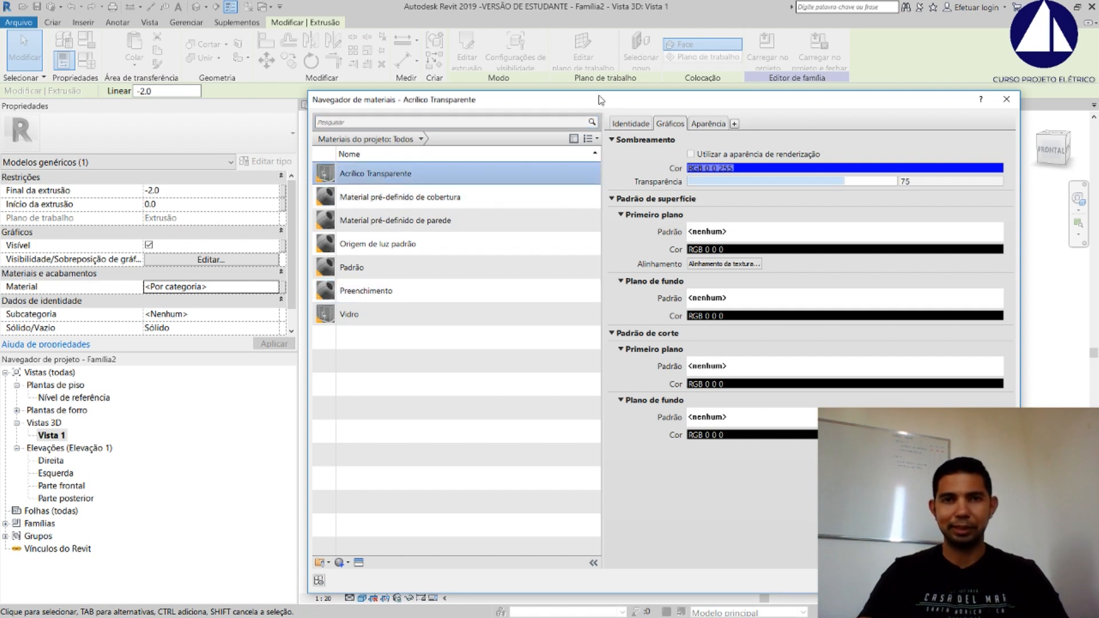
{"action": "left_click_drag", "start_coordinate": [600, 100], "coordinate": [473, 73]}
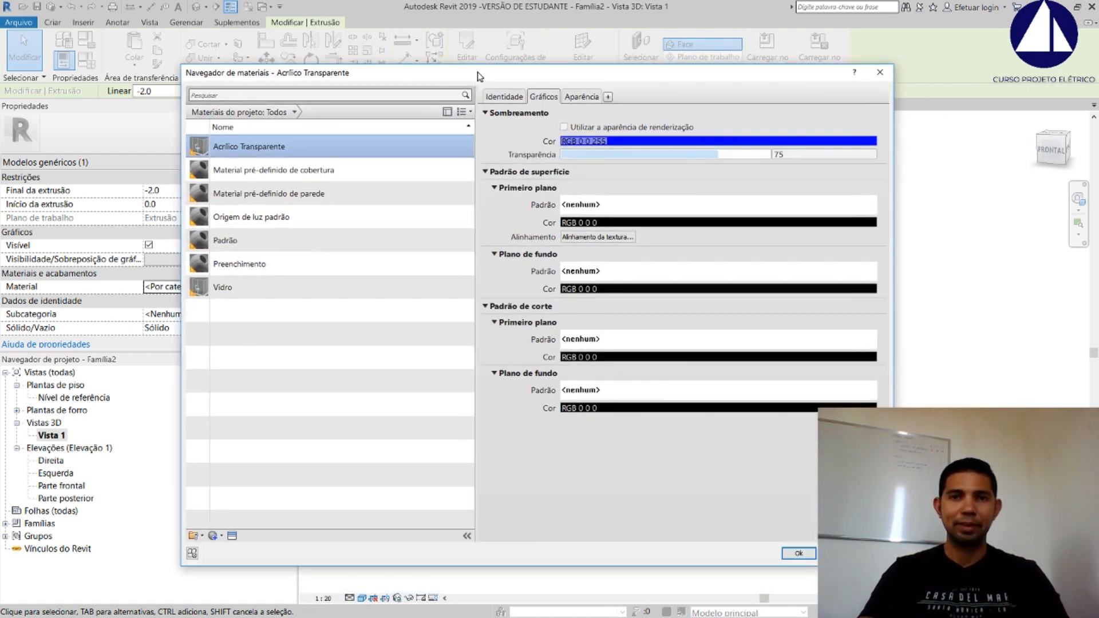
{"action": "left_click", "coordinate": [582, 143]}
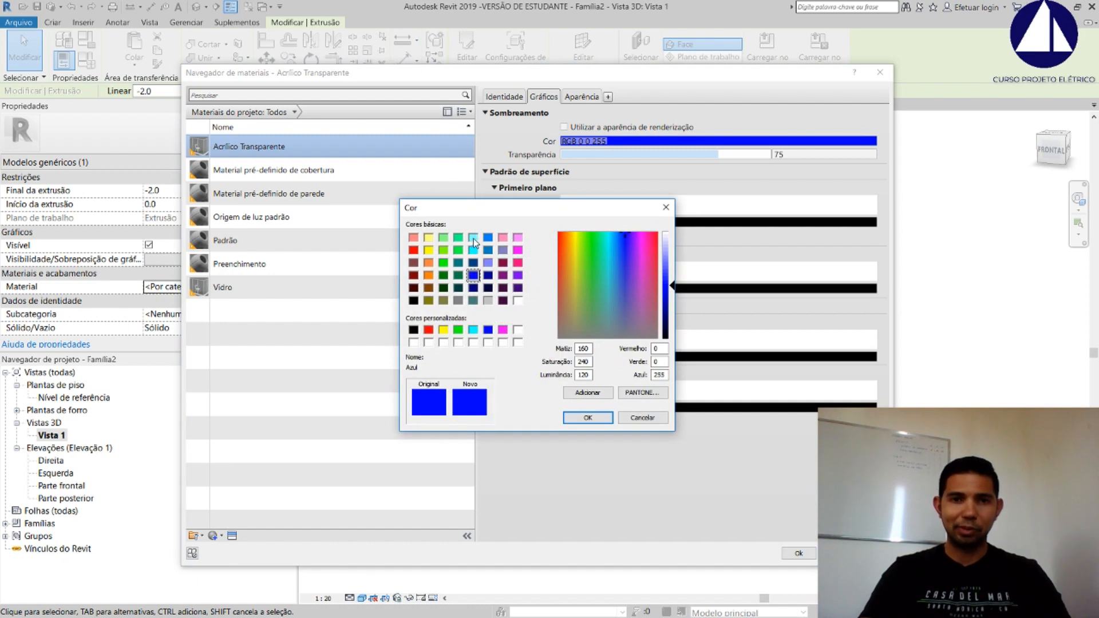
{"action": "left_click", "coordinate": [474, 239]}
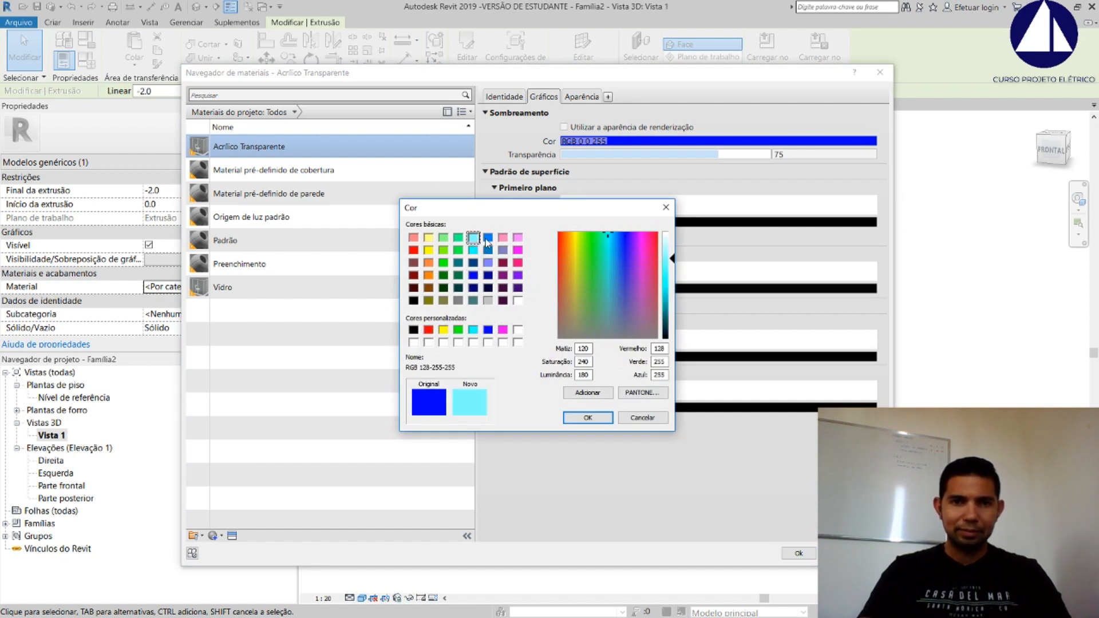
{"action": "left_click", "coordinate": [488, 238]}
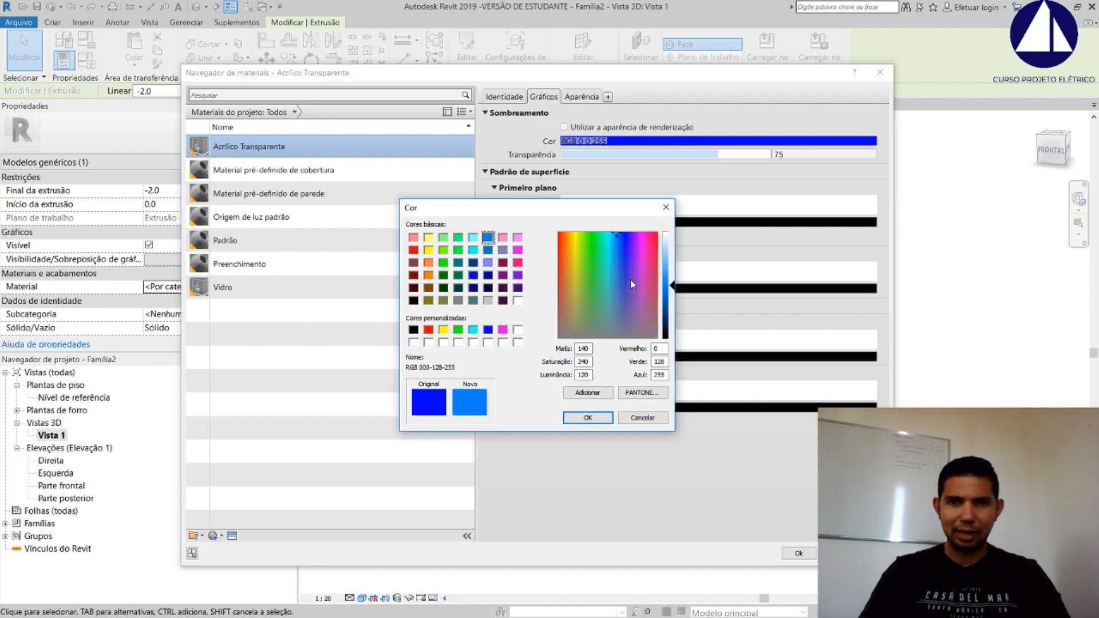
{"action": "left_click_drag", "start_coordinate": [673, 288], "coordinate": [671, 268]}
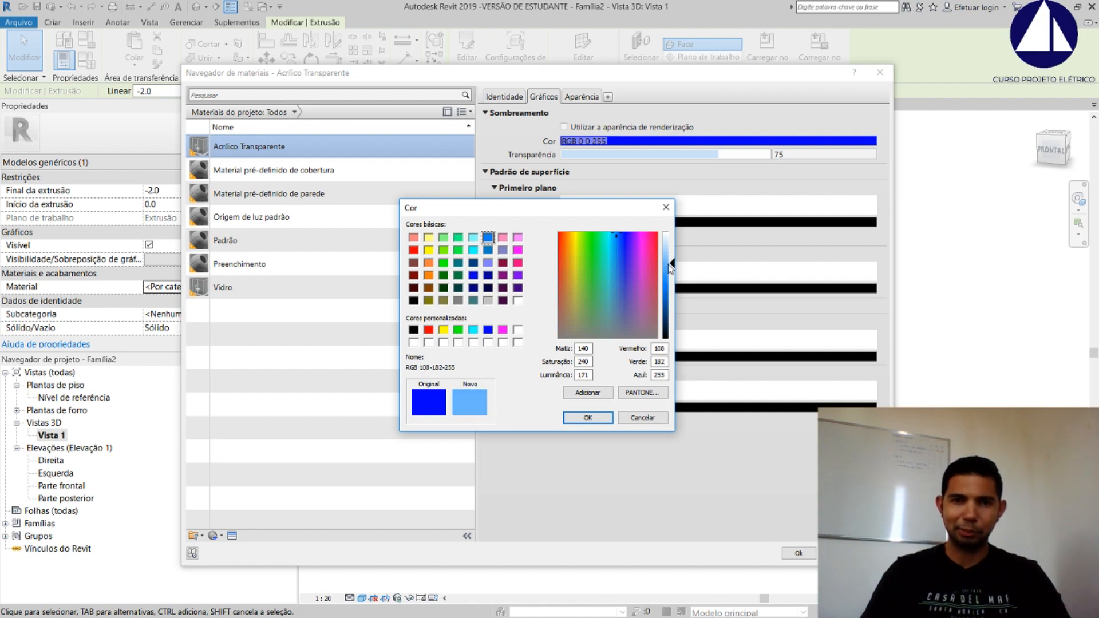
{"action": "left_click", "coordinate": [588, 418]}
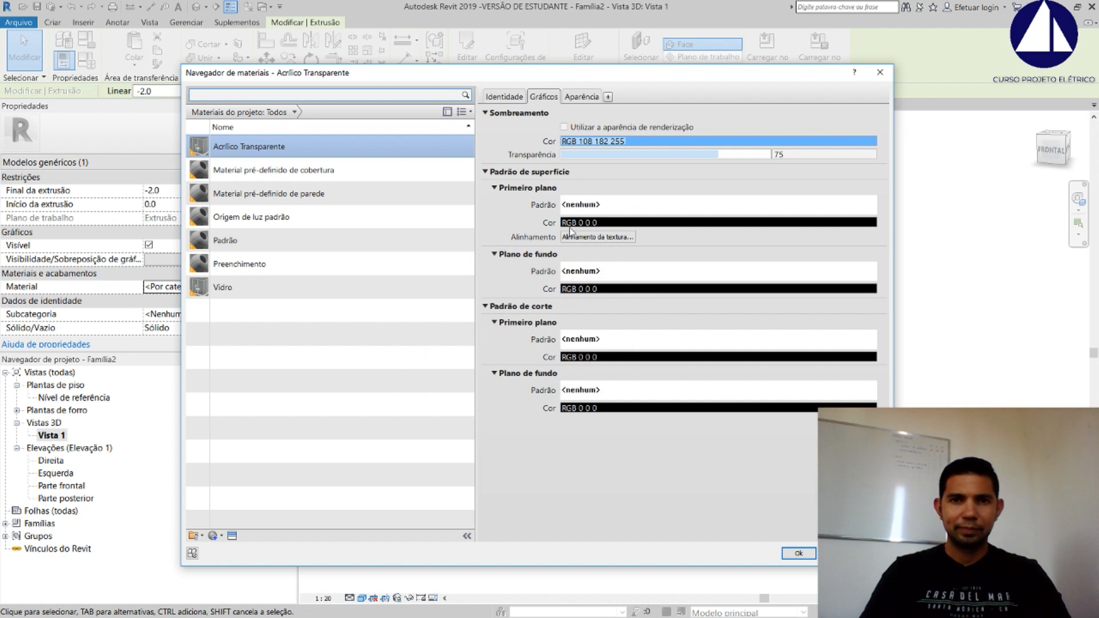
Set the material's surface pattern colours to RGB 102 179 255 for the foreground and RGB 43 149 255 for the background
{"action": "left_click", "coordinate": [582, 223]}
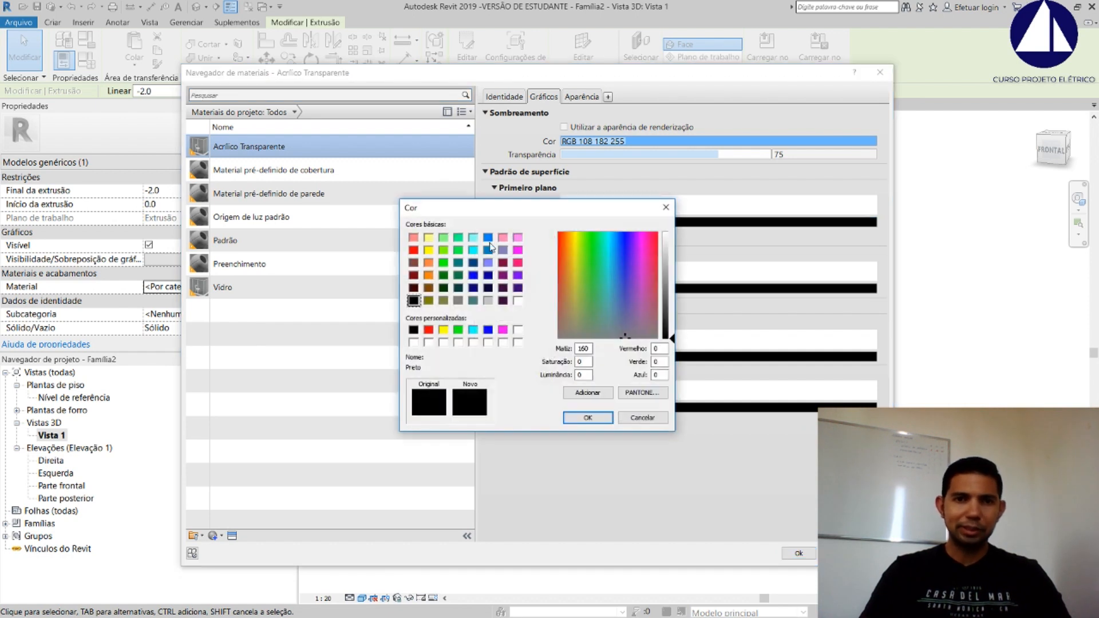
{"action": "left_click", "coordinate": [488, 238]}
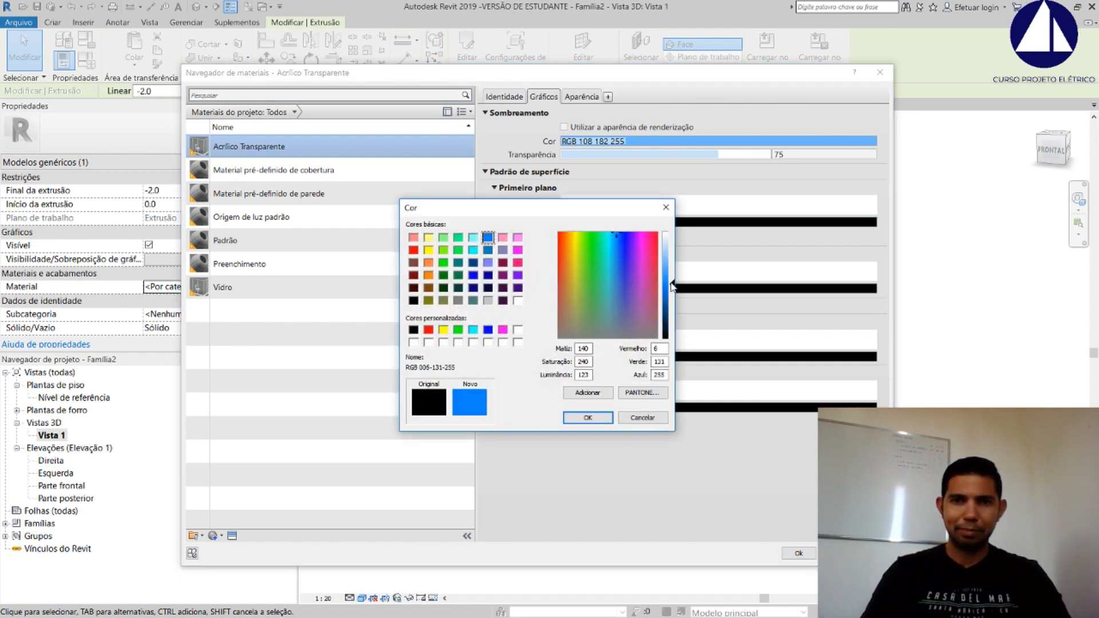
{"action": "left_click_drag", "start_coordinate": [673, 286], "coordinate": [672, 265]}
{"action": "left_click", "coordinate": [588, 417]}
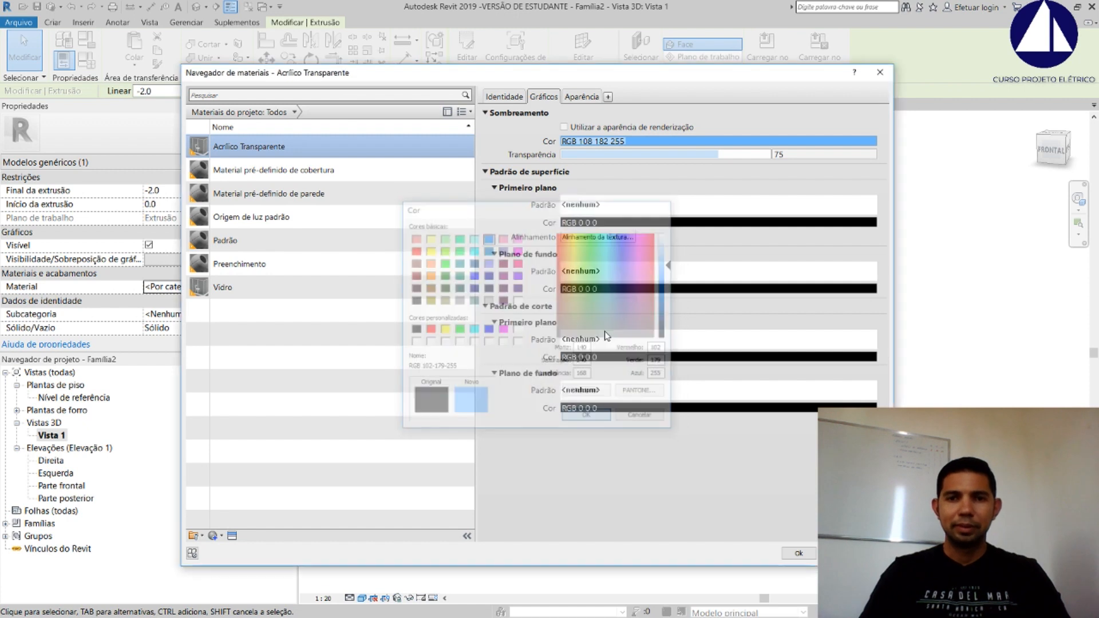
{"action": "left_click", "coordinate": [599, 290]}
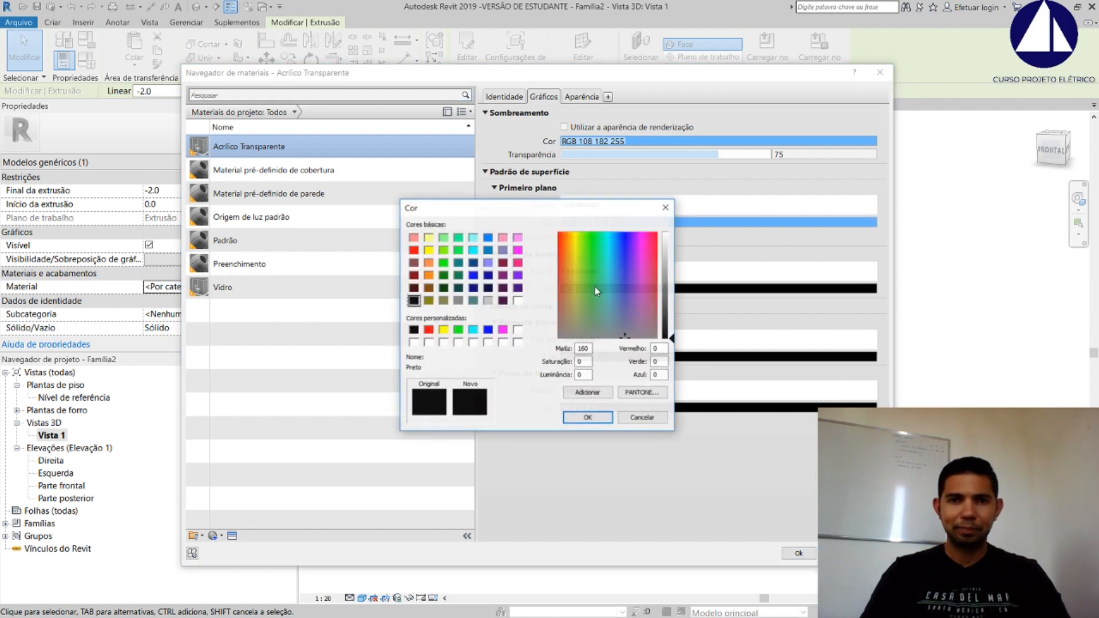
{"action": "left_click", "coordinate": [488, 238]}
{"action": "left_click_drag", "start_coordinate": [675, 286], "coordinate": [674, 278]}
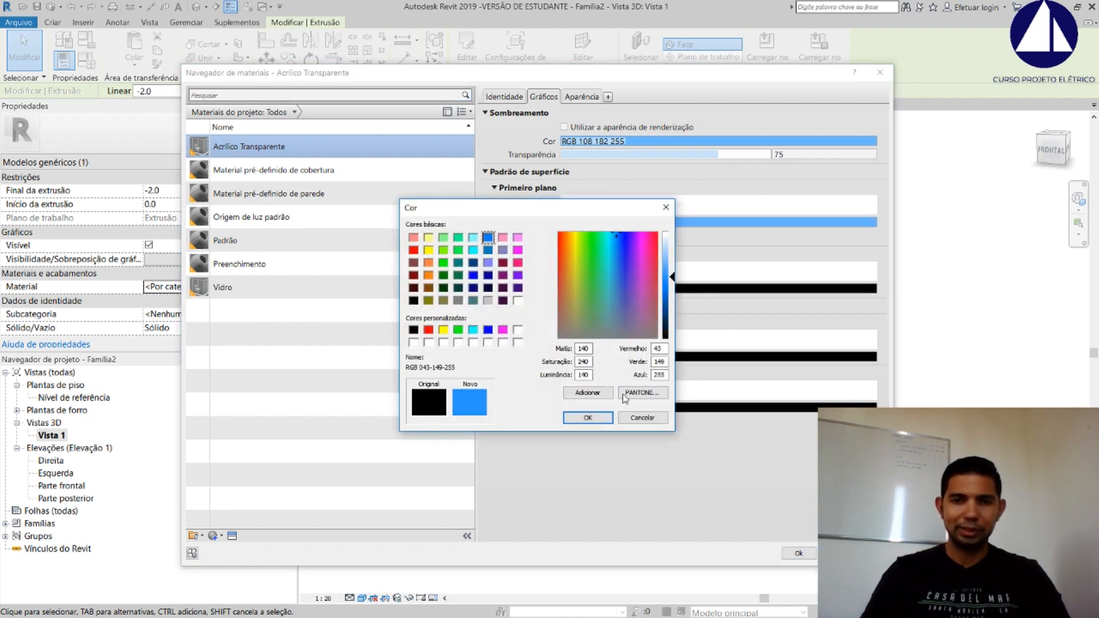
{"action": "left_click", "coordinate": [588, 418]}
Set the material's cut pattern colours to RGB 74 165 255 for the foreground and RGB 66 160 255 for the background
{"action": "left_click", "coordinate": [594, 357]}
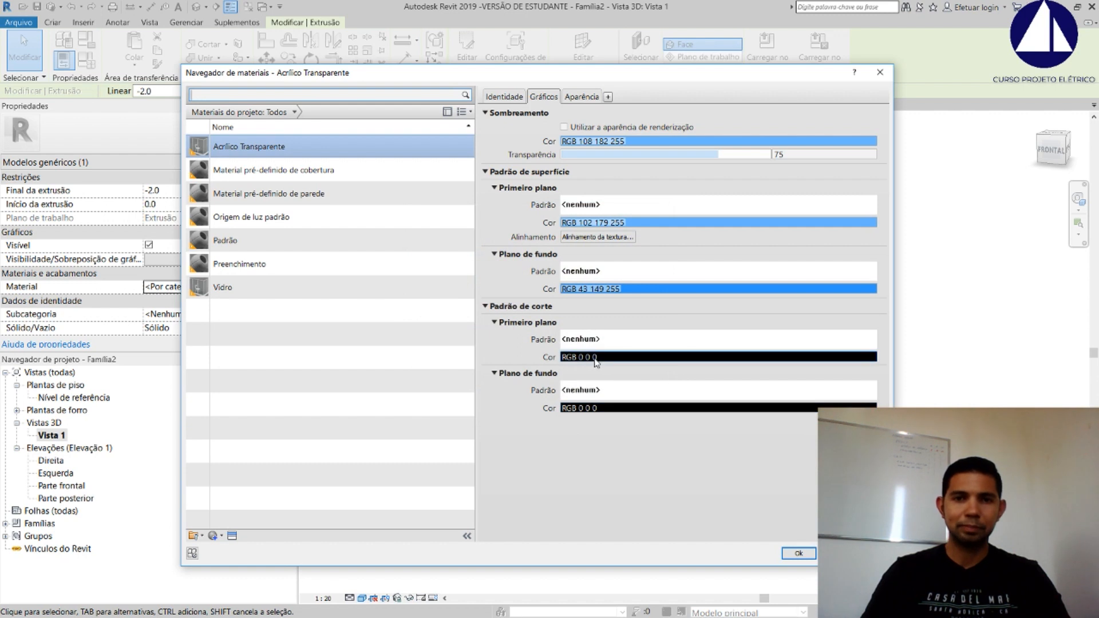
{"action": "left_click", "coordinate": [488, 237]}
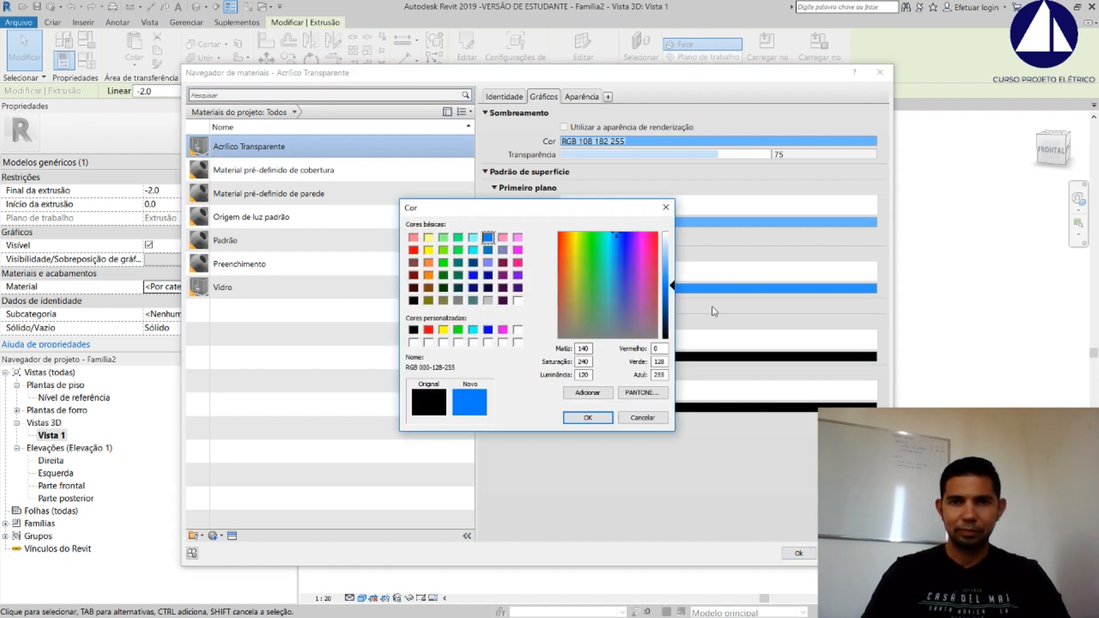
{"action": "left_click_drag", "start_coordinate": [673, 285], "coordinate": [674, 270]}
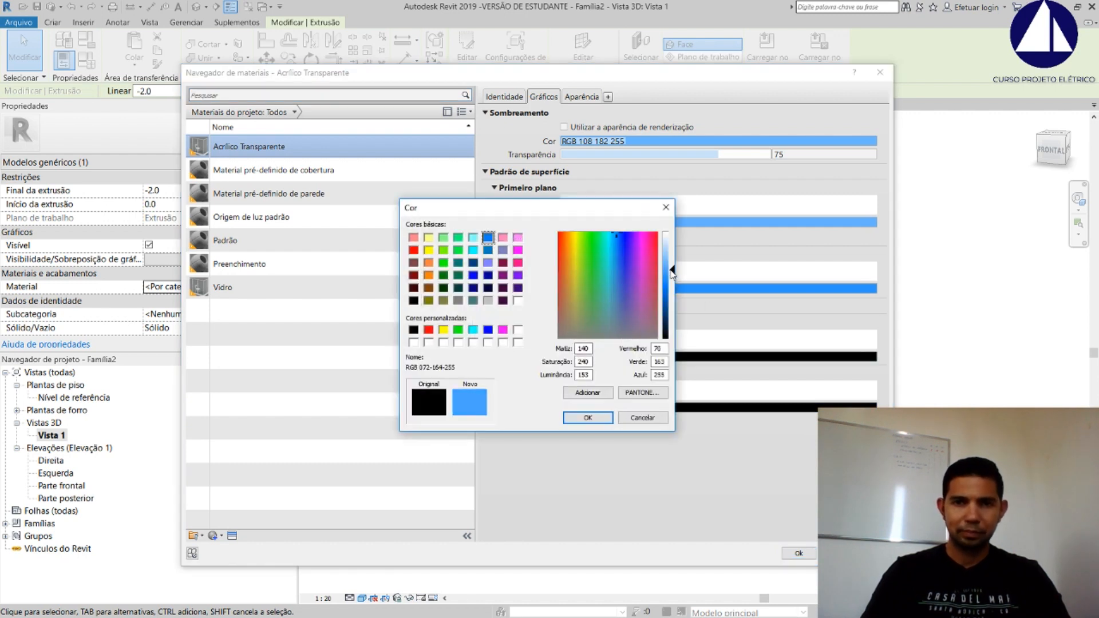
{"action": "left_click", "coordinate": [578, 417]}
{"action": "left_click", "coordinate": [575, 409]}
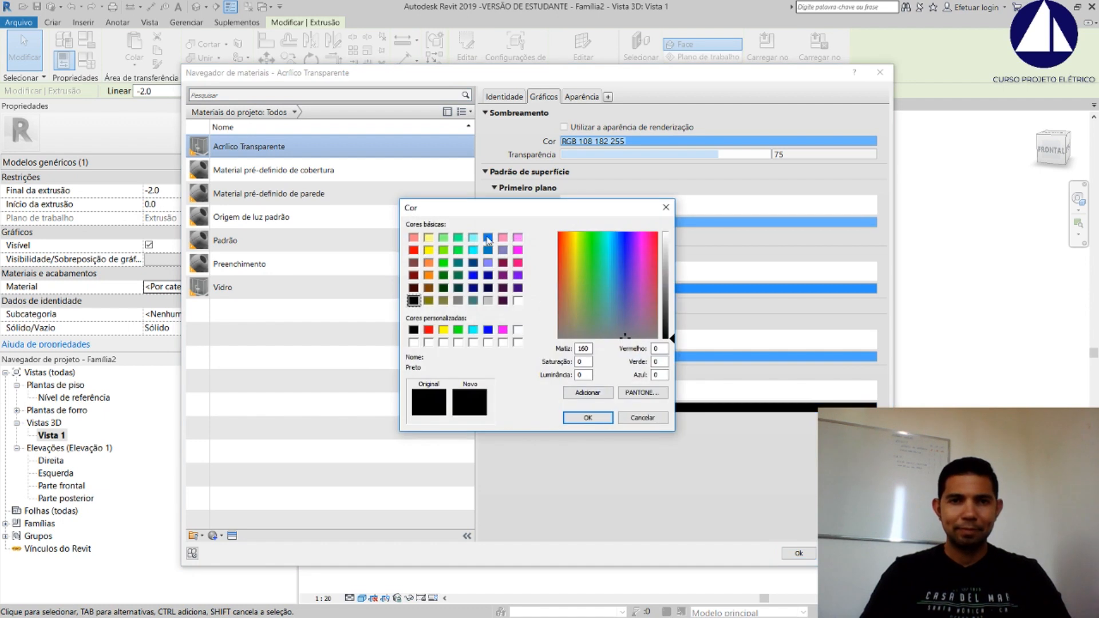
{"action": "left_click", "coordinate": [488, 237]}
{"action": "left_click_drag", "start_coordinate": [673, 286], "coordinate": [673, 277]}
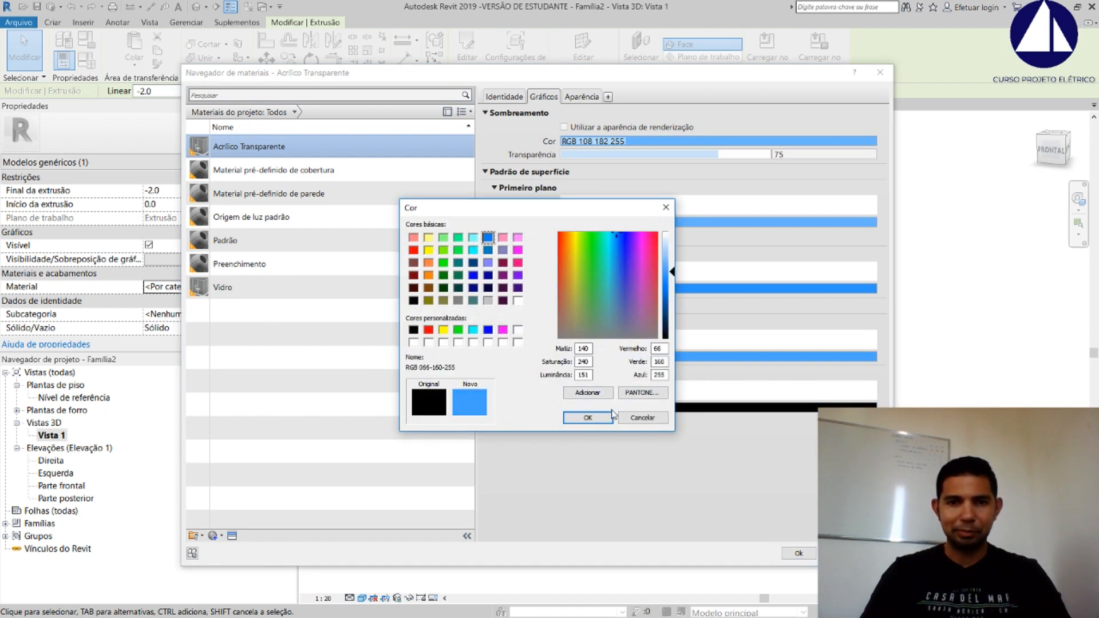
{"action": "left_click", "coordinate": [588, 418]}
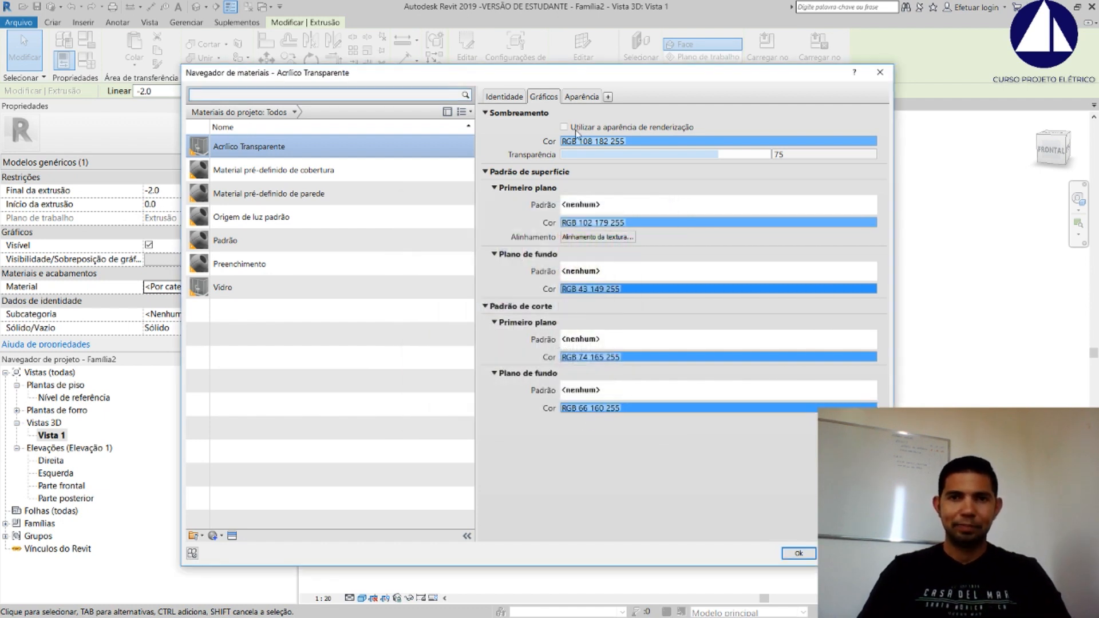
Reduce the material's glazing reflectance to 10 and apply Acrílico Transparente to the front cover
{"action": "left_click", "coordinate": [582, 98]}
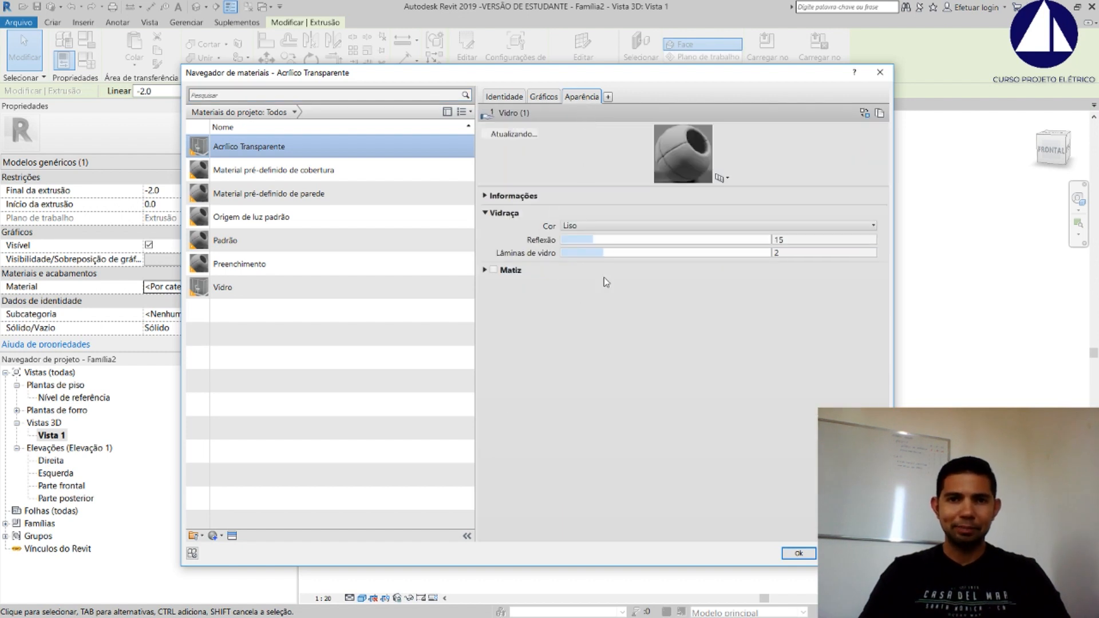
{"action": "left_click", "coordinate": [583, 240]}
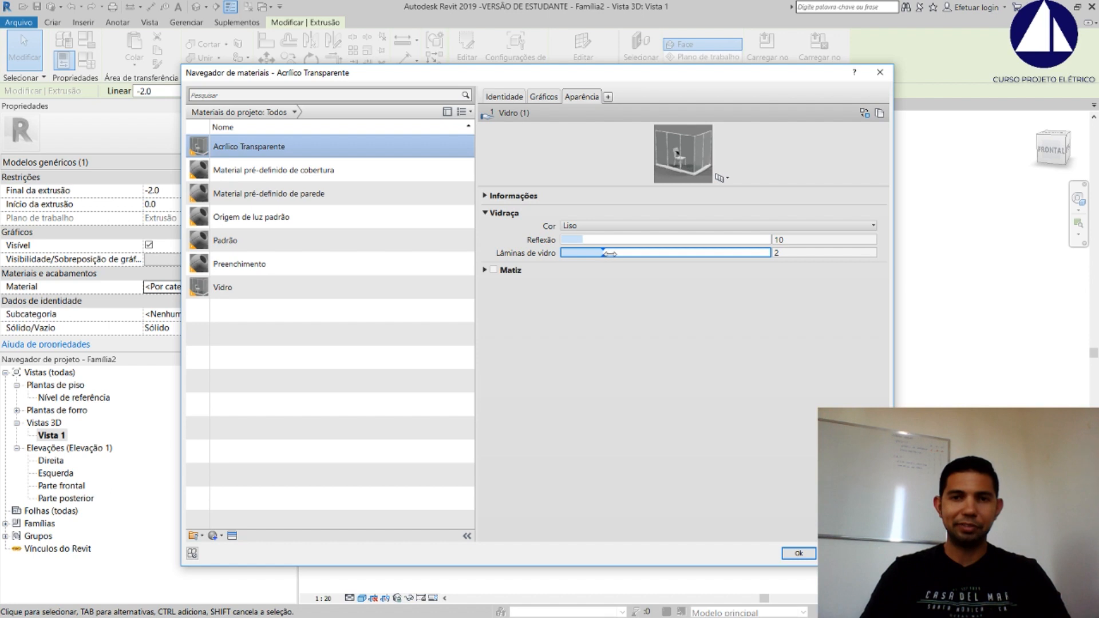
{"action": "left_click", "coordinate": [544, 96]}
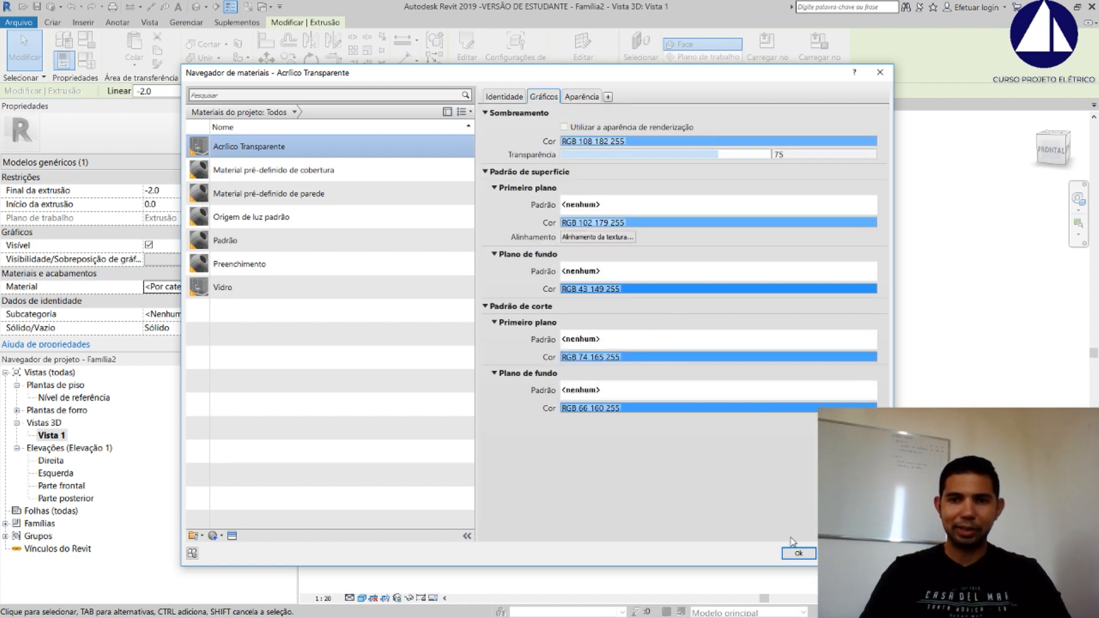
{"action": "left_click", "coordinate": [799, 553]}
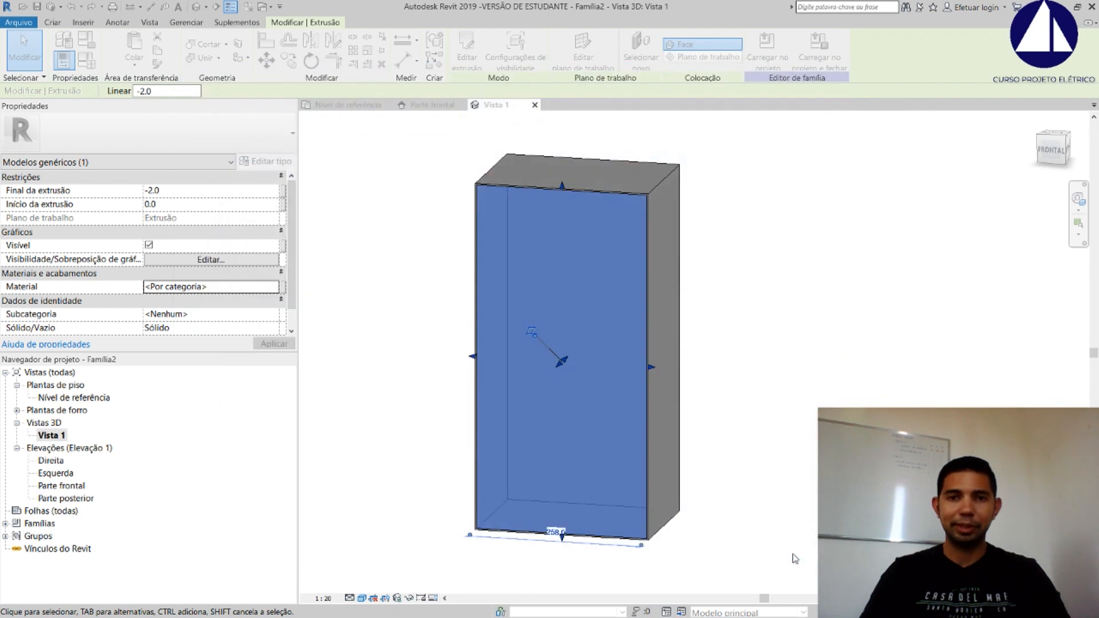
{"action": "left_click", "coordinate": [787, 261]}
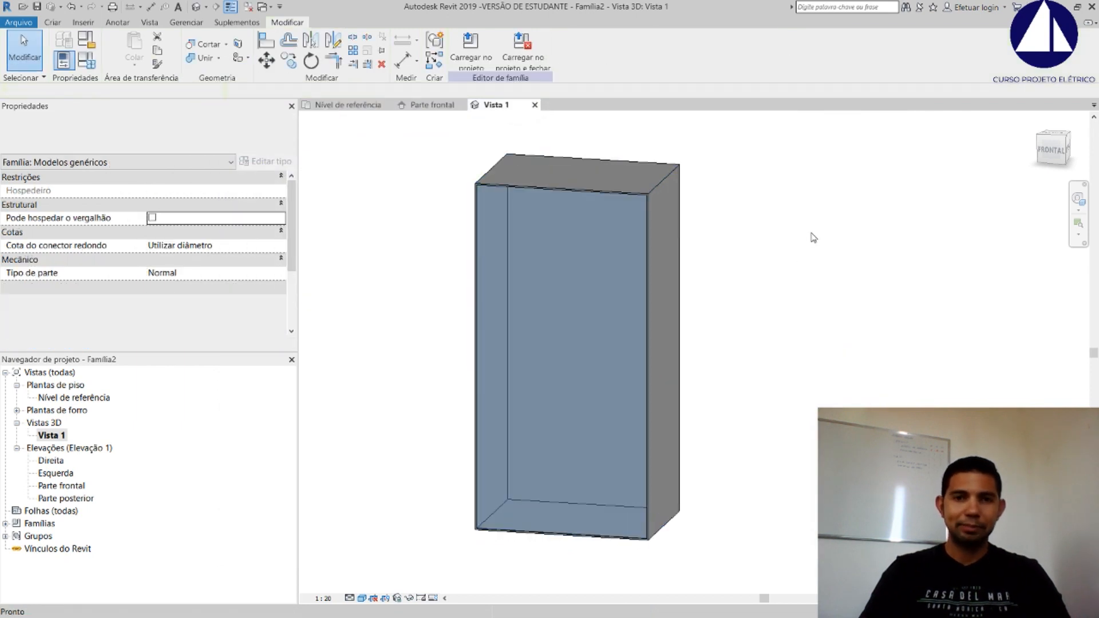
{"action": "middle_click_drag", "start_coordinate": [725, 338], "coordinate": [711, 356]}
{"action": "middle_click_drag", "start_coordinate": [562, 263], "coordinate": [670, 227], "text": "shift"}
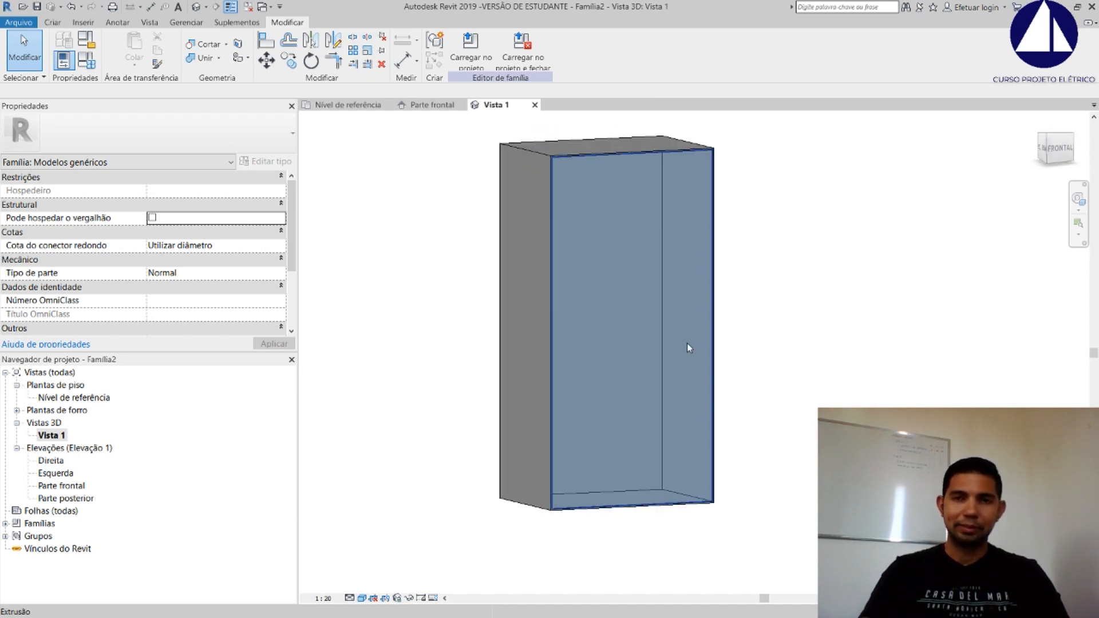
{"action": "middle_click_drag", "start_coordinate": [739, 305], "coordinate": [641, 304], "text": "shift"}
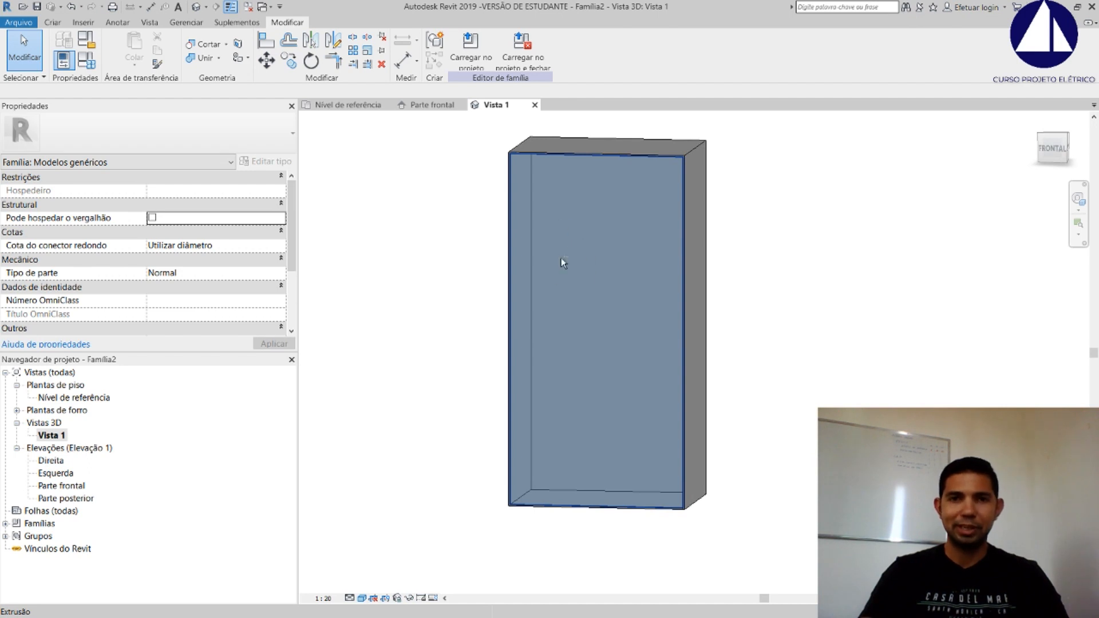
{"action": "mouse_move", "coordinate": [561, 259]}
{"action": "middle_mouse_down", "text": "shift"}
{"action": "mouse_move", "coordinate": [584, 254]}
{"action": "mouse_move", "coordinate": [572, 259]}
{"action": "middle_mouse_up", "text": "shift"}
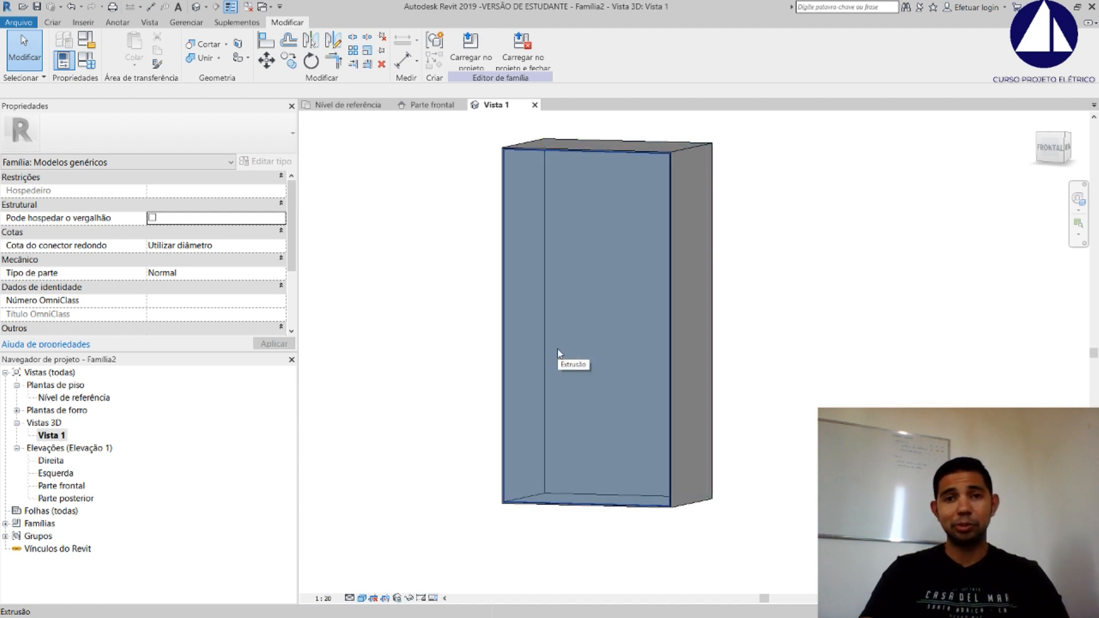
Switch to the reference photo Med agrupada.JPG, examine the transparent metering box covers, and return to the Revit model
{"action": "key", "text": "alt+Tab"}
{"action": "key", "text": "alt+Tab"}
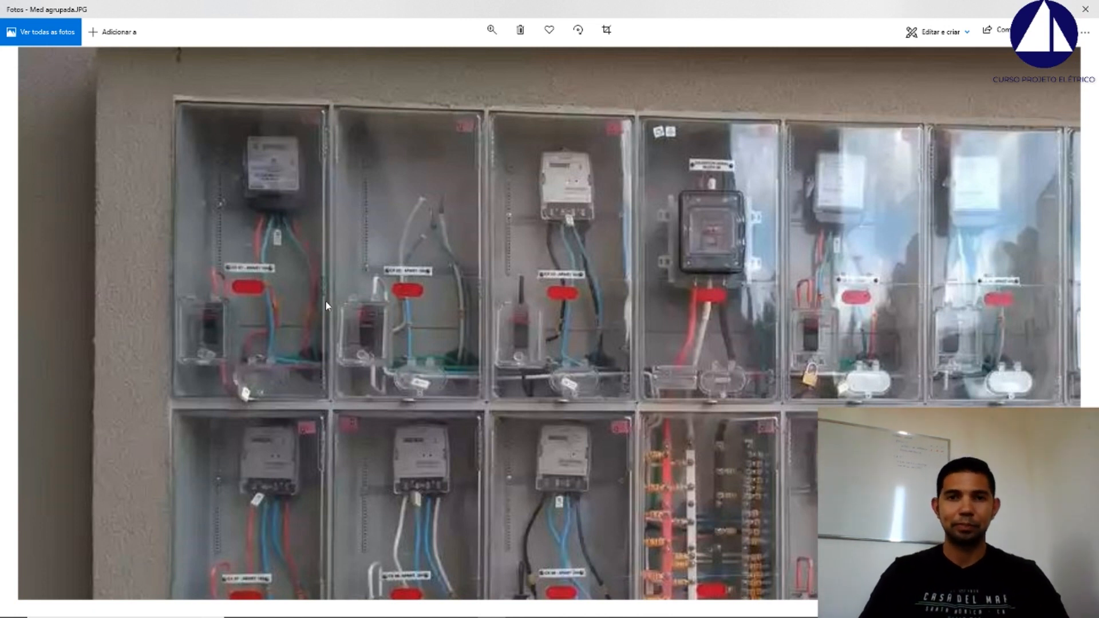
{"action": "key", "text": "alt+Tab"}
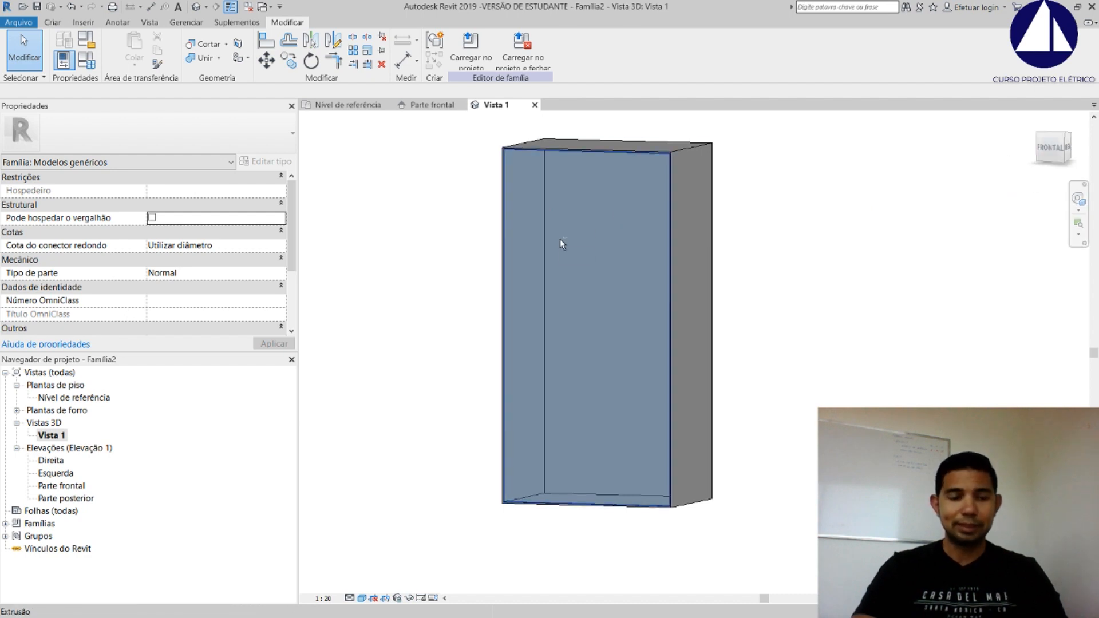
Show the active work plane, check its position against the front cover, and hide it again
{"action": "middle_click_drag", "start_coordinate": [560, 238], "coordinate": [623, 276], "text": "shift"}
{"action": "left_click", "coordinate": [53, 22]}
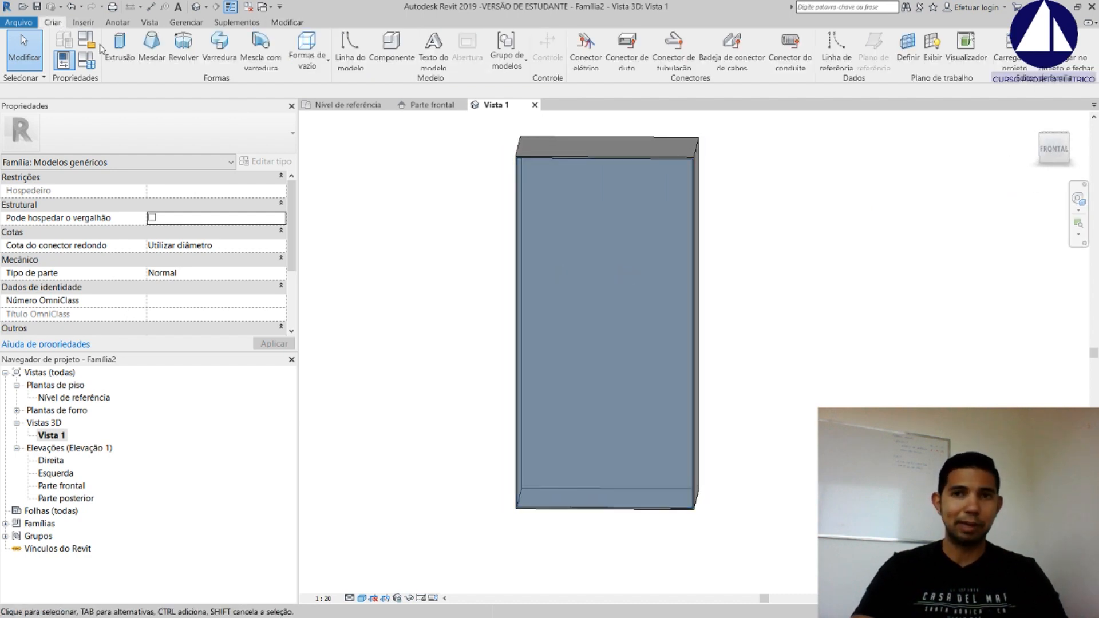
{"action": "left_click", "coordinate": [933, 52]}
{"action": "middle_click_drag", "start_coordinate": [783, 239], "coordinate": [923, 239], "text": "shift"}
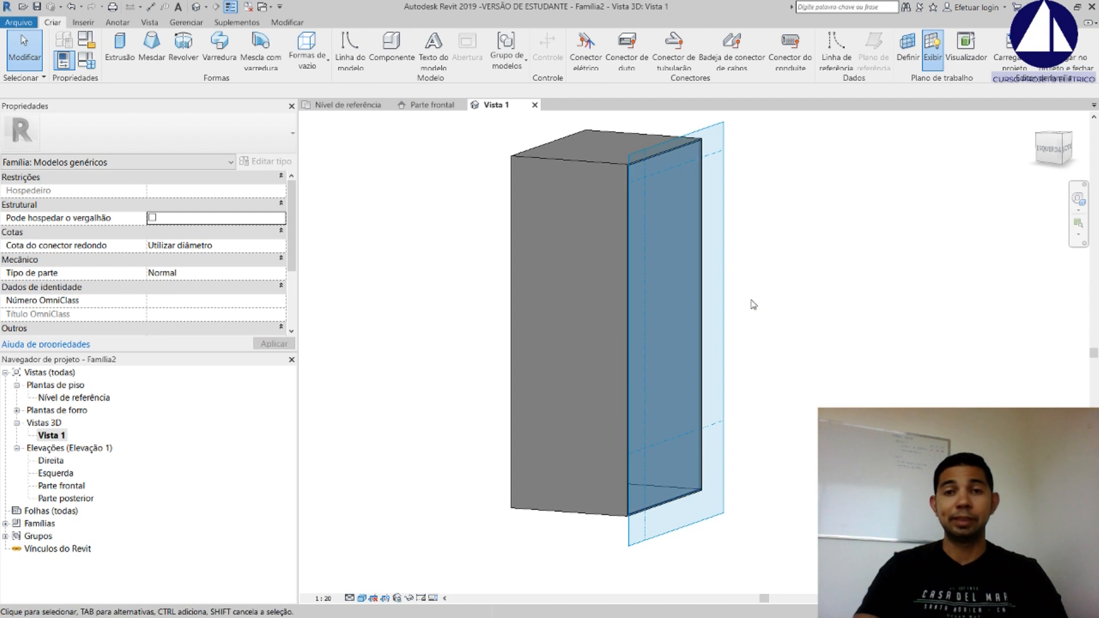
{"action": "middle_click_drag", "start_coordinate": [755, 306], "coordinate": [653, 275], "text": "shift"}
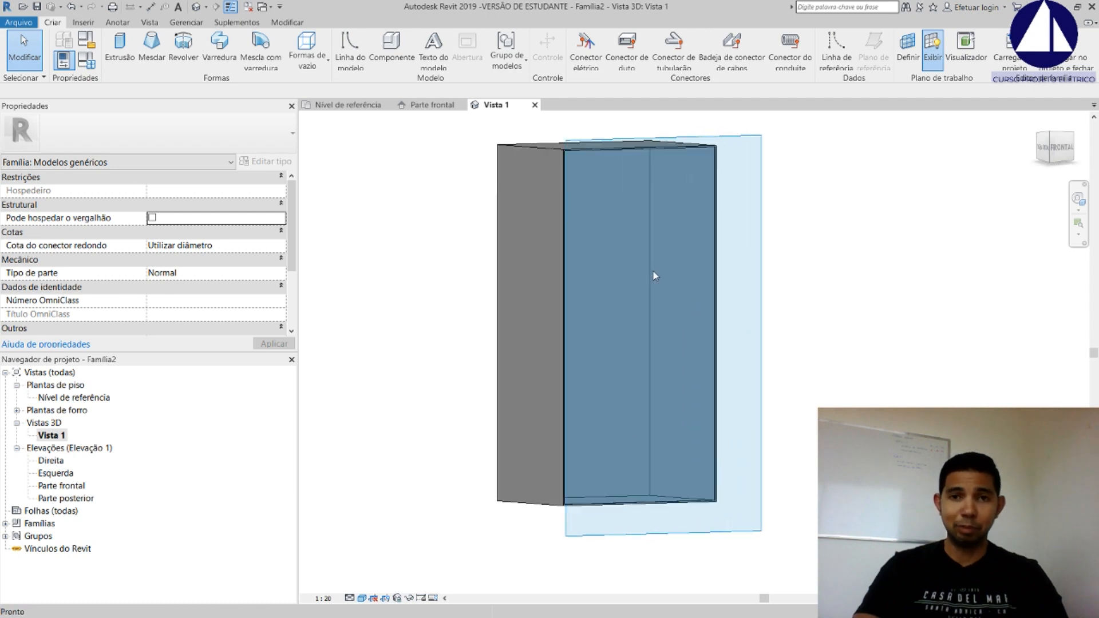
{"action": "left_click", "coordinate": [932, 61]}
{"action": "middle_click_drag", "start_coordinate": [906, 277], "coordinate": [861, 287], "text": "shift"}
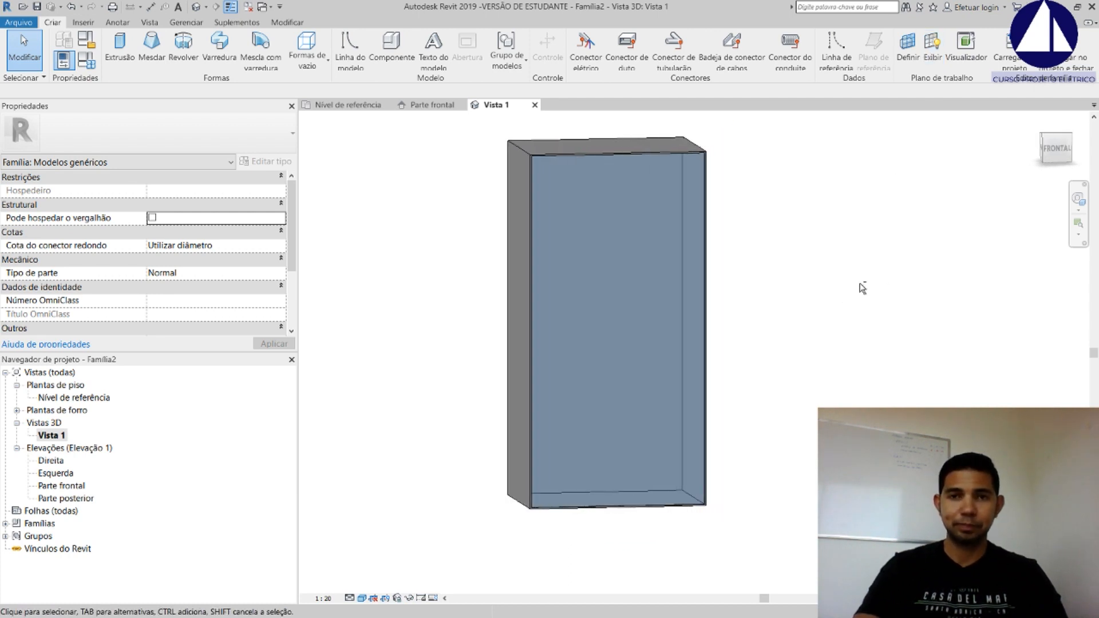
Start an extrusion on the front cover and sketch a circle of about 15 mm radius near its bottom centre, with a smaller concentric circle inside
{"action": "left_click", "coordinate": [1064, 150]}
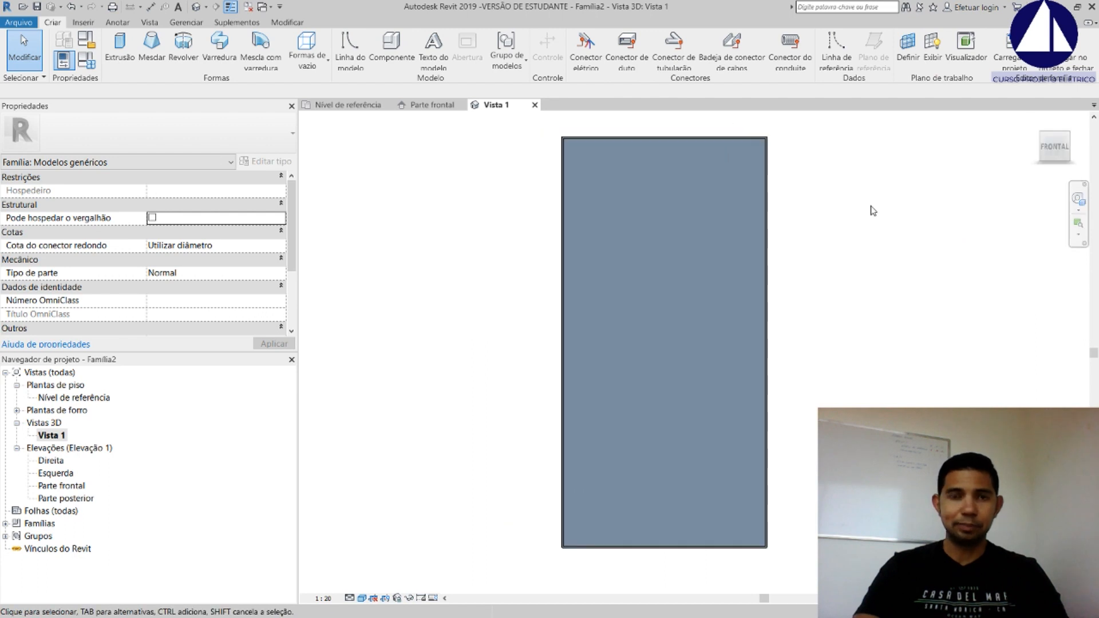
{"action": "left_click", "coordinate": [120, 49]}
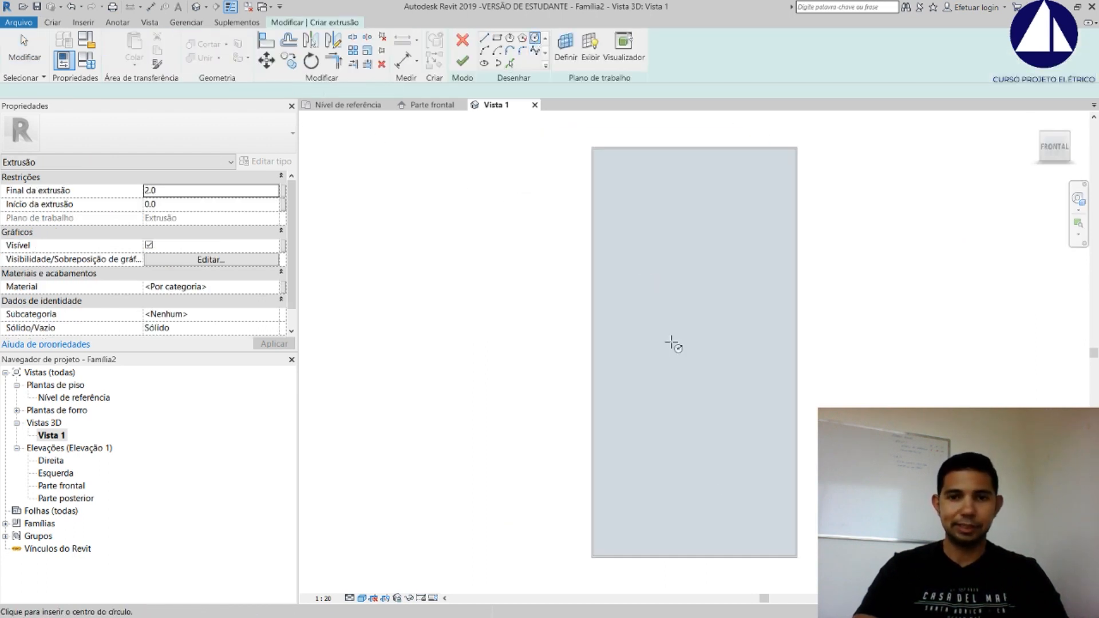
{"action": "left_click", "coordinate": [694, 542]}
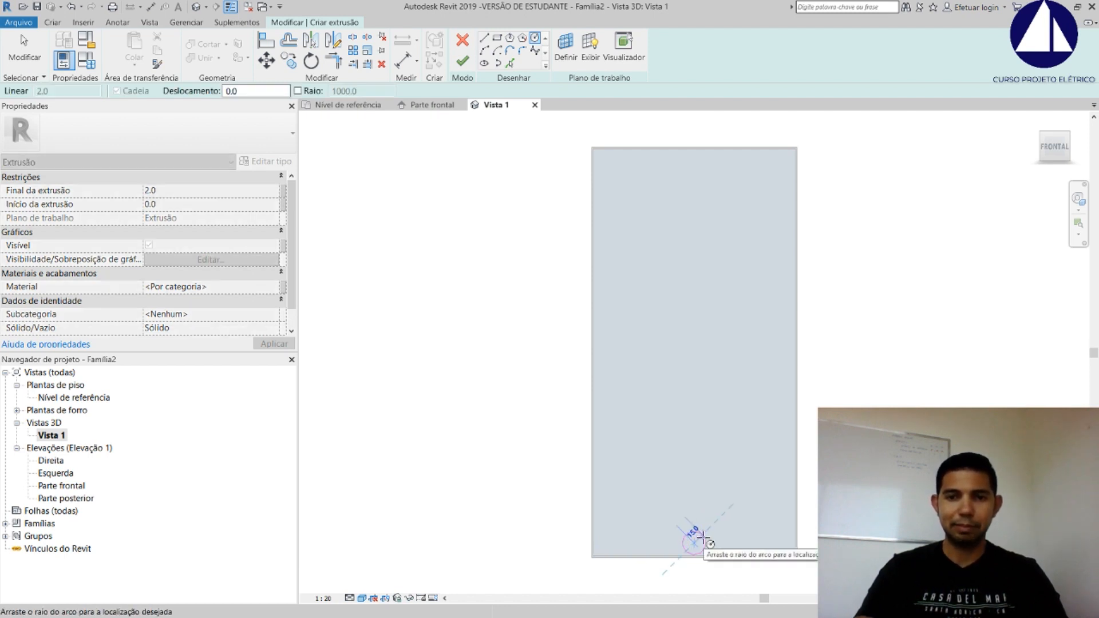
{"action": "left_click", "coordinate": [703, 539]}
{"action": "scroll", "coordinate": [694, 569], "scroll_direction": "up", "scroll_amount": 2}
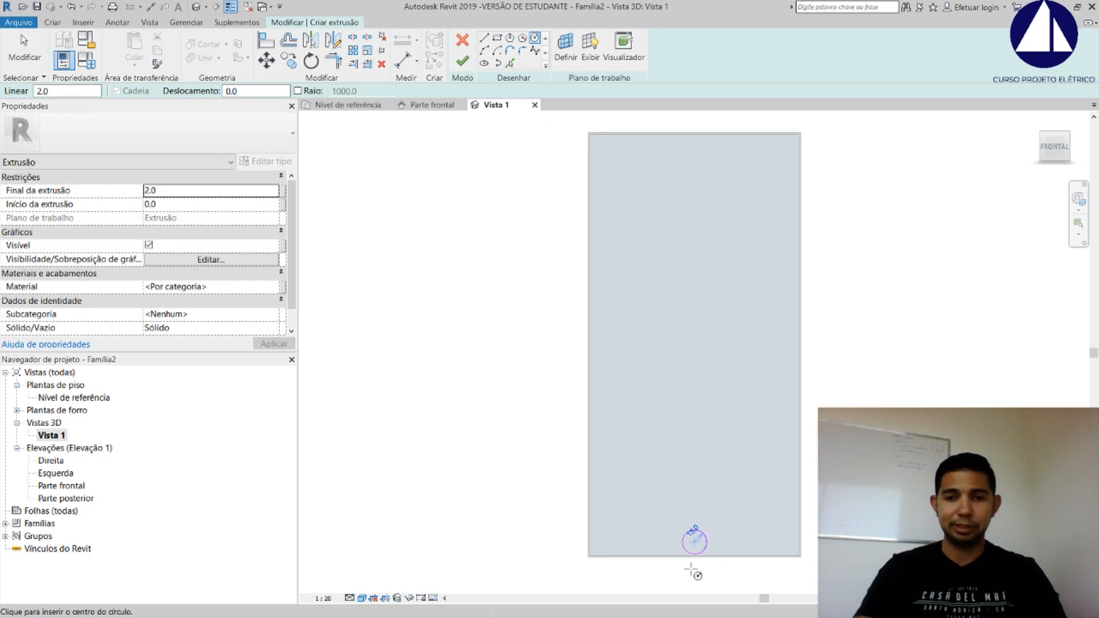
{"action": "scroll", "coordinate": [694, 570], "scroll_direction": "up", "scroll_amount": 5}
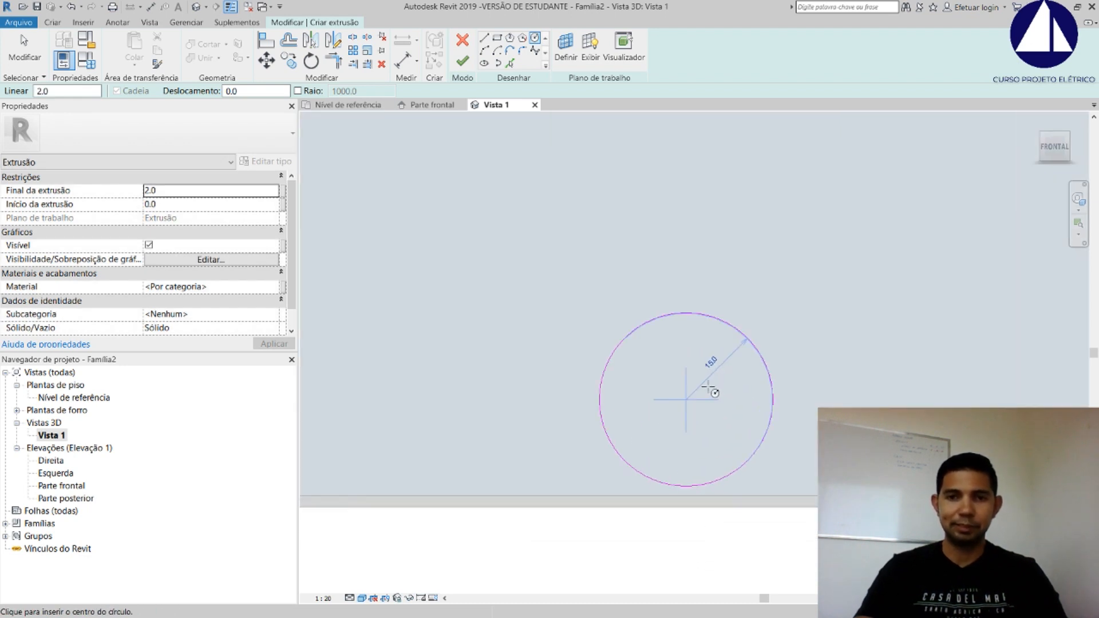
{"action": "left_click", "coordinate": [686, 400]}
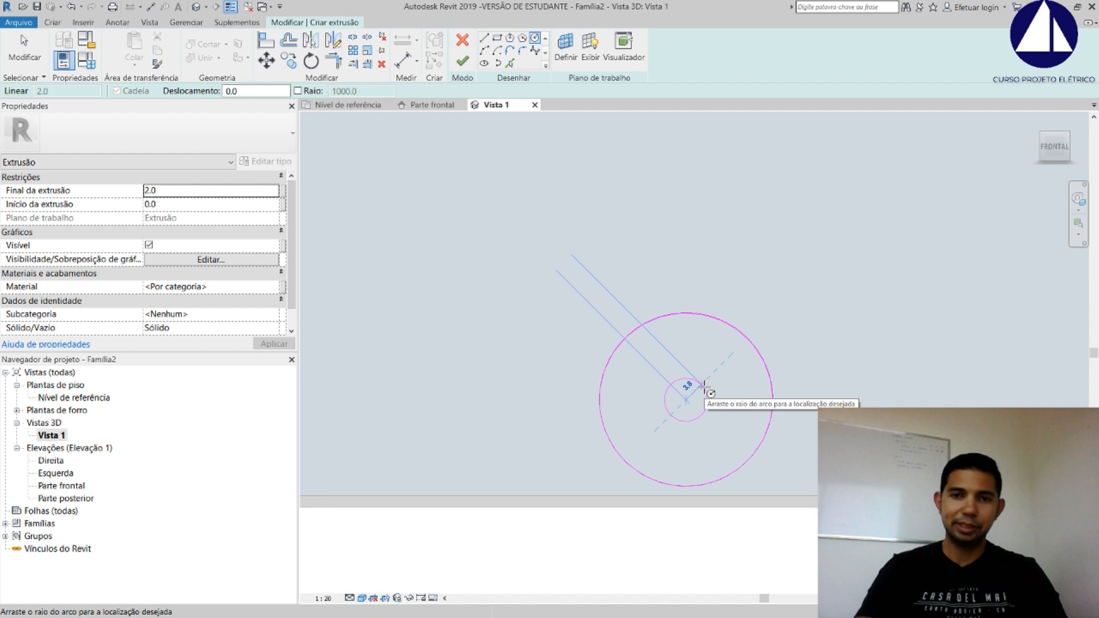
{"action": "left_click", "coordinate": [710, 381]}
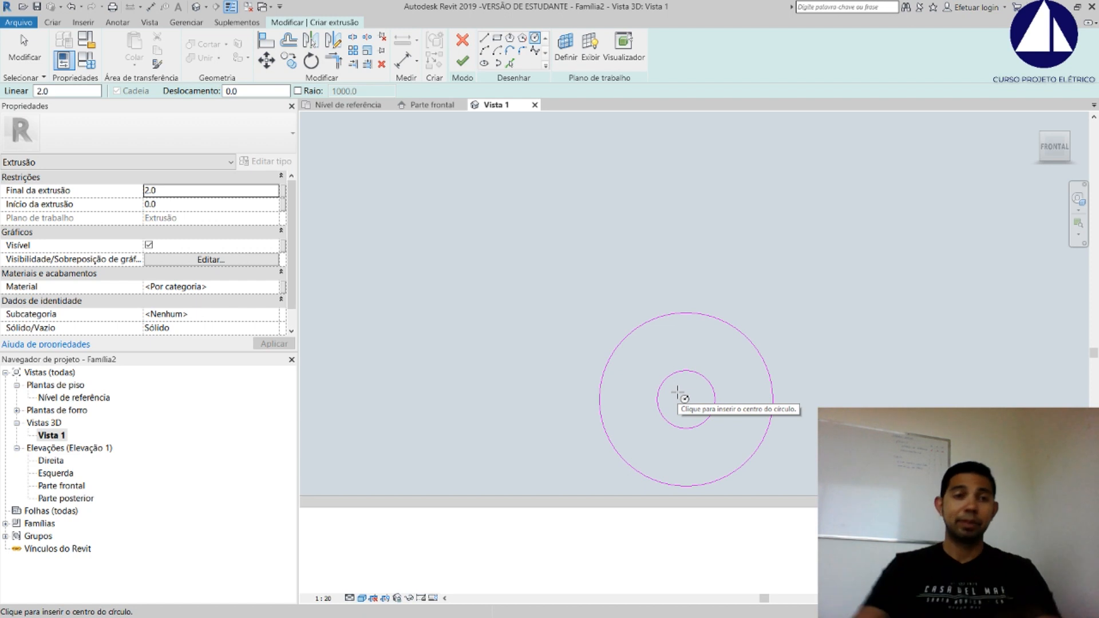
Set the extrusion end to -1 mm and finish the ring extrusion
{"action": "double_click", "coordinate": [146, 191]}
{"action": "type", "text": "1"}
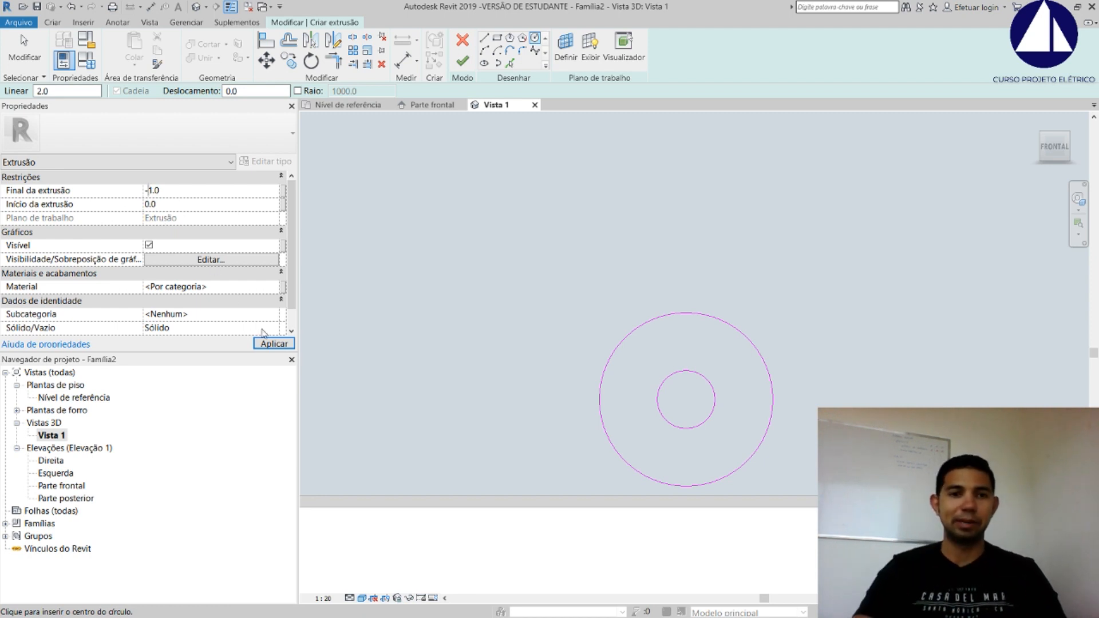
{"action": "left_click", "coordinate": [272, 344]}
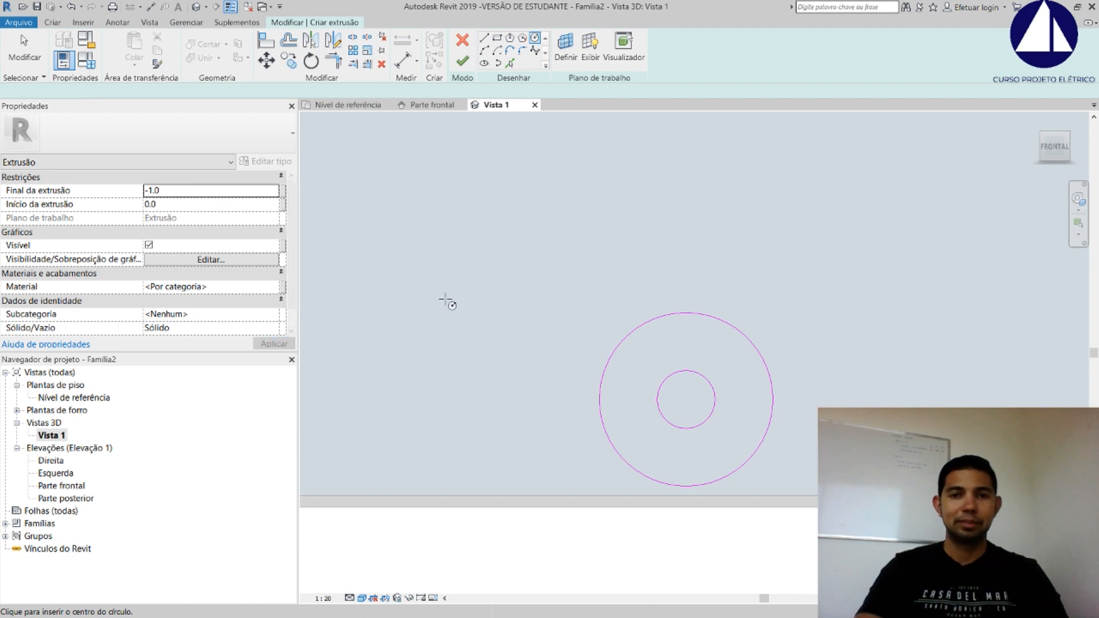
{"action": "left_click", "coordinate": [461, 60]}
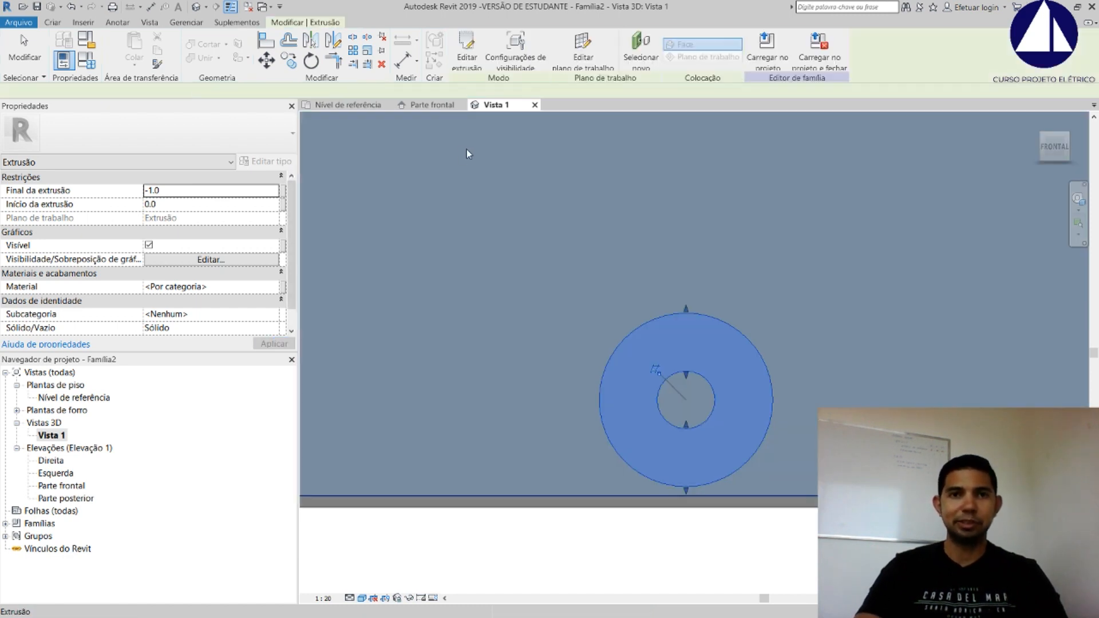
{"action": "scroll", "coordinate": [457, 124], "scroll_direction": "down", "scroll_amount": 4}
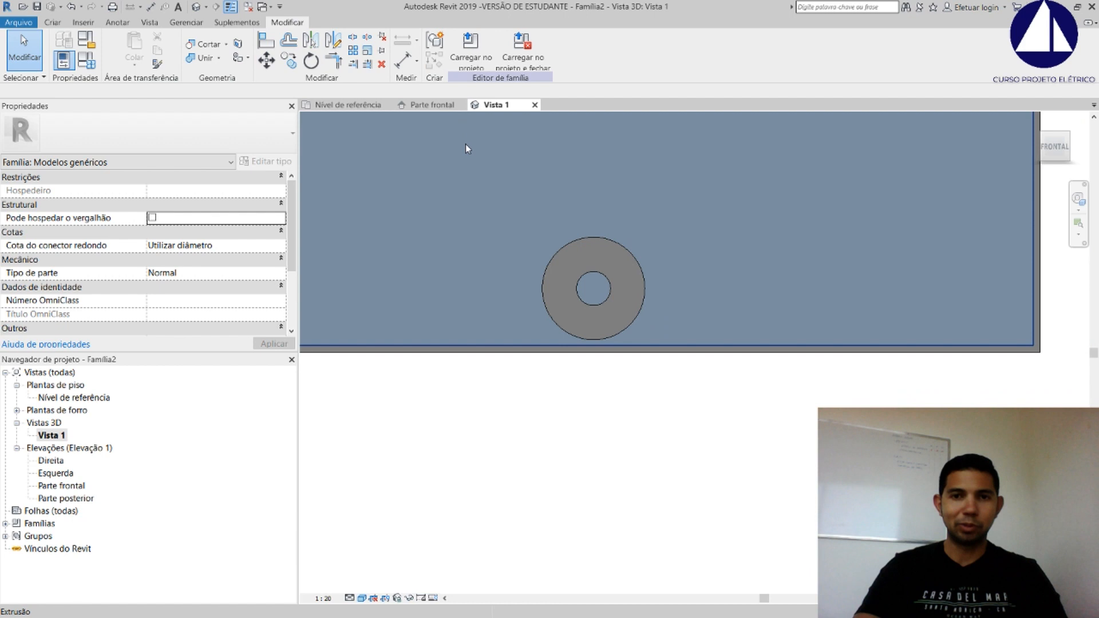
Examine the ring on the front cover from several angles, checking its thickness and its position on the box
{"action": "middle_click_drag", "start_coordinate": [580, 327], "coordinate": [908, 387], "text": "shift"}
{"action": "scroll", "coordinate": [887, 363], "scroll_direction": "up", "scroll_amount": 2}
{"action": "middle_click_drag", "start_coordinate": [907, 321], "coordinate": [788, 297], "text": "shift"}
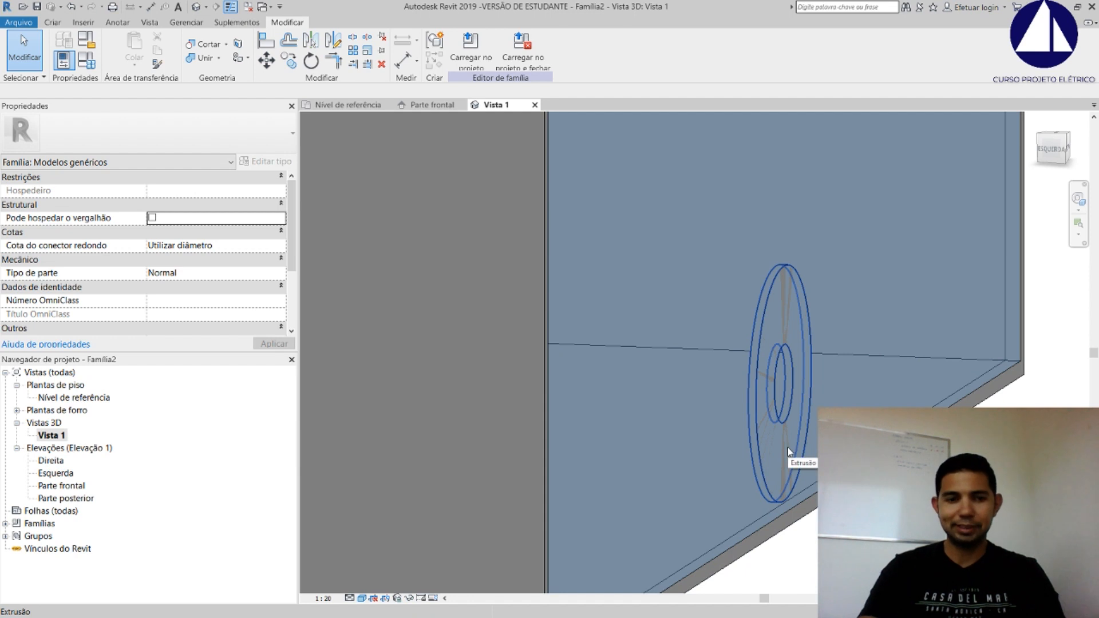
{"action": "middle_click_drag", "start_coordinate": [788, 448], "coordinate": [687, 448], "text": "shift"}
{"action": "scroll", "coordinate": [634, 506], "scroll_direction": "down", "scroll_amount": 4}
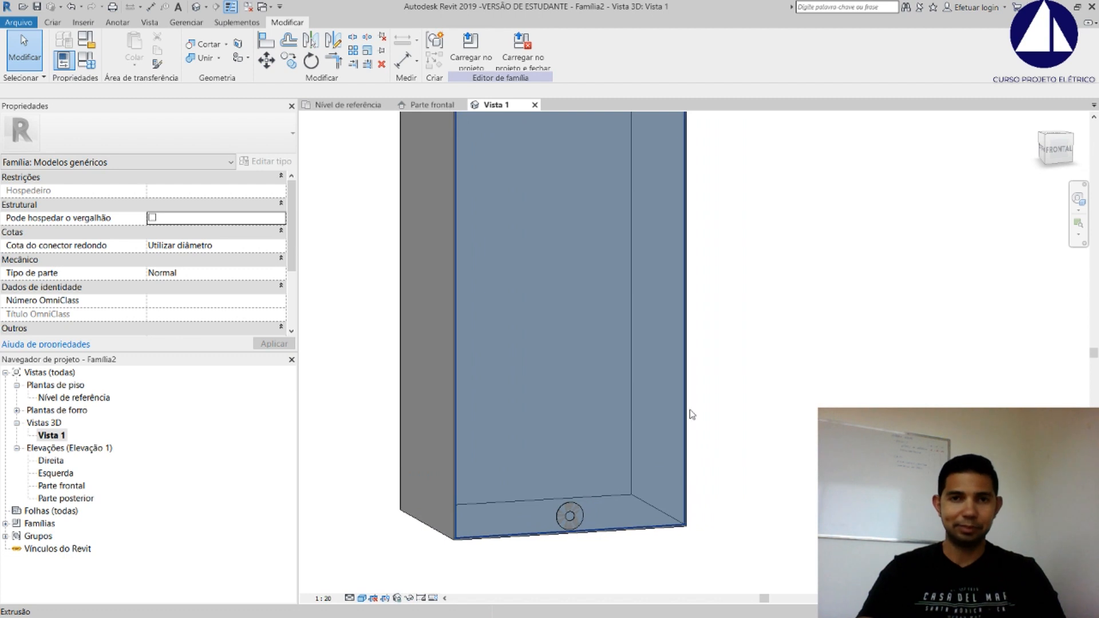
{"action": "middle_click_drag", "start_coordinate": [737, 351], "coordinate": [739, 380]}
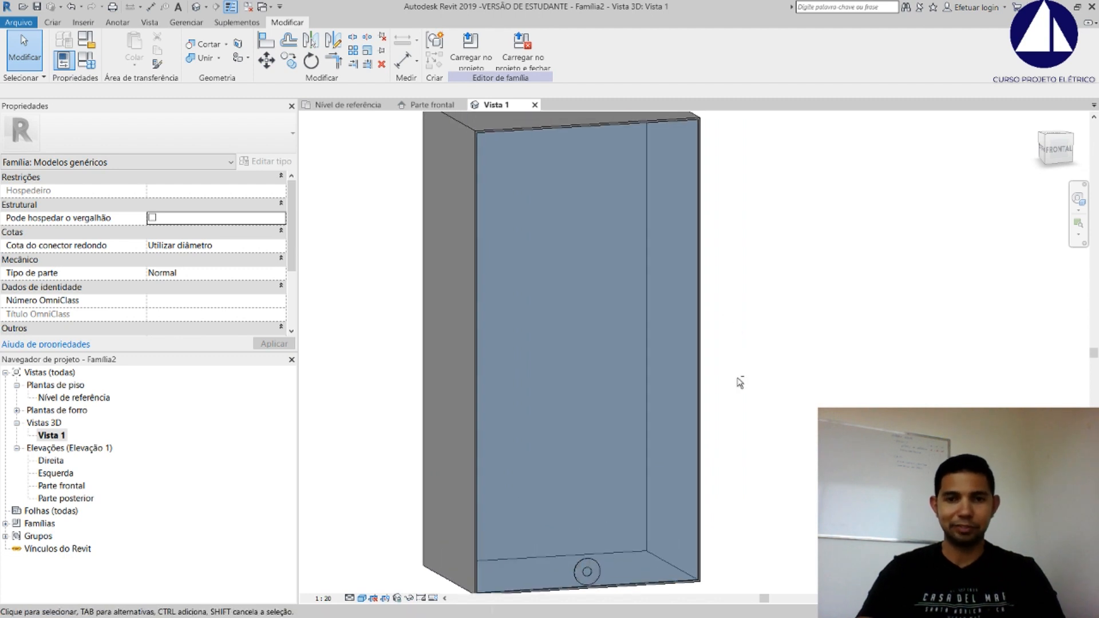
{"action": "left_click", "coordinate": [590, 565]}
{"action": "scroll", "coordinate": [670, 511], "scroll_direction": "down", "scroll_amount": 1}
{"action": "left_click", "coordinate": [715, 437]}
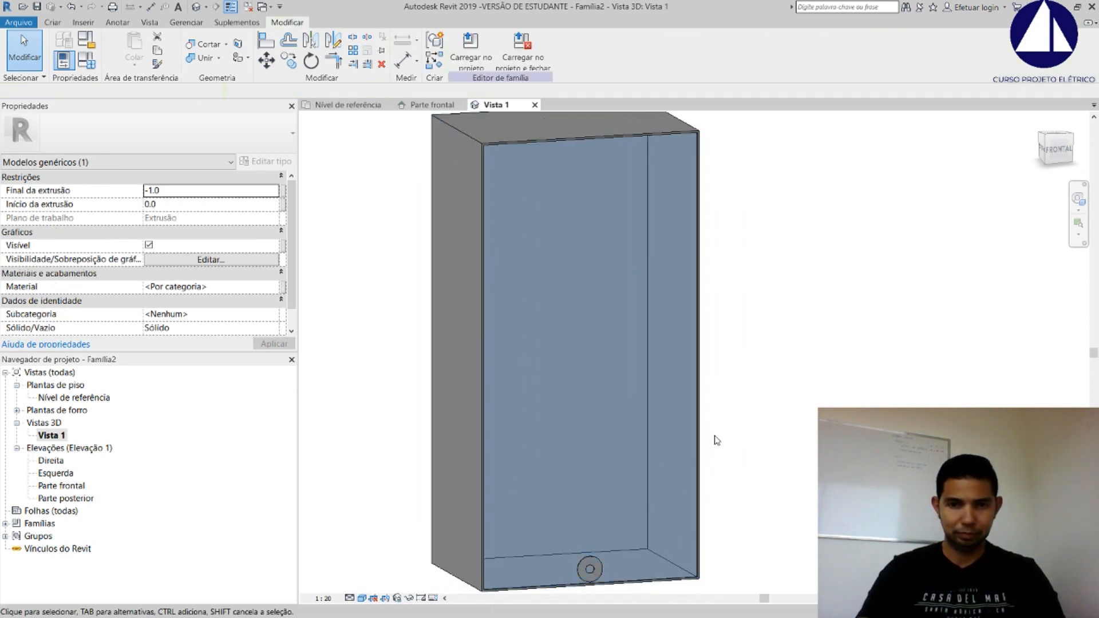
{"action": "left_click", "coordinate": [712, 487]}
{"action": "middle_click_drag", "start_coordinate": [712, 486], "coordinate": [686, 376]}
{"action": "scroll", "coordinate": [699, 434], "scroll_direction": "down", "scroll_amount": 3}
{"action": "scroll", "coordinate": [694, 366], "scroll_direction": "up", "scroll_amount": 3}
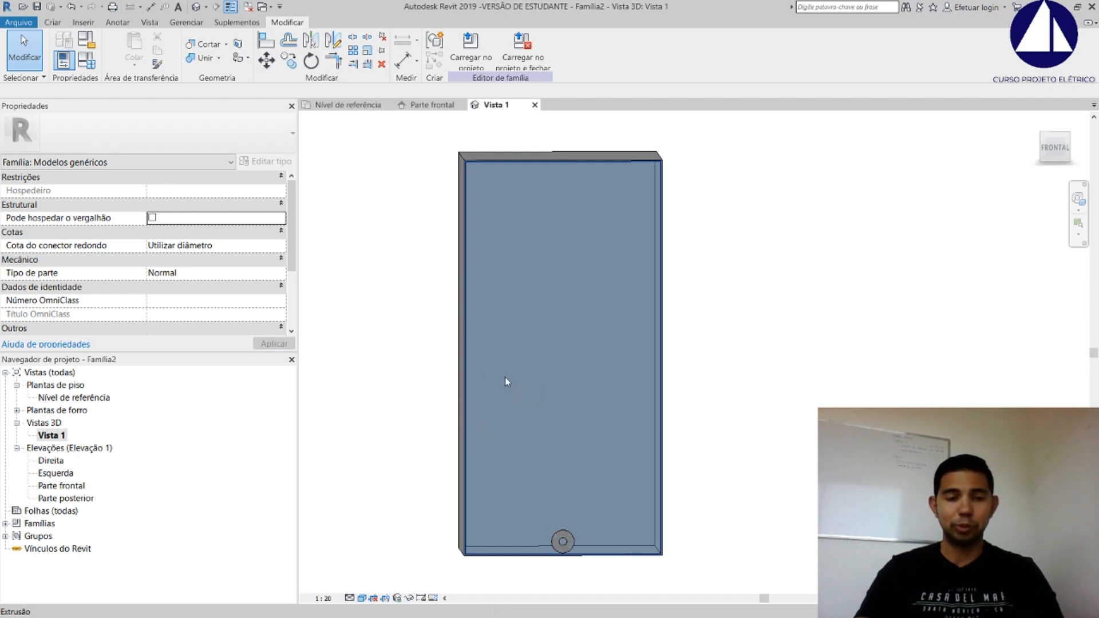
Examine the breaker enclosures on the covers in the Med agrupada.JPG photo and return to the Revit model
{"action": "key", "text": "alt+Tab"}
{"action": "key", "text": "alt+Tab"}
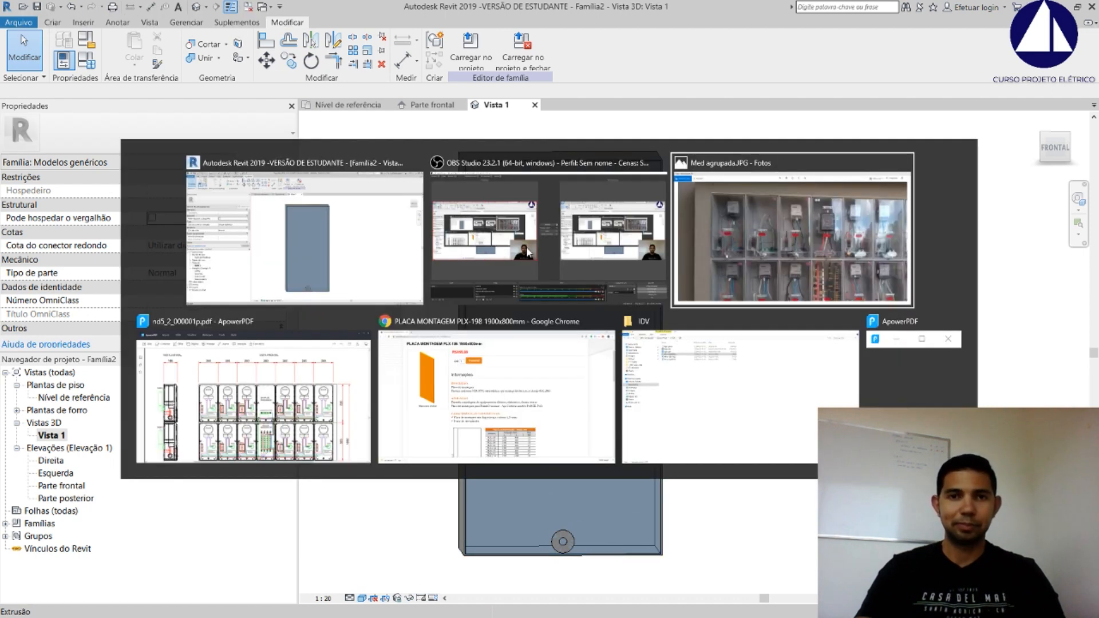
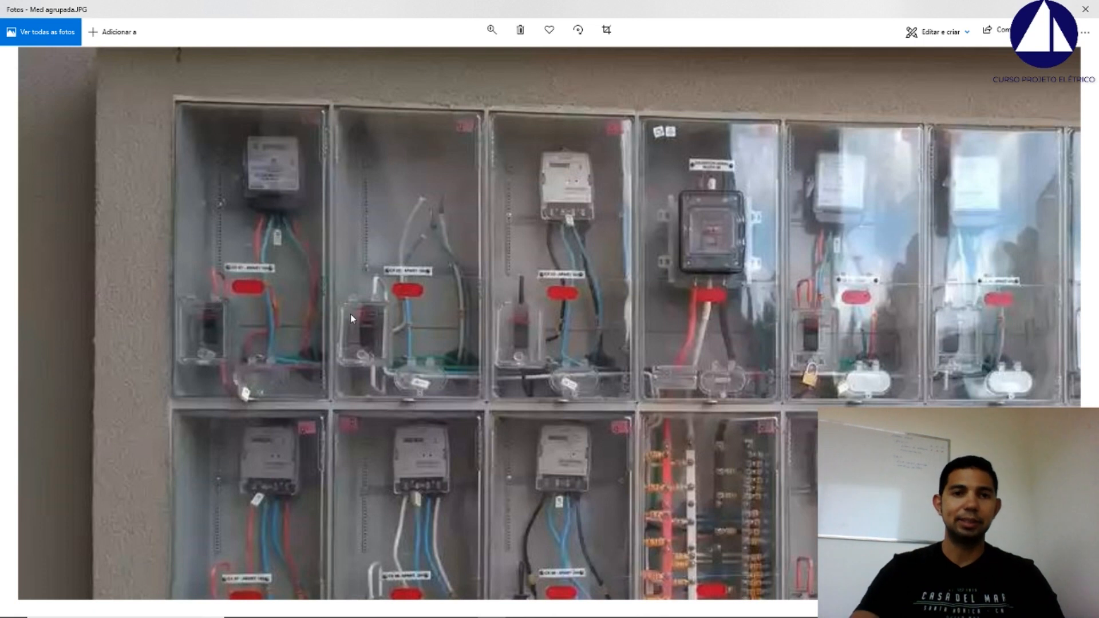
{"action": "key", "text": "alt+Tab"}
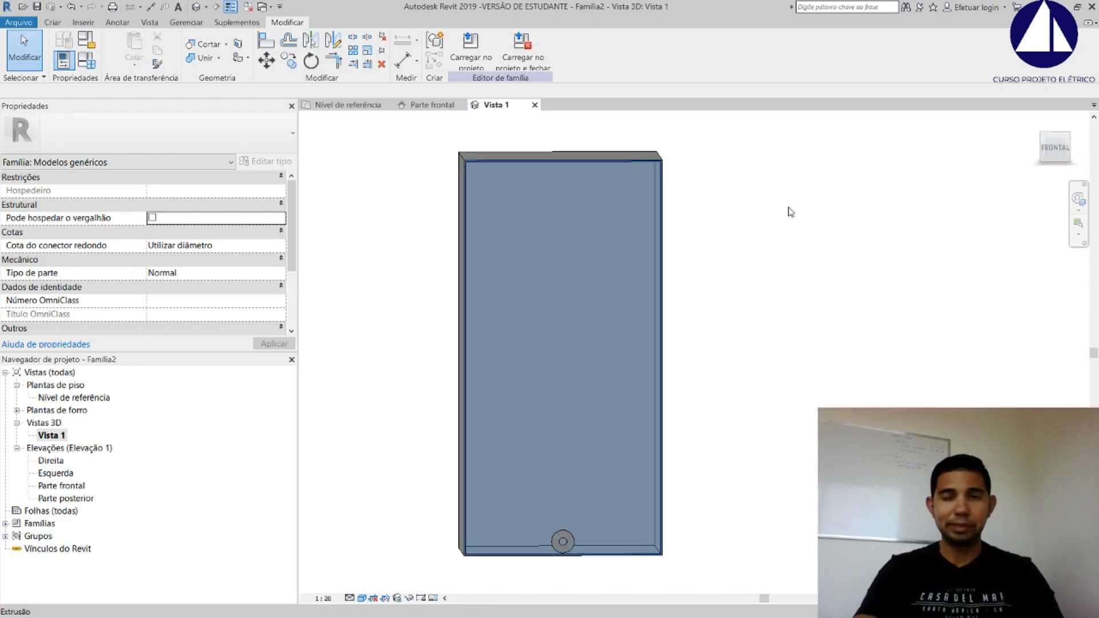
From the front view, start a new extrusion on the front cover using the rectangle sketch tool
{"action": "left_click", "coordinate": [1057, 147]}
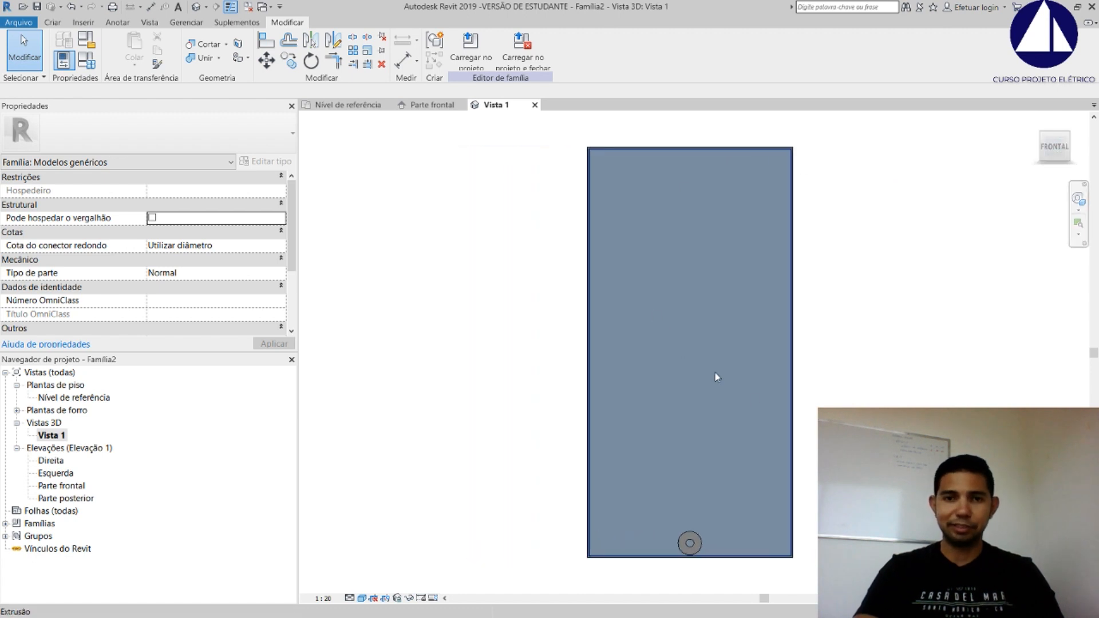
{"action": "scroll", "coordinate": [816, 428], "scroll_direction": "up", "scroll_amount": 3}
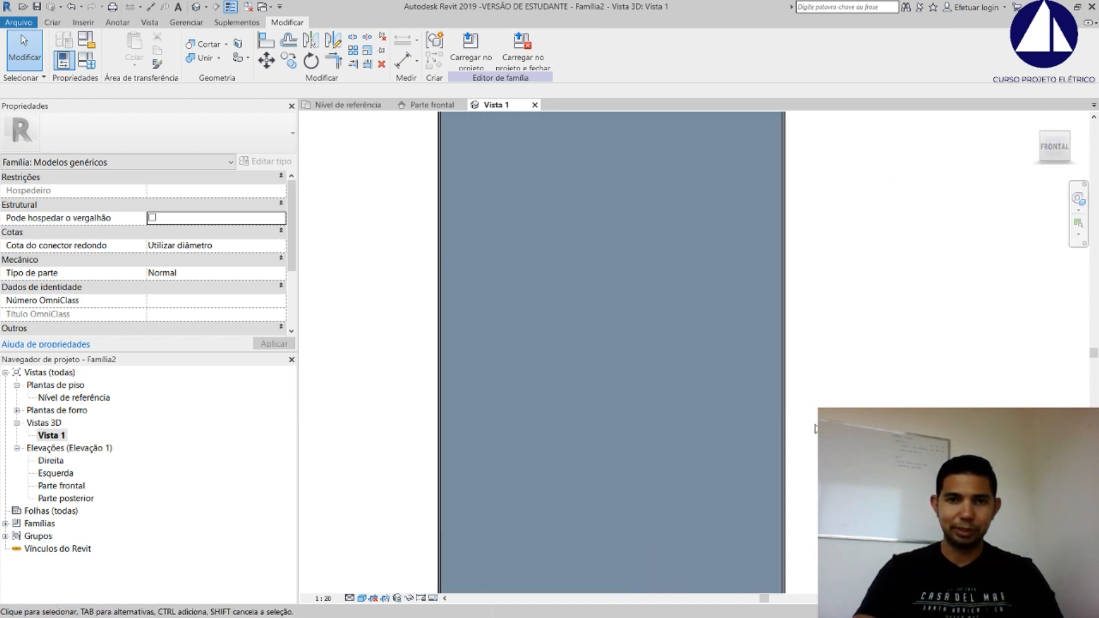
{"action": "left_click", "coordinate": [52, 21]}
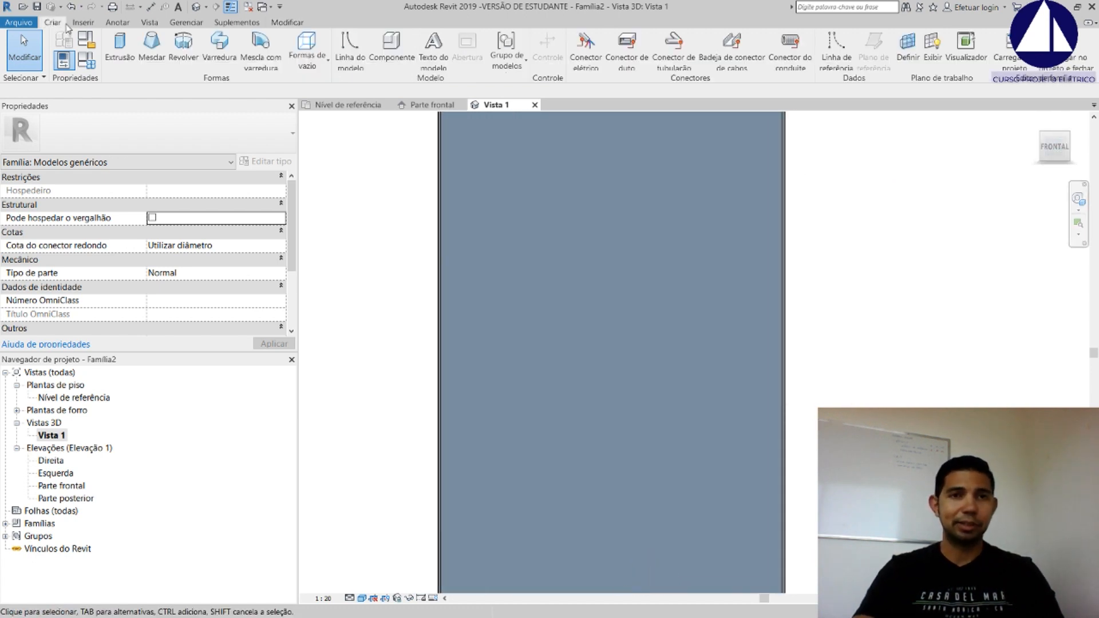
{"action": "left_click", "coordinate": [126, 51]}
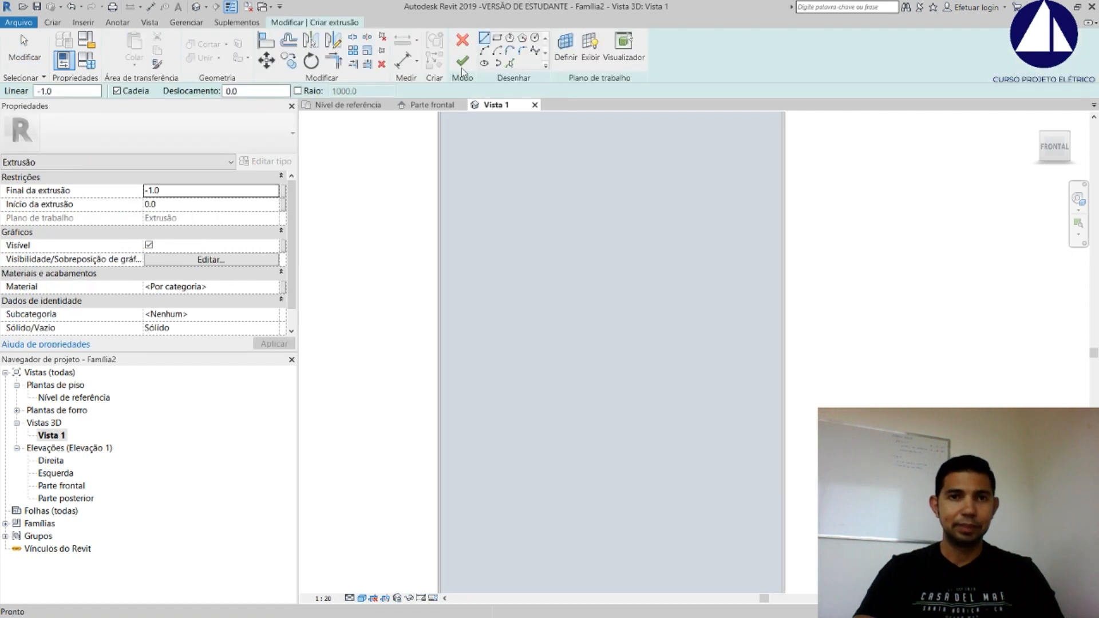
{"action": "left_click", "coordinate": [497, 37]}
{"action": "scroll", "coordinate": [490, 305], "scroll_direction": "down", "scroll_amount": 2}
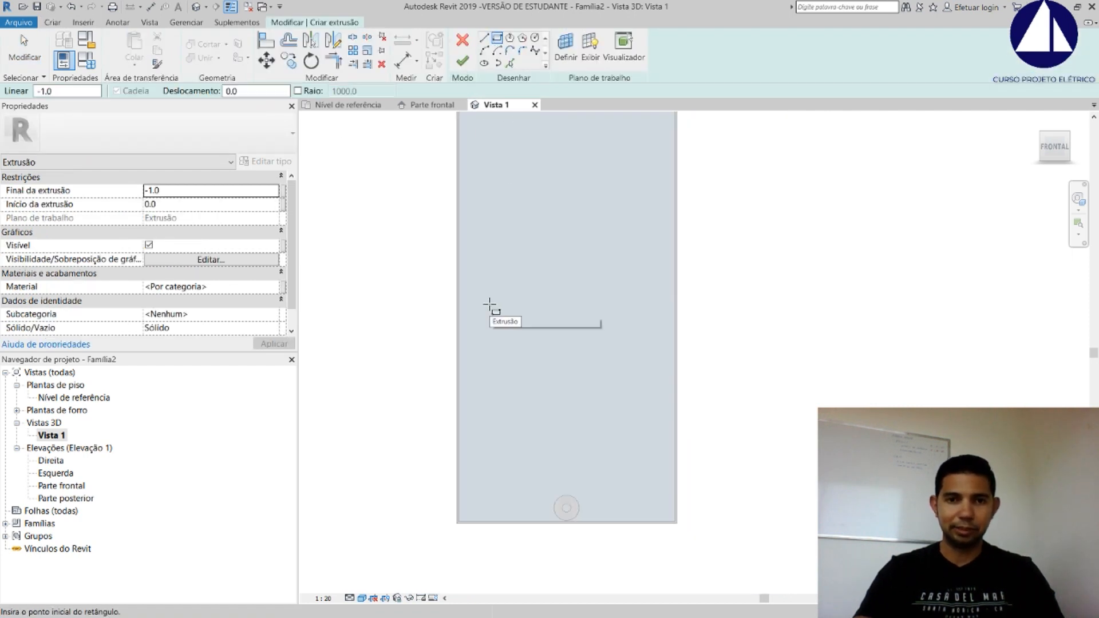
{"action": "scroll", "coordinate": [490, 307], "scroll_direction": "up", "scroll_amount": 2}
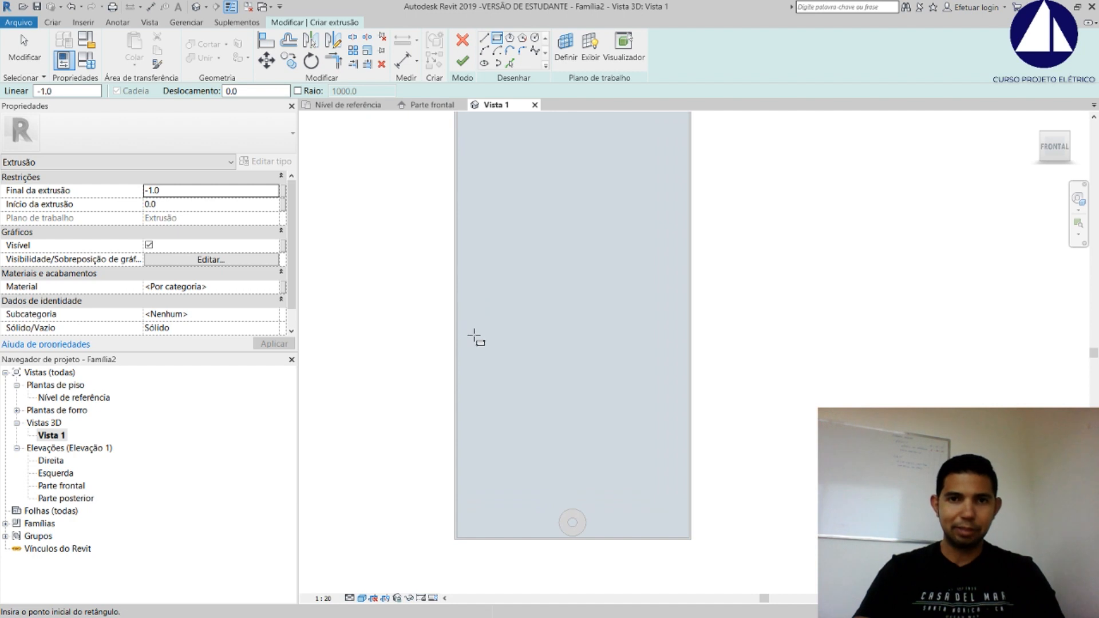
{"action": "mouse_move", "coordinate": [474, 335]}
{"action": "middle_mouse_down"}
{"action": "mouse_move", "coordinate": [481, 412]}
{"action": "mouse_move", "coordinate": [469, 395]}
{"action": "mouse_move", "coordinate": [481, 373]}
{"action": "middle_mouse_up"}
{"action": "scroll", "coordinate": [469, 394], "scroll_direction": "down", "scroll_amount": 1}
Compare the breaker position and shape in the Med agrupada.JPG photo with the front view in the ApowerPDF drawing nd5_2_000001p.pdf
{"action": "key", "text": "alt+Tab"}
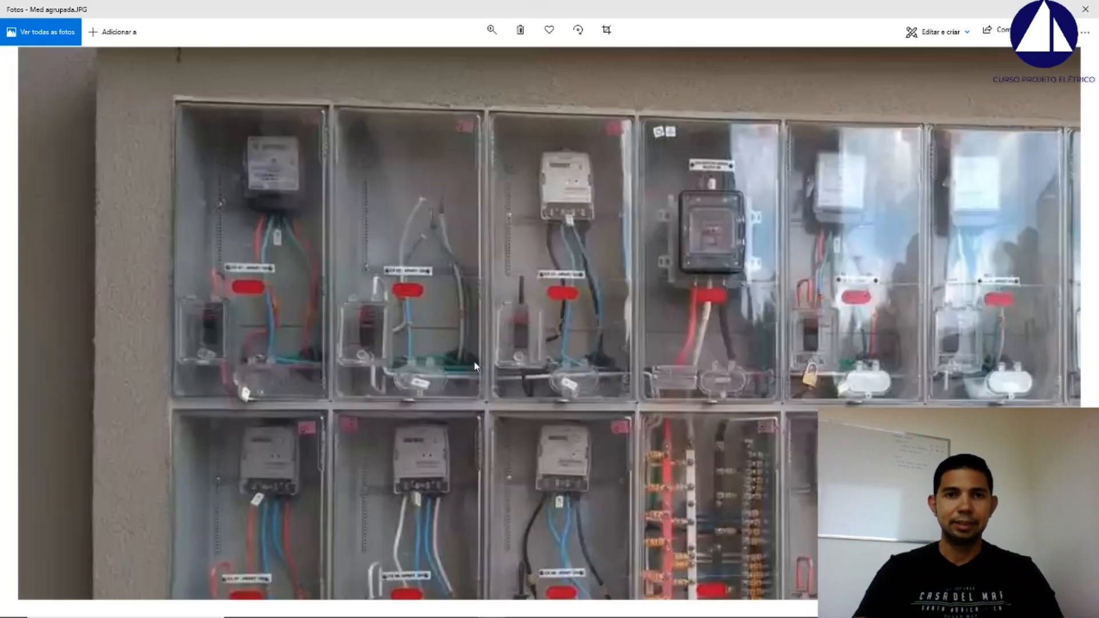
{"action": "key", "text": "alt+Tab"}
{"action": "key", "text": "alt+Tab"}
{"action": "key", "text": "alt+Tab"}
{"action": "key", "text": "alt+Tab"}
{"action": "key", "text": "alt+Tab"}
{"action": "key", "text": "alt+Tab"}
{"action": "key", "text": "alt+Tab"}
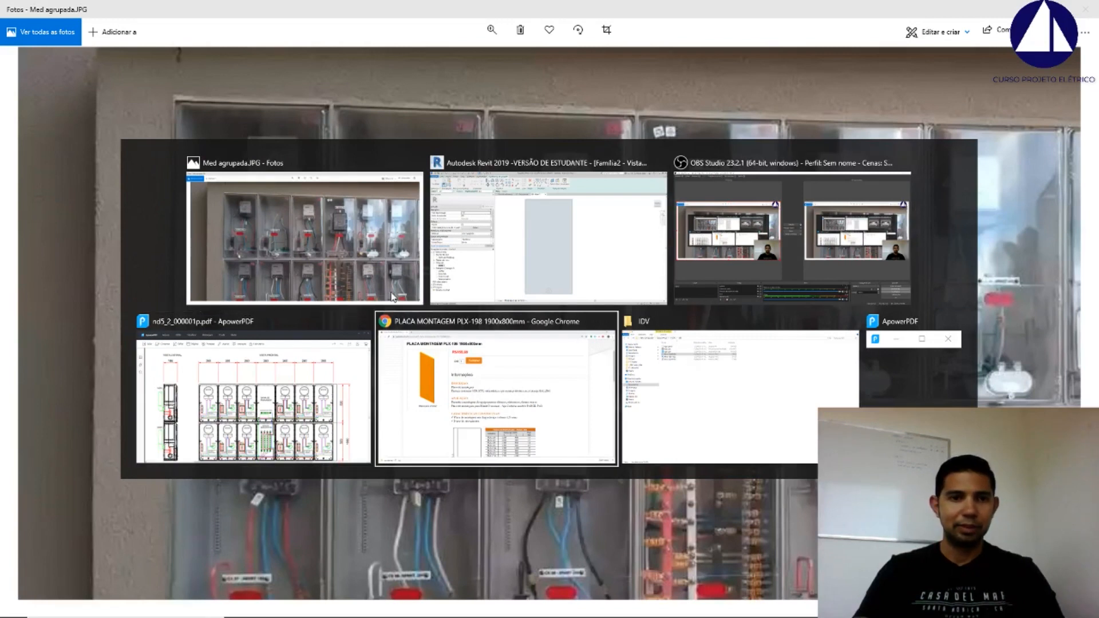
{"action": "key", "text": "alt+Tab"}
{"action": "key", "text": "alt+Tab"}
{"action": "key", "text": "alt+Tab"}
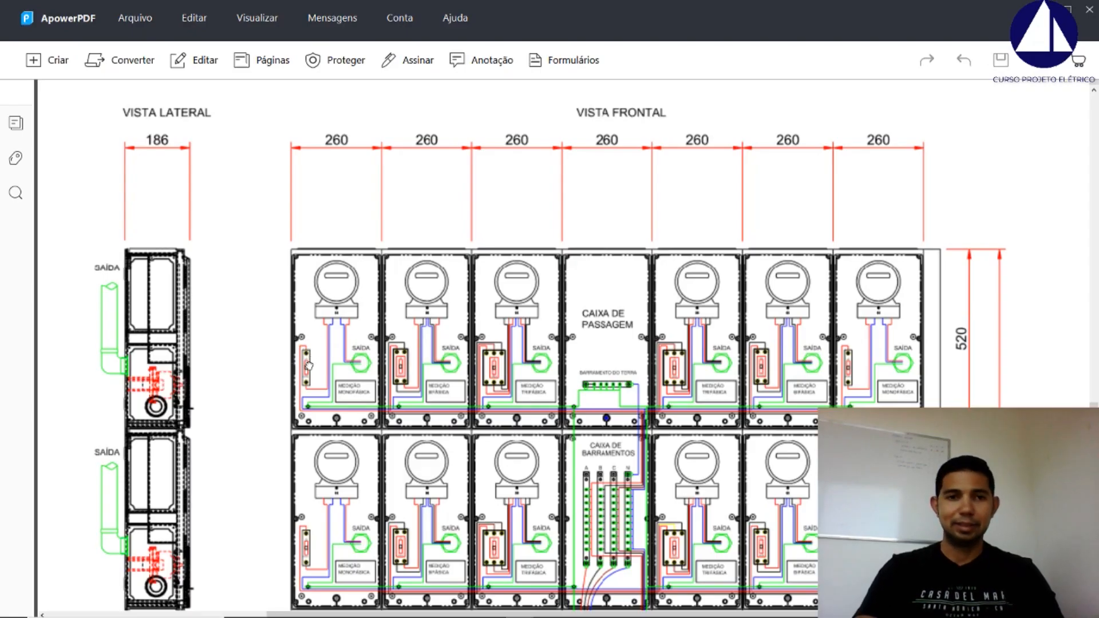
{"action": "key", "text": "alt+Tab"}
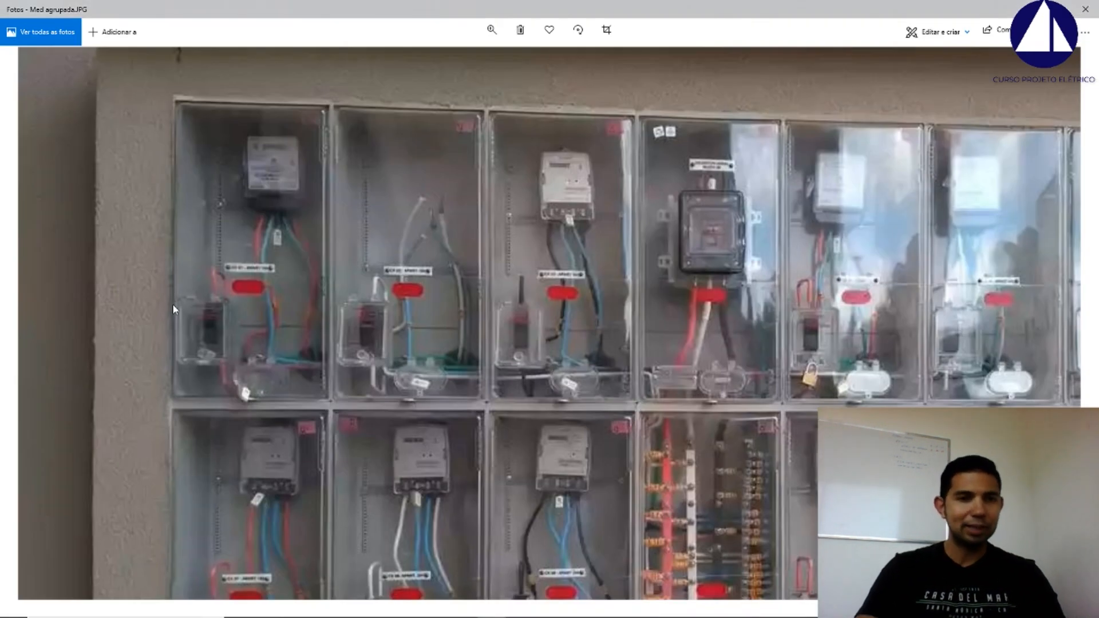
Return to the Revit model and sketch a rectangle about 70 × 95 mm near the left edge of the front cover's lower half
{"action": "key", "text": "alt+Tab"}
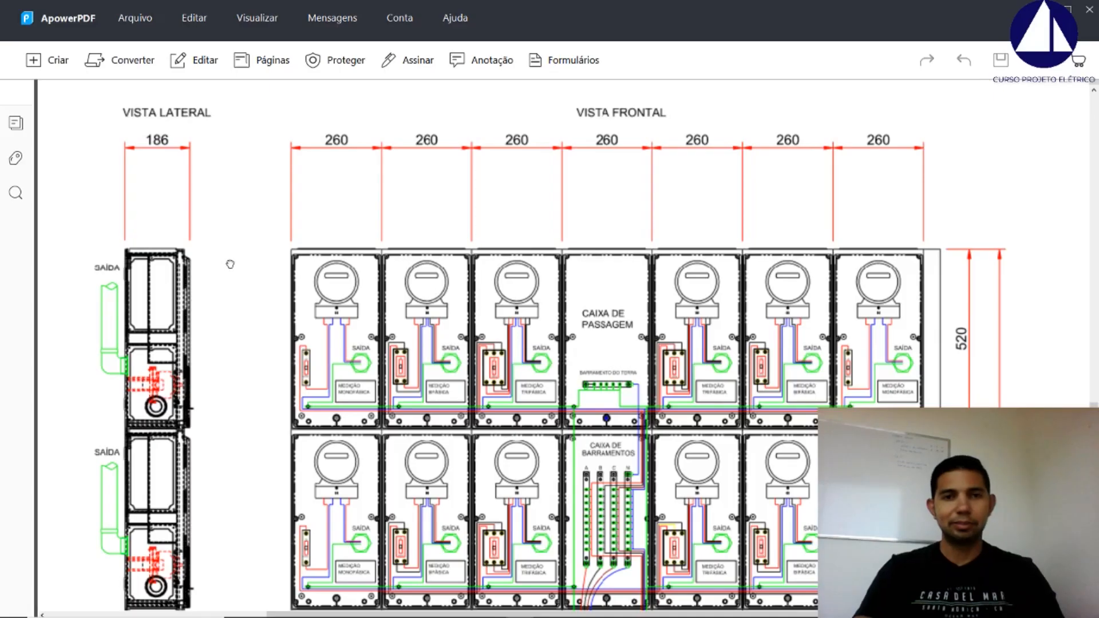
{"action": "key", "text": "alt+Tab"}
{"action": "key", "text": "alt+Tab"}
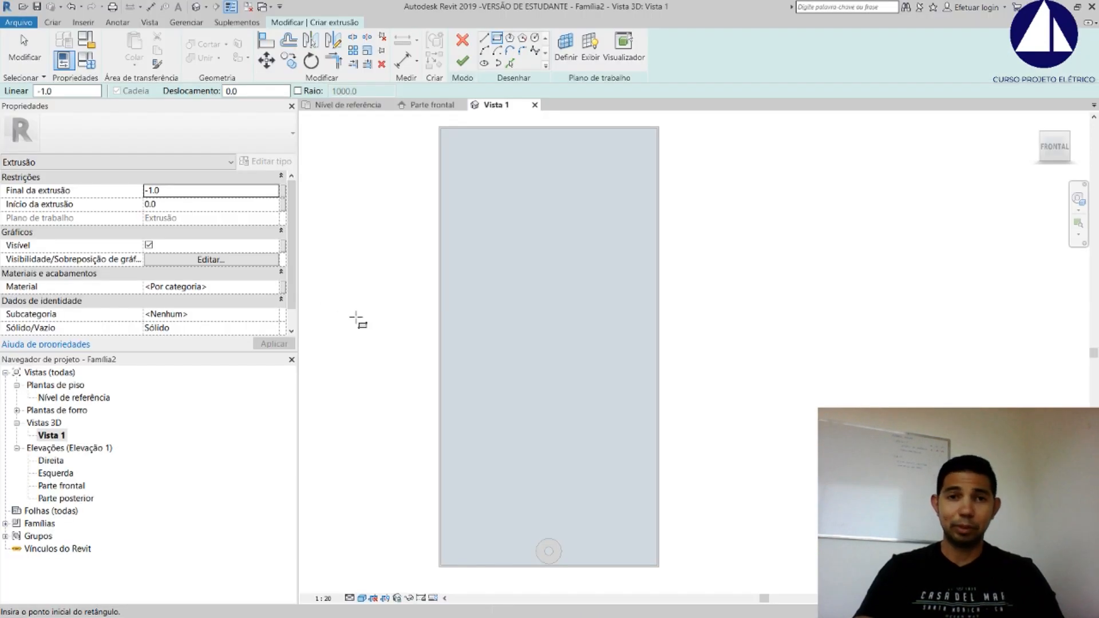
{"action": "scroll", "coordinate": [451, 566], "scroll_direction": "up", "scroll_amount": 2}
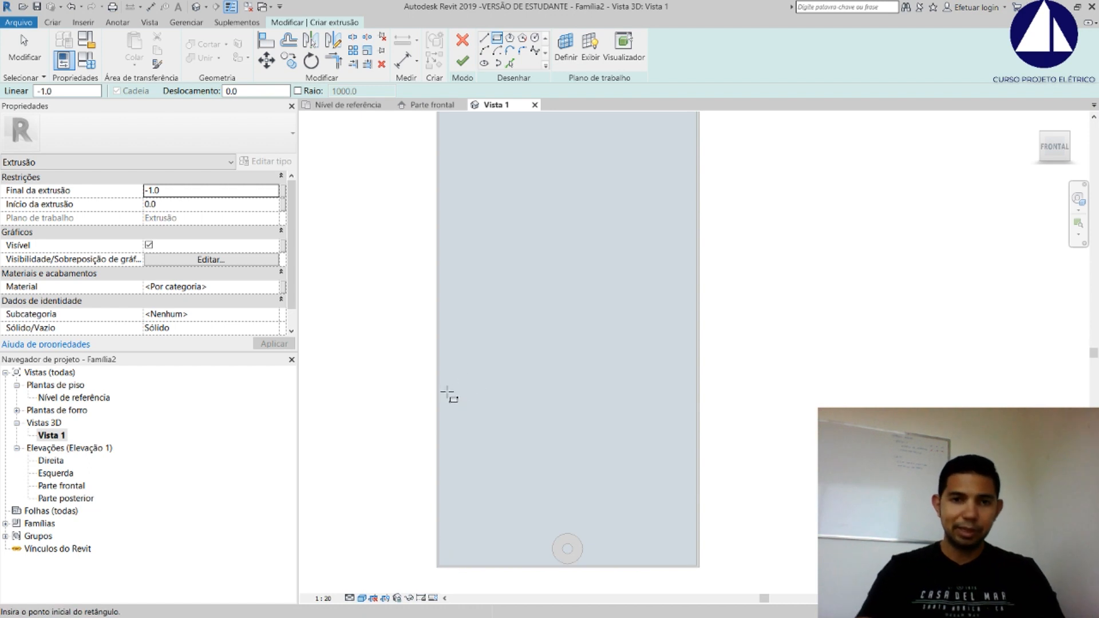
{"action": "left_click", "coordinate": [451, 352]}
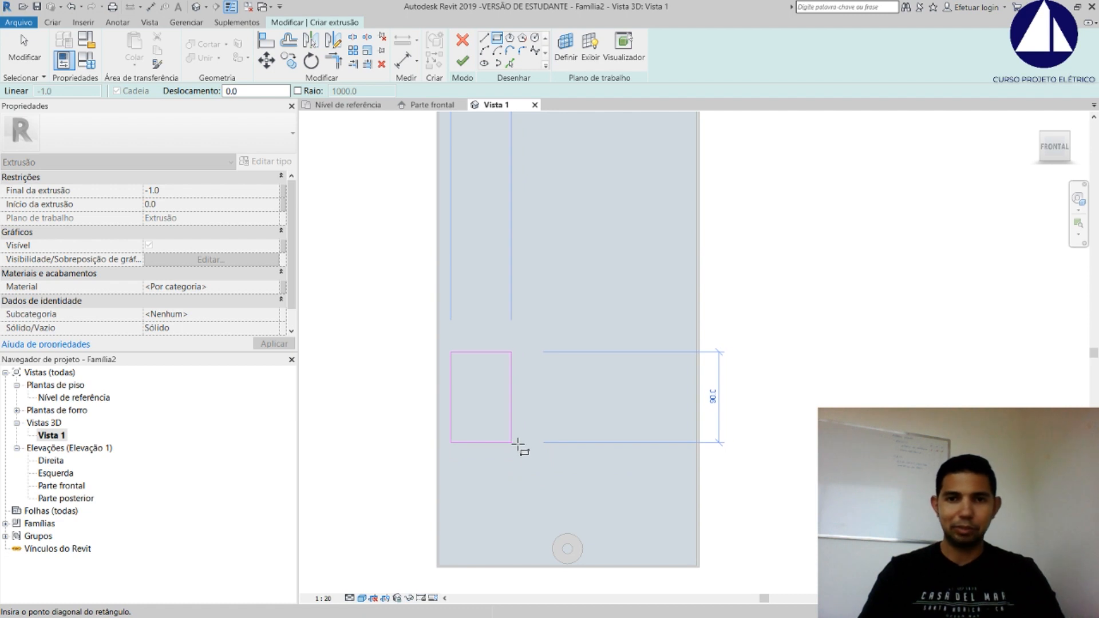
{"action": "left_click", "coordinate": [522, 447]}
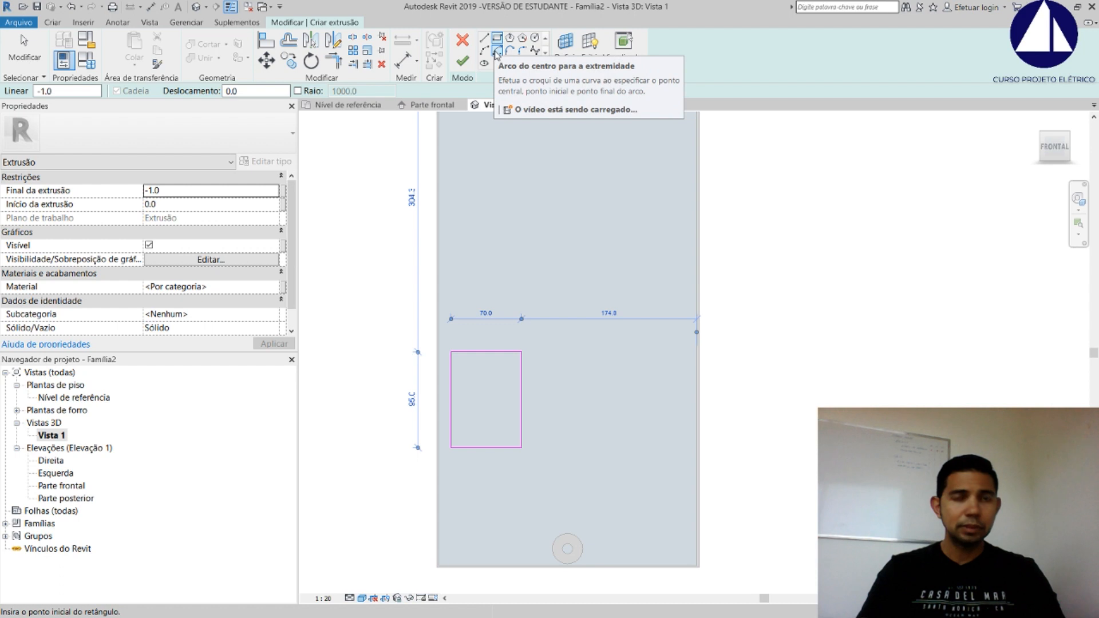
{"action": "left_click", "coordinate": [333, 60]}
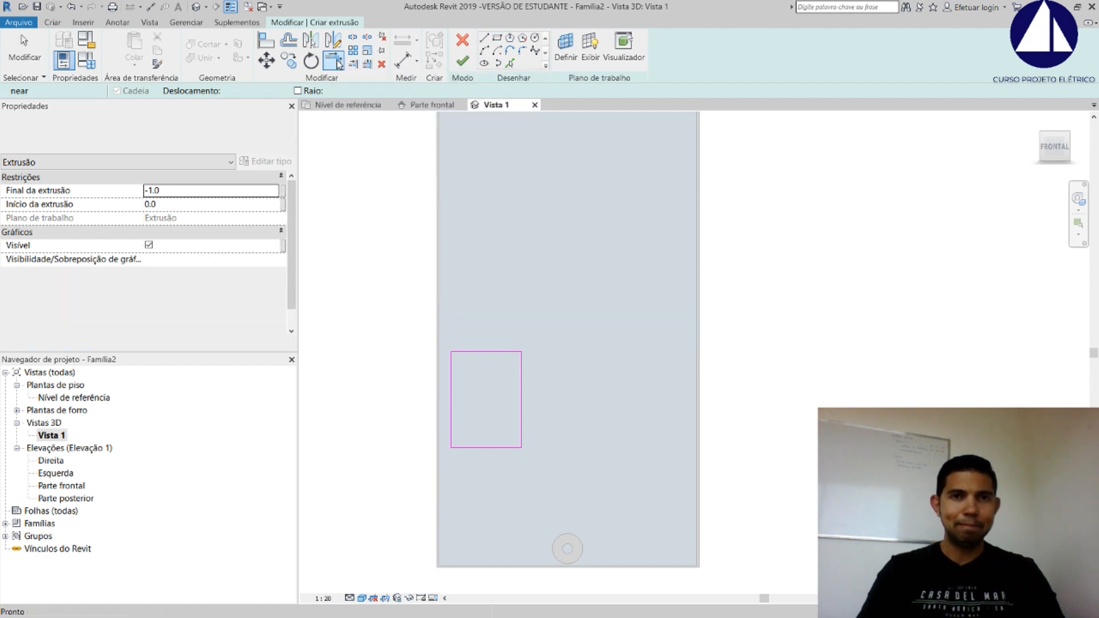
{"action": "scroll", "coordinate": [479, 403], "scroll_direction": "up", "scroll_amount": 2}
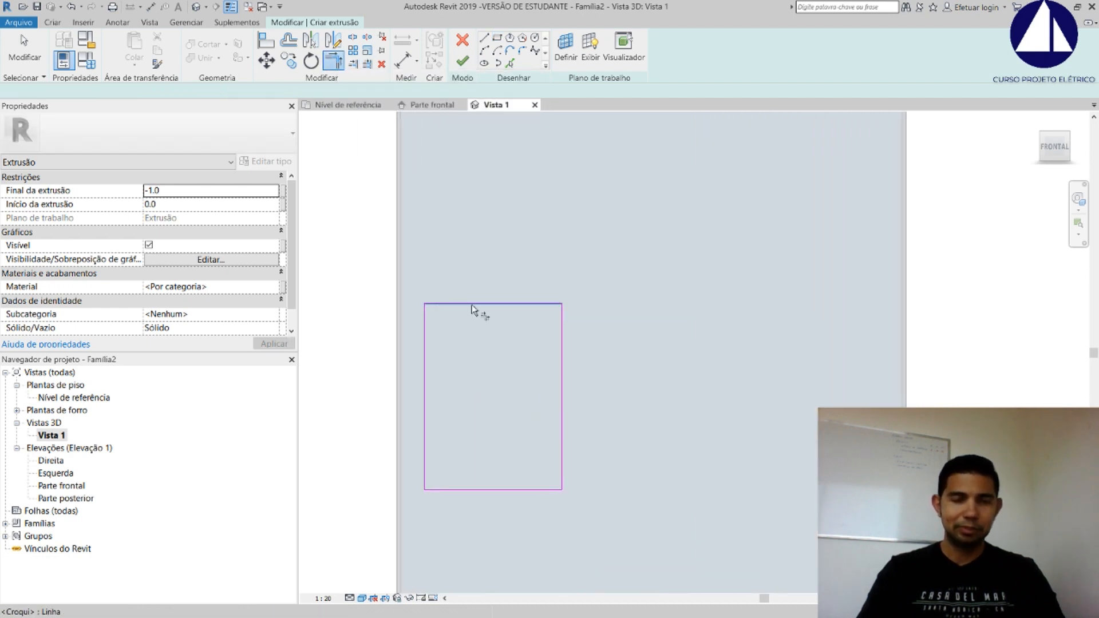
{"action": "left_click", "coordinate": [528, 304]}
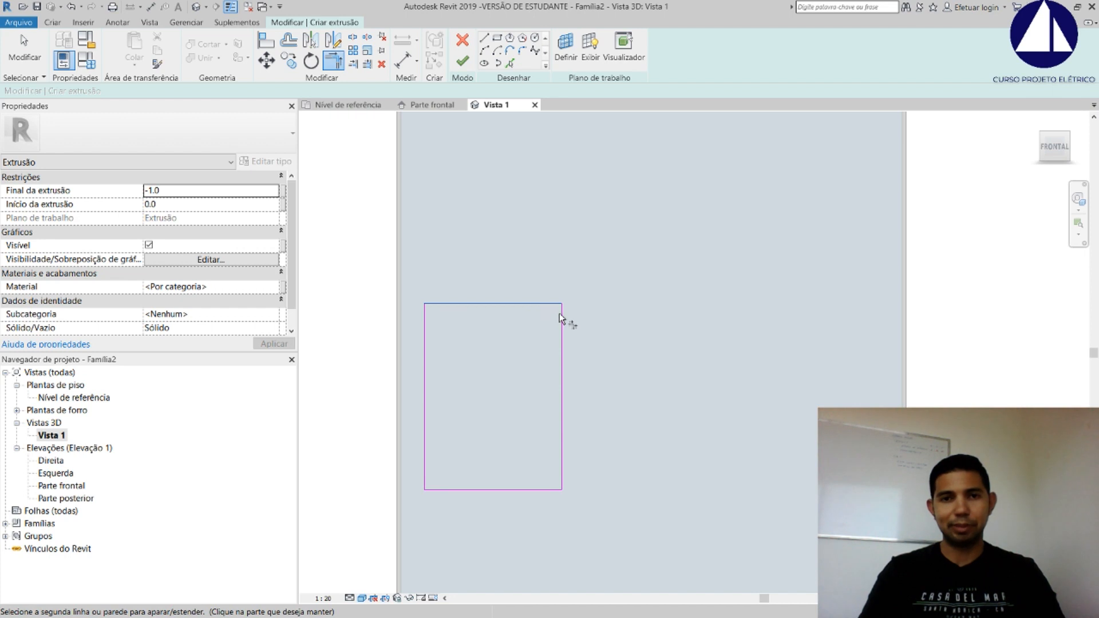
{"action": "left_click", "coordinate": [561, 318]}
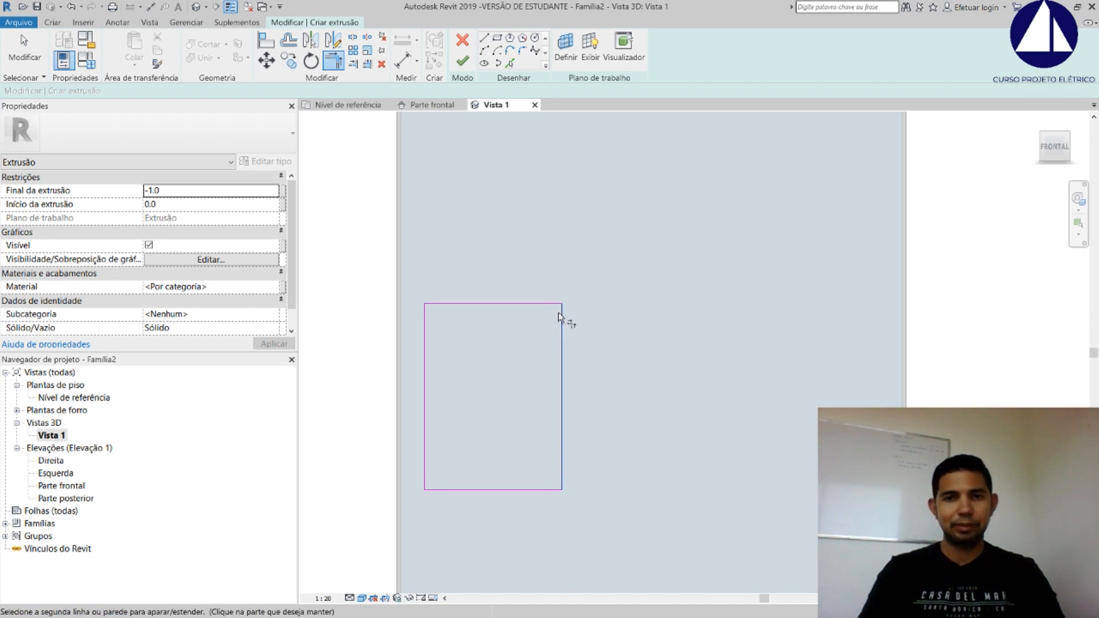
{"action": "key", "text": "Escape"}
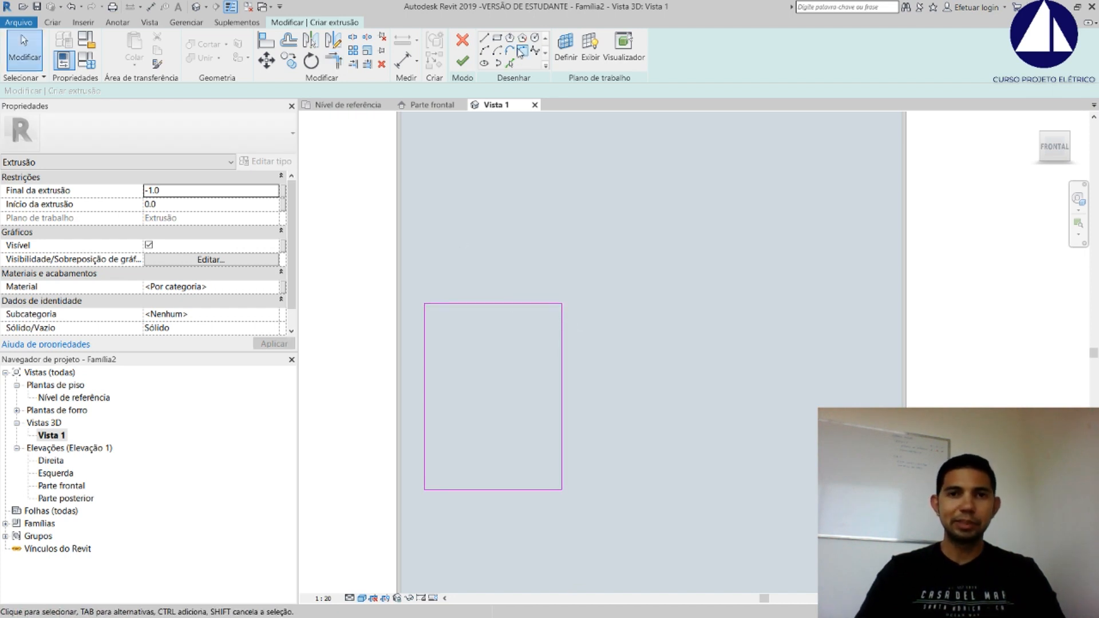
Round the rectangle's upper-right corner with a fillet arc of about 20 mm radius and open its radius value for editing
{"action": "left_click", "coordinate": [522, 52]}
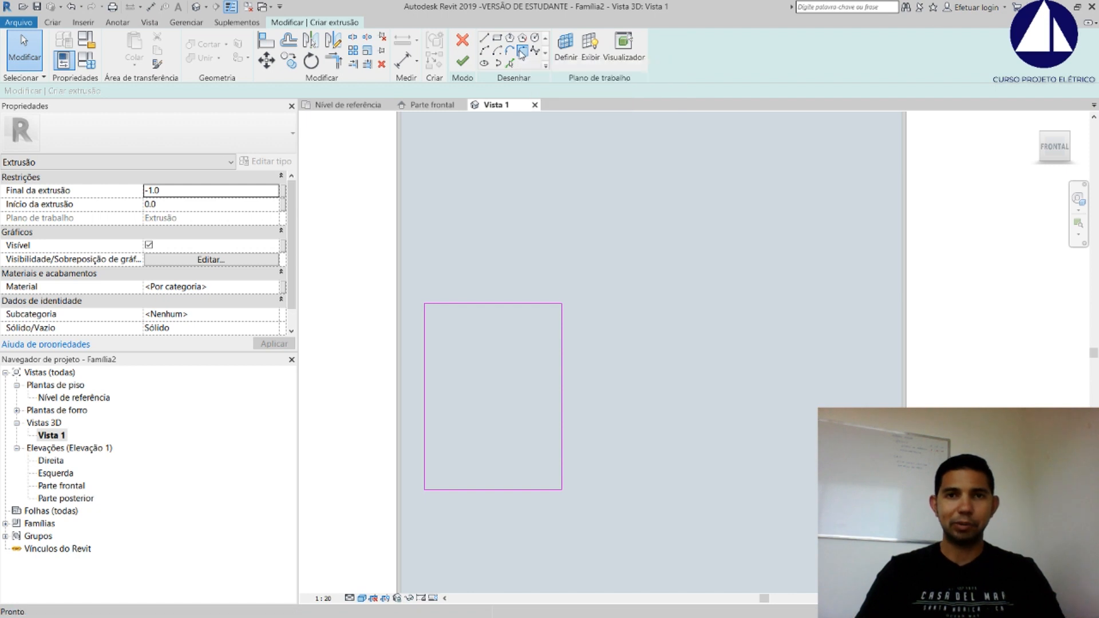
{"action": "left_click", "coordinate": [545, 304]}
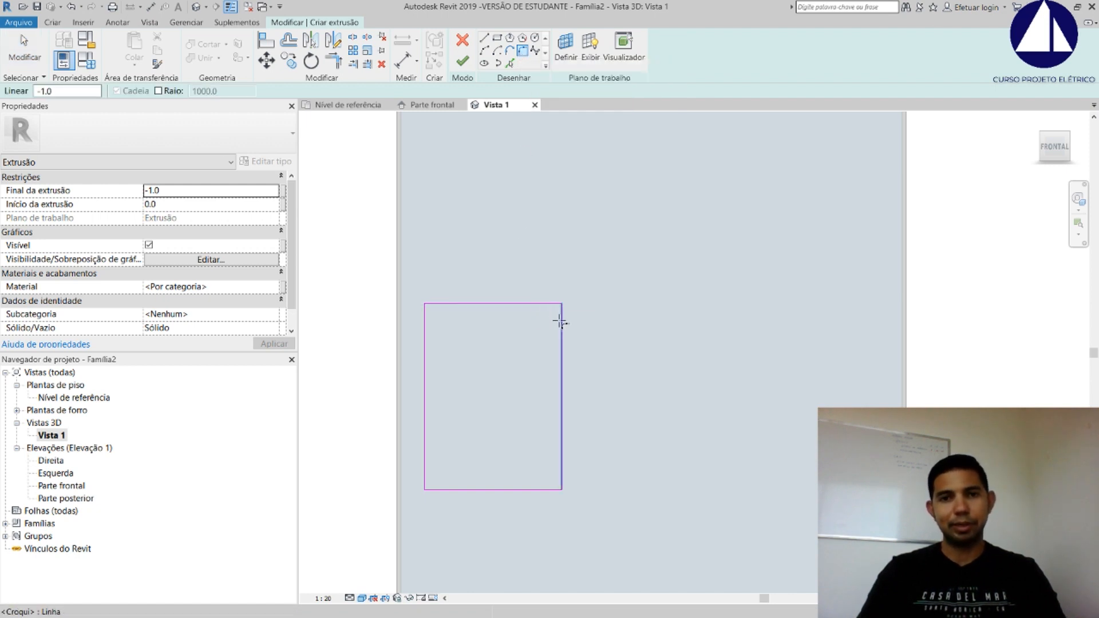
{"action": "left_click", "coordinate": [561, 320]}
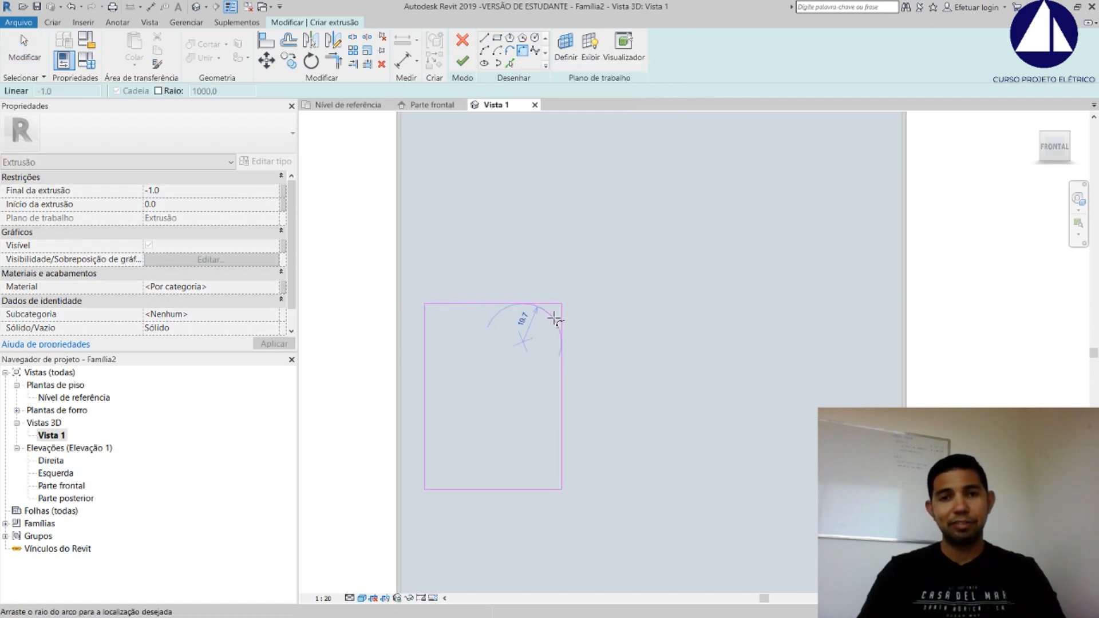
{"action": "left_click", "coordinate": [548, 316]}
{"action": "left_click", "coordinate": [521, 324]}
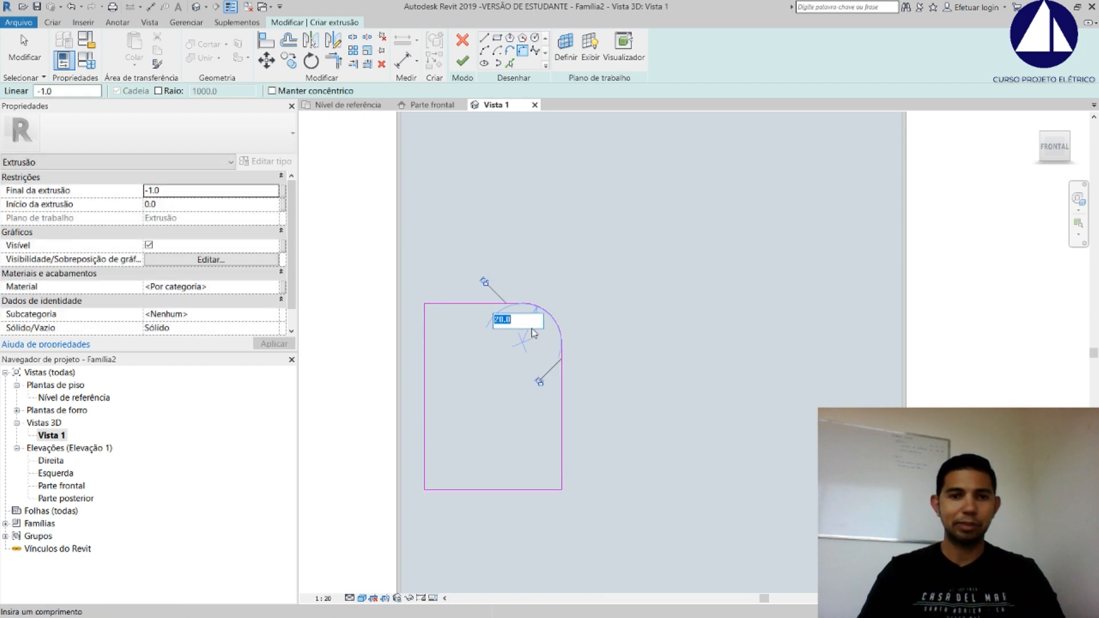
Set the fillet radius at the rectangle's upper-right corner to 5
{"action": "type", "text": "5"}
{"action": "key", "text": "Return"}
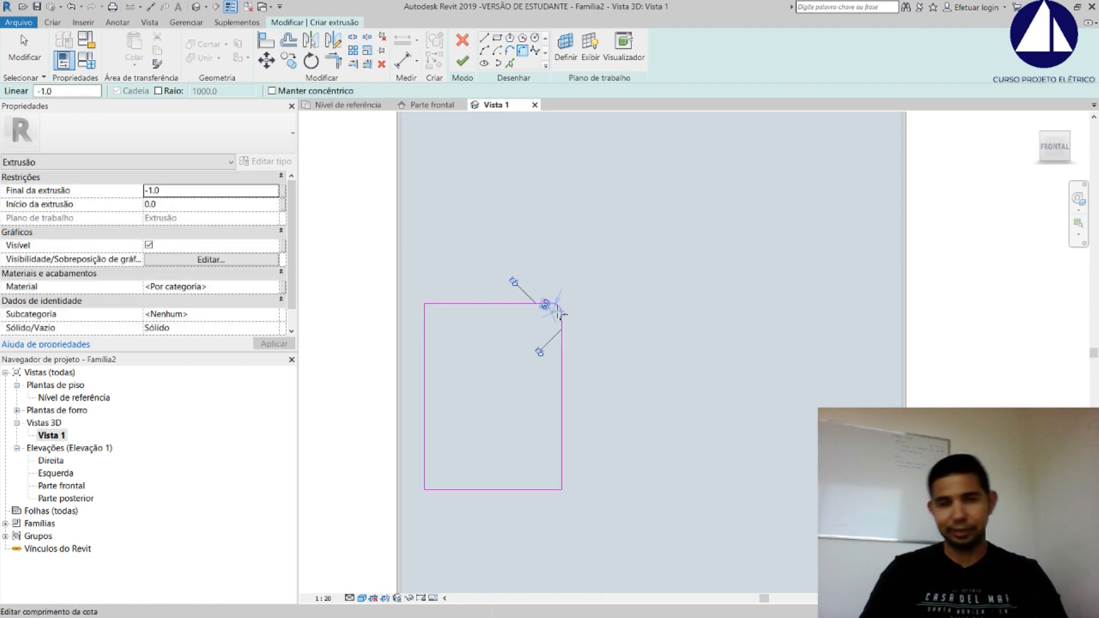
{"action": "scroll", "coordinate": [537, 307], "scroll_direction": "up", "scroll_amount": 4}
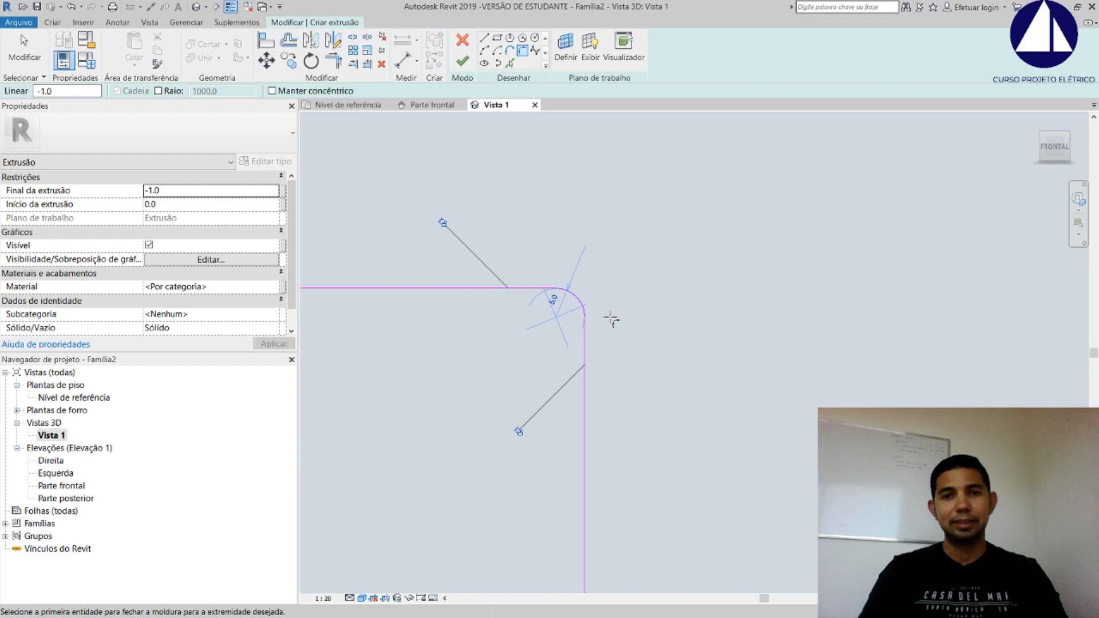
{"action": "scroll", "coordinate": [563, 286], "scroll_direction": "down", "scroll_amount": 4}
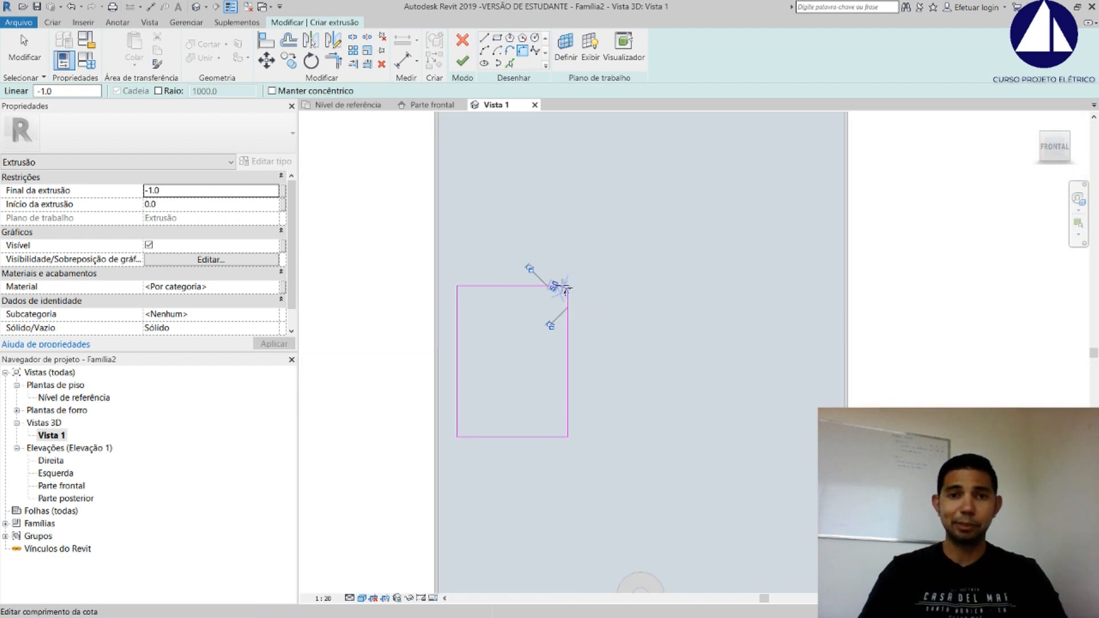
Fillet the sketched rectangle's lower-right corner and set its radius to 5
{"action": "scroll", "coordinate": [554, 452], "scroll_direction": "up", "scroll_amount": 4}
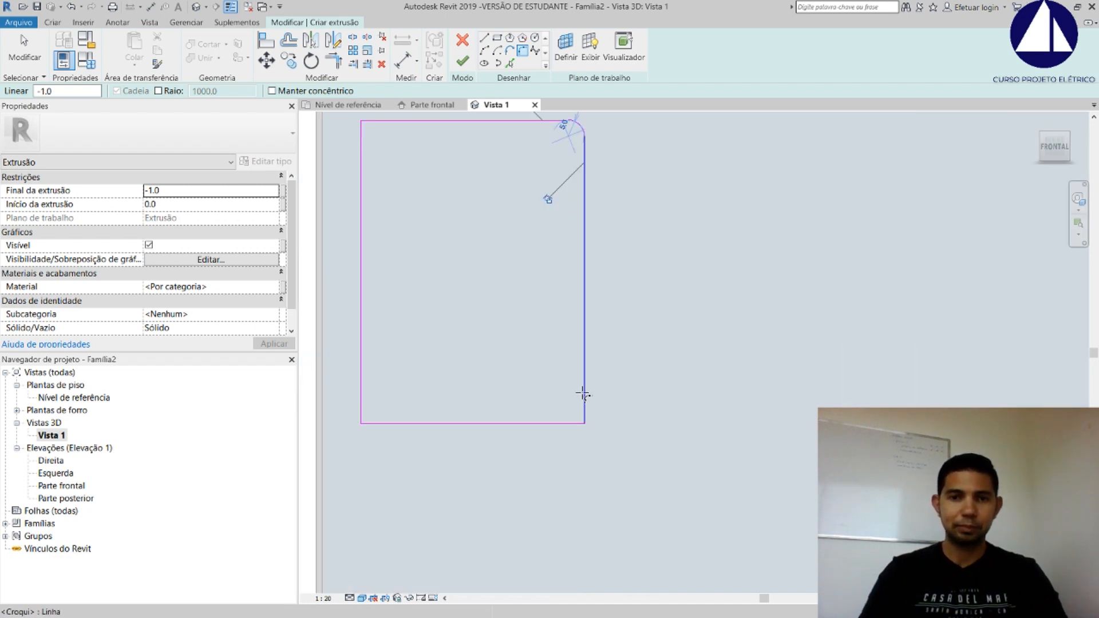
{"action": "left_click", "coordinate": [584, 393]}
{"action": "left_click", "coordinate": [574, 424]}
{"action": "left_click", "coordinate": [565, 404]}
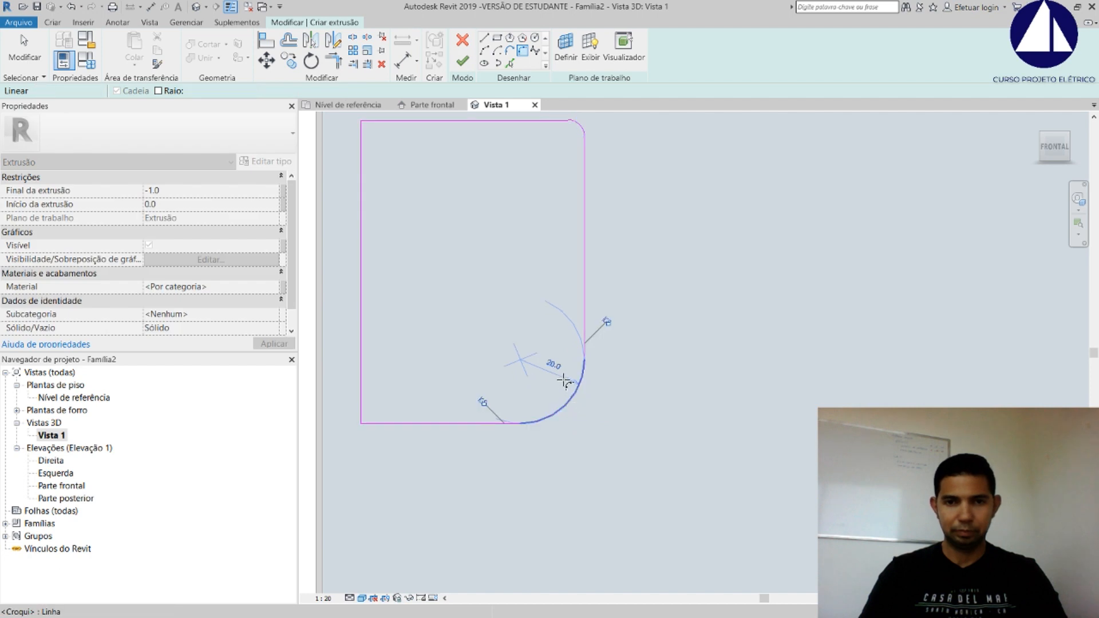
{"action": "left_click", "coordinate": [539, 361]}
{"action": "type", "text": "5"}
{"action": "key", "text": "Return"}
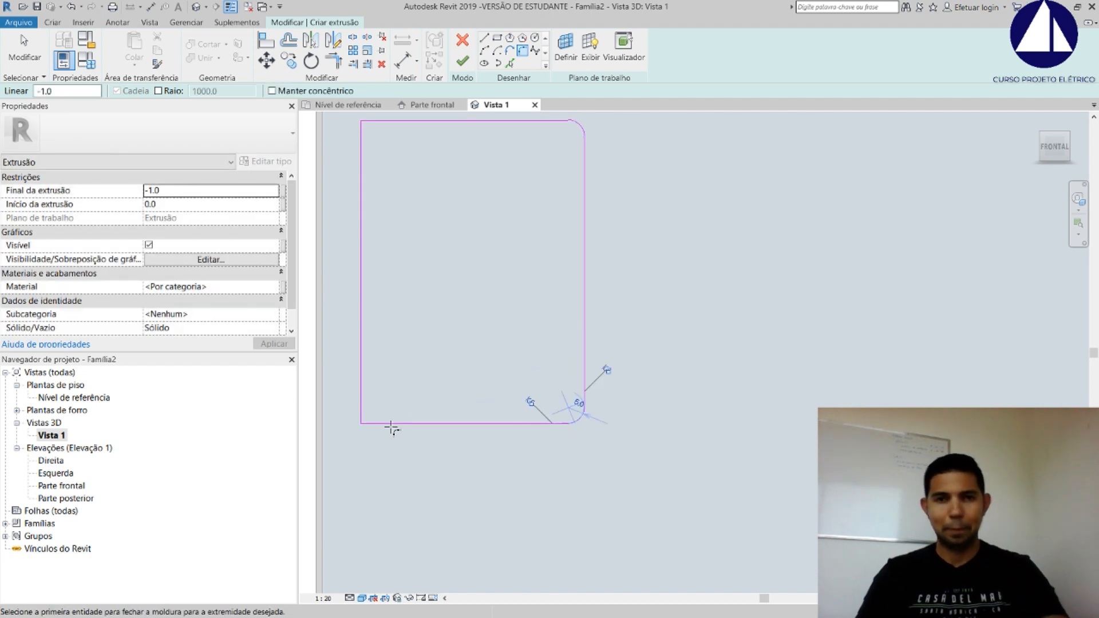
Fillet the sketched rectangle's lower-left corner and set its radius to 5
{"action": "left_click", "coordinate": [362, 395]}
{"action": "left_click", "coordinate": [396, 424]}
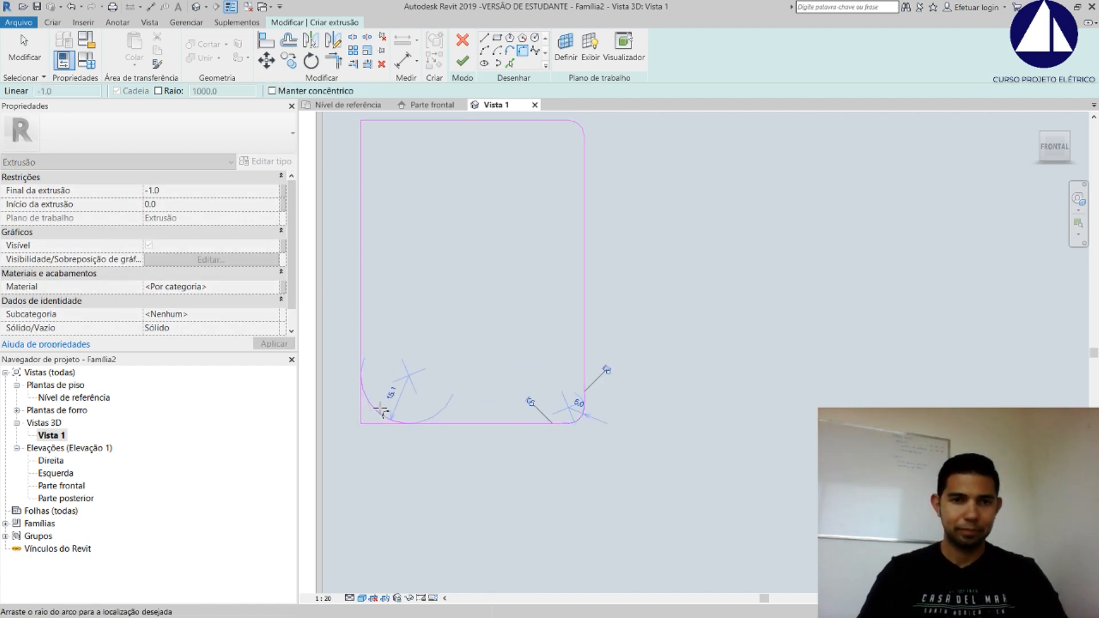
{"action": "left_click", "coordinate": [417, 379]}
{"action": "left_click", "coordinate": [417, 379]}
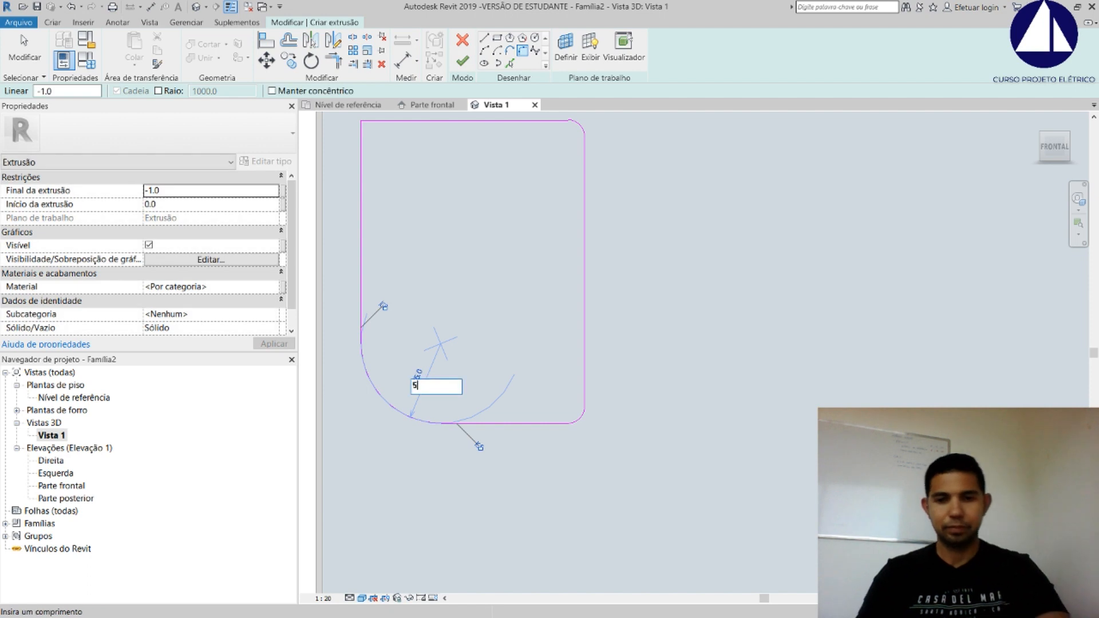
{"action": "type", "text": "5"}
{"action": "key", "text": "Return"}
Fillet the sketched rectangle's upper-left corner and set its radius to 5
{"action": "scroll", "coordinate": [362, 182], "scroll_direction": "up", "scroll_amount": 3}
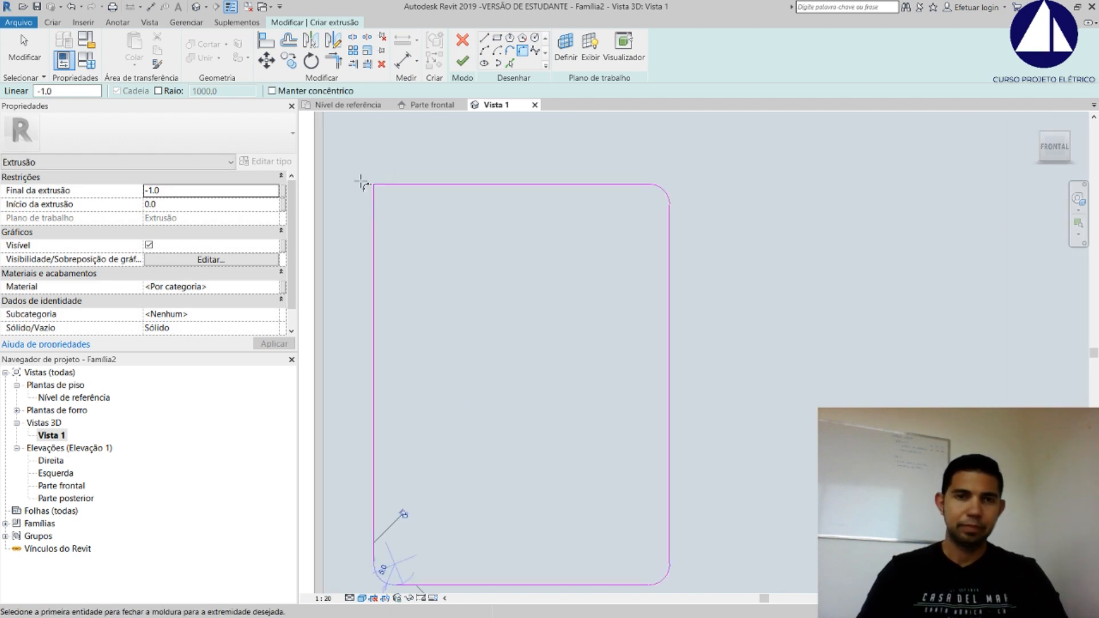
{"action": "scroll", "coordinate": [362, 182], "scroll_direction": "up", "scroll_amount": 2}
{"action": "left_click", "coordinate": [381, 216]}
{"action": "left_click", "coordinate": [400, 186]}
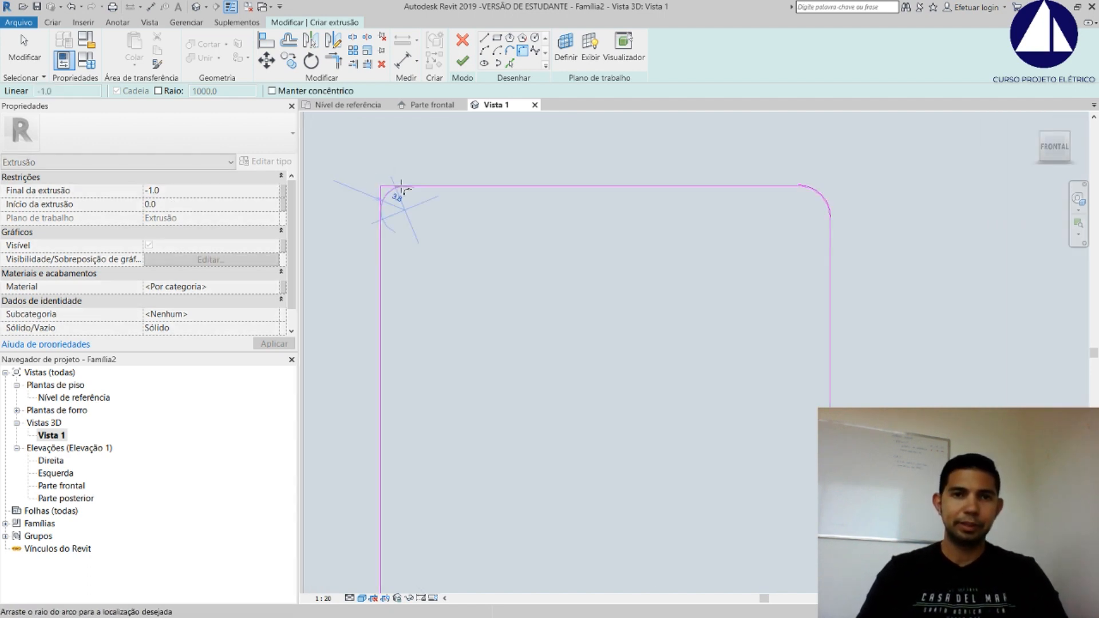
{"action": "left_click", "coordinate": [422, 230]}
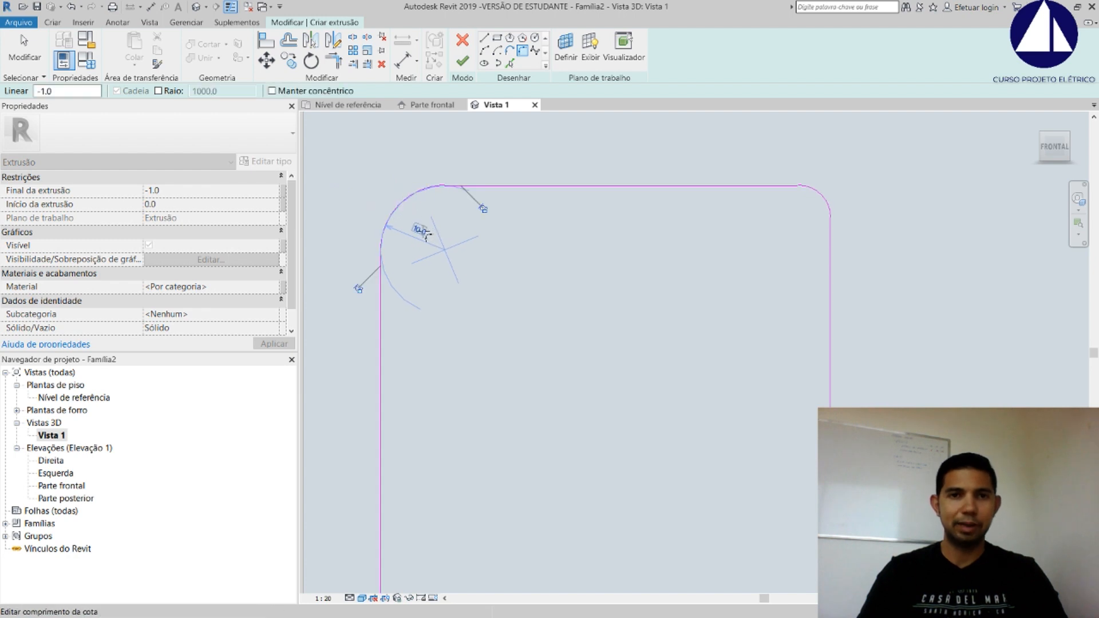
{"action": "left_click", "coordinate": [422, 230]}
{"action": "type", "text": "5"}
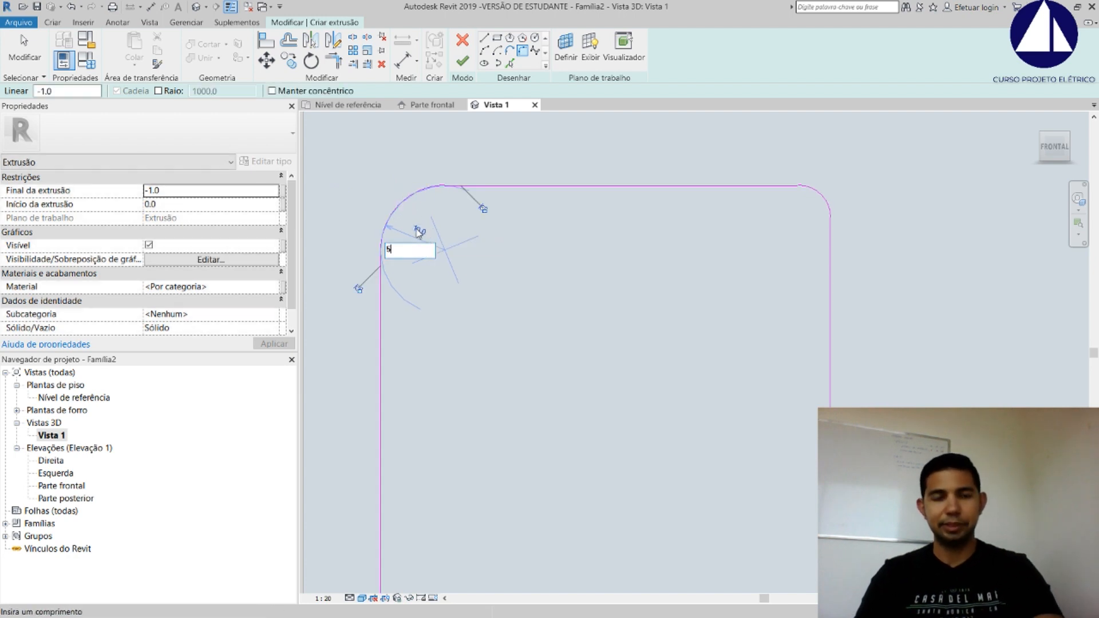
{"action": "key", "text": "Return"}
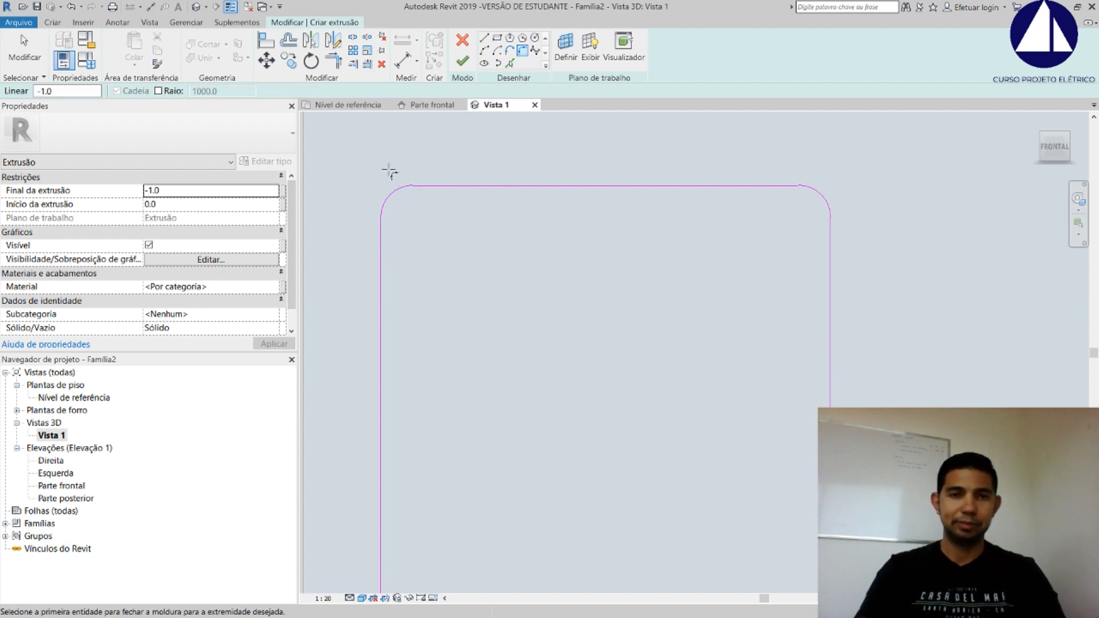
Finish the rounded rectangle sketch to generate the extrusion on the box's front cover, and deselect it
{"action": "scroll", "coordinate": [389, 172], "scroll_direction": "down", "scroll_amount": 2}
{"action": "scroll", "coordinate": [390, 171], "scroll_direction": "down", "scroll_amount": 4}
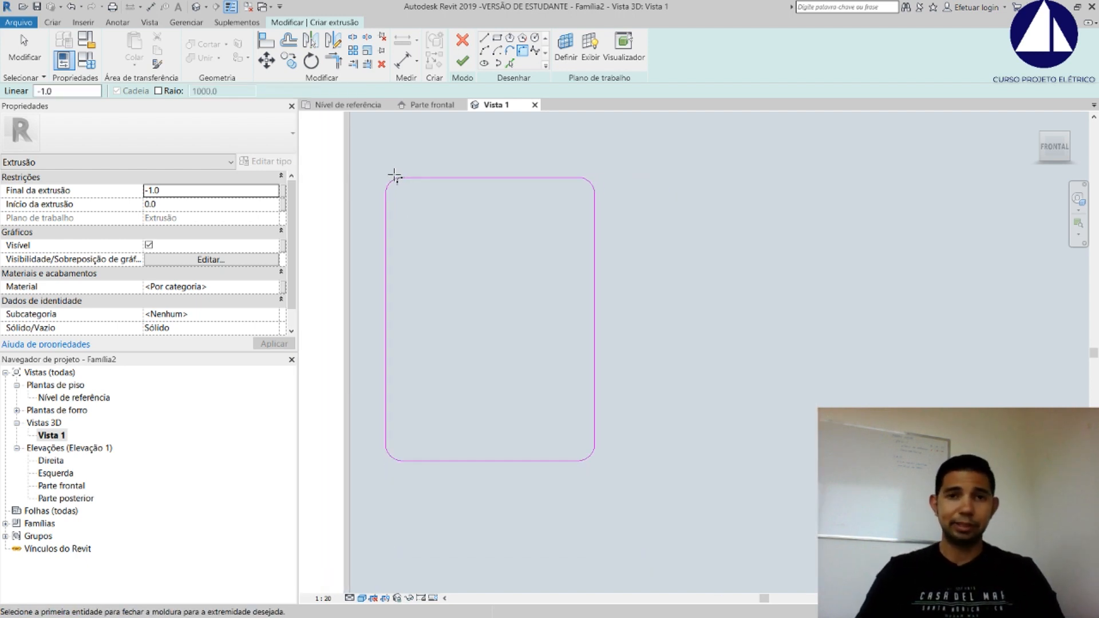
{"action": "middle_click_drag", "start_coordinate": [510, 285], "coordinate": [528, 345]}
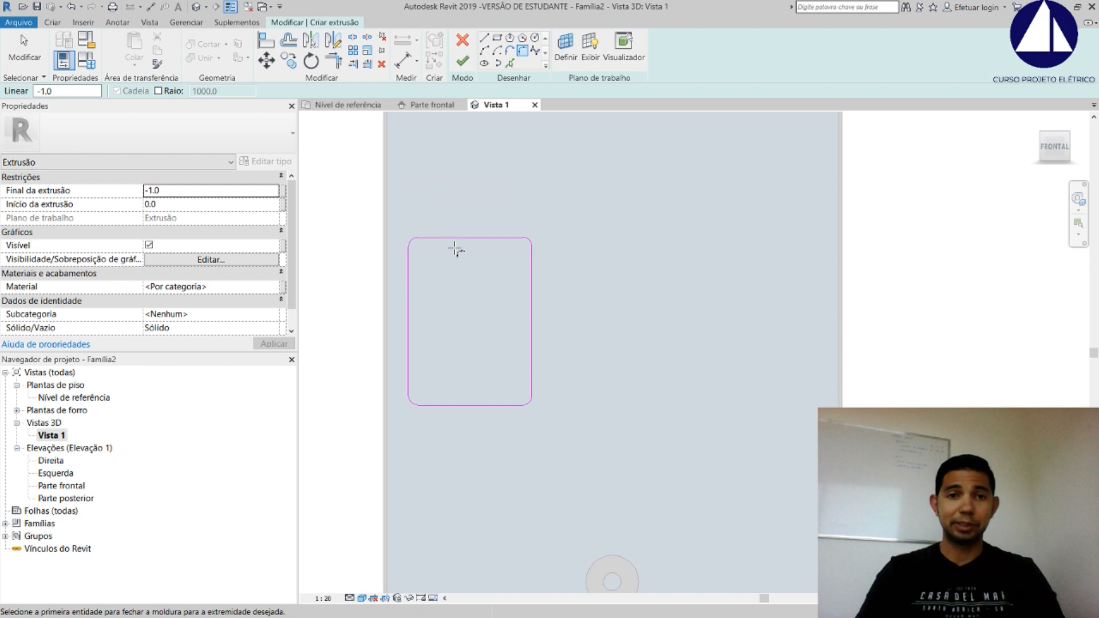
{"action": "scroll", "coordinate": [454, 245], "scroll_direction": "down", "scroll_amount": 2}
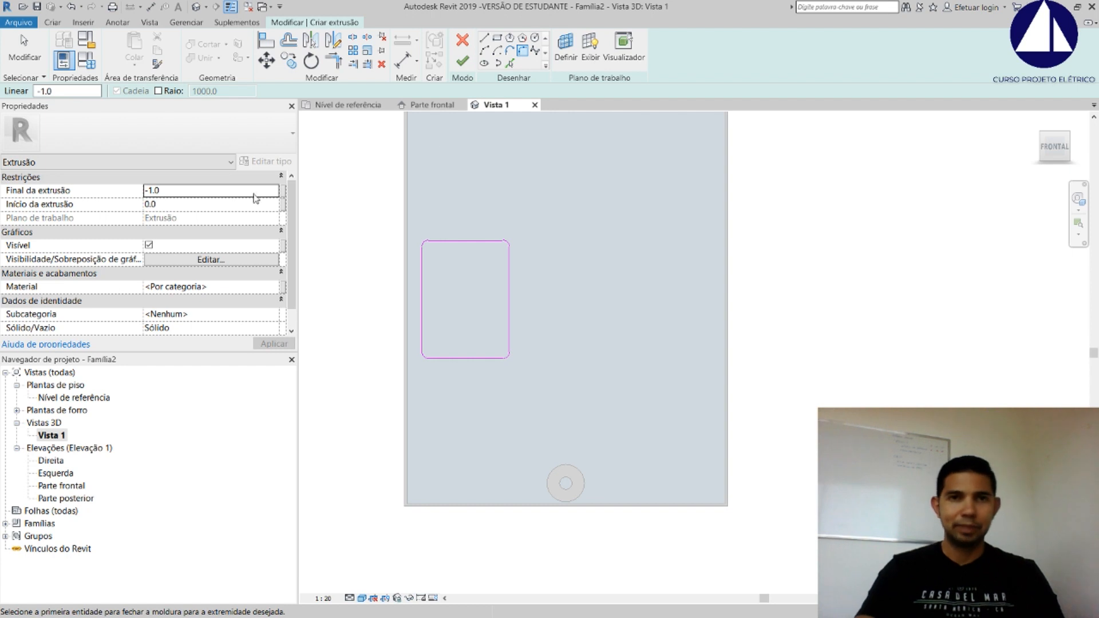
{"action": "left_click", "coordinate": [464, 62]}
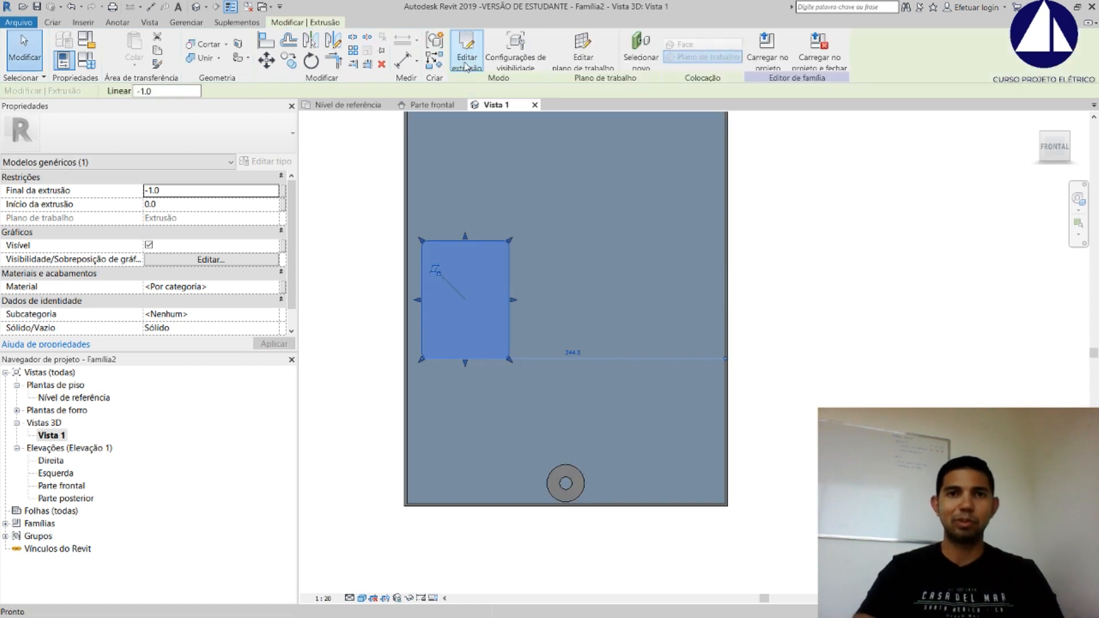
{"action": "key", "text": "Escape"}
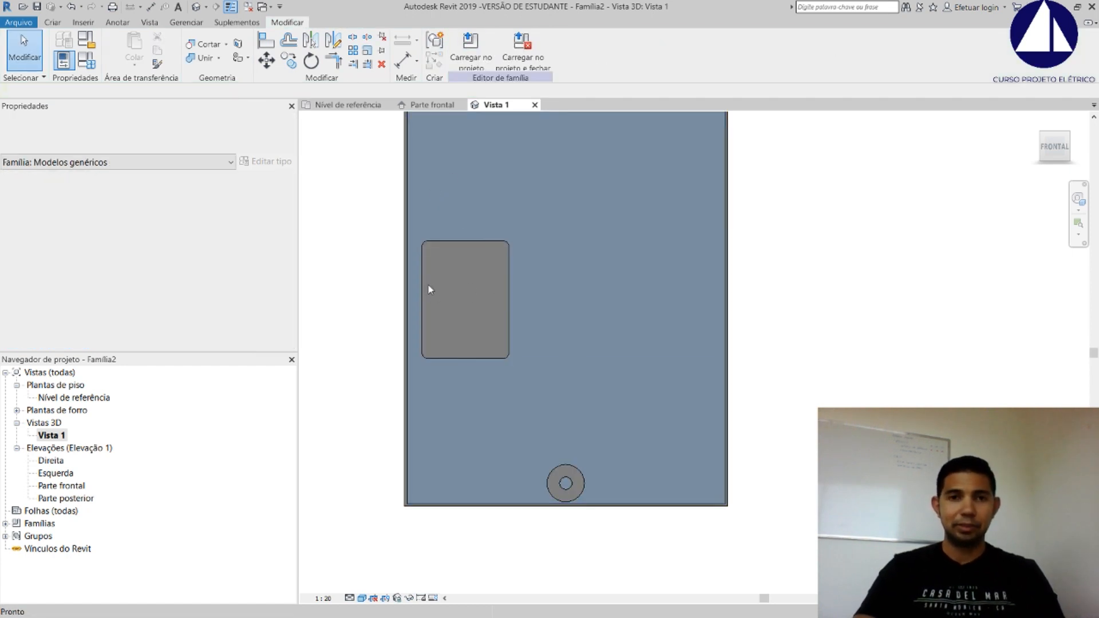
Examine the rounded rectangular extrusion on the box's front cover from the front and the side
{"action": "scroll", "coordinate": [433, 290], "scroll_direction": "down", "scroll_amount": 1}
{"action": "middle_click_drag", "start_coordinate": [441, 299], "coordinate": [570, 298]}
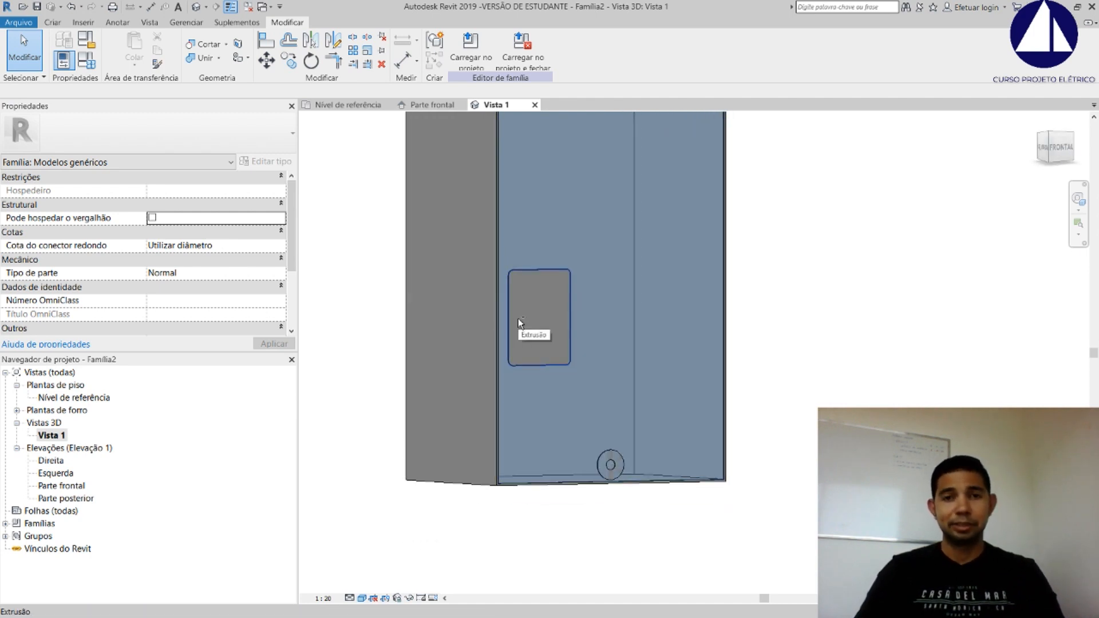
{"action": "middle_click_drag", "start_coordinate": [466, 332], "coordinate": [682, 367], "text": "shift"}
{"action": "scroll", "coordinate": [658, 319], "scroll_direction": "up", "scroll_amount": 3}
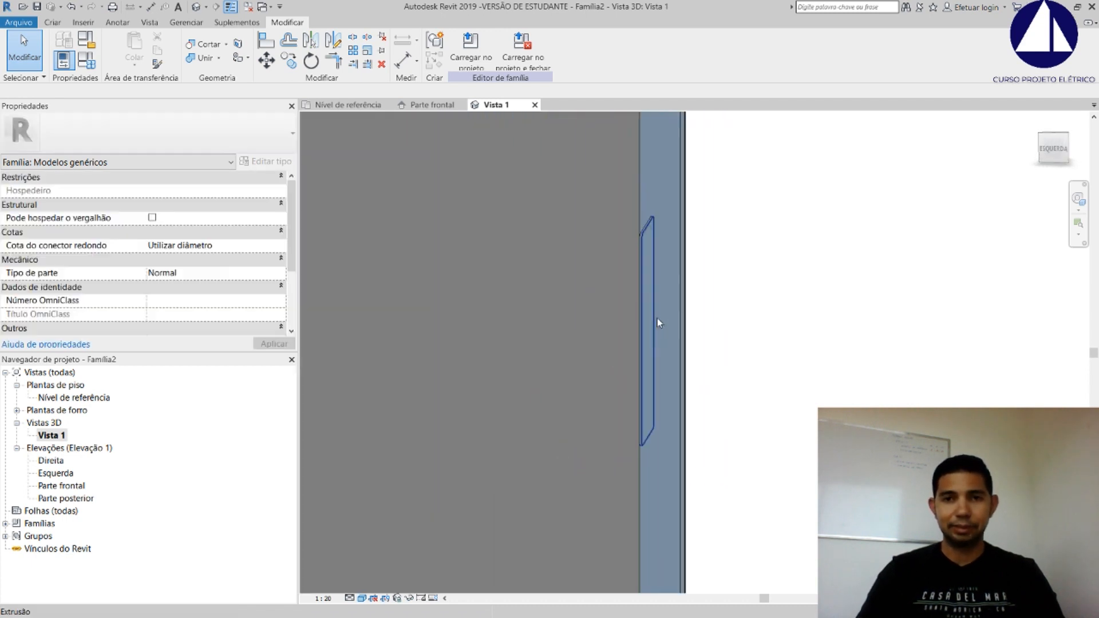
{"action": "middle_click_drag", "start_coordinate": [630, 316], "coordinate": [519, 309], "text": "shift"}
{"action": "scroll", "coordinate": [618, 246], "scroll_direction": "down", "scroll_amount": 5}
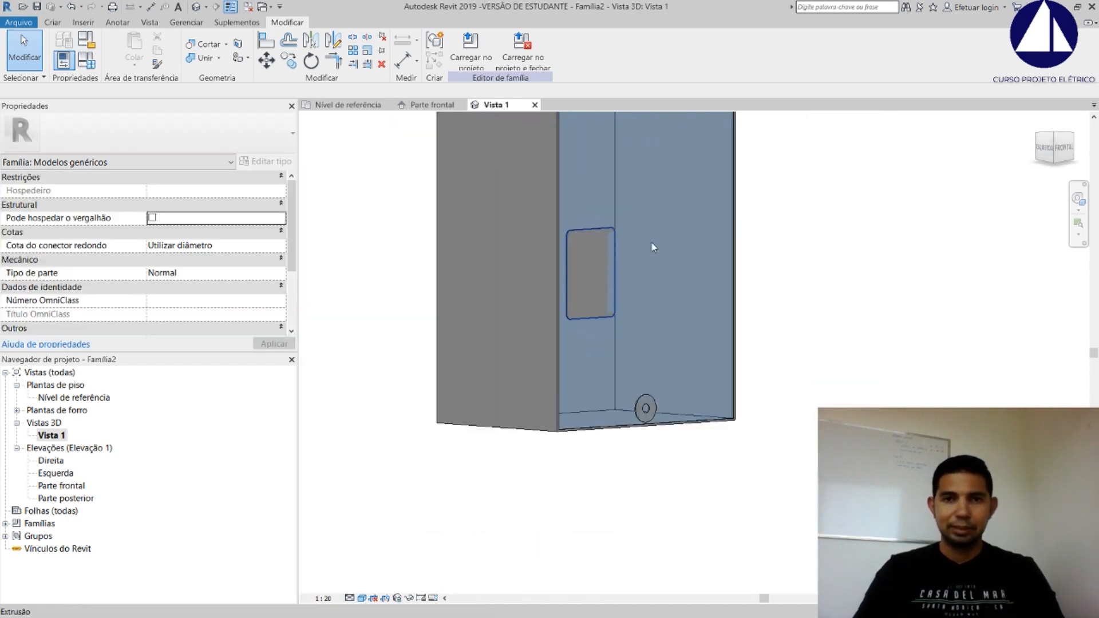
{"action": "middle_click_drag", "start_coordinate": [713, 273], "coordinate": [648, 353]}
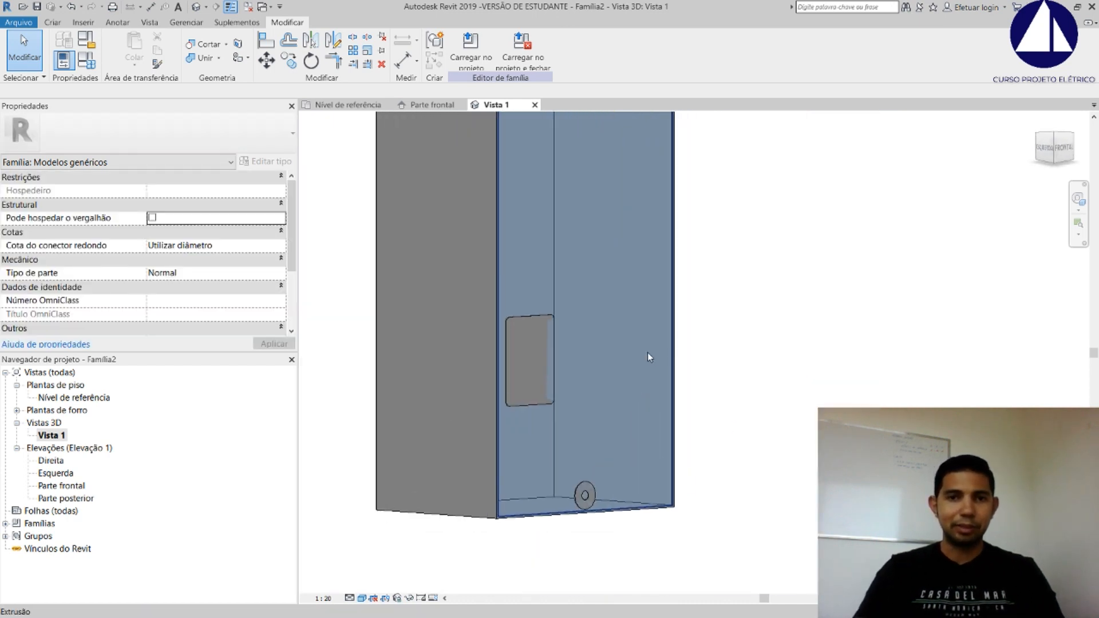
{"action": "scroll", "coordinate": [526, 332], "scroll_direction": "down", "scroll_amount": 4}
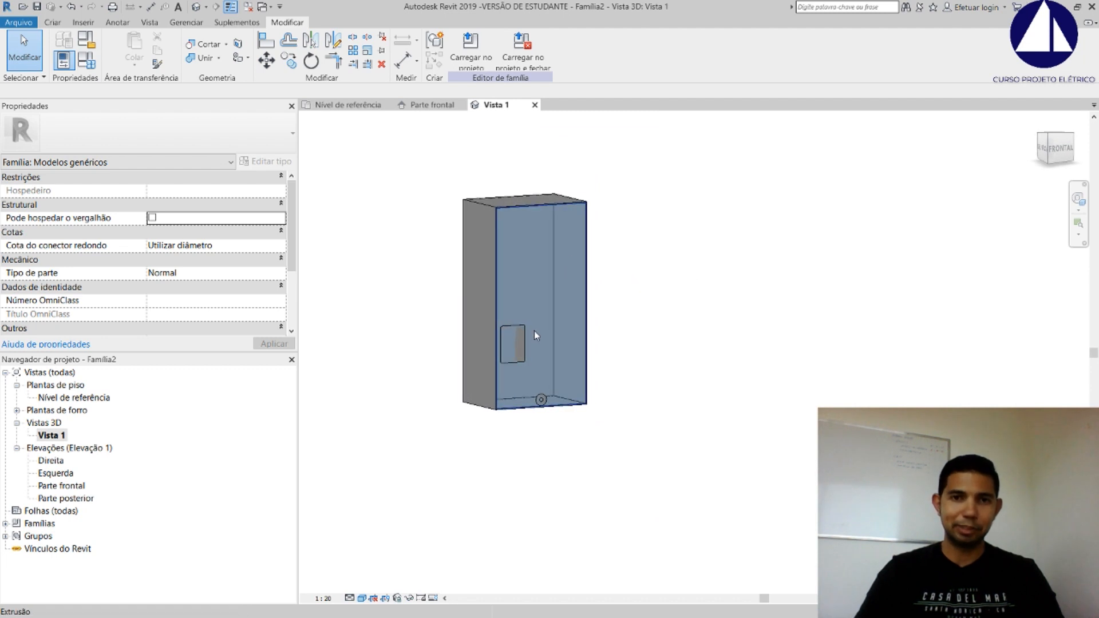
Assign the material Acrílico Transparente to the rounded rectangular extrusion on the front cover
{"action": "scroll", "coordinate": [535, 331], "scroll_direction": "up", "scroll_amount": 2}
{"action": "left_click", "coordinate": [491, 362]}
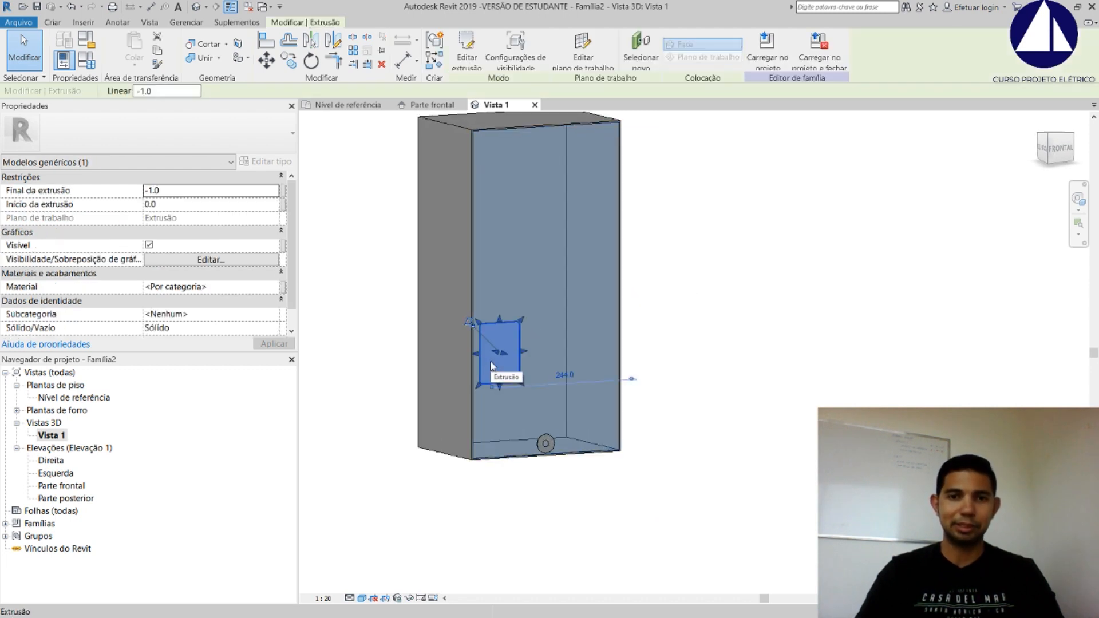
{"action": "left_click", "coordinate": [264, 288]}
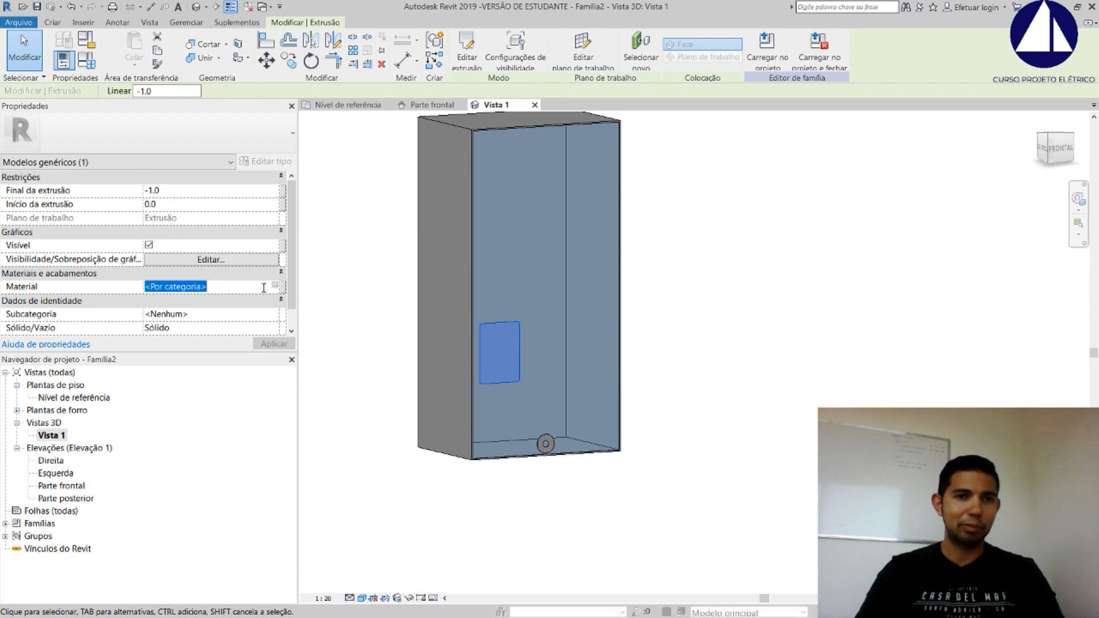
{"action": "left_click", "coordinate": [274, 287]}
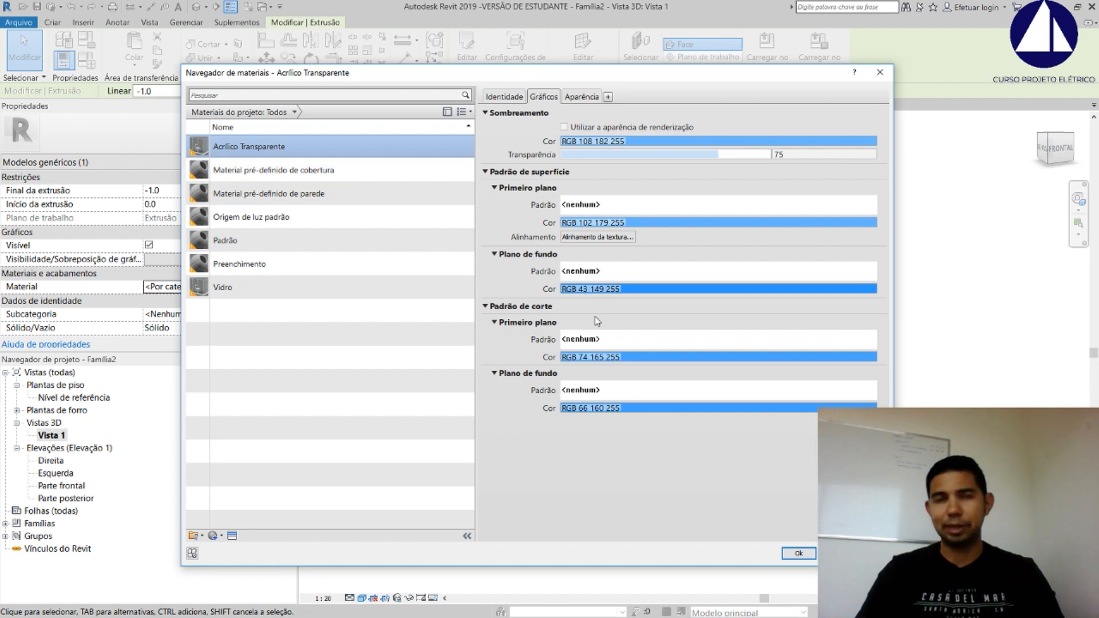
{"action": "left_click", "coordinate": [801, 553]}
{"action": "left_click", "coordinate": [654, 315]}
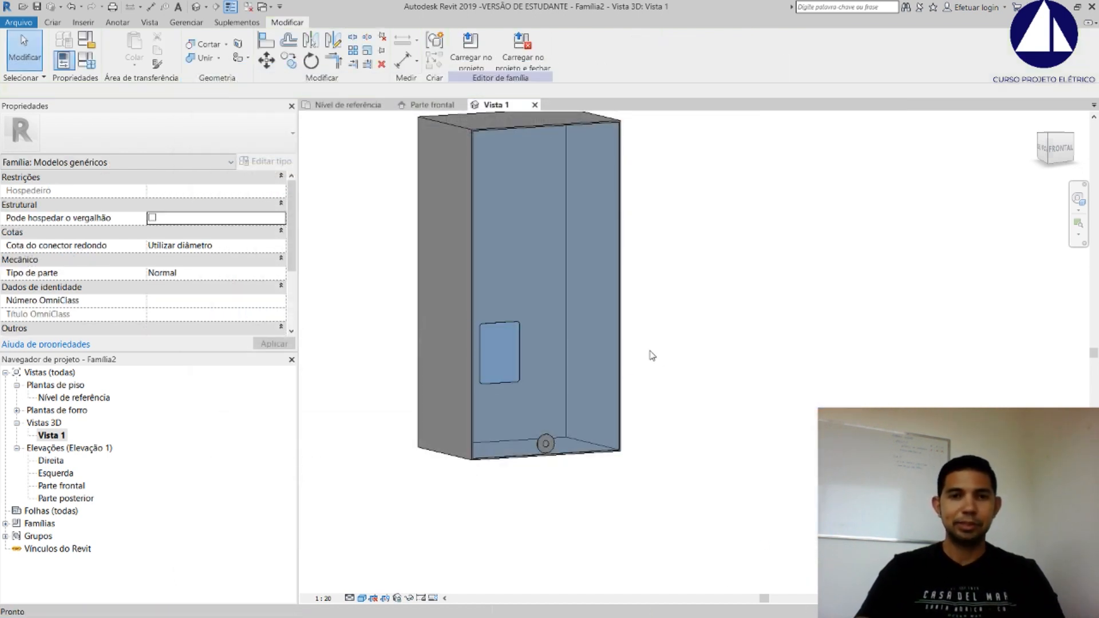
Inspect the transparent rounded window on the box's front cover from several angles and up close
{"action": "scroll", "coordinate": [506, 330], "scroll_direction": "up", "scroll_amount": 2}
{"action": "scroll", "coordinate": [506, 327], "scroll_direction": "down", "scroll_amount": 1}
{"action": "middle_click_drag", "start_coordinate": [667, 338], "coordinate": [594, 342], "text": "shift"}
{"action": "scroll", "coordinate": [455, 359], "scroll_direction": "up", "scroll_amount": 1}
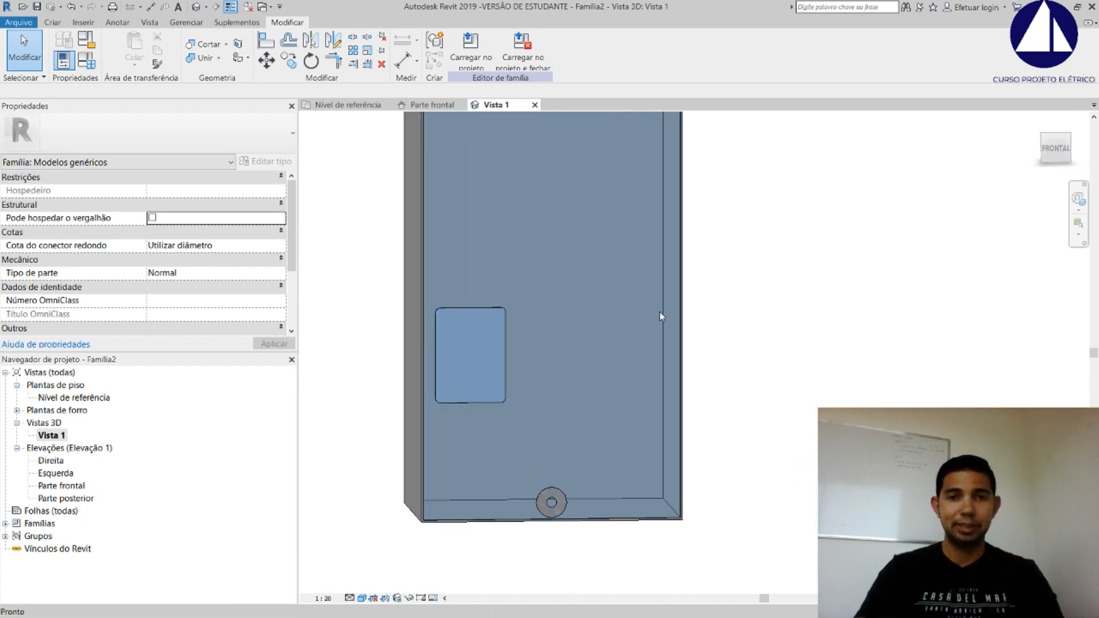
{"action": "middle_click_drag", "start_coordinate": [724, 331], "coordinate": [531, 294], "text": "shift"}
{"action": "scroll", "coordinate": [523, 376], "scroll_direction": "down", "scroll_amount": 2}
{"action": "scroll", "coordinate": [450, 329], "scroll_direction": "up", "scroll_amount": 1}
{"action": "scroll", "coordinate": [435, 364], "scroll_direction": "up", "scroll_amount": 2}
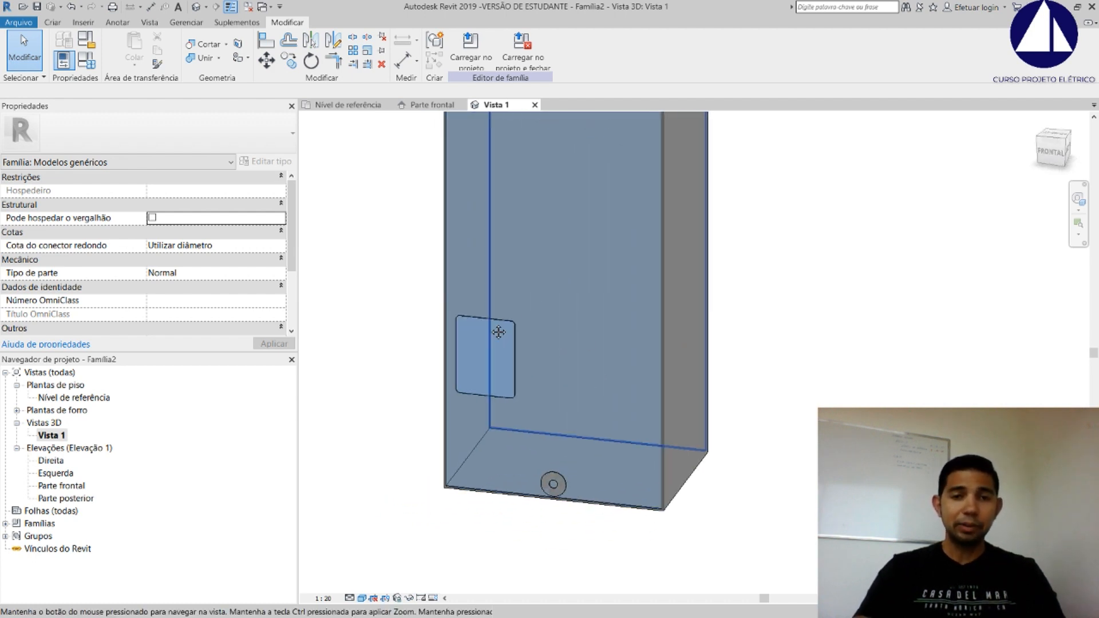
{"action": "scroll", "coordinate": [448, 327], "scroll_direction": "up", "scroll_amount": 2}
{"action": "scroll", "coordinate": [488, 299], "scroll_direction": "up", "scroll_amount": 2}
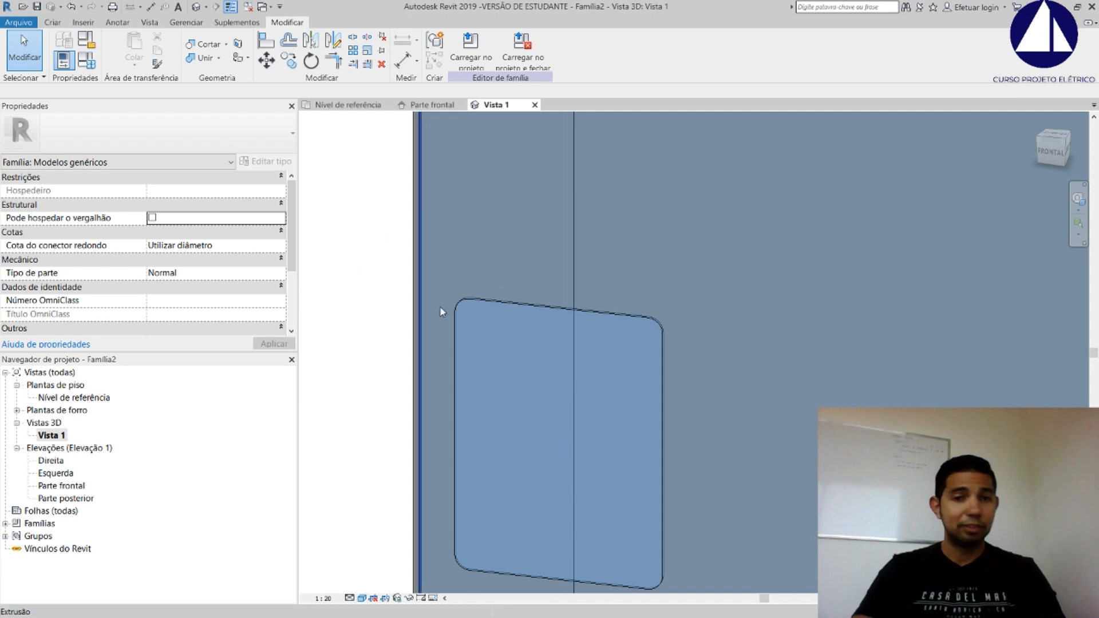
{"action": "scroll", "coordinate": [381, 273], "scroll_direction": "down", "scroll_amount": 5}
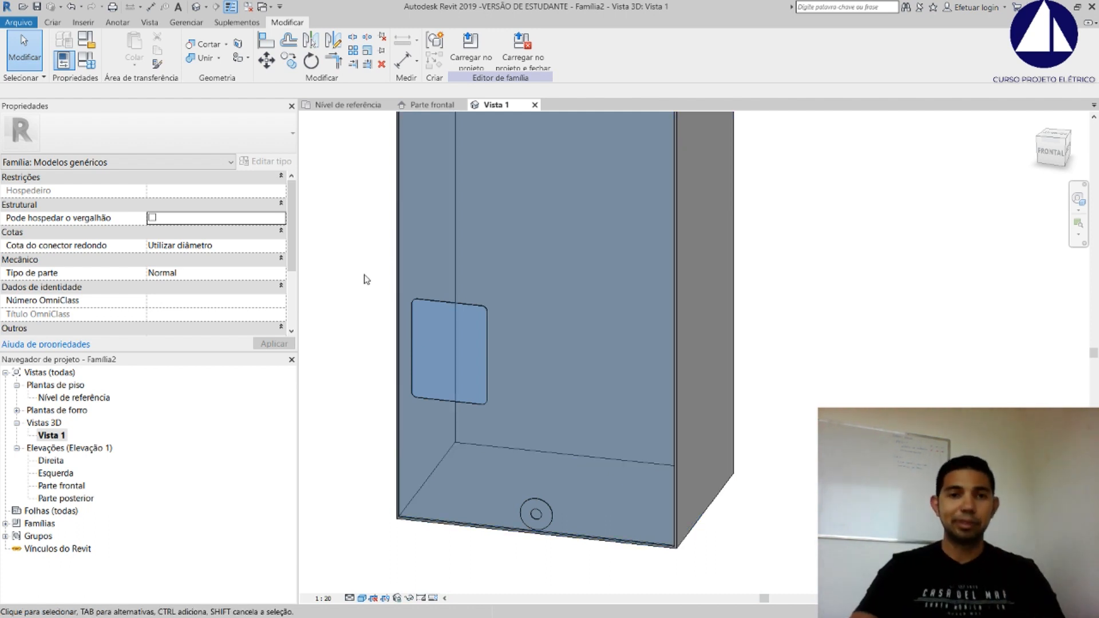
Define a new work plane by picking the box's left side face
{"action": "left_click", "coordinate": [61, 23]}
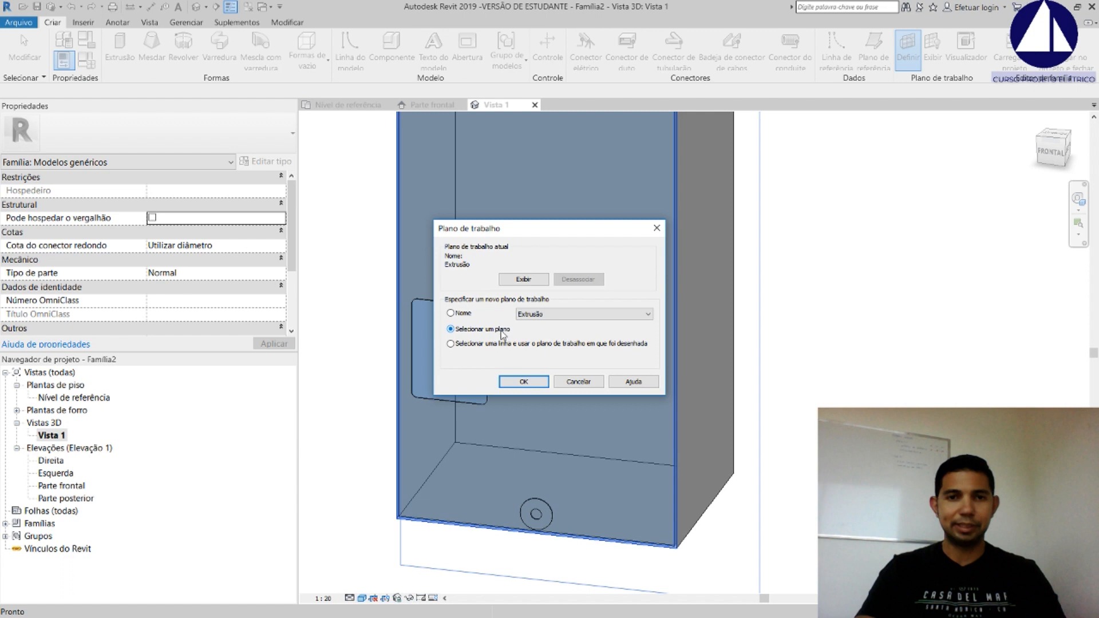
{"action": "left_click", "coordinate": [525, 381]}
{"action": "middle_click_drag", "start_coordinate": [515, 294], "coordinate": [610, 419]}
{"action": "scroll", "coordinate": [611, 419], "scroll_direction": "down", "scroll_amount": 2}
{"action": "middle_click_drag", "start_coordinate": [619, 346], "coordinate": [552, 229], "text": "shift"}
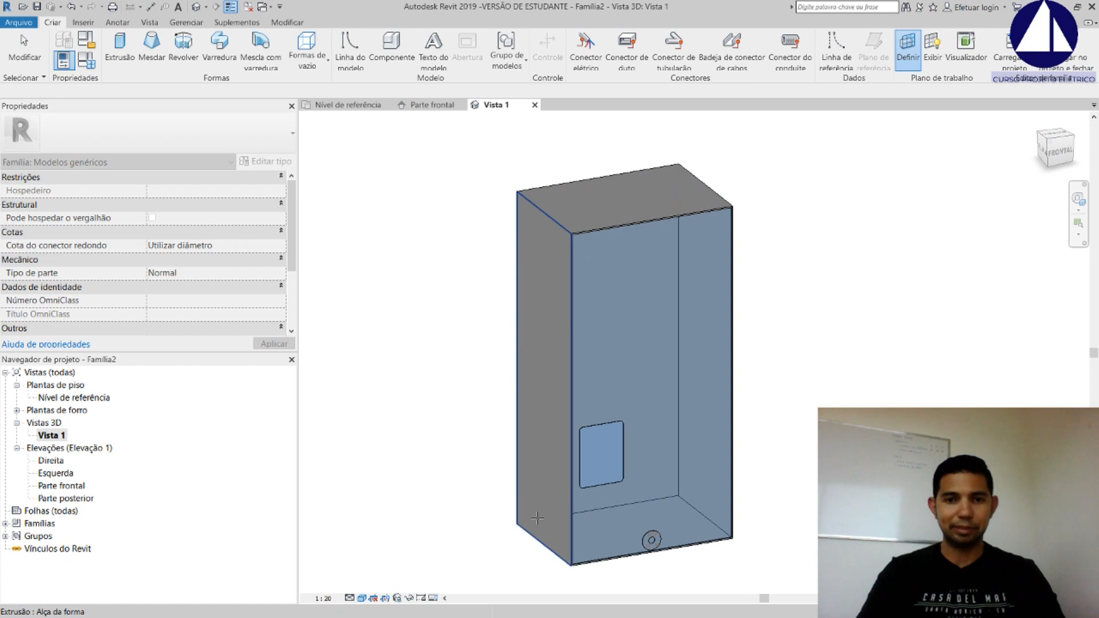
{"action": "scroll", "coordinate": [537, 518], "scroll_direction": "up", "scroll_amount": 2}
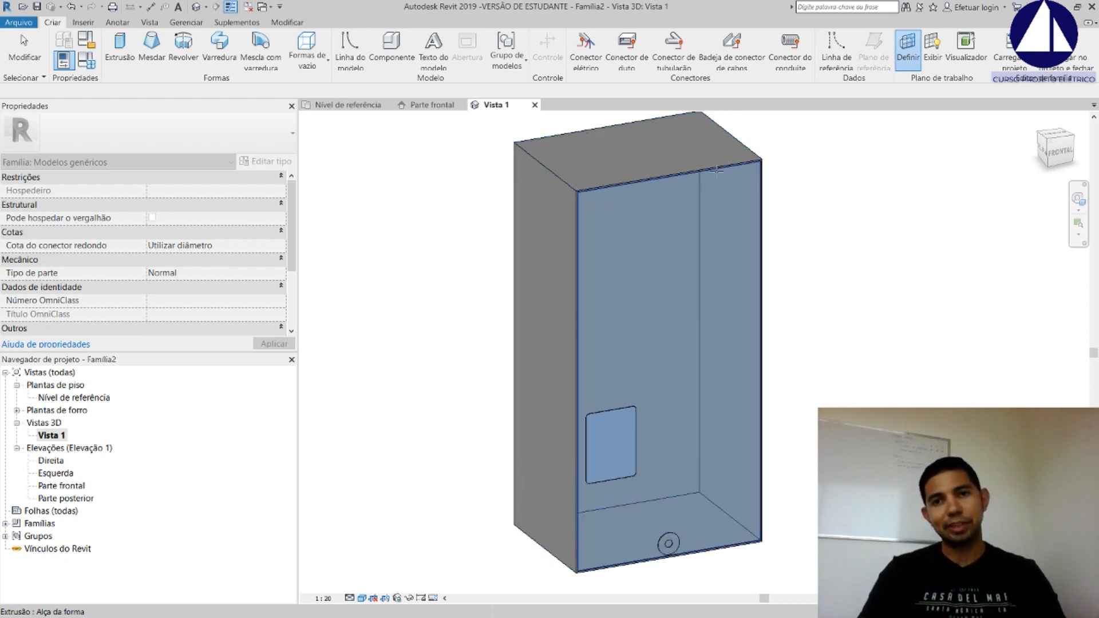
{"action": "left_click", "coordinate": [550, 250]}
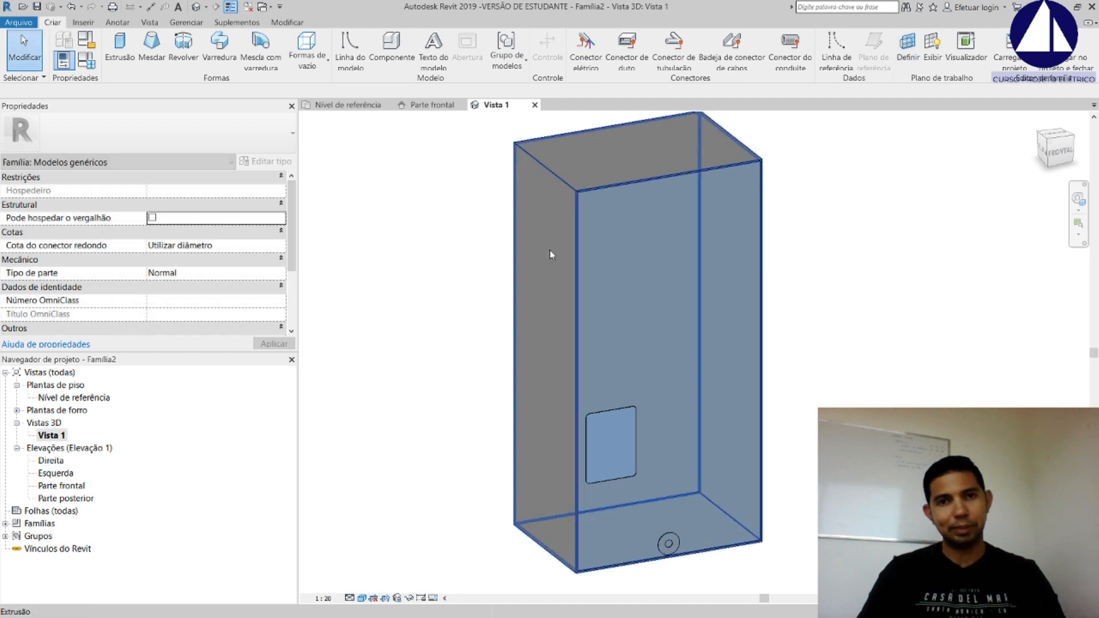
Display the active work plane on the box's left side and orient the 3D view to the Esquerda face
{"action": "left_click", "coordinate": [931, 50]}
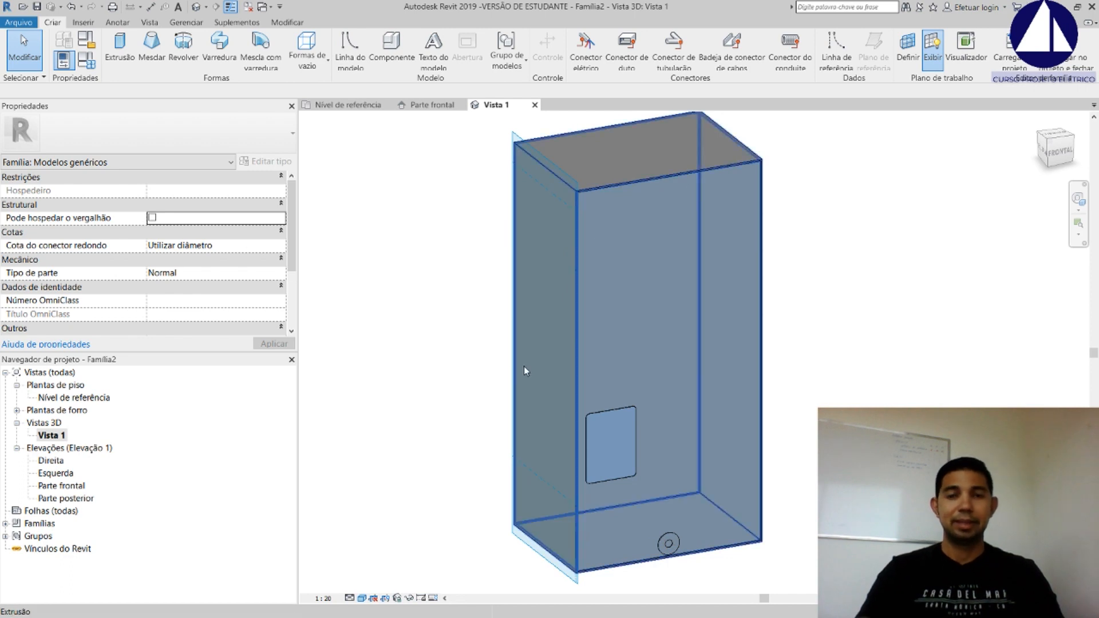
{"action": "scroll", "coordinate": [613, 436], "scroll_direction": "up", "scroll_amount": 5}
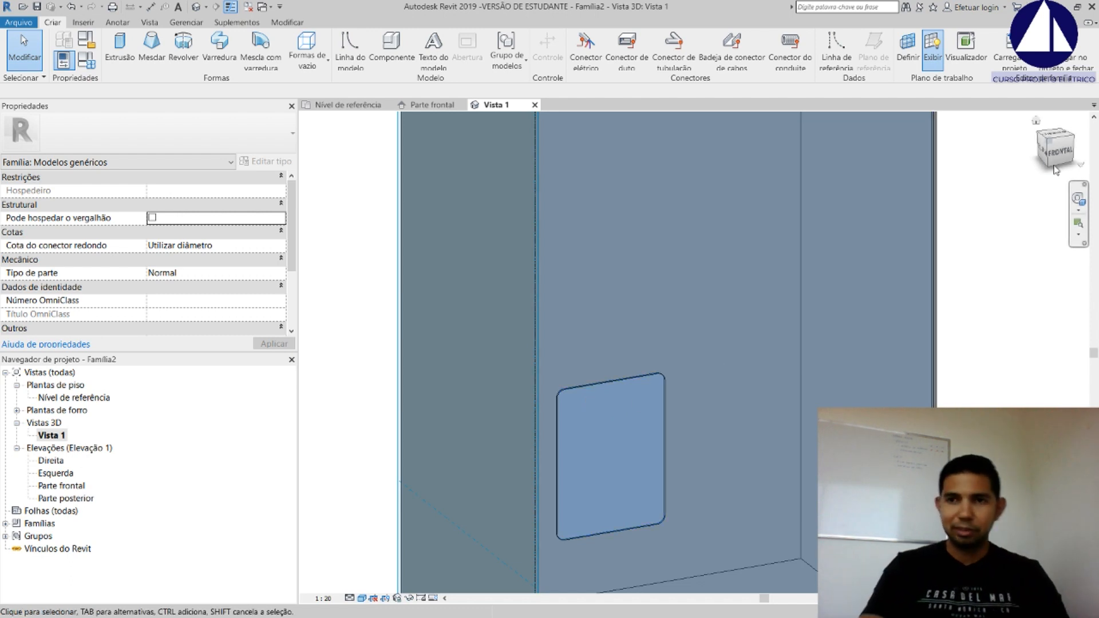
{"action": "left_click", "coordinate": [1043, 150]}
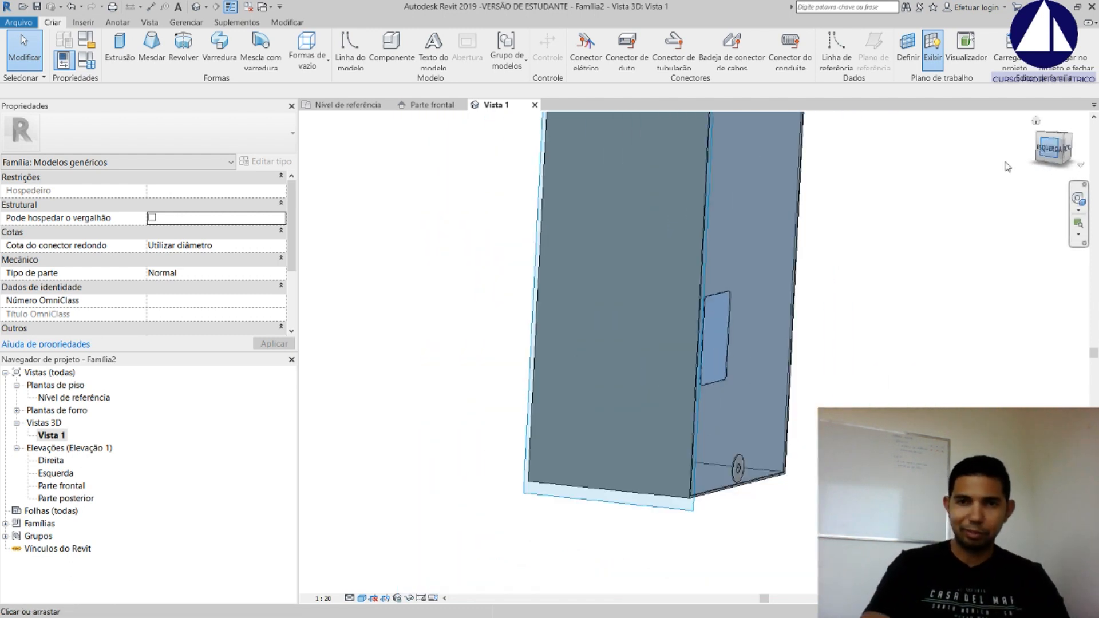
{"action": "scroll", "coordinate": [777, 485], "scroll_direction": "up", "scroll_amount": 2}
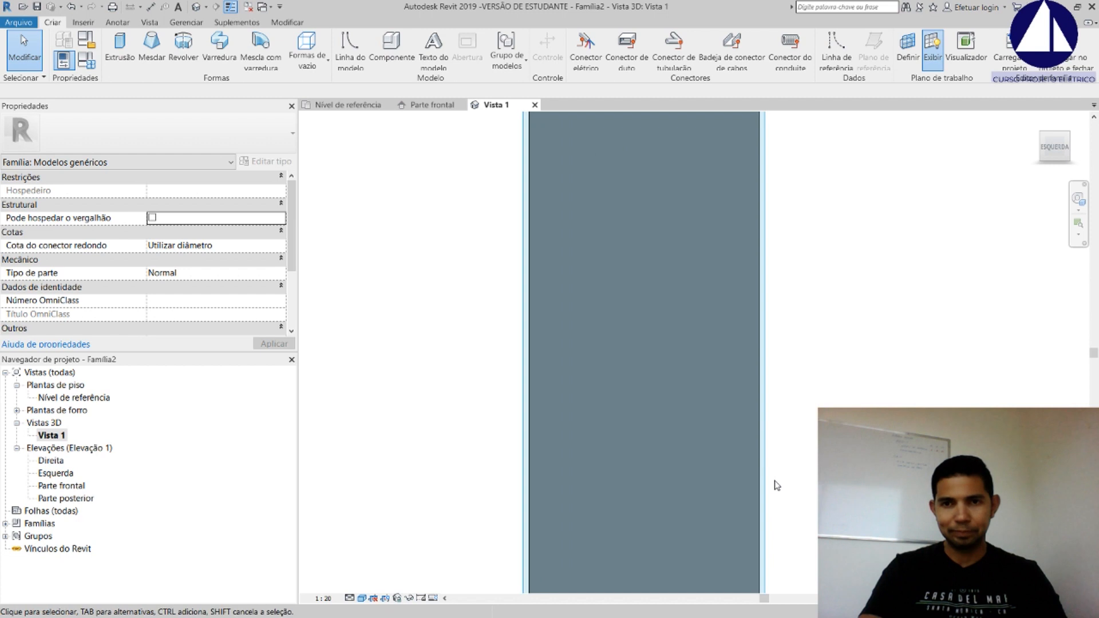
Switch the side view to wireframe (Estrutura de arame) and hide the work plane, exposing the window's profile near its upper edge
{"action": "left_click", "coordinate": [363, 599]}
{"action": "left_click", "coordinate": [393, 519]}
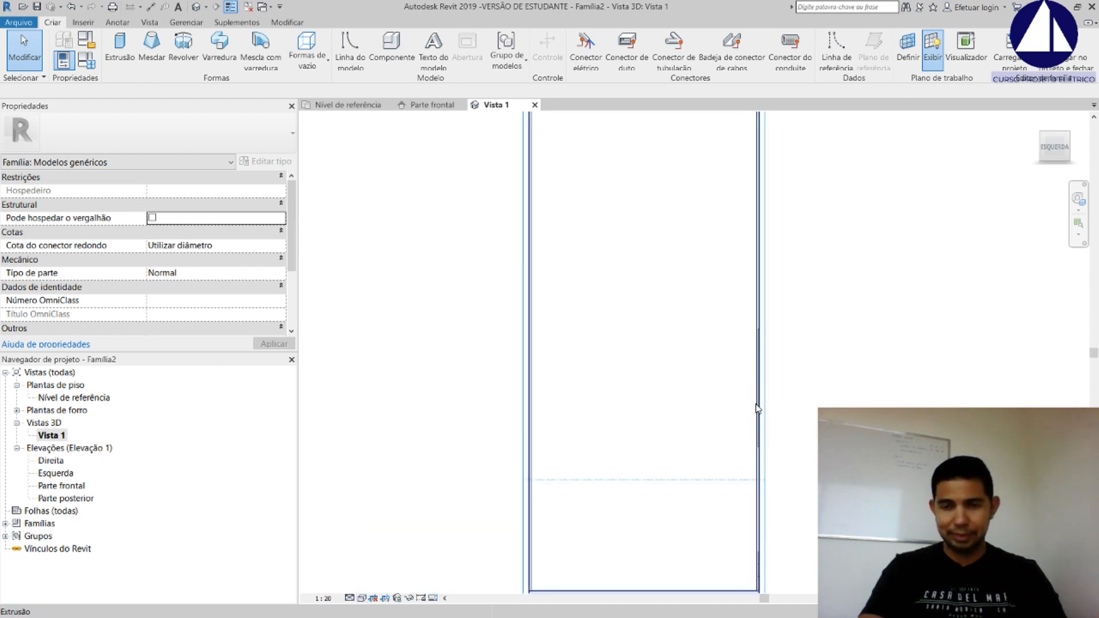
{"action": "scroll", "coordinate": [757, 352], "scroll_direction": "up", "scroll_amount": 3}
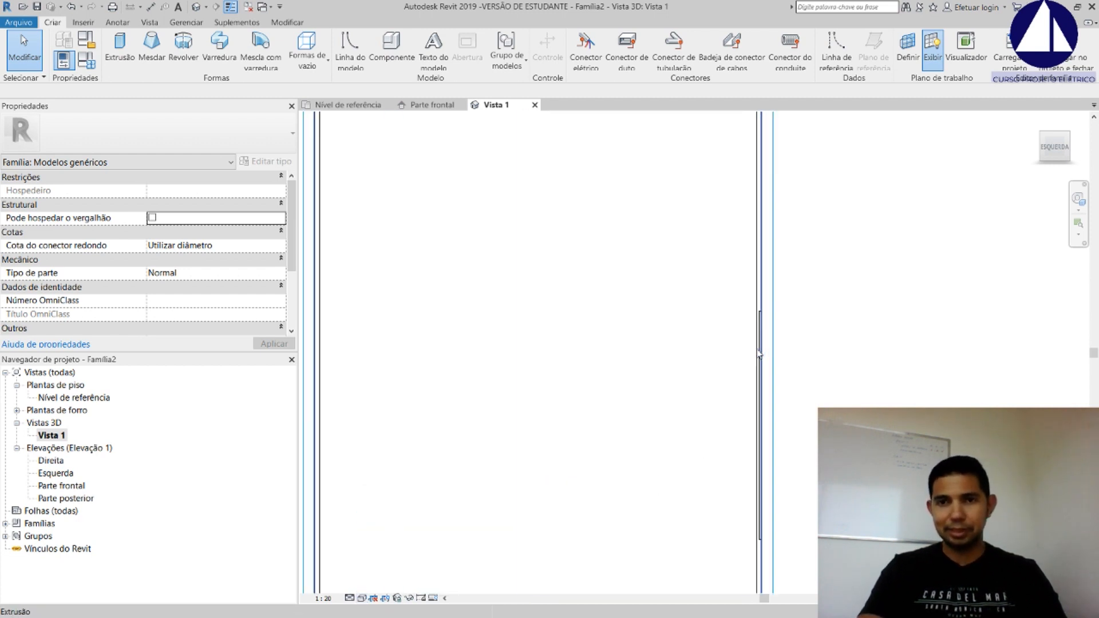
{"action": "left_click", "coordinate": [936, 58]}
{"action": "scroll", "coordinate": [771, 374], "scroll_direction": "up", "scroll_amount": 2}
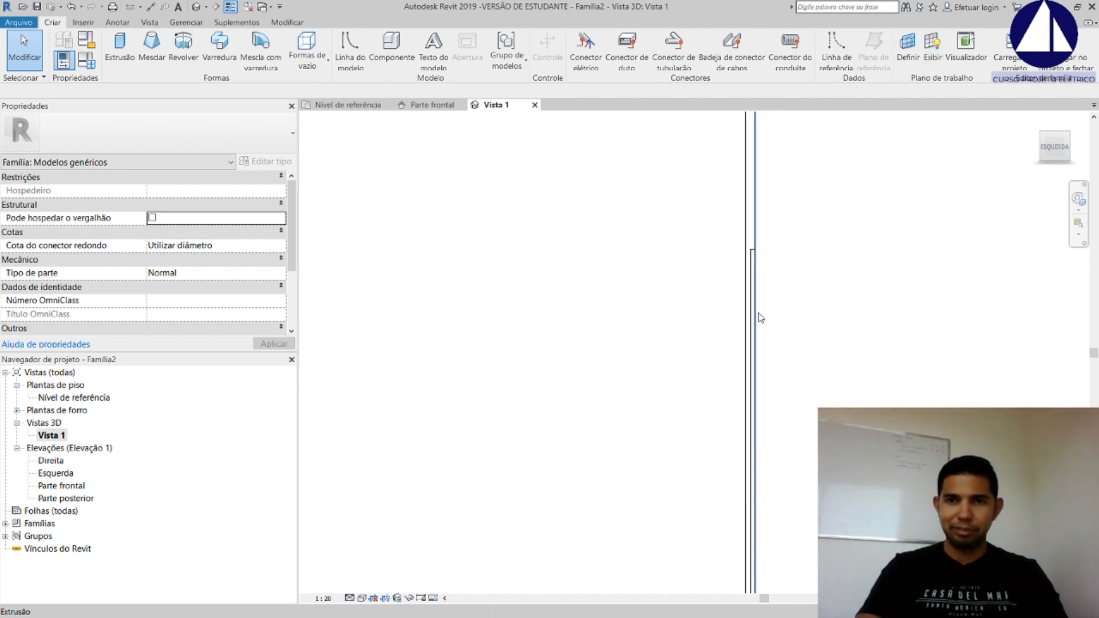
{"action": "left_click", "coordinate": [753, 263]}
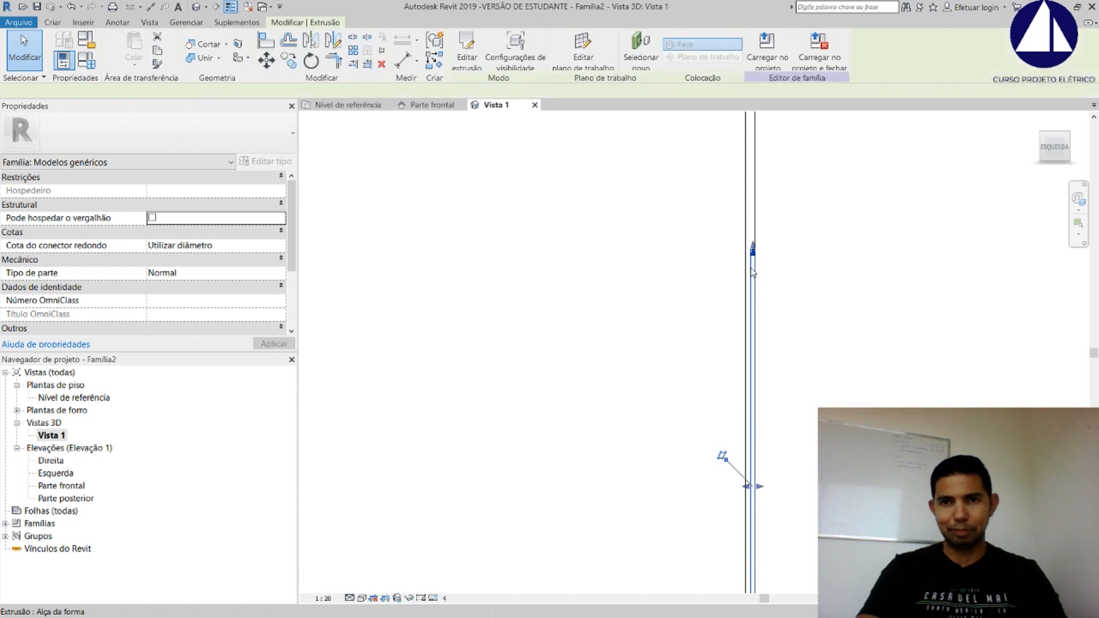
{"action": "left_click", "coordinate": [704, 378]}
{"action": "scroll", "coordinate": [780, 261], "scroll_direction": "up", "scroll_amount": 2}
{"action": "scroll", "coordinate": [763, 248], "scroll_direction": "up", "scroll_amount": 4}
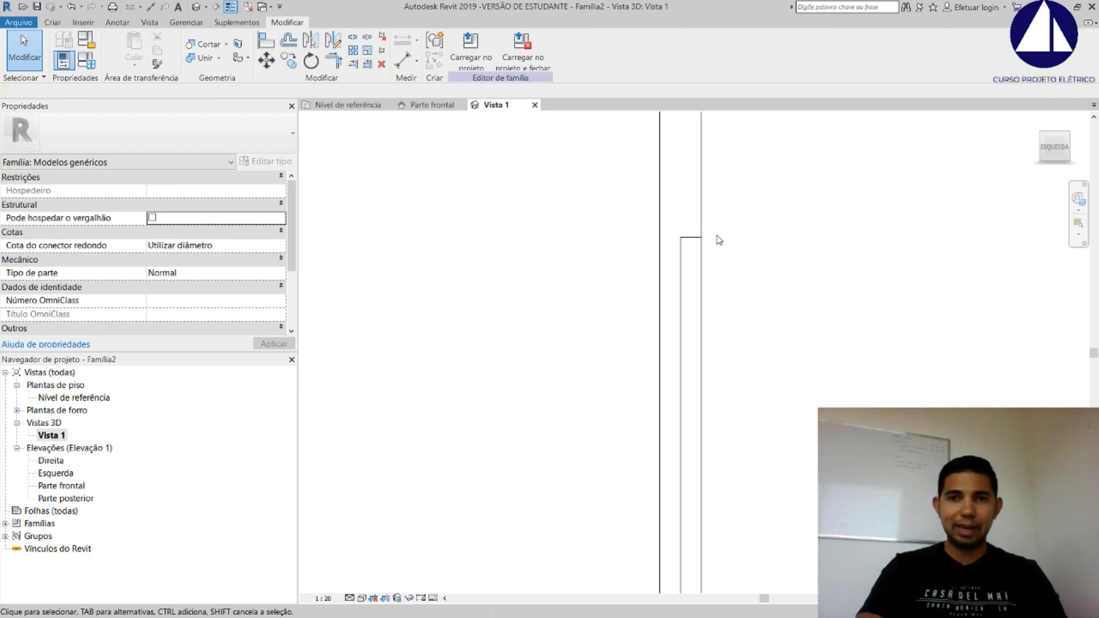
Start a new extrusion and sketch a circle of about 0.8 radius centred on the window's upper edge in the side view
{"action": "left_click", "coordinate": [53, 23]}
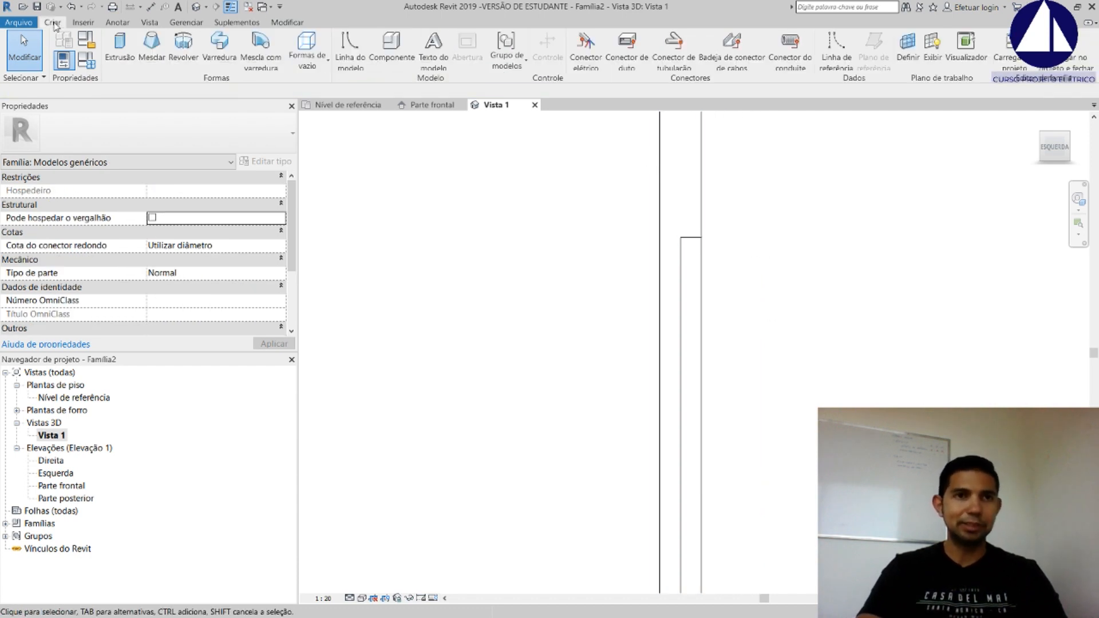
{"action": "left_click", "coordinate": [121, 50]}
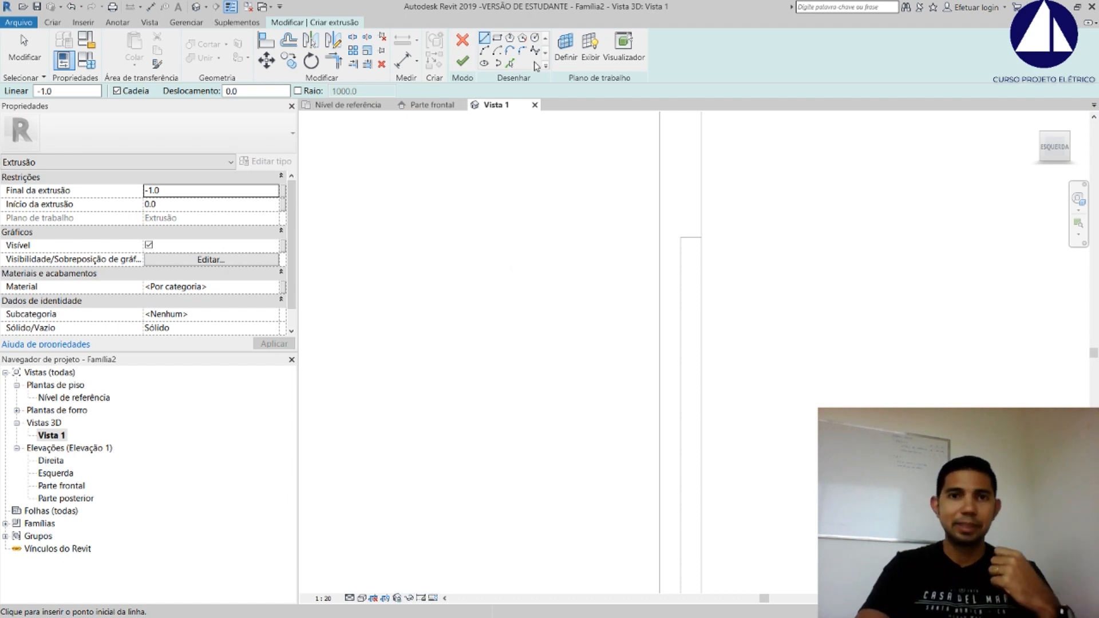
{"action": "left_click", "coordinate": [536, 38]}
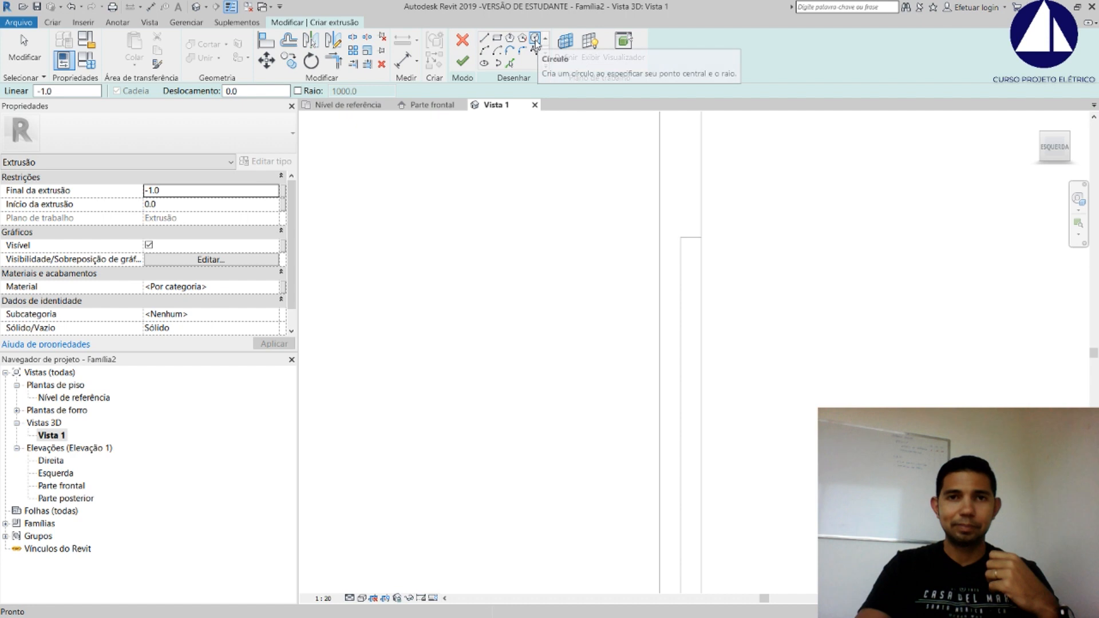
{"action": "scroll", "coordinate": [709, 225], "scroll_direction": "up", "scroll_amount": 4}
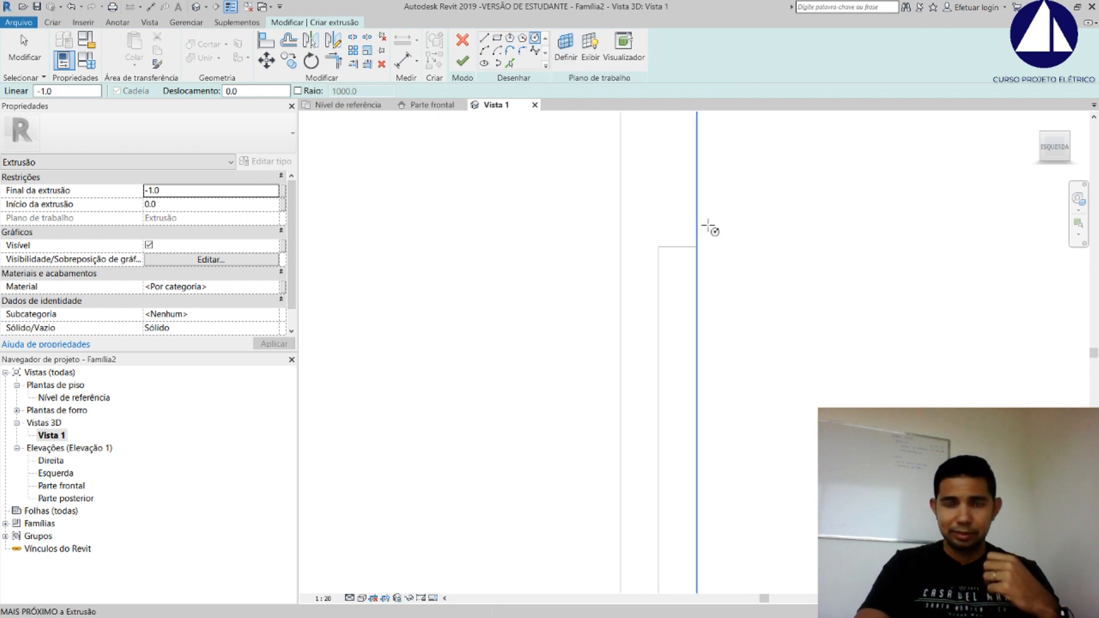
{"action": "left_click", "coordinate": [655, 264]}
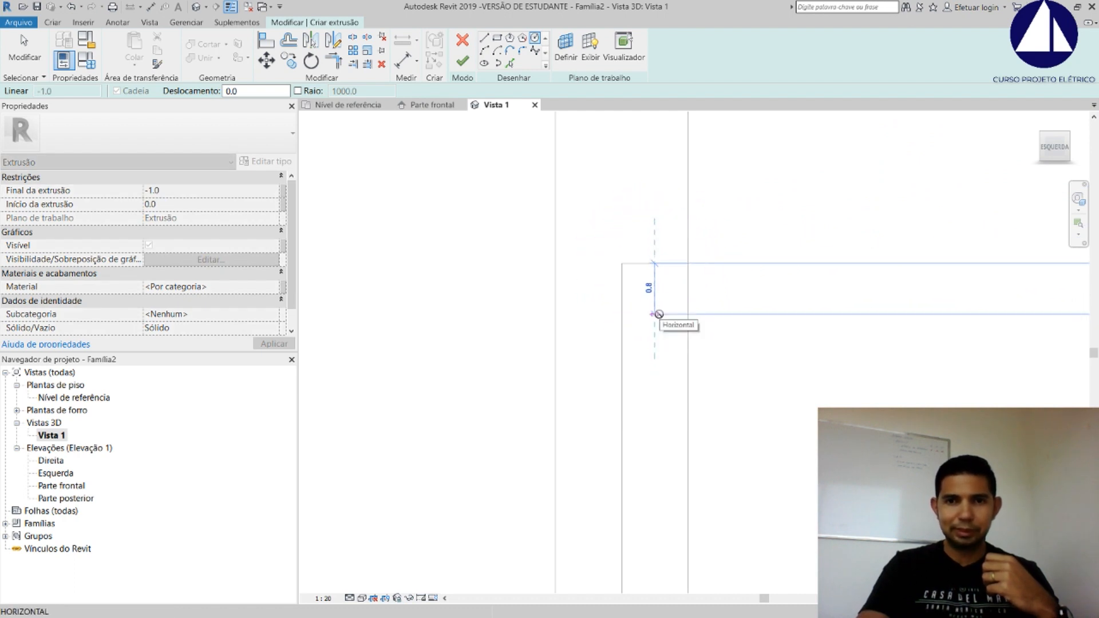
{"action": "left_click", "coordinate": [658, 317]}
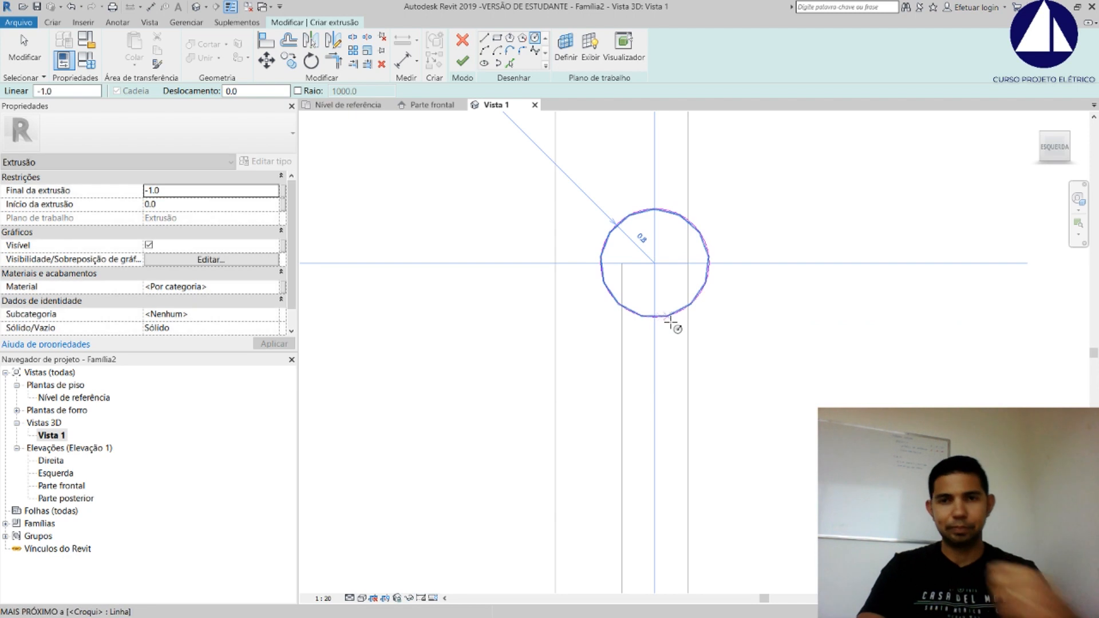
{"action": "left_click", "coordinate": [700, 228]}
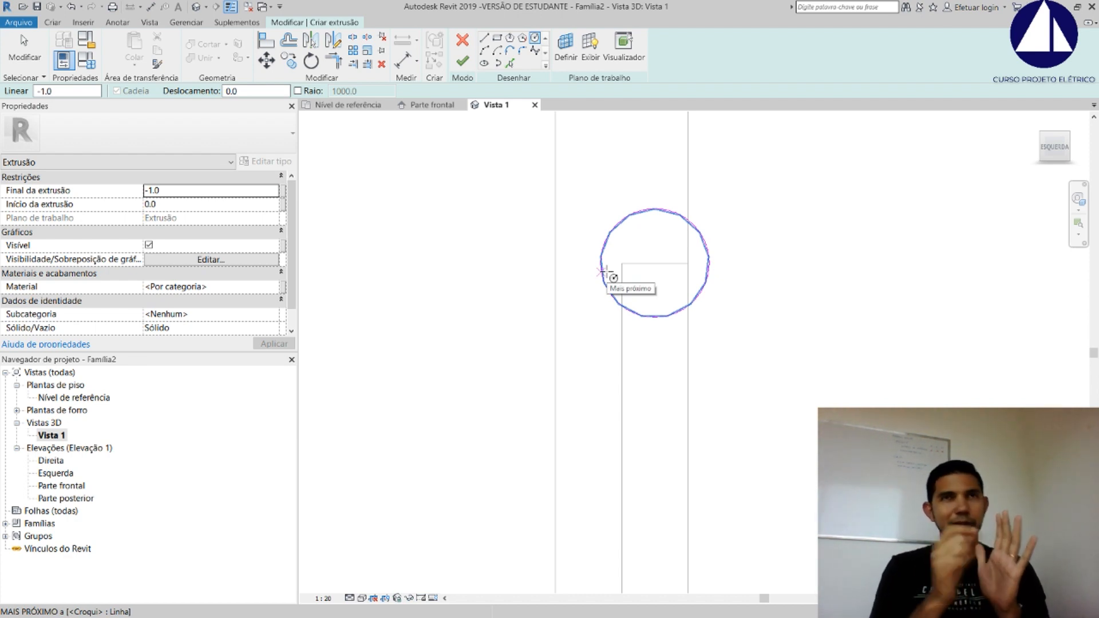
Set the circle's extrusion end to 5 and finish the extrusion
{"action": "left_click", "coordinate": [156, 190]}
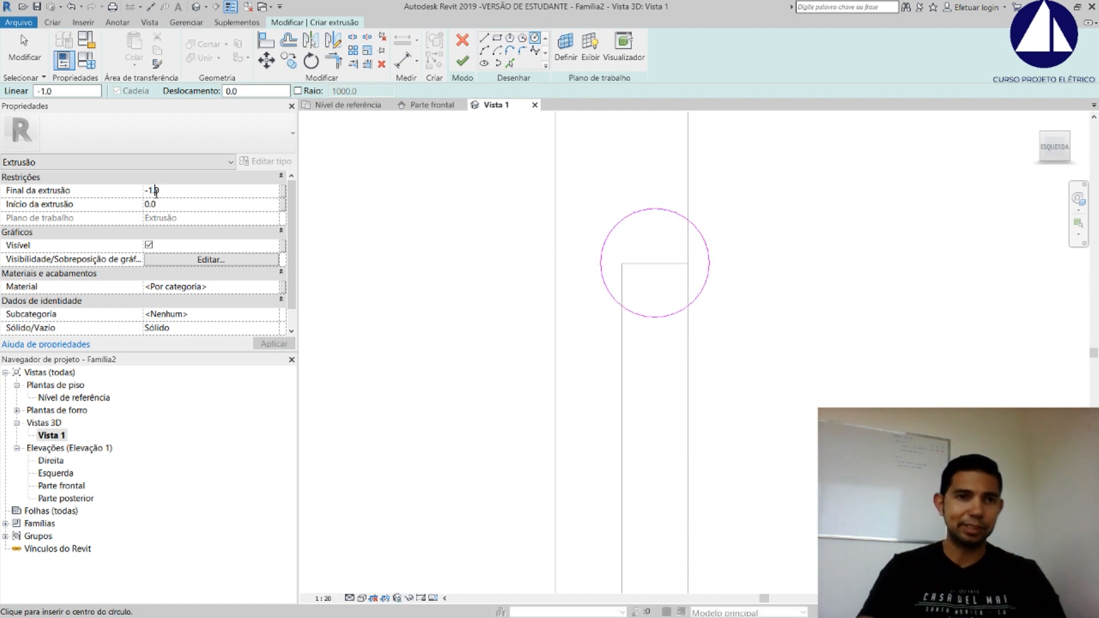
{"action": "type", "text": "5"}
{"action": "left_click", "coordinate": [285, 343]}
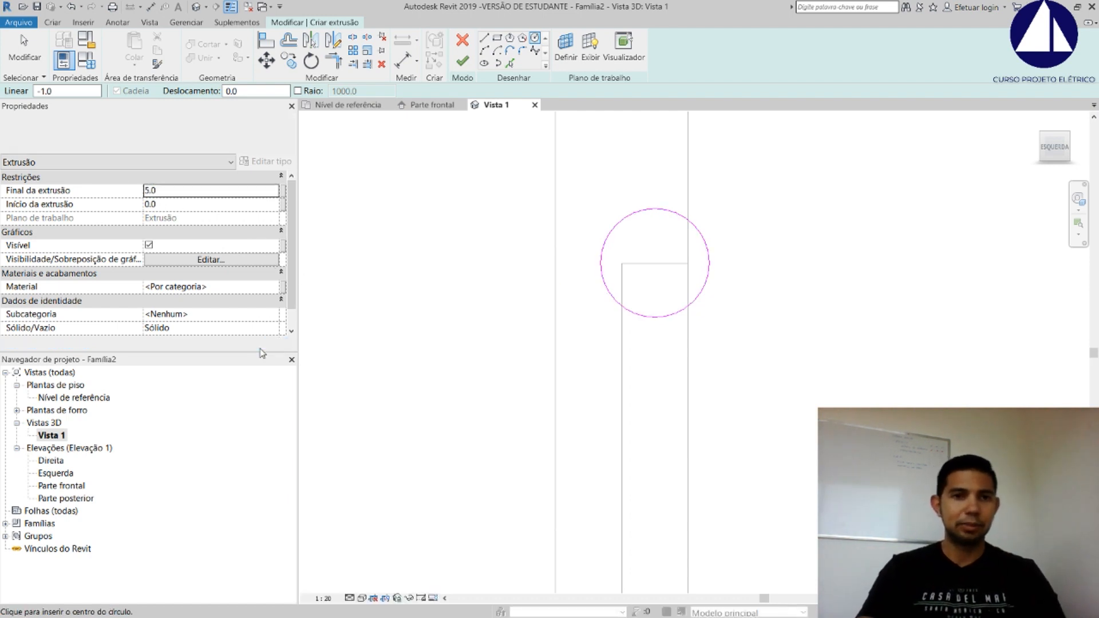
{"action": "left_click", "coordinate": [463, 60]}
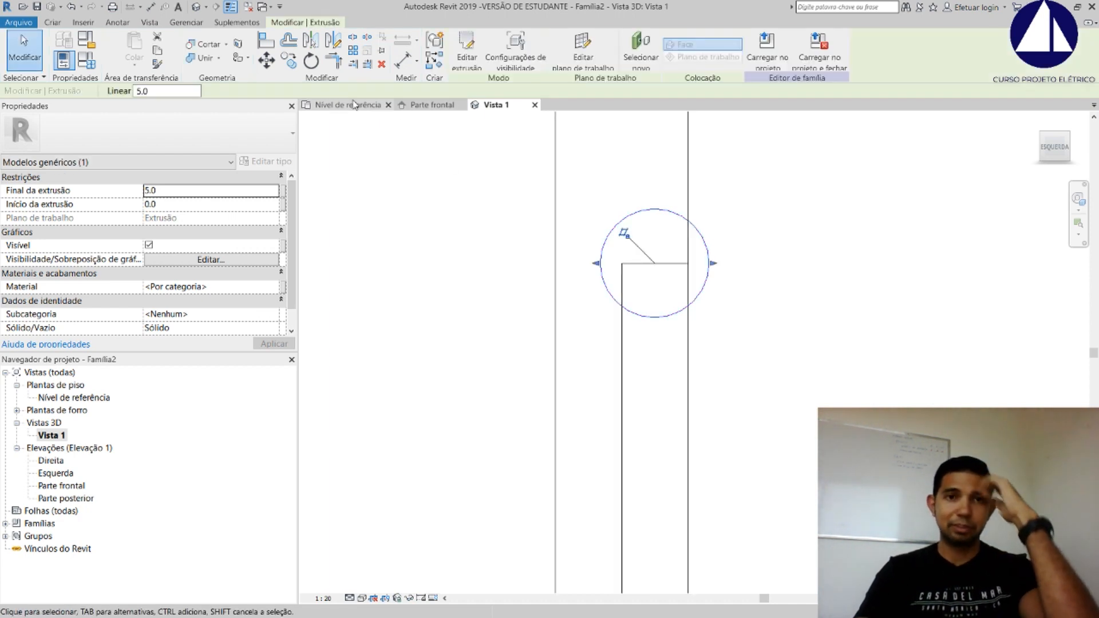
{"action": "left_click", "coordinate": [501, 226]}
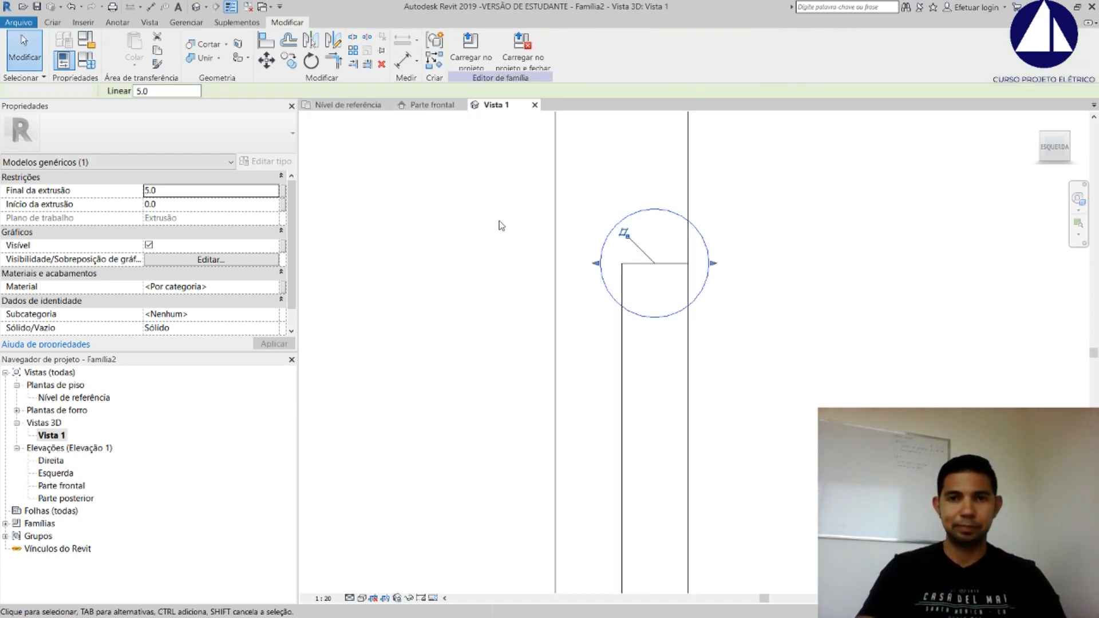
Examine the position of the small cylinder relative to the box's side and the window from several angles
{"action": "scroll", "coordinate": [501, 226], "scroll_direction": "down", "scroll_amount": 5}
{"action": "middle_click_drag", "start_coordinate": [716, 250], "coordinate": [555, 301], "text": "shift"}
{"action": "scroll", "coordinate": [555, 301], "scroll_direction": "down", "scroll_amount": 3}
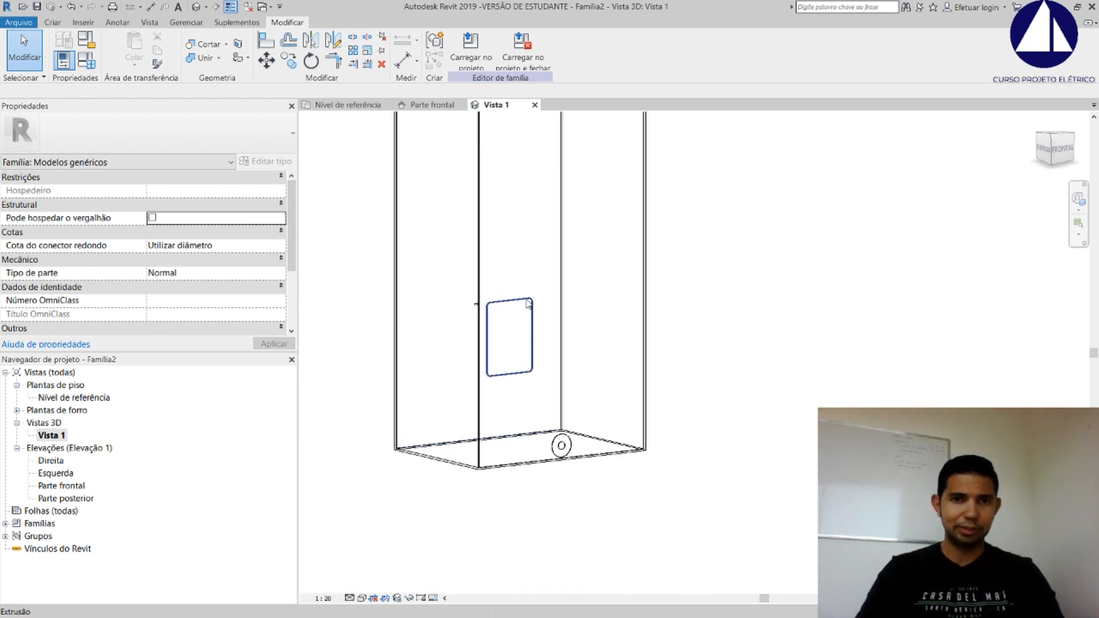
{"action": "scroll", "coordinate": [678, 349], "scroll_direction": "up", "scroll_amount": 2}
{"action": "scroll", "coordinate": [552, 368], "scroll_direction": "up", "scroll_amount": 1}
{"action": "scroll", "coordinate": [576, 336], "scroll_direction": "up", "scroll_amount": 4}
{"action": "scroll", "coordinate": [577, 337], "scroll_direction": "up", "scroll_amount": 1}
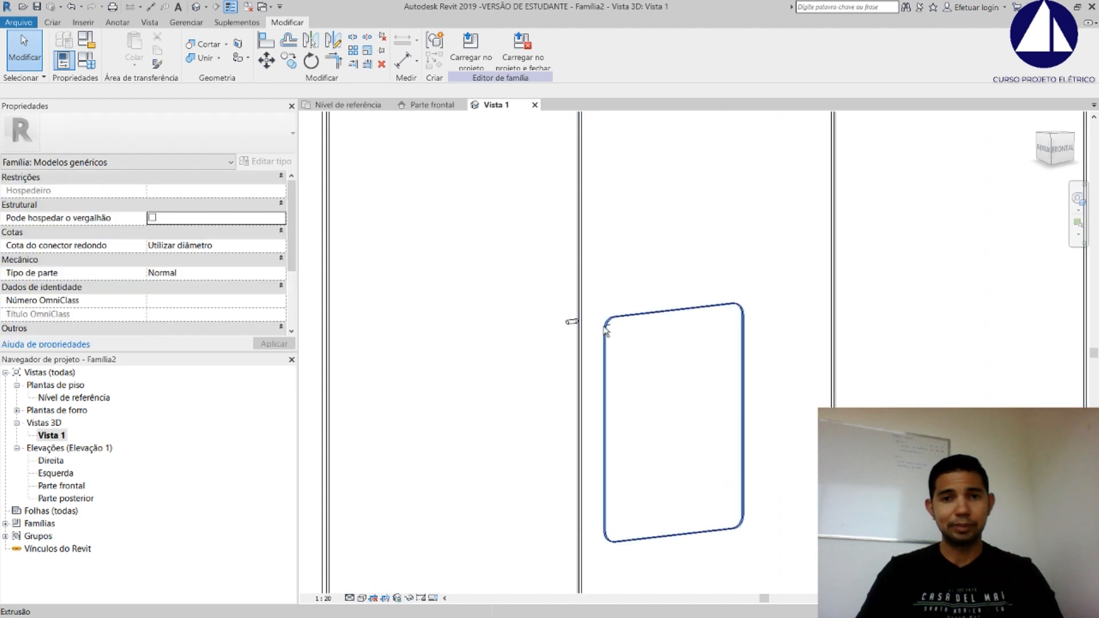
{"action": "middle_click_drag", "start_coordinate": [711, 307], "coordinate": [569, 260], "text": "shift"}
{"action": "scroll", "coordinate": [562, 255], "scroll_direction": "down", "scroll_amount": 1}
{"action": "scroll", "coordinate": [392, 488], "scroll_direction": "down", "scroll_amount": 1}
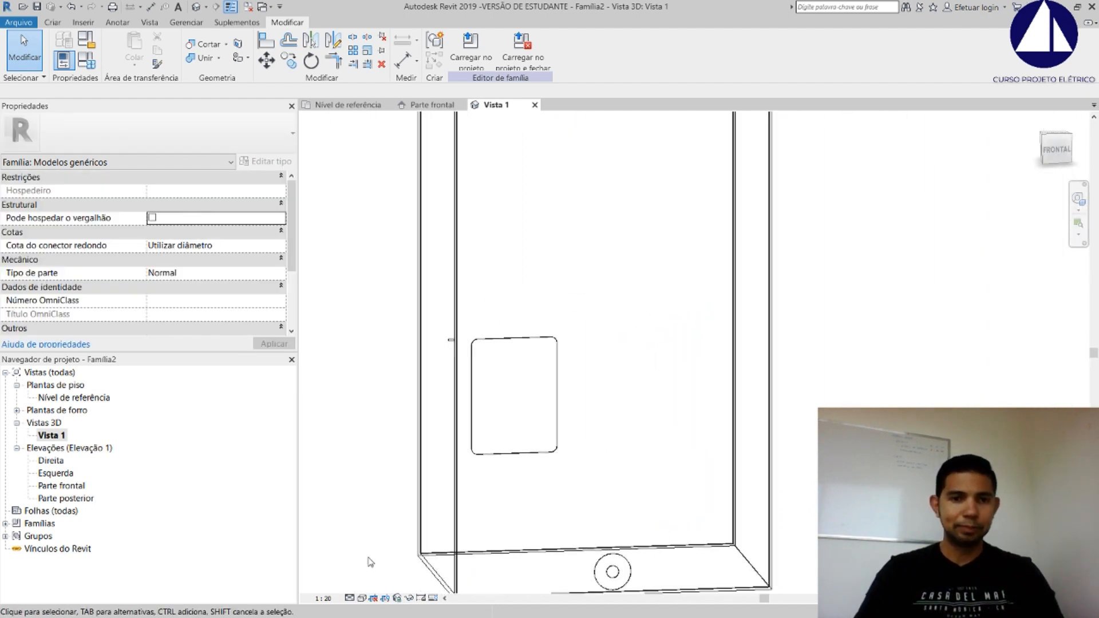
Switch the 3D view to the shaded visual style (Sombreado) around the small cylinder
{"action": "left_click", "coordinate": [364, 599]}
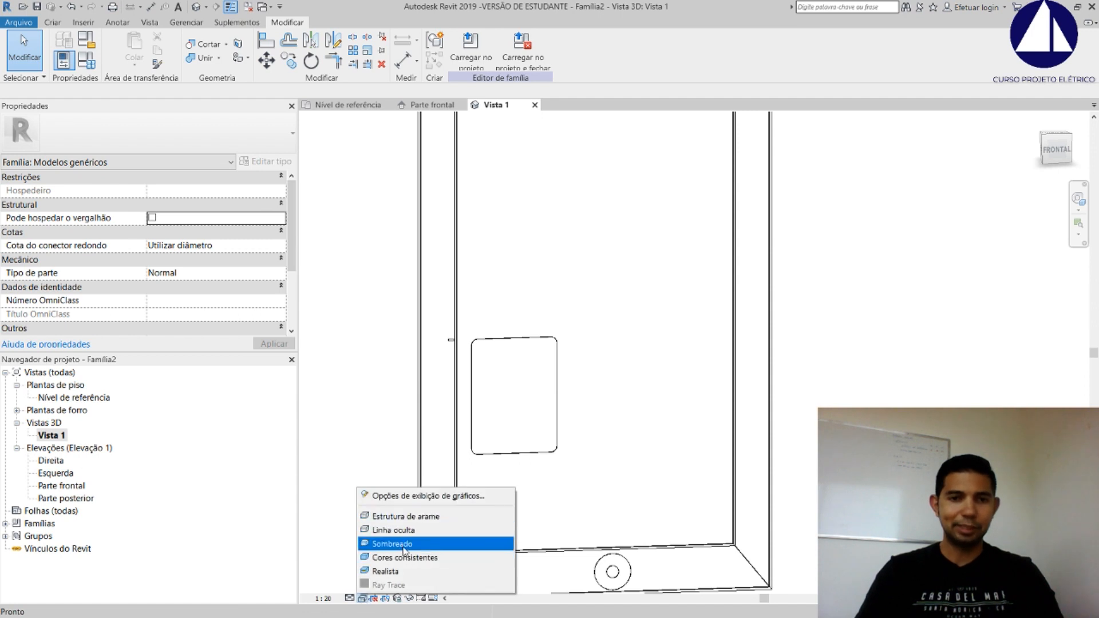
{"action": "left_click", "coordinate": [390, 543]}
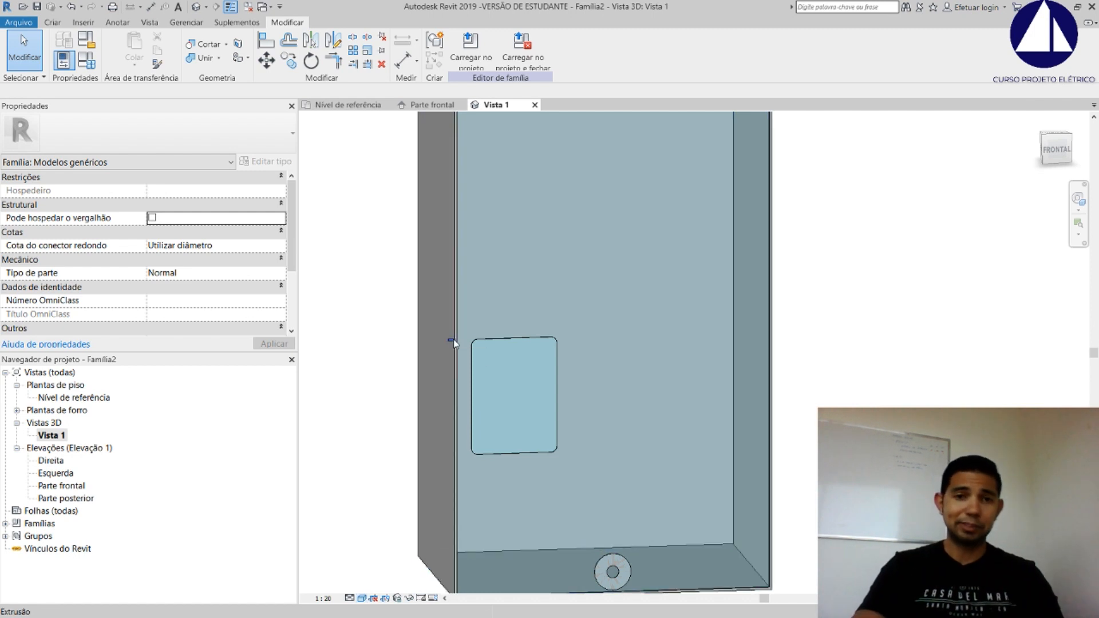
{"action": "scroll", "coordinate": [453, 344], "scroll_direction": "up", "scroll_amount": 2}
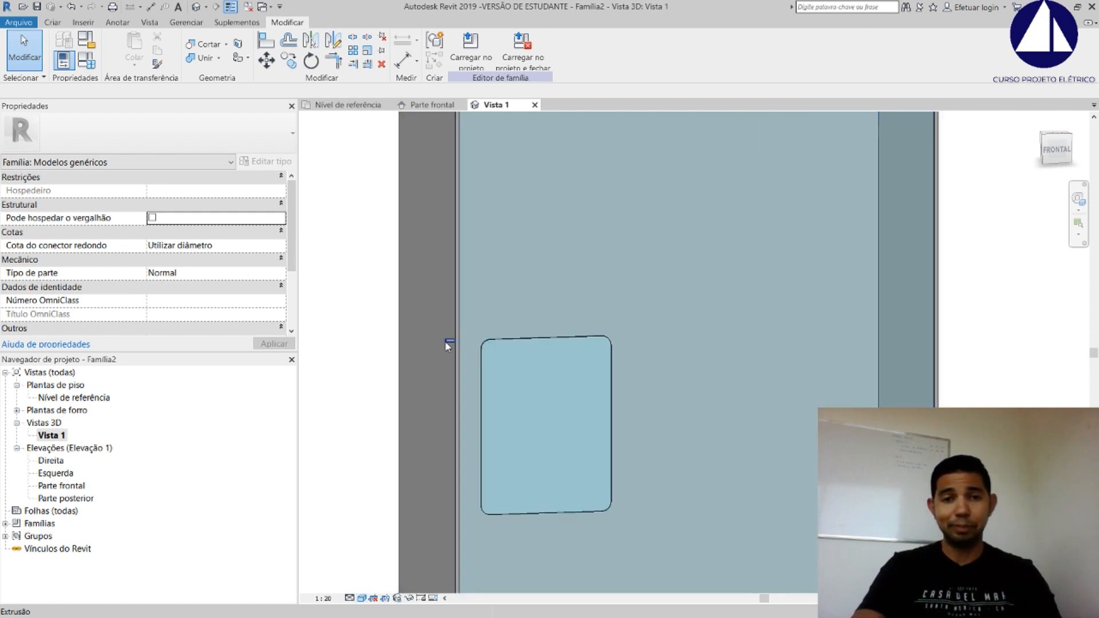
Set the extrusion end of the small cylinder beside the window to -5
{"action": "left_click", "coordinate": [449, 344]}
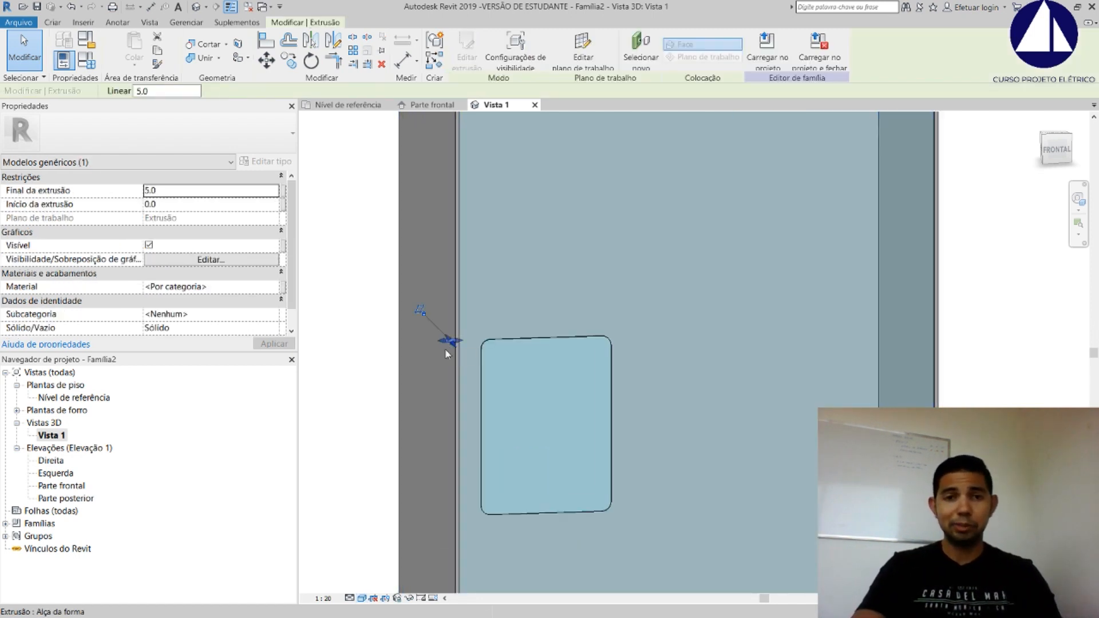
{"action": "left_click", "coordinate": [148, 192]}
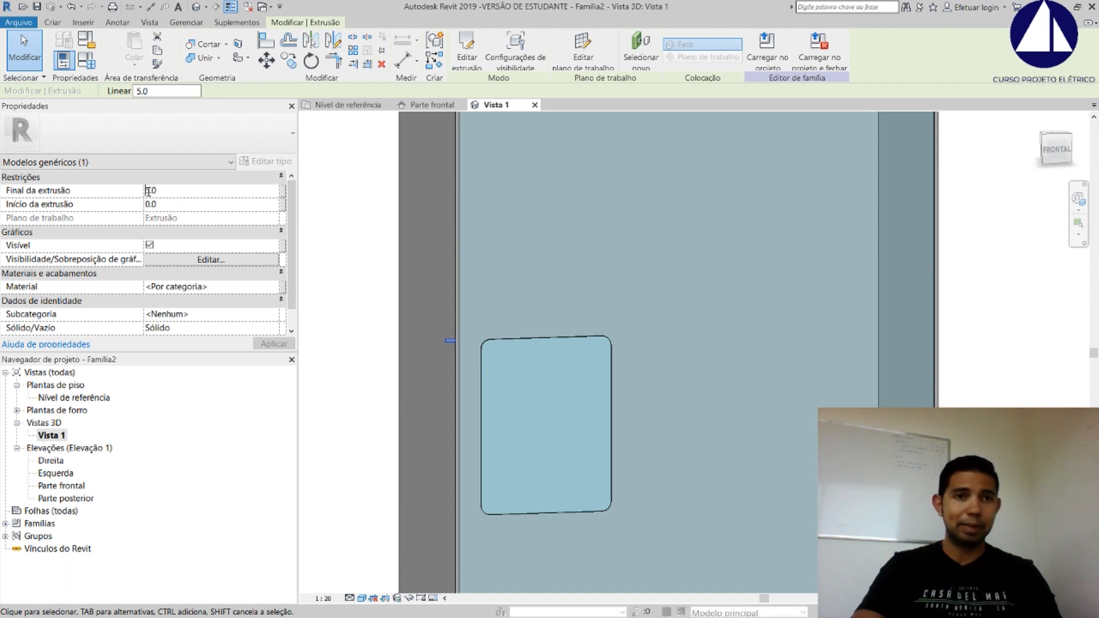
{"action": "left_click", "coordinate": [275, 344]}
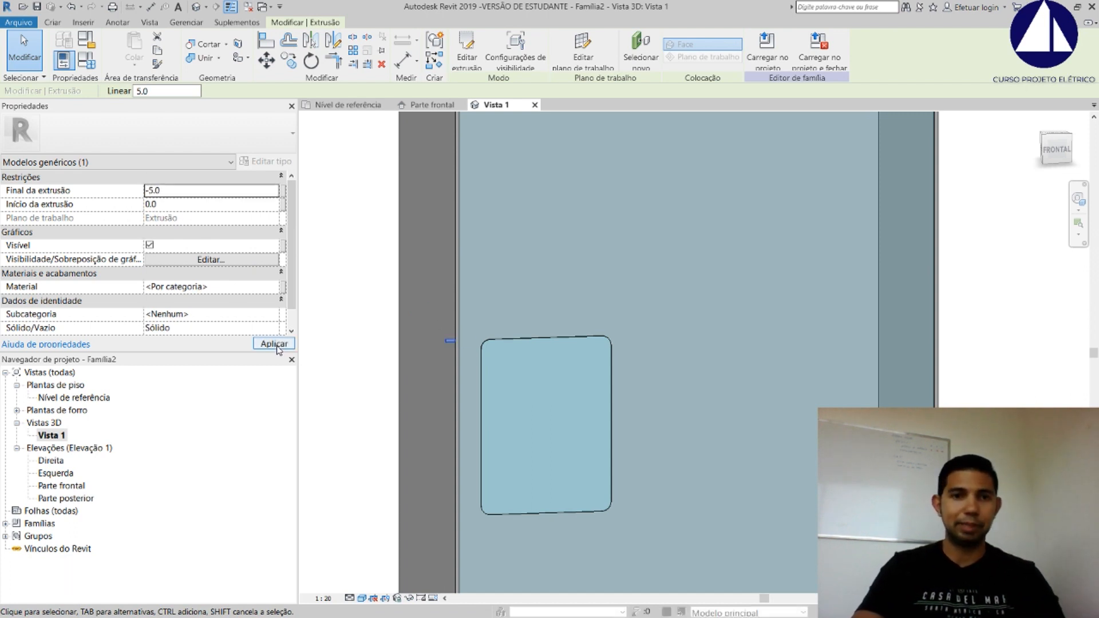
{"action": "left_click", "coordinate": [476, 351]}
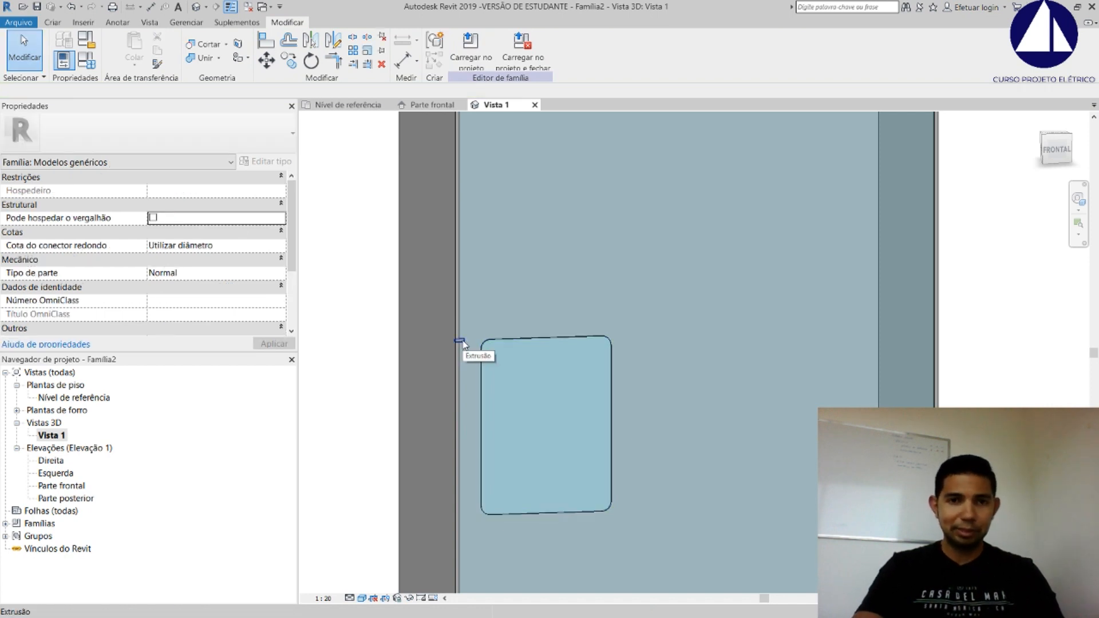
Set the small cylinder's extrusion start to -10 and its end to -15, and view the cover from the front
{"action": "left_click", "coordinate": [460, 343]}
{"action": "left_click", "coordinate": [227, 204]}
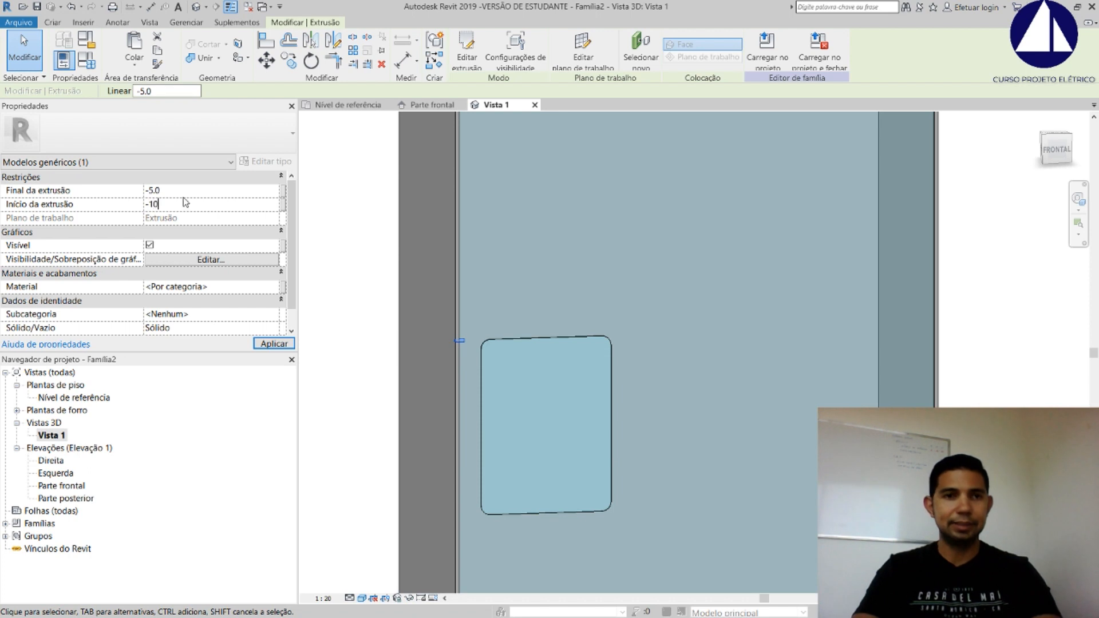
{"action": "type", "text": "-10"}
{"action": "left_click", "coordinate": [127, 189]}
{"action": "type", "text": "-"}
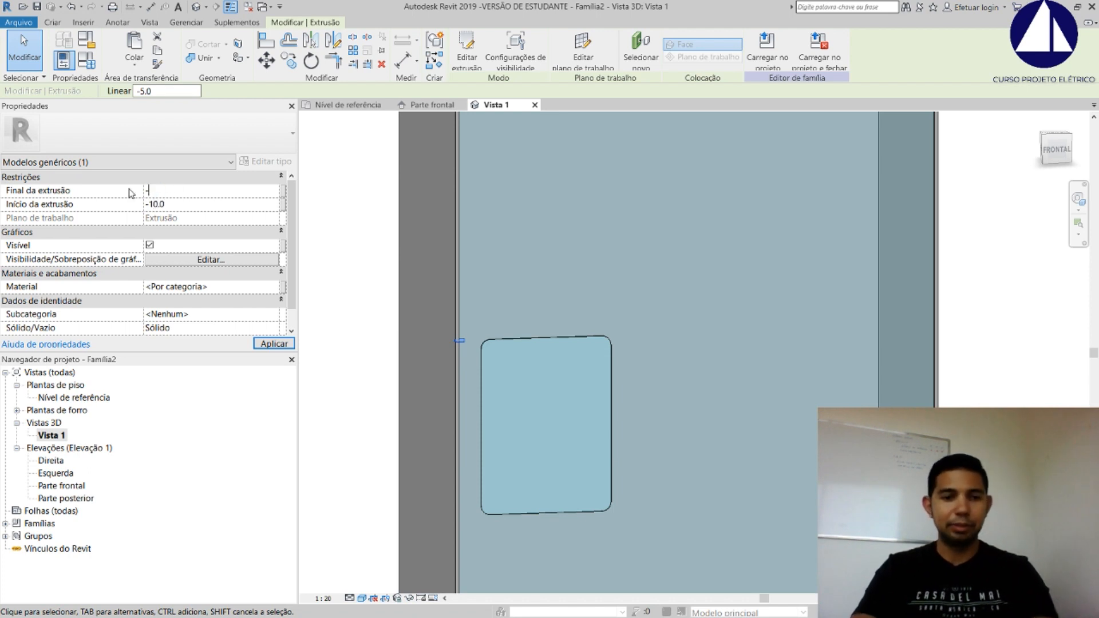
{"action": "type", "text": "15"}
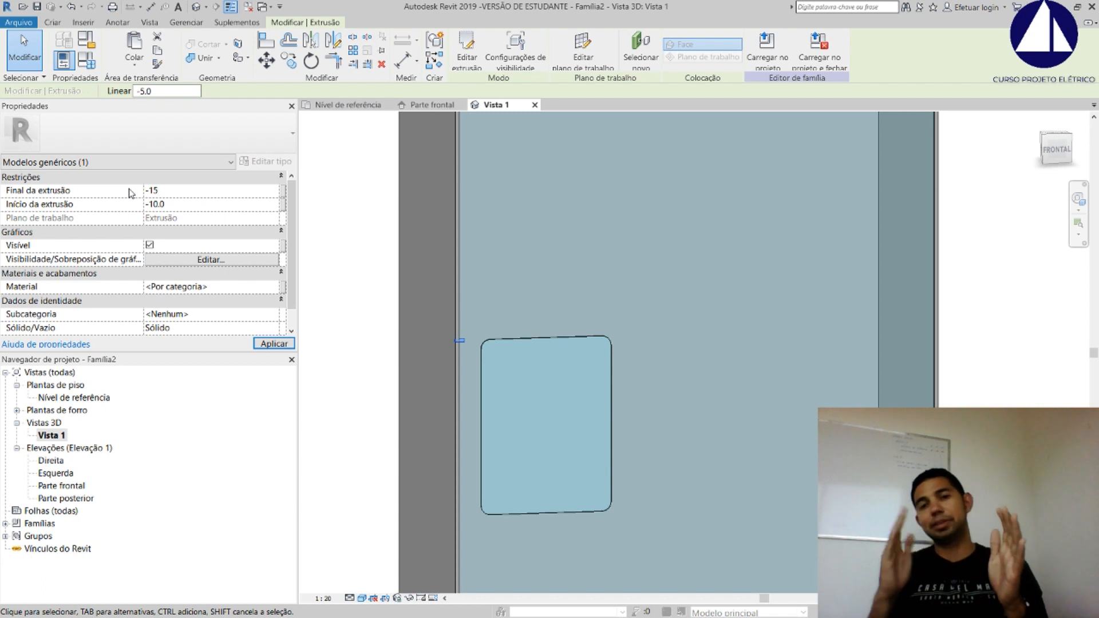
{"action": "left_click", "coordinate": [268, 342]}
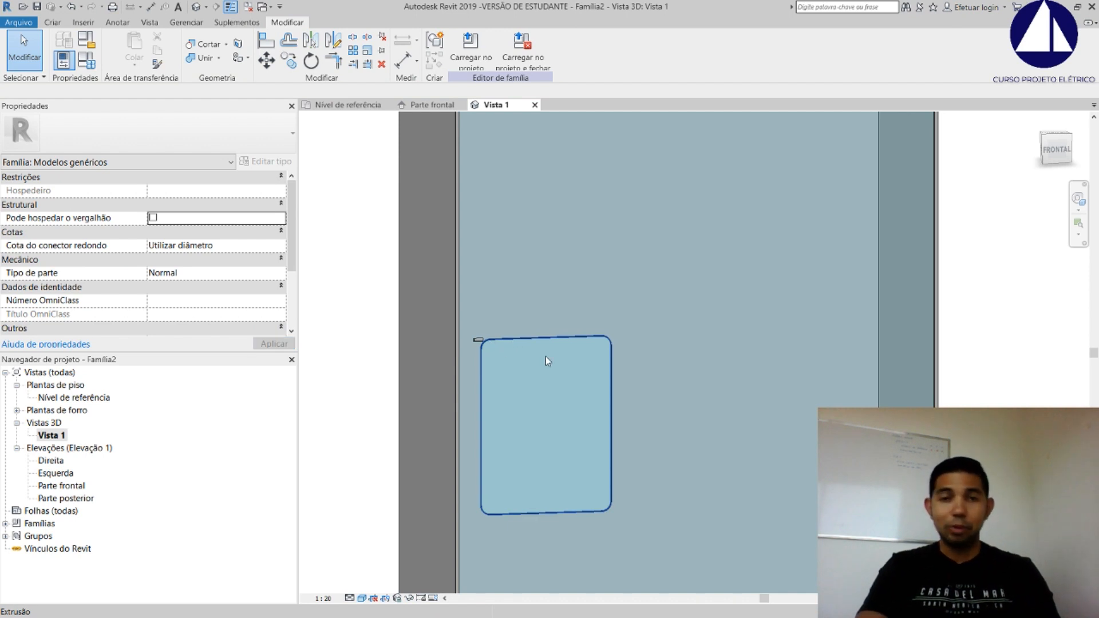
{"action": "left_click", "coordinate": [1067, 153]}
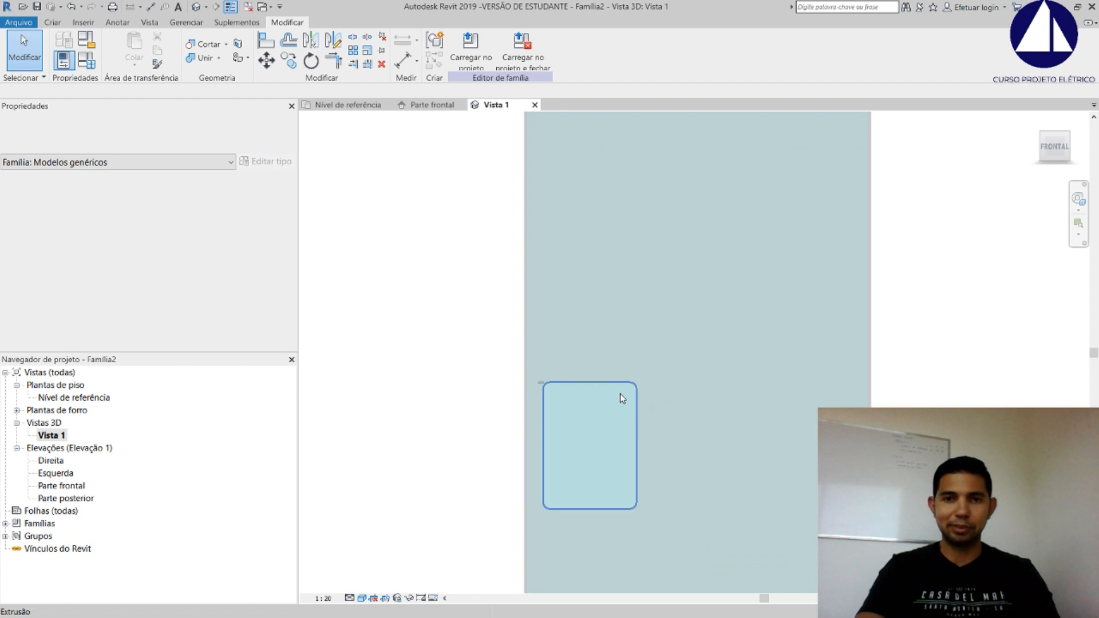
Move the small hinge cylinder onto the window's upper edge, just past the rounded corner, with the Restringir option turned off
{"action": "scroll", "coordinate": [620, 394], "scroll_direction": "up", "scroll_amount": 5}
{"action": "middle_click_drag", "start_coordinate": [438, 300], "coordinate": [490, 267]}
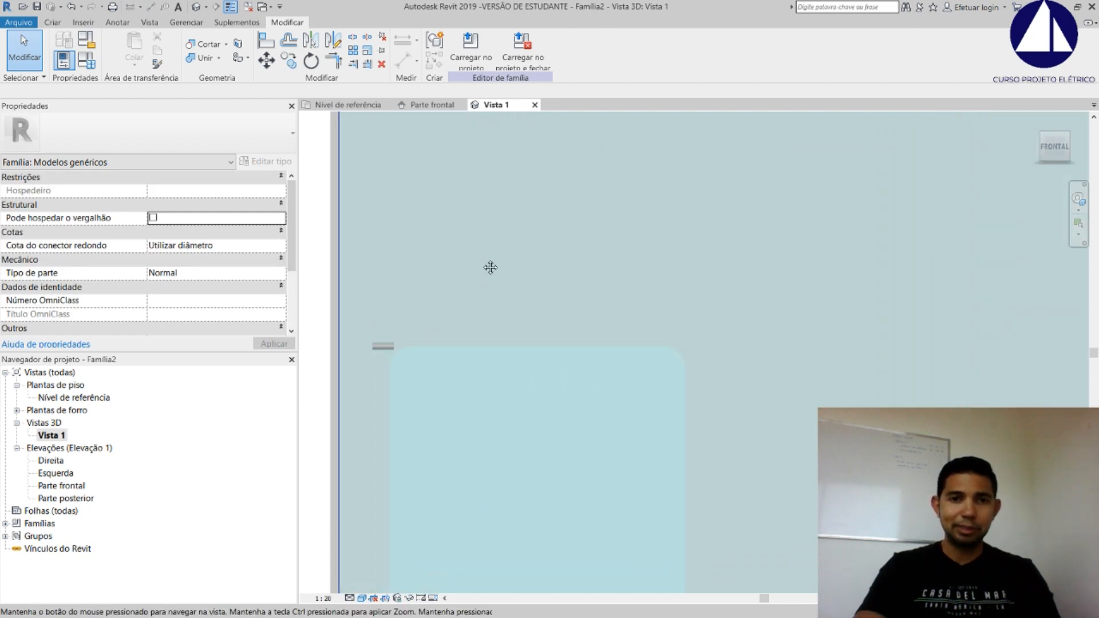
{"action": "left_click", "coordinate": [411, 290]}
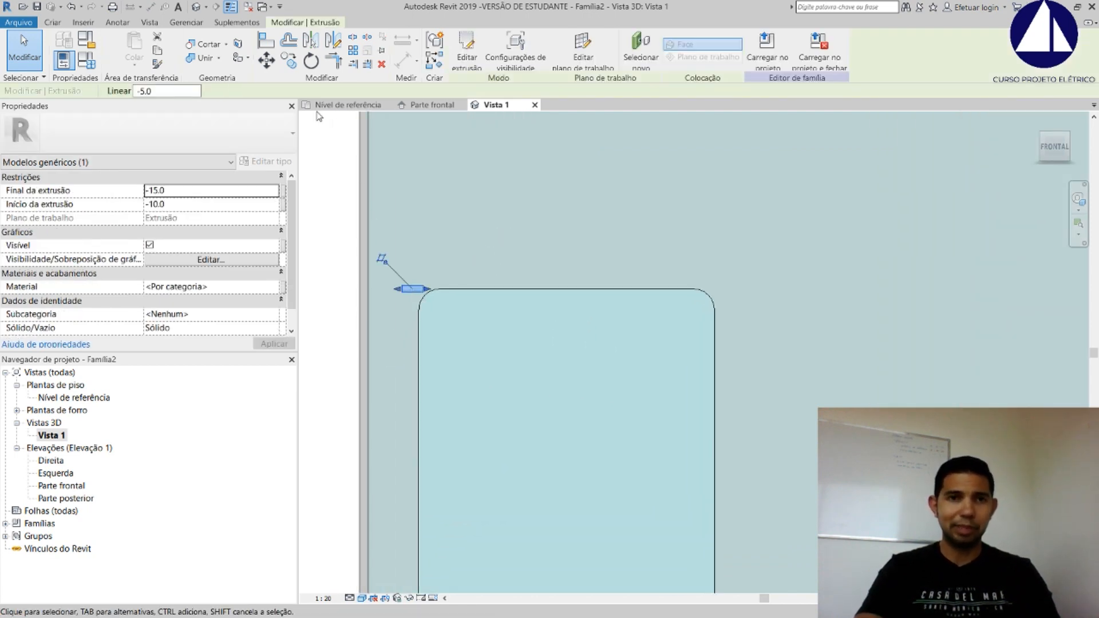
{"action": "left_click", "coordinate": [267, 60]}
{"action": "scroll", "coordinate": [405, 294], "scroll_direction": "up", "scroll_amount": 3}
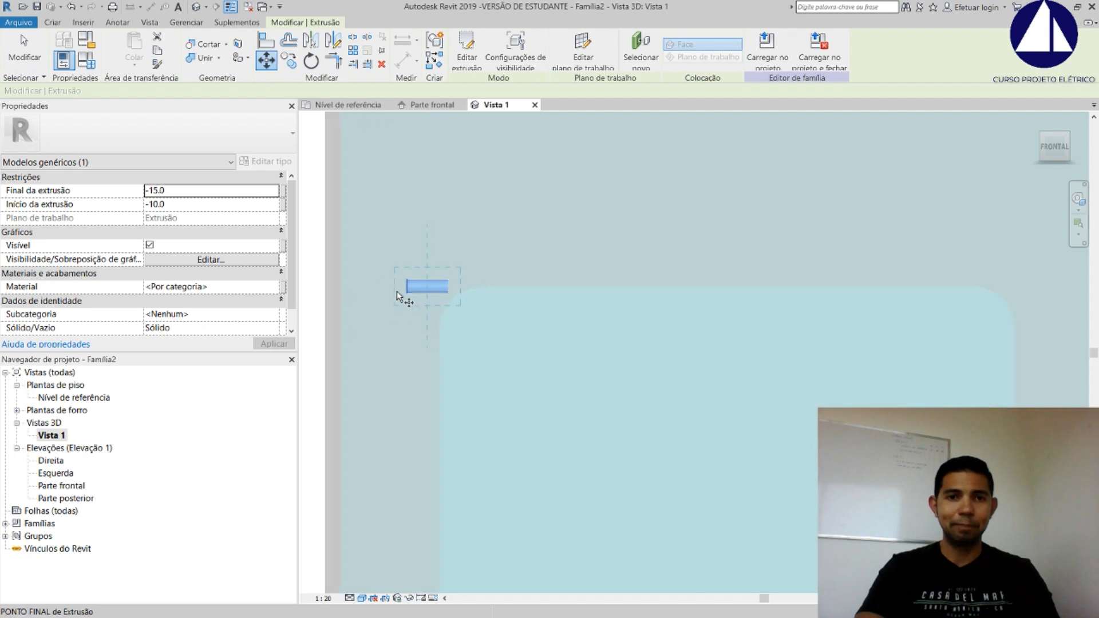
{"action": "left_click", "coordinate": [444, 282]}
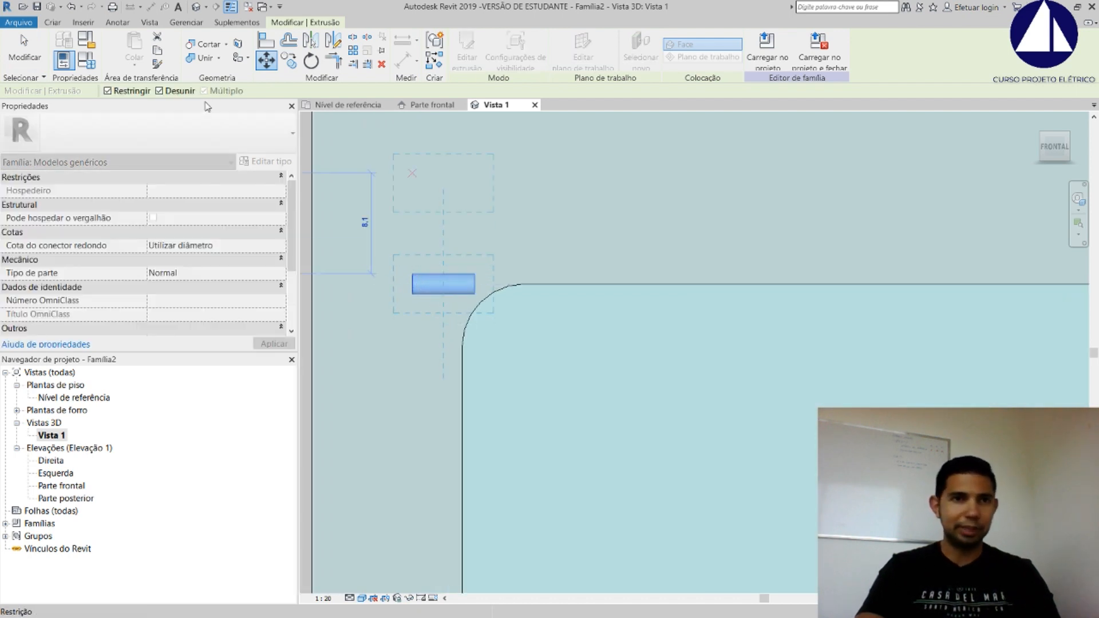
{"action": "left_click", "coordinate": [161, 91]}
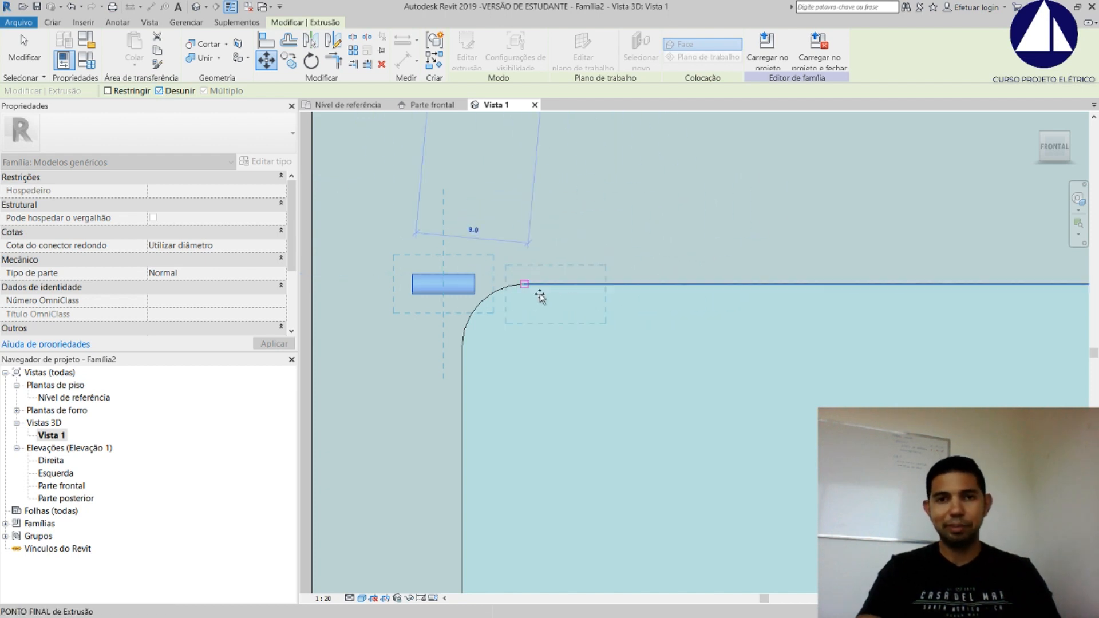
{"action": "left_click", "coordinate": [599, 280]}
{"action": "left_click", "coordinate": [517, 253]}
{"action": "scroll", "coordinate": [515, 250], "scroll_direction": "down", "scroll_amount": 5}
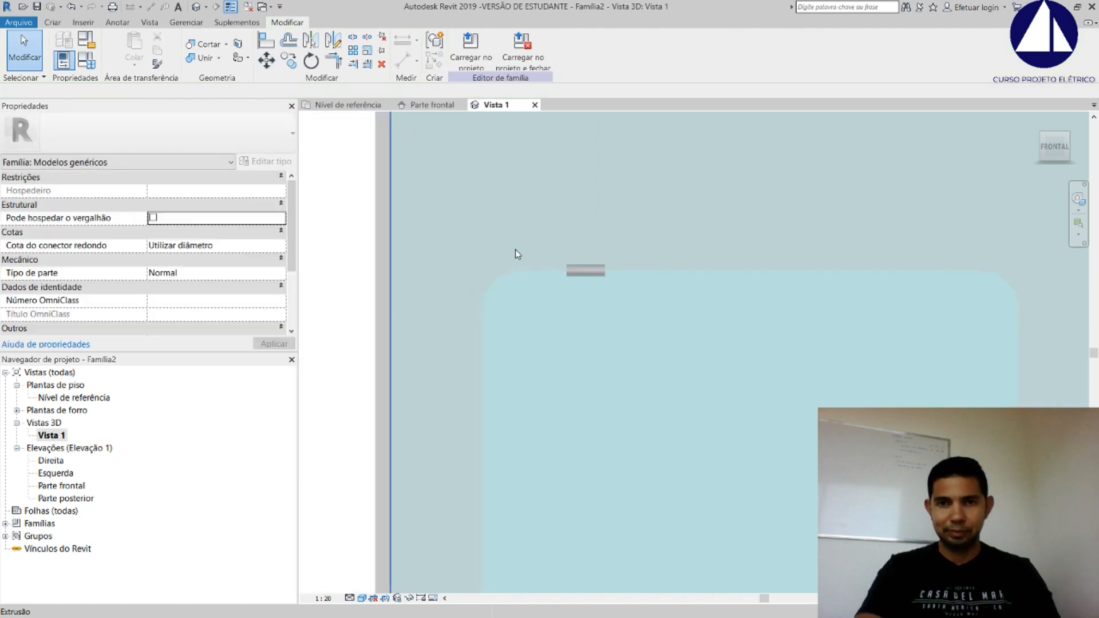
Lengthen the hinge cylinder along the window's upper edge to about 10.8, towards the middle of the window
{"action": "scroll", "coordinate": [620, 276], "scroll_direction": "up", "scroll_amount": 7}
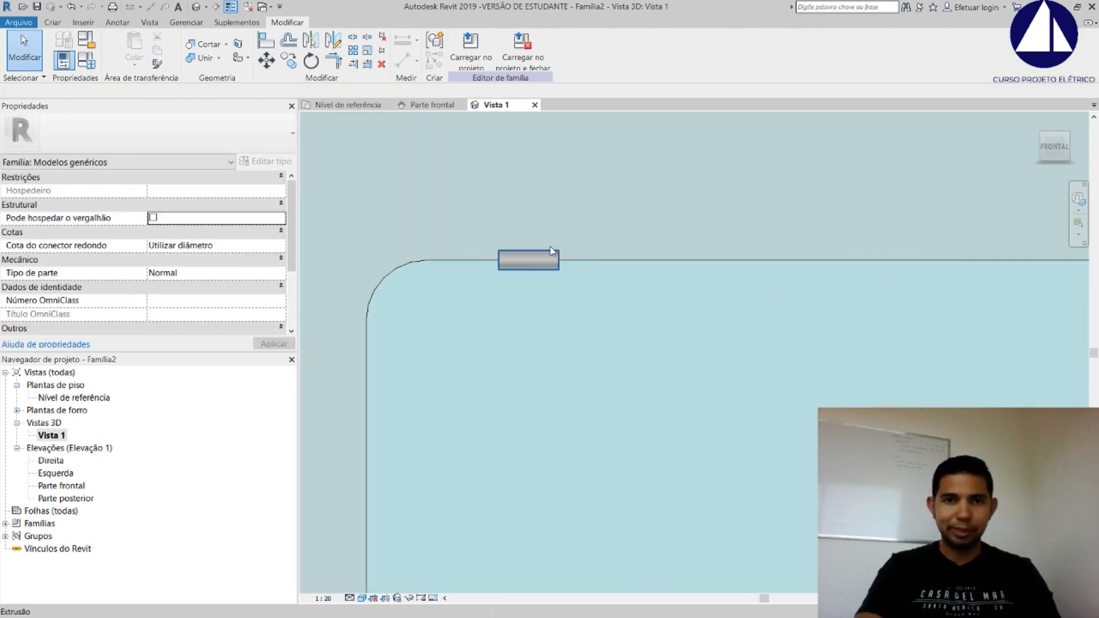
{"action": "left_click", "coordinate": [551, 254]}
{"action": "left_click_drag", "start_coordinate": [577, 266], "coordinate": [629, 261]}
{"action": "left_click", "coordinate": [562, 226]}
{"action": "scroll", "coordinate": [562, 225], "scroll_direction": "down", "scroll_amount": 5}
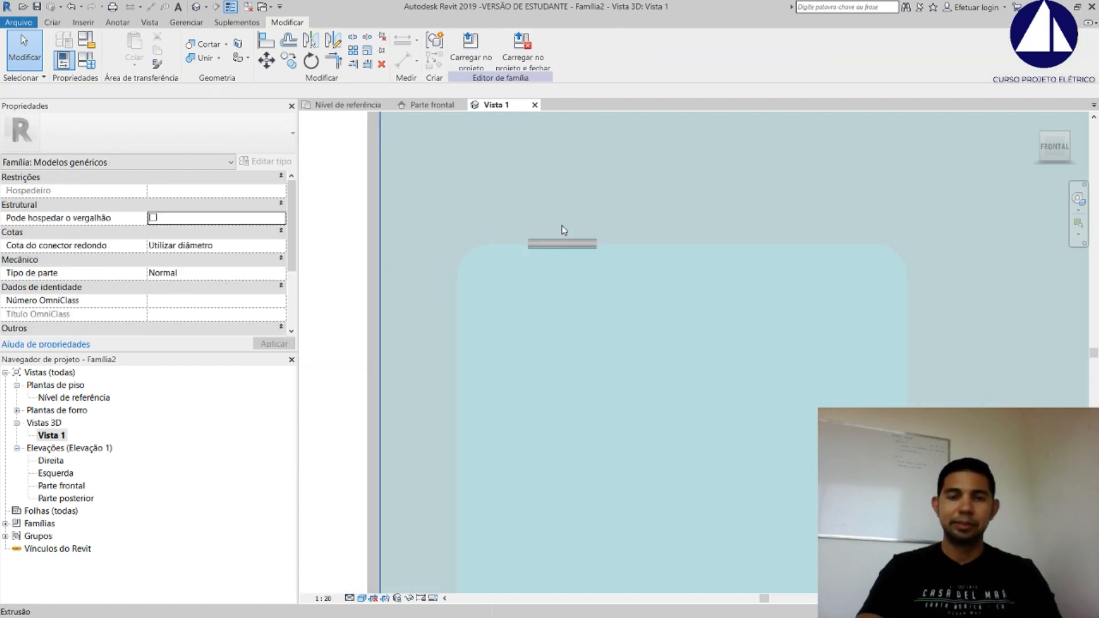
Assign the Acrílico Transparente material to the hinge cylinder
{"action": "left_click", "coordinate": [568, 239]}
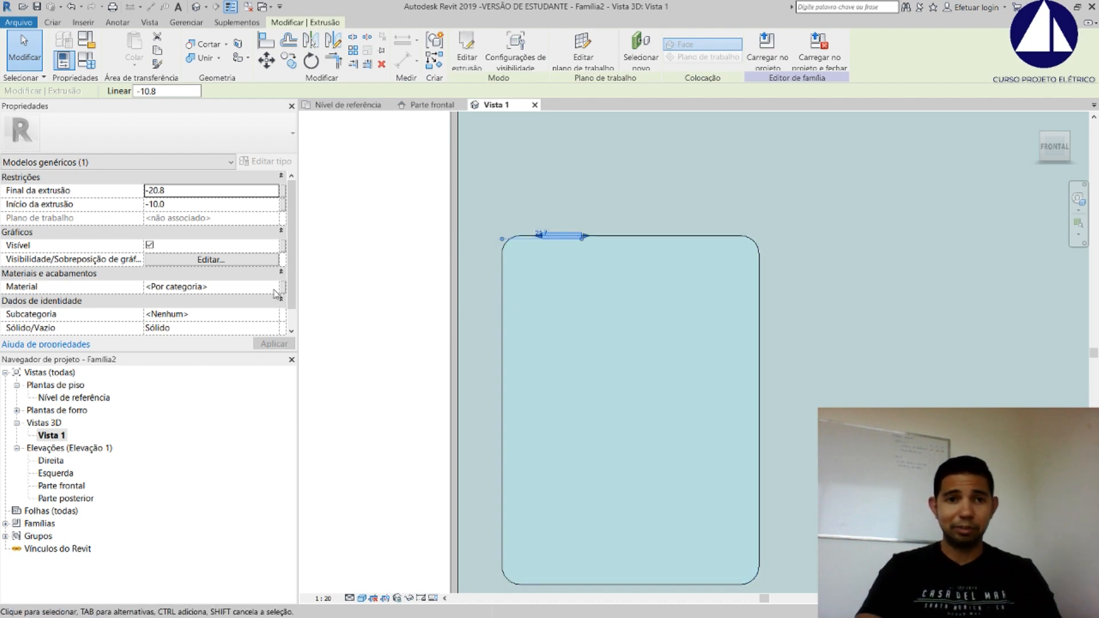
{"action": "left_click", "coordinate": [272, 289]}
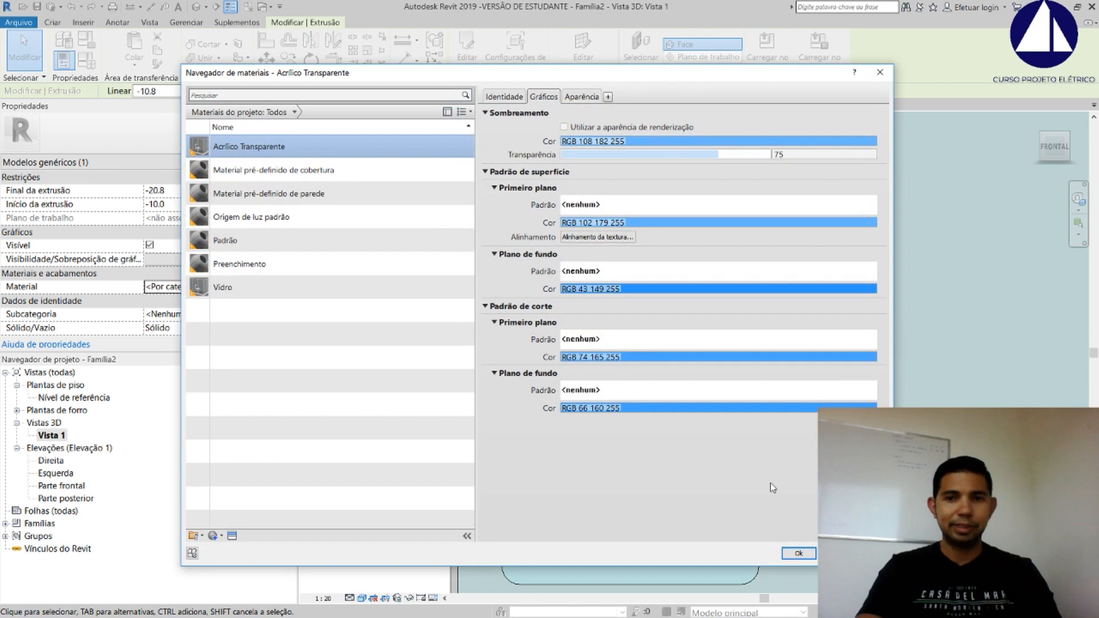
{"action": "left_click", "coordinate": [812, 554]}
{"action": "key", "text": "Escape"}
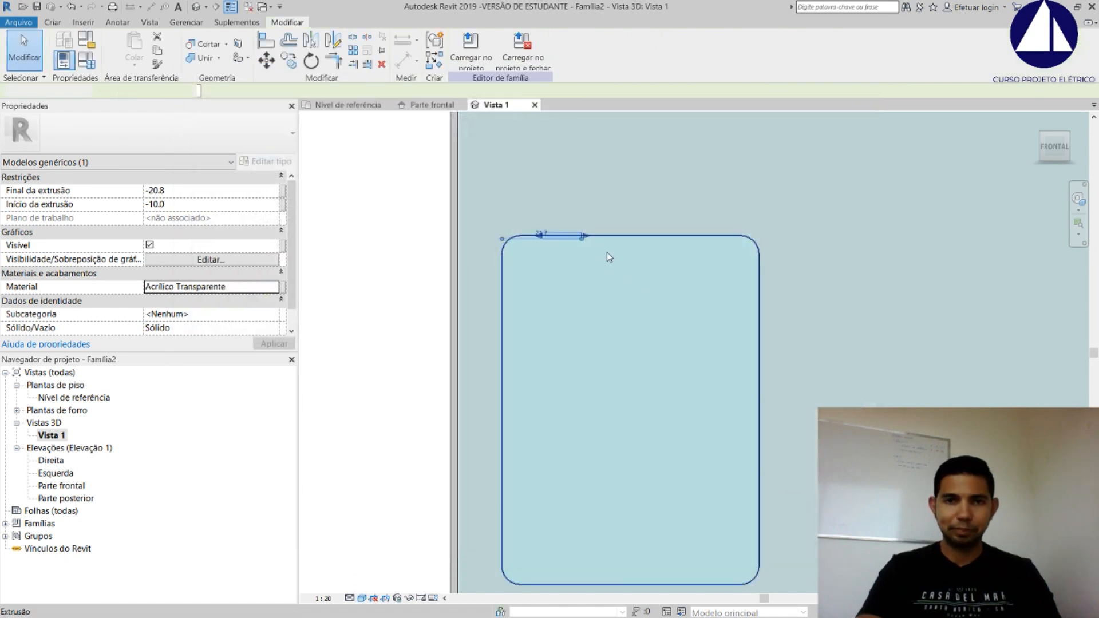
Copy the hinge cylinder horizontally along the window's upper edge to a spot near the opposite rounded corner
{"action": "left_click", "coordinate": [572, 244]}
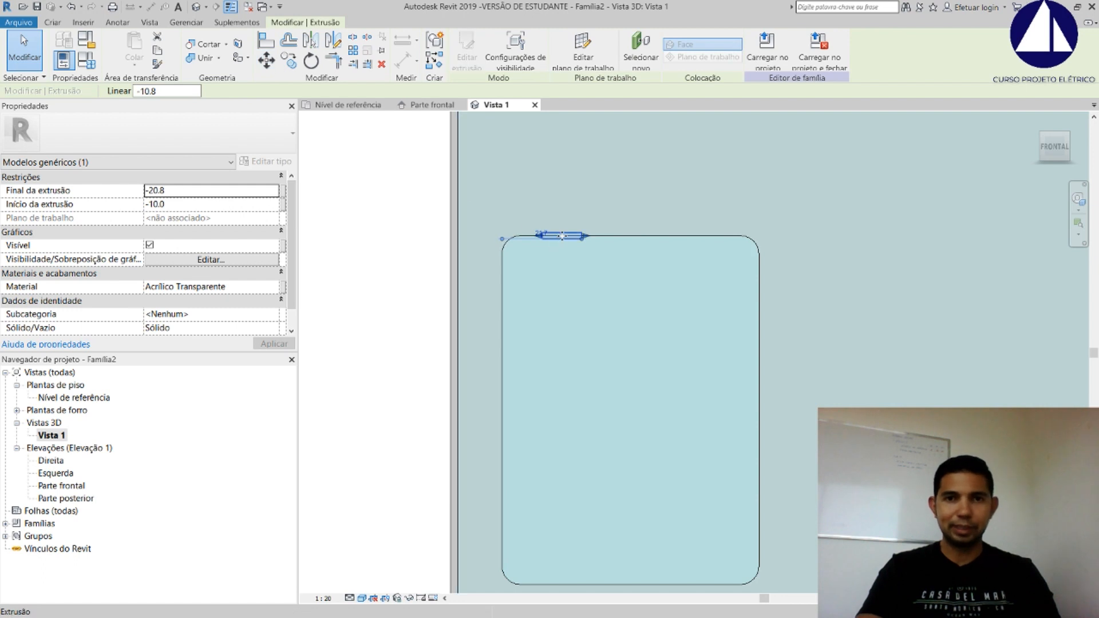
{"action": "left_click", "coordinate": [291, 68]}
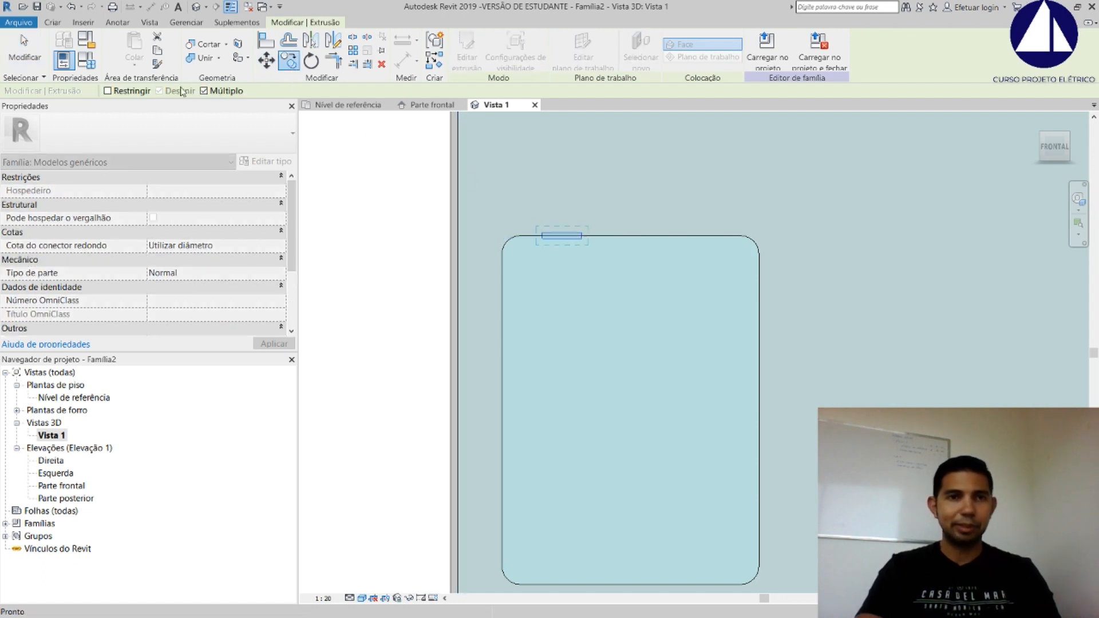
{"action": "scroll", "coordinate": [549, 242], "scroll_direction": "up", "scroll_amount": 4}
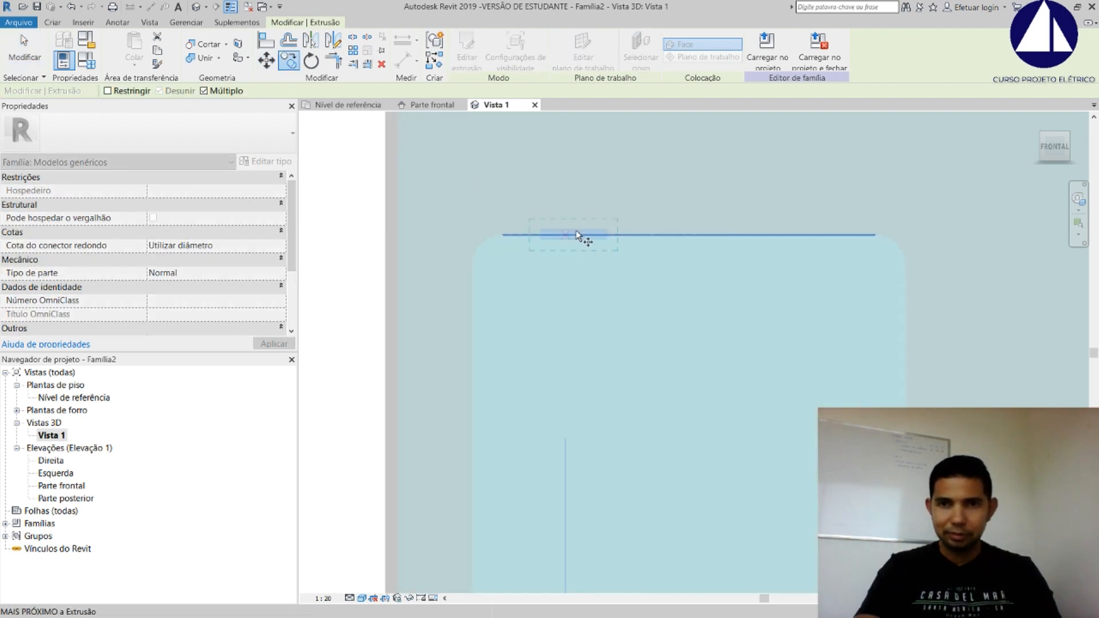
{"action": "left_click", "coordinate": [532, 231]}
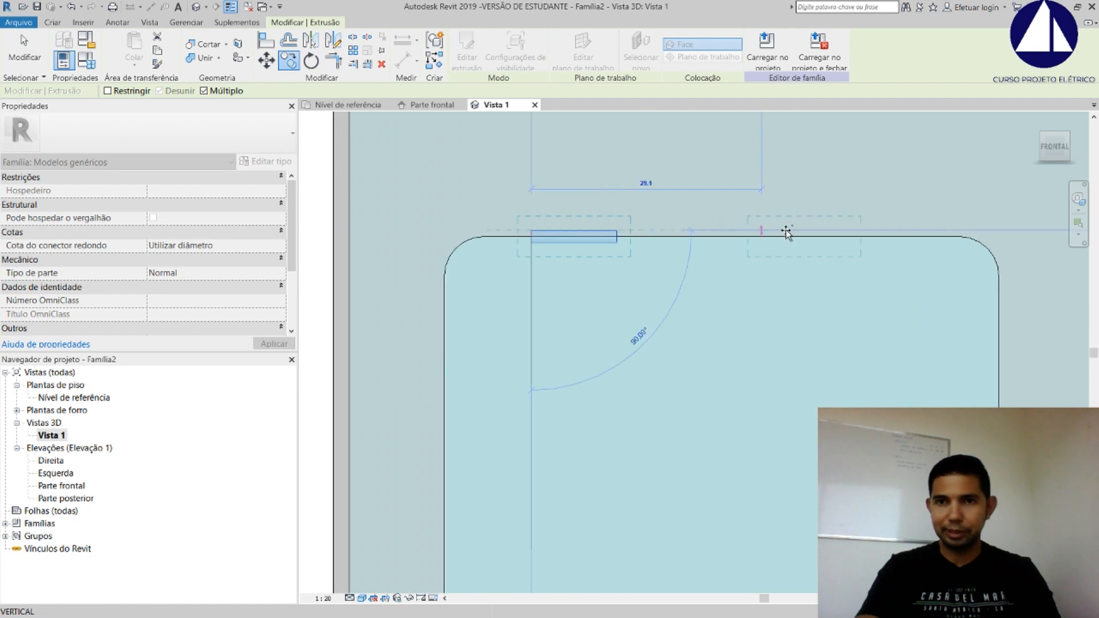
{"action": "left_click", "coordinate": [820, 232]}
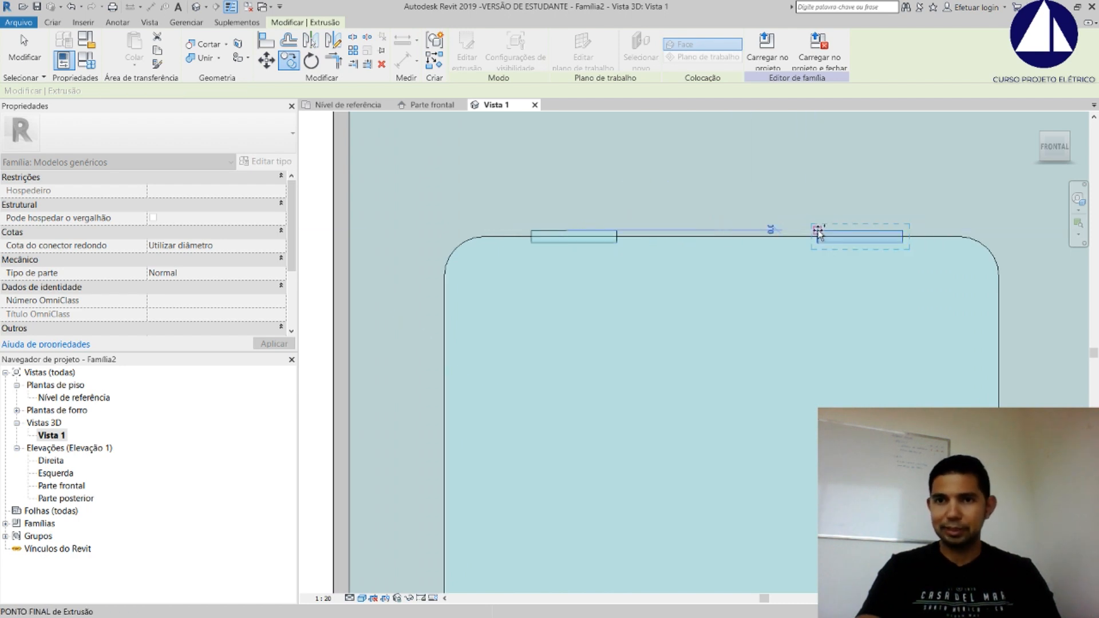
{"action": "key", "text": "Escape"}
{"action": "key", "text": "Escape"}
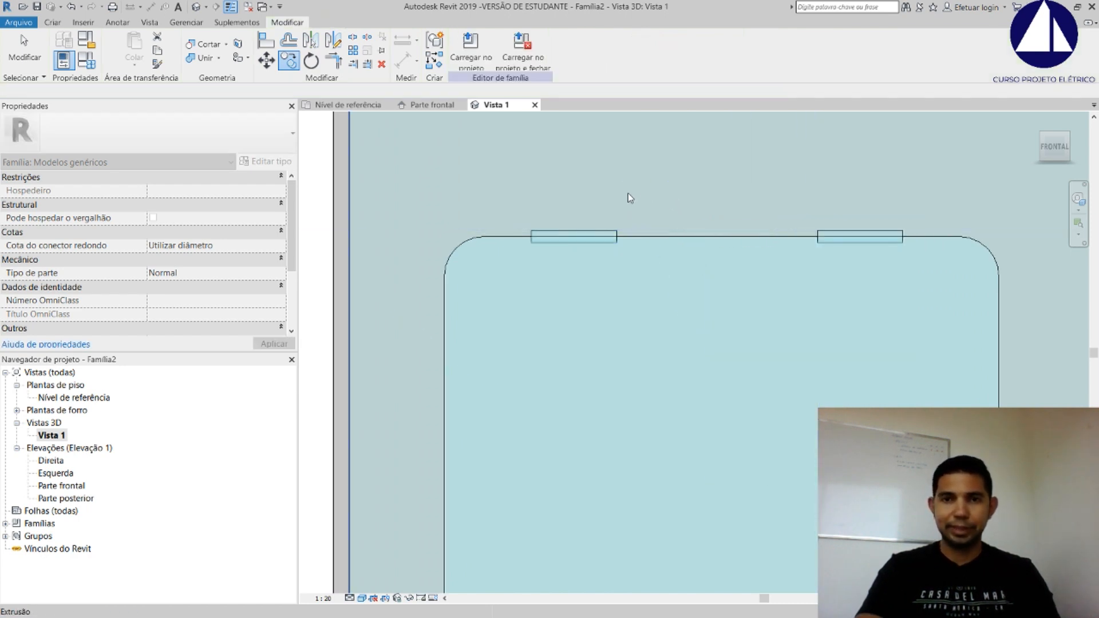
Examine the whole meter box with its two window hinges from the front and at an angle
{"action": "scroll", "coordinate": [628, 193], "scroll_direction": "down", "scroll_amount": 5}
{"action": "scroll", "coordinate": [793, 251], "scroll_direction": "up", "scroll_amount": 3}
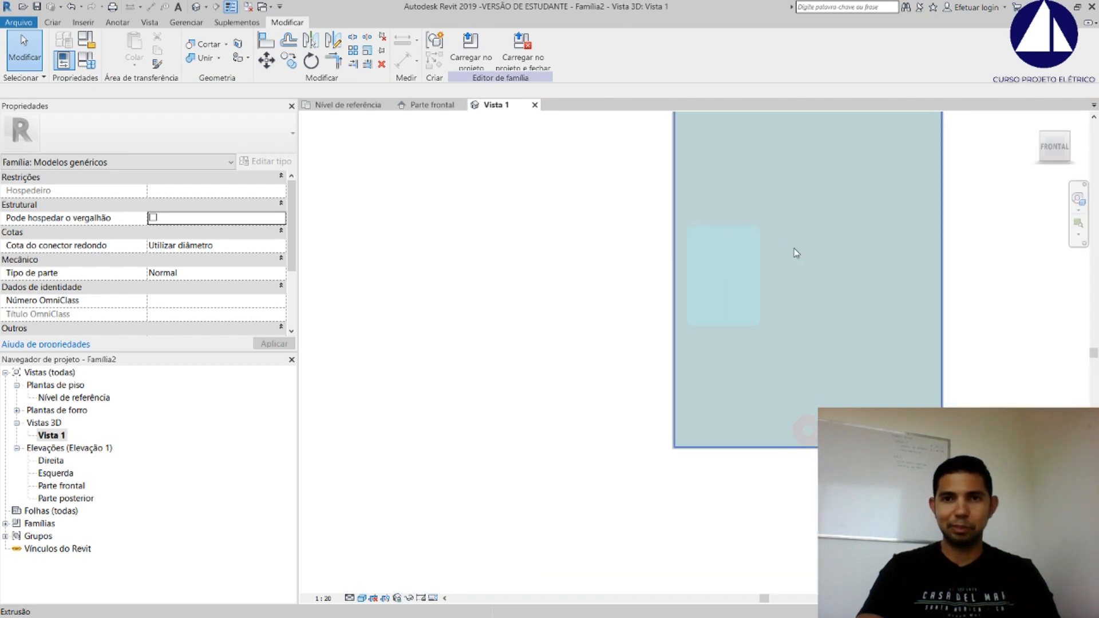
{"action": "scroll", "coordinate": [795, 247], "scroll_direction": "down", "scroll_amount": 1}
{"action": "middle_click_drag", "start_coordinate": [798, 245], "coordinate": [576, 389]}
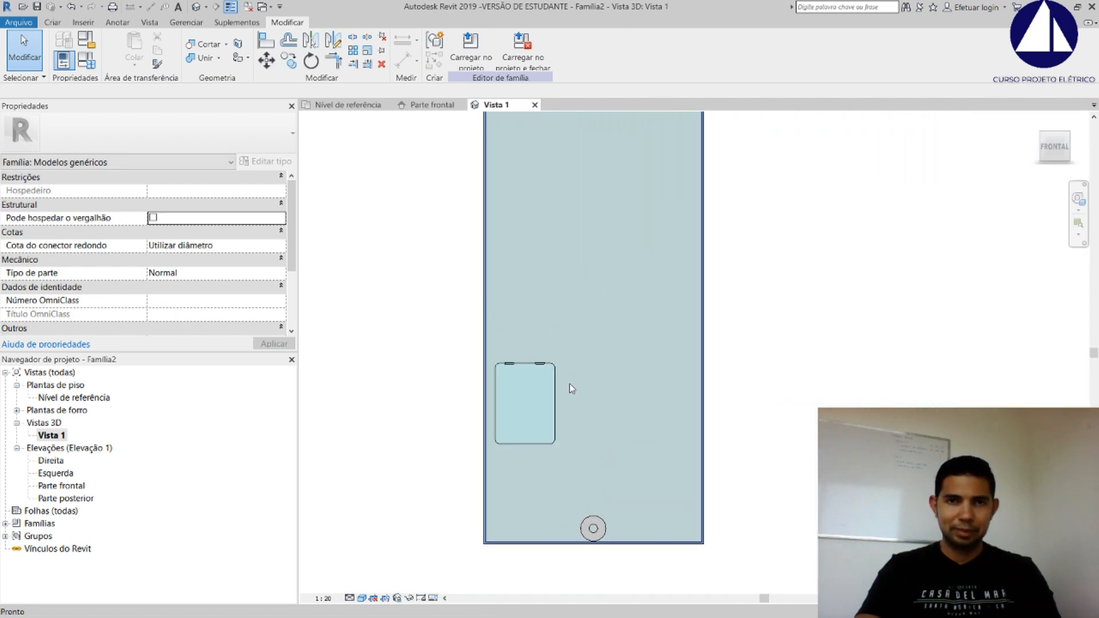
{"action": "scroll", "coordinate": [571, 384], "scroll_direction": "down", "scroll_amount": 1}
{"action": "middle_click_drag", "start_coordinate": [550, 346], "coordinate": [625, 397], "text": "shift"}
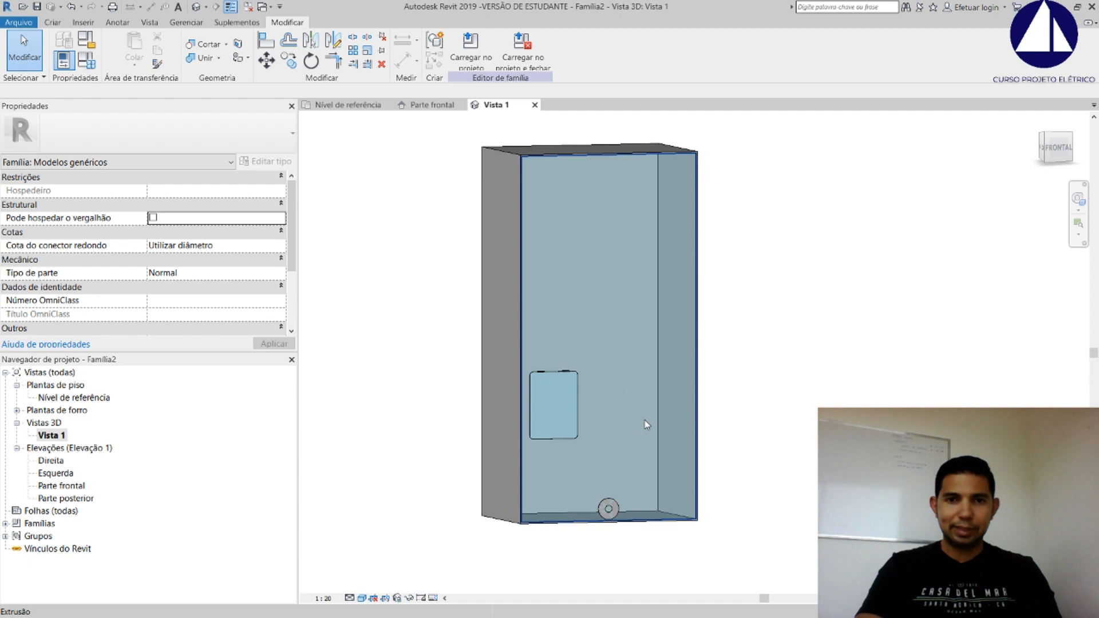
{"action": "scroll", "coordinate": [646, 422], "scroll_direction": "up", "scroll_amount": 1}
{"action": "scroll", "coordinate": [753, 337], "scroll_direction": "down", "scroll_amount": 1}
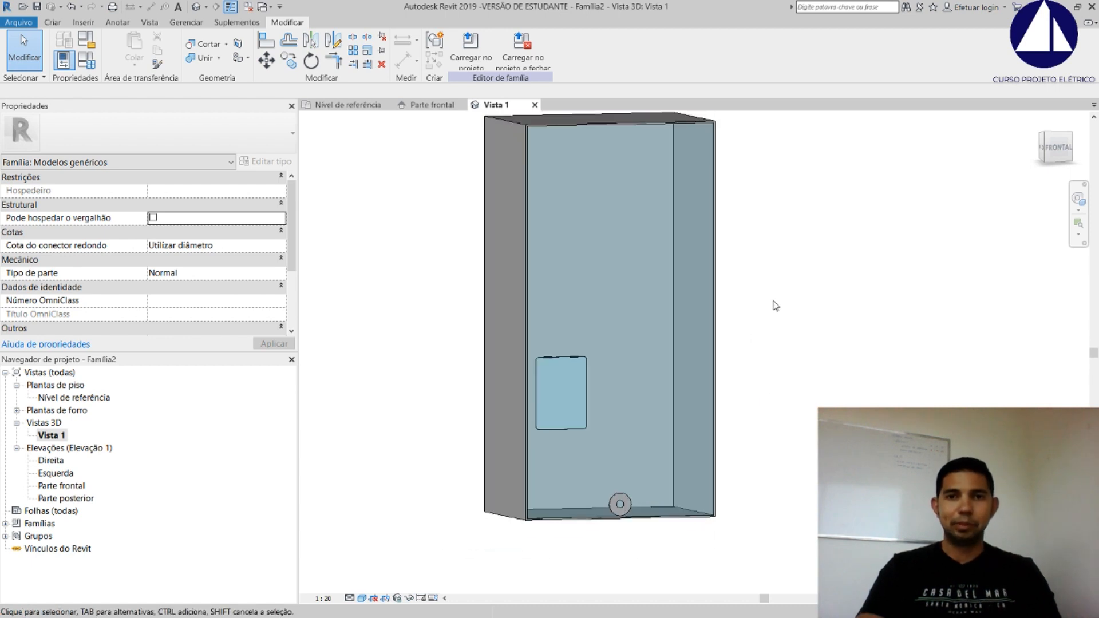
{"action": "middle_click_drag", "start_coordinate": [773, 302], "coordinate": [747, 326]}
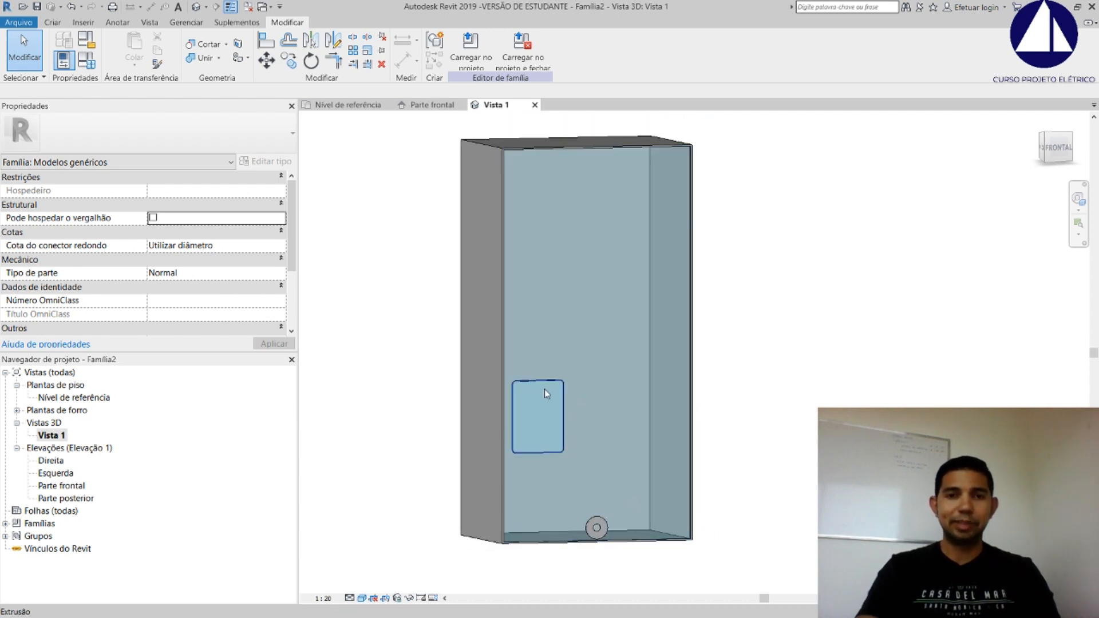
Compare the modelled box and its window with the reference photo Med agrupada.JPG, viewing the model from both sides
{"action": "key", "text": "alt+Tab"}
{"action": "key", "text": "Tab"}
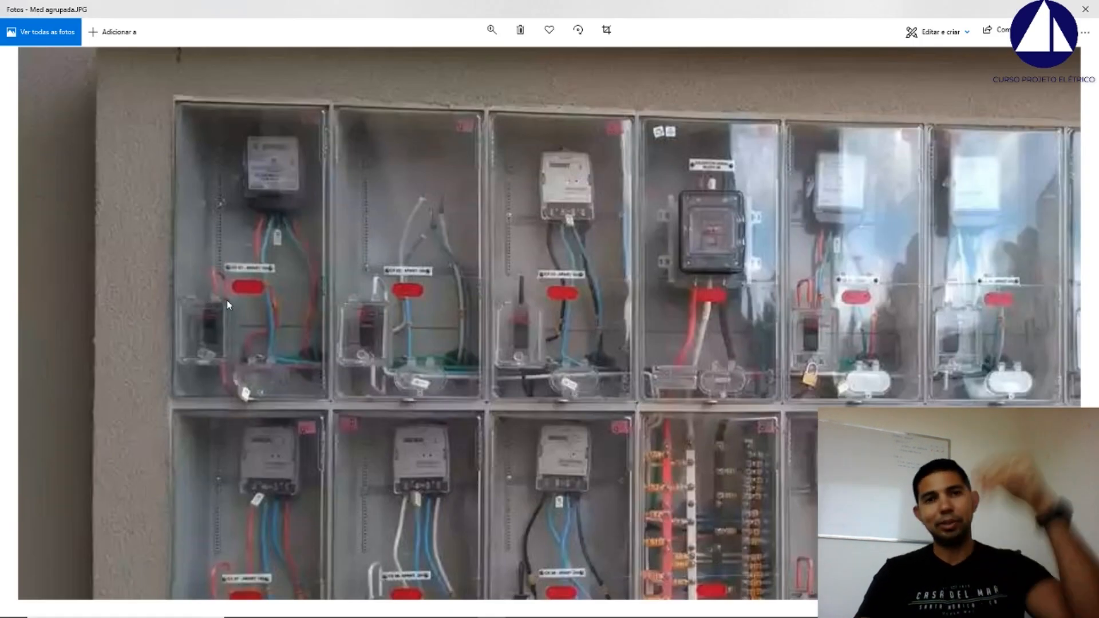
{"action": "key", "text": "alt+Tab"}
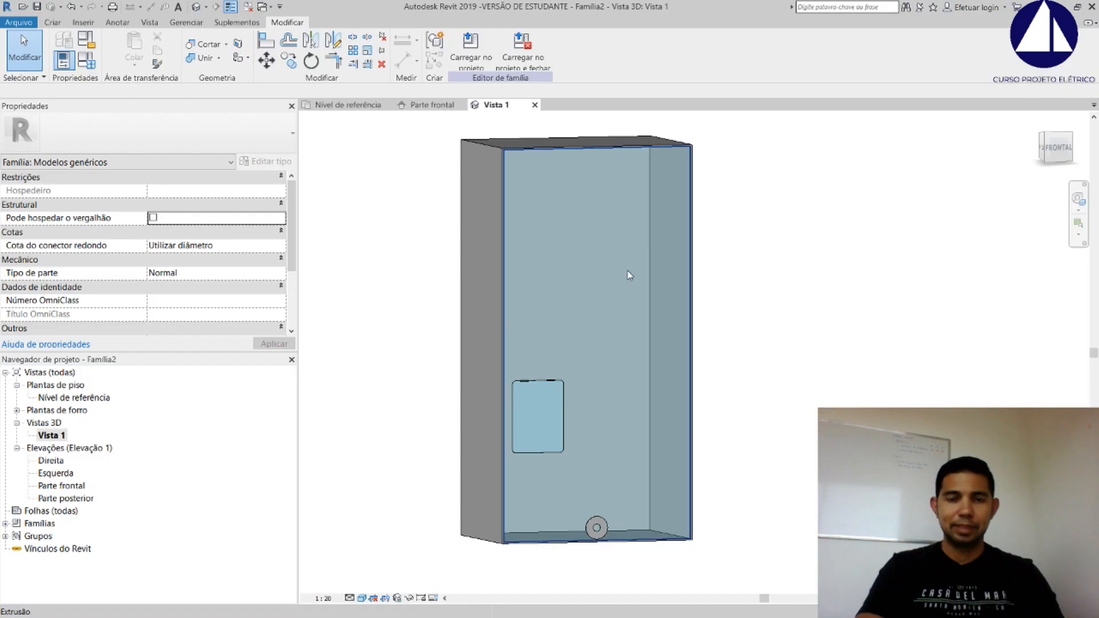
{"action": "scroll", "coordinate": [628, 271], "scroll_direction": "down", "scroll_amount": 1}
{"action": "middle_click_drag", "start_coordinate": [681, 288], "coordinate": [666, 296], "text": "shift"}
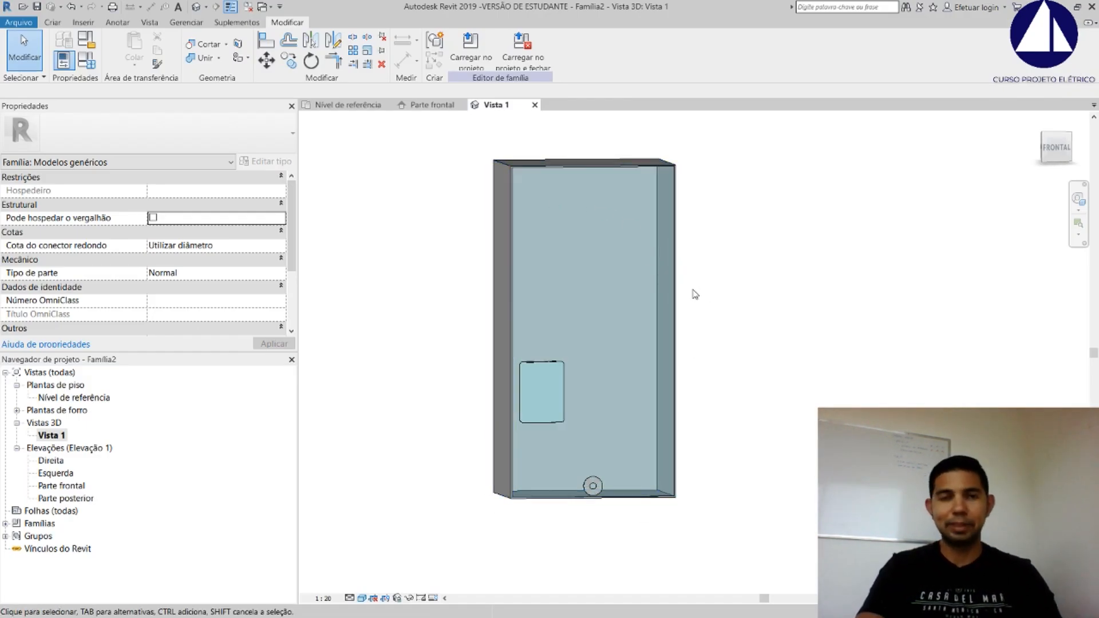
{"action": "middle_click_drag", "start_coordinate": [729, 340], "coordinate": [576, 354], "text": "shift"}
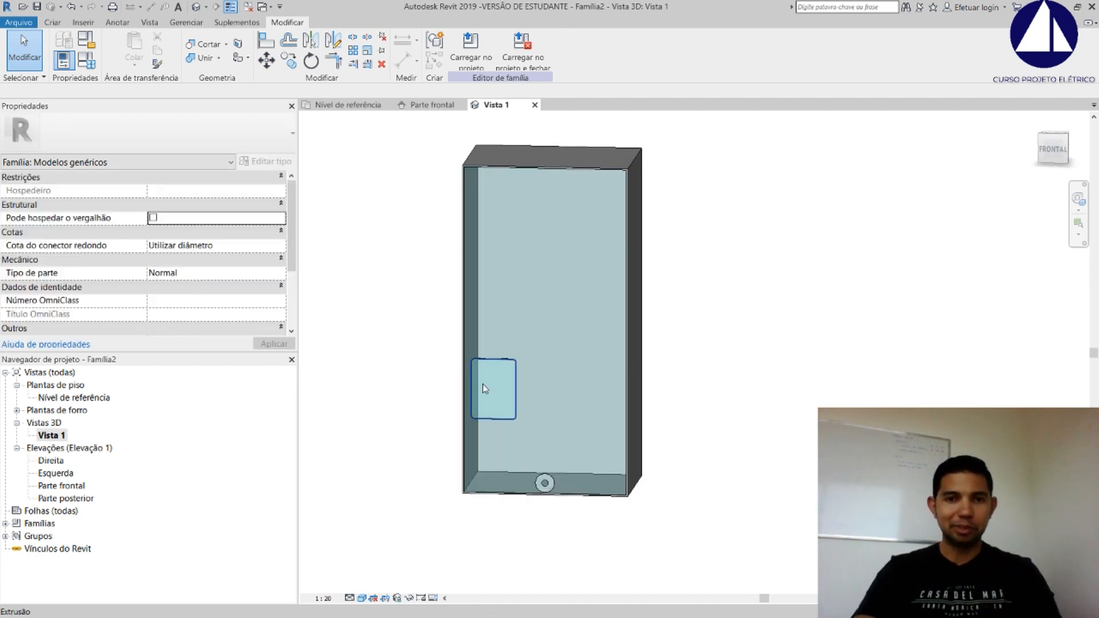
{"action": "scroll", "coordinate": [486, 383], "scroll_direction": "up", "scroll_amount": 3}
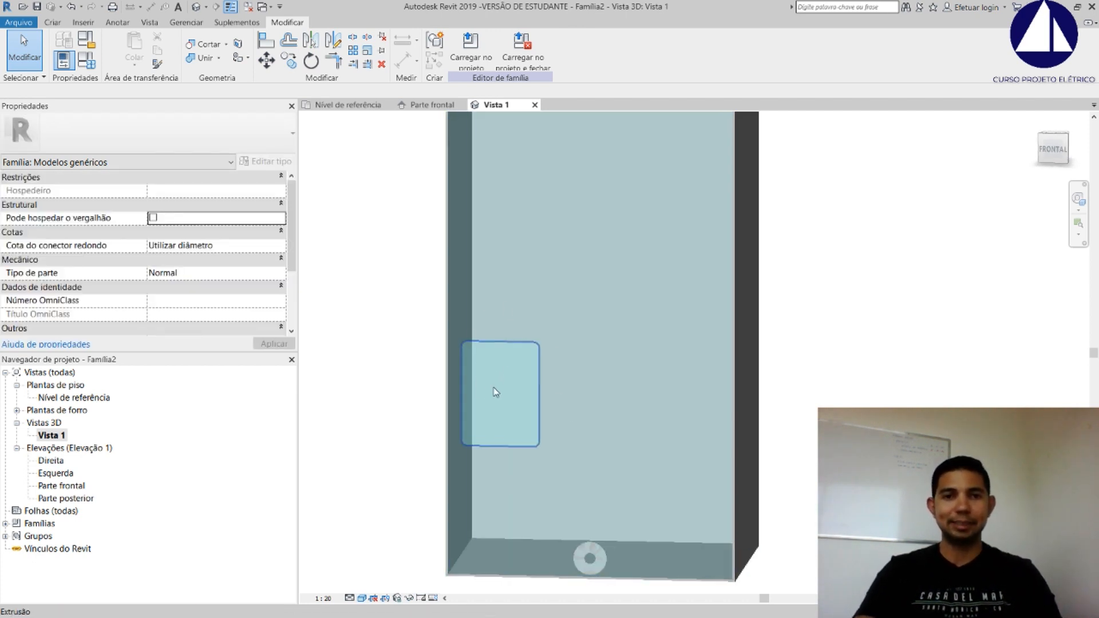
Switch to the Photos app and examine the breaker windows and interiors in the different rows of meter boxes
{"action": "key", "text": "alt+Tab"}
{"action": "key", "text": "alt+Tab"}
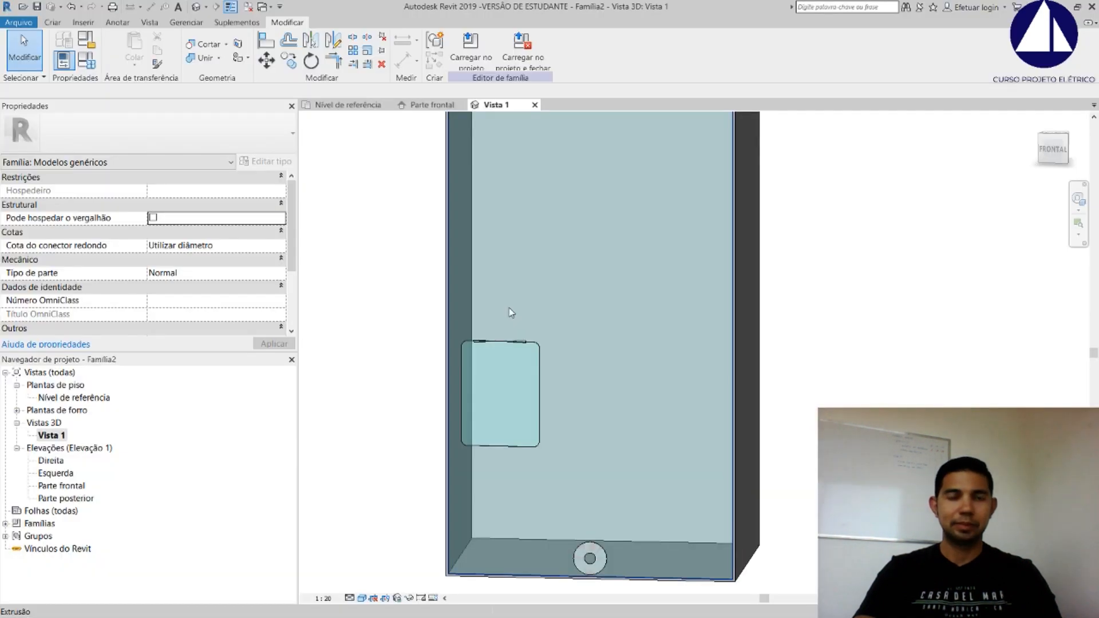
{"action": "key", "text": "alt+Tab"}
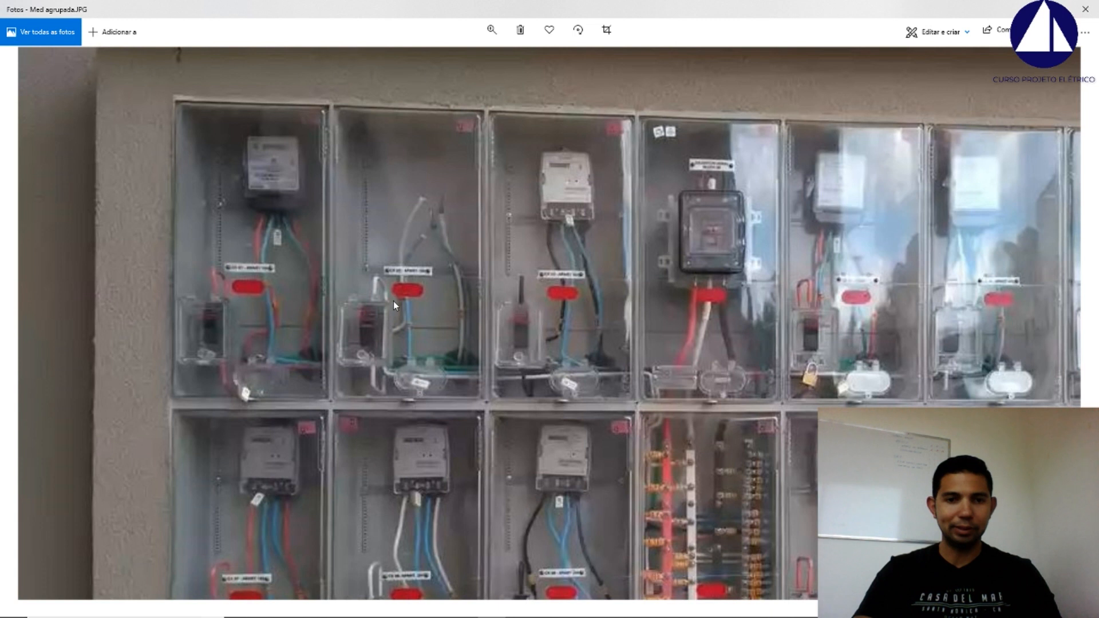
{"action": "left_click_drag", "start_coordinate": [432, 548], "coordinate": [417, 230]}
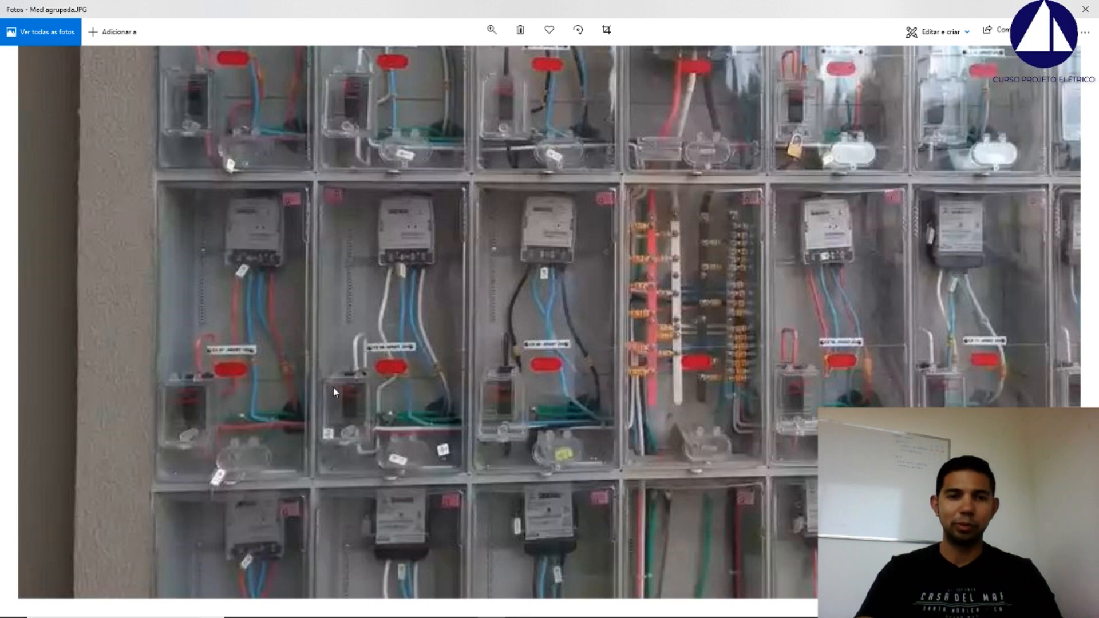
{"action": "left_click_drag", "start_coordinate": [389, 241], "coordinate": [432, 383]}
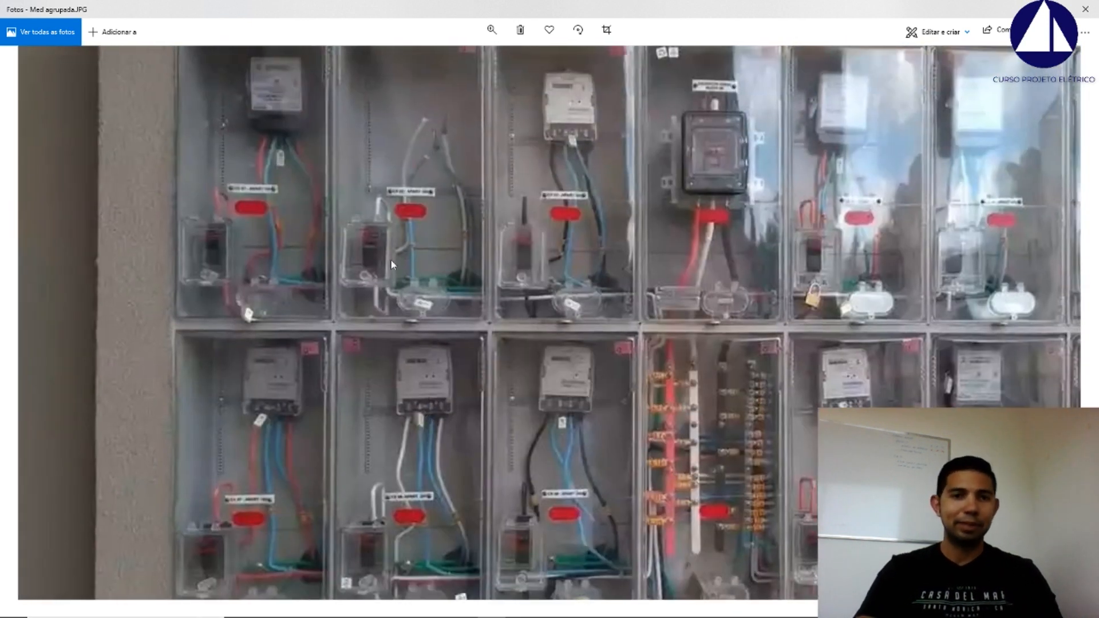
{"action": "left_click_drag", "start_coordinate": [391, 261], "coordinate": [448, 346]}
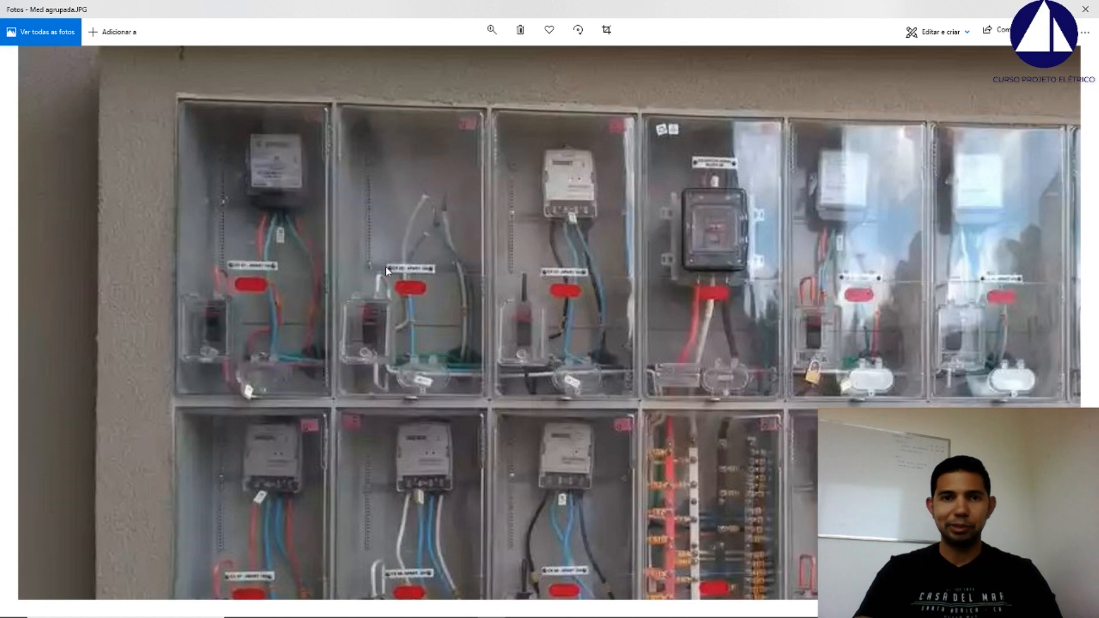
Switch to the browser's PLX-198 mounting plate page and highlight the plate's orange colour and its sheet thickness
{"action": "key", "text": "alt+Tab"}
{"action": "key", "text": "alt+Tab"}
{"action": "key", "text": "alt+Tab"}
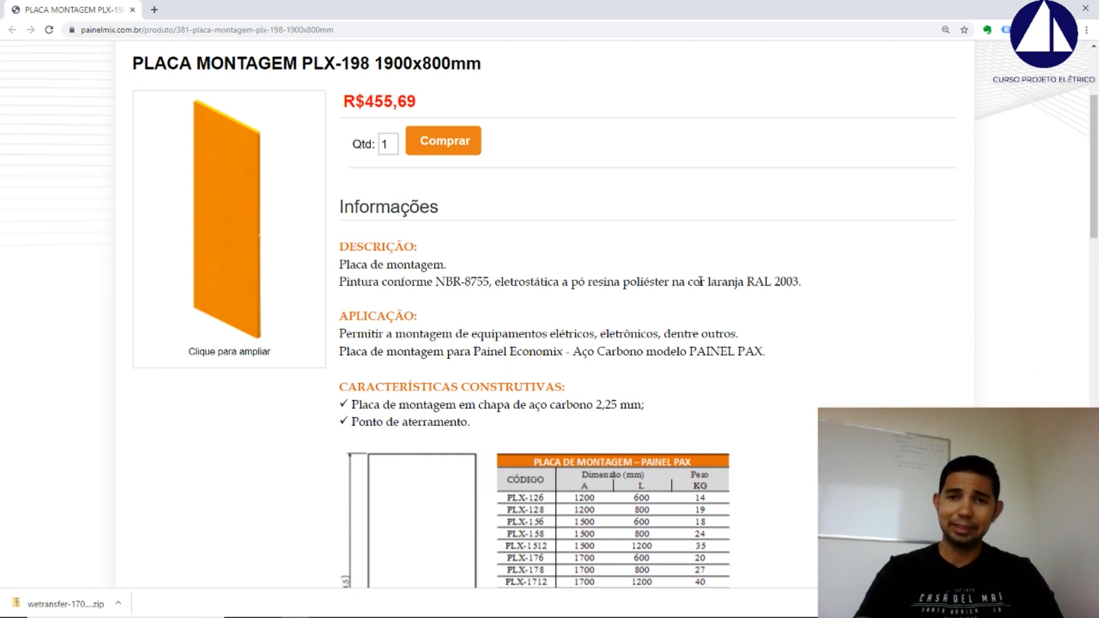
{"action": "left_click_drag", "start_coordinate": [699, 282], "coordinate": [743, 281]}
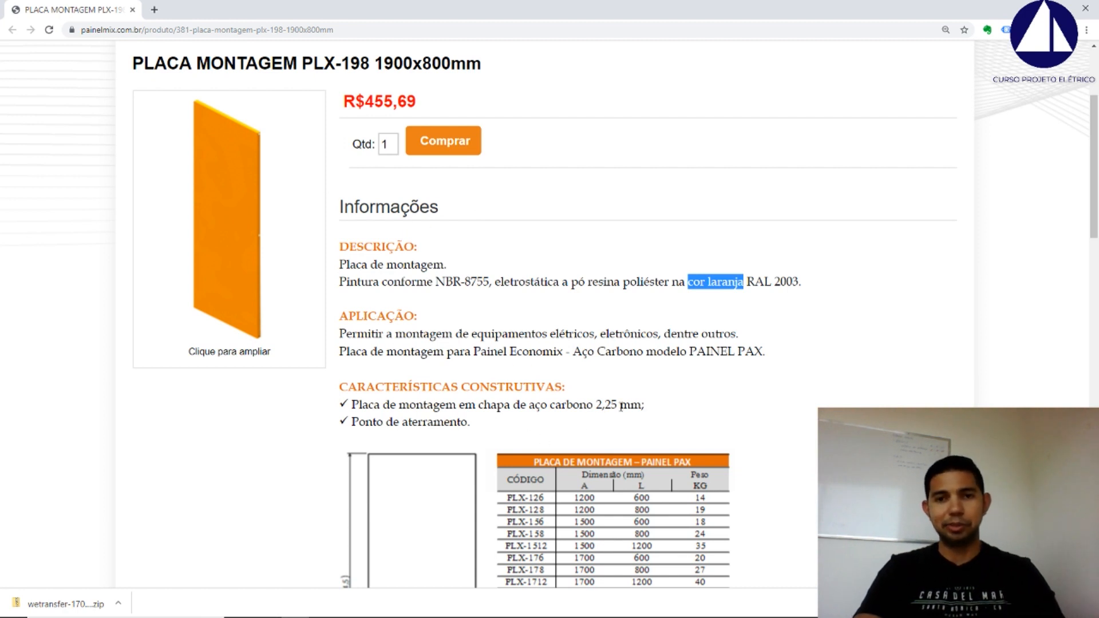
{"action": "left_click_drag", "start_coordinate": [596, 405], "coordinate": [642, 405]}
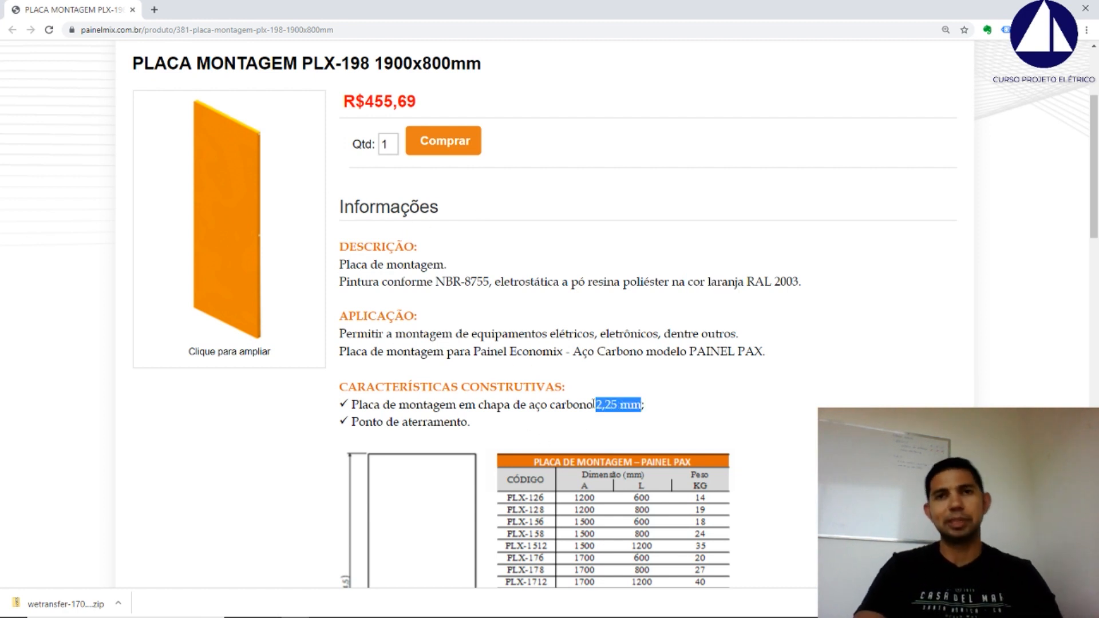
Switch back to Revit and set the work plane on the front face of the meter box
{"action": "key", "text": "alt+Tab"}
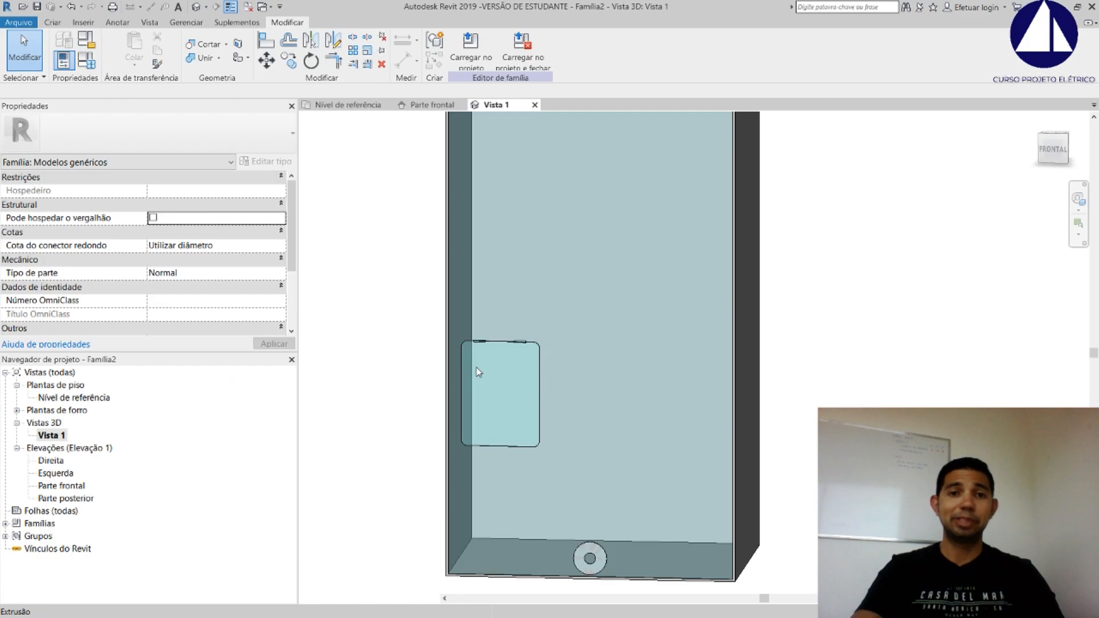
{"action": "scroll", "coordinate": [510, 347], "scroll_direction": "down", "scroll_amount": 2}
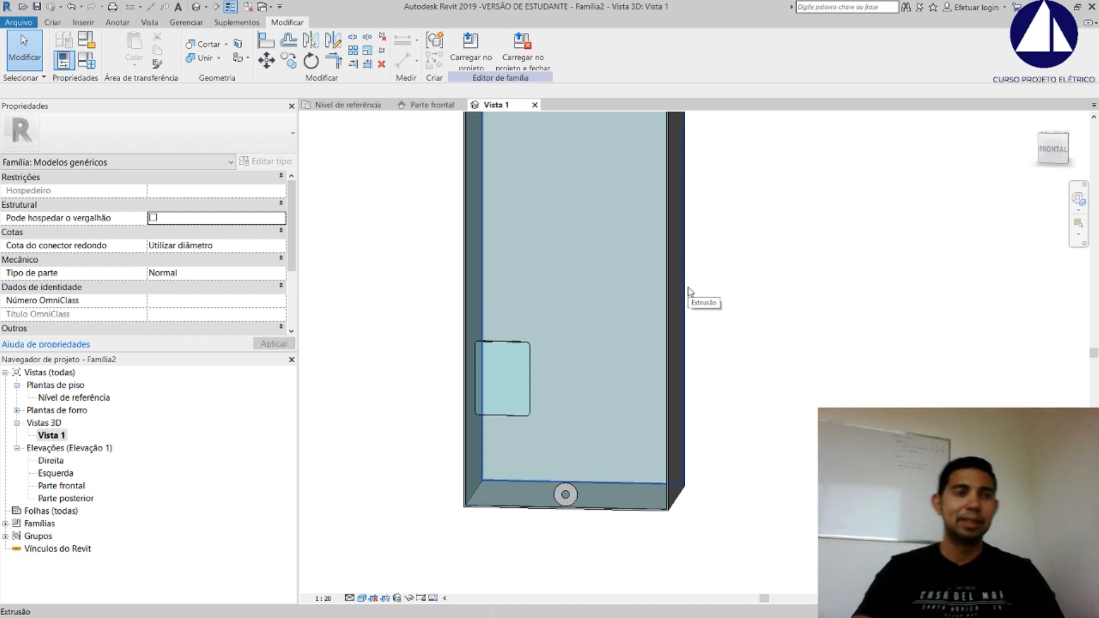
{"action": "left_click", "coordinate": [53, 23]}
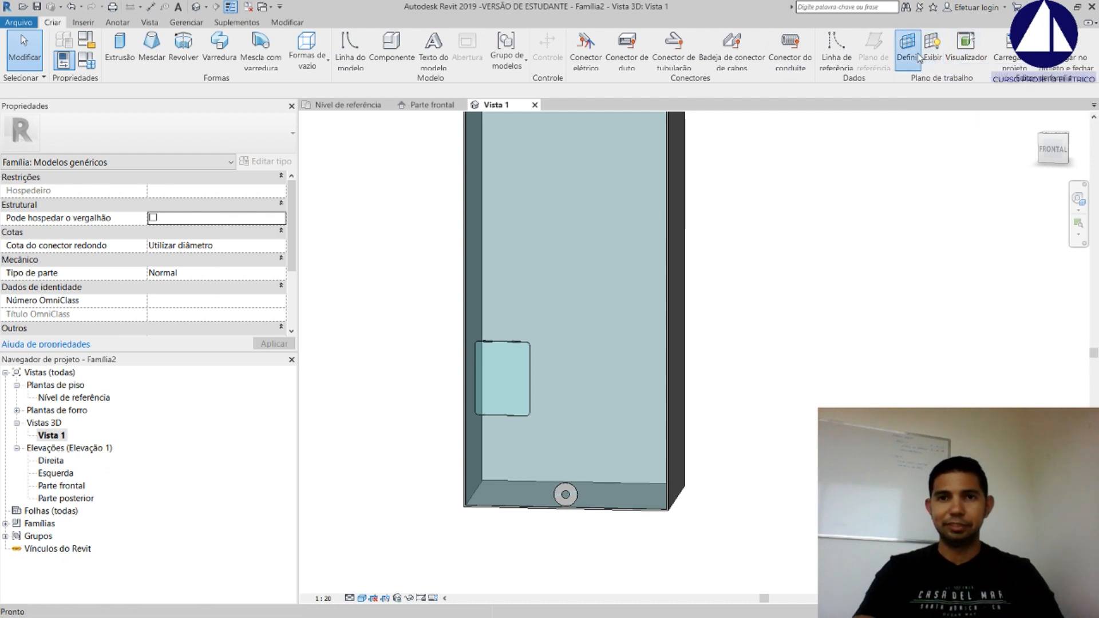
{"action": "left_click", "coordinate": [909, 53]}
{"action": "left_click", "coordinate": [518, 381]}
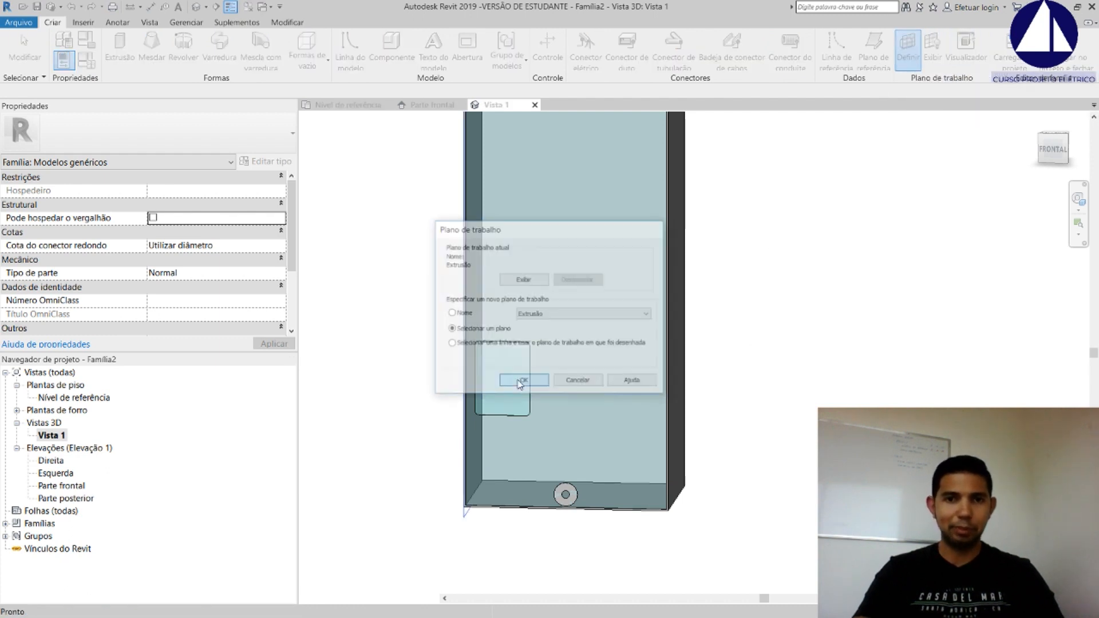
{"action": "middle_click_drag", "start_coordinate": [420, 228], "coordinate": [605, 306], "text": "shift"}
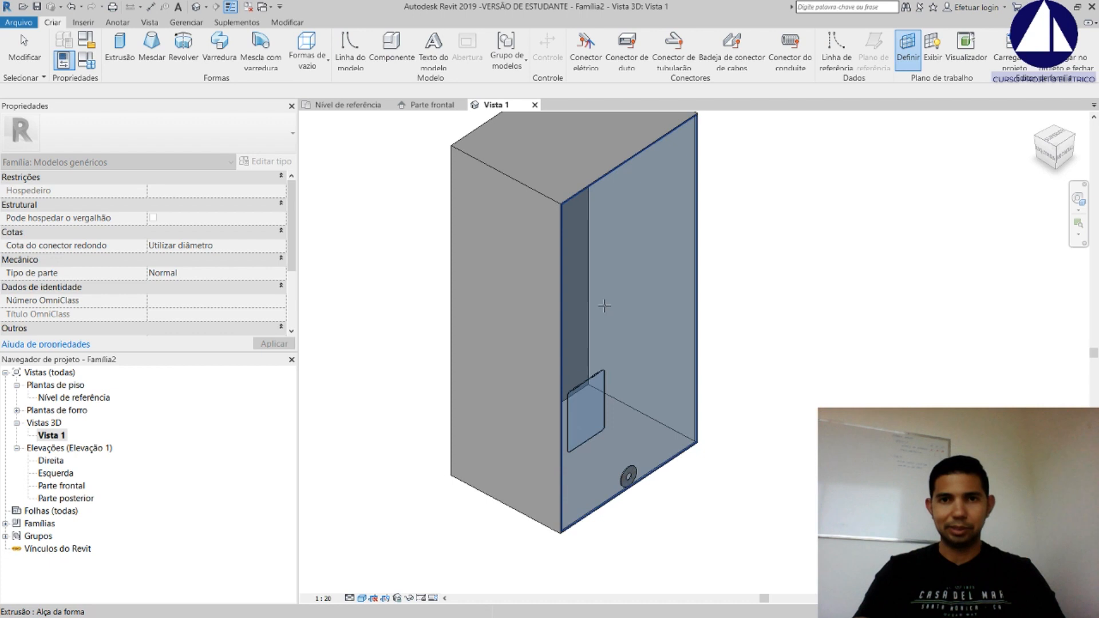
{"action": "left_click", "coordinate": [627, 166]}
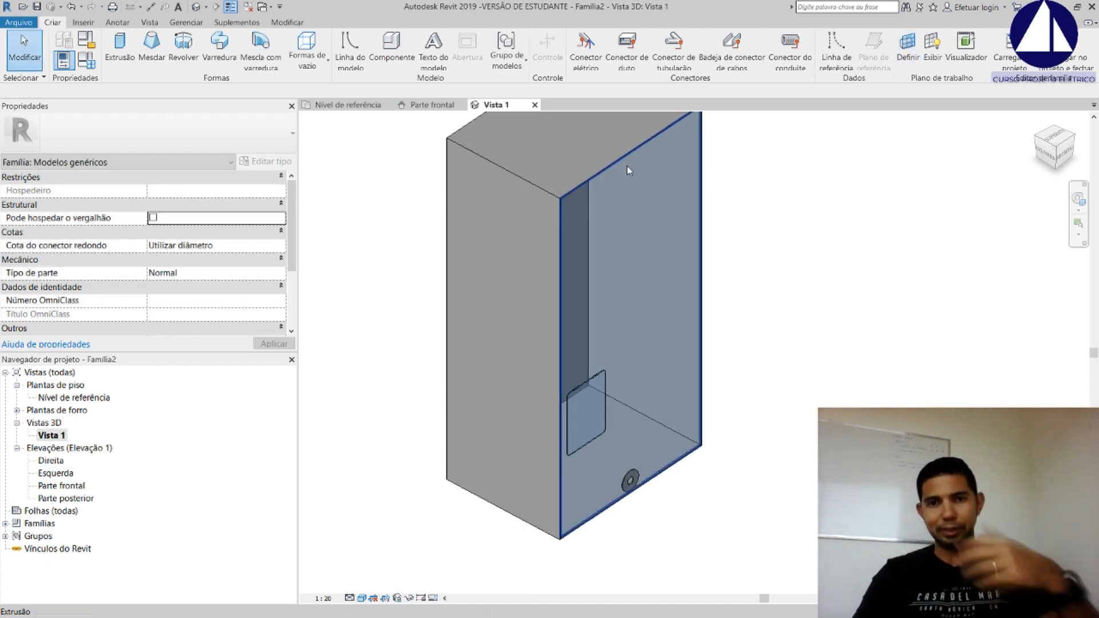
Display the active work plane to check its position on the box's front, and hide it again
{"action": "left_click", "coordinate": [932, 54]}
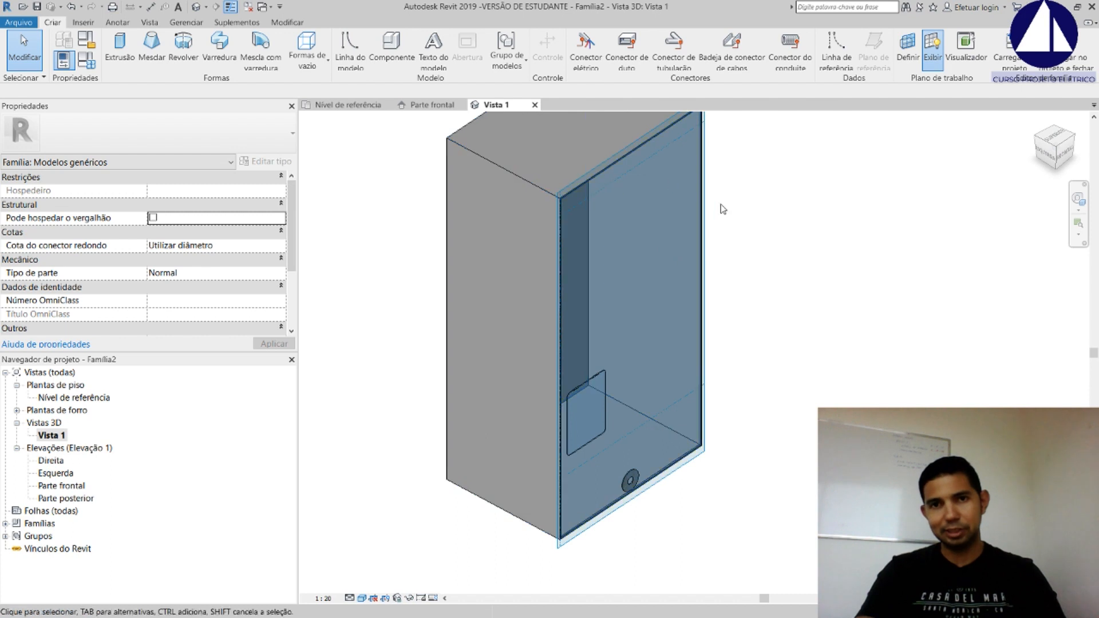
{"action": "scroll", "coordinate": [596, 204], "scroll_direction": "up", "scroll_amount": 3}
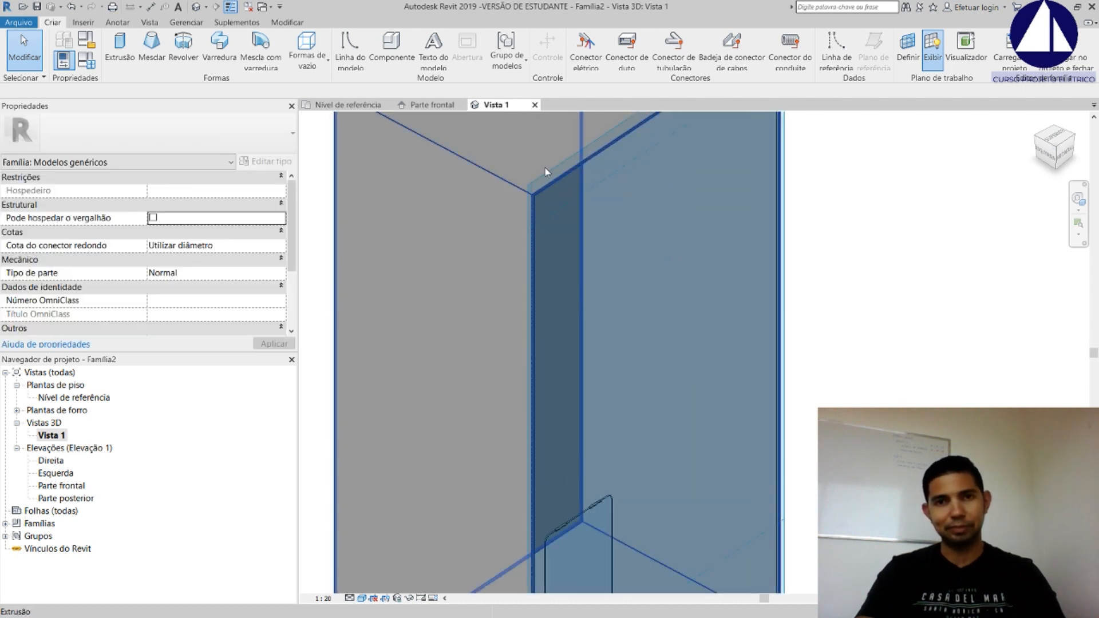
{"action": "left_click", "coordinate": [933, 55]}
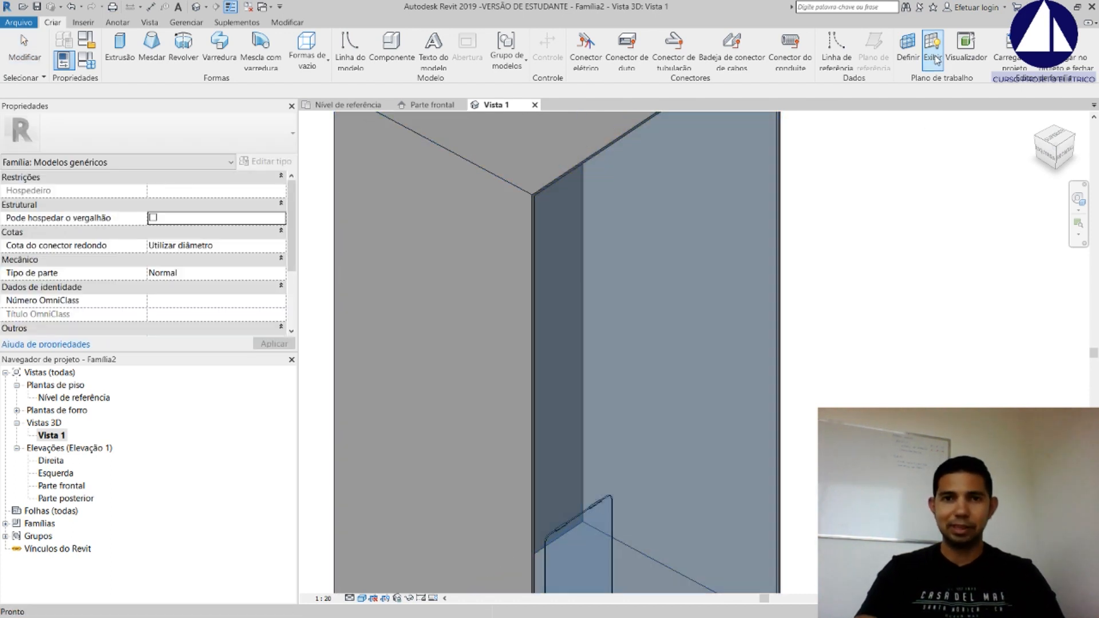
{"action": "scroll", "coordinate": [507, 254], "scroll_direction": "down", "scroll_amount": 3}
{"action": "middle_click_drag", "start_coordinate": [676, 328], "coordinate": [586, 313], "text": "shift"}
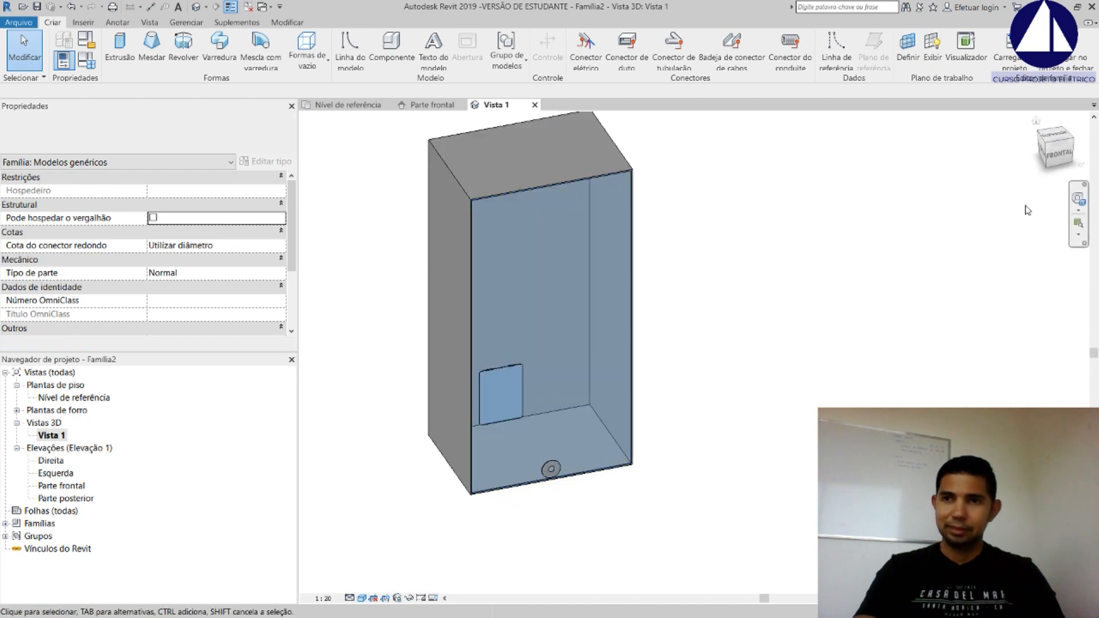
Start an extrusion in the front view and sketch a rectangle around the window, starting on the box's inner left edge
{"action": "left_click", "coordinate": [1060, 153]}
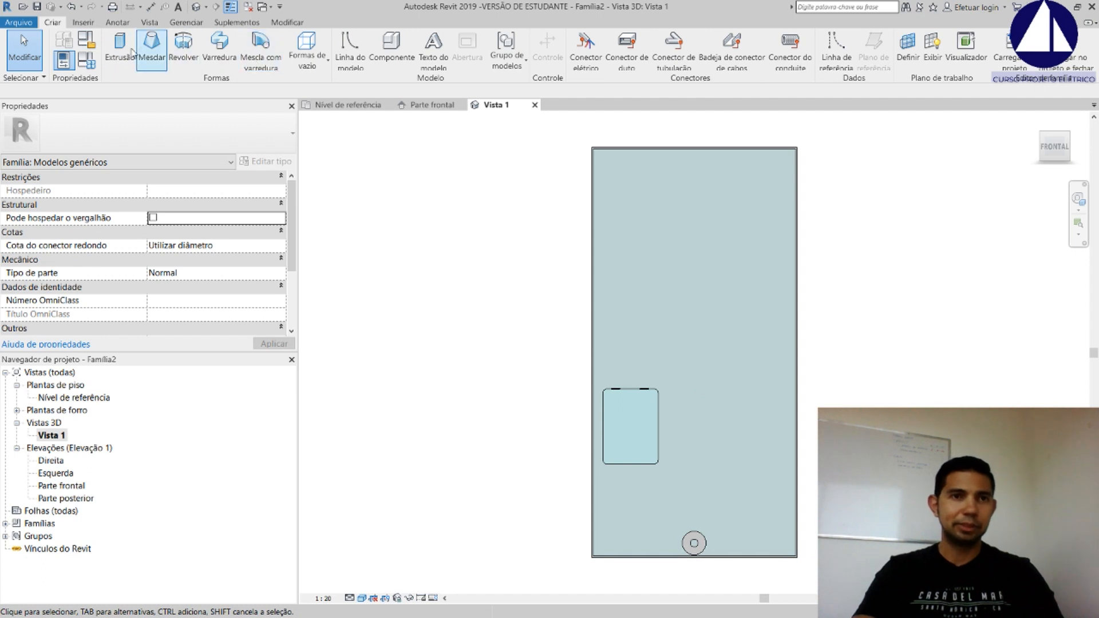
{"action": "left_click", "coordinate": [131, 52]}
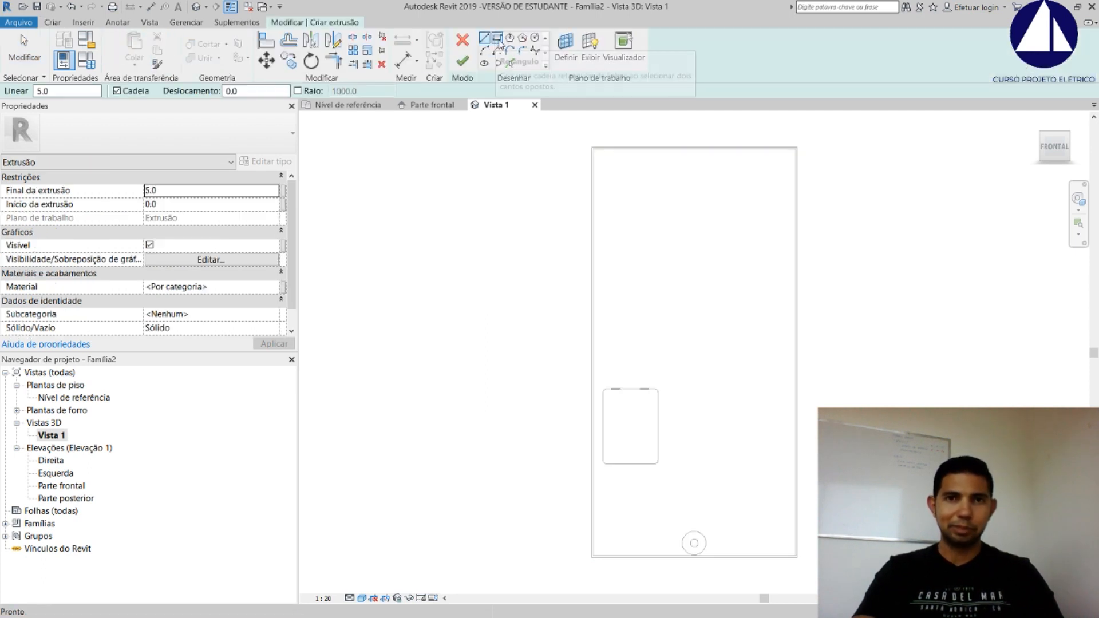
{"action": "left_click", "coordinate": [498, 41]}
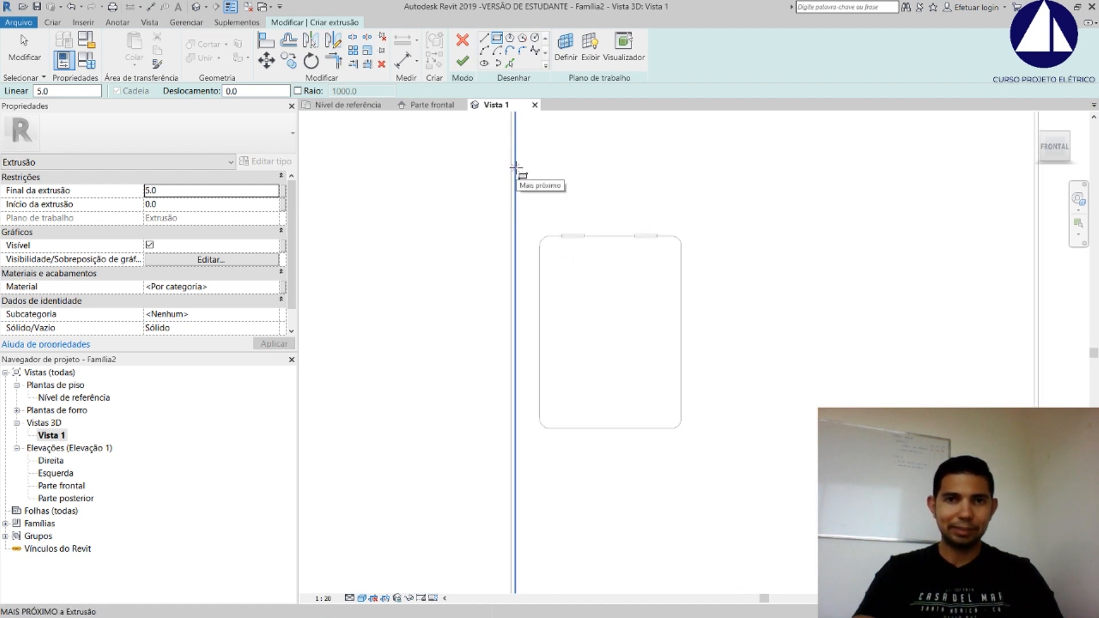
{"action": "left_click", "coordinate": [515, 167]}
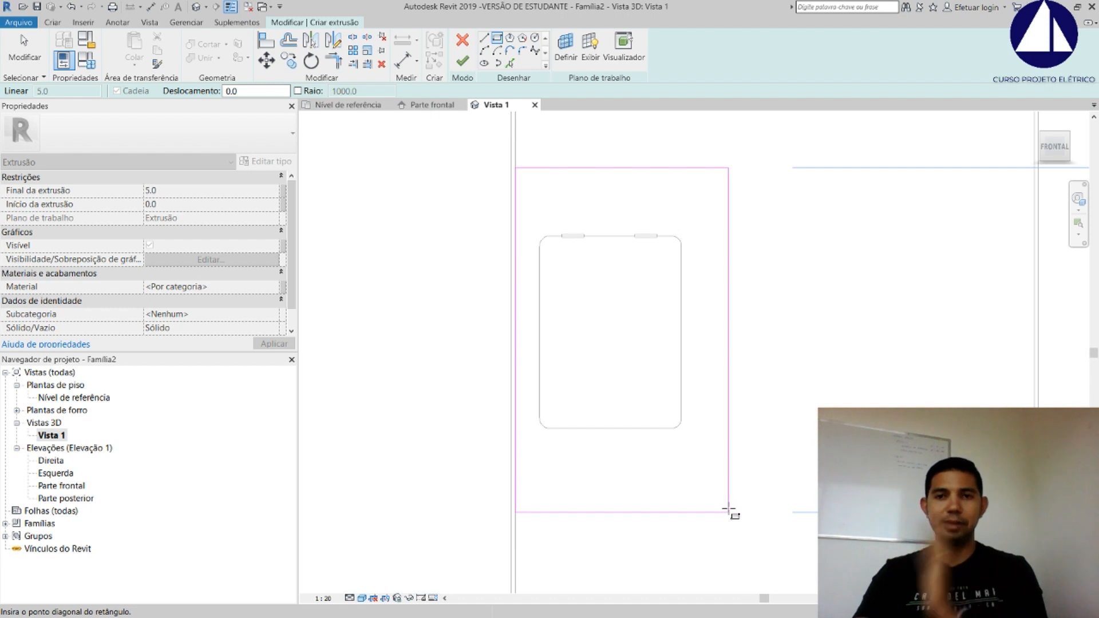
{"action": "left_click", "coordinate": [729, 512]}
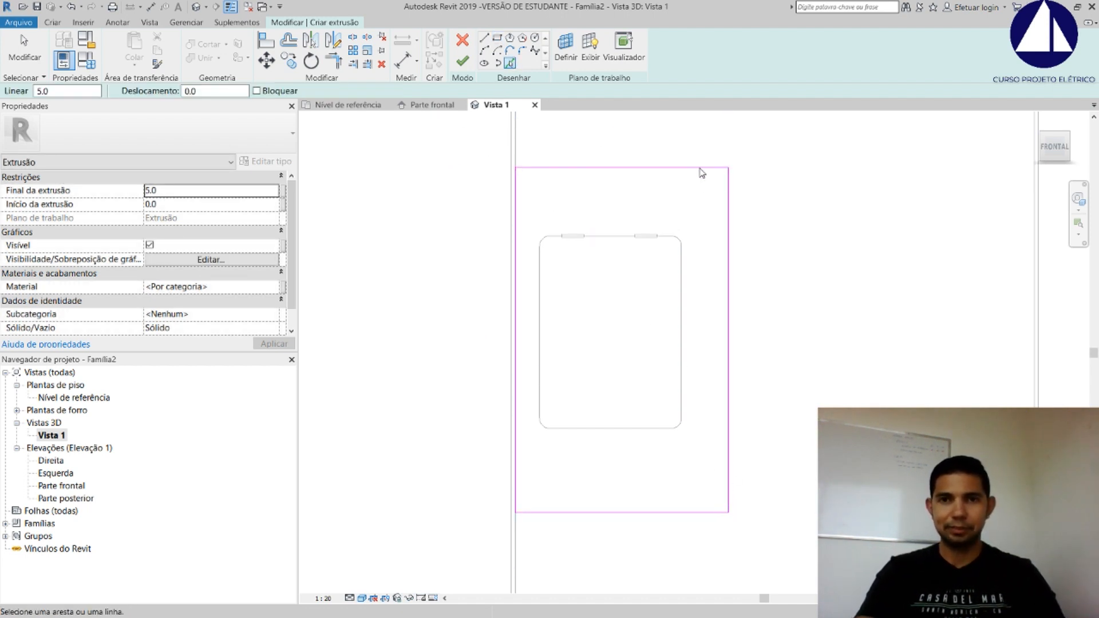
Fillet the rectangle's upper-right and lower-right corners with an 8 mm radius
{"action": "left_click", "coordinate": [521, 52]}
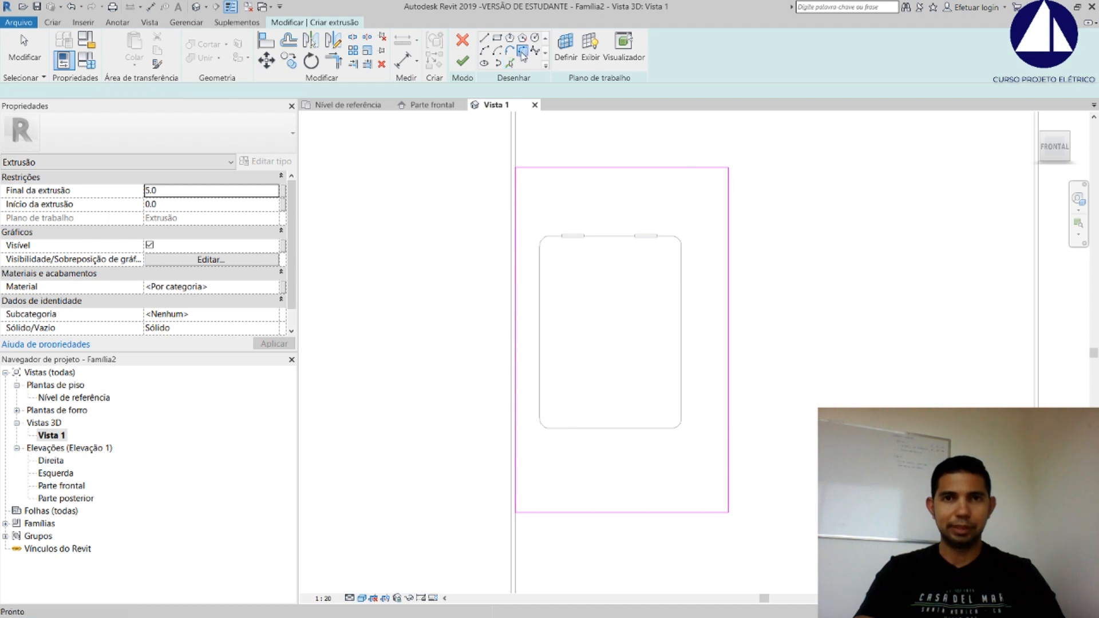
{"action": "left_click", "coordinate": [690, 169]}
{"action": "left_click", "coordinate": [729, 184]}
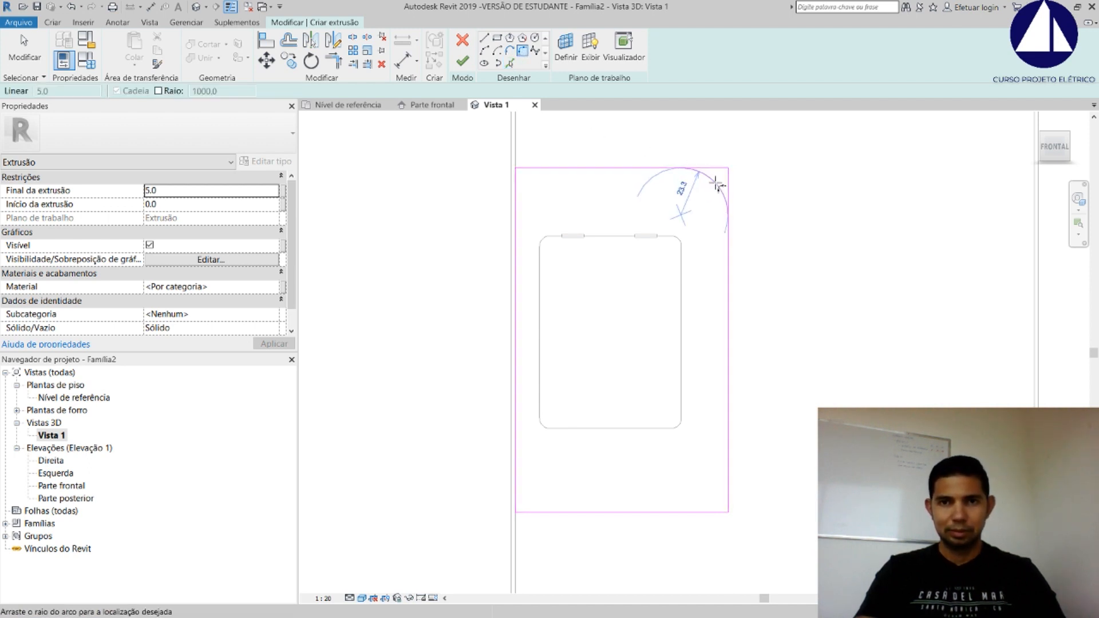
{"action": "left_click", "coordinate": [717, 185]}
{"action": "left_click", "coordinate": [684, 195]}
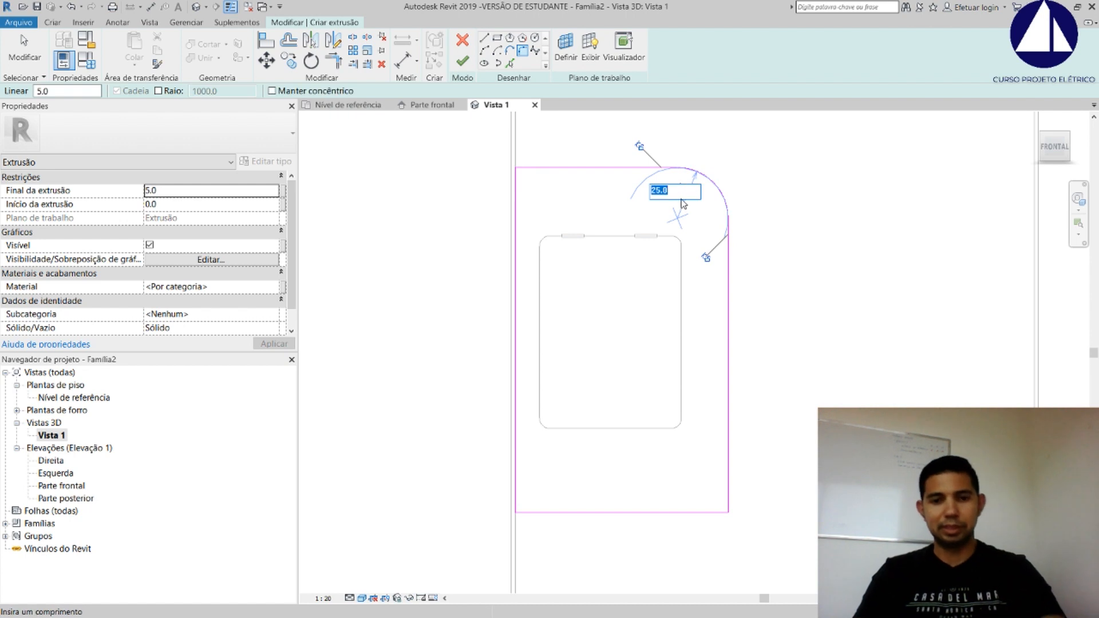
{"action": "key", "text": "Return"}
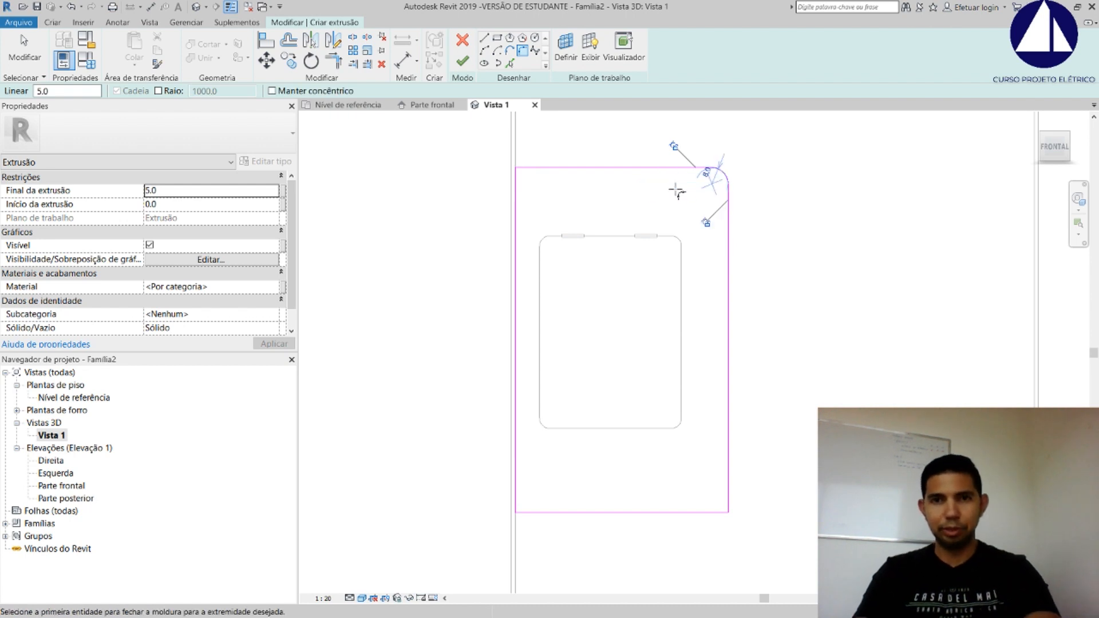
{"action": "left_click", "coordinate": [729, 491]}
{"action": "left_click", "coordinate": [716, 512]}
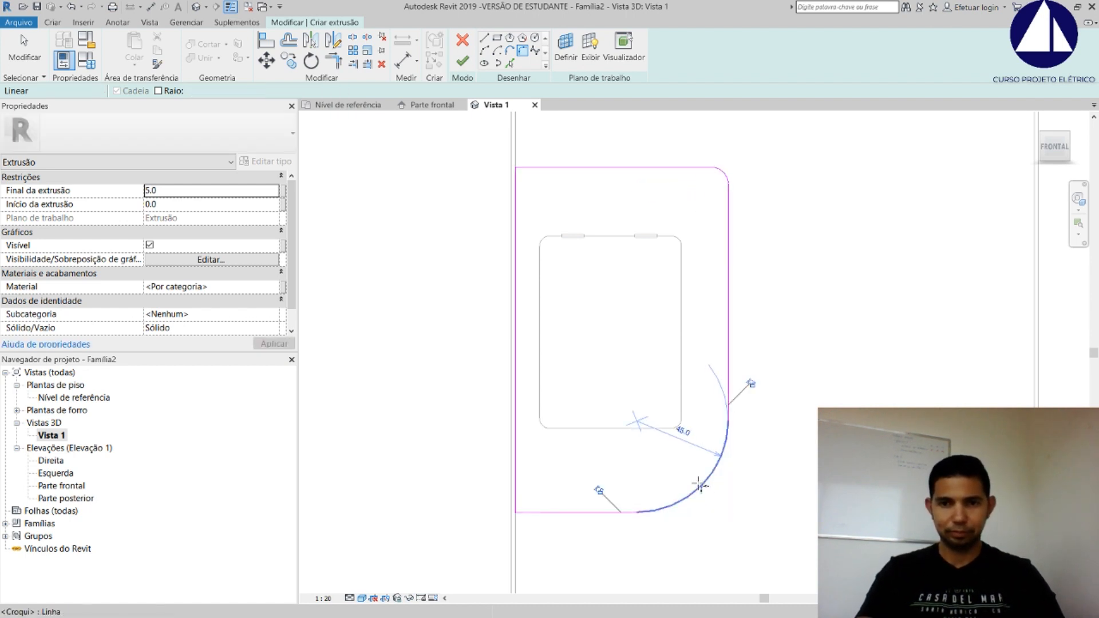
{"action": "left_click", "coordinate": [710, 494]}
Fillet the rectangle's lower-left and upper-left corners with an 8 mm radius
{"action": "left_click", "coordinate": [516, 494]}
{"action": "left_click", "coordinate": [529, 512]}
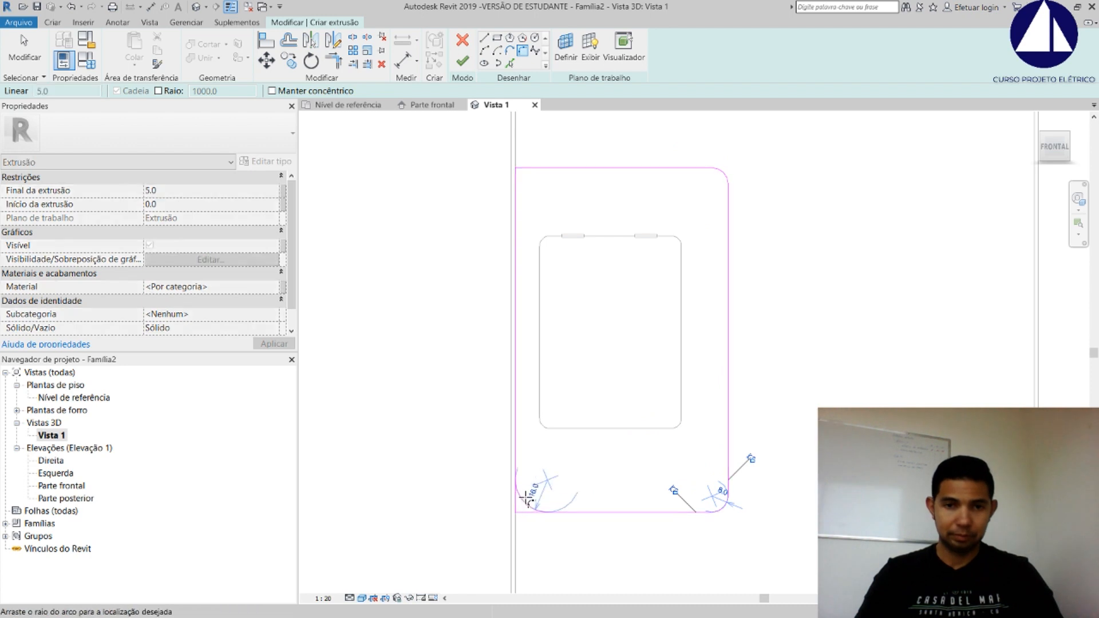
{"action": "left_click", "coordinate": [537, 492]}
{"action": "left_click", "coordinate": [554, 477]}
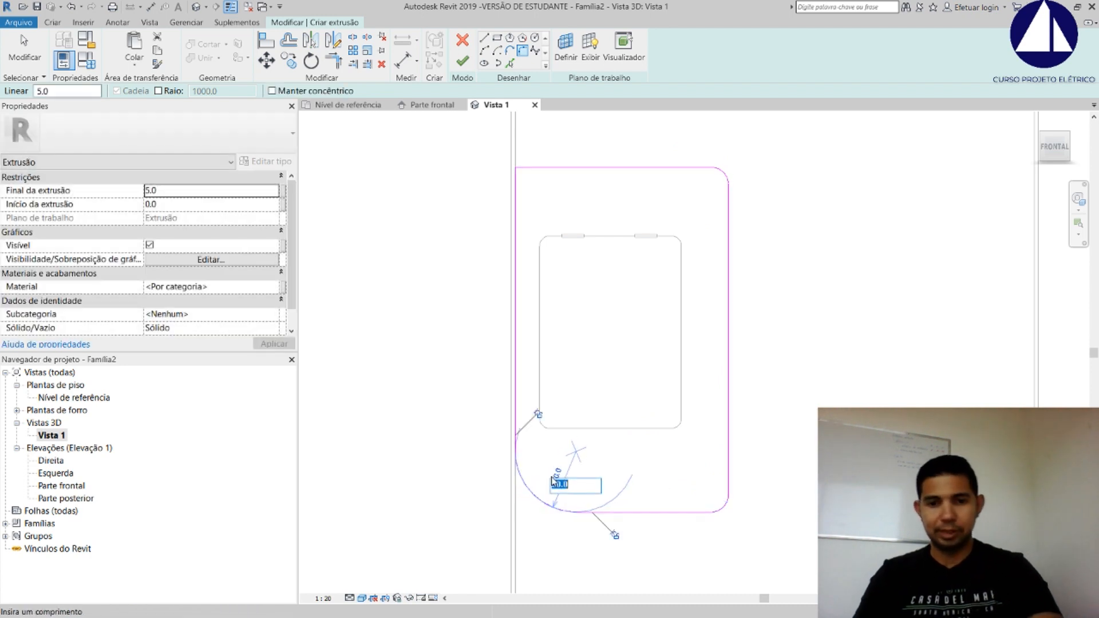
{"action": "type", "text": "8"}
{"action": "key", "text": "Return"}
{"action": "left_click", "coordinate": [522, 168]}
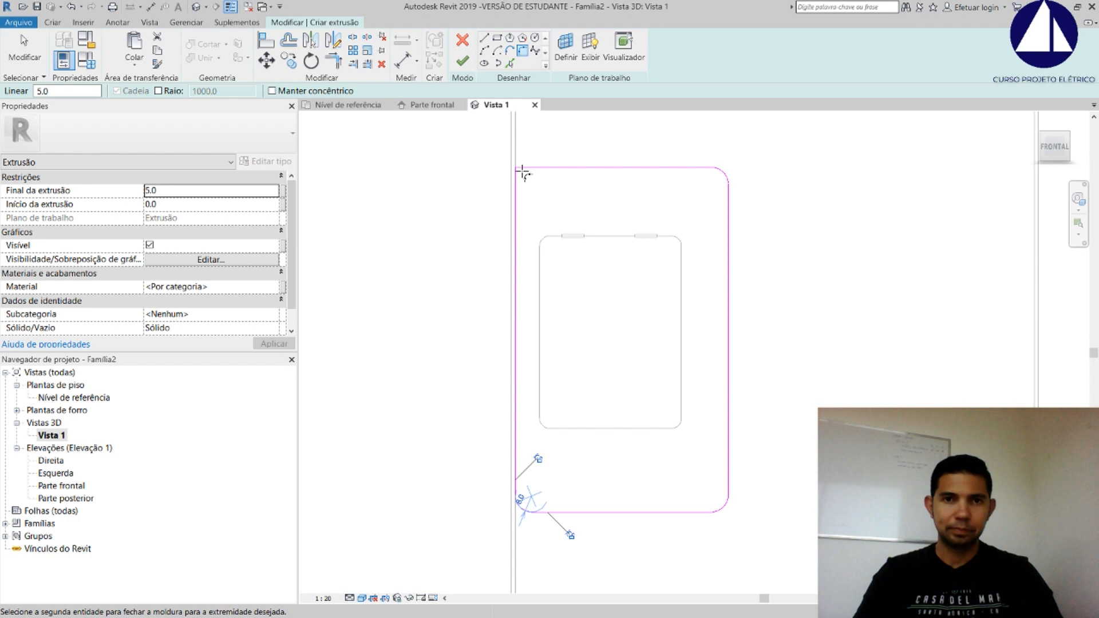
{"action": "left_click", "coordinate": [516, 177]}
{"action": "left_click", "coordinate": [570, 182]}
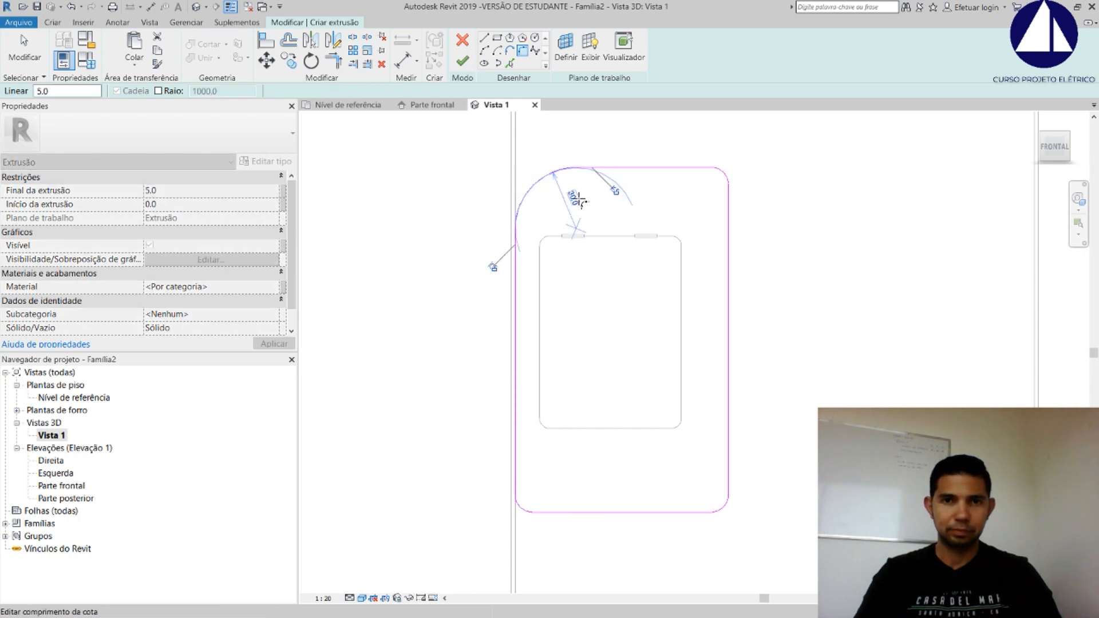
{"action": "left_click", "coordinate": [572, 196]}
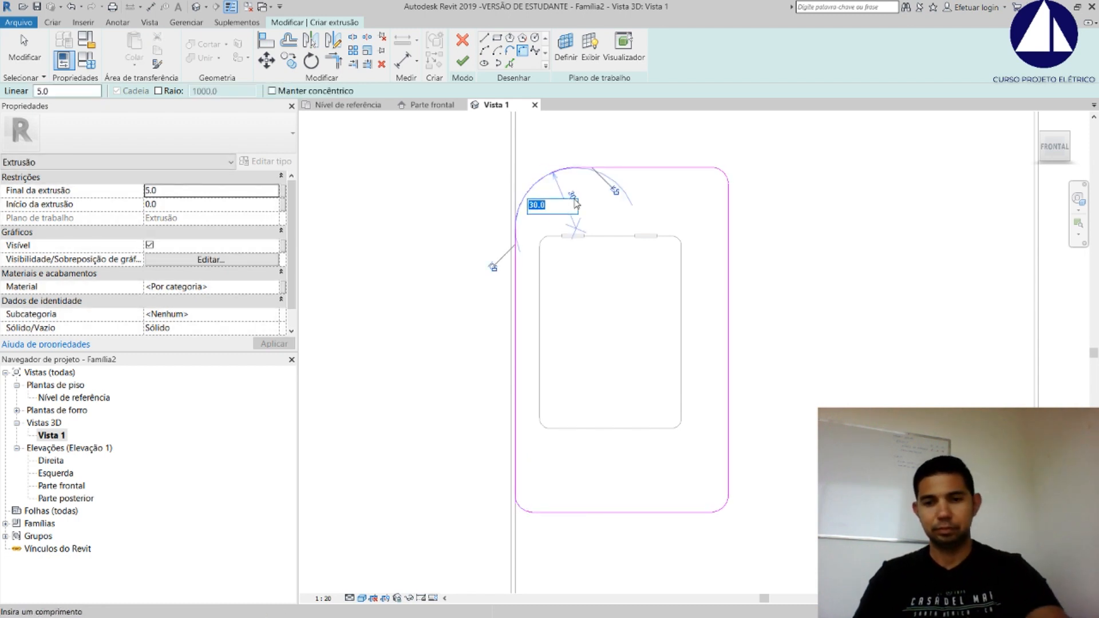
{"action": "type", "text": "8"}
{"action": "key", "text": "Return"}
{"action": "key", "text": "Escape"}
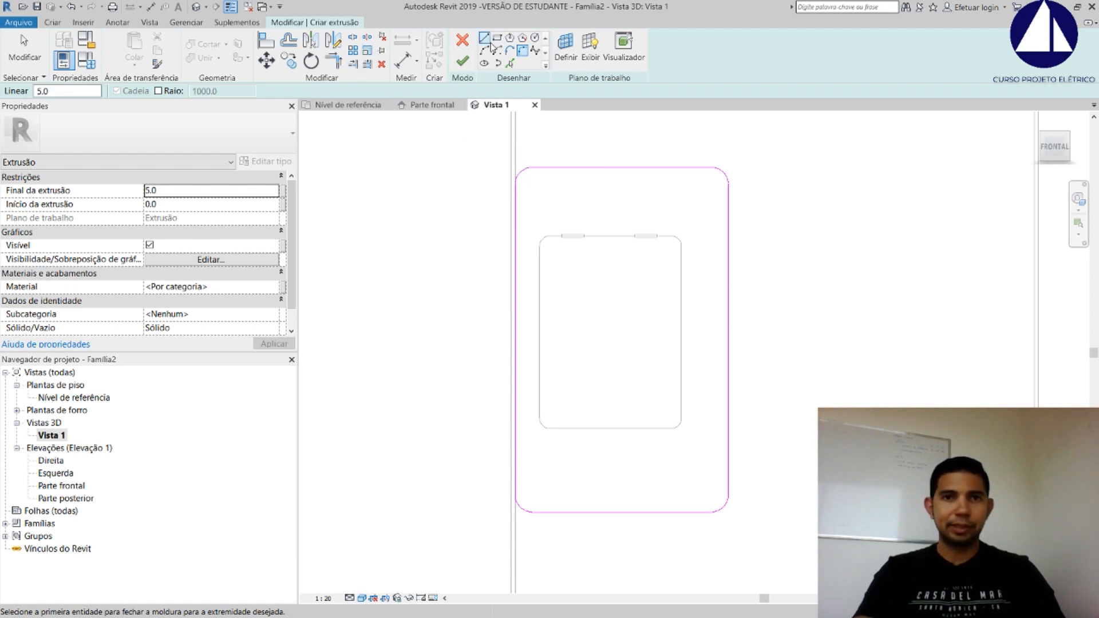
Sketch a screw-hole circle of about 2 mm radius just inside the outline's upper-left corner
{"action": "left_click", "coordinate": [536, 38]}
{"action": "scroll", "coordinate": [657, 164], "scroll_direction": "up", "scroll_amount": 2}
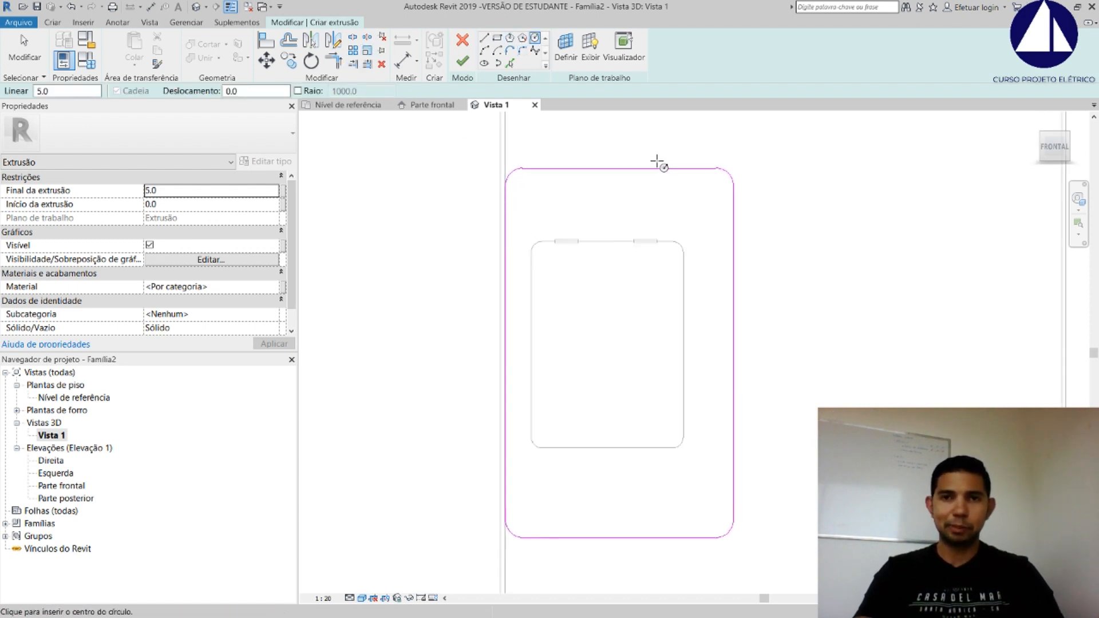
{"action": "left_click", "coordinate": [501, 186]}
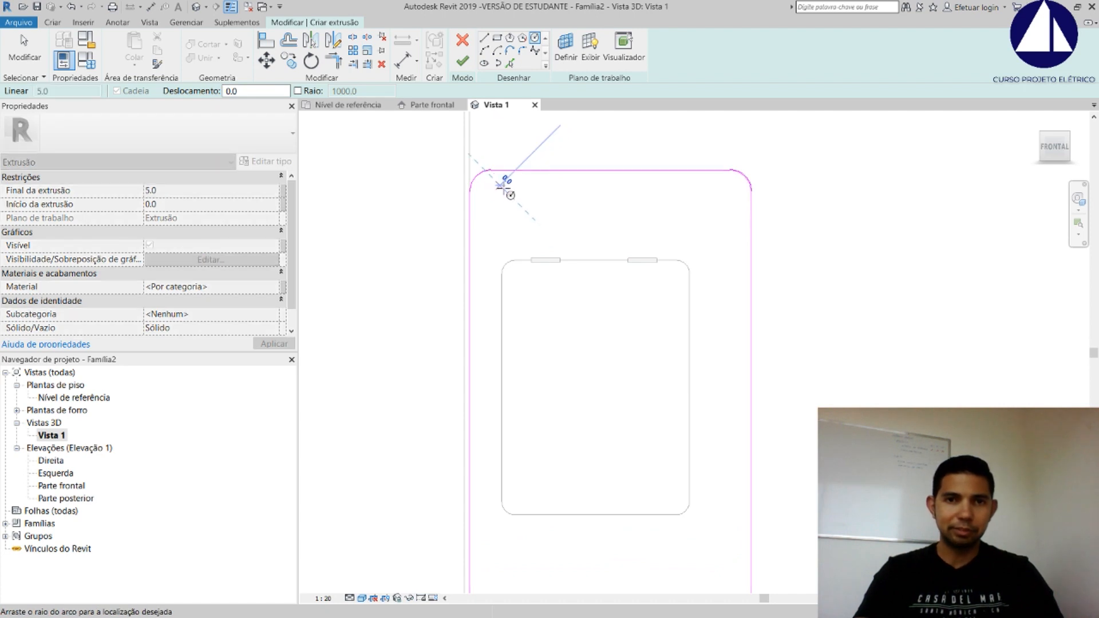
{"action": "scroll", "coordinate": [506, 188], "scroll_direction": "up", "scroll_amount": 2}
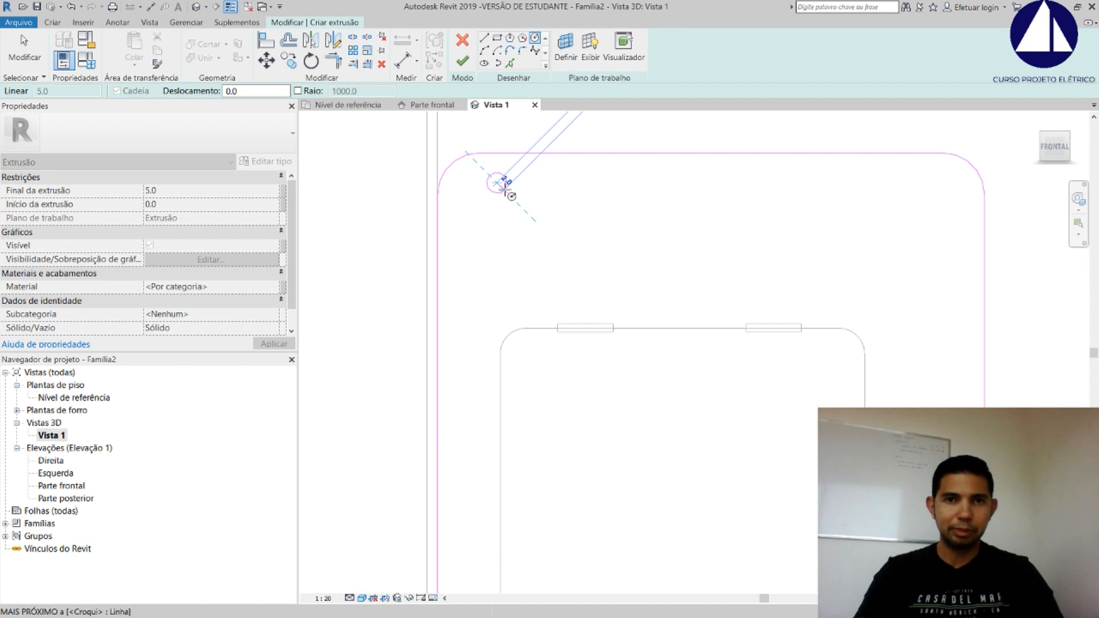
{"action": "left_click", "coordinate": [506, 189]}
{"action": "key", "text": "Escape"}
{"action": "key", "text": "Escape"}
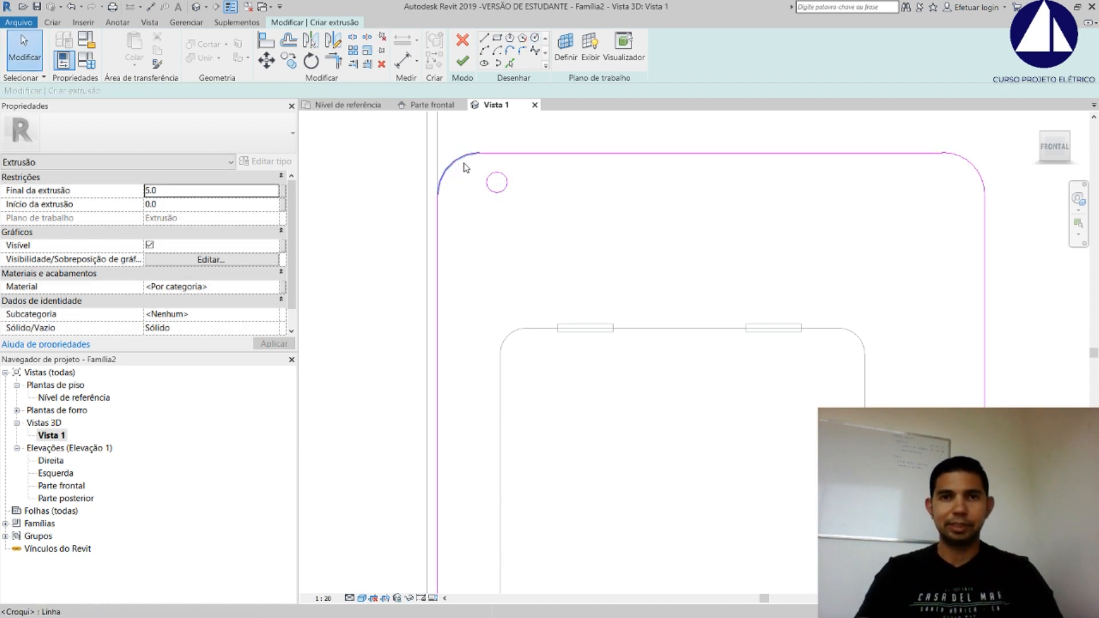
Copy the small circle horizontally to the matching position at the outline's upper-right corner
{"action": "left_click_drag", "start_coordinate": [472, 168], "coordinate": [536, 217]}
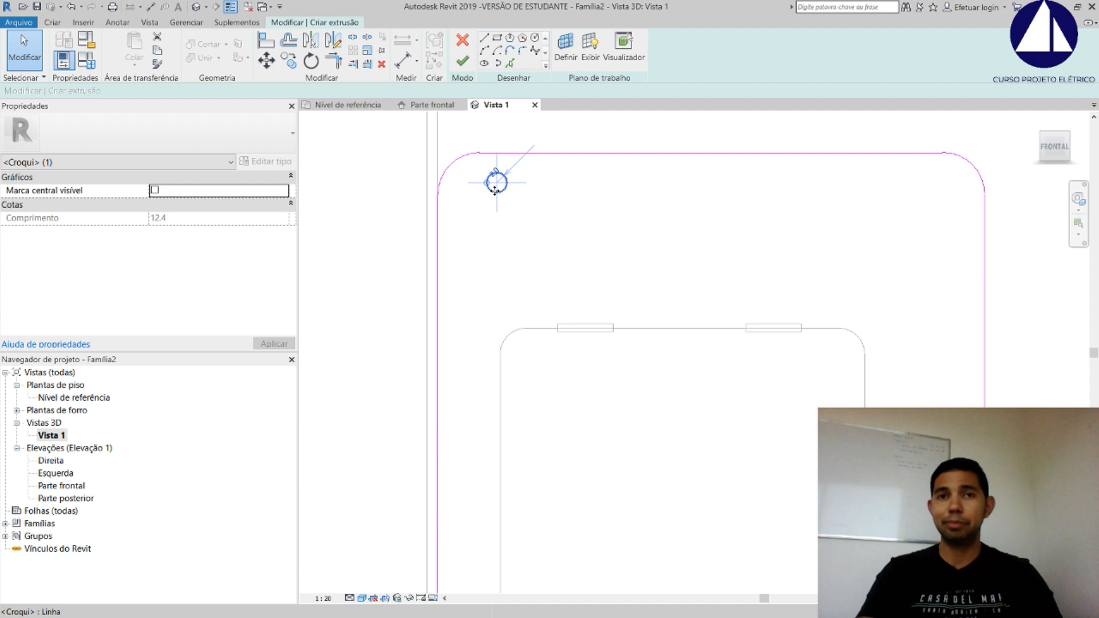
{"action": "left_click", "coordinate": [290, 60]}
{"action": "left_click", "coordinate": [497, 182]}
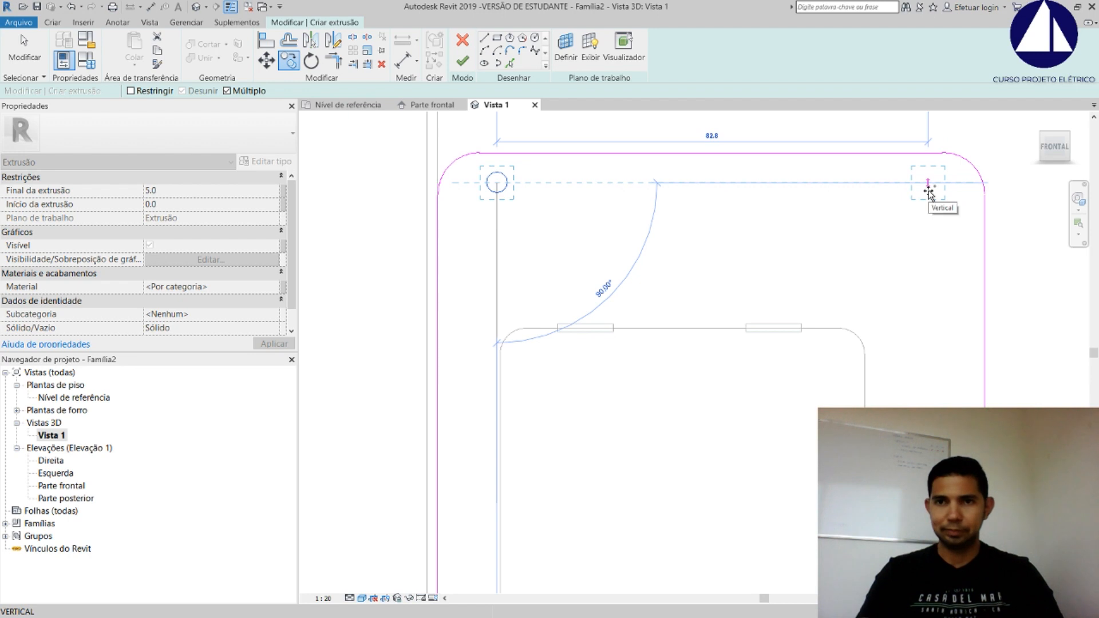
{"action": "left_click", "coordinate": [921, 183]}
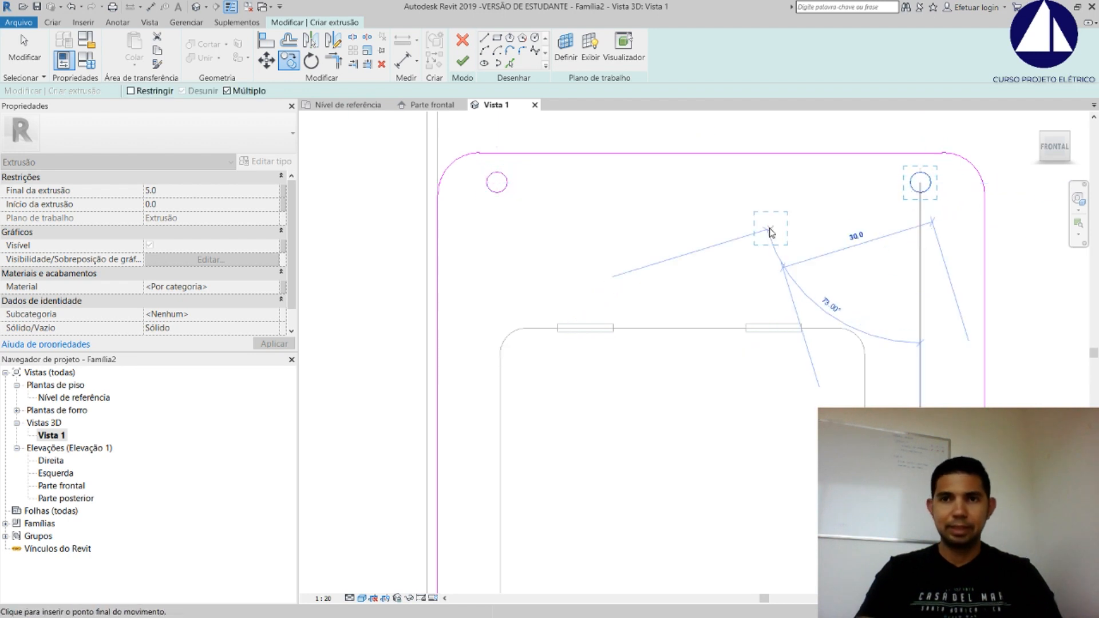
{"action": "key", "text": "Escape"}
{"action": "key", "text": "Escape"}
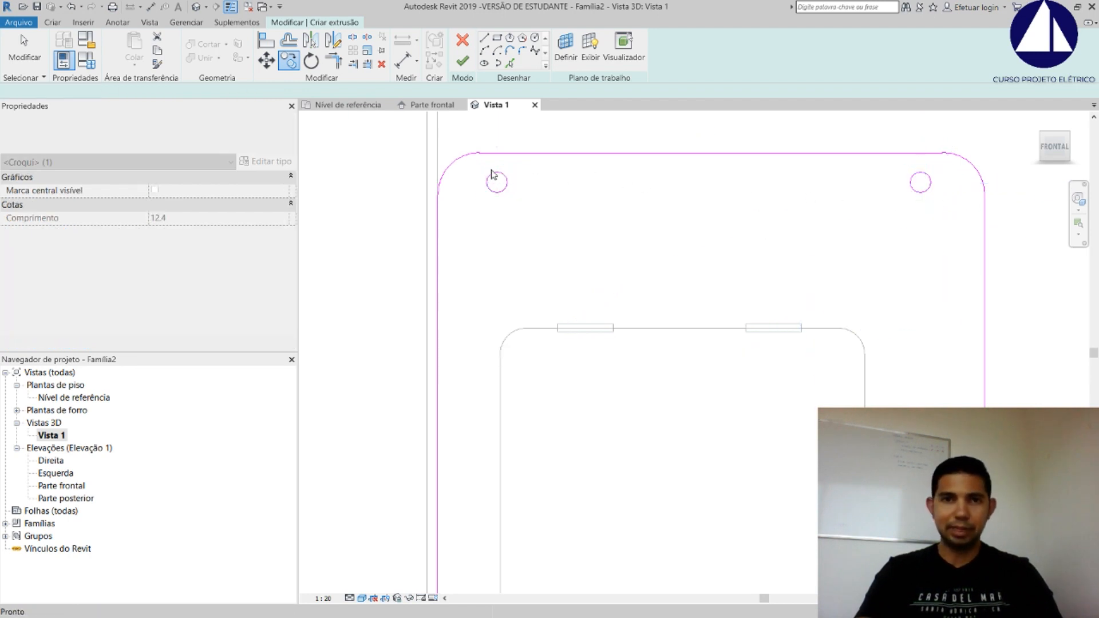
Copy both upper screw-hole circles straight down to the matching positions at the outline's lower corners
{"action": "left_click_drag", "start_coordinate": [475, 166], "coordinate": [950, 256]}
{"action": "left_click", "coordinate": [289, 59]}
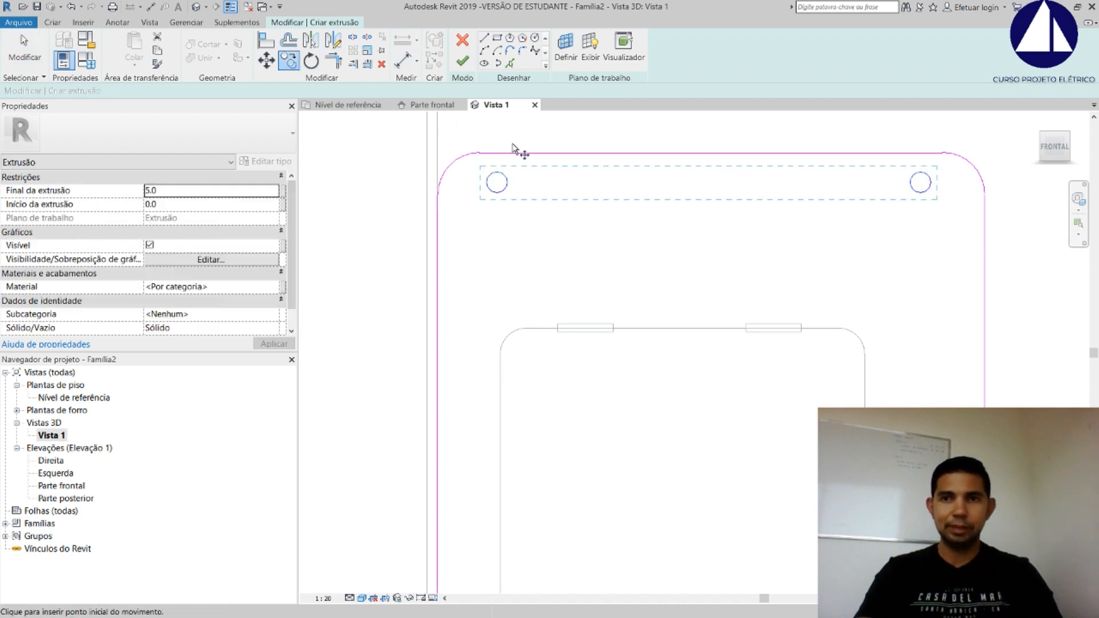
{"action": "scroll", "coordinate": [516, 151], "scroll_direction": "down", "scroll_amount": 3}
{"action": "left_click", "coordinate": [505, 162]}
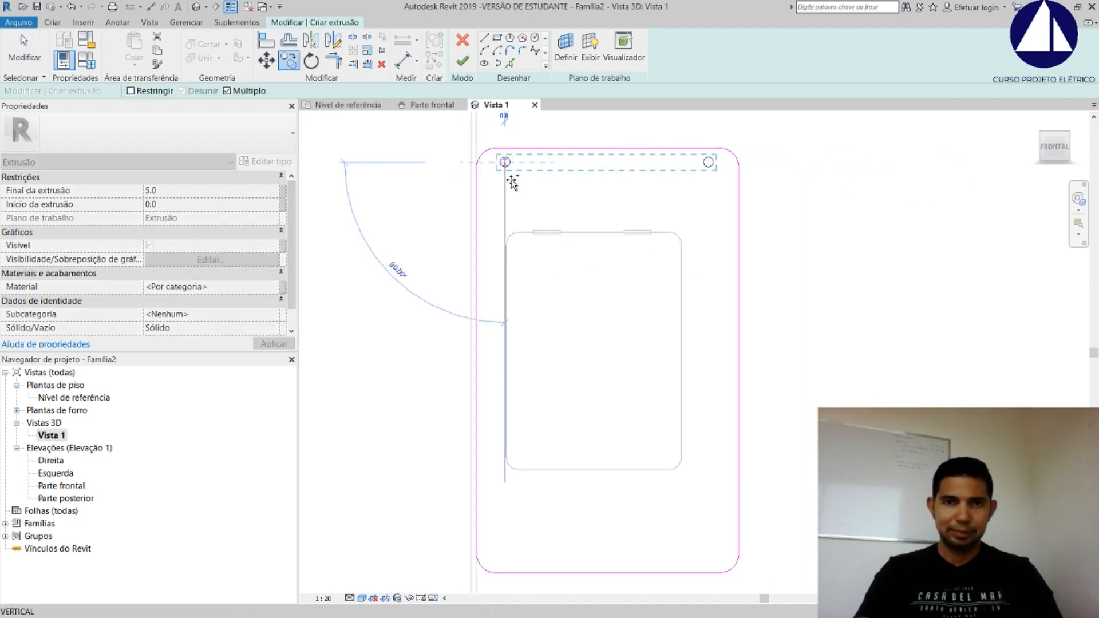
{"action": "left_click", "coordinate": [506, 561]}
{"action": "key", "text": "Escape"}
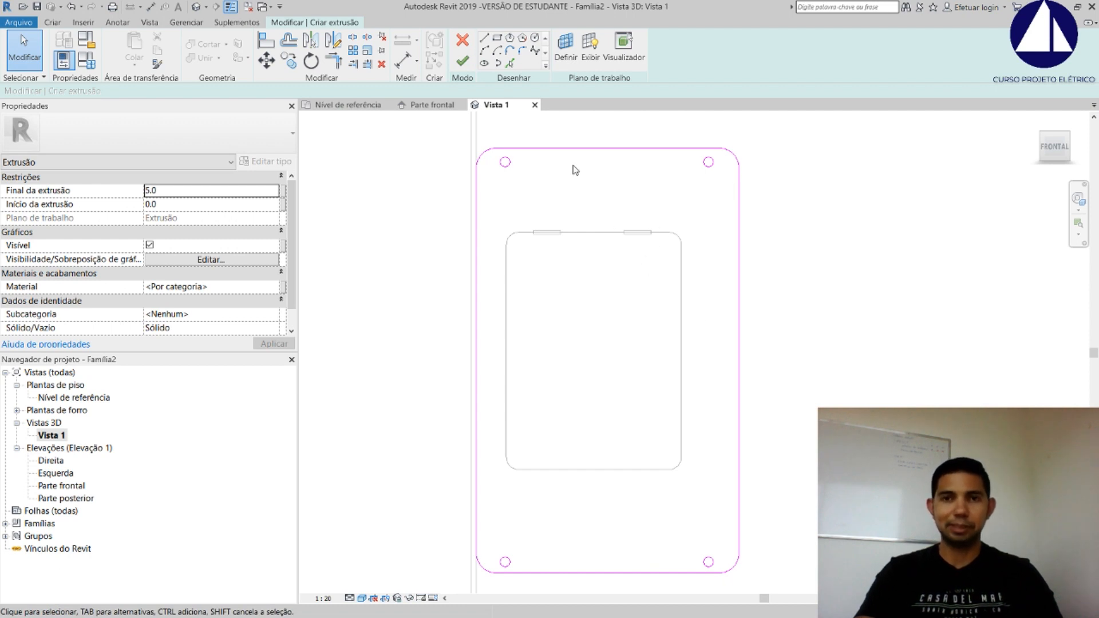
Extrude the plate sketch with its start at -20 and its end at -25, and finish the extrusion
{"action": "scroll", "coordinate": [574, 167], "scroll_direction": "down", "scroll_amount": 2}
{"action": "middle_click_drag", "start_coordinate": [645, 180], "coordinate": [568, 197]}
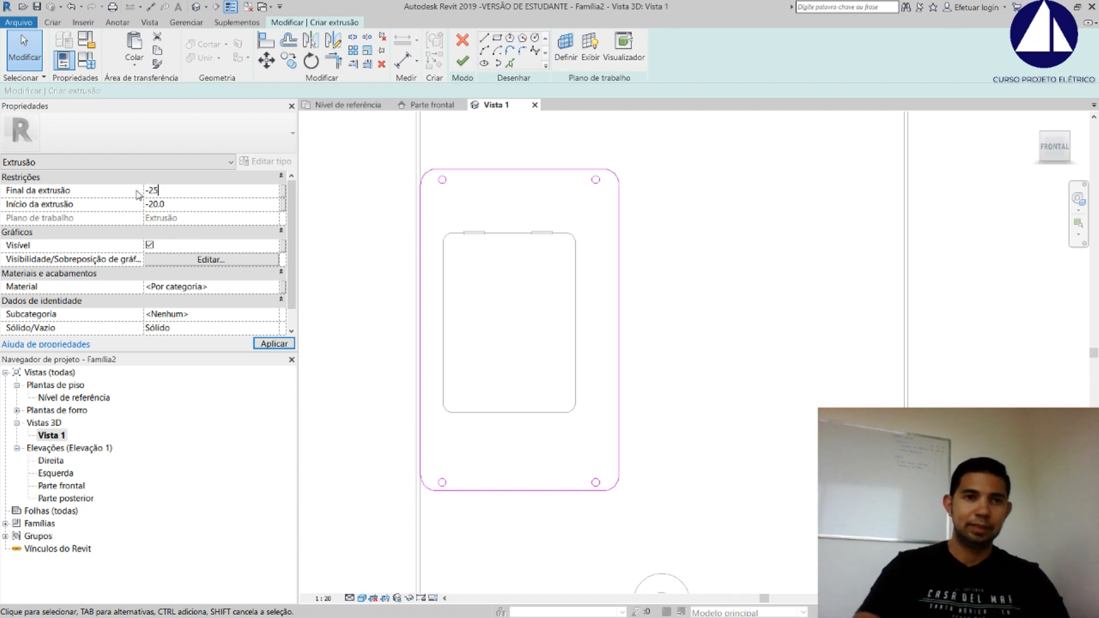
{"action": "left_click", "coordinate": [272, 343]}
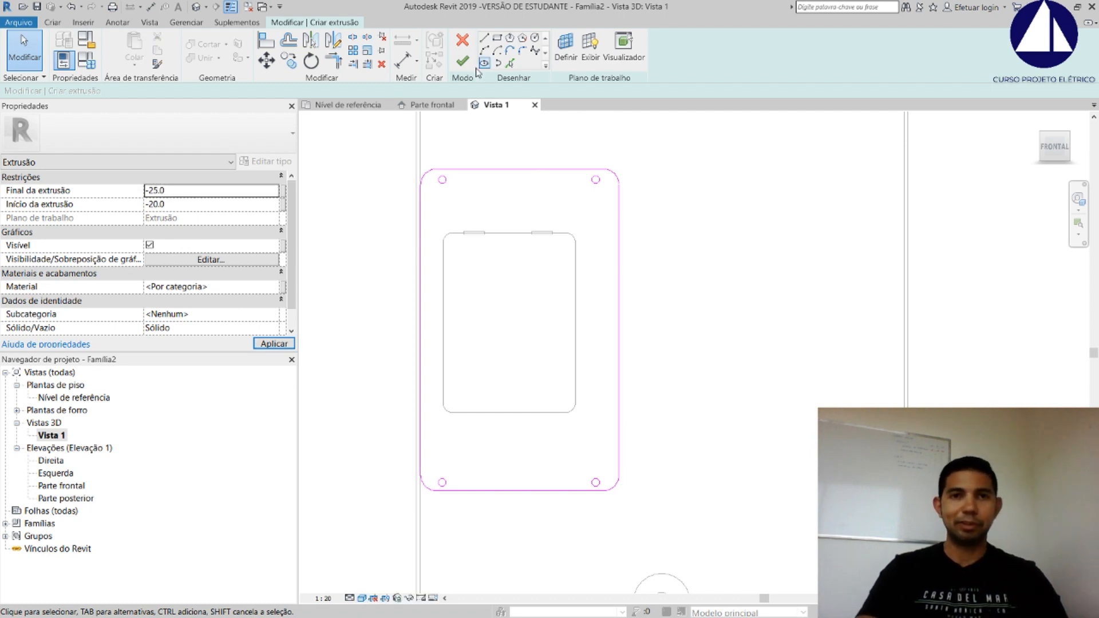
{"action": "left_click", "coordinate": [463, 61]}
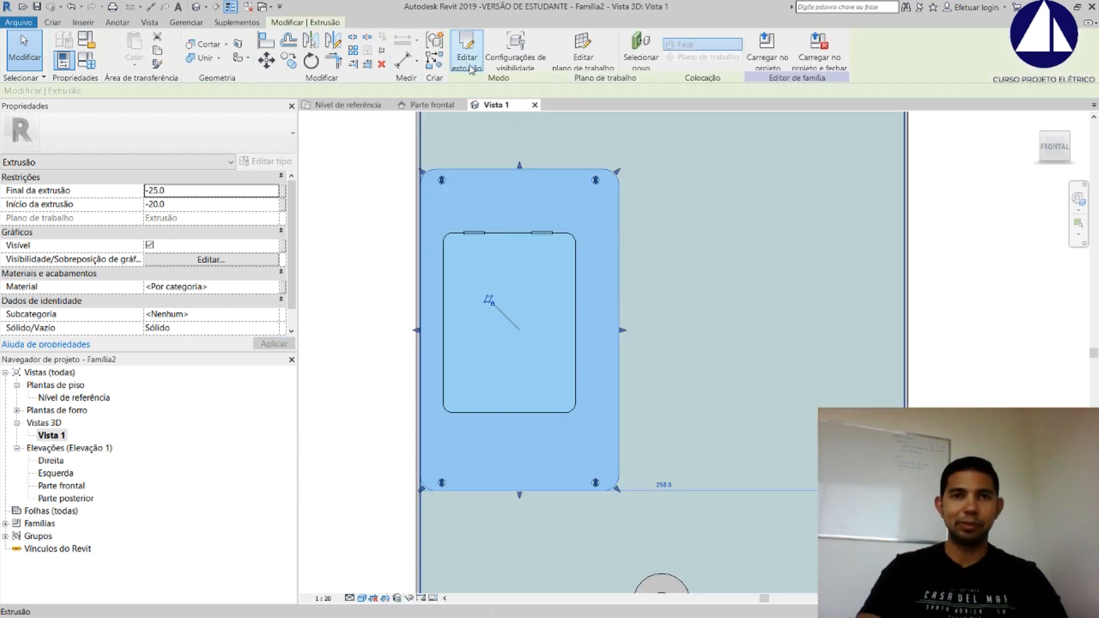
{"action": "left_click", "coordinate": [592, 212]}
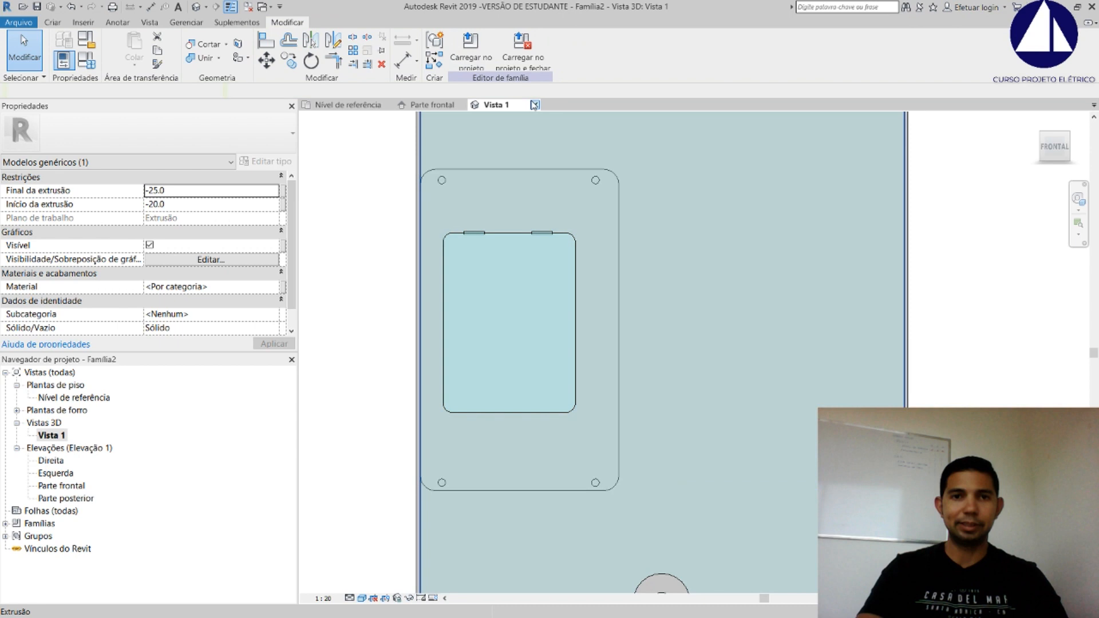
Examine from several angles where the new plate sits inside the box relative to the window and front cover
{"action": "scroll", "coordinate": [534, 226], "scroll_direction": "down", "scroll_amount": 3}
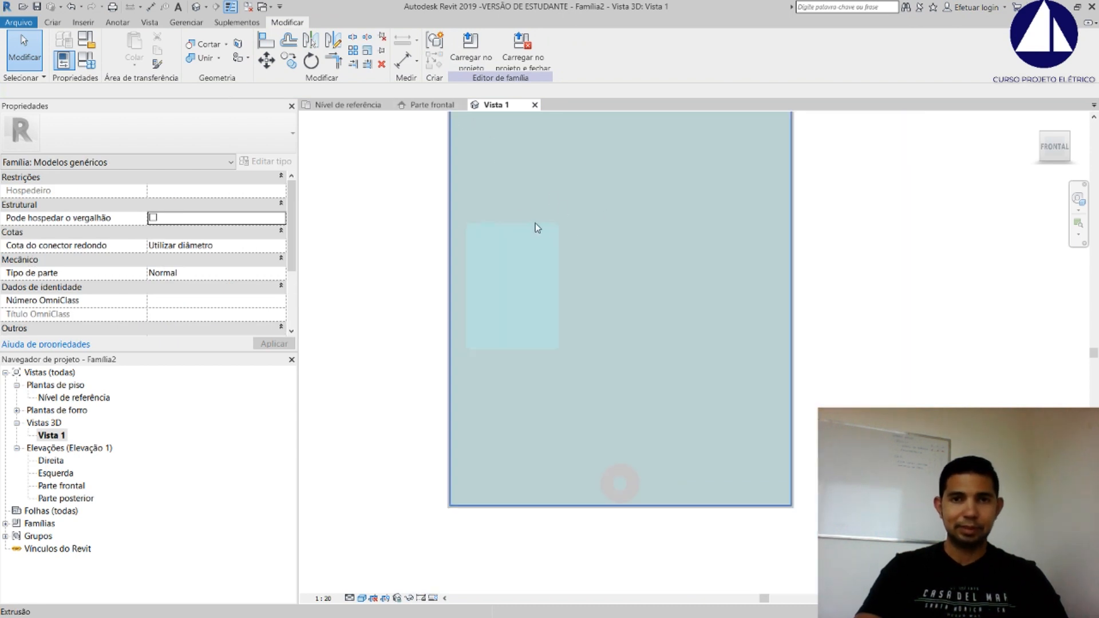
{"action": "middle_click_drag", "start_coordinate": [672, 240], "coordinate": [506, 369], "text": "shift"}
{"action": "middle_click_drag", "start_coordinate": [459, 308], "coordinate": [481, 420]}
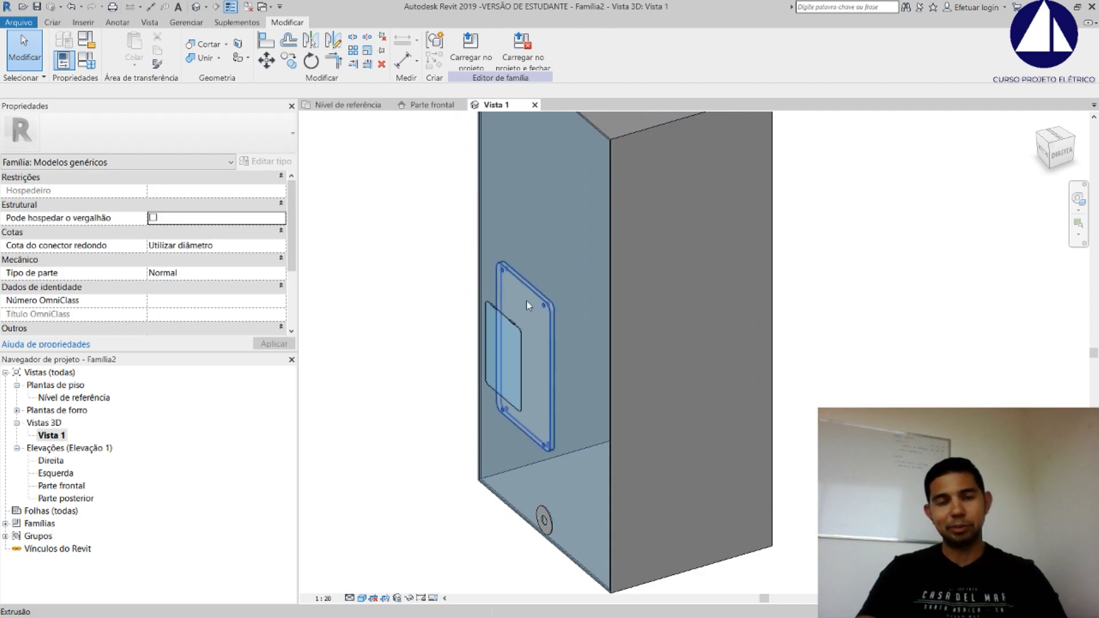
{"action": "scroll", "coordinate": [475, 380], "scroll_direction": "up", "scroll_amount": 2}
{"action": "scroll", "coordinate": [473, 381], "scroll_direction": "up", "scroll_amount": 2}
{"action": "middle_click_drag", "start_coordinate": [577, 393], "coordinate": [541, 404], "text": "shift"}
{"action": "scroll", "coordinate": [617, 236], "scroll_direction": "down", "scroll_amount": 5}
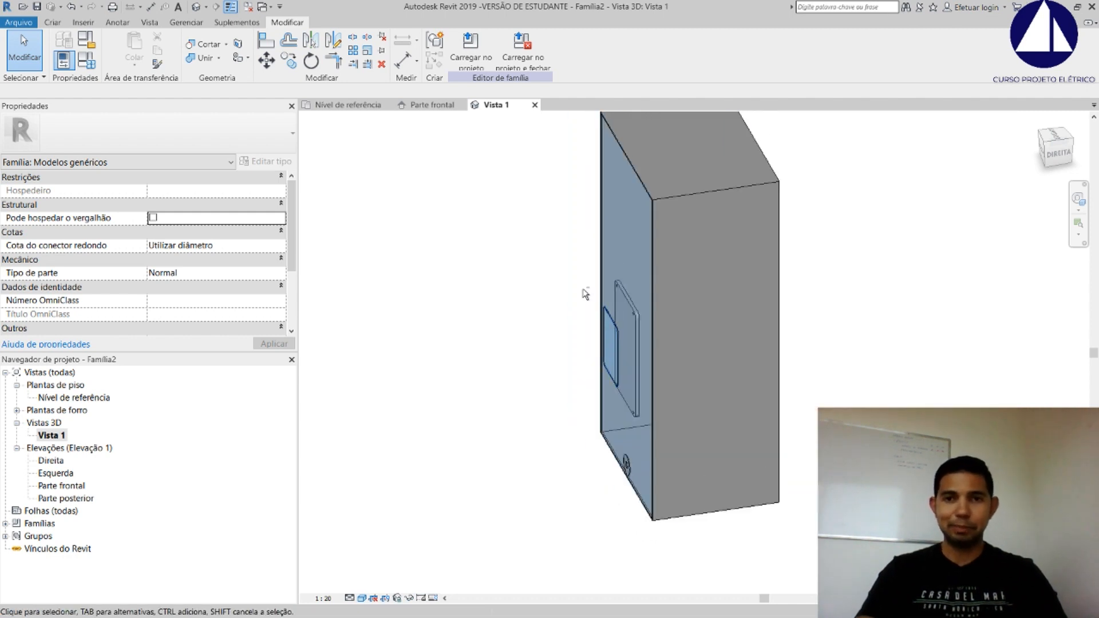
{"action": "middle_click_drag", "start_coordinate": [584, 294], "coordinate": [626, 297], "text": "shift"}
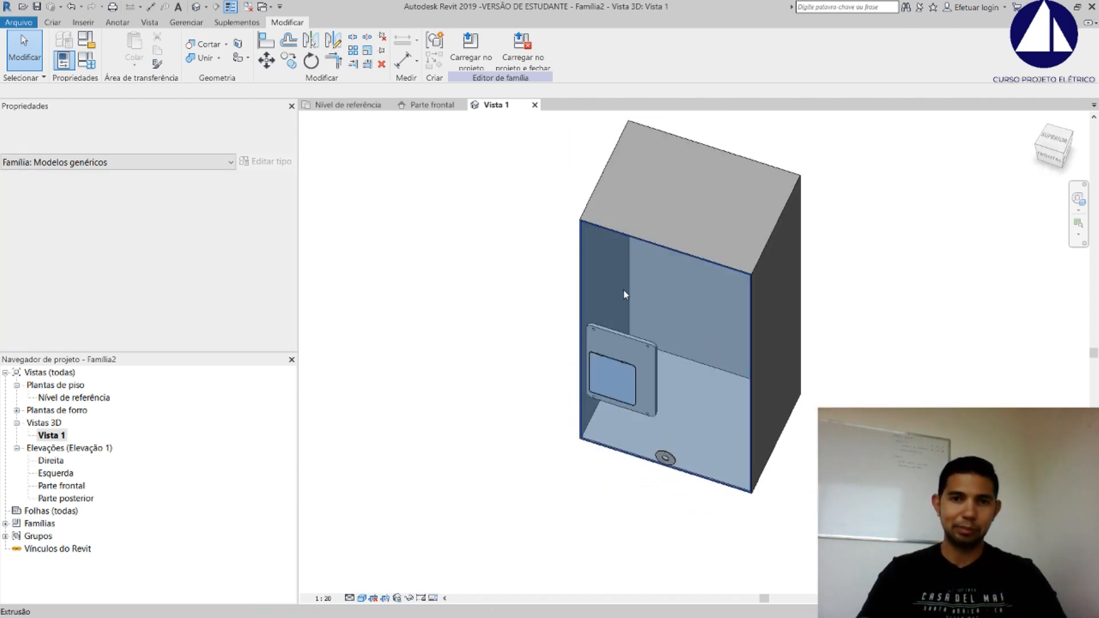
Show the box from above in the wireframe visual style
{"action": "left_click", "coordinate": [1053, 144]}
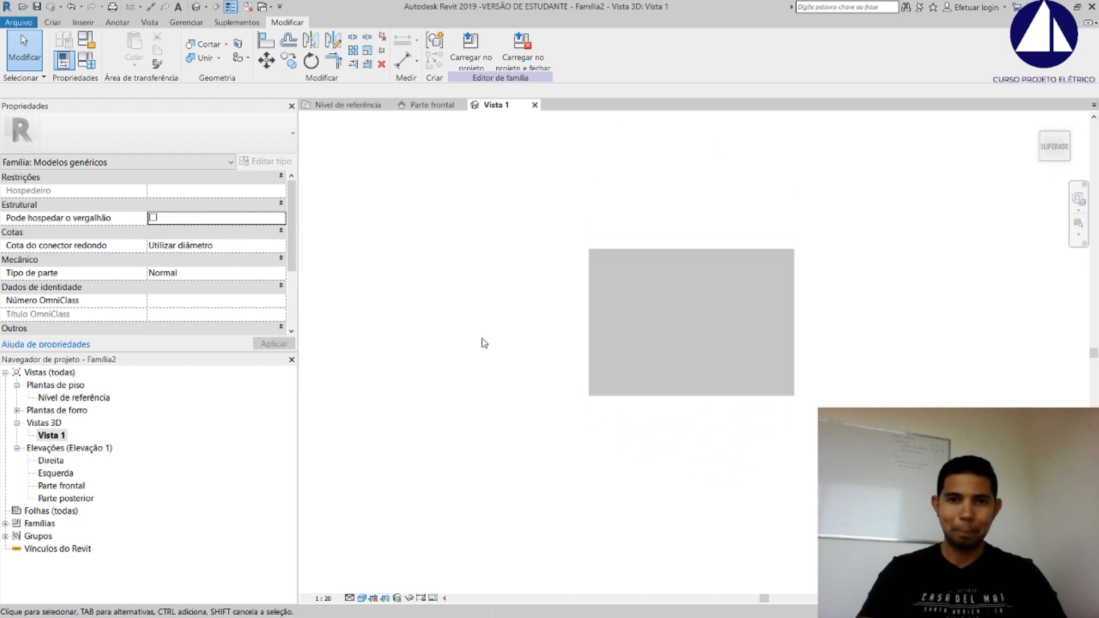
{"action": "left_click", "coordinate": [361, 601]}
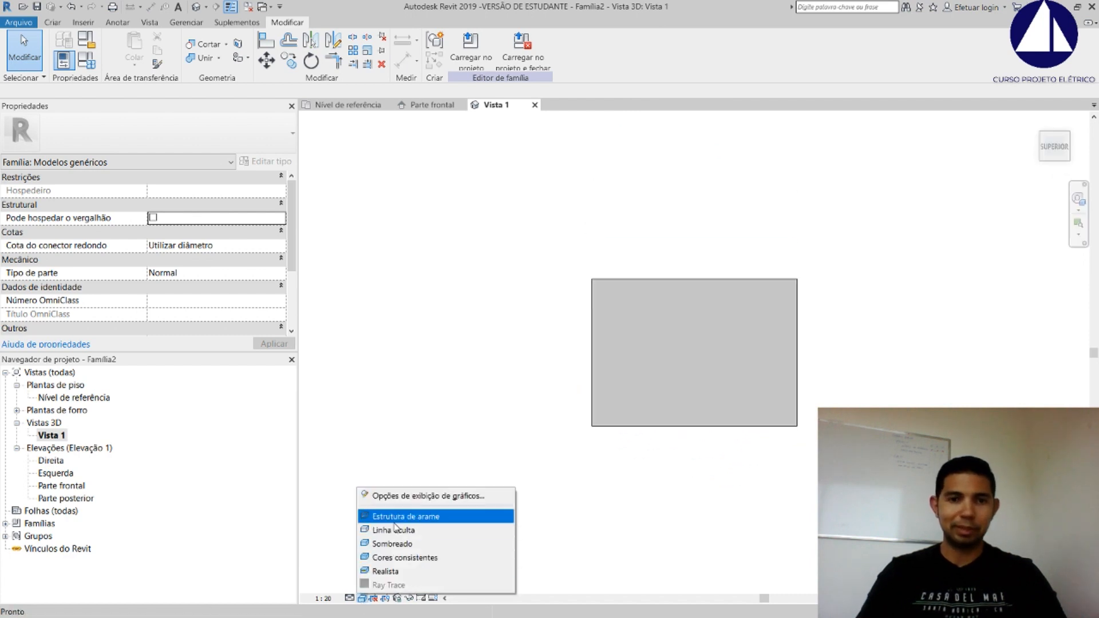
{"action": "left_click", "coordinate": [643, 212]}
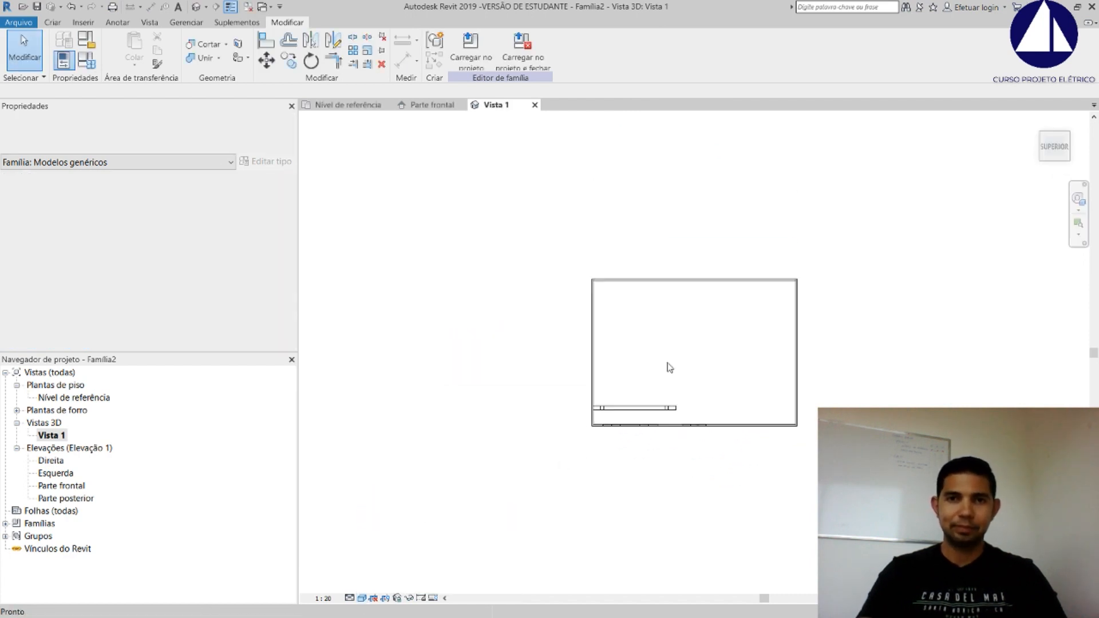
Move the plate about 60 mm deeper into the box, away from the front cover, with the Restringir constraint off
{"action": "scroll", "coordinate": [641, 421], "scroll_direction": "up", "scroll_amount": 2}
{"action": "left_click", "coordinate": [614, 401]}
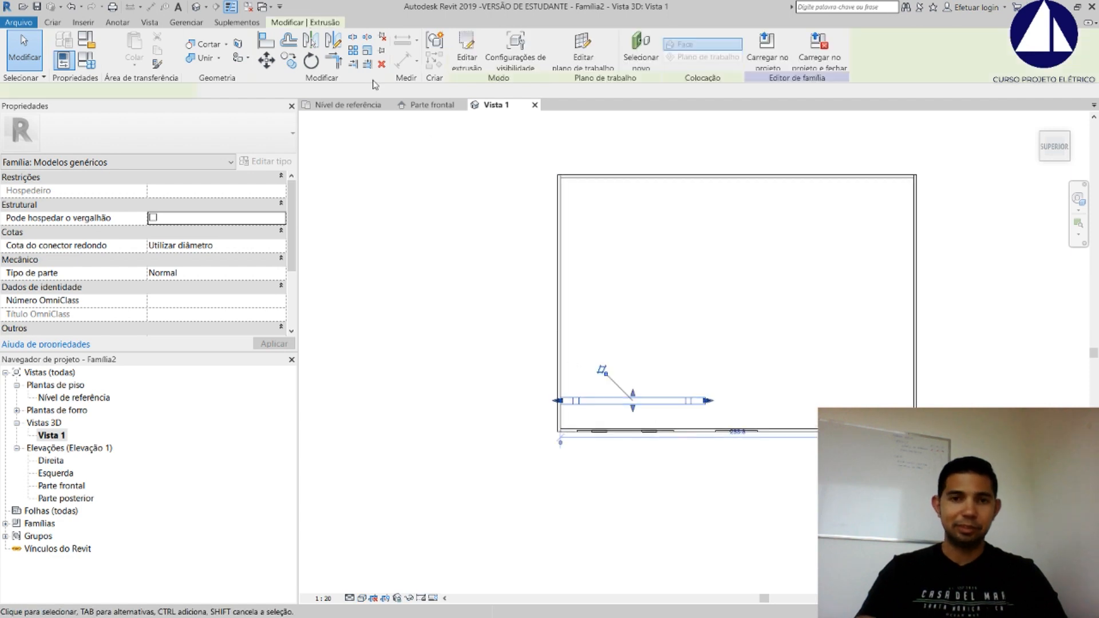
{"action": "key", "text": "m"}
{"action": "key", "text": "v"}
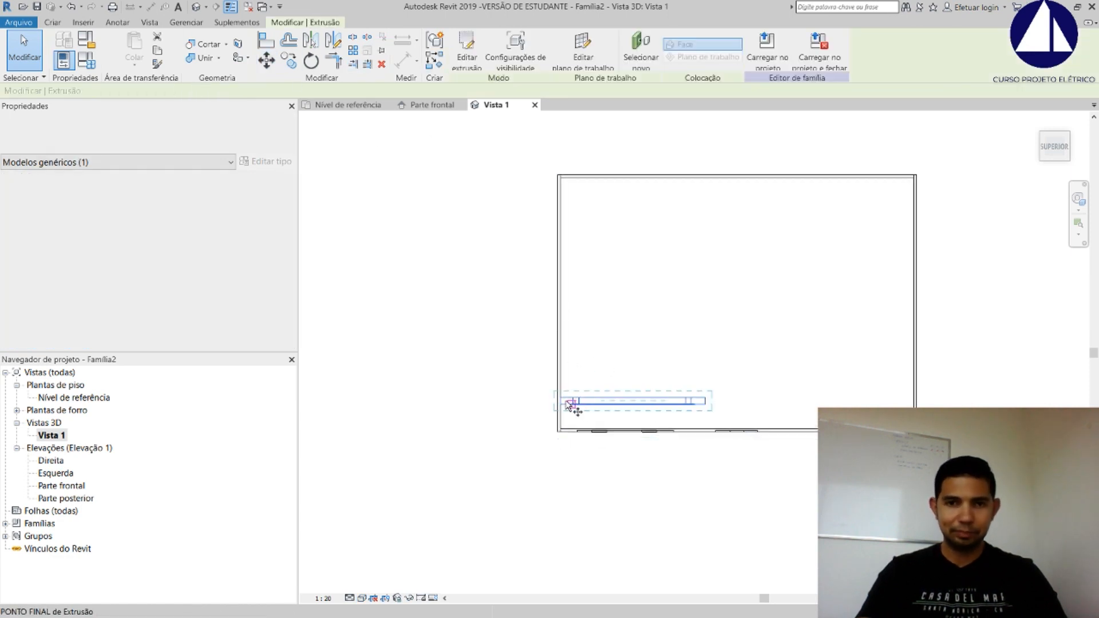
{"action": "left_click", "coordinate": [562, 304]}
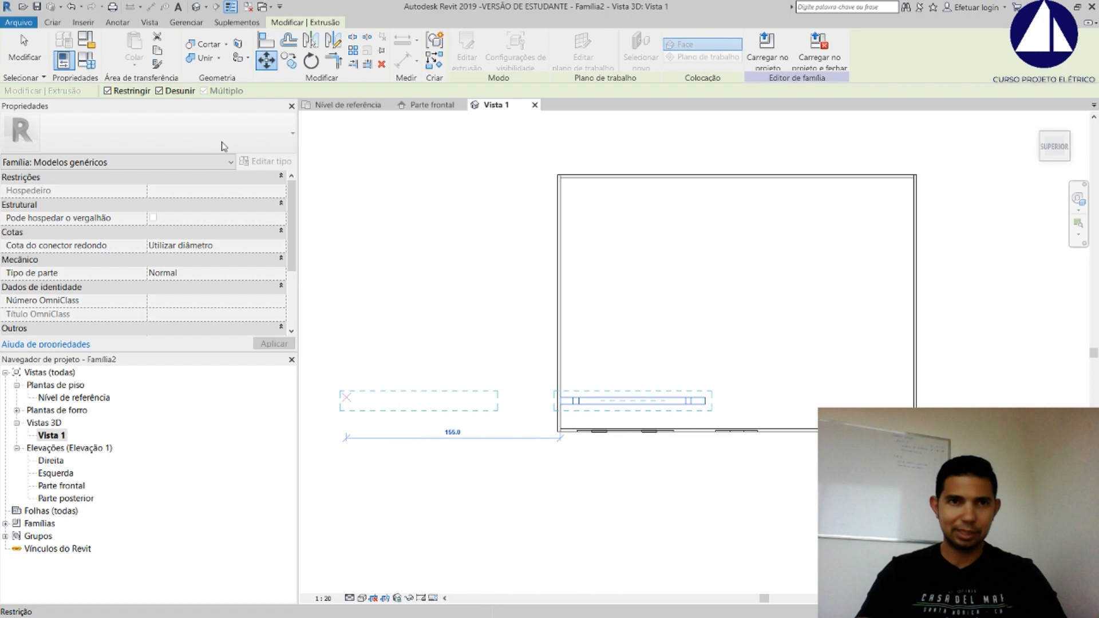
{"action": "left_click", "coordinate": [159, 91]}
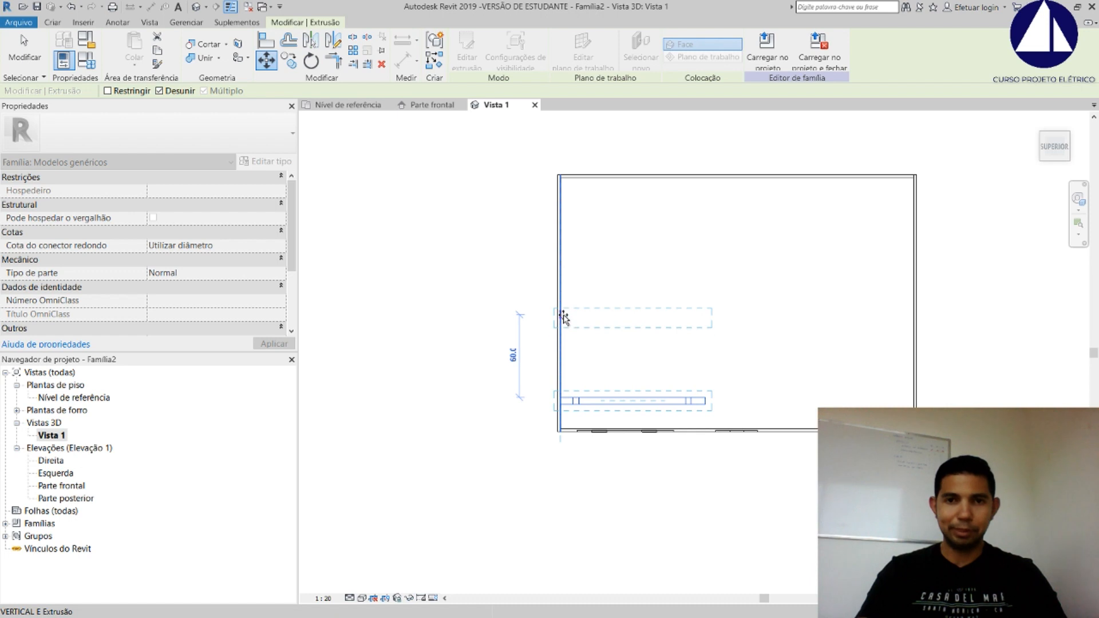
{"action": "left_click", "coordinate": [564, 318]}
{"action": "key", "text": "Escape"}
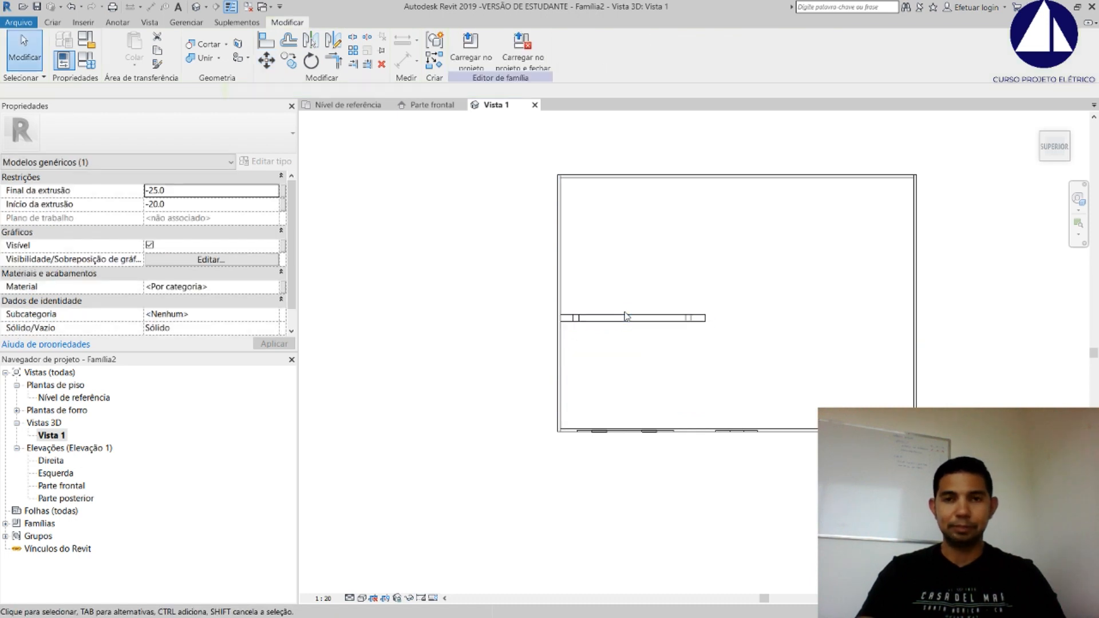
Set the visual style to Cores consistentes and check the moved plate in an angled 3D view
{"action": "scroll", "coordinate": [756, 375], "scroll_direction": "up", "scroll_amount": 1}
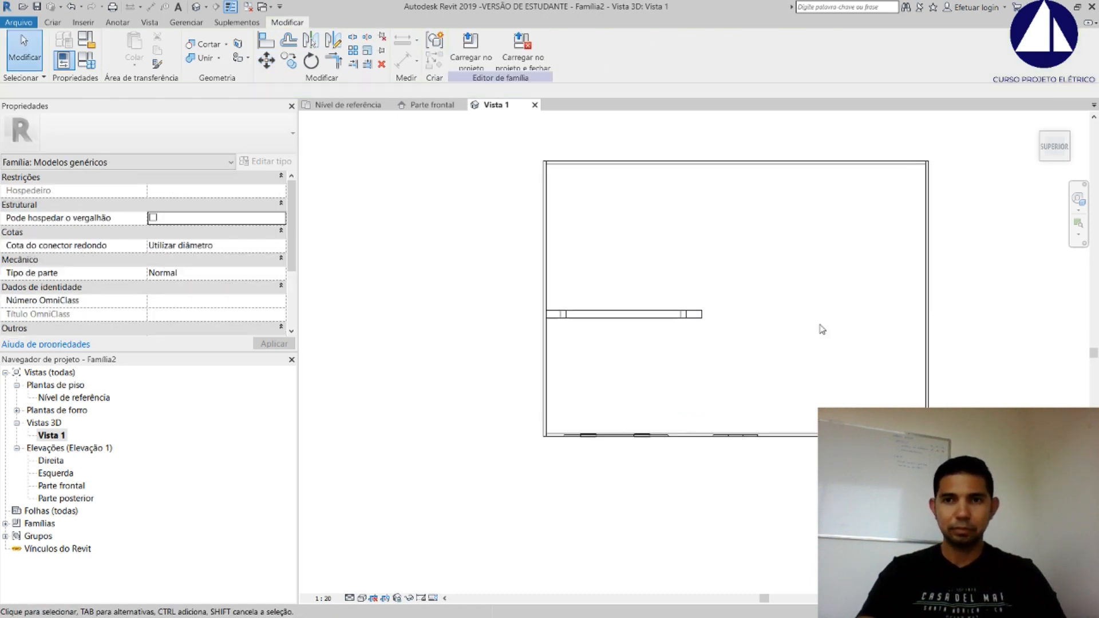
{"action": "scroll", "coordinate": [981, 191], "scroll_direction": "up", "scroll_amount": 2}
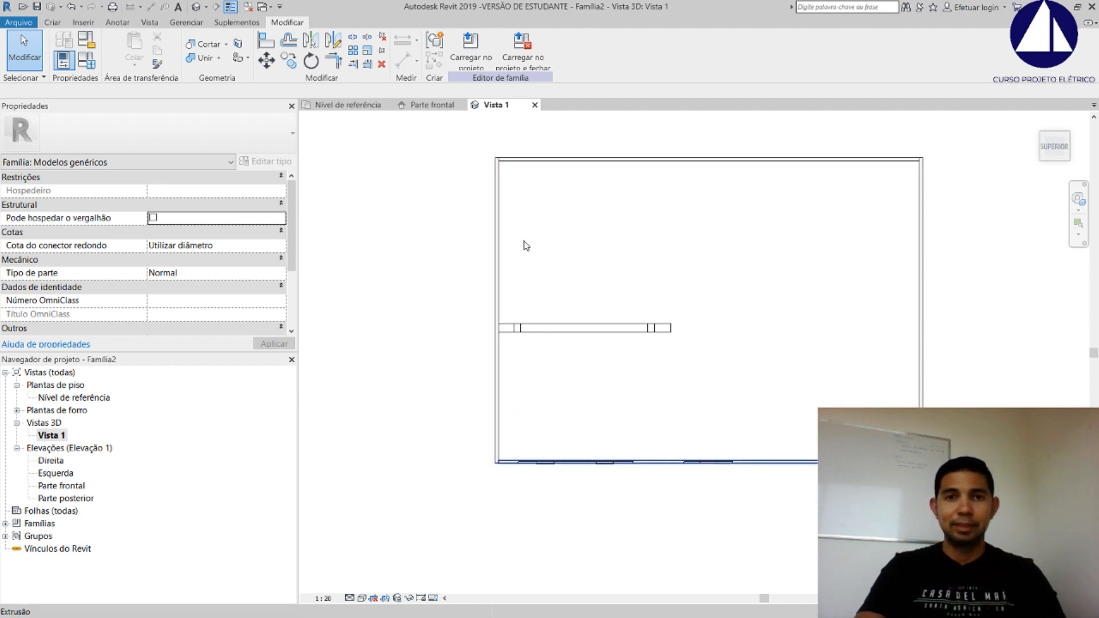
{"action": "middle_click_drag", "start_coordinate": [628, 339], "coordinate": [593, 288], "text": "shift"}
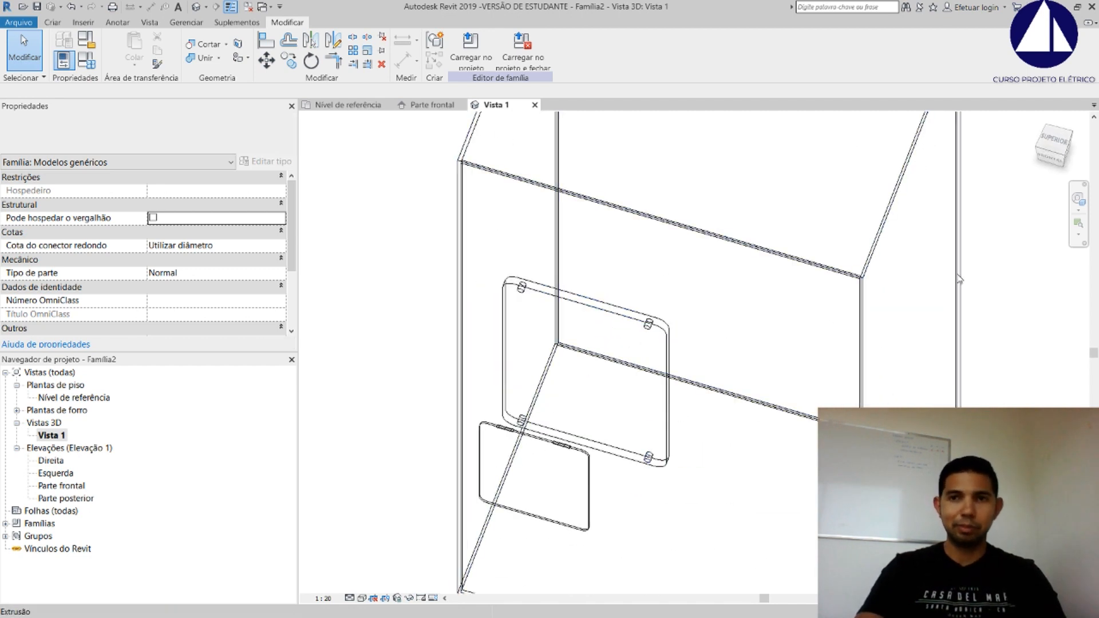
{"action": "left_click", "coordinate": [368, 599]}
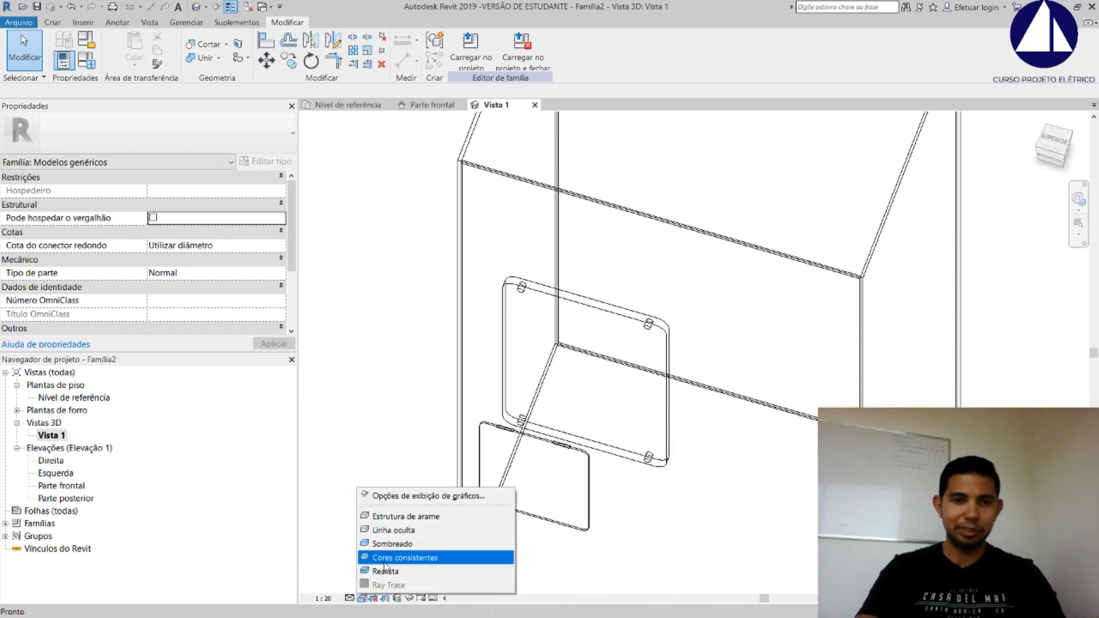
{"action": "left_click", "coordinate": [404, 554]}
{"action": "scroll", "coordinate": [623, 330], "scroll_direction": "down", "scroll_amount": 4}
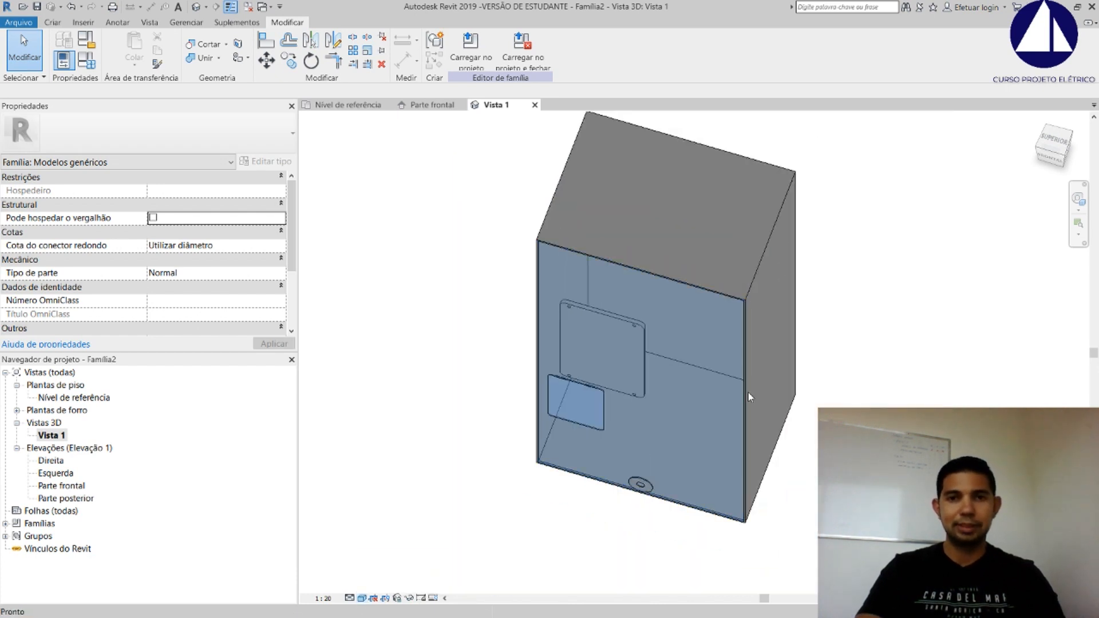
{"action": "middle_click_drag", "start_coordinate": [830, 384], "coordinate": [643, 360], "text": "shift"}
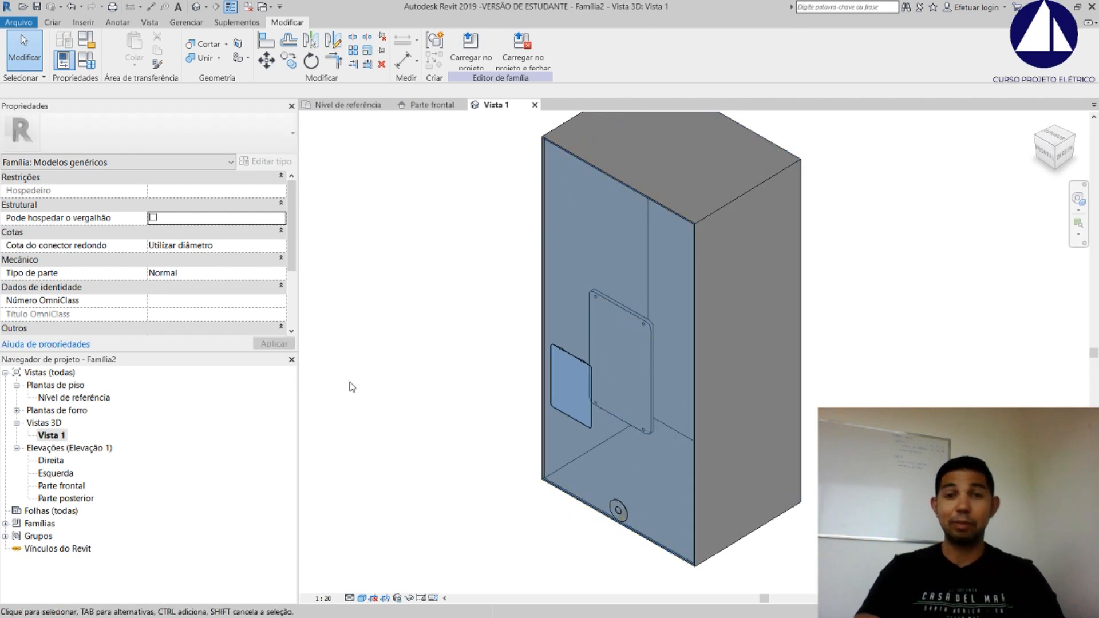
Create a new material named "Pintura Eletroestática Laranja" from the plate's material property
{"action": "scroll", "coordinate": [581, 382], "scroll_direction": "up", "scroll_amount": 3}
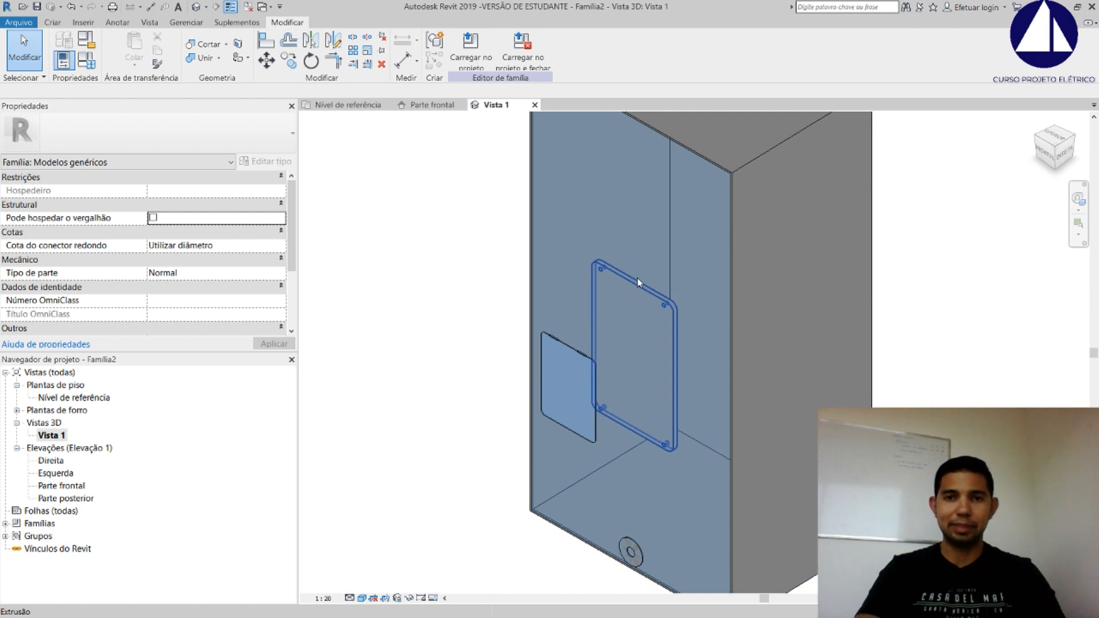
{"action": "left_click", "coordinate": [637, 277]}
{"action": "left_click", "coordinate": [264, 286]}
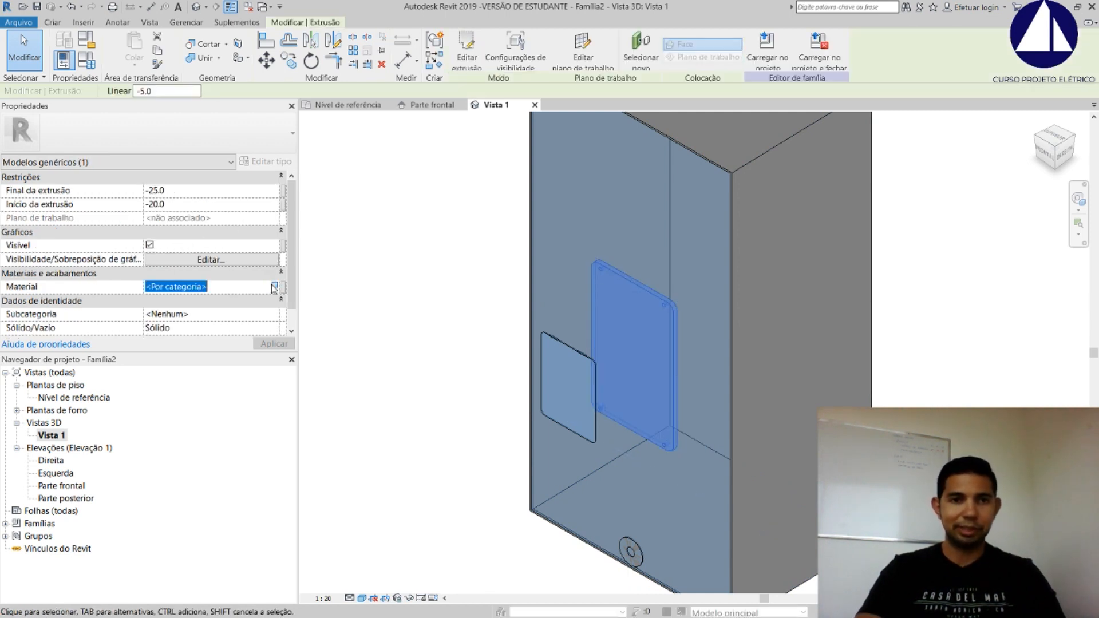
{"action": "left_click", "coordinate": [274, 286]}
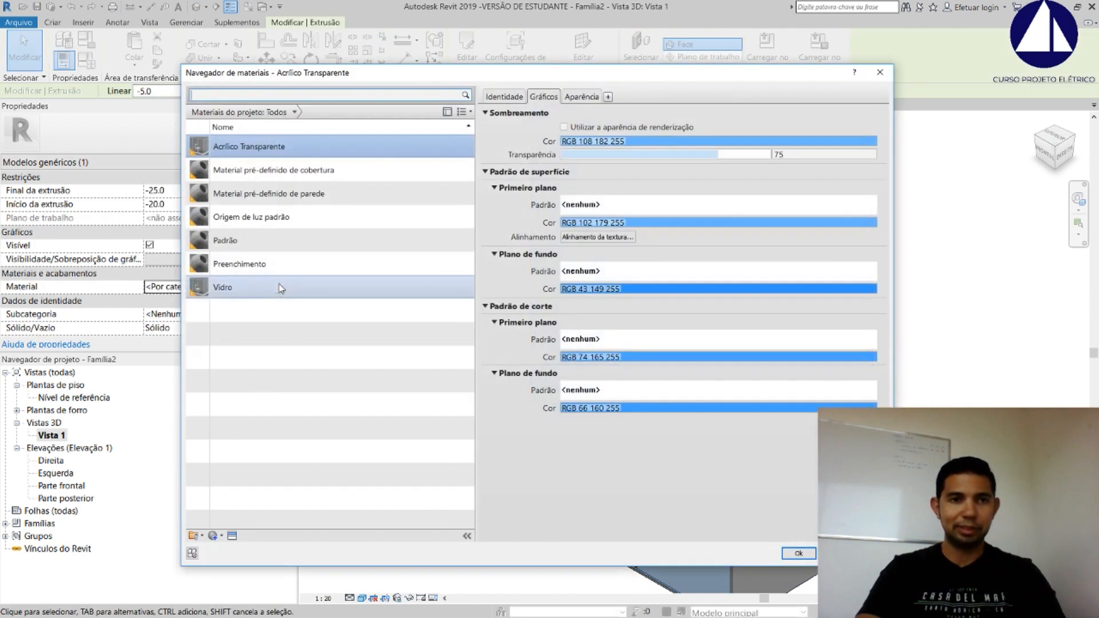
{"action": "left_click", "coordinate": [214, 537]}
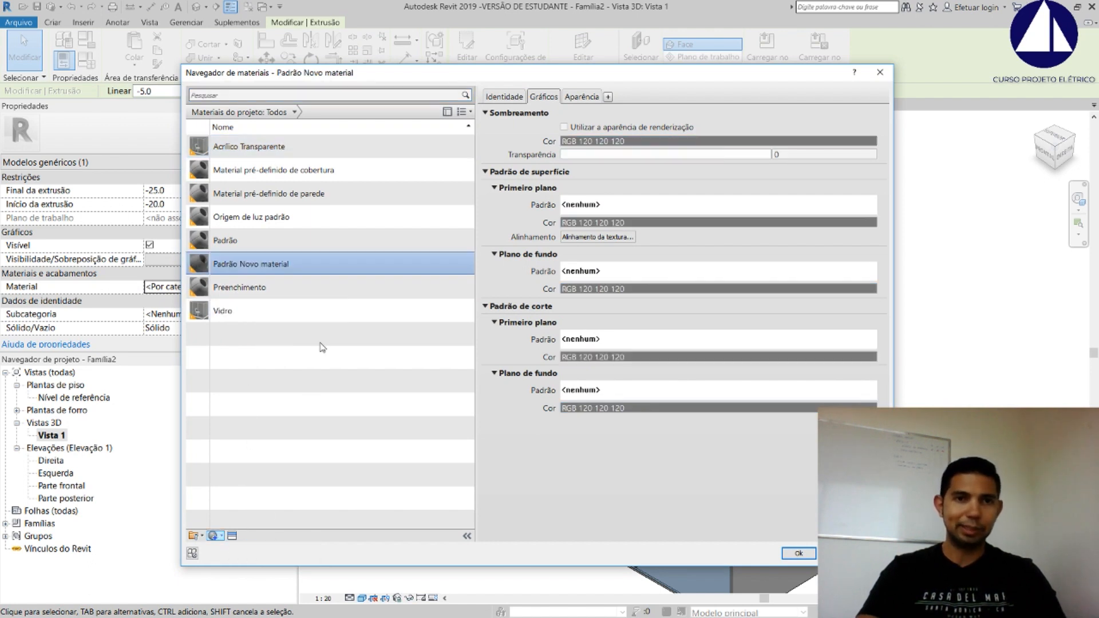
{"action": "right_click", "coordinate": [278, 269]}
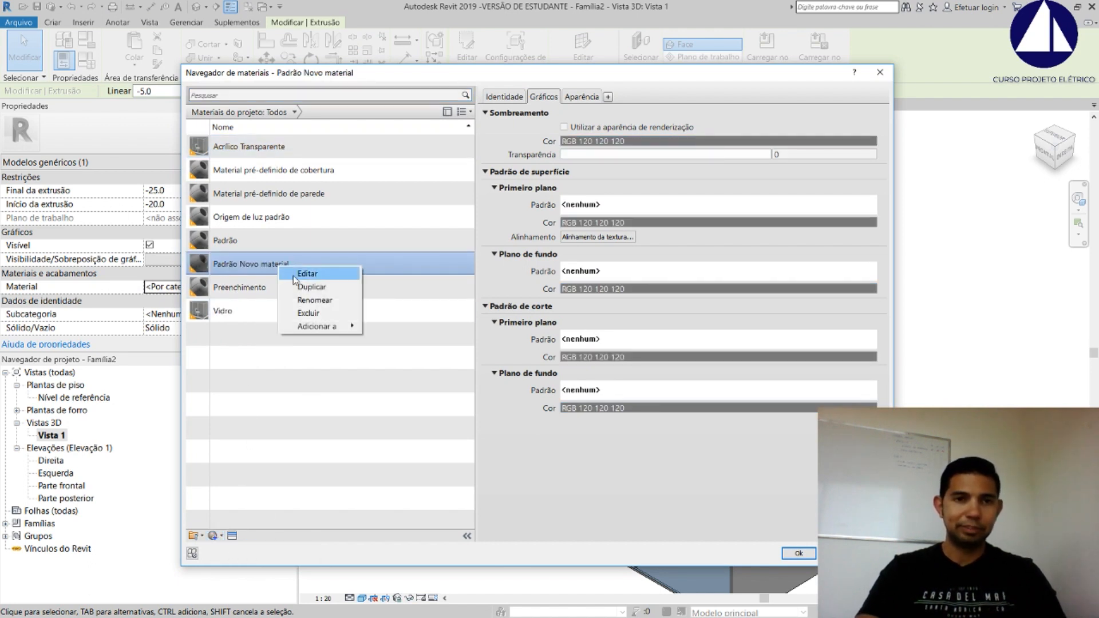
{"action": "left_click", "coordinate": [322, 300]}
{"action": "type", "text": "Pintura Eletroestática Laranja"}
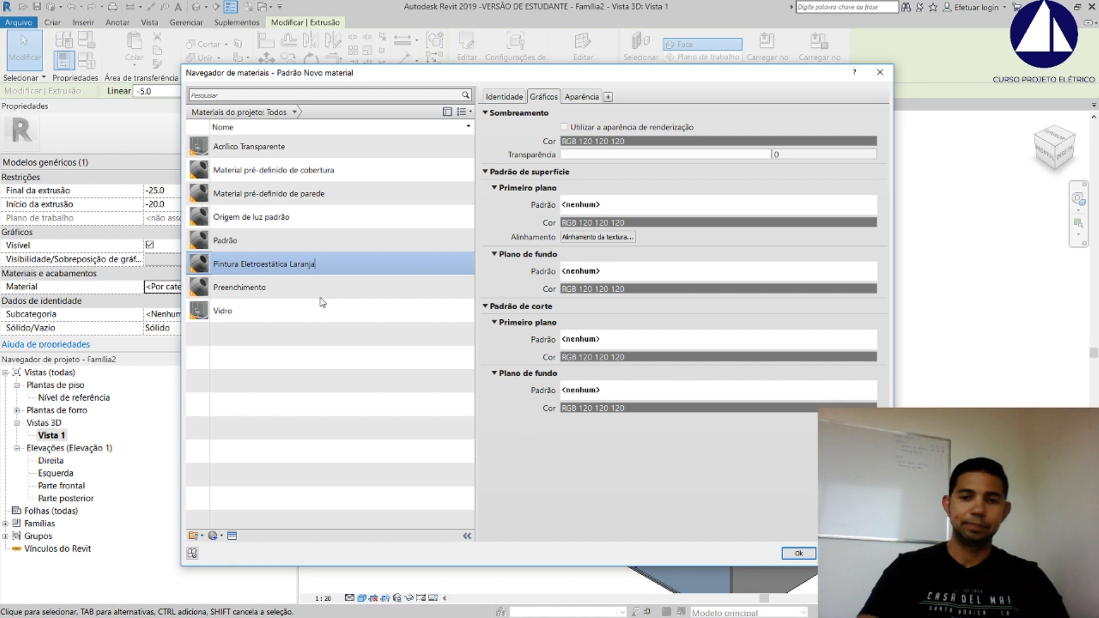
{"action": "key", "text": "Return"}
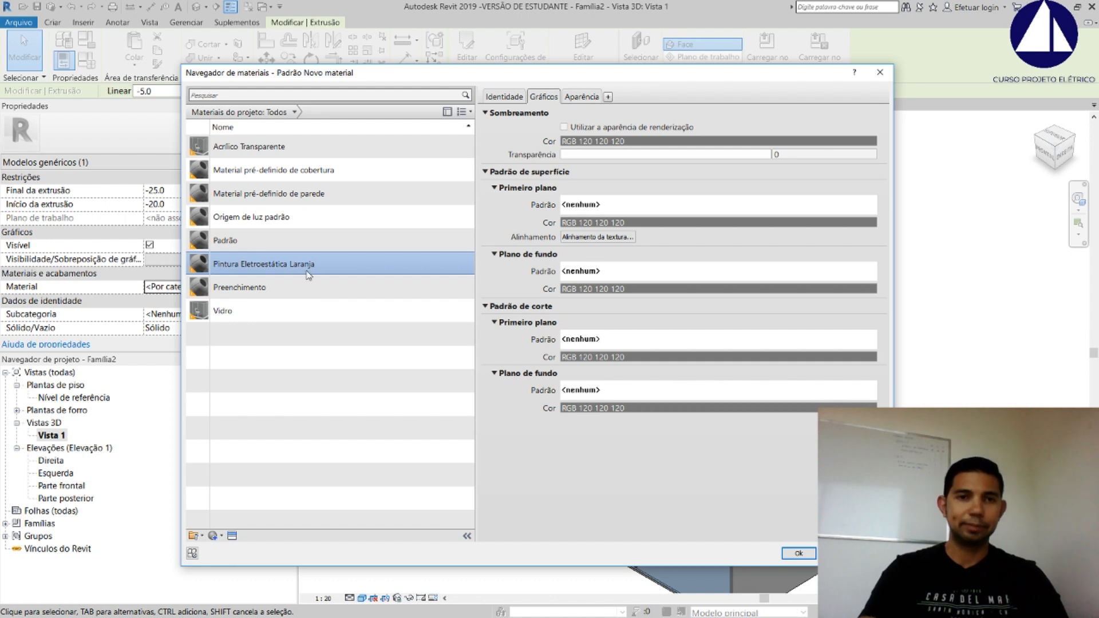
Set the material's shading color and its surface and cut pattern foreground and background colors to orange RGB 255-128-0
{"action": "left_click", "coordinate": [607, 142]}
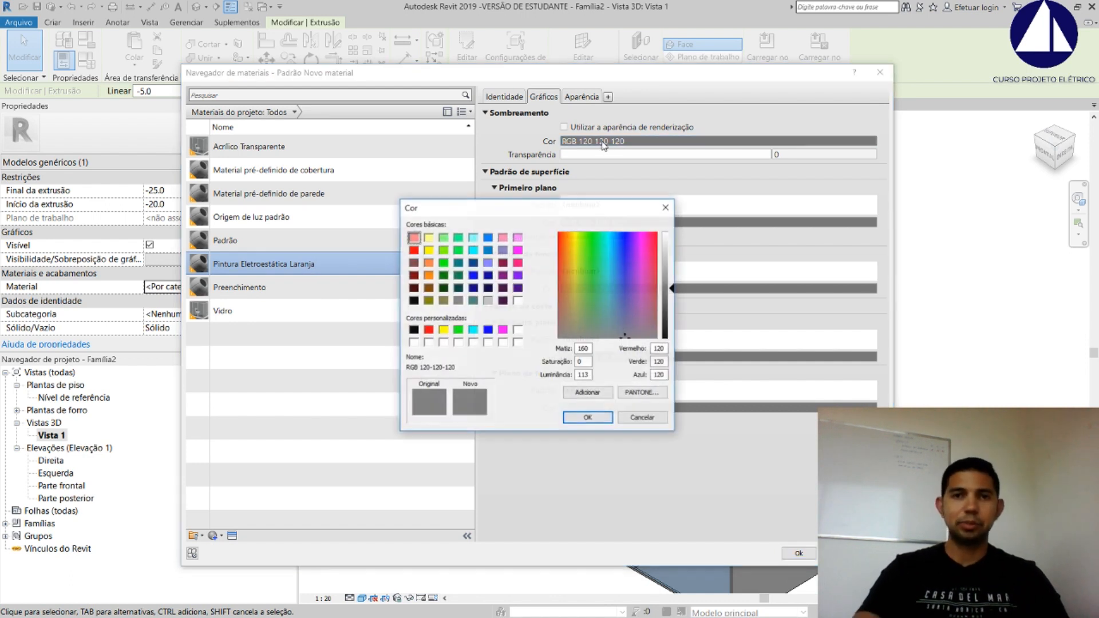
{"action": "left_click", "coordinate": [428, 276]}
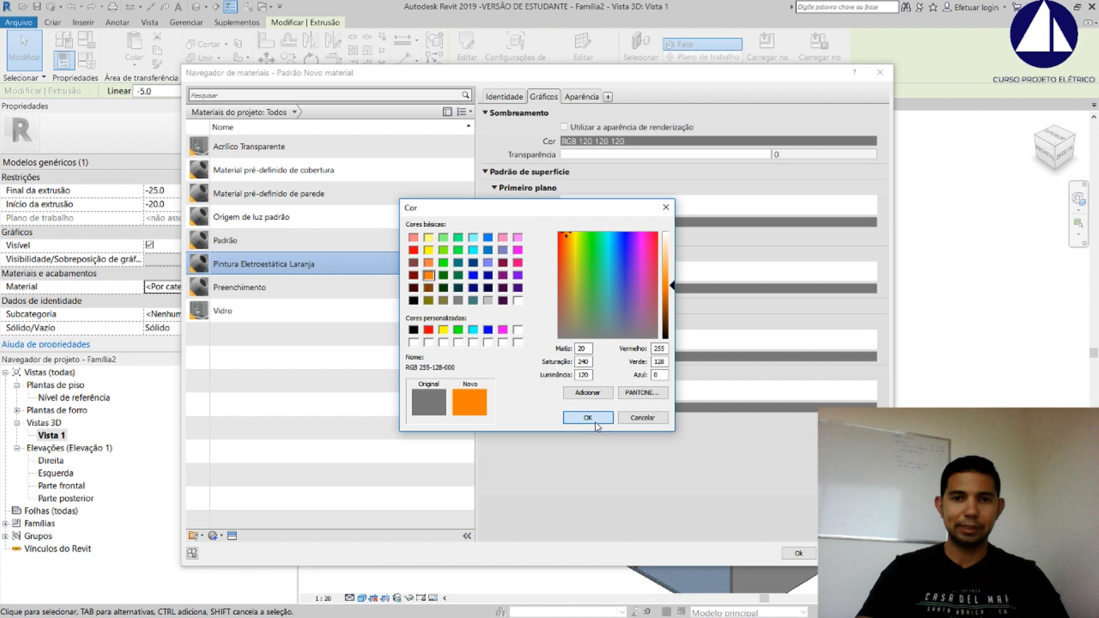
{"action": "left_click", "coordinate": [588, 418]}
{"action": "left_click", "coordinate": [586, 223]}
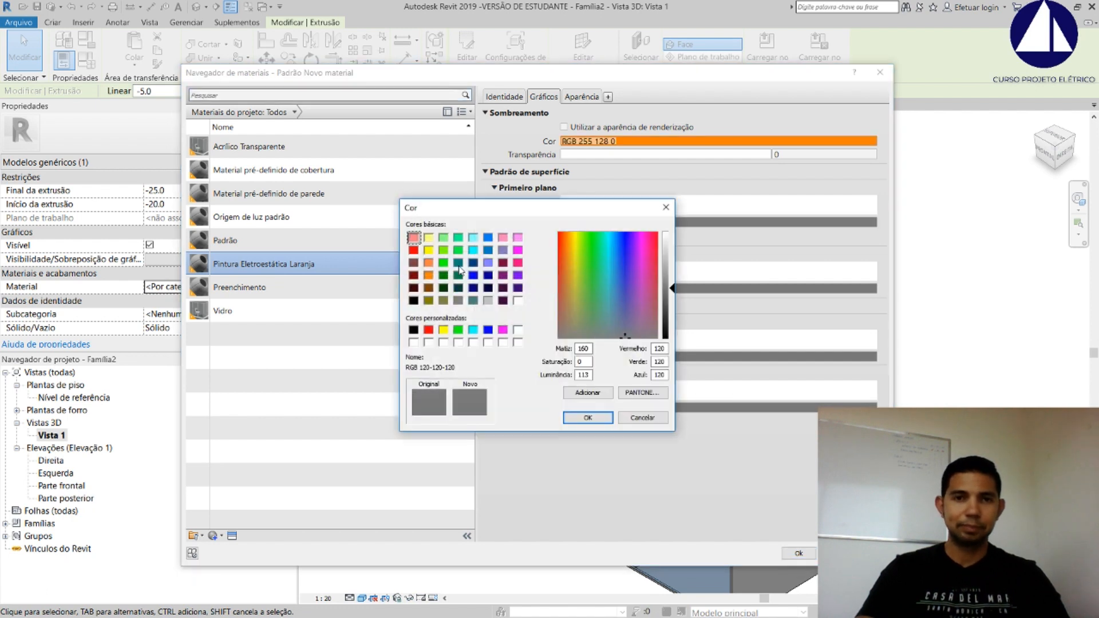
{"action": "left_click", "coordinate": [429, 276]}
{"action": "left_click", "coordinate": [588, 418]}
{"action": "left_click", "coordinate": [587, 288]}
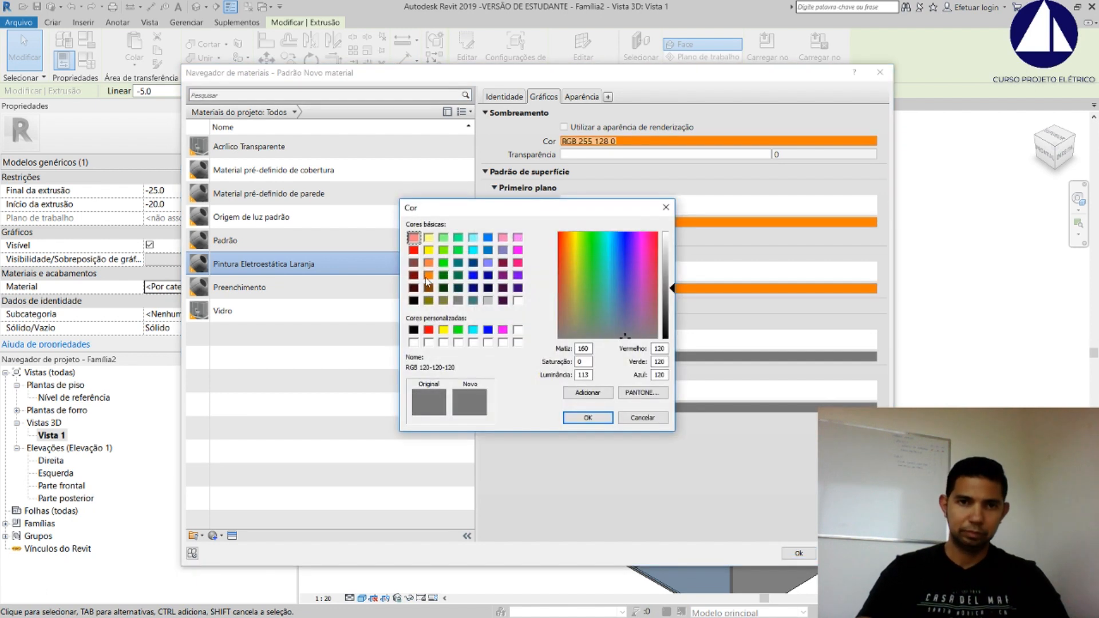
{"action": "left_click", "coordinate": [429, 277]}
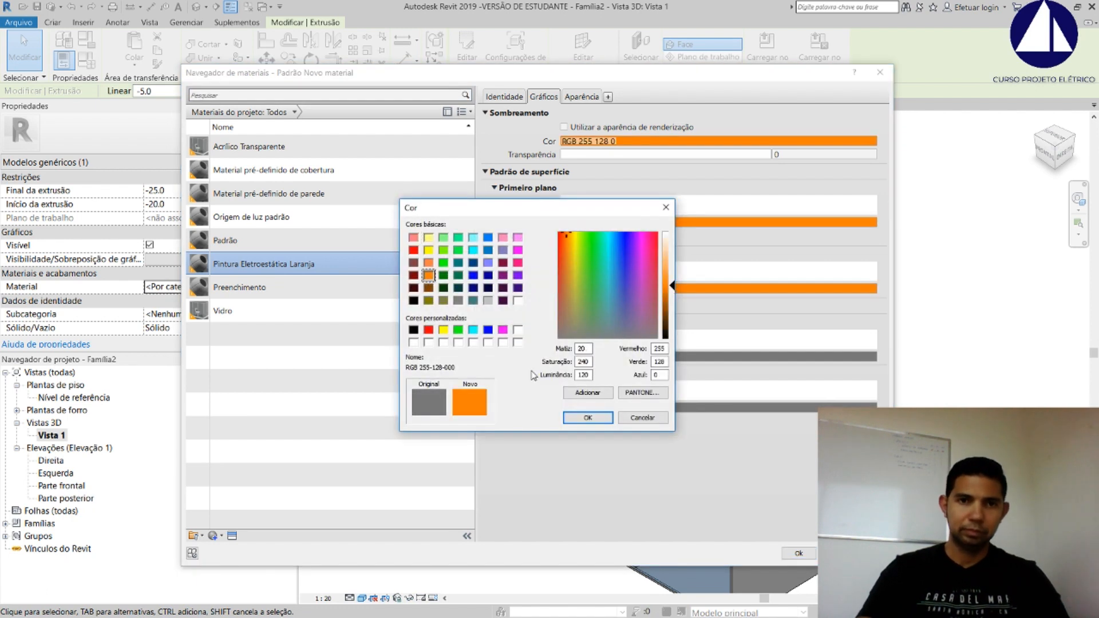
{"action": "left_click", "coordinate": [588, 418]}
{"action": "left_click", "coordinate": [590, 409]}
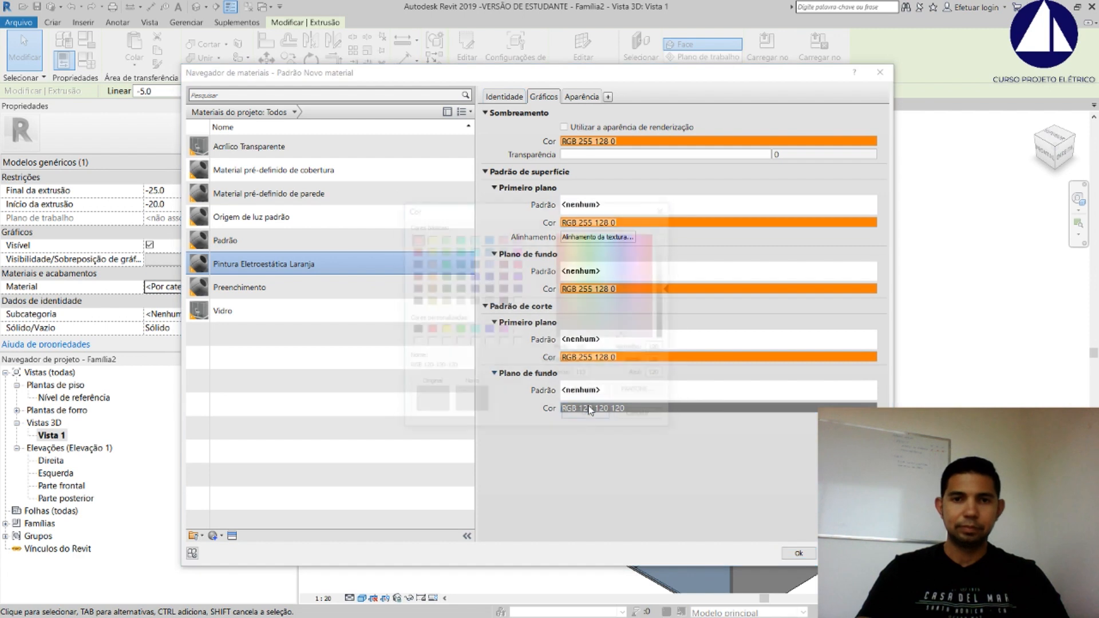
{"action": "left_click", "coordinate": [429, 277]}
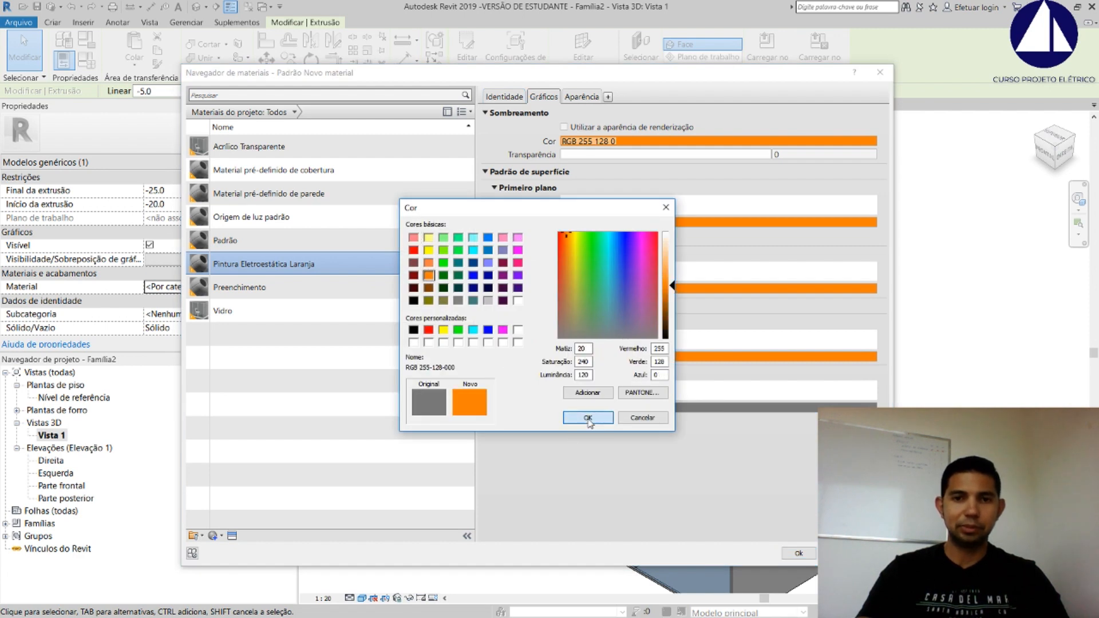
{"action": "left_click", "coordinate": [588, 418]}
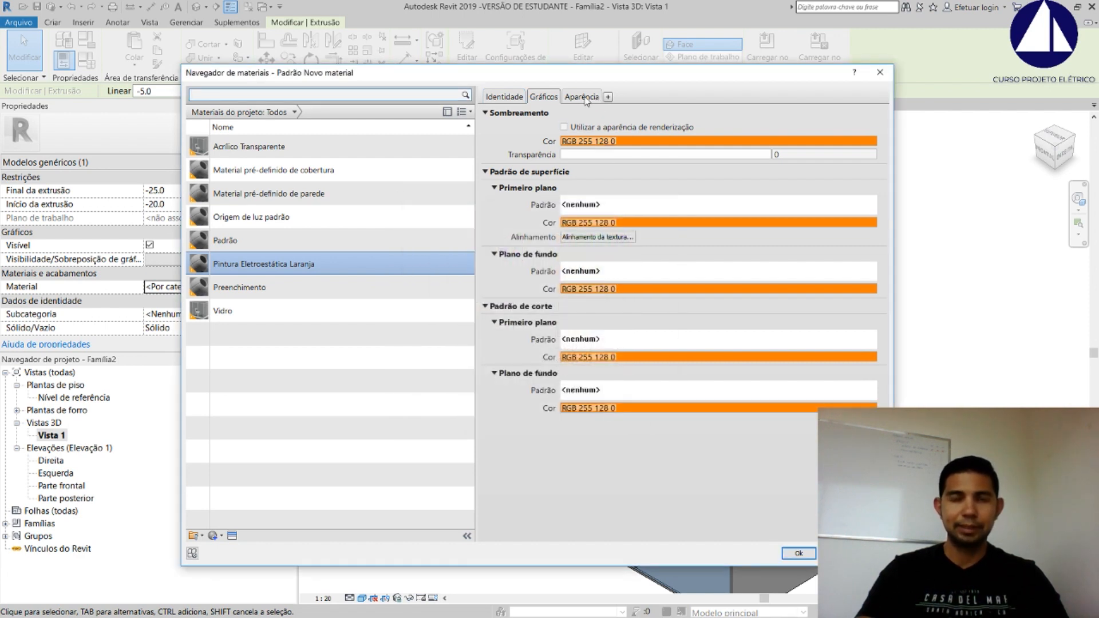
Set the material's generic appearance color to orange RGB 255-128-0 and apply the material to the plate
{"action": "left_click", "coordinate": [585, 99]}
{"action": "left_click", "coordinate": [600, 226]}
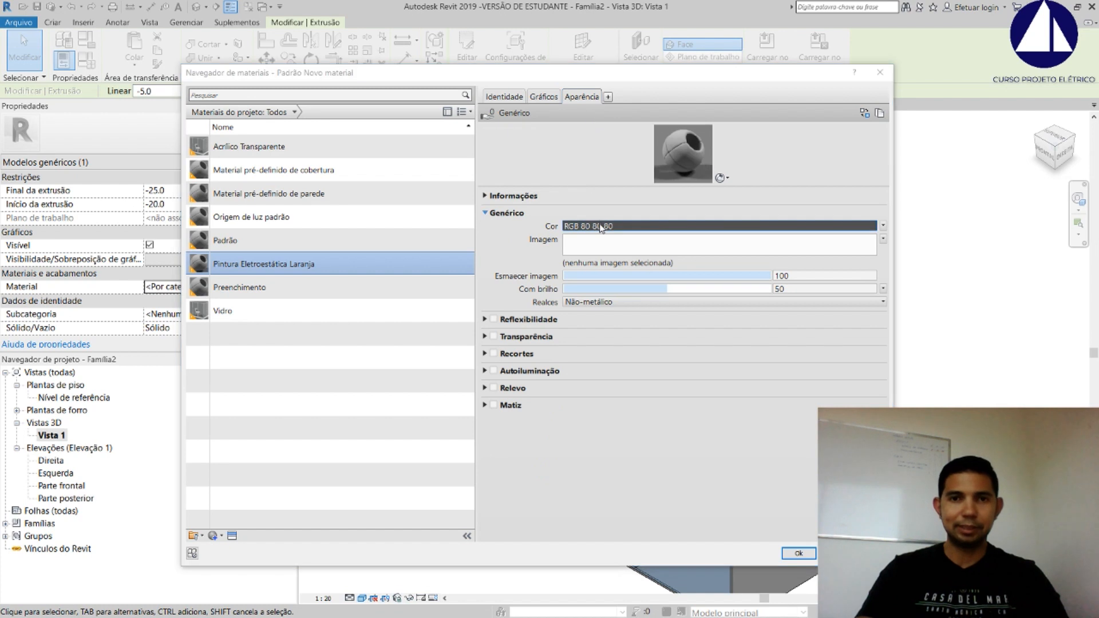
{"action": "left_click", "coordinate": [429, 277]}
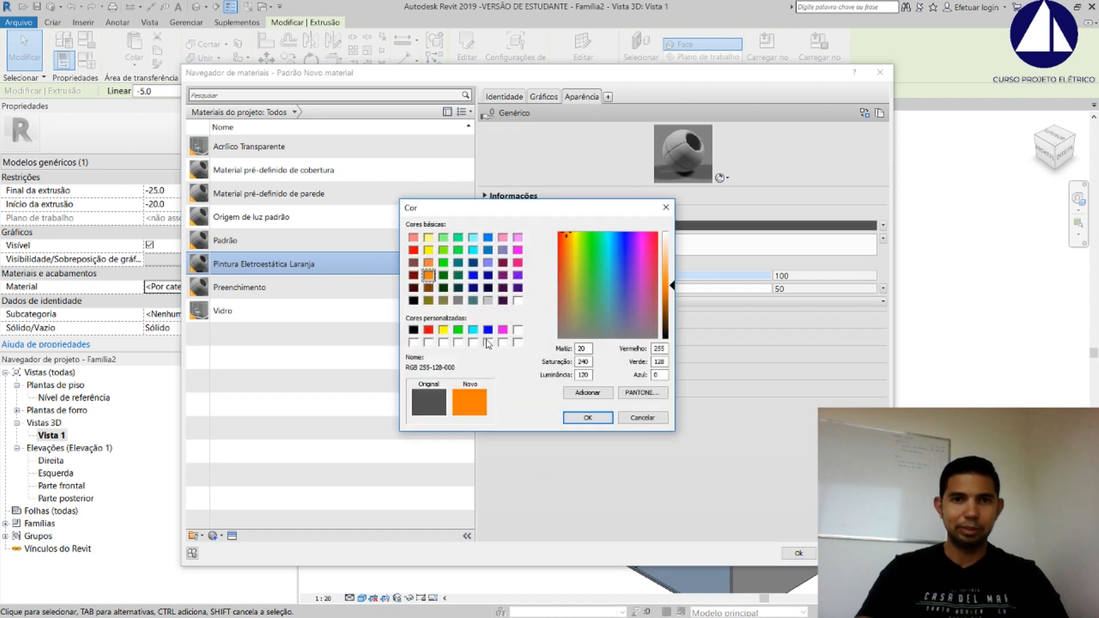
{"action": "left_click", "coordinate": [588, 416]}
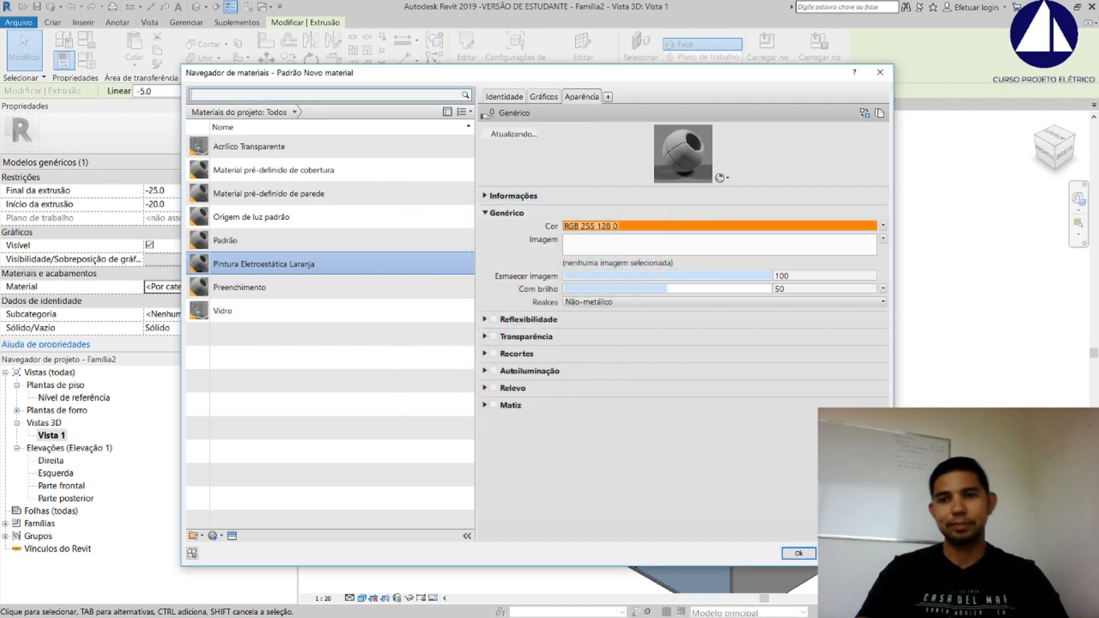
{"action": "left_click", "coordinate": [798, 554]}
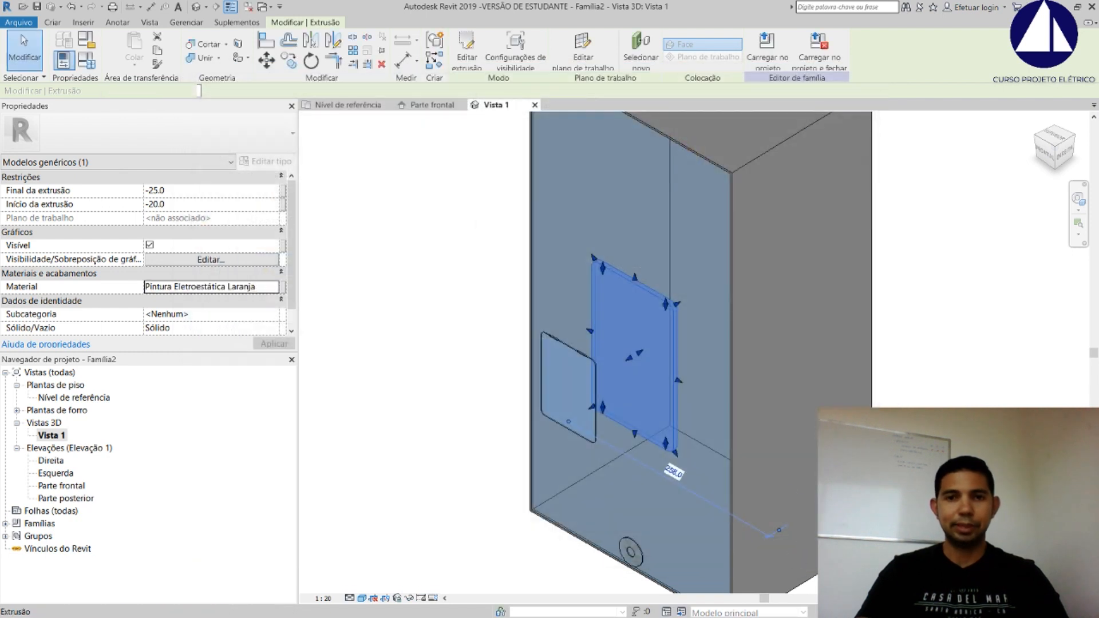
{"action": "key", "text": "Escape"}
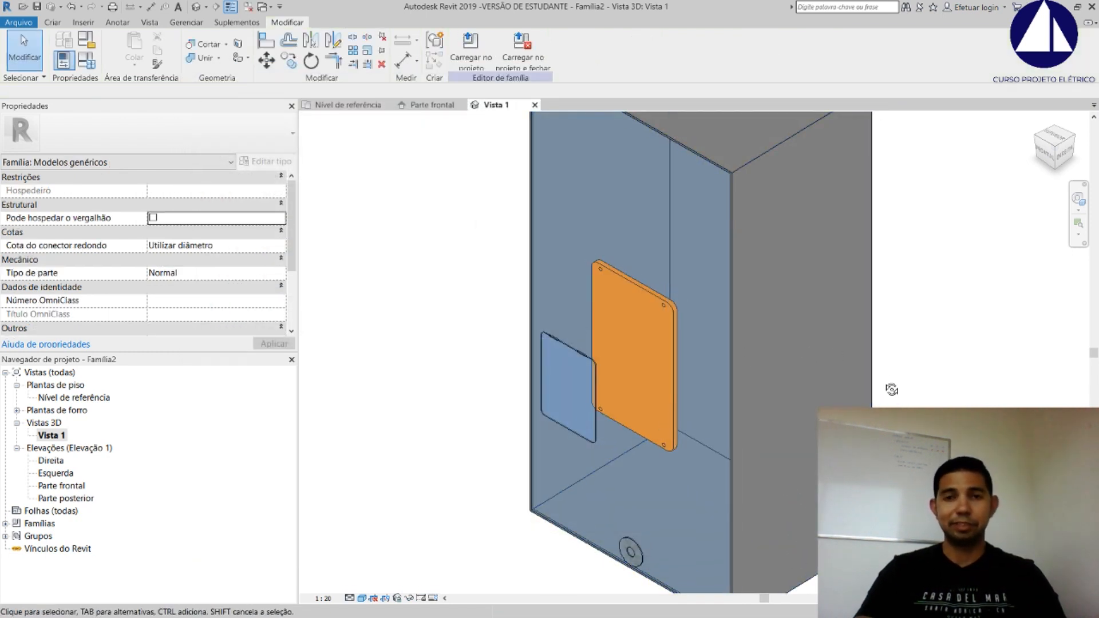
Examine the orange plate, window and bottom ring of the box from several angles, and compare them with the photo Med agrupada.JPG
{"action": "middle_click_drag", "start_coordinate": [891, 387], "coordinate": [962, 288], "text": "shift"}
{"action": "scroll", "coordinate": [962, 287], "scroll_direction": "down", "scroll_amount": 2}
{"action": "middle_click_drag", "start_coordinate": [670, 354], "coordinate": [677, 295]}
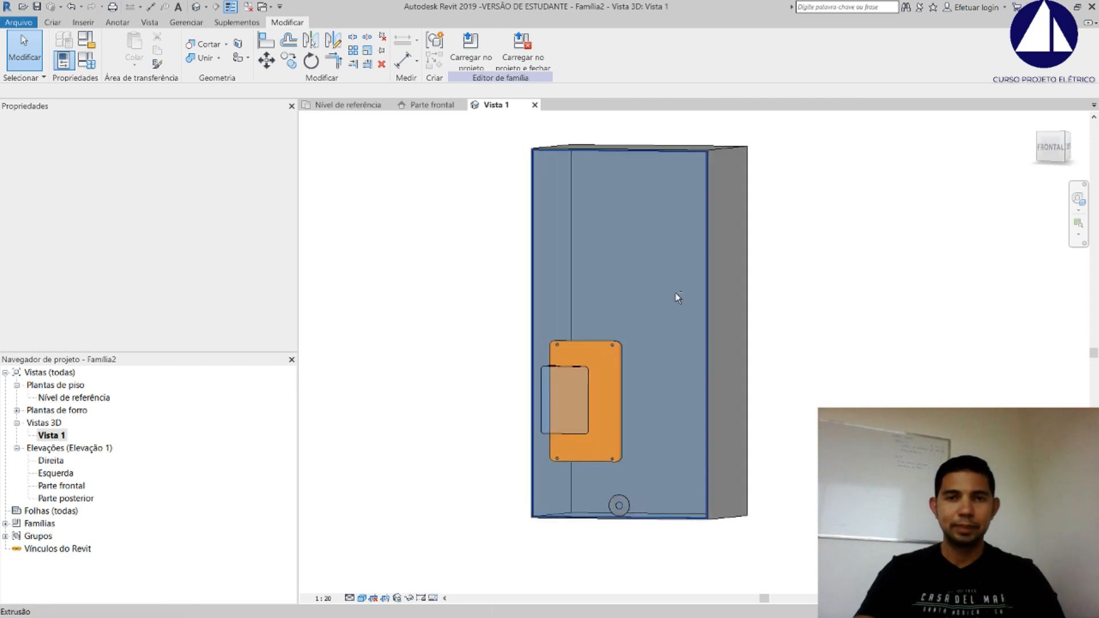
{"action": "middle_click_drag", "start_coordinate": [816, 349], "coordinate": [852, 385], "text": "shift"}
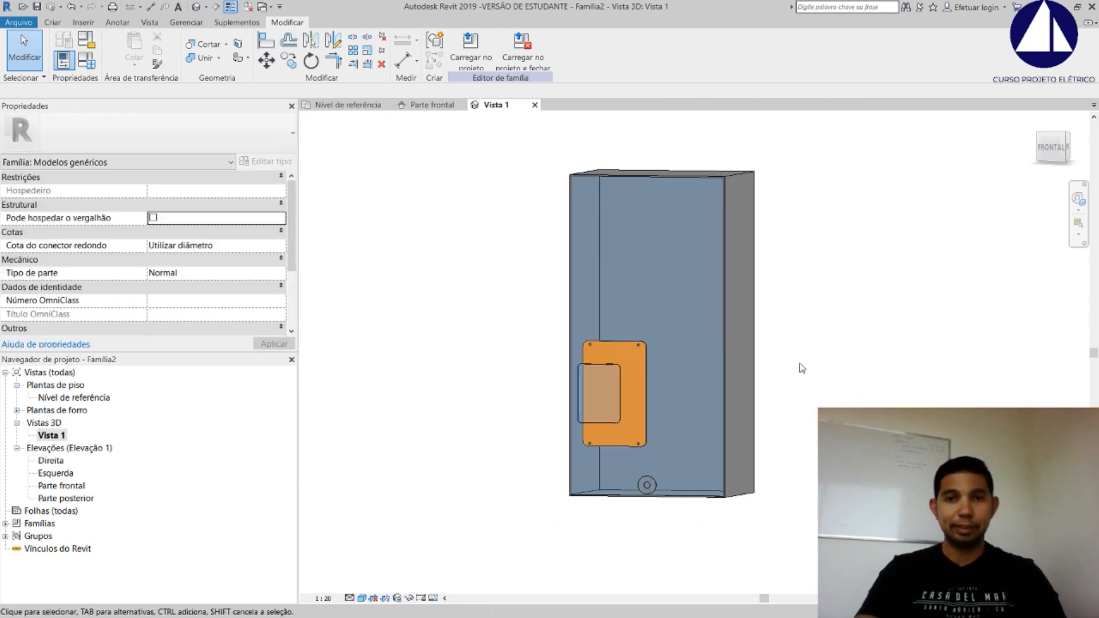
{"action": "key", "text": "alt+Tab"}
{"action": "key", "text": "alt+Tab"}
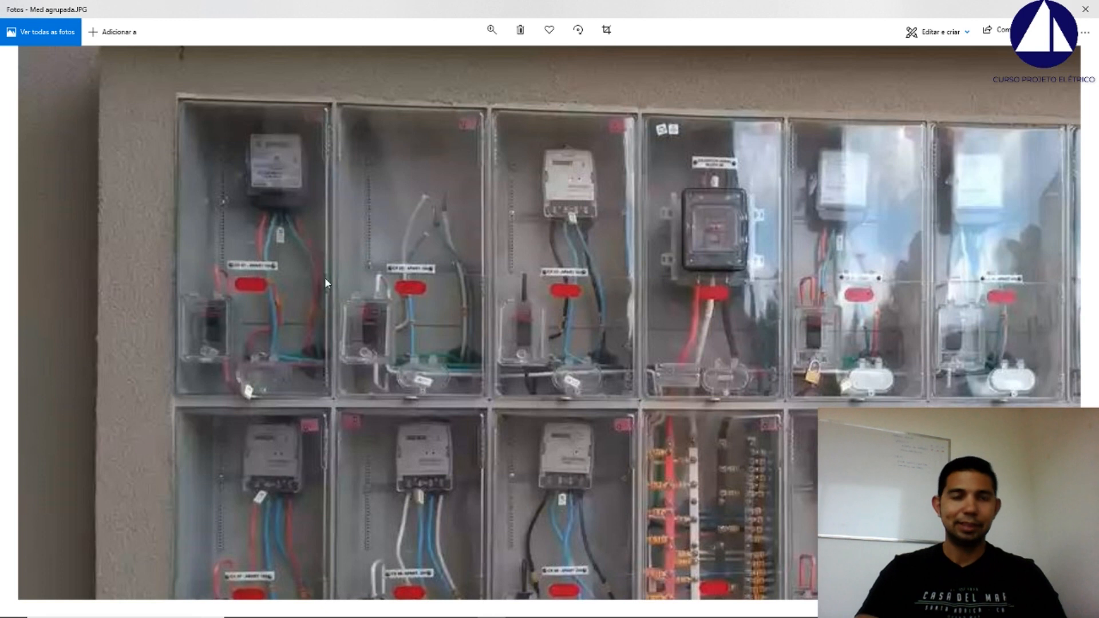
{"action": "key", "text": "alt+Tab"}
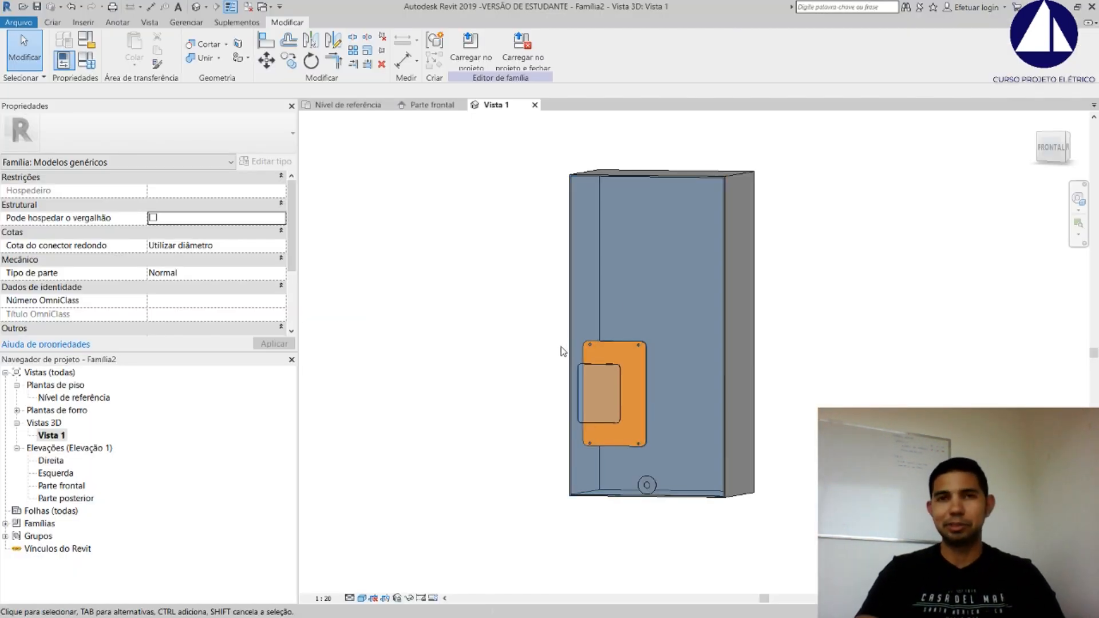
{"action": "middle_click_drag", "start_coordinate": [564, 351], "coordinate": [671, 322], "text": "shift"}
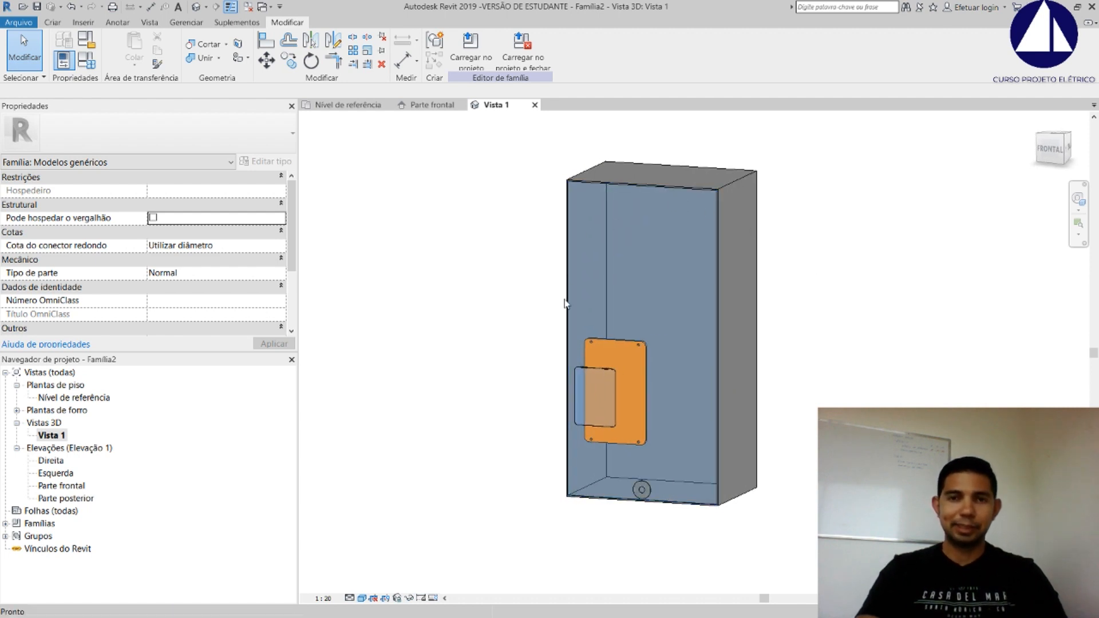
{"action": "scroll", "coordinate": [597, 416], "scroll_direction": "up", "scroll_amount": 2}
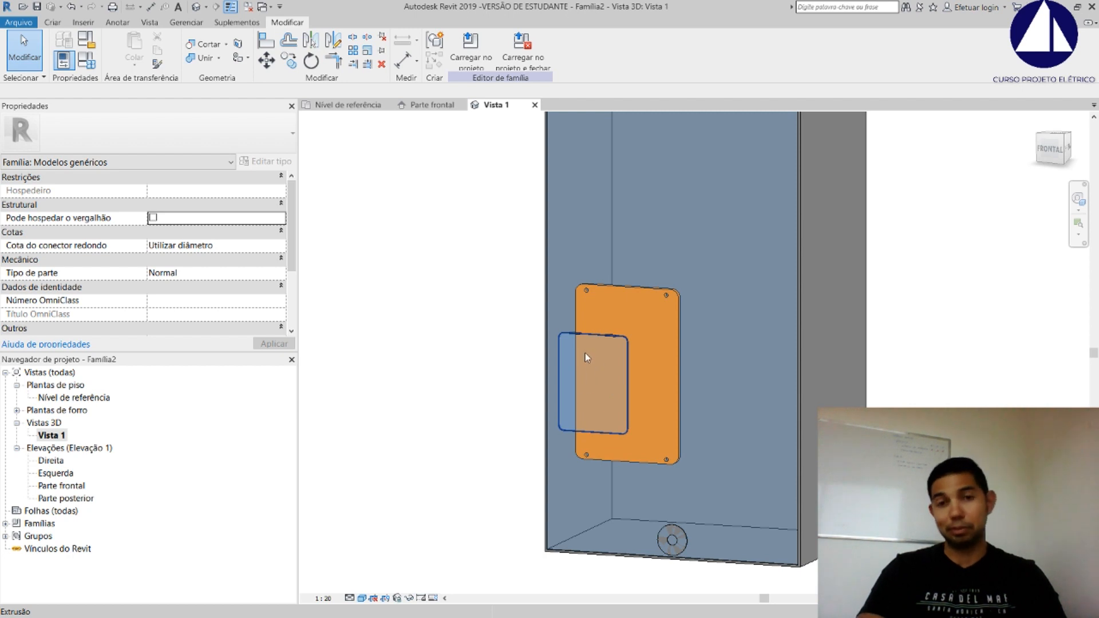
{"action": "scroll", "coordinate": [585, 353], "scroll_direction": "up", "scroll_amount": 1}
{"action": "scroll", "coordinate": [676, 553], "scroll_direction": "up", "scroll_amount": 2}
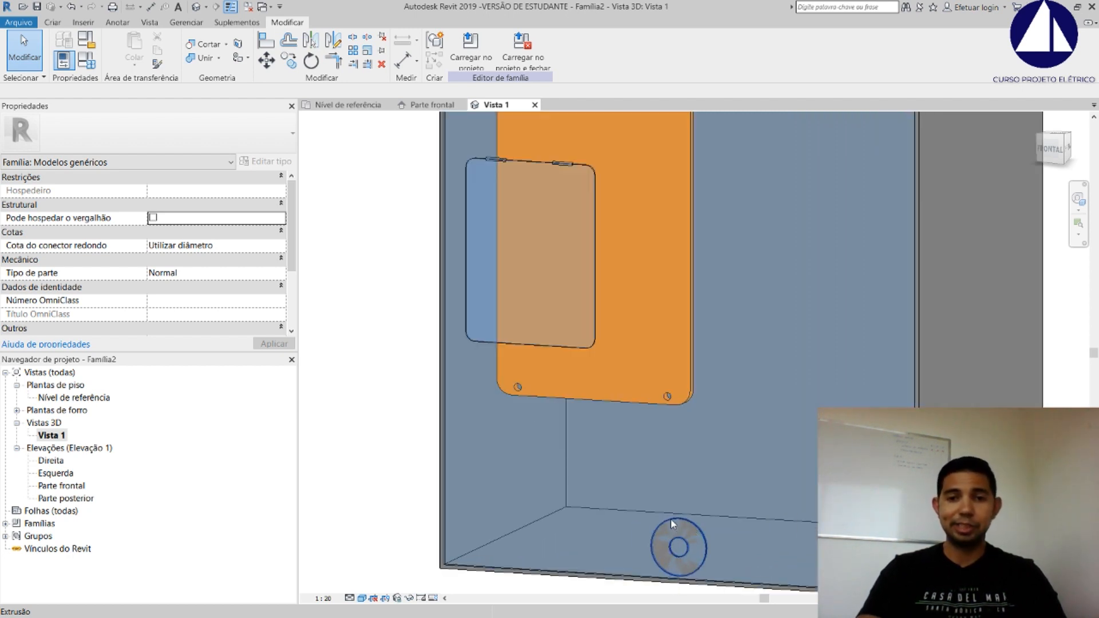
{"action": "scroll", "coordinate": [666, 527], "scroll_direction": "down", "scroll_amount": 3}
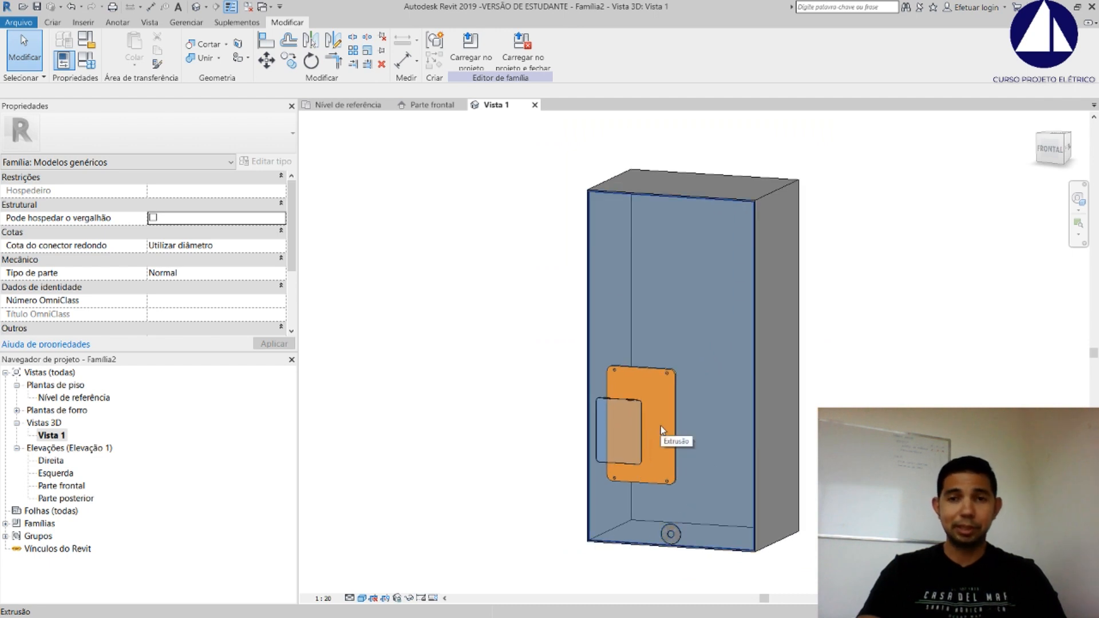
{"action": "middle_click_drag", "start_coordinate": [662, 431], "coordinate": [548, 409]}
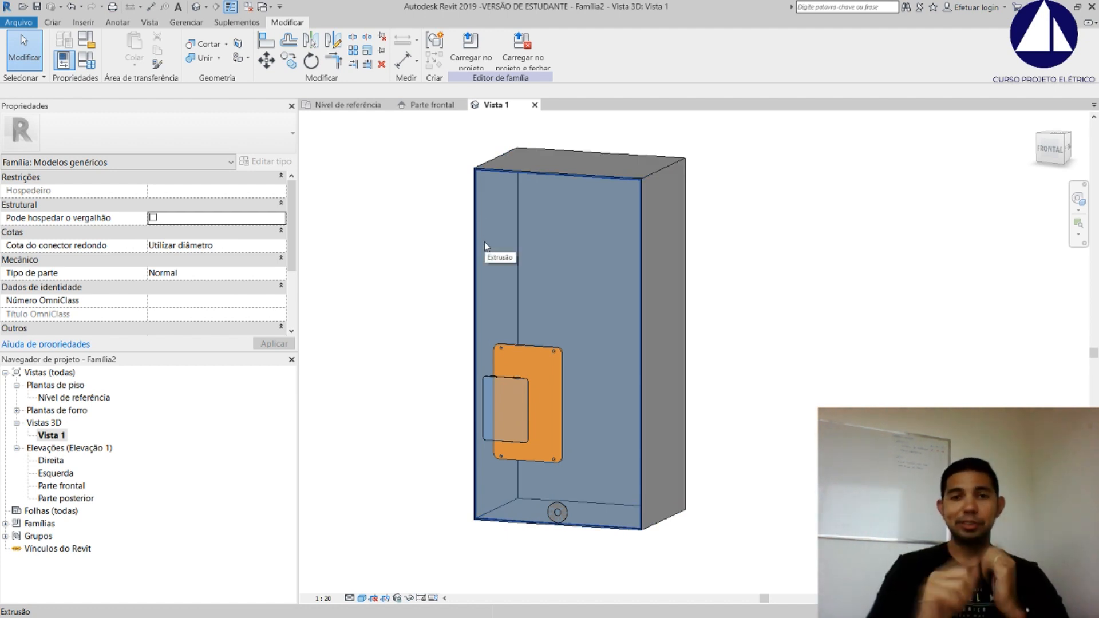
Set the work plane to the outer left side face of the box by picking a plane, and make the work plane visible
{"action": "left_click", "coordinate": [52, 22]}
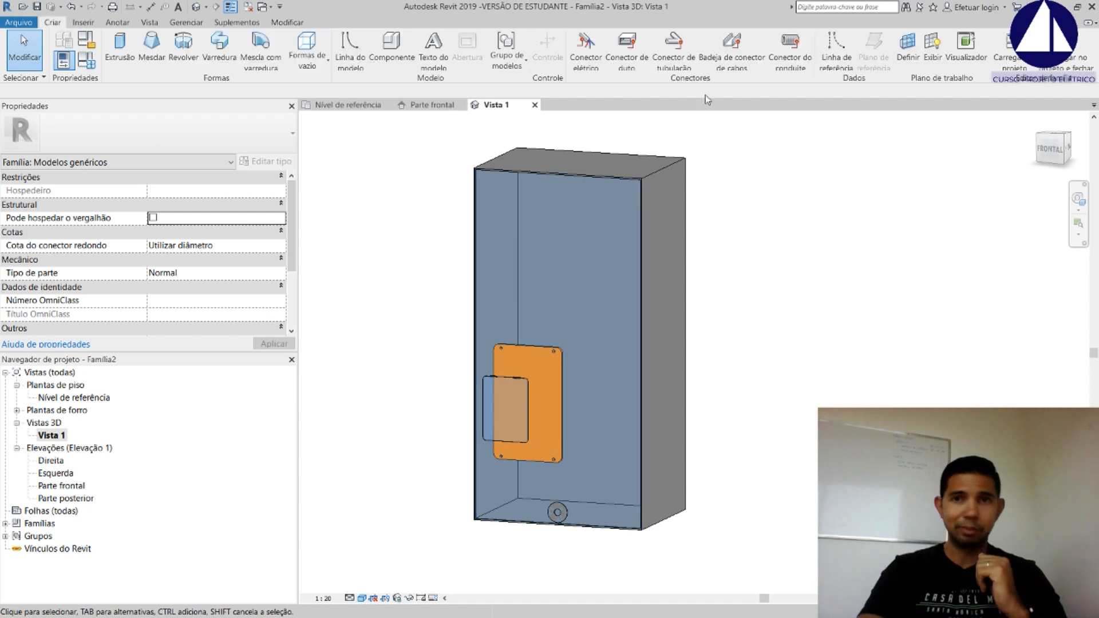
{"action": "left_click", "coordinate": [908, 57]}
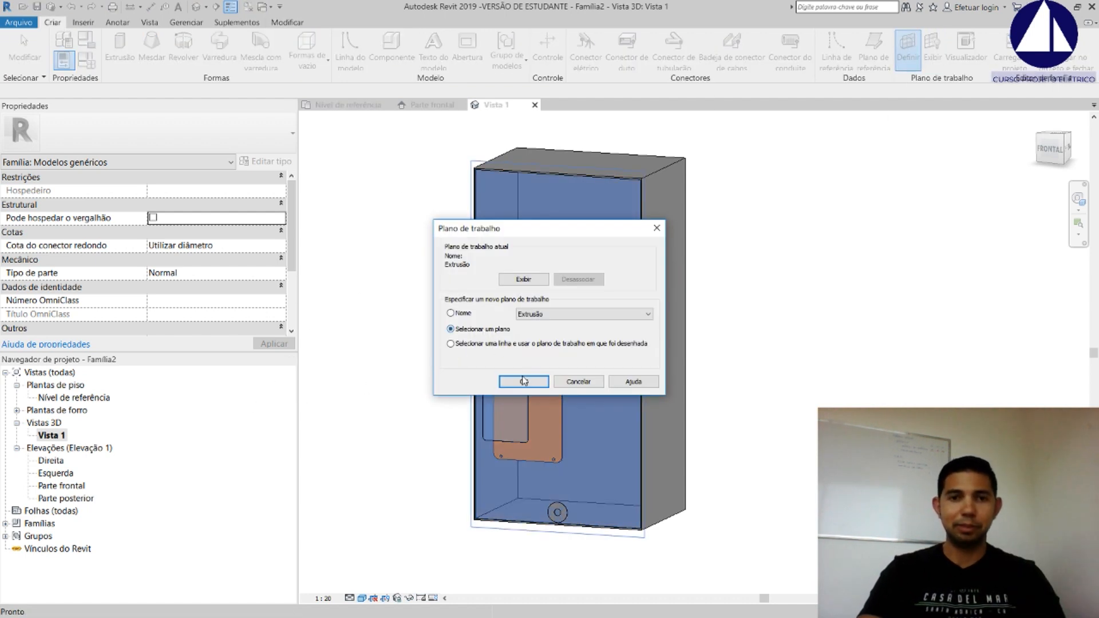
{"action": "left_click", "coordinate": [523, 381]}
{"action": "middle_click_drag", "start_coordinate": [445, 326], "coordinate": [550, 244], "text": "shift"}
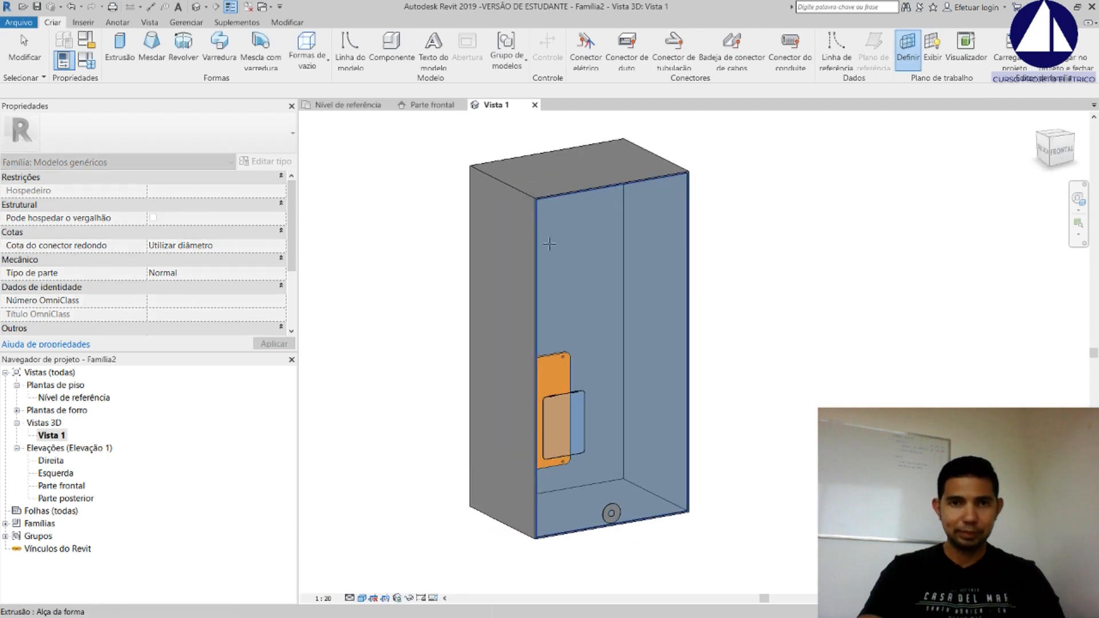
{"action": "left_click", "coordinate": [521, 218]}
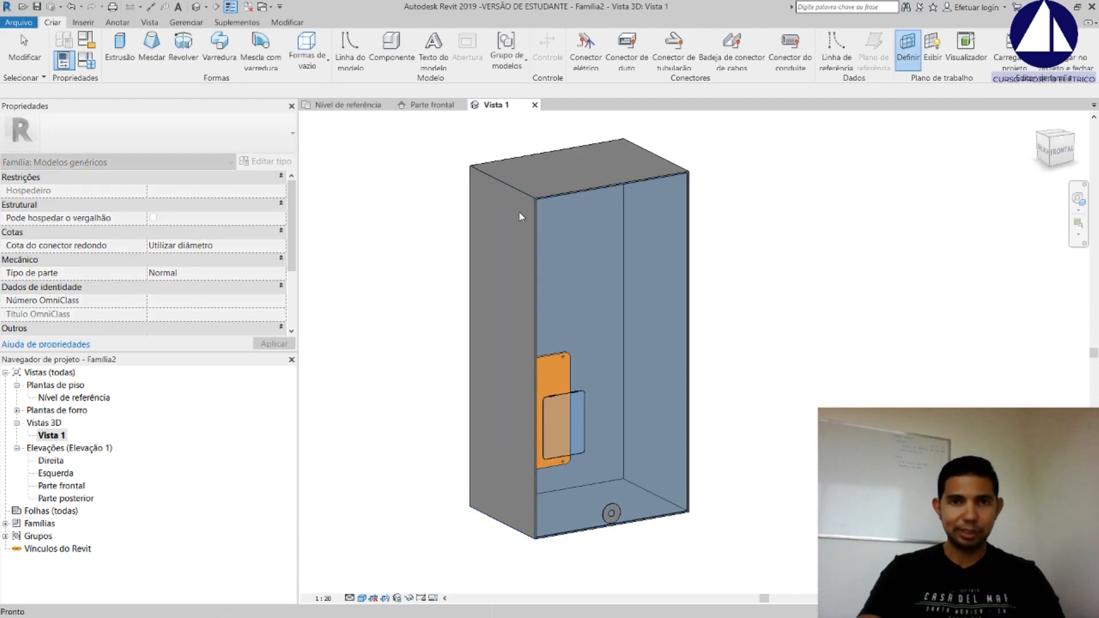
{"action": "left_click", "coordinate": [933, 59]}
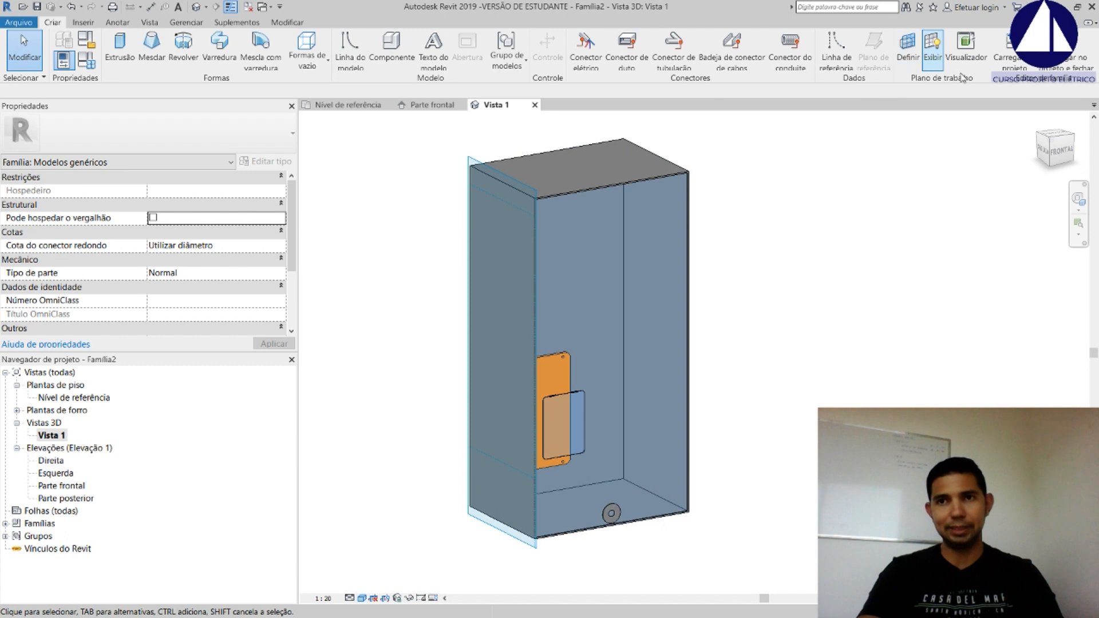
Show the box from the left (Esquerda) in the Estrutura de arame visual style
{"action": "left_click", "coordinate": [1044, 148]}
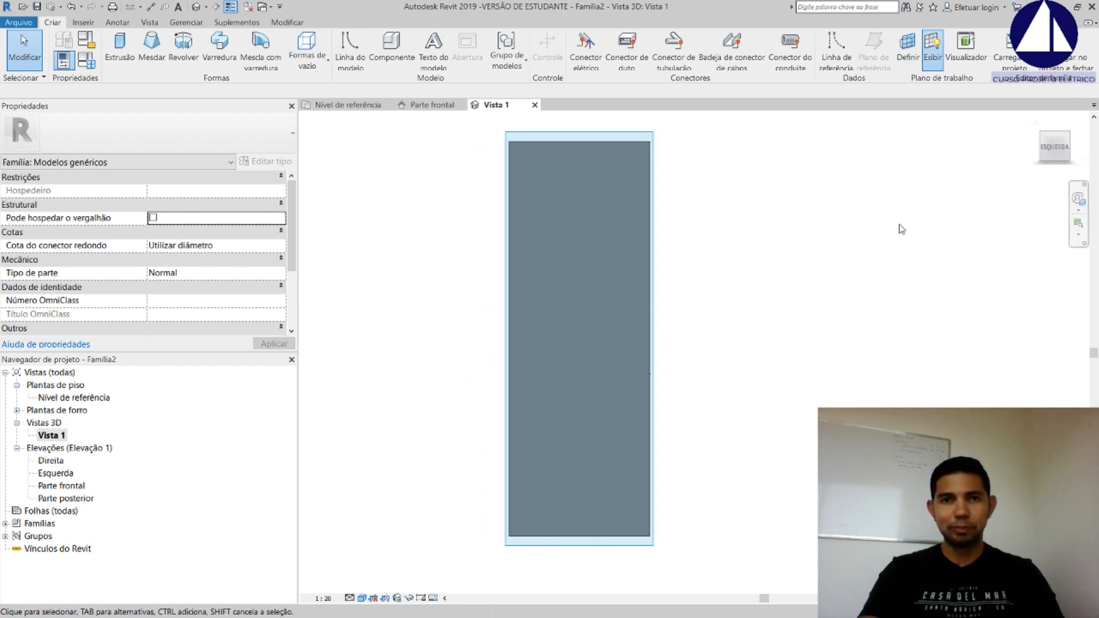
{"action": "left_click", "coordinate": [362, 599]}
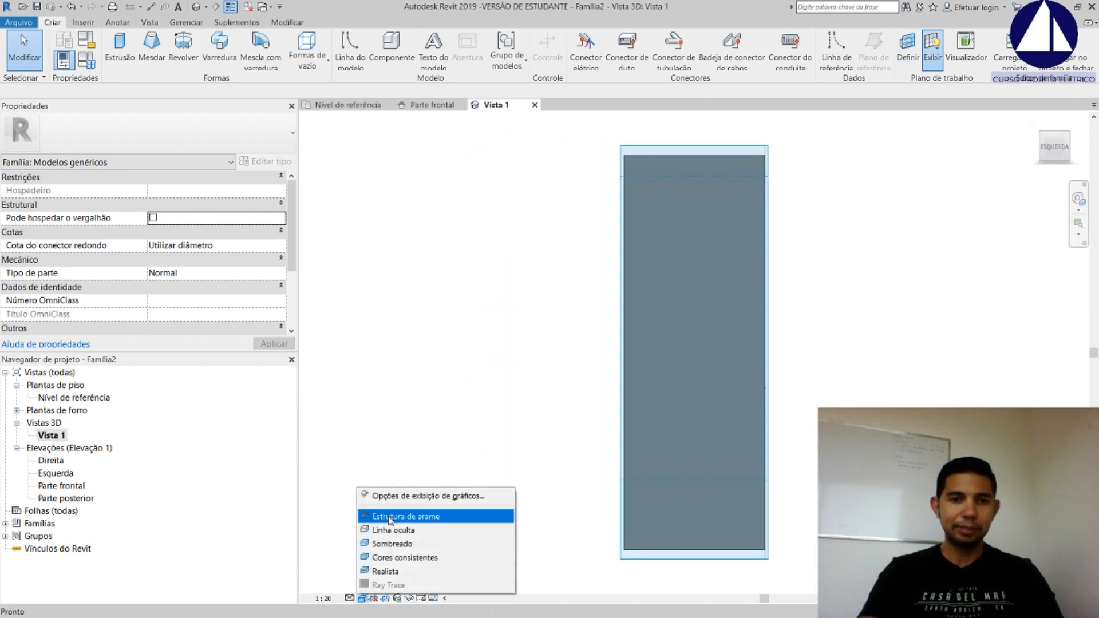
{"action": "left_click", "coordinate": [393, 517]}
{"action": "scroll", "coordinate": [730, 464], "scroll_direction": "up", "scroll_amount": 5}
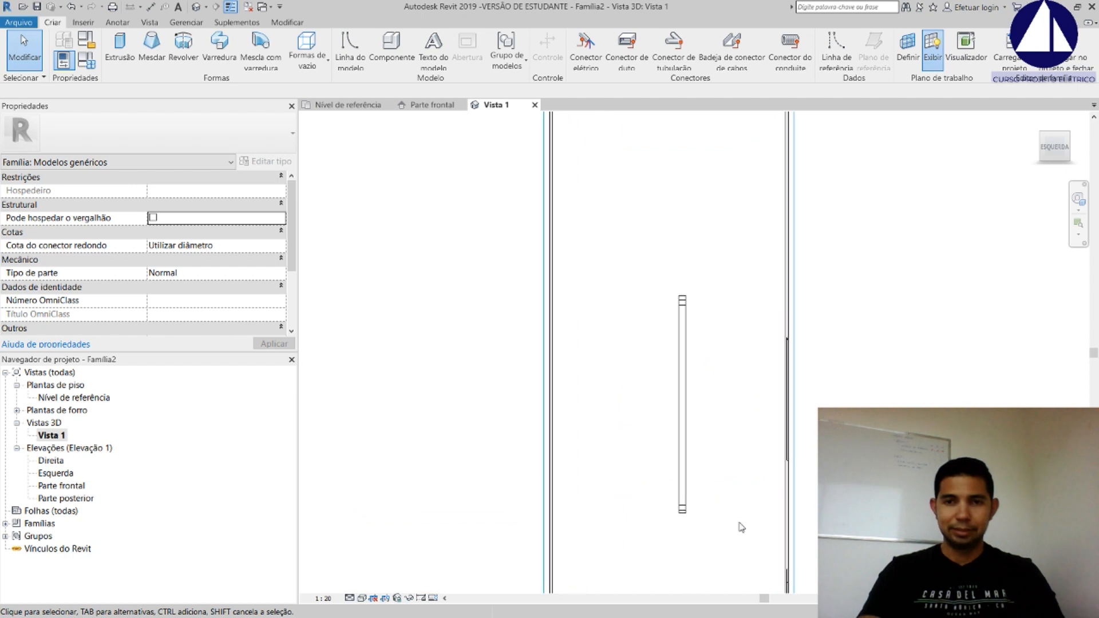
{"action": "scroll", "coordinate": [646, 425], "scroll_direction": "down", "scroll_amount": 3}
{"action": "middle_click_drag", "start_coordinate": [639, 410], "coordinate": [567, 410]}
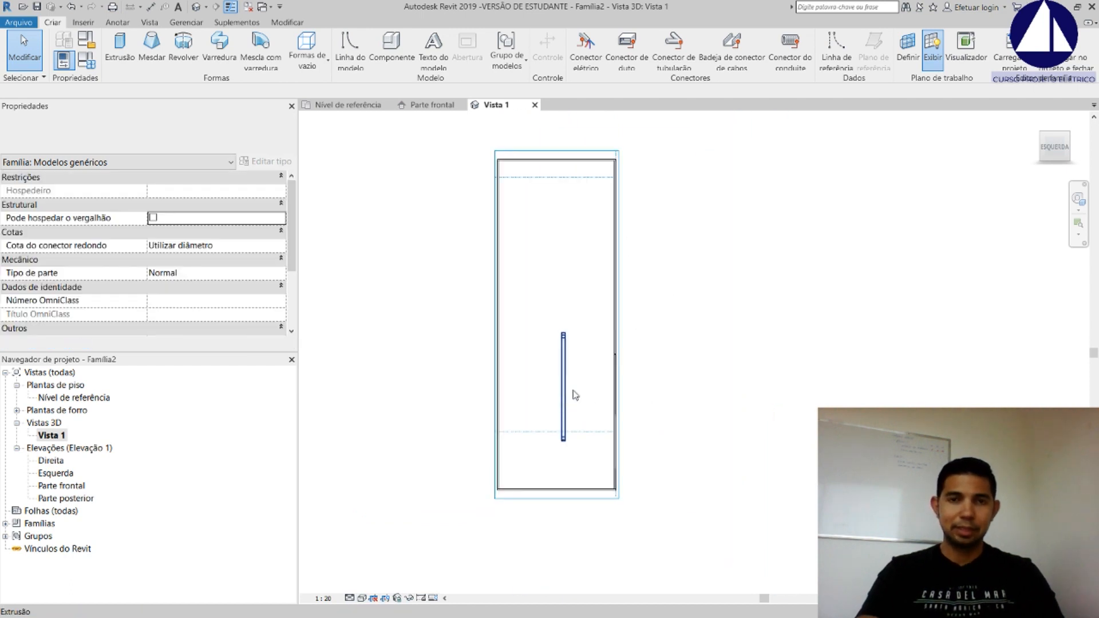
Start a new extrusion and sketch a vertical line 32 mm long about 23 mm in front of the plate
{"action": "scroll", "coordinate": [578, 372], "scroll_direction": "up", "scroll_amount": 2}
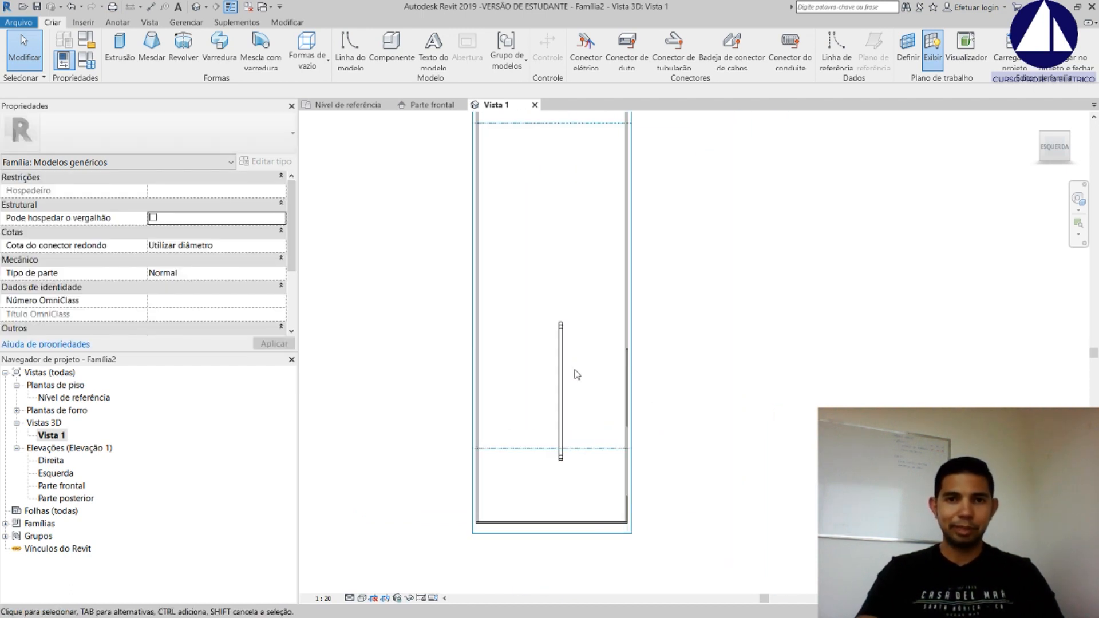
{"action": "scroll", "coordinate": [579, 387], "scroll_direction": "up", "scroll_amount": 1}
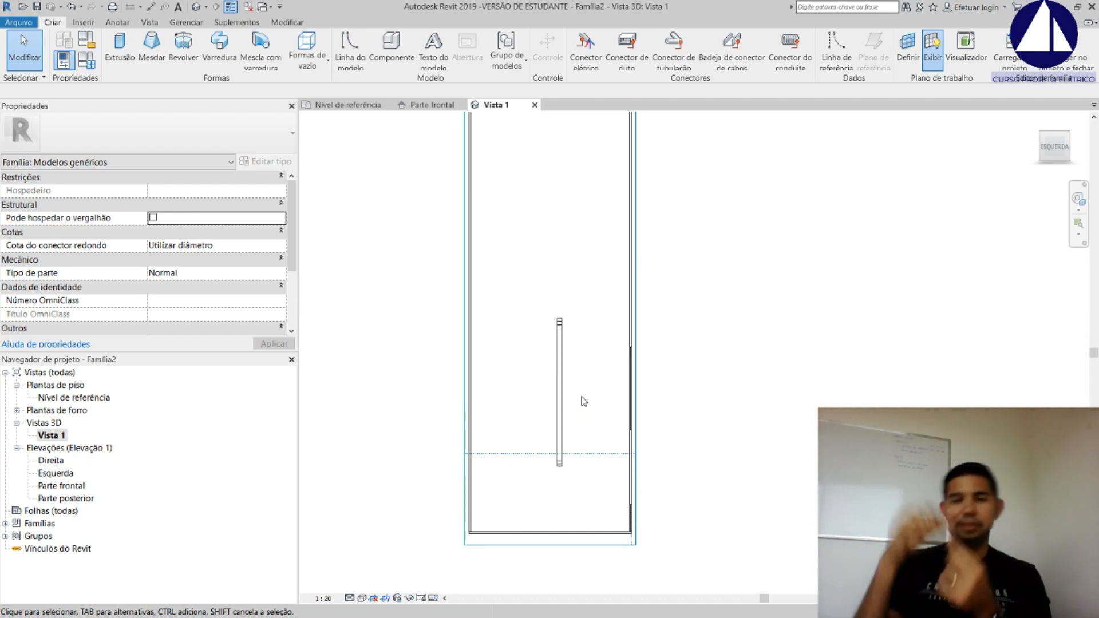
{"action": "scroll", "coordinate": [578, 401], "scroll_direction": "up", "scroll_amount": 4}
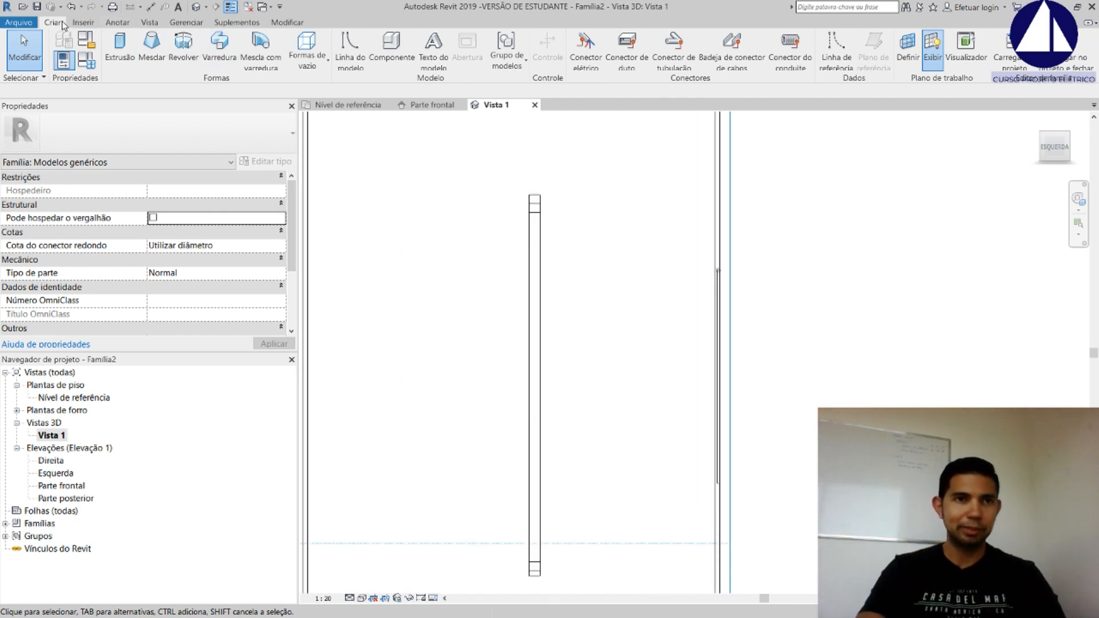
{"action": "left_click", "coordinate": [120, 47]}
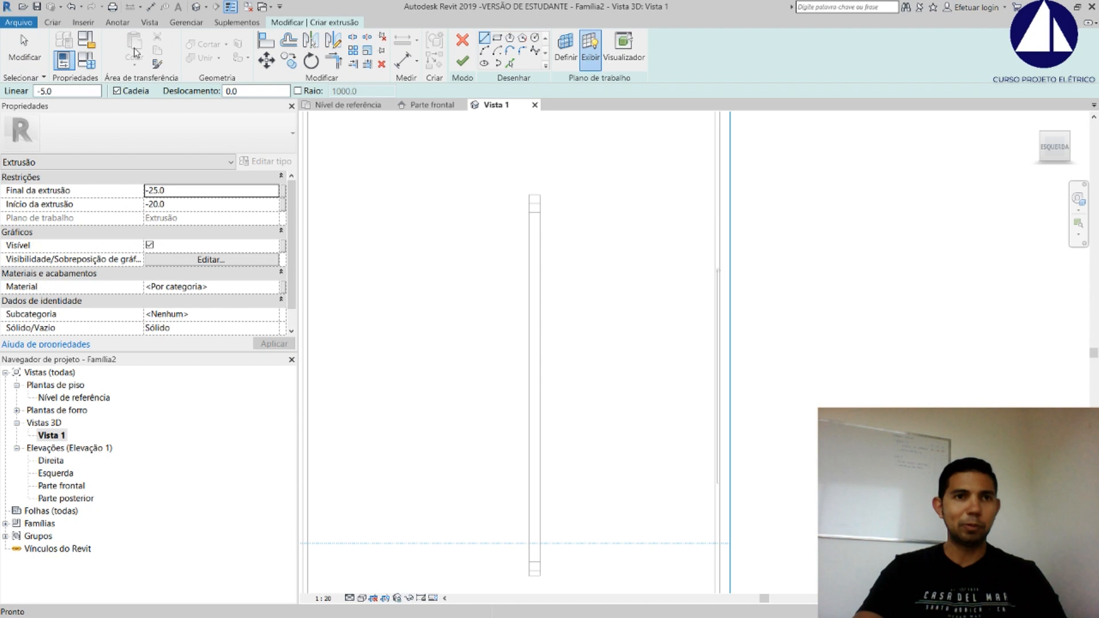
{"action": "left_click", "coordinate": [592, 333]}
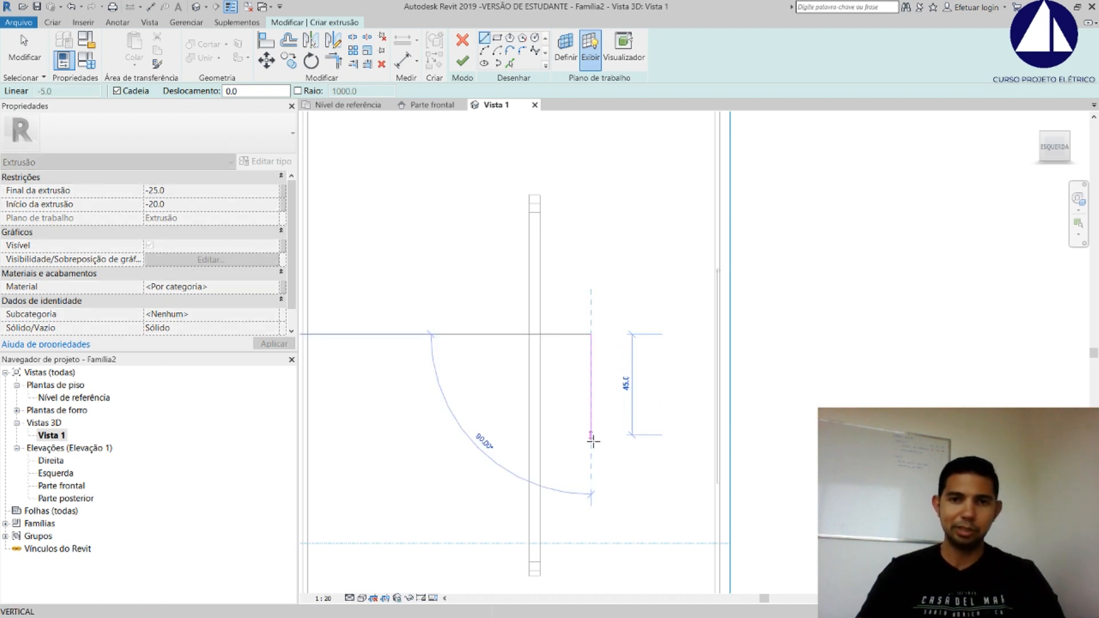
{"action": "type", "text": "32"}
{"action": "key", "text": "Return"}
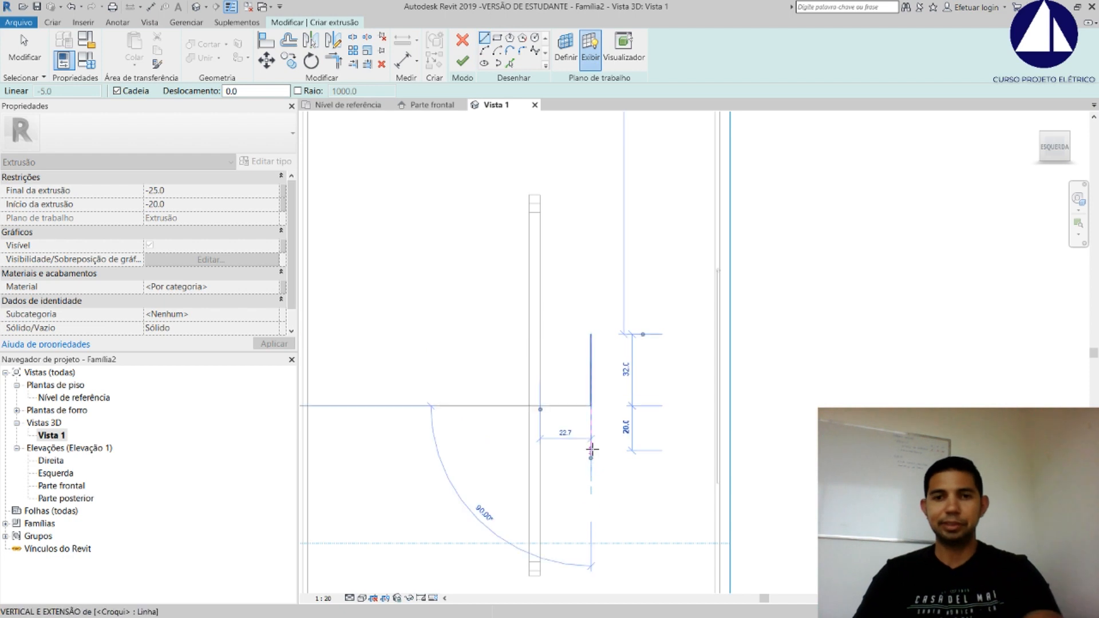
{"action": "key", "text": "Escape"}
{"action": "key", "text": "Escape"}
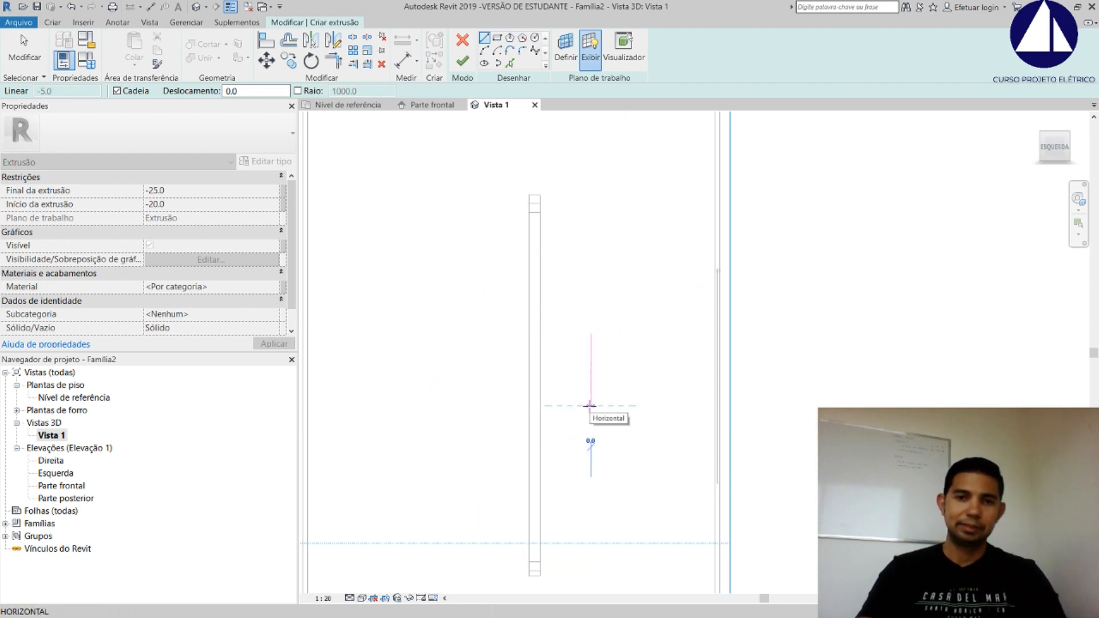
{"action": "key", "text": "Escape"}
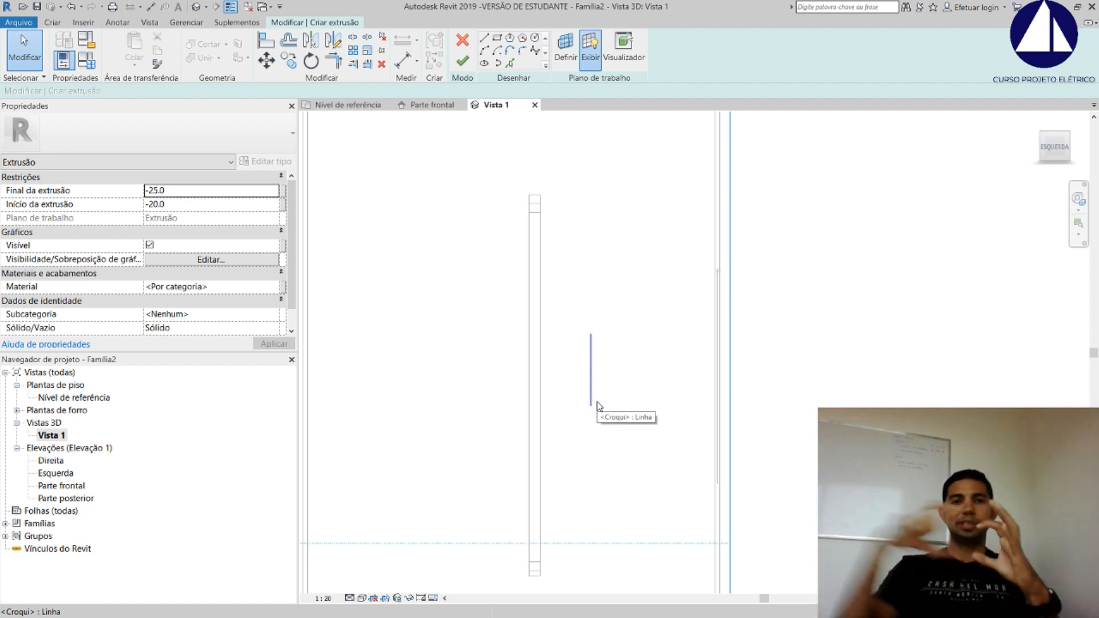
Sketch a 45° line from each end of the 32 mm line toward the plate, joined by a vertical line about 22 mm long
{"action": "scroll", "coordinate": [596, 376], "scroll_direction": "up", "scroll_amount": 2}
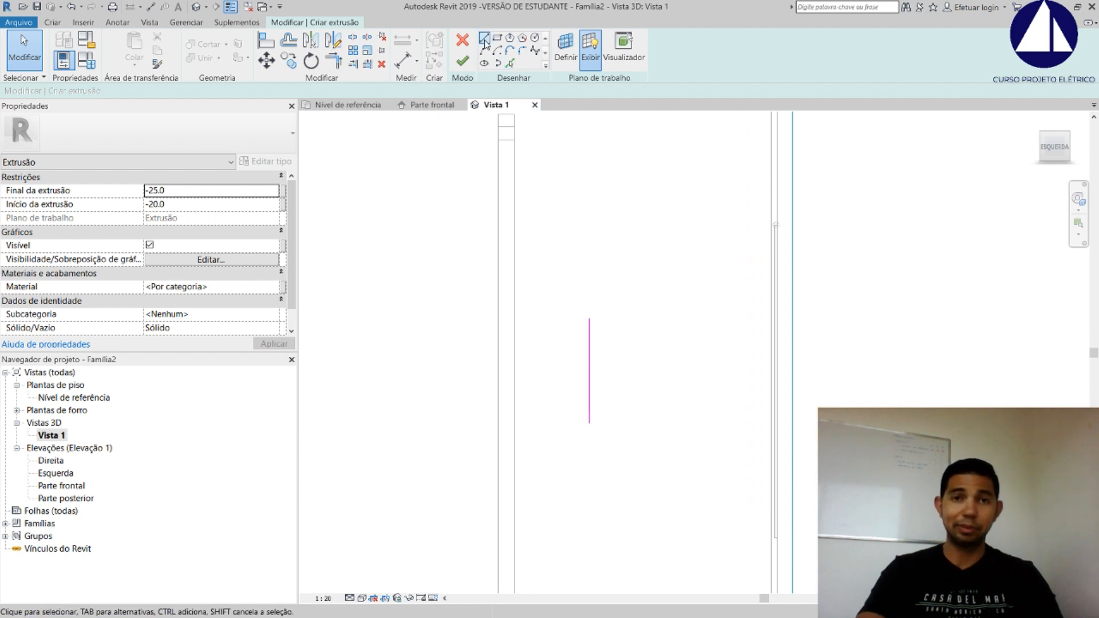
{"action": "left_click", "coordinate": [484, 38]}
{"action": "scroll", "coordinate": [586, 381], "scroll_direction": "up", "scroll_amount": 2}
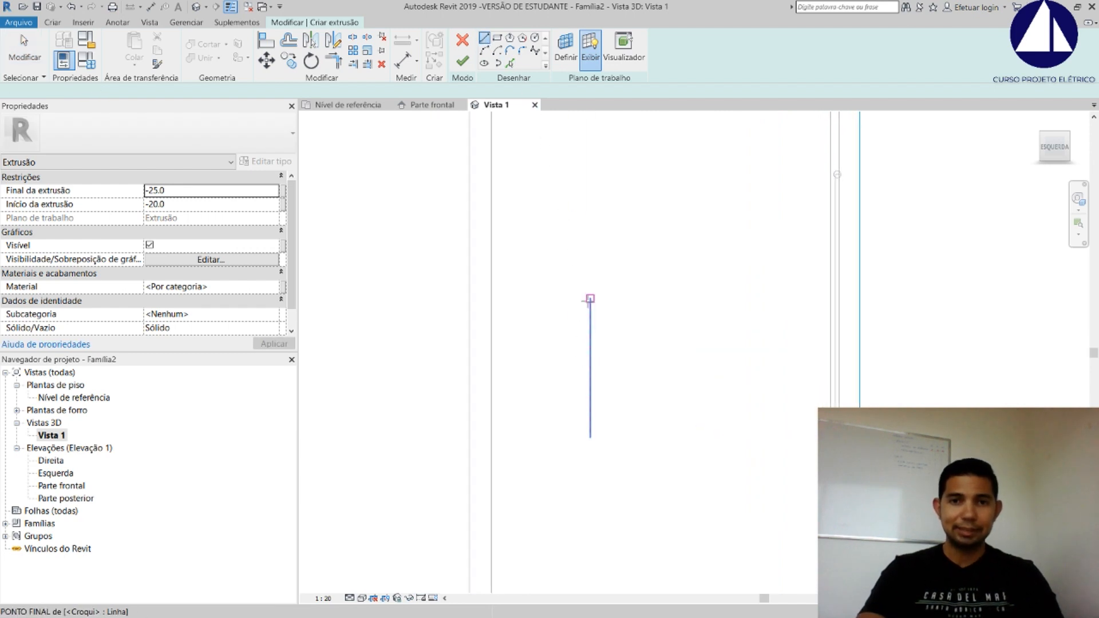
{"action": "left_click", "coordinate": [591, 298]}
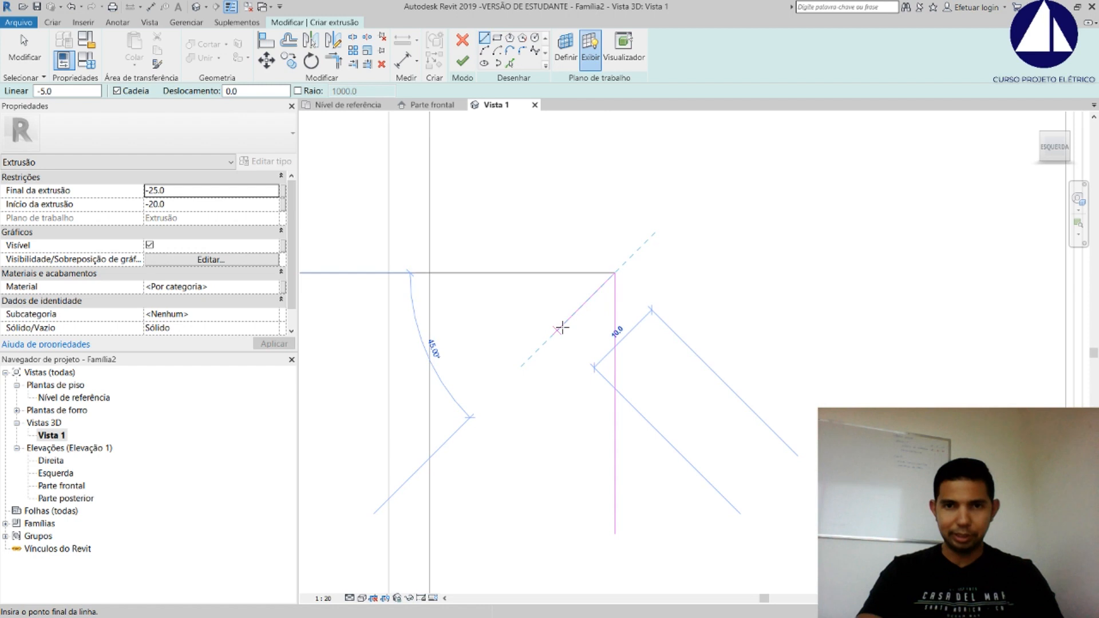
{"action": "middle_click_drag", "start_coordinate": [562, 326], "coordinate": [515, 224]}
{"action": "scroll", "coordinate": [526, 209], "scroll_direction": "up", "scroll_amount": 1}
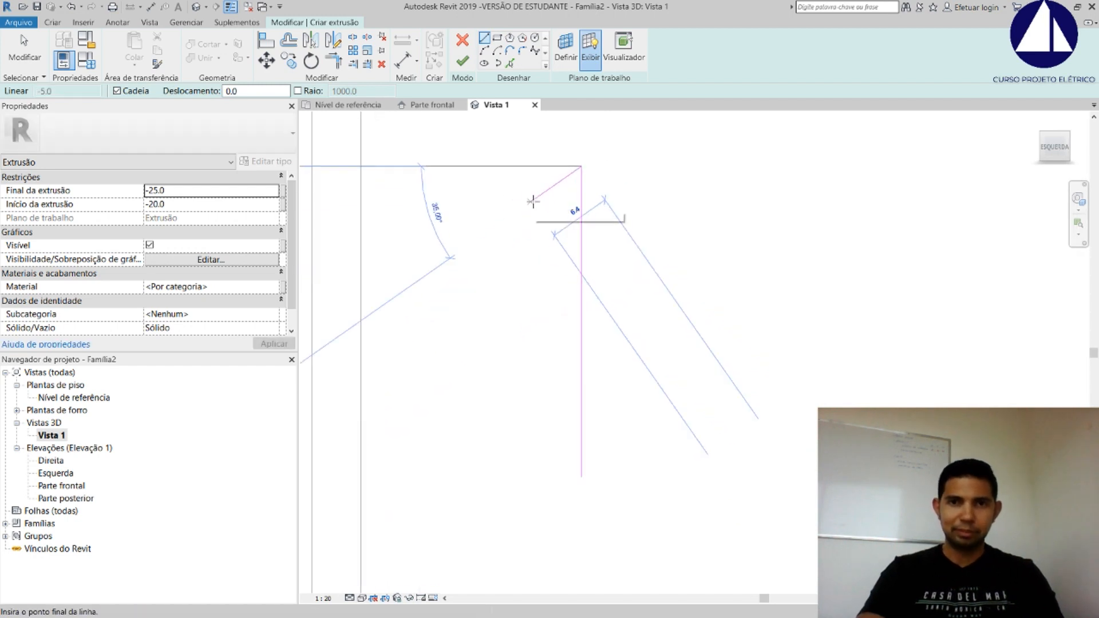
{"action": "left_click", "coordinate": [535, 213]}
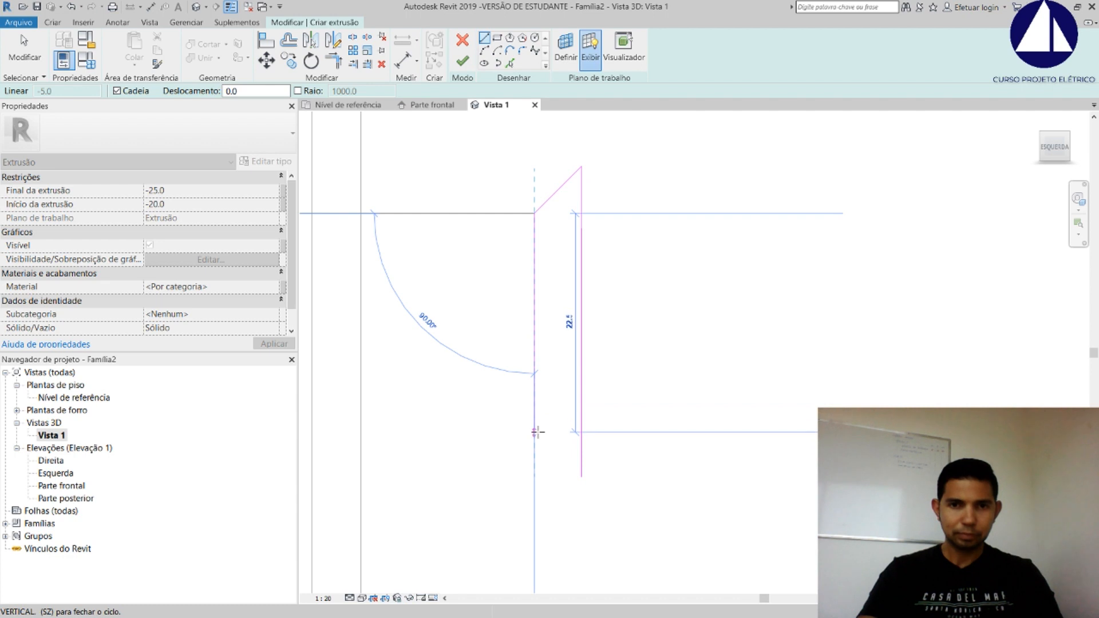
{"action": "left_click", "coordinate": [535, 431]}
{"action": "left_click", "coordinate": [582, 475]}
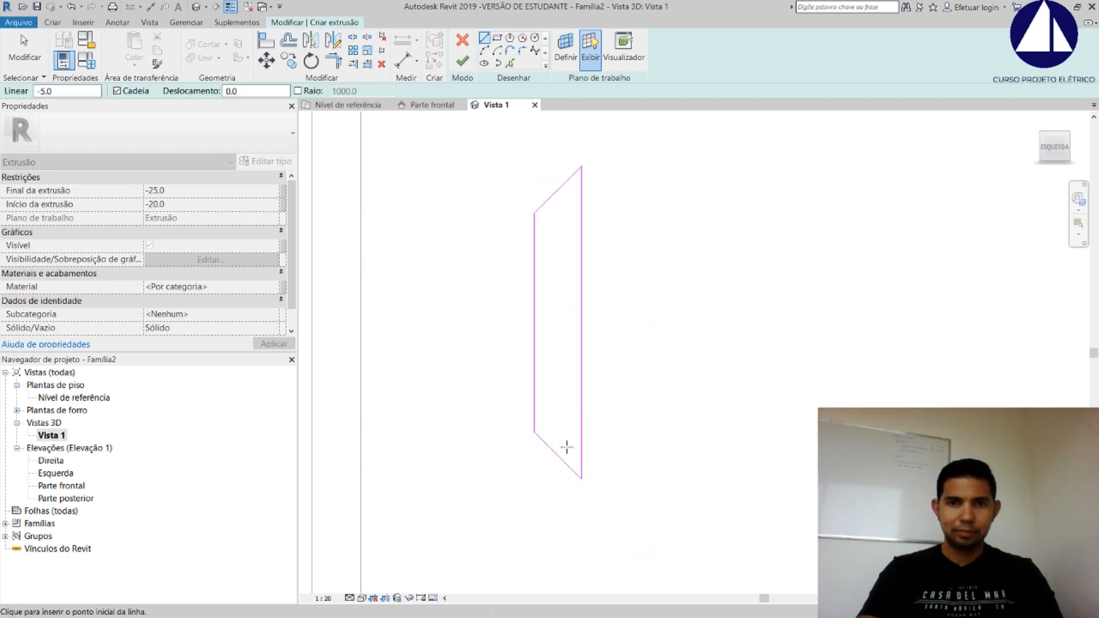
Sketch an inner contour between the same two end points, with its vertical line about 19 mm long and about 1.3 mm inside the outer one
{"action": "scroll", "coordinate": [561, 444], "scroll_direction": "up", "scroll_amount": 3}
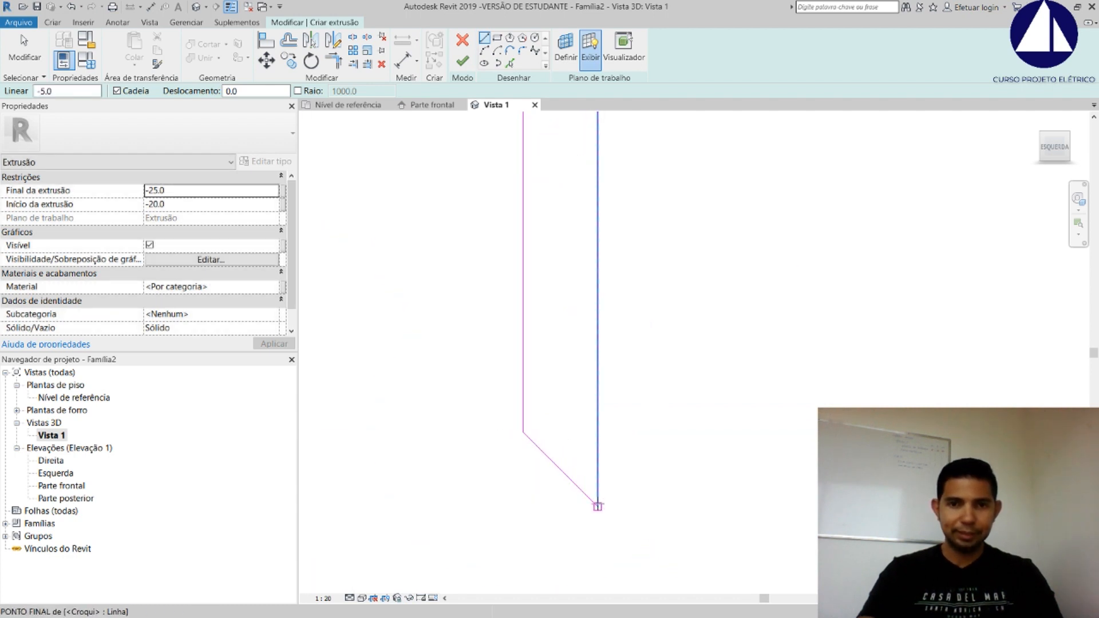
{"action": "left_click", "coordinate": [597, 505]}
{"action": "mouse_move", "coordinate": [544, 408]}
{"action": "middle_mouse_down", "text": "shift"}
{"action": "mouse_move", "coordinate": [573, 372]}
{"action": "mouse_move", "coordinate": [546, 286]}
{"action": "middle_mouse_up", "text": "shift"}
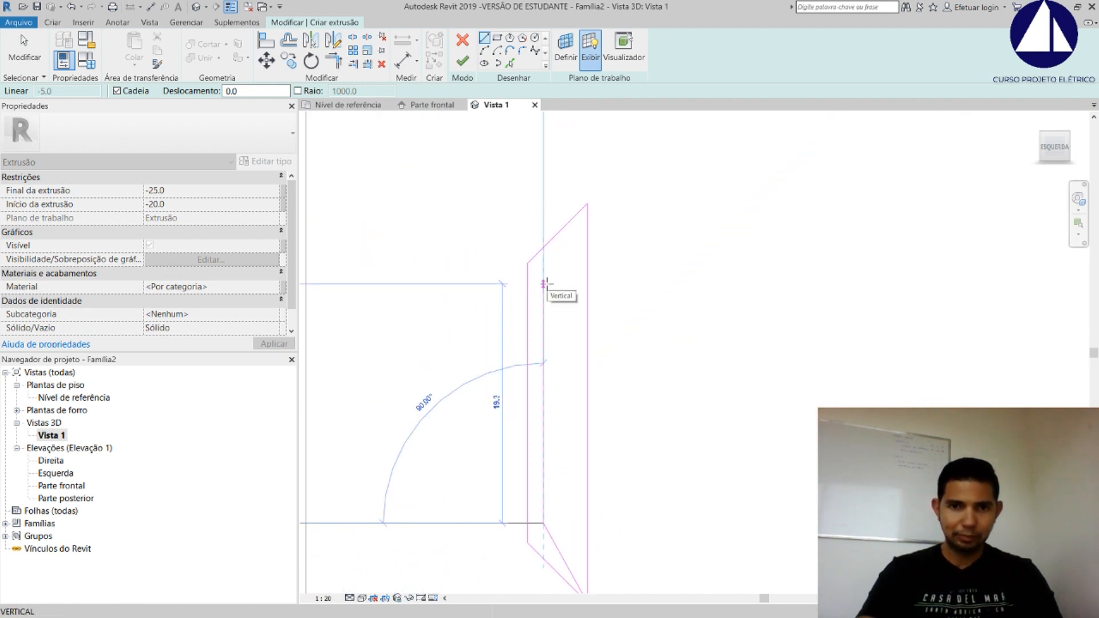
{"action": "left_click", "coordinate": [546, 288]}
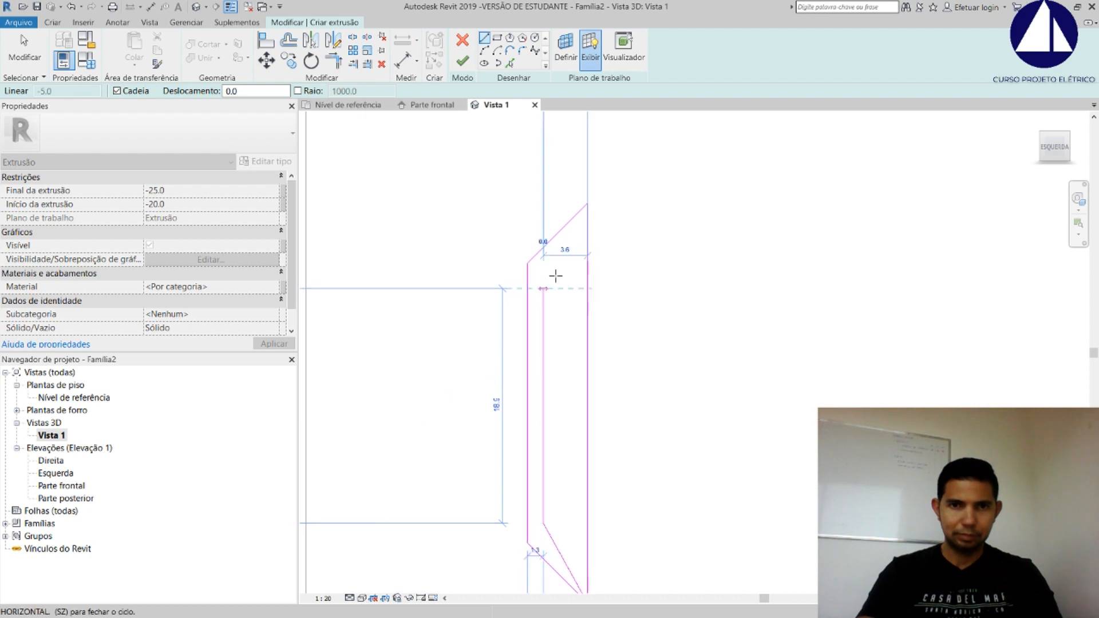
{"action": "left_click", "coordinate": [587, 203]}
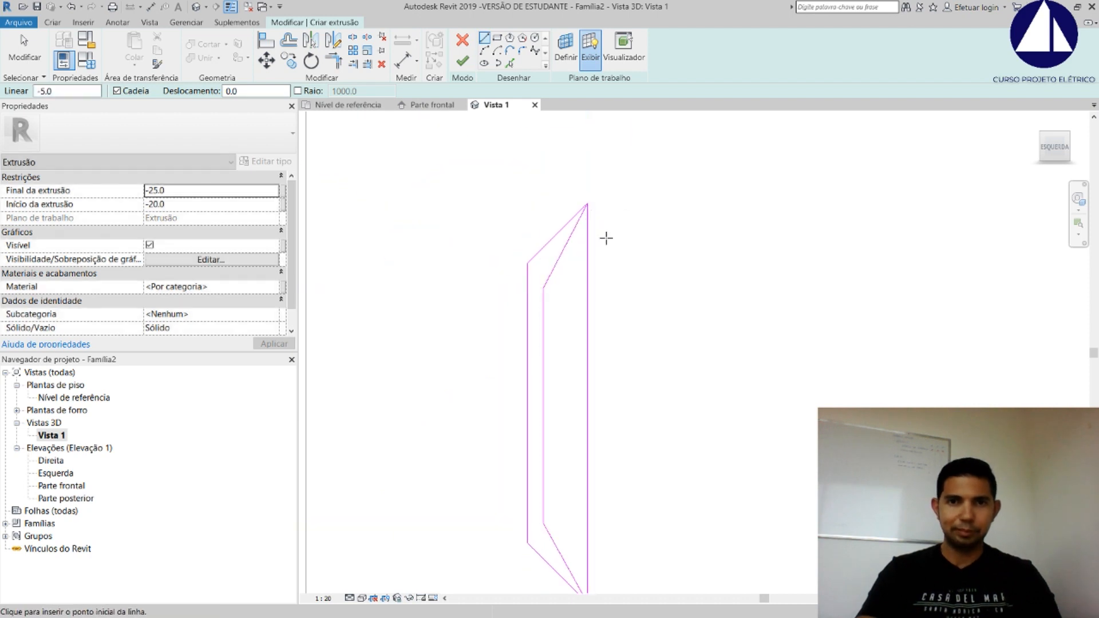
Delete the 32 mm vertical line so that only the thin C-shaped profile remains
{"action": "key", "text": "Escape"}
{"action": "left_click", "coordinate": [590, 310]}
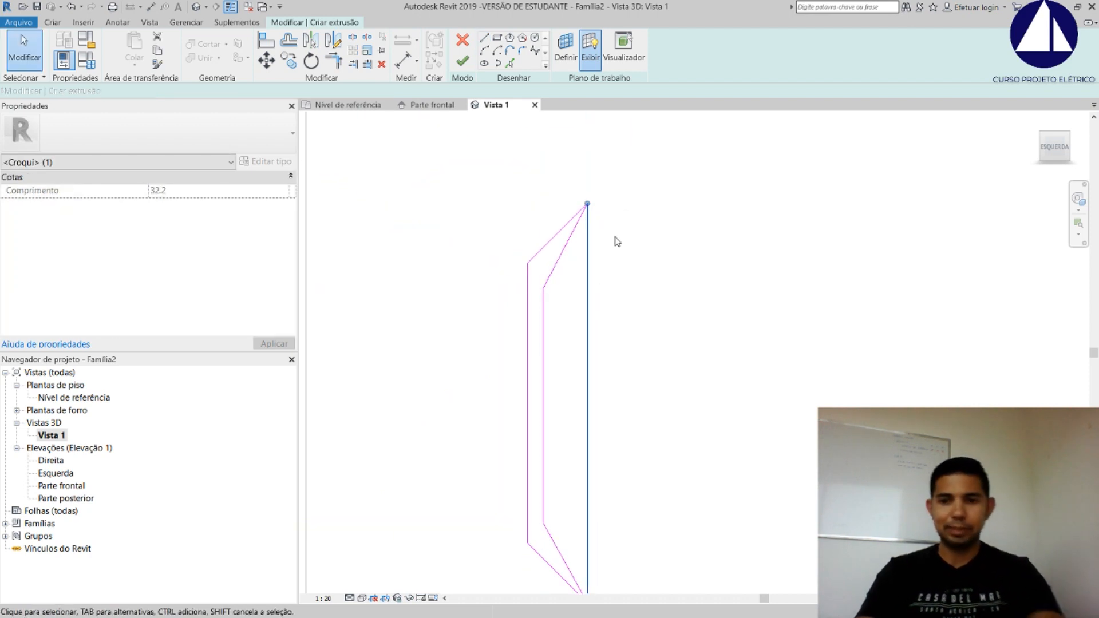
{"action": "key", "text": "Delete"}
{"action": "scroll", "coordinate": [589, 207], "scroll_direction": "down", "scroll_amount": 1}
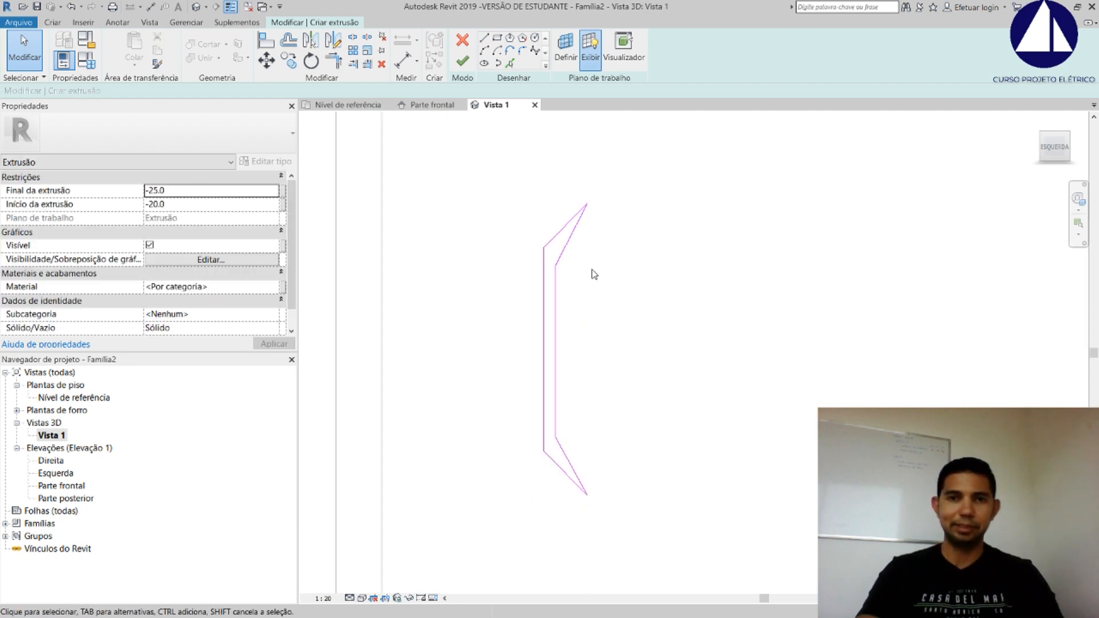
Move the whole C-shaped profile horizontally until its flat back touches the front face of the plate
{"action": "scroll", "coordinate": [588, 491], "scroll_direction": "down", "scroll_amount": 1}
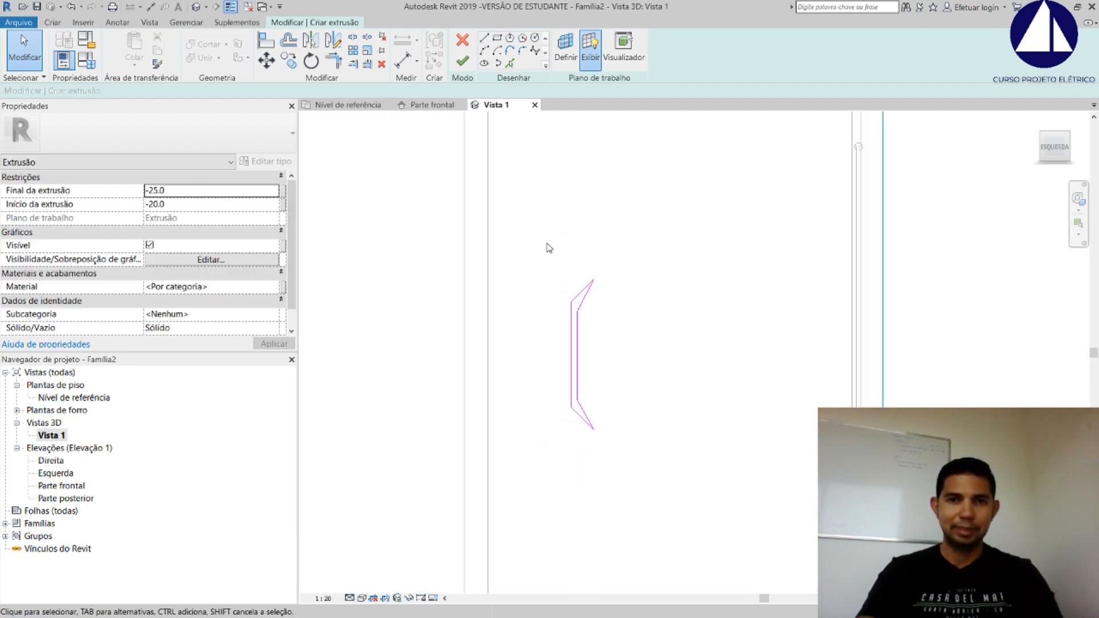
{"action": "mouse_move", "coordinate": [548, 248]}
{"action": "left_mouse_down"}
{"action": "mouse_move", "coordinate": [622, 473]}
{"action": "mouse_move", "coordinate": [604, 442]}
{"action": "left_mouse_up"}
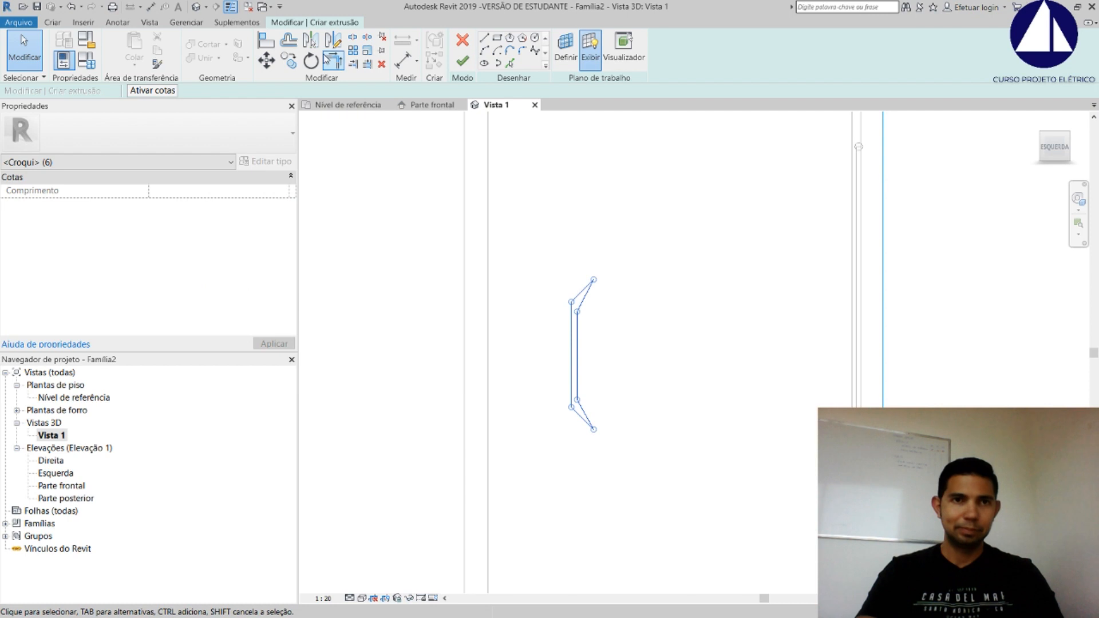
{"action": "left_click", "coordinate": [267, 59]}
{"action": "left_click", "coordinate": [572, 302]}
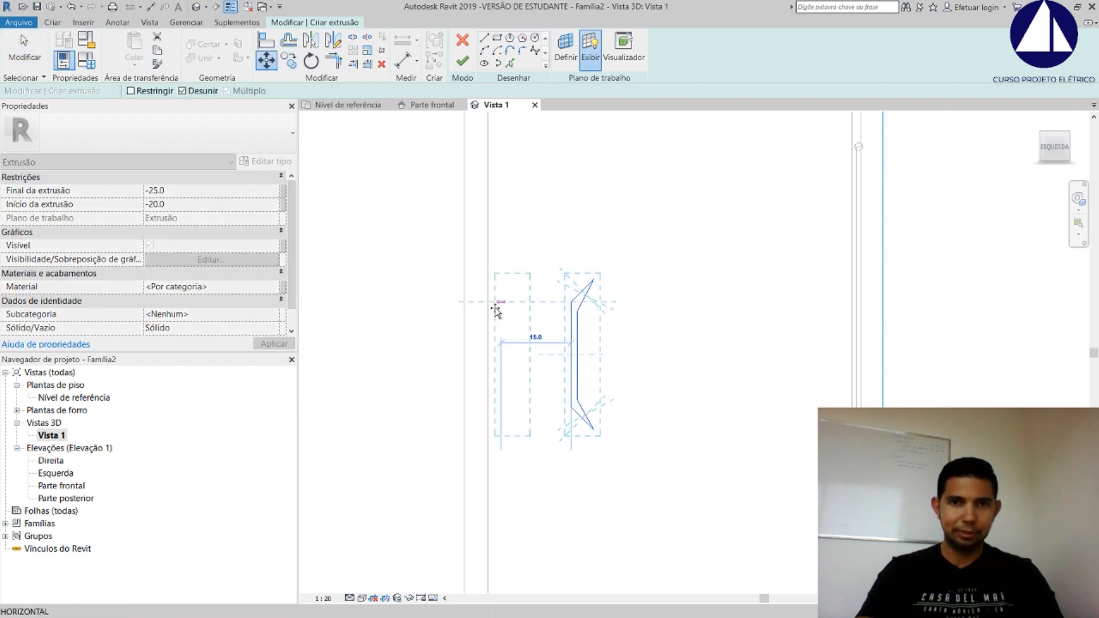
{"action": "left_click", "coordinate": [491, 303]}
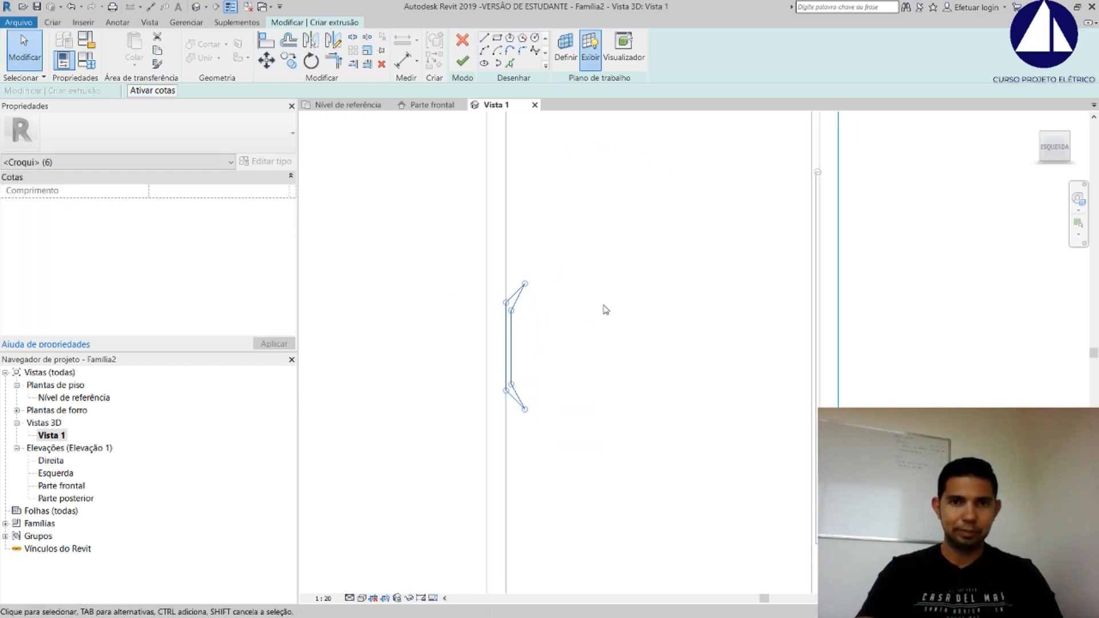
{"action": "scroll", "coordinate": [606, 309], "scroll_direction": "down", "scroll_amount": 2}
{"action": "middle_click_drag", "start_coordinate": [592, 268], "coordinate": [639, 347]}
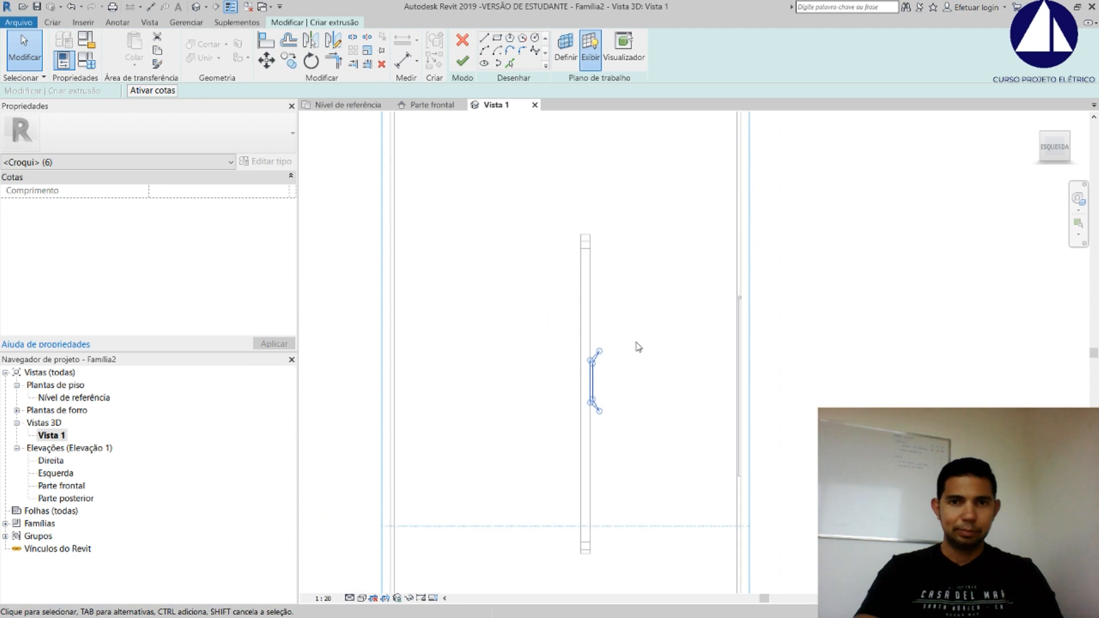
{"action": "scroll", "coordinate": [639, 347], "scroll_direction": "down", "scroll_amount": 2}
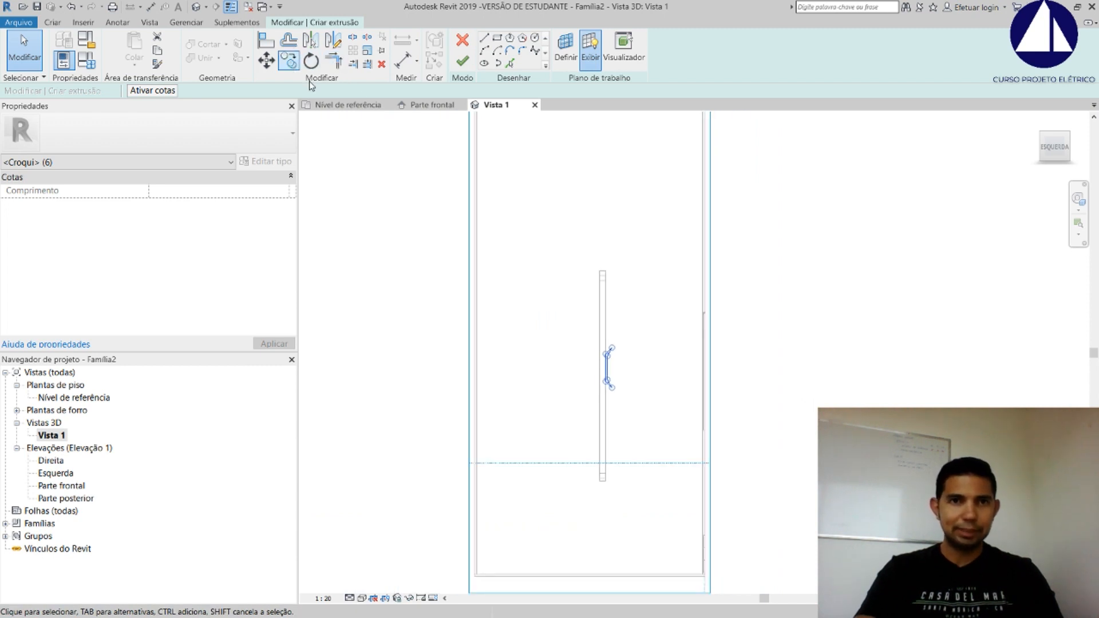
{"action": "left_click", "coordinate": [580, 330]}
{"action": "mouse_move", "coordinate": [576, 328]}
{"action": "left_mouse_down"}
{"action": "mouse_move", "coordinate": [640, 386]}
{"action": "mouse_move", "coordinate": [647, 410]}
{"action": "left_mouse_up"}
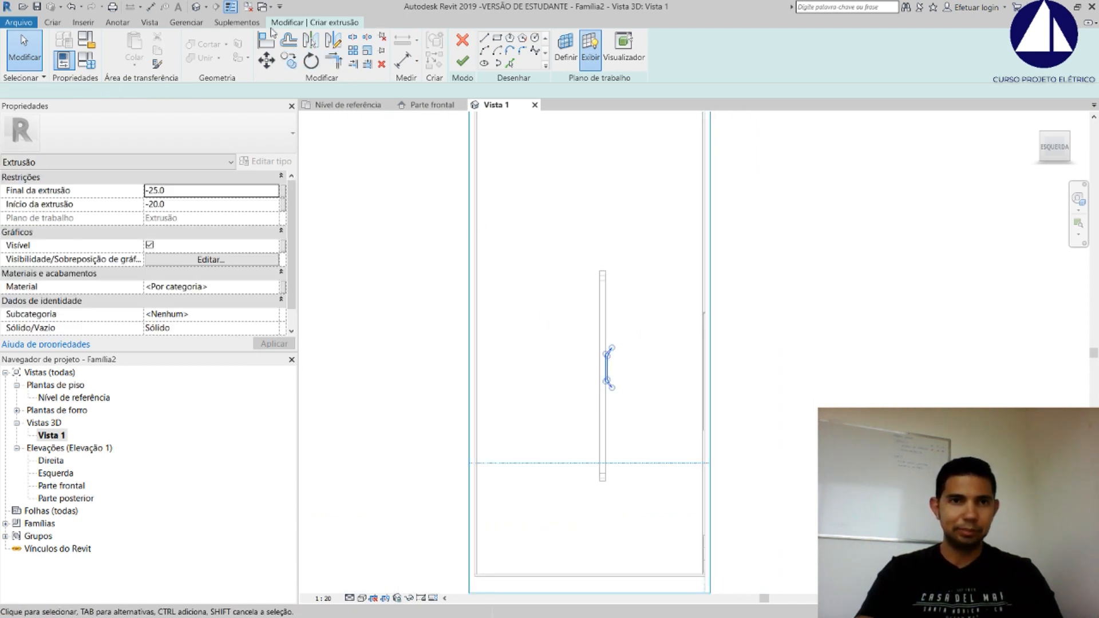
{"action": "left_click", "coordinate": [266, 59]}
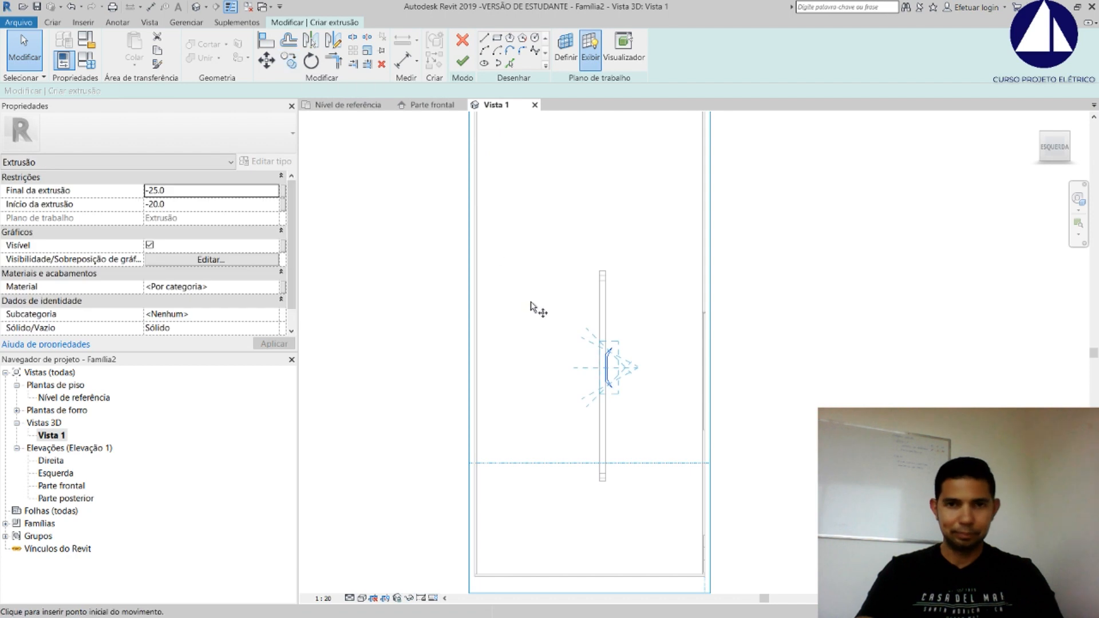
{"action": "scroll", "coordinate": [607, 356], "scroll_direction": "up", "scroll_amount": 4}
{"action": "left_click", "coordinate": [609, 350]}
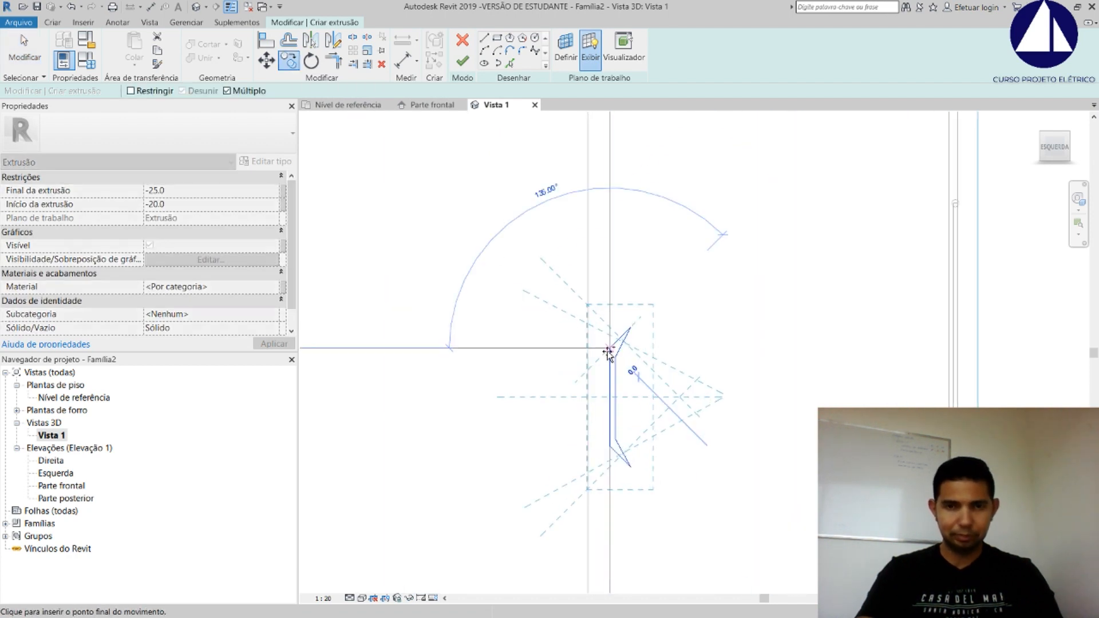
{"action": "scroll", "coordinate": [608, 353], "scroll_direction": "down", "scroll_amount": 5}
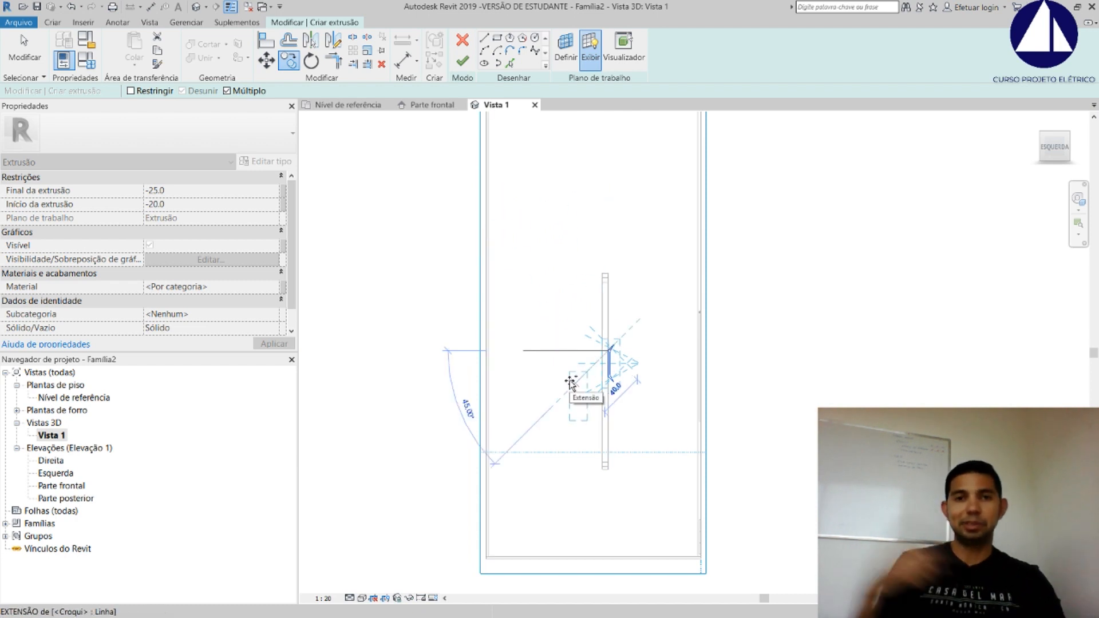
{"action": "key", "text": "Escape"}
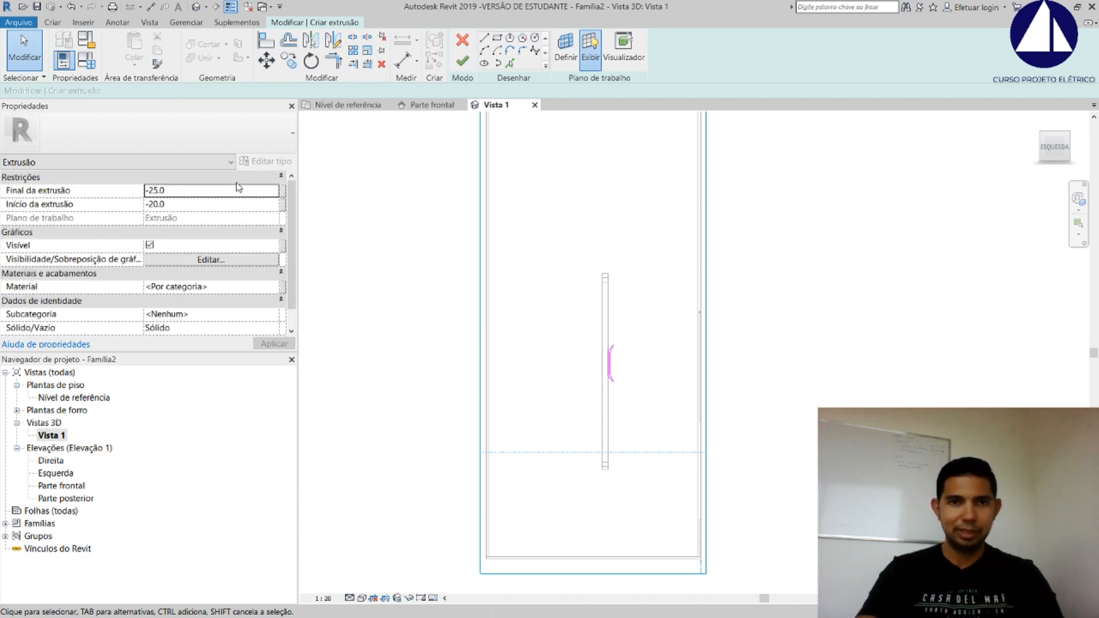
Set the extrusion start to -1.0 and the extrusion end to -10.0
{"action": "left_click", "coordinate": [147, 204]}
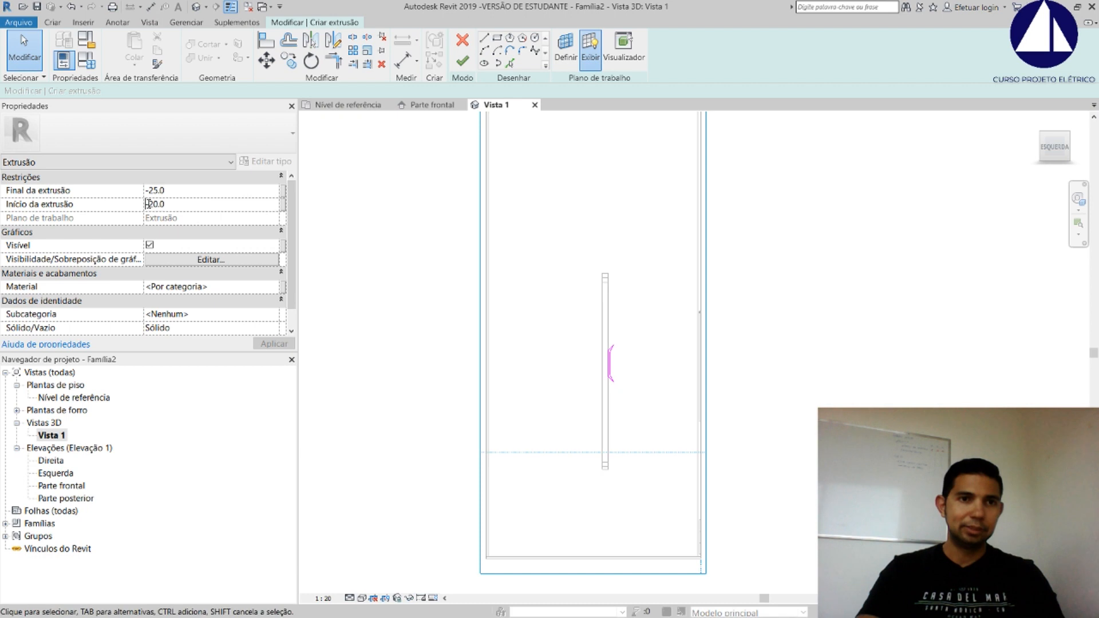
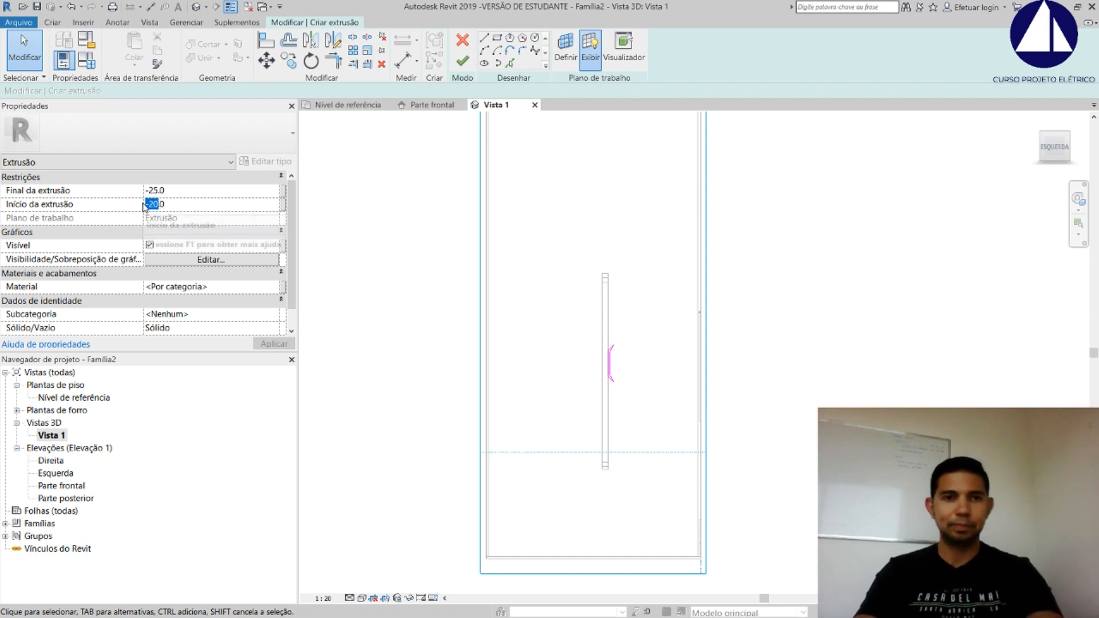
{"action": "key", "text": "BackSpace"}
{"action": "type", "text": "1"}
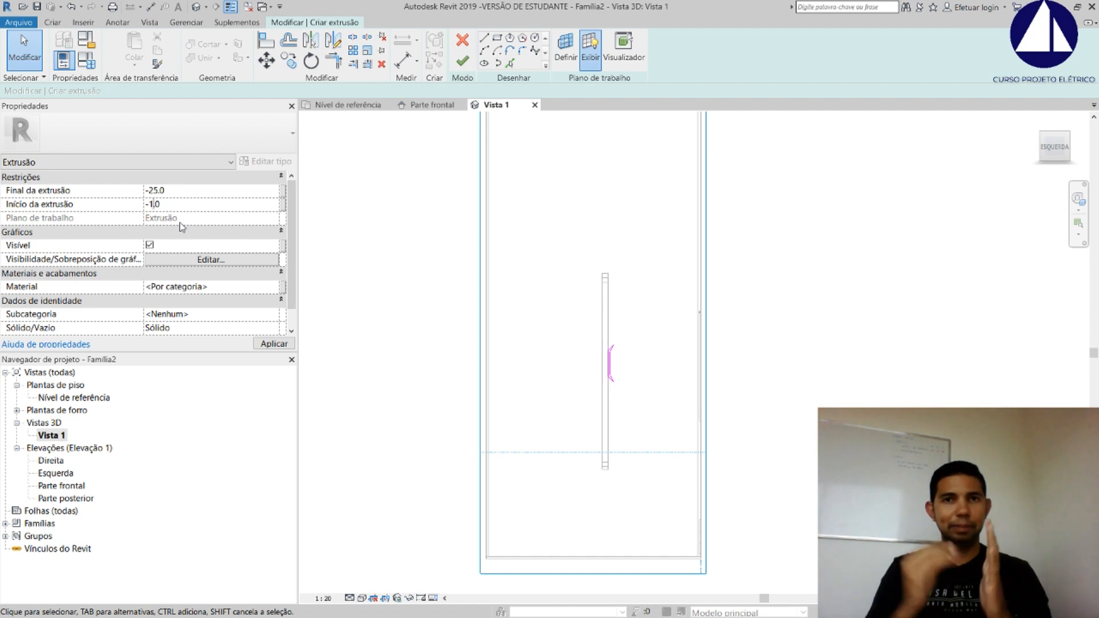
{"action": "left_click", "coordinate": [159, 190]}
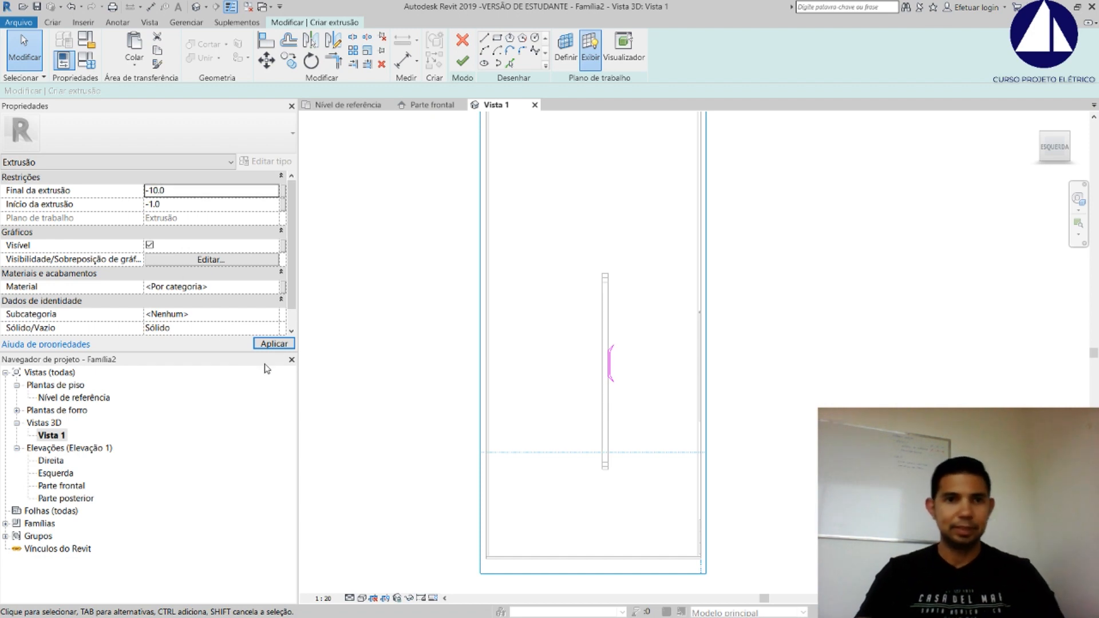
Finish the C-profile extrusion, then stretch its ends to about -7.7 and -99.1 so it spans most of the plate's width
{"action": "left_click", "coordinate": [274, 344]}
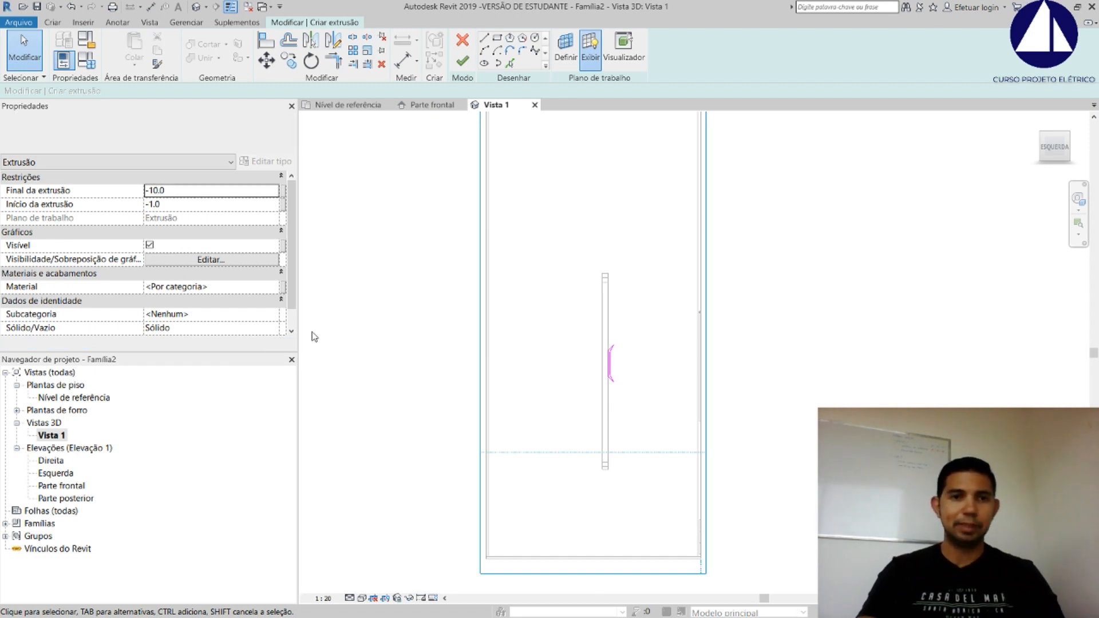
{"action": "left_click", "coordinate": [462, 60]}
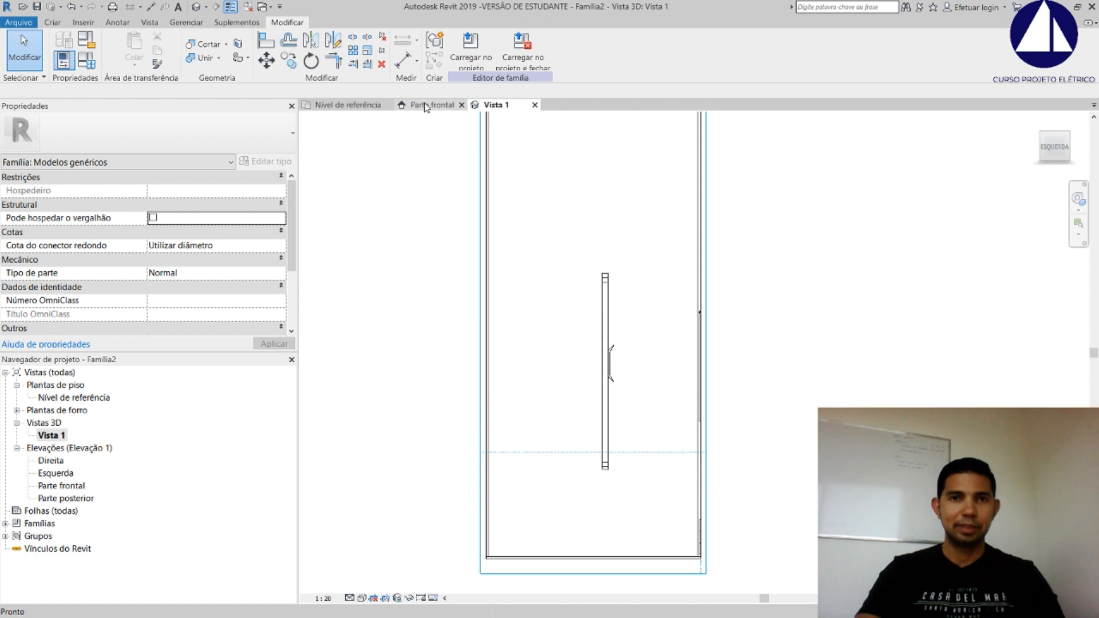
{"action": "middle_click_drag", "start_coordinate": [802, 282], "coordinate": [608, 287], "text": "shift"}
{"action": "scroll", "coordinate": [595, 373], "scroll_direction": "up", "scroll_amount": 5}
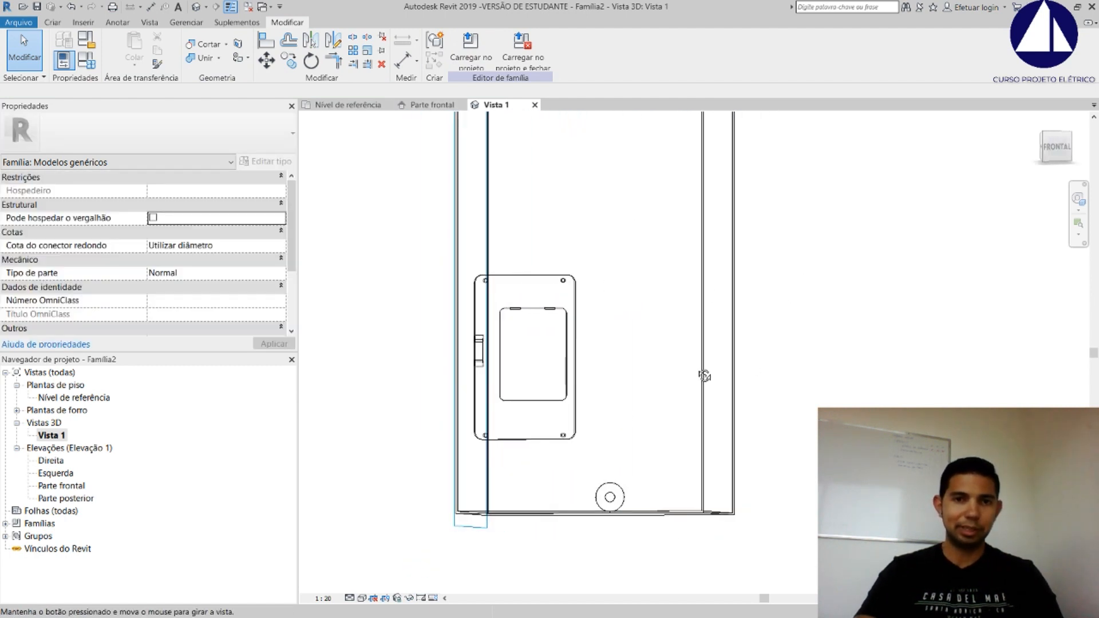
{"action": "scroll", "coordinate": [594, 373], "scroll_direction": "down", "scroll_amount": 4}
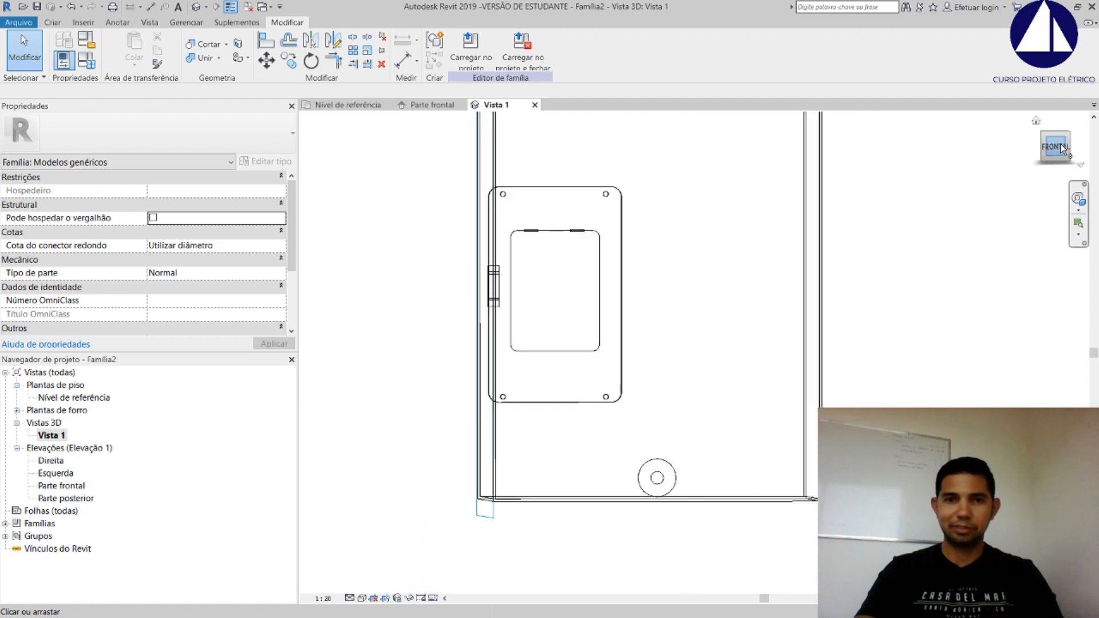
{"action": "scroll", "coordinate": [684, 521], "scroll_direction": "up", "scroll_amount": 4}
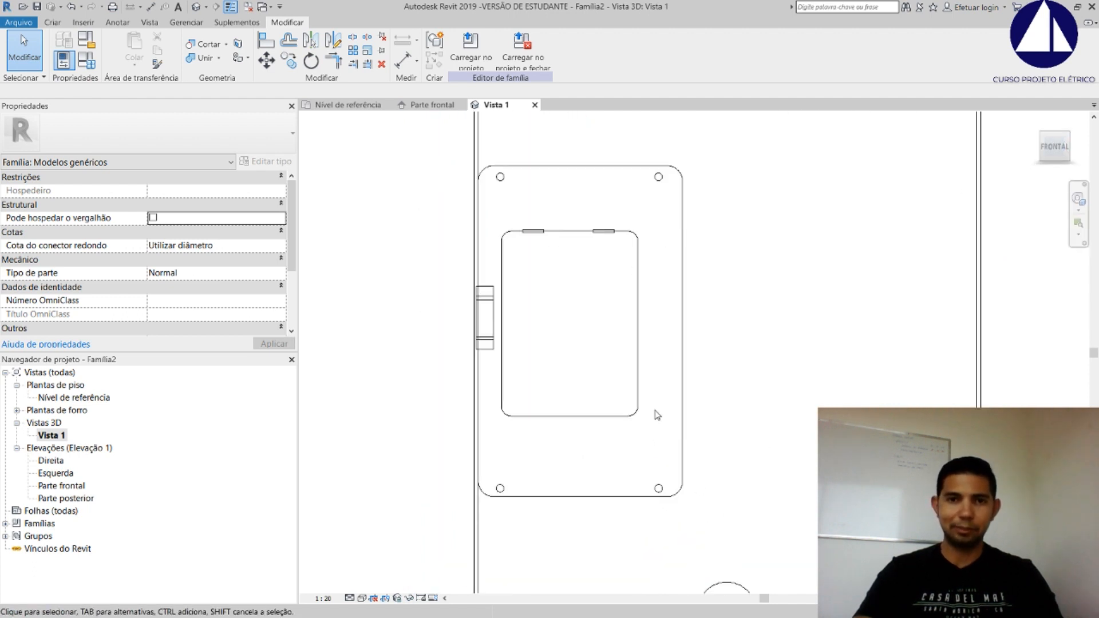
{"action": "left_click", "coordinate": [498, 326]}
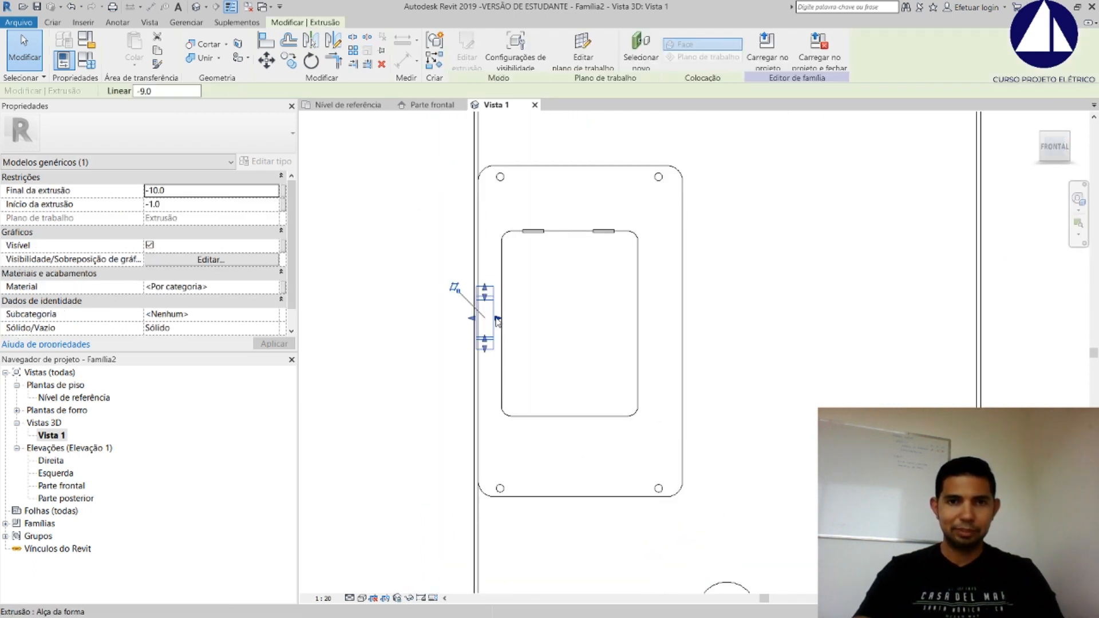
{"action": "left_click_drag", "start_coordinate": [496, 319], "coordinate": [669, 319]}
{"action": "left_click_drag", "start_coordinate": [473, 319], "coordinate": [489, 321]}
{"action": "left_click", "coordinate": [632, 276]}
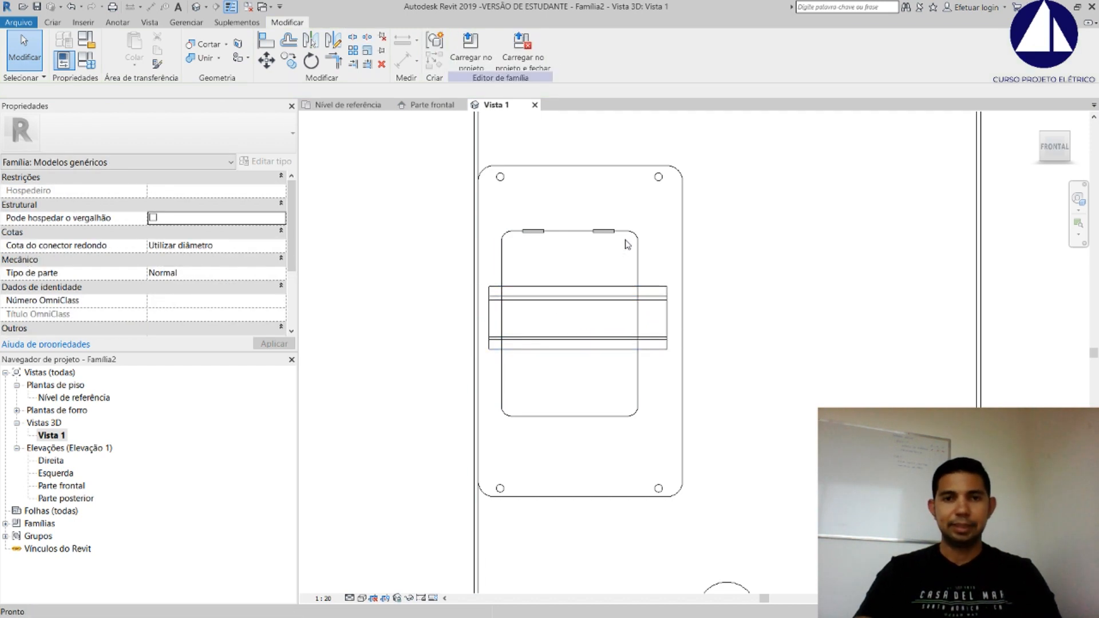
Display the 3D model in Consistent Colors and view the C-shaped rail against the orange plate at an angle
{"action": "scroll", "coordinate": [629, 269], "scroll_direction": "down", "scroll_amount": 3}
{"action": "left_click", "coordinate": [363, 598]}
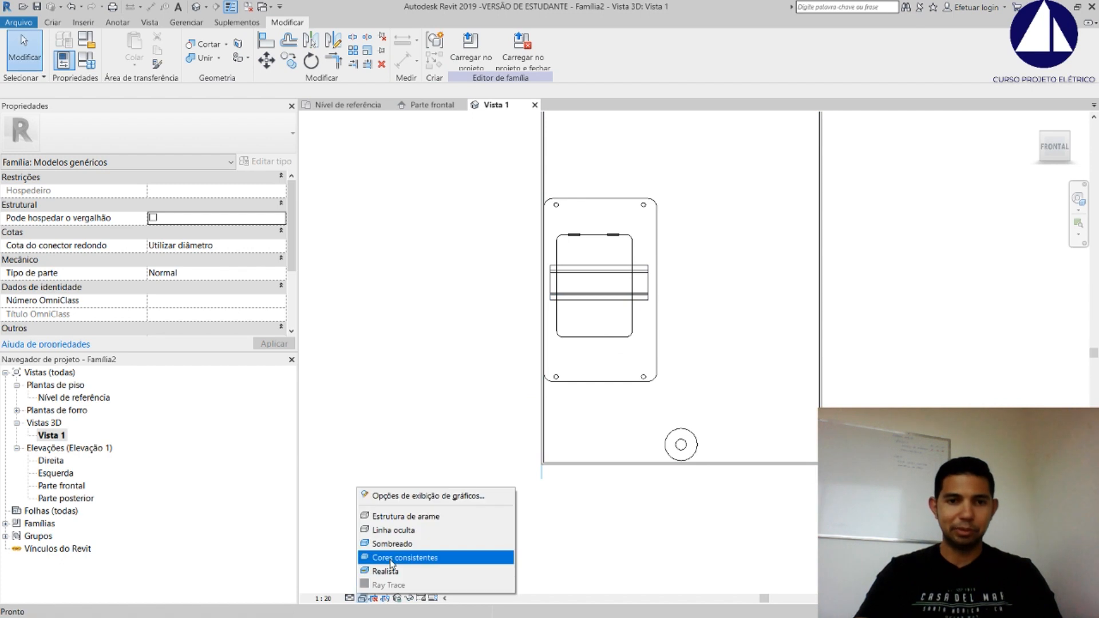
{"action": "left_click", "coordinate": [405, 558]}
{"action": "mouse_move", "coordinate": [771, 291]}
{"action": "middle_mouse_down", "text": "shift"}
{"action": "mouse_move", "coordinate": [659, 359]}
{"action": "mouse_move", "coordinate": [633, 360]}
{"action": "middle_mouse_up", "text": "shift"}
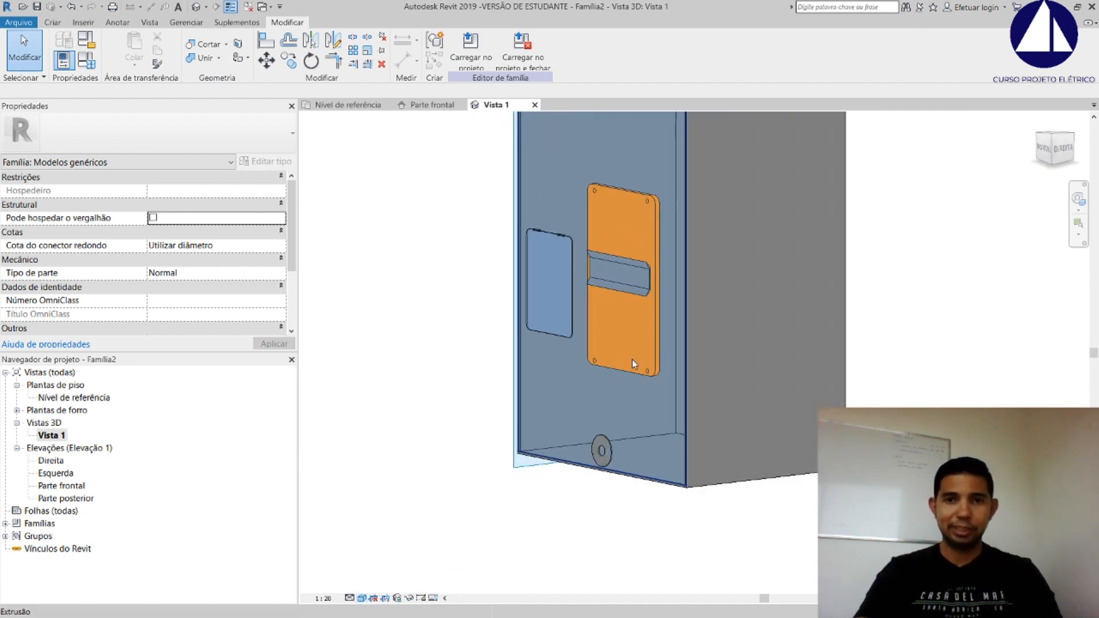
{"action": "middle_click_drag", "start_coordinate": [847, 295], "coordinate": [744, 356]}
{"action": "scroll", "coordinate": [845, 377], "scroll_direction": "down", "scroll_amount": 4}
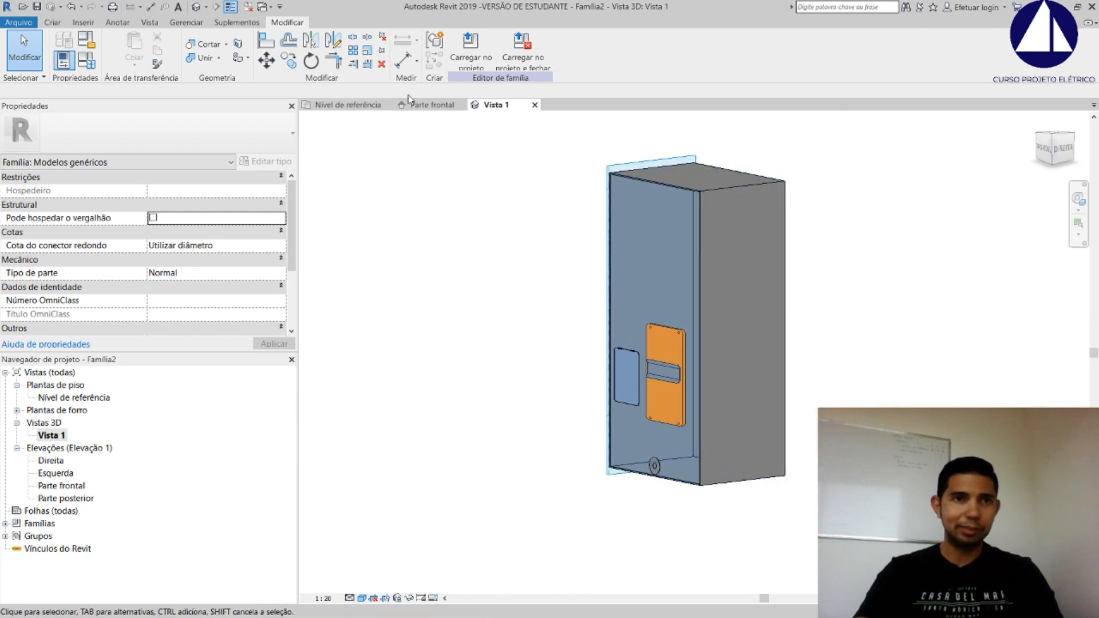
{"action": "left_click", "coordinate": [60, 22]}
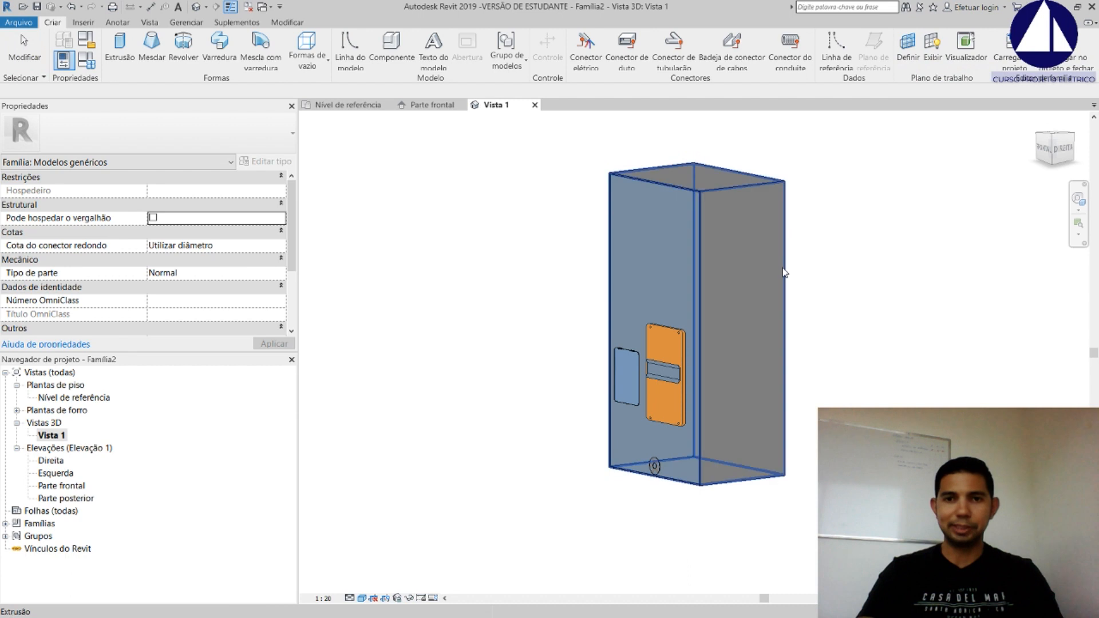
{"action": "middle_click_drag", "start_coordinate": [862, 350], "coordinate": [933, 260], "text": "shift"}
{"action": "middle_click_drag", "start_coordinate": [813, 286], "coordinate": [646, 396], "text": "shift"}
{"action": "scroll", "coordinate": [823, 342], "scroll_direction": "up", "scroll_amount": 1}
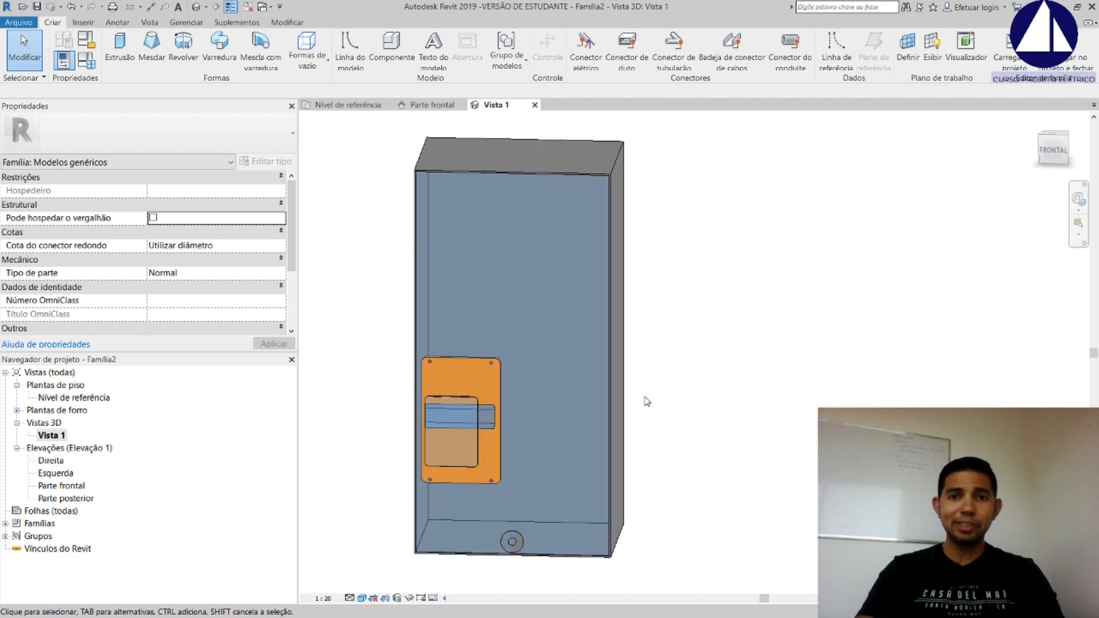
{"action": "scroll", "coordinate": [645, 395], "scroll_direction": "down", "scroll_amount": 2}
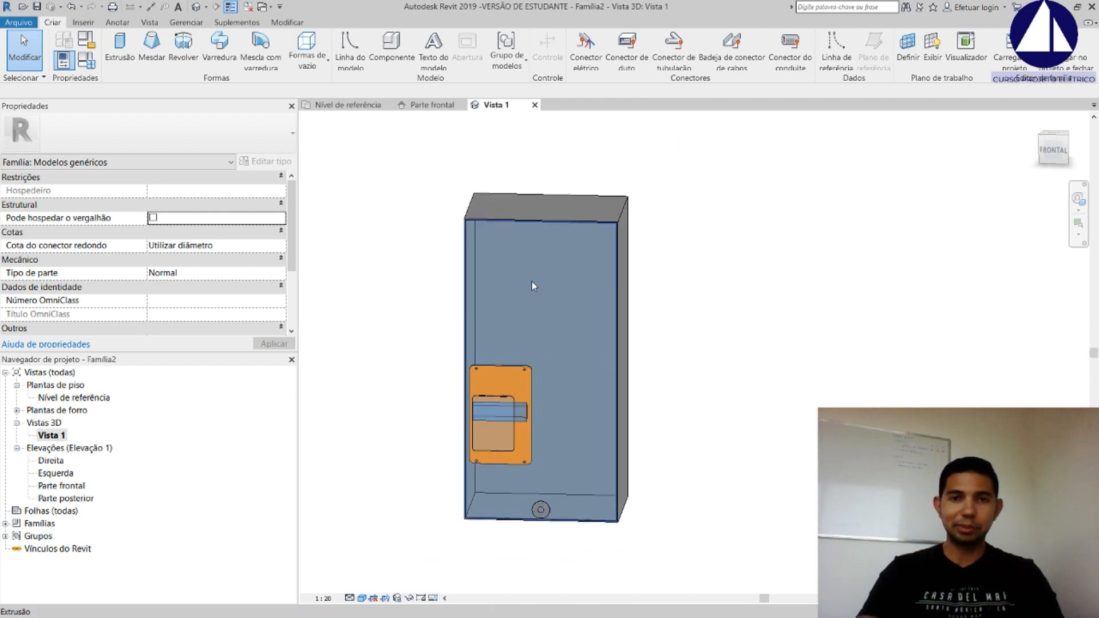
{"action": "middle_click_drag", "start_coordinate": [596, 304], "coordinate": [573, 335], "text": "shift"}
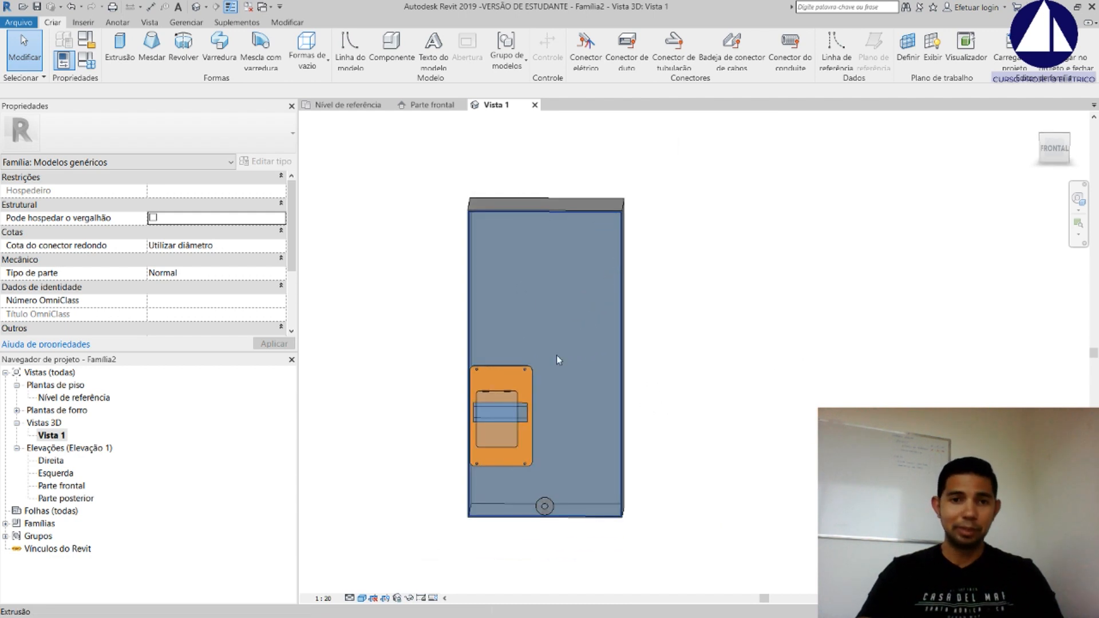
From the front view, copy the C-shaped rail without movement constraint into the upper half of the box, centred nearer the box's middle
{"action": "left_click", "coordinate": [1055, 149]}
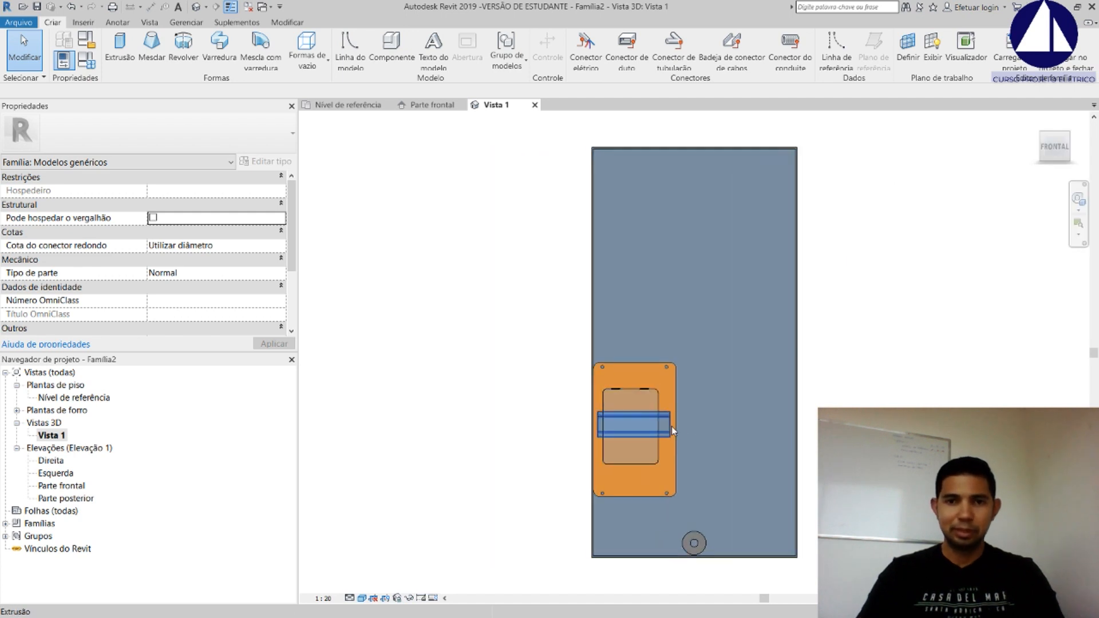
{"action": "left_click", "coordinate": [673, 431]}
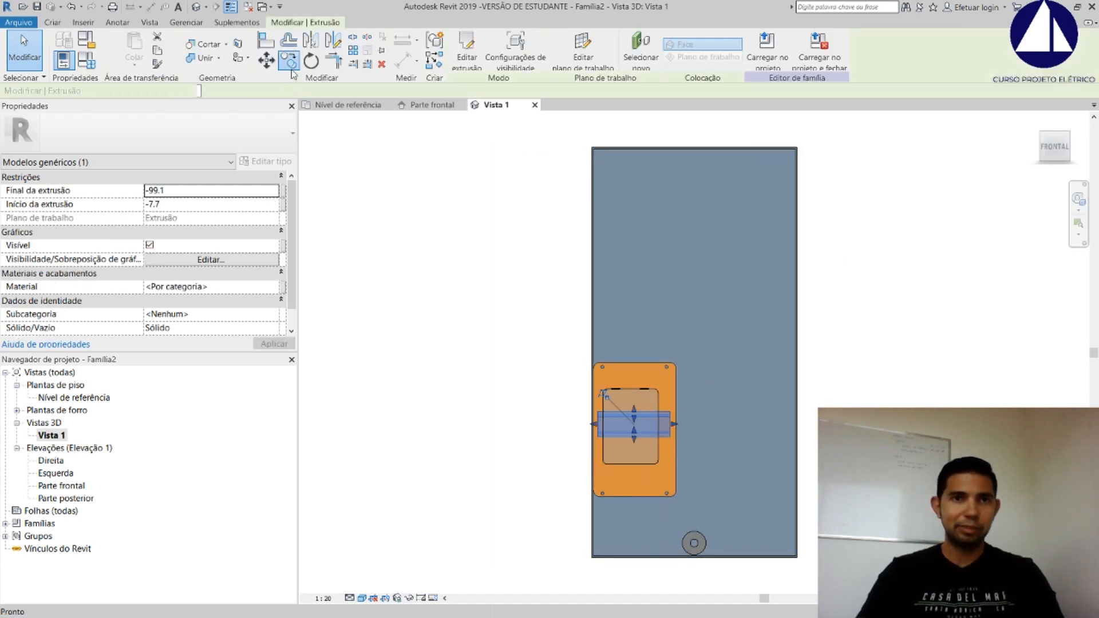
{"action": "key", "text": "m"}
{"action": "key", "text": "v"}
{"action": "key", "text": "c"}
{"action": "key", "text": "o"}
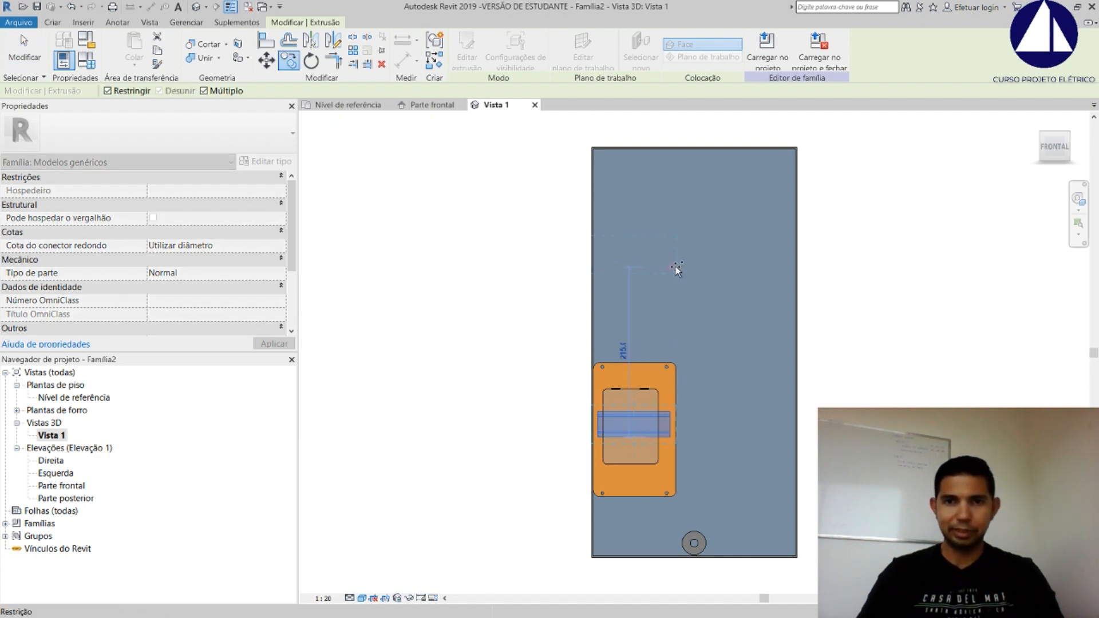
{"action": "left_click", "coordinate": [108, 91]}
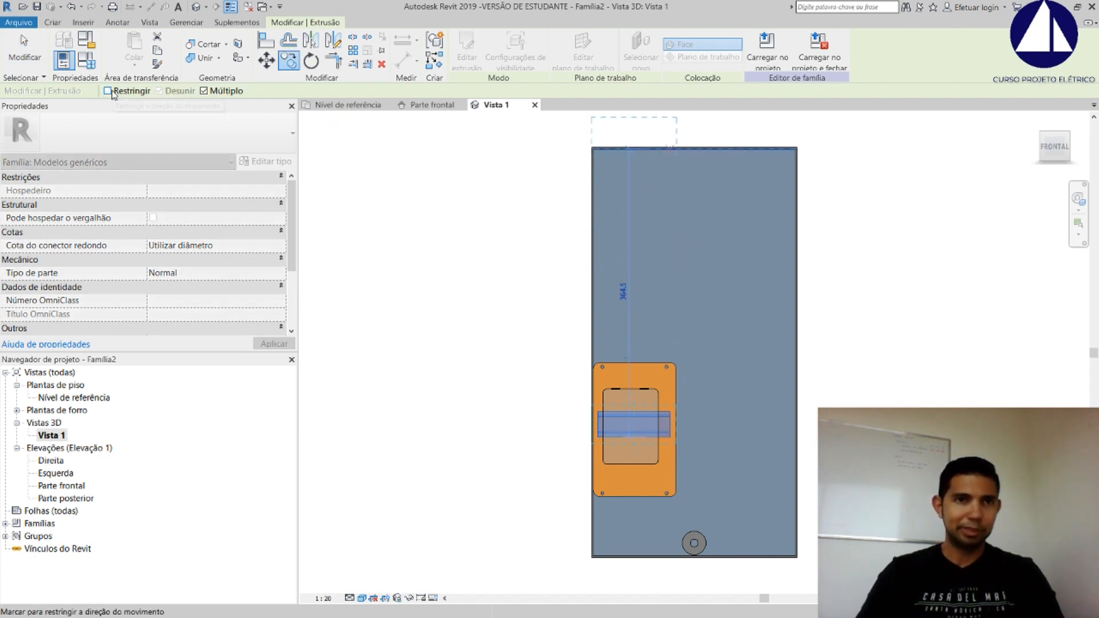
{"action": "left_click", "coordinate": [733, 269]}
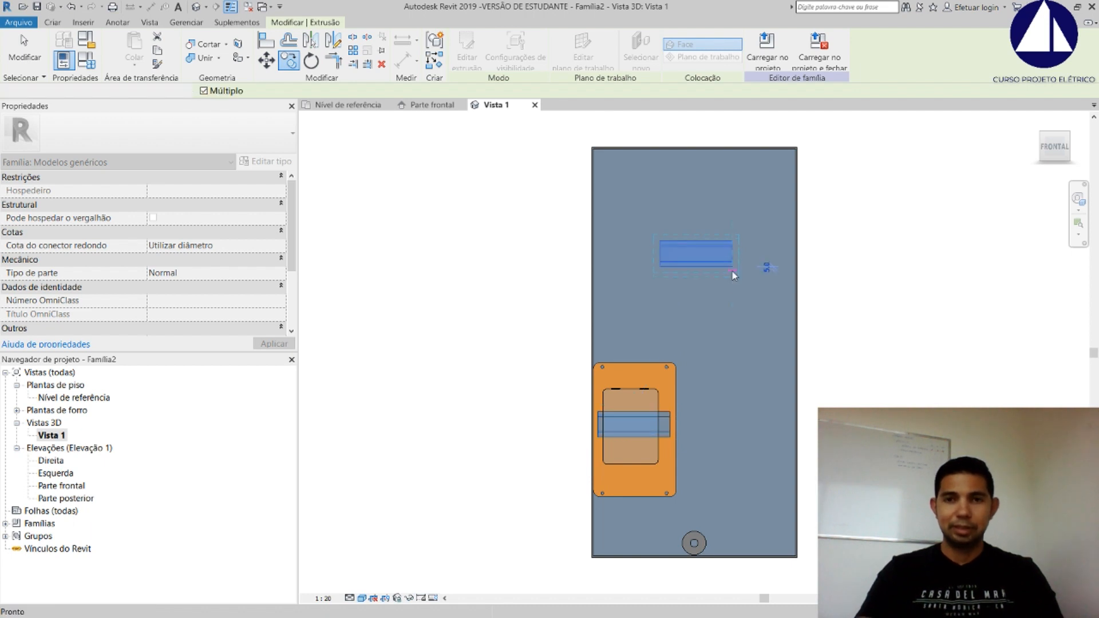
{"action": "key", "text": "Escape"}
{"action": "key", "text": "Escape"}
{"action": "scroll", "coordinate": [466, 212], "scroll_direction": "down", "scroll_amount": 1}
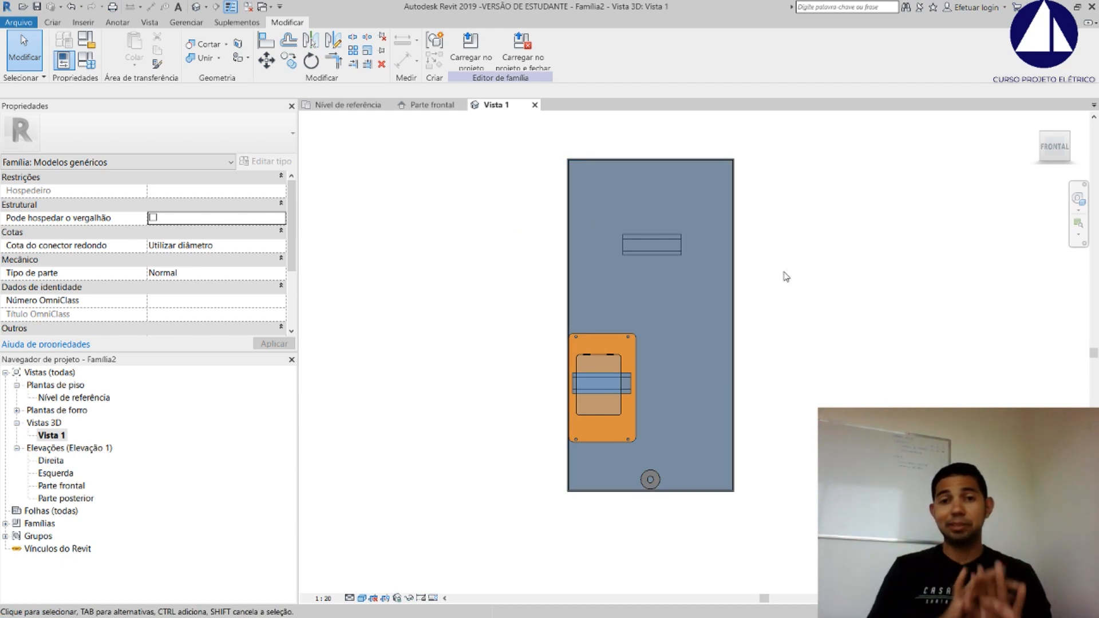
Display the model in Wireframe and view it from the right side
{"action": "middle_click_drag", "start_coordinate": [717, 266], "coordinate": [584, 352], "text": "shift"}
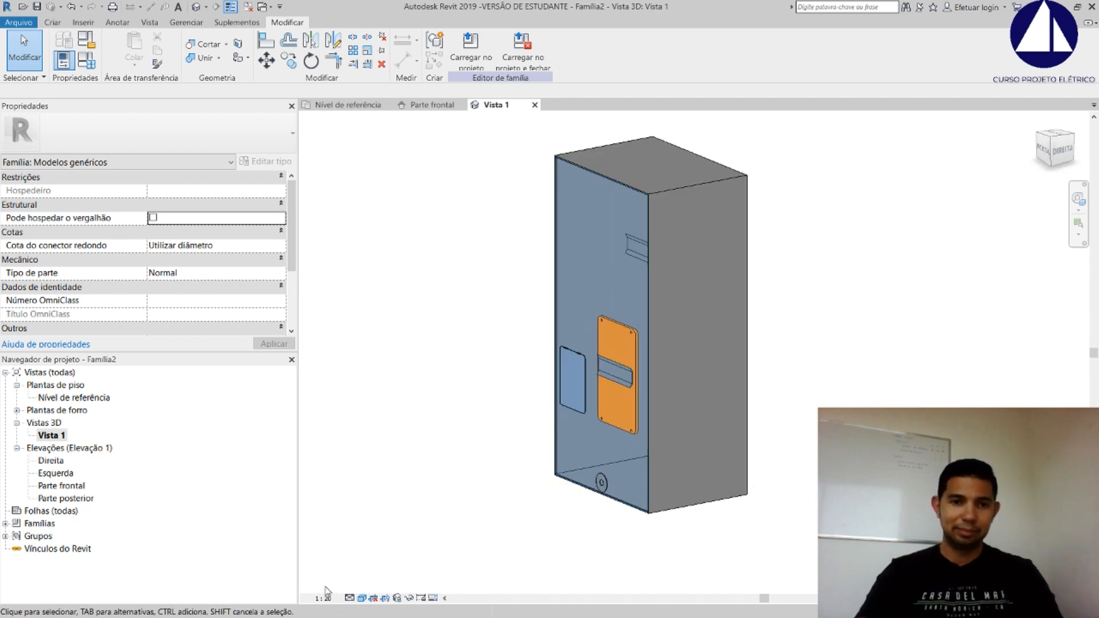
{"action": "left_click", "coordinate": [361, 598]}
{"action": "left_click", "coordinate": [401, 517]}
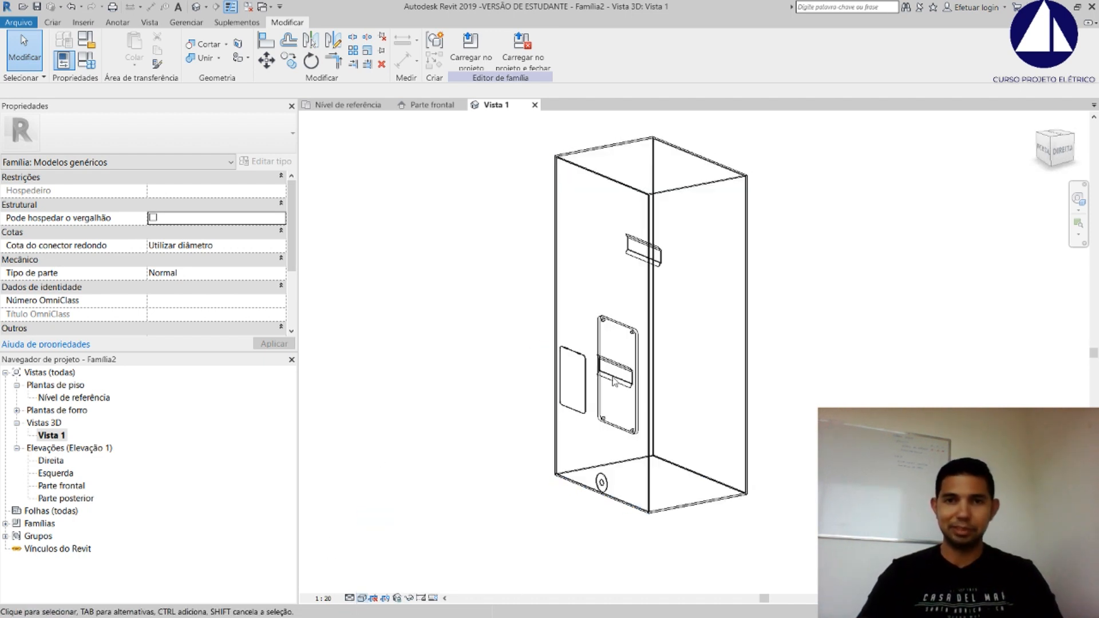
{"action": "middle_click_drag", "start_coordinate": [672, 302], "coordinate": [656, 242], "text": "shift"}
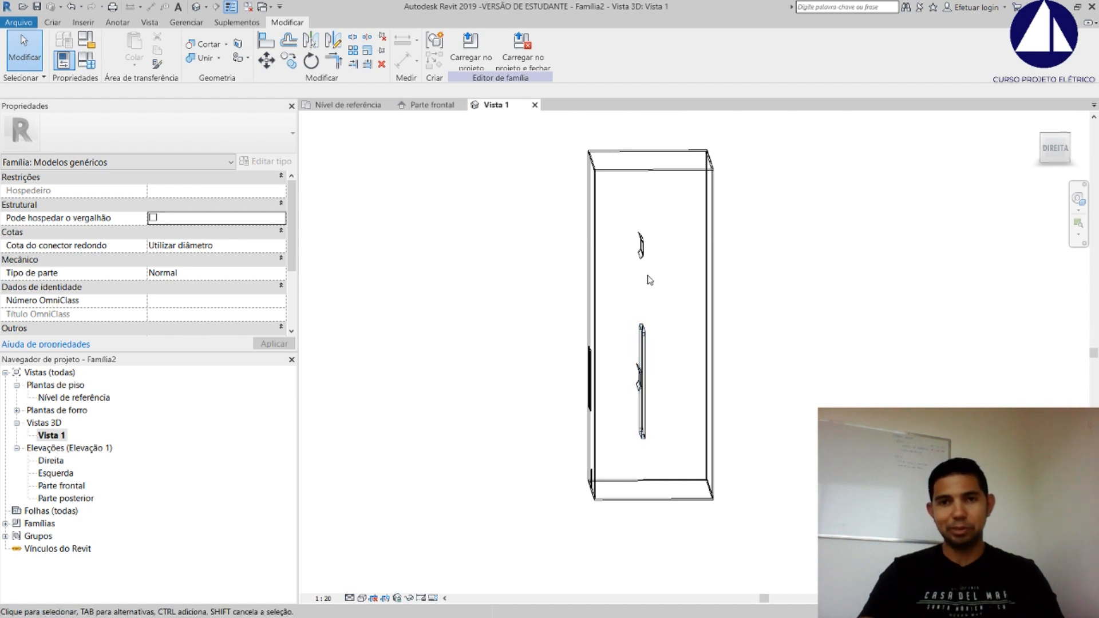
{"action": "left_click", "coordinate": [1056, 152]}
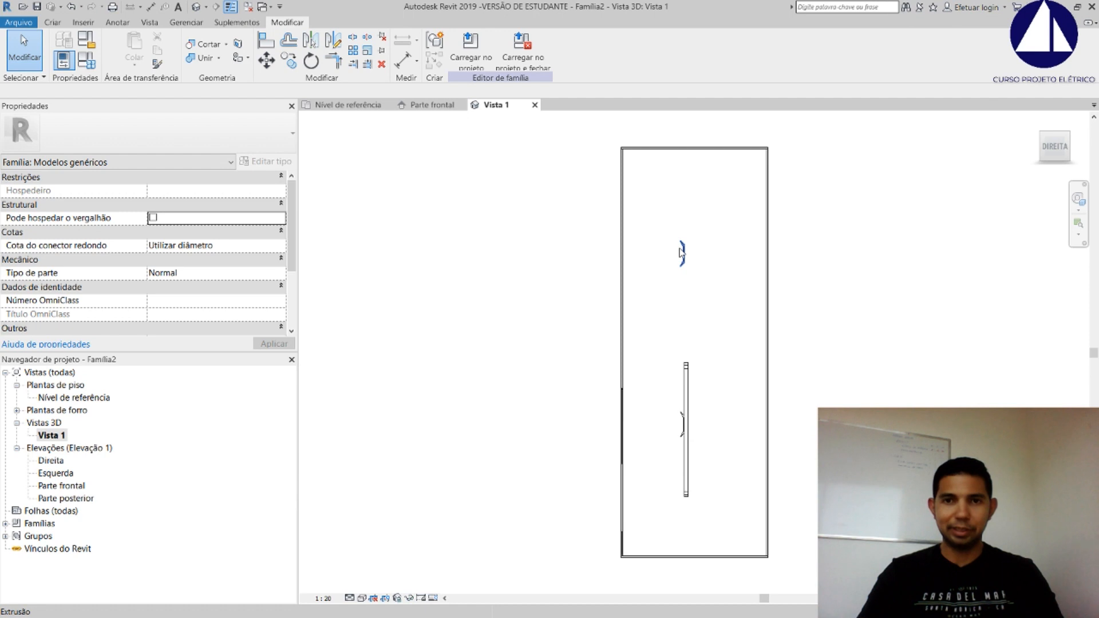
Move the upper rail copy horizontally about 105 mm towards the box's back wall
{"action": "left_click", "coordinate": [681, 252]}
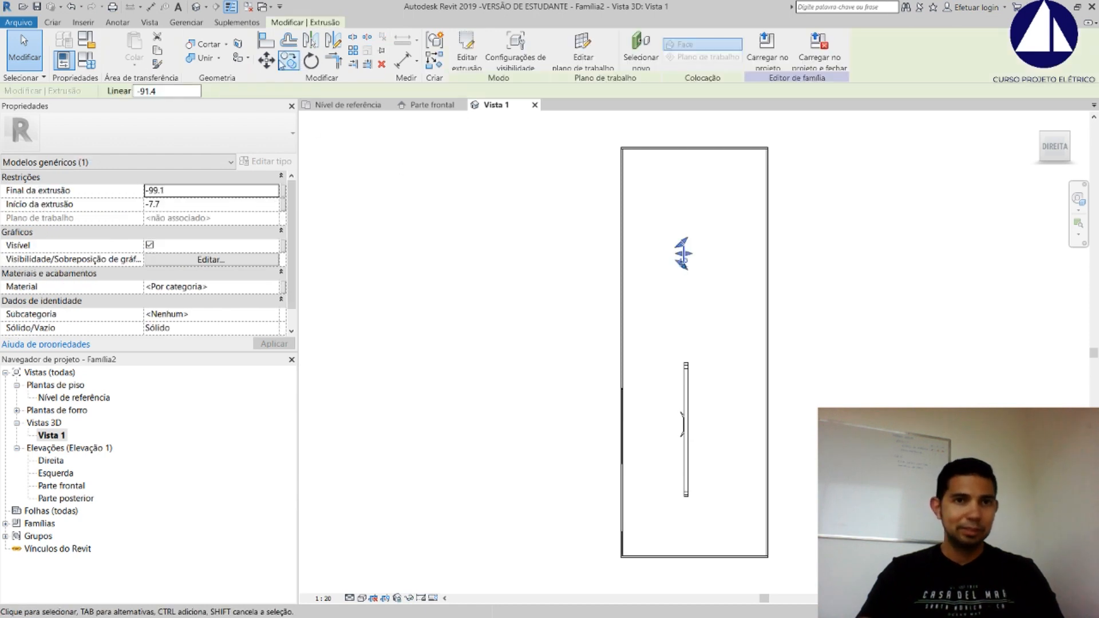
{"action": "left_click", "coordinate": [266, 59]}
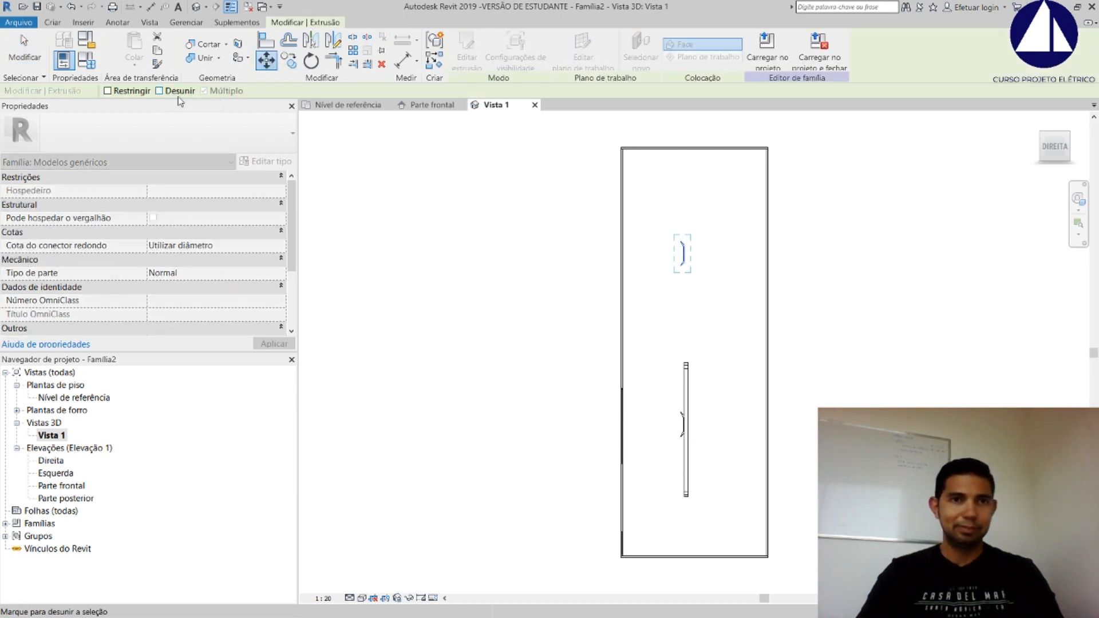
{"action": "left_click", "coordinate": [682, 240]}
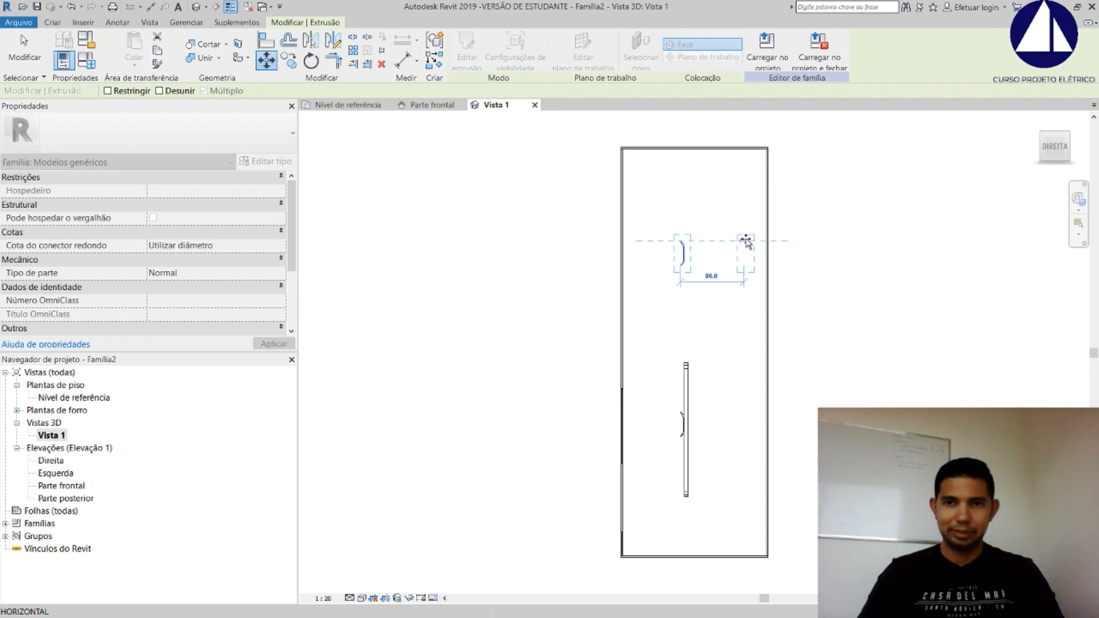
{"action": "scroll", "coordinate": [754, 244], "scroll_direction": "up", "scroll_amount": 5}
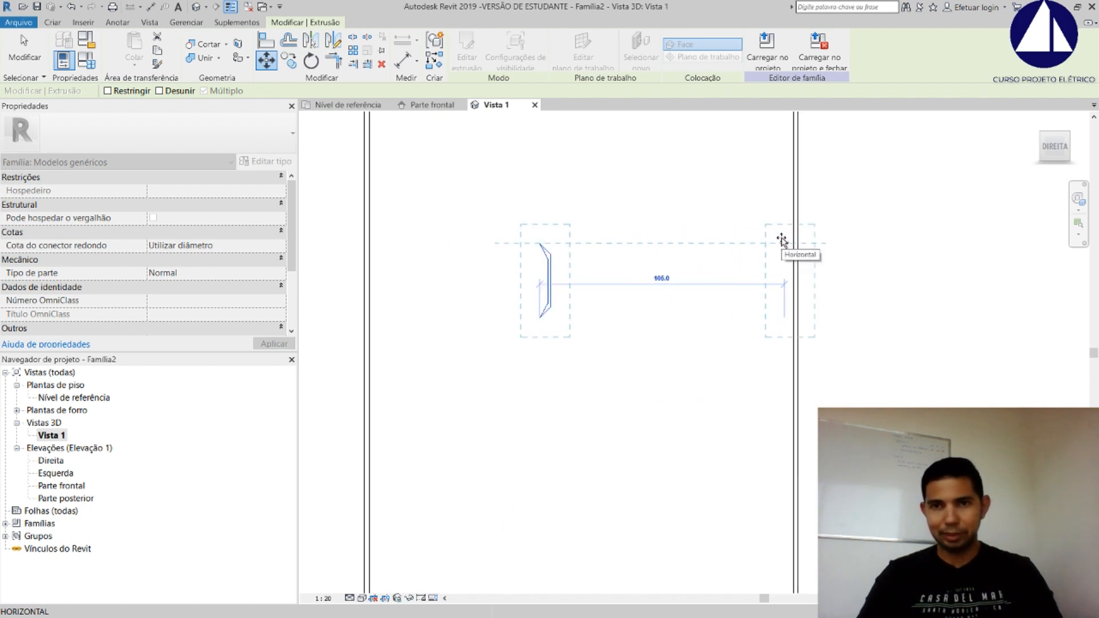
{"action": "left_click", "coordinate": [782, 240]}
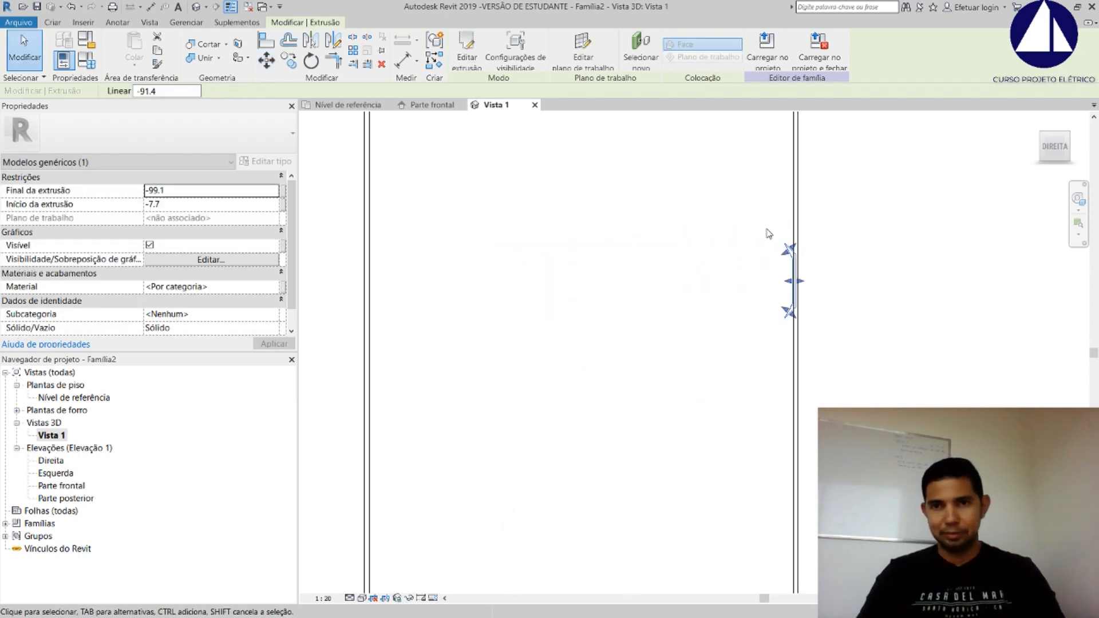
{"action": "left_click_drag", "start_coordinate": [827, 347], "coordinate": [828, 349]}
Move the upper rail horizontally so its flat back sits flush against the inner face of the box's back wall
{"action": "left_click", "coordinate": [267, 61]}
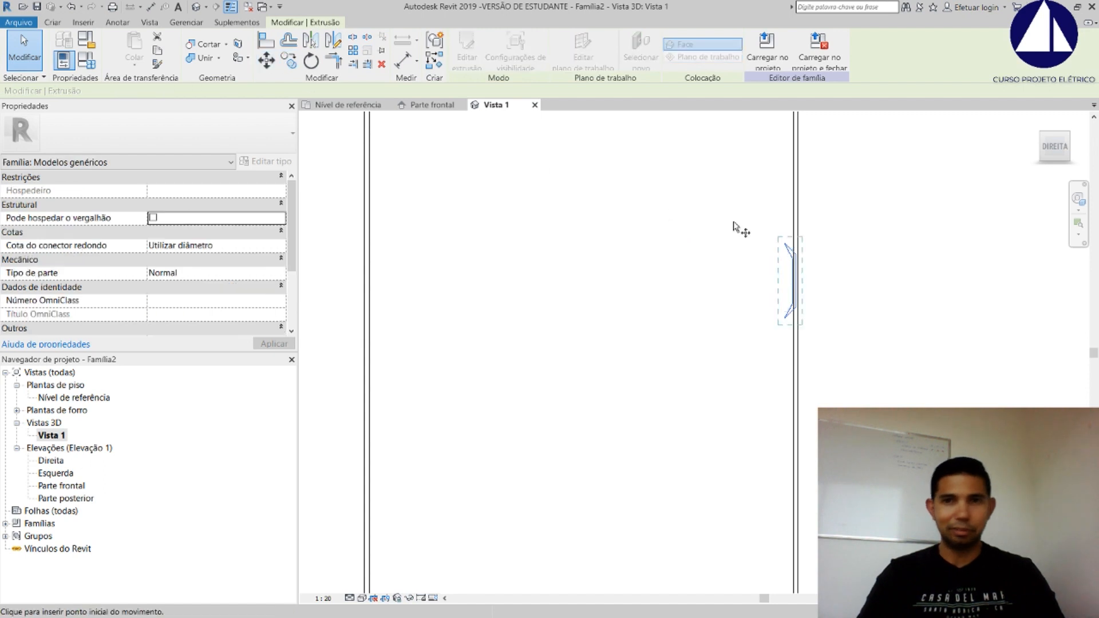
{"action": "scroll", "coordinate": [770, 246], "scroll_direction": "up", "scroll_amount": 1}
{"action": "scroll", "coordinate": [802, 264], "scroll_direction": "up", "scroll_amount": 3}
{"action": "left_click", "coordinate": [802, 258]}
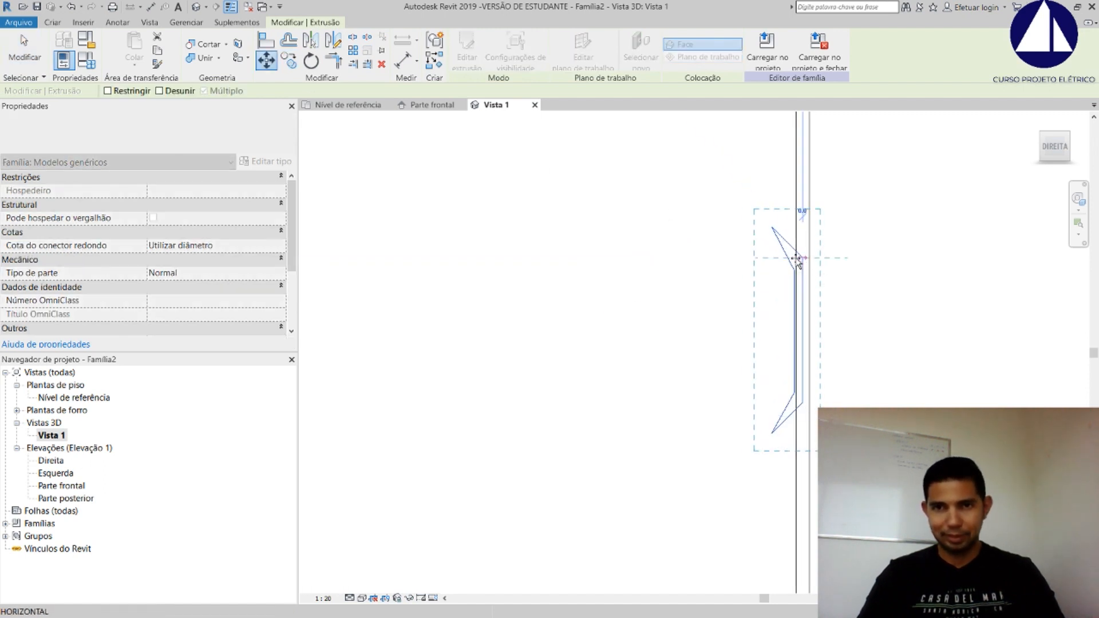
{"action": "left_click", "coordinate": [796, 258]}
{"action": "left_click", "coordinate": [702, 179]}
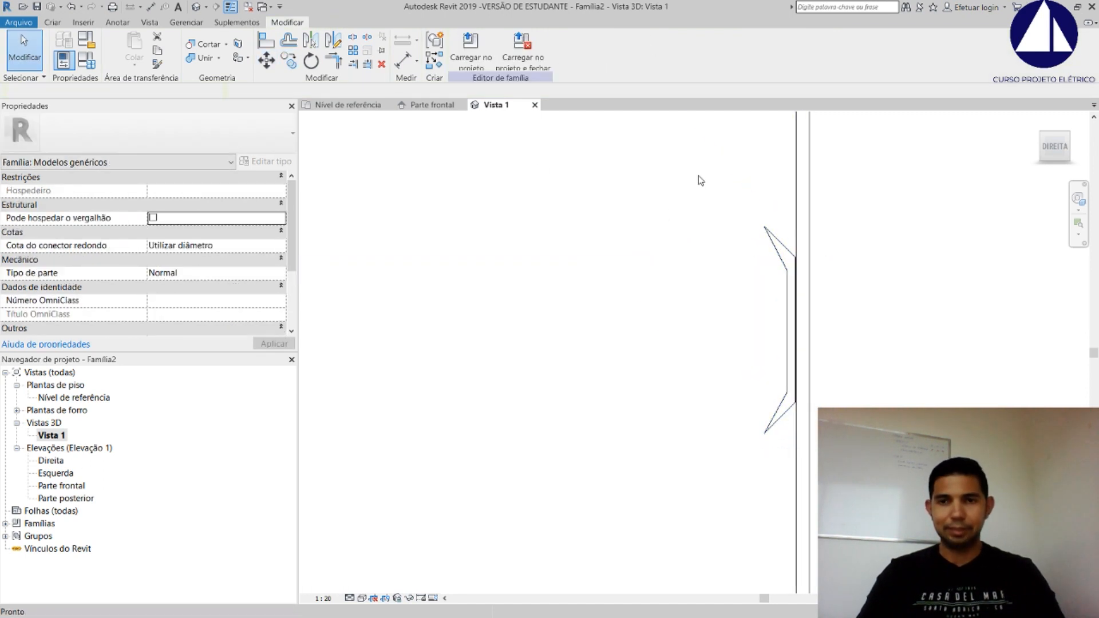
Orbit to an angled front view of the whole box and restore the Consistent Colors visual style
{"action": "scroll", "coordinate": [792, 243], "scroll_direction": "down", "scroll_amount": 10}
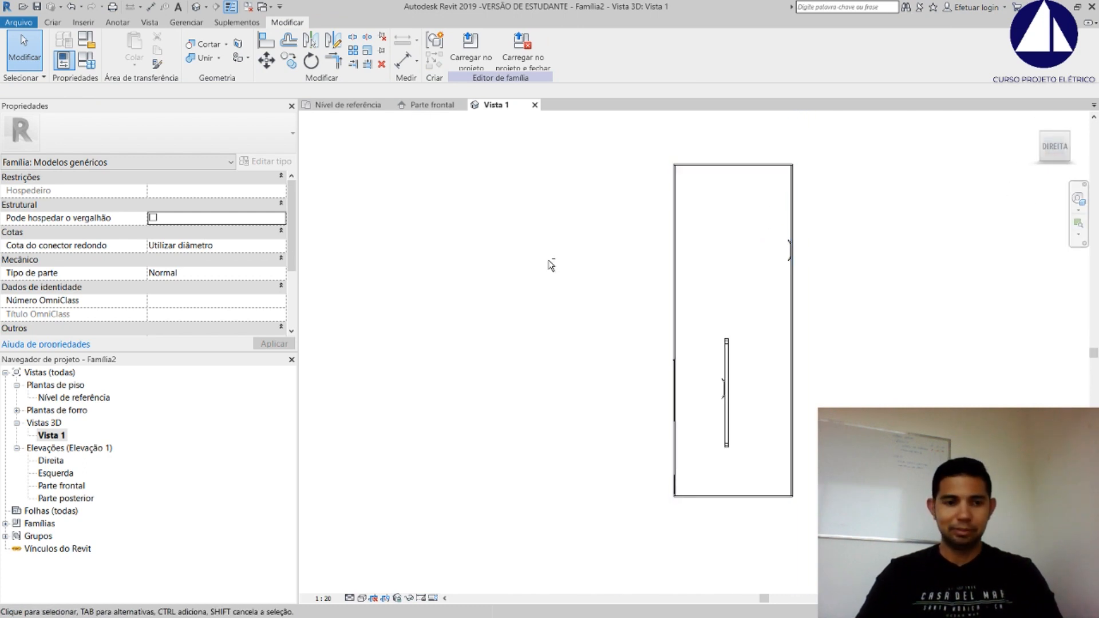
{"action": "middle_click_drag", "start_coordinate": [552, 262], "coordinate": [756, 390], "text": "shift"}
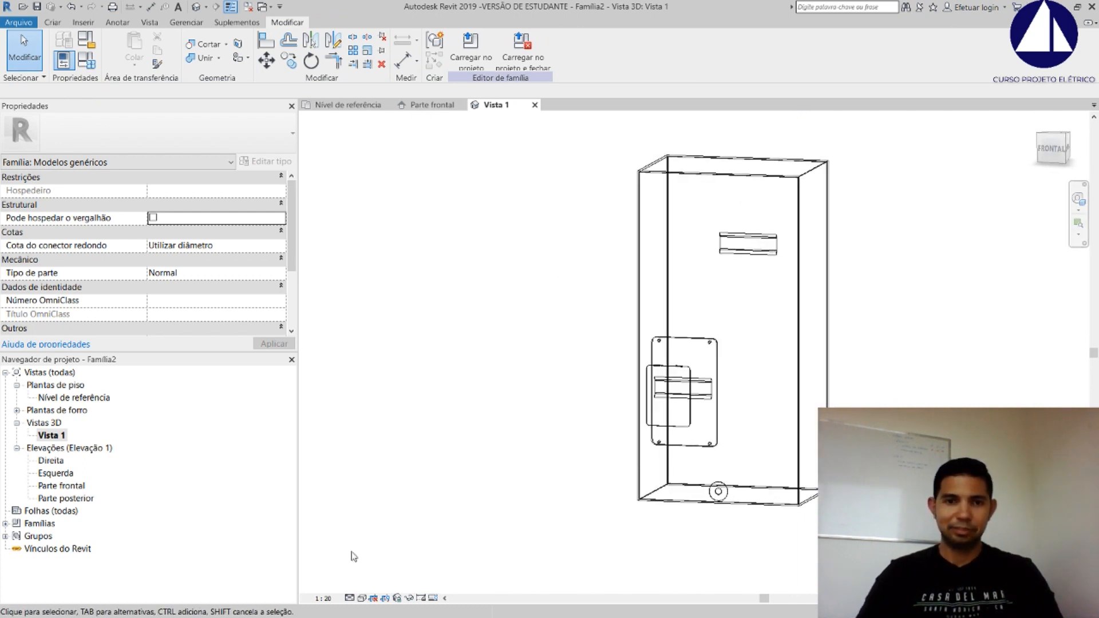
{"action": "left_click", "coordinate": [361, 598]}
{"action": "left_click", "coordinate": [401, 559]}
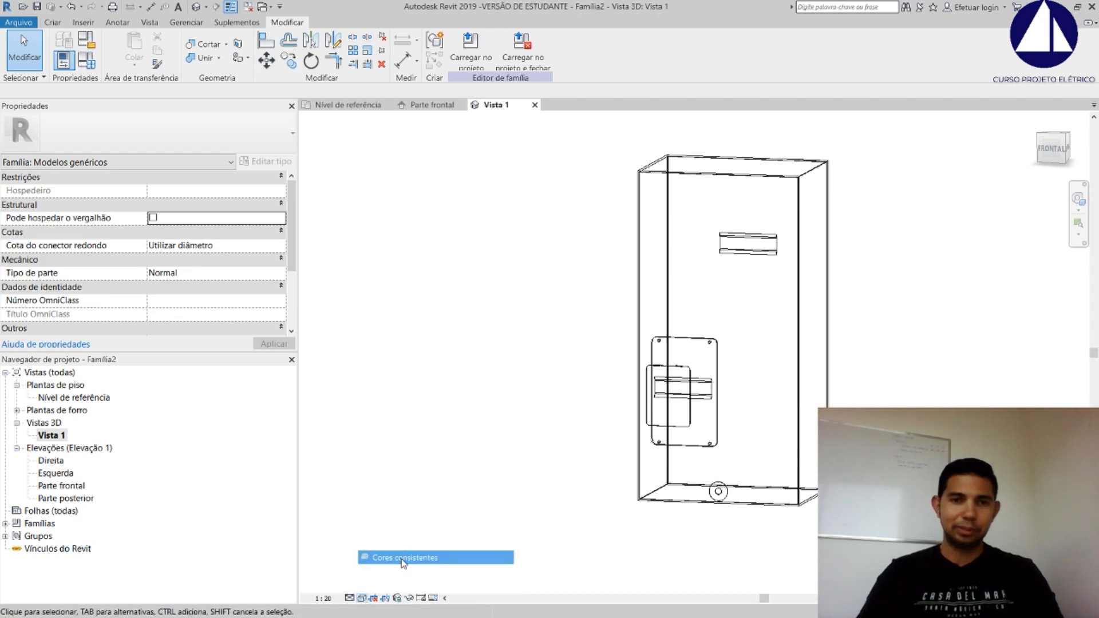
Examine the grouped meter boxes' front-view drawing in ApowerPDF and the photo Med agrupada.JPG in Photos, and return to Revit
{"action": "middle_click_drag", "start_coordinate": [859, 309], "coordinate": [764, 306], "text": "shift"}
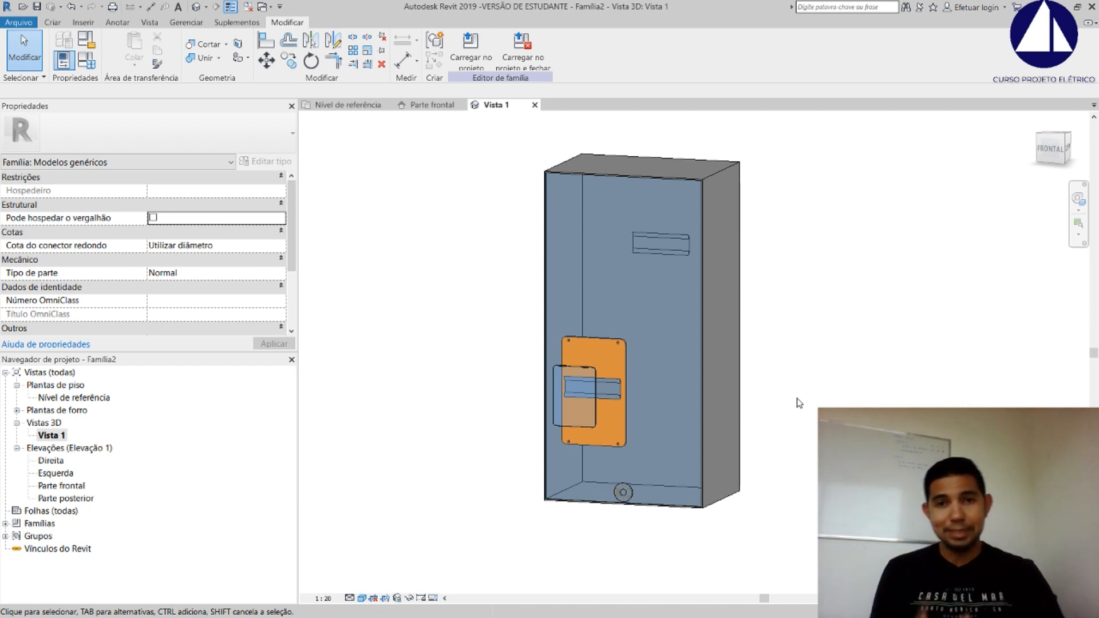
{"action": "key", "text": "alt+Tab"}
{"action": "key", "text": "alt+Tab"}
{"action": "key", "text": "alt+Tab"}
{"action": "key", "text": "alt+Tab"}
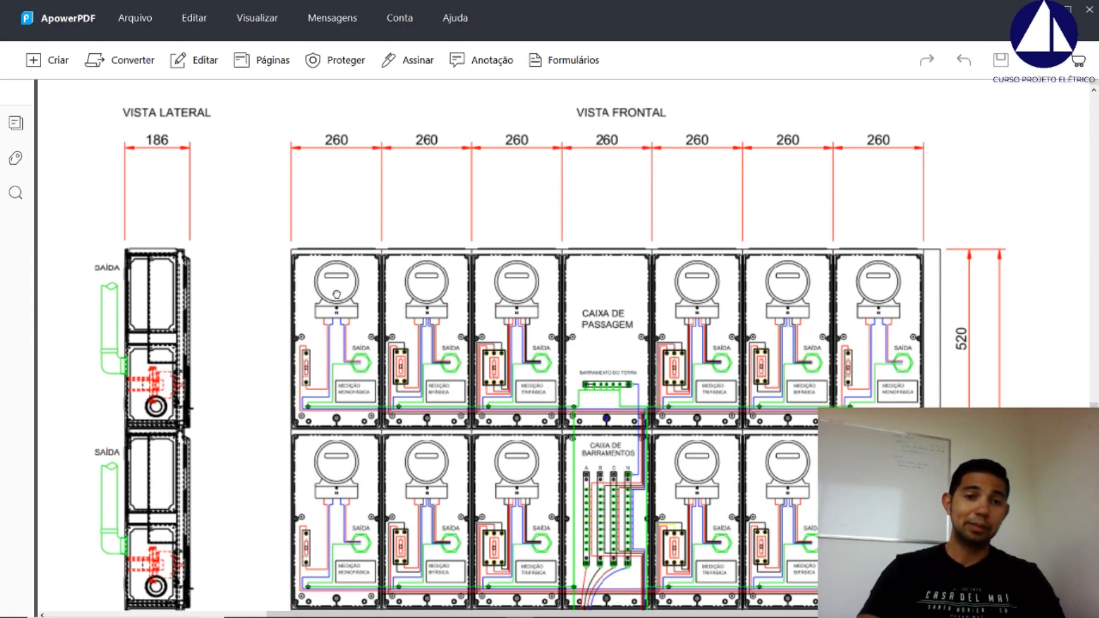
{"action": "scroll", "coordinate": [312, 383], "scroll_direction": "up", "scroll_amount": 1}
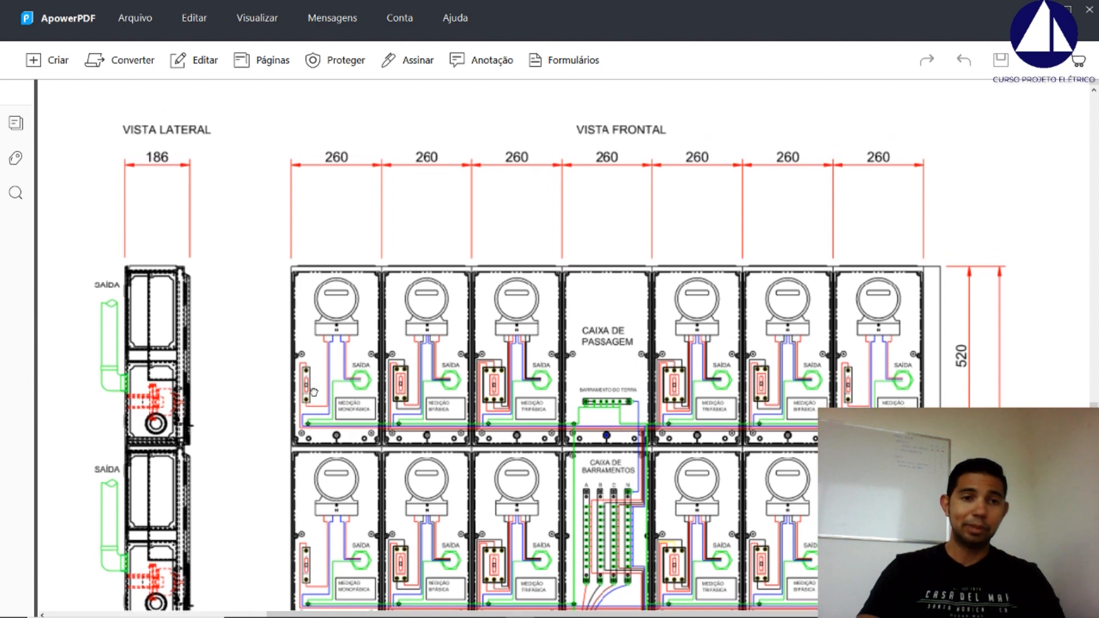
{"action": "key", "text": "alt+Tab"}
{"action": "key", "text": "alt+Tab"}
{"action": "key", "text": "alt+Tab"}
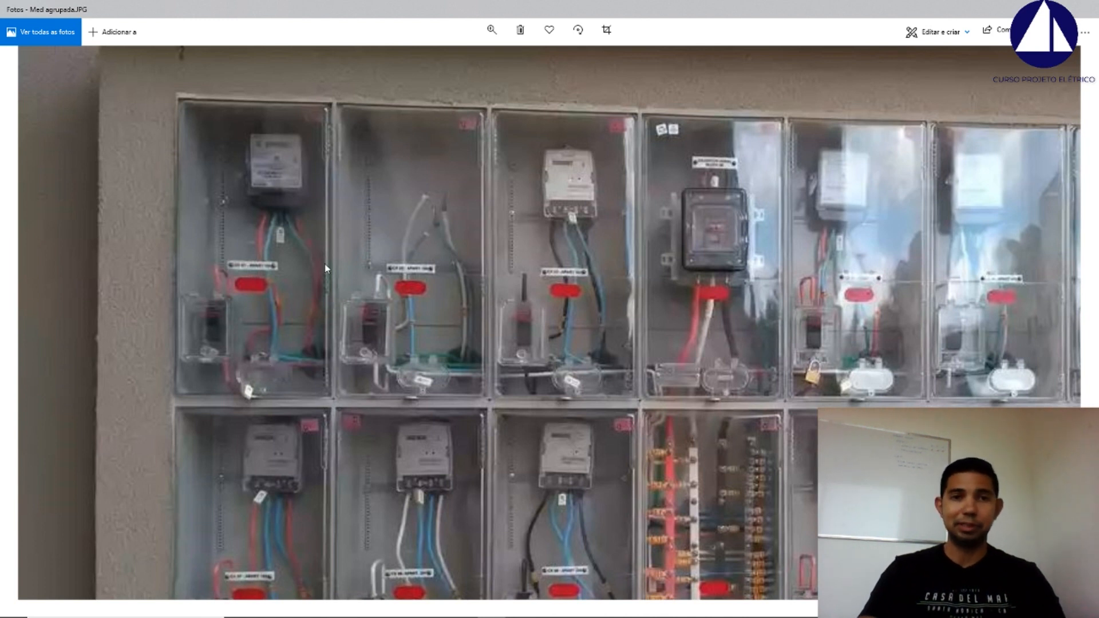
{"action": "key", "text": "alt+Tab"}
{"action": "key", "text": "alt+Tab"}
{"action": "key", "text": "alt+Tab"}
{"action": "key", "text": "alt+Tab"}
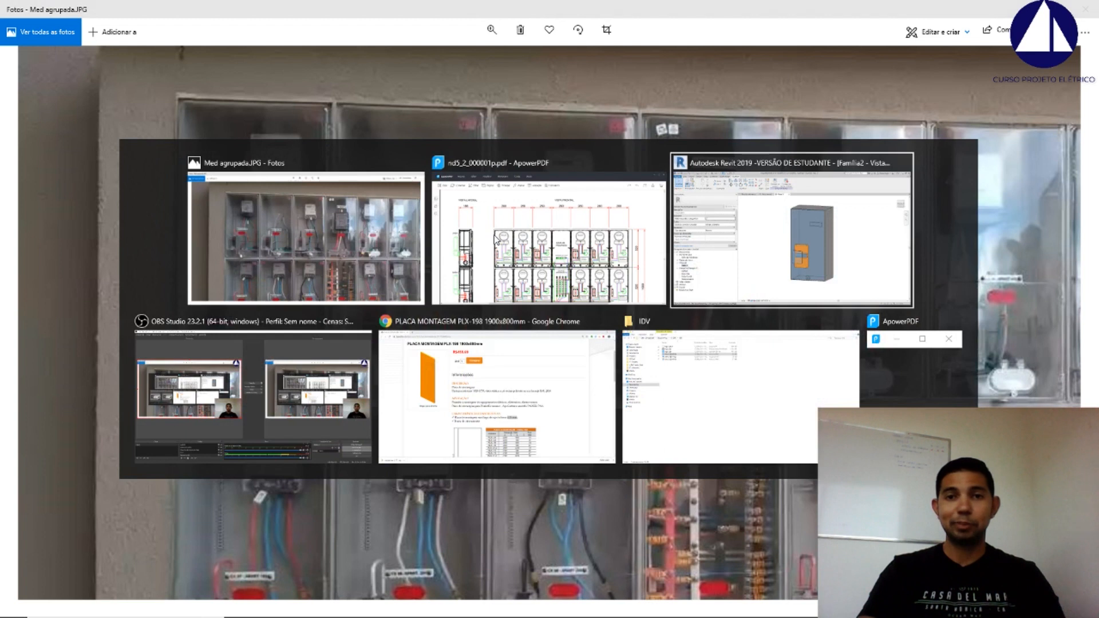
Switch to Photos and zoom out the meter photo to study the arrangement of the whole box grid, returning to Revit
{"action": "middle_click_drag", "start_coordinate": [761, 293], "coordinate": [791, 308], "text": "shift"}
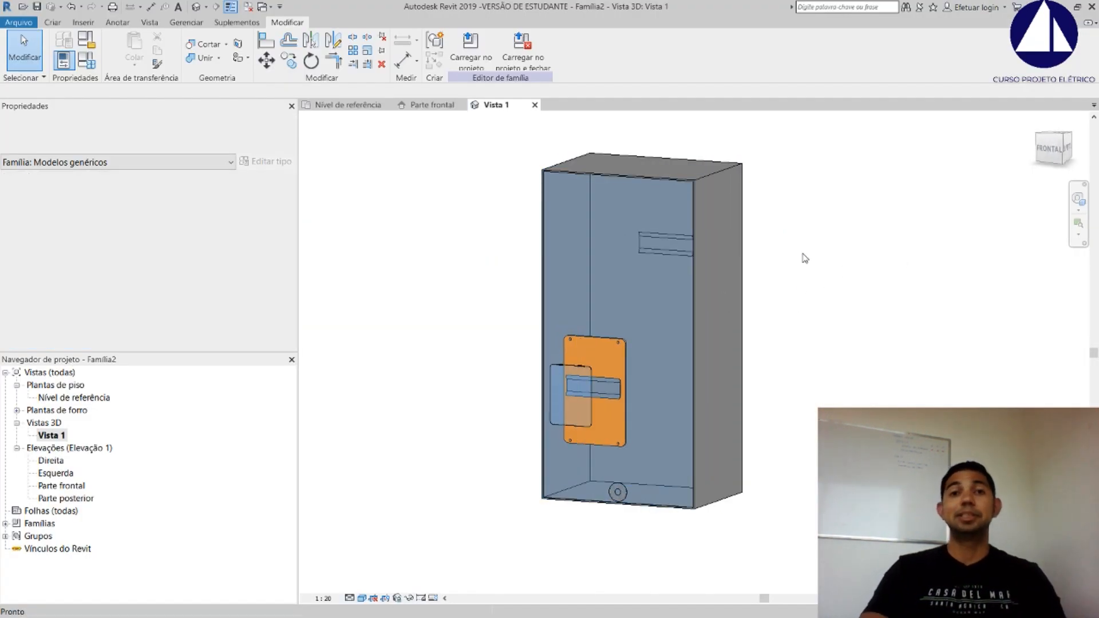
{"action": "scroll", "coordinate": [793, 226], "scroll_direction": "down", "scroll_amount": 3}
{"action": "scroll", "coordinate": [804, 257], "scroll_direction": "down", "scroll_amount": 1}
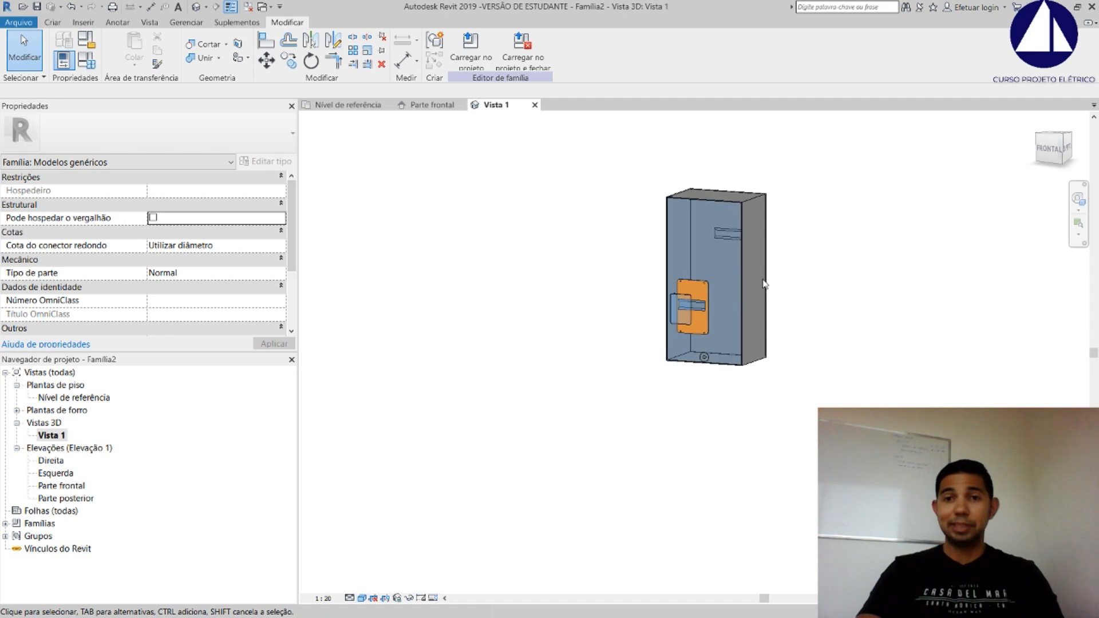
{"action": "middle_click_drag", "start_coordinate": [750, 284], "coordinate": [596, 250]}
{"action": "key", "text": "alt+Tab"}
{"action": "left_click", "coordinate": [582, 243]}
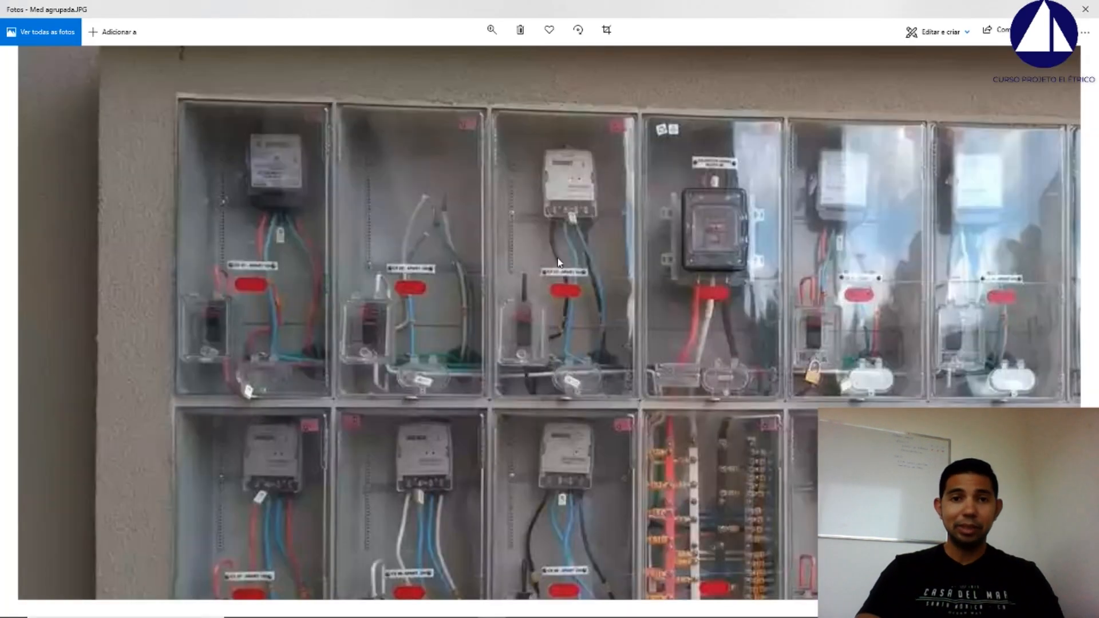
{"action": "left_click", "coordinate": [492, 30]}
{"action": "left_click_drag", "start_coordinate": [489, 60], "coordinate": [450, 61]}
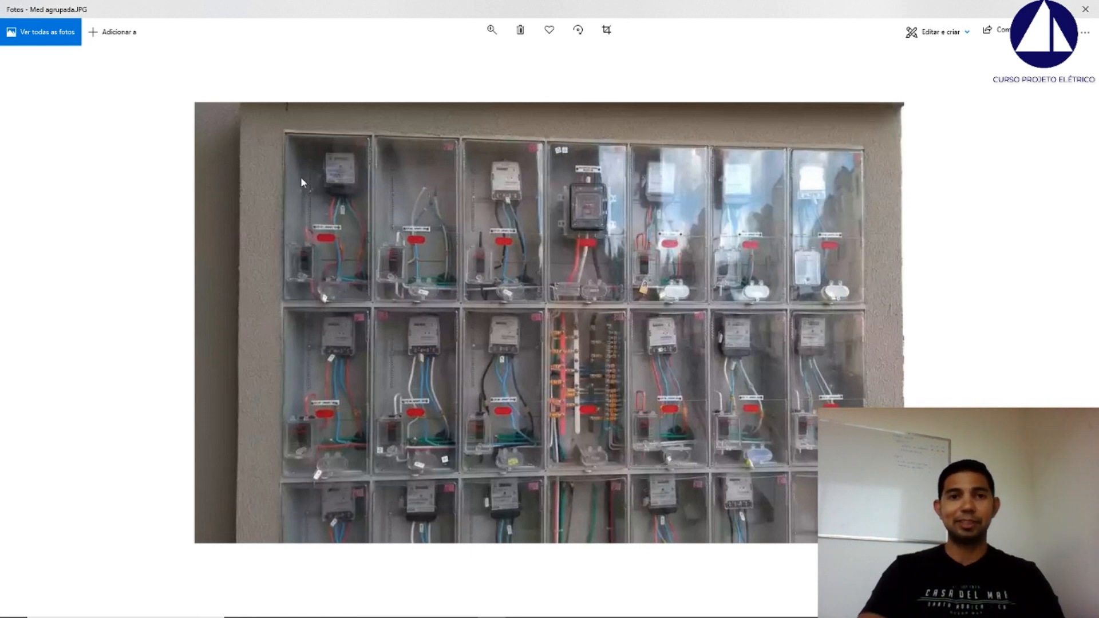
{"action": "key", "text": "alt+Tab"}
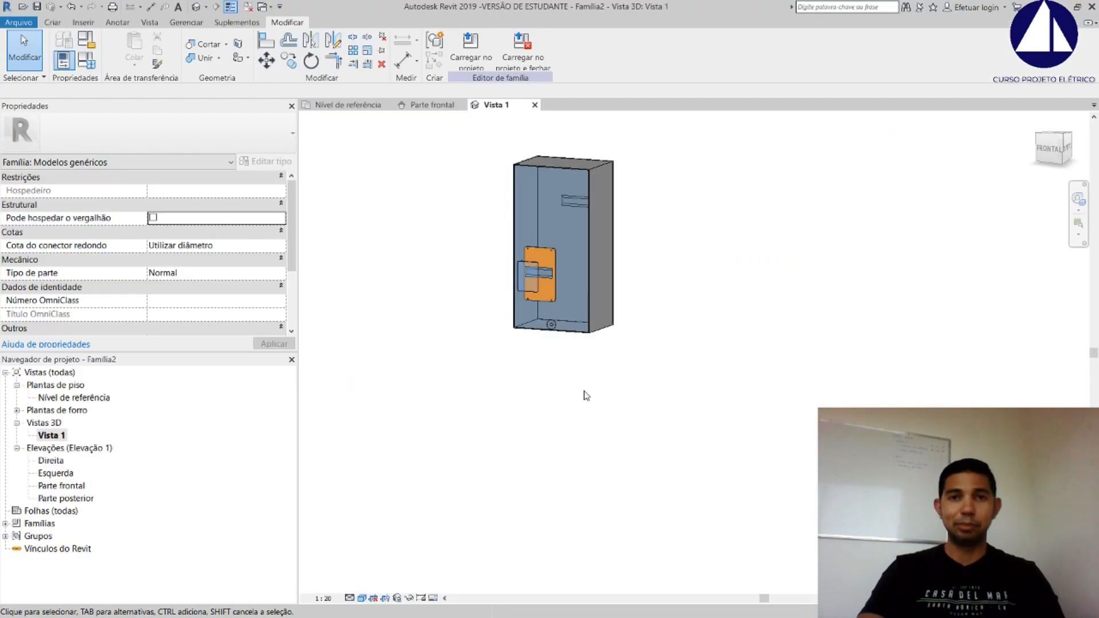
From the front view, copy the complete meter box twice downward, edge to edge, to form a column of three boxes
{"action": "left_click", "coordinate": [1056, 152]}
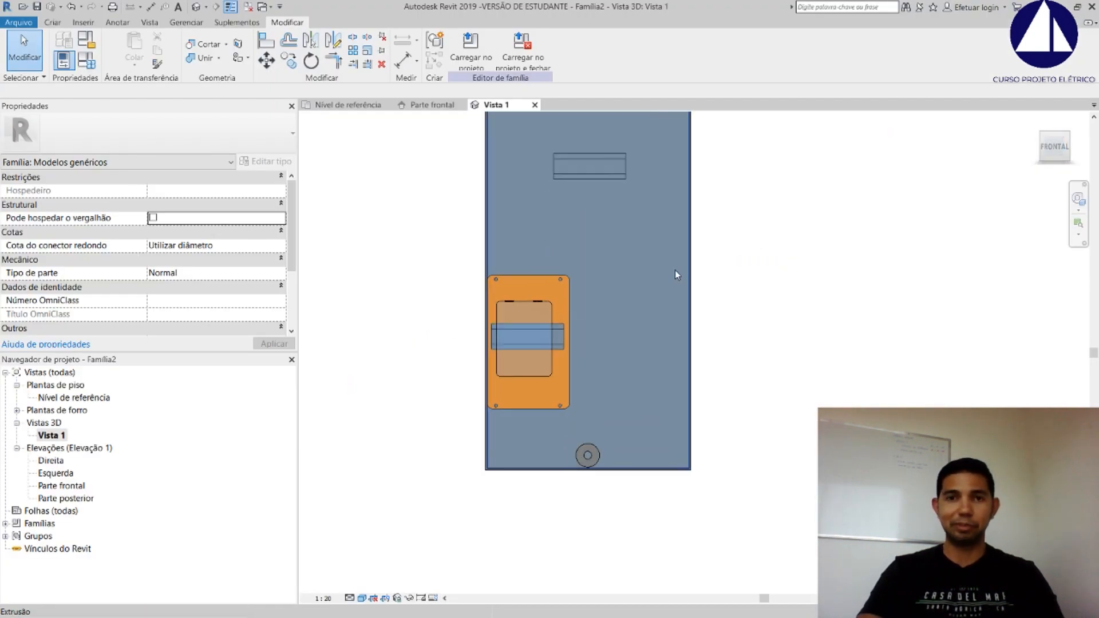
{"action": "middle_click_drag", "start_coordinate": [765, 338], "coordinate": [567, 297]}
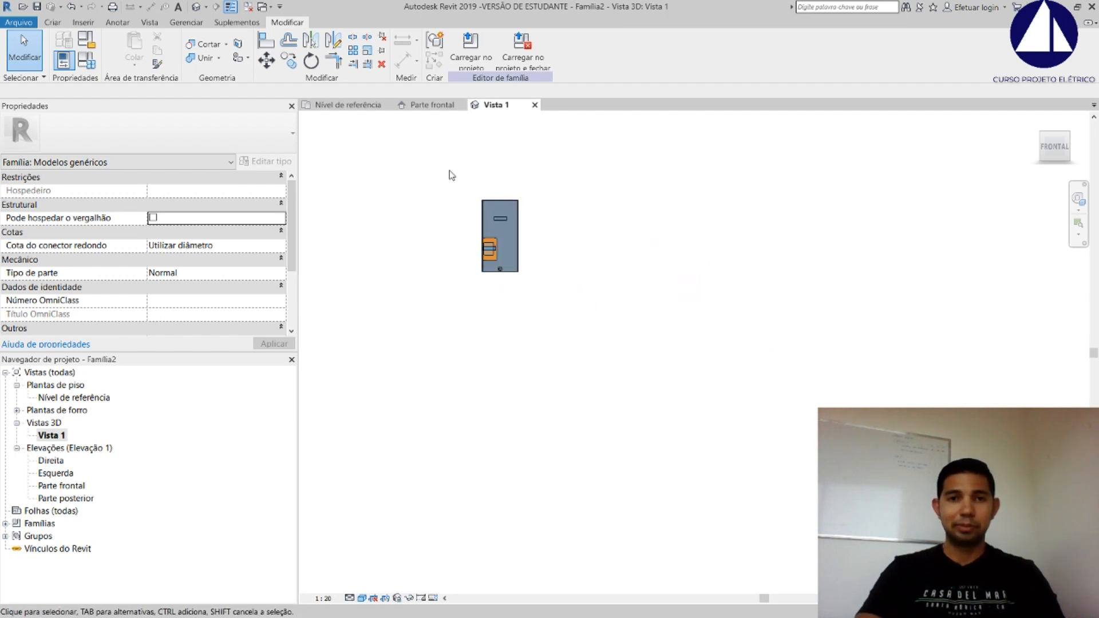
{"action": "left_click_drag", "start_coordinate": [449, 170], "coordinate": [565, 304]}
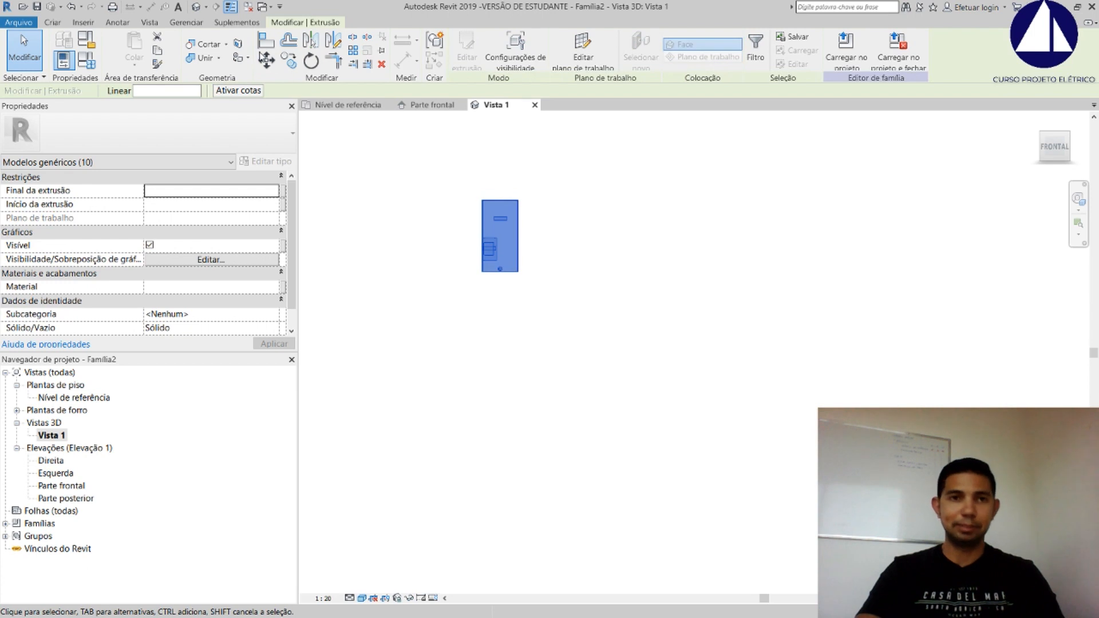
{"action": "key", "text": "c"}
{"action": "key", "text": "o"}
{"action": "scroll", "coordinate": [490, 207], "scroll_direction": "up", "scroll_amount": 2}
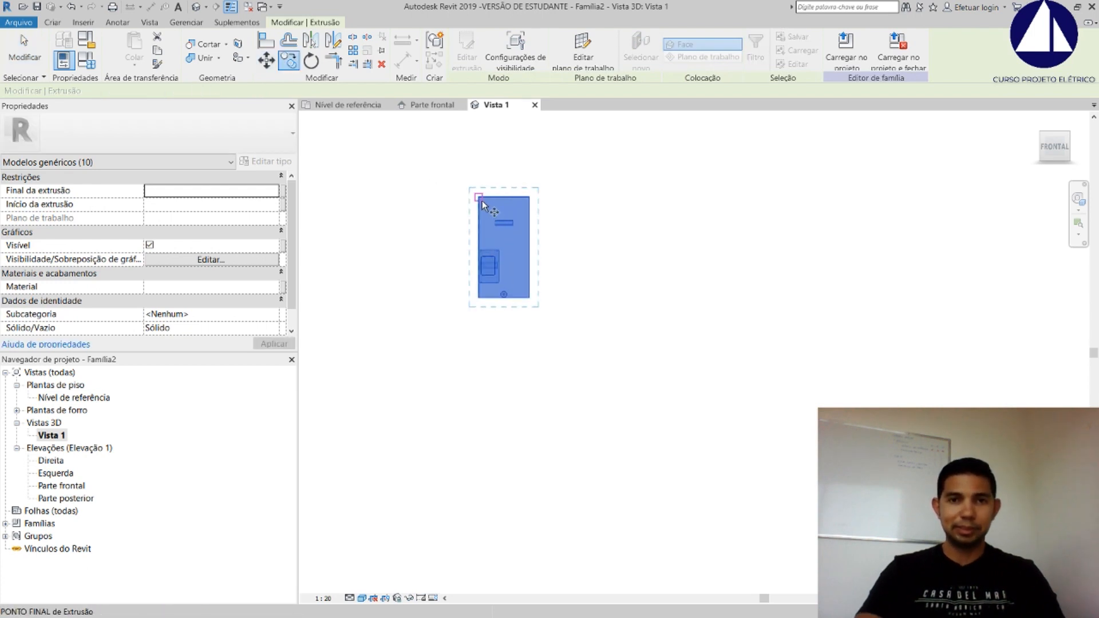
{"action": "left_click", "coordinate": [479, 198]}
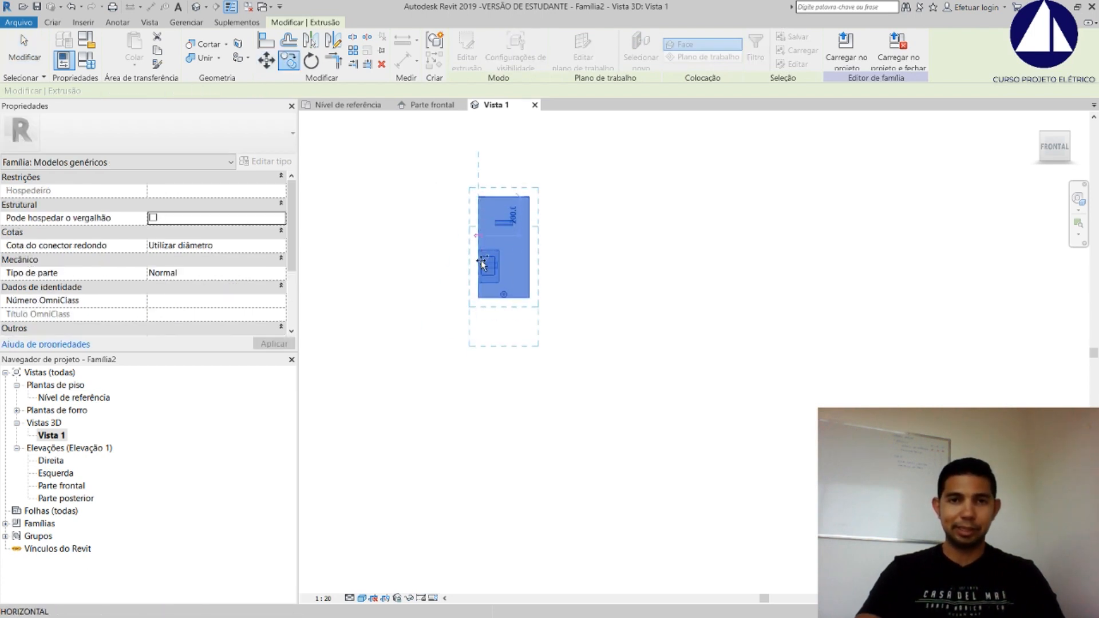
{"action": "left_click", "coordinate": [479, 298]}
{"action": "left_click", "coordinate": [479, 400]}
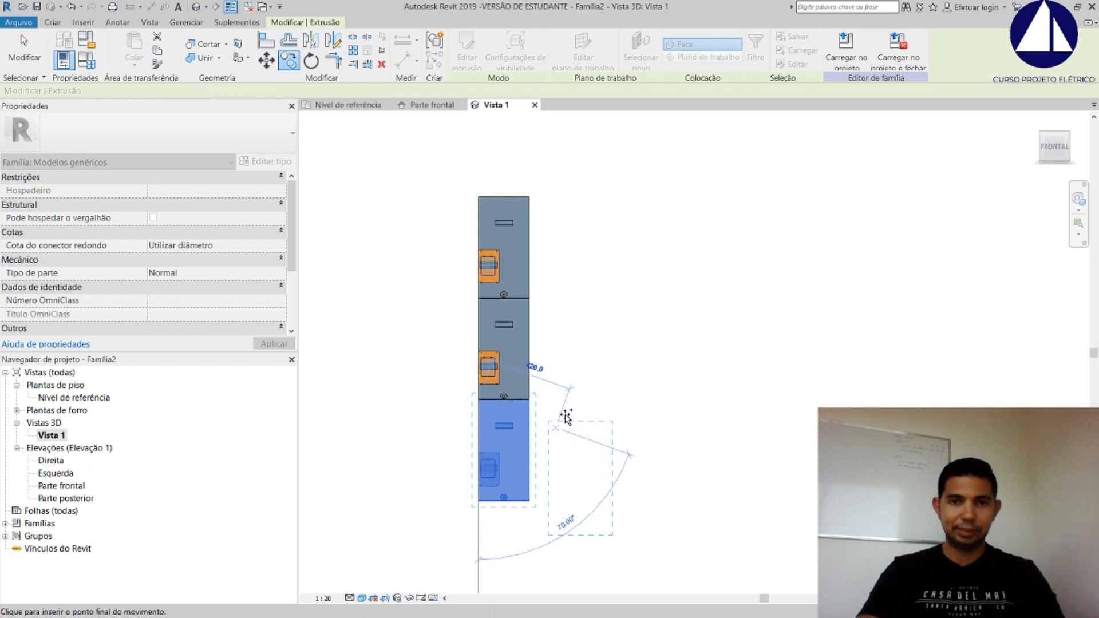
{"action": "key", "text": "Escape"}
Copy the column of three boxes twice to its right, edge to edge, to form a three-by-three grid
{"action": "left_click_drag", "start_coordinate": [434, 168], "coordinate": [574, 520]}
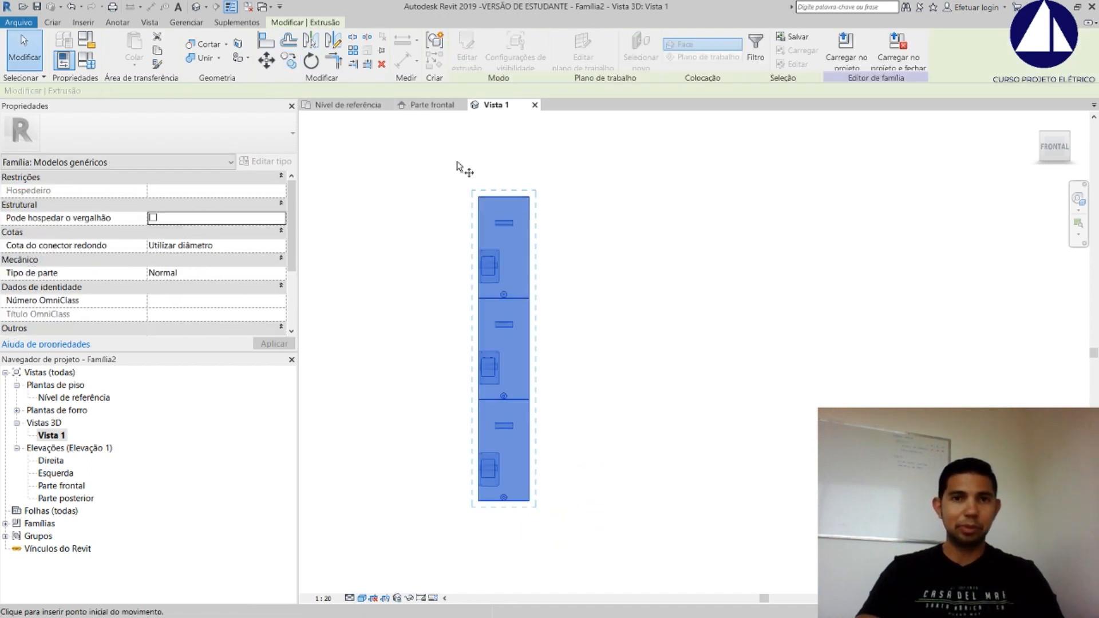
{"action": "key", "text": "r"}
{"action": "key", "text": "o"}
{"action": "left_click", "coordinate": [530, 197]}
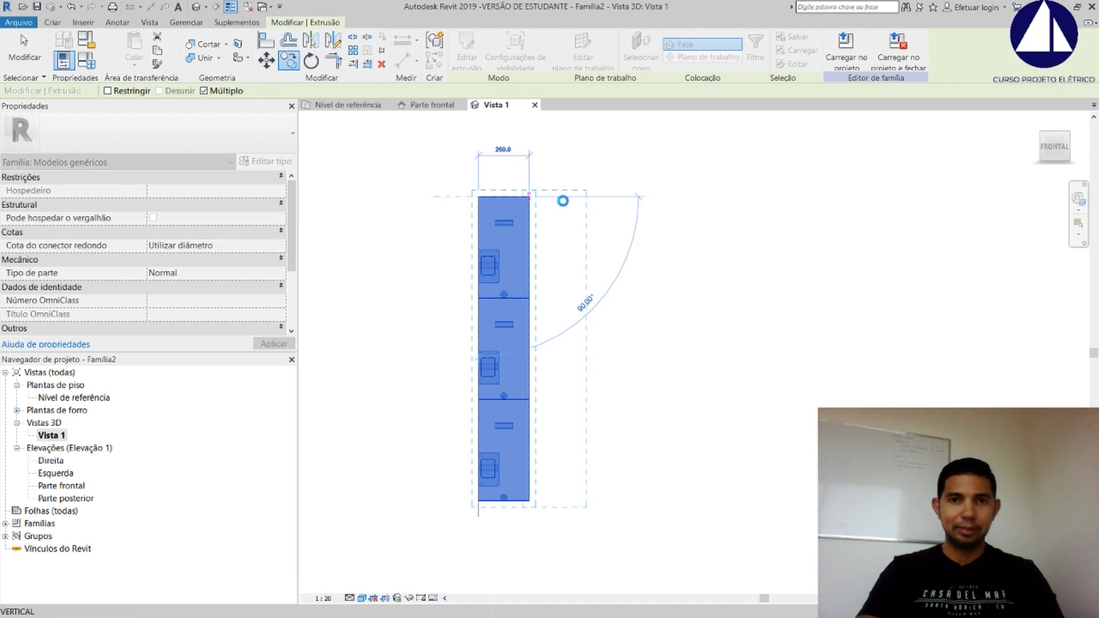
{"action": "left_click", "coordinate": [580, 199]}
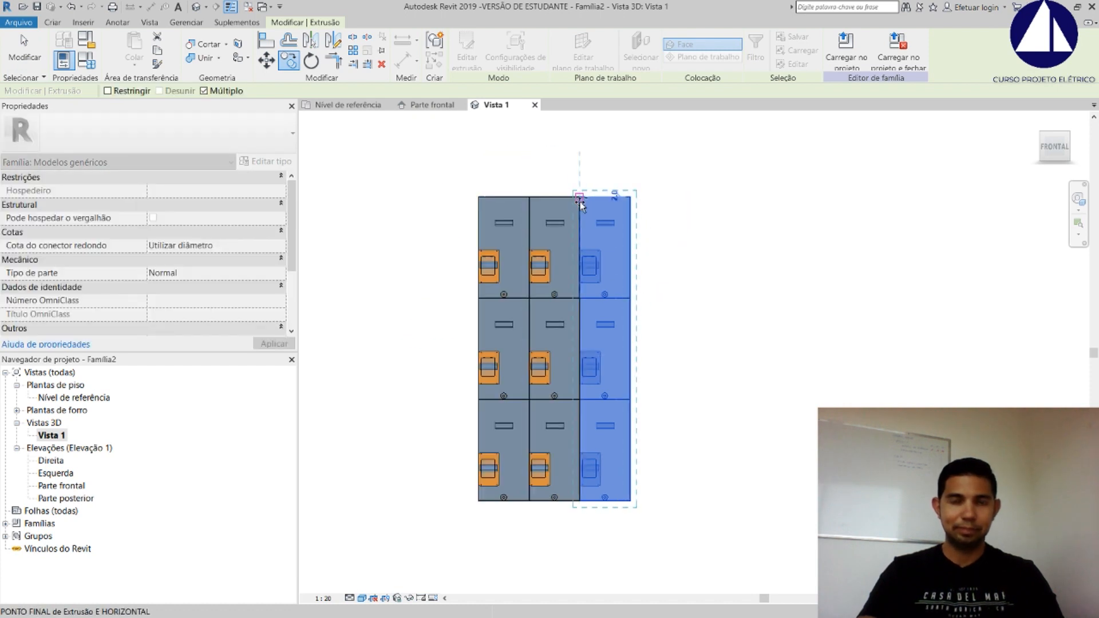
{"action": "key", "text": "Escape"}
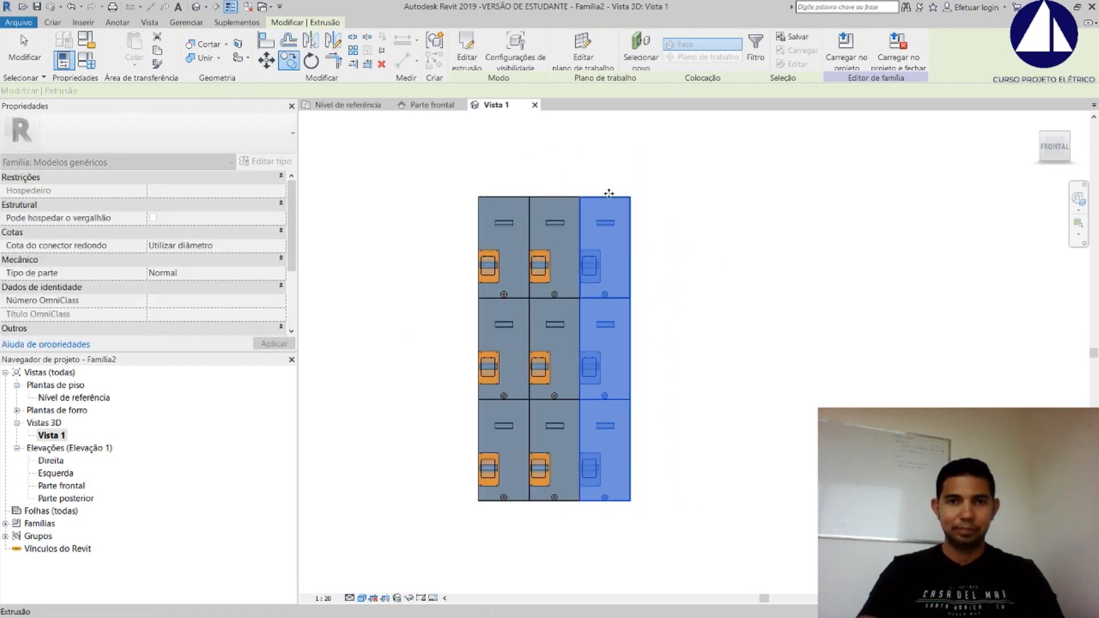
Copy the whole three-by-three grid horizontally about 776 mm to the right to form three rows of six boxes
{"action": "left_click_drag", "start_coordinate": [435, 164], "coordinate": [682, 537]}
{"action": "key", "text": "c"}
{"action": "key", "text": "o"}
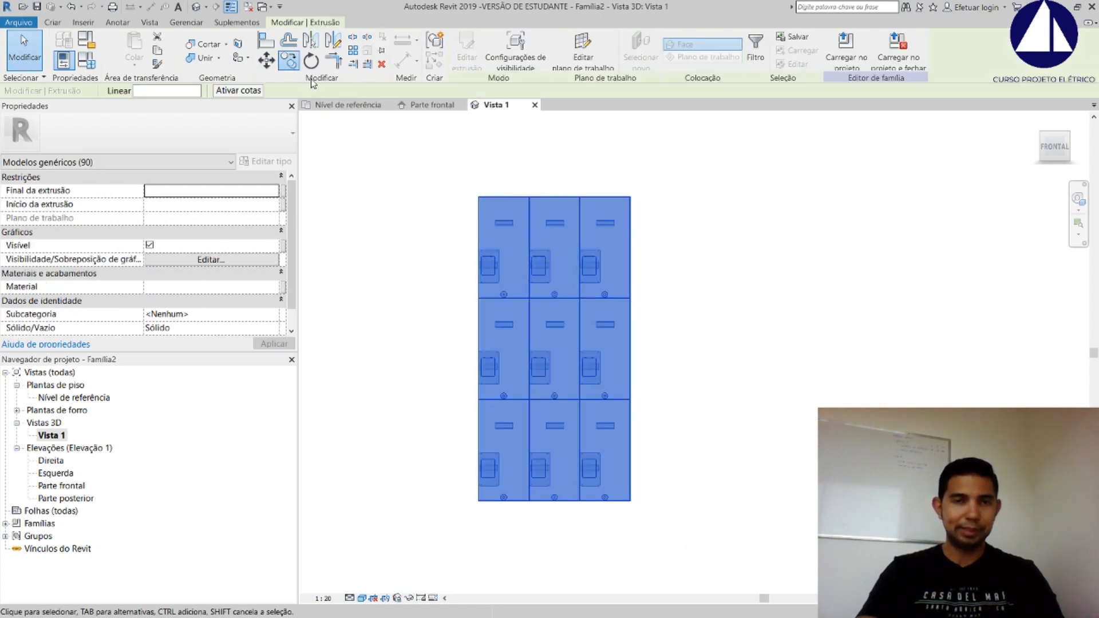
{"action": "left_click", "coordinate": [478, 197]}
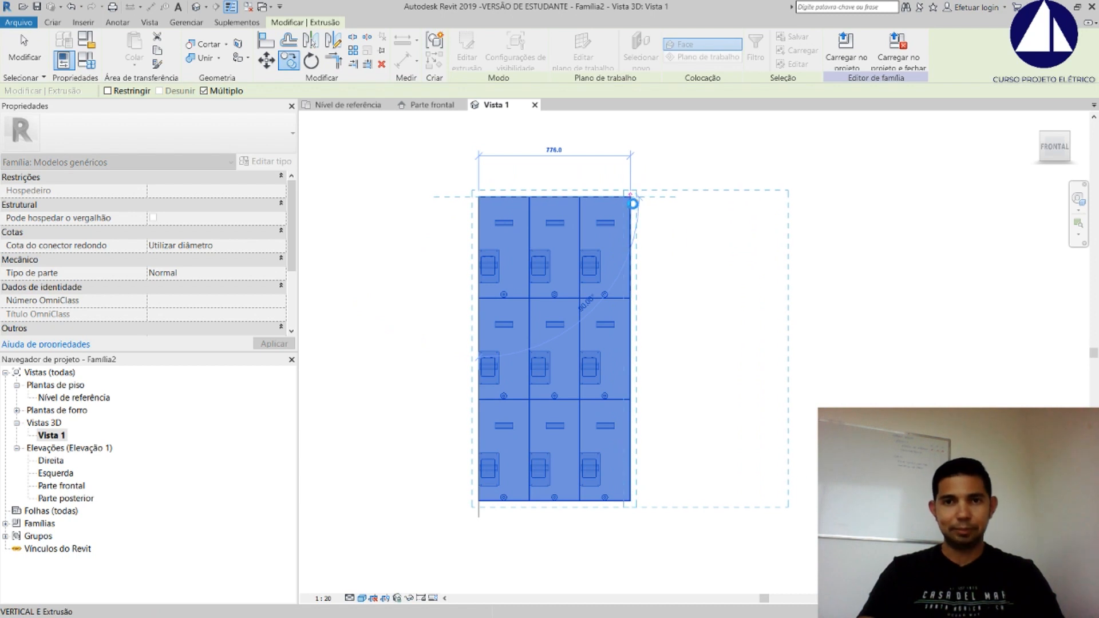
{"action": "left_click", "coordinate": [631, 198]}
{"action": "key", "text": "Escape"}
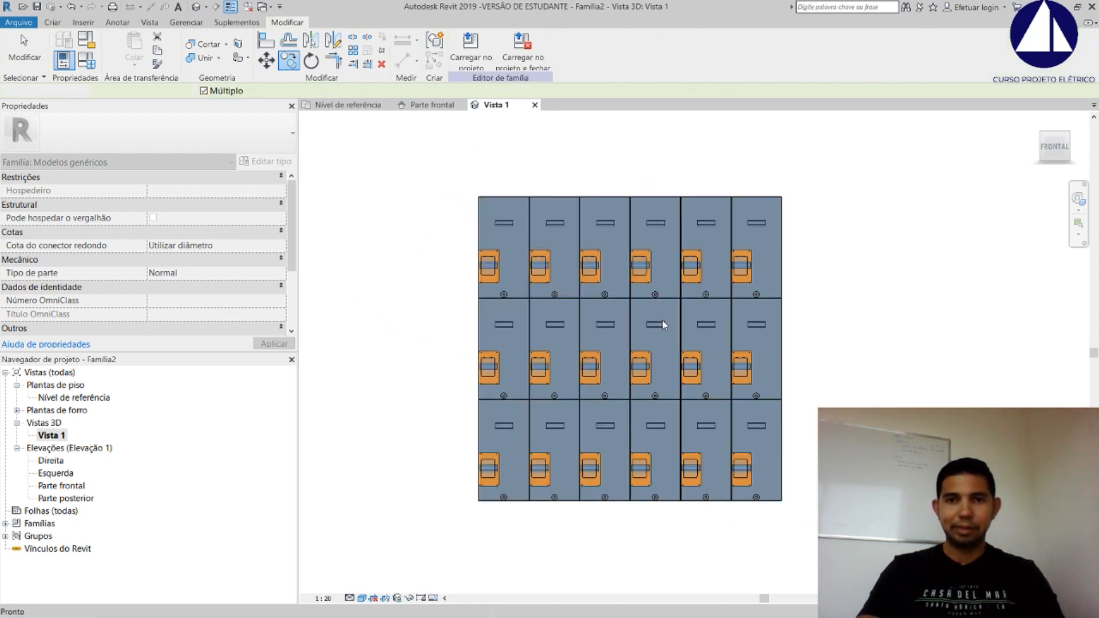
{"action": "key", "text": "Escape"}
Consult the meter photo in Photos, and in Revit move the top-row, fourth-column box's orange mounting plate up and right towards the box's centre
{"action": "key", "text": "alt+Tab"}
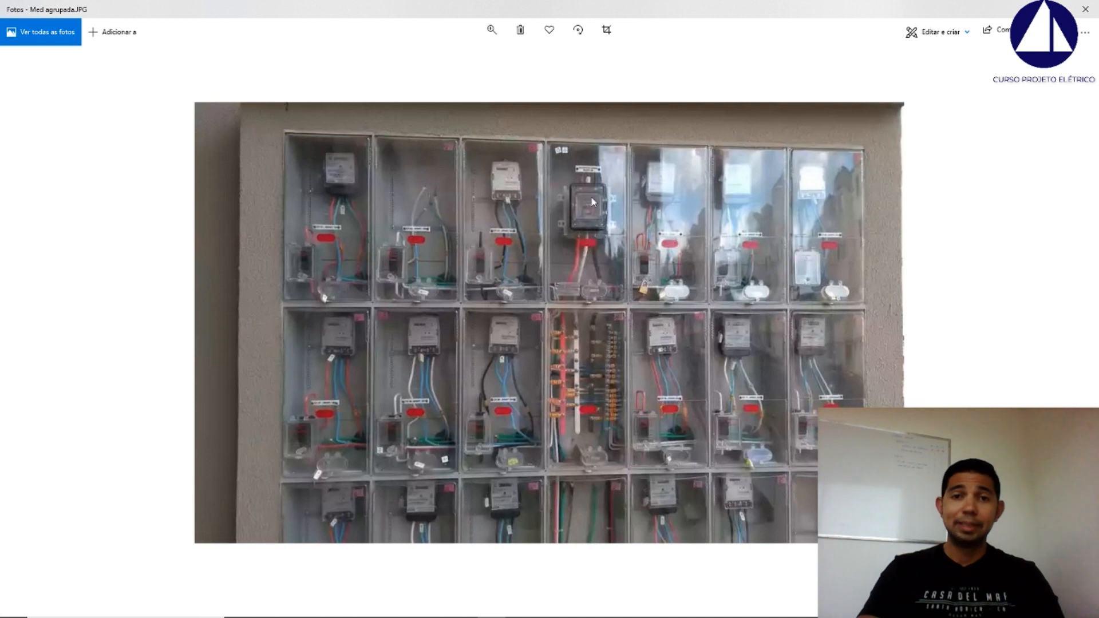
{"action": "key", "text": "alt+Tab"}
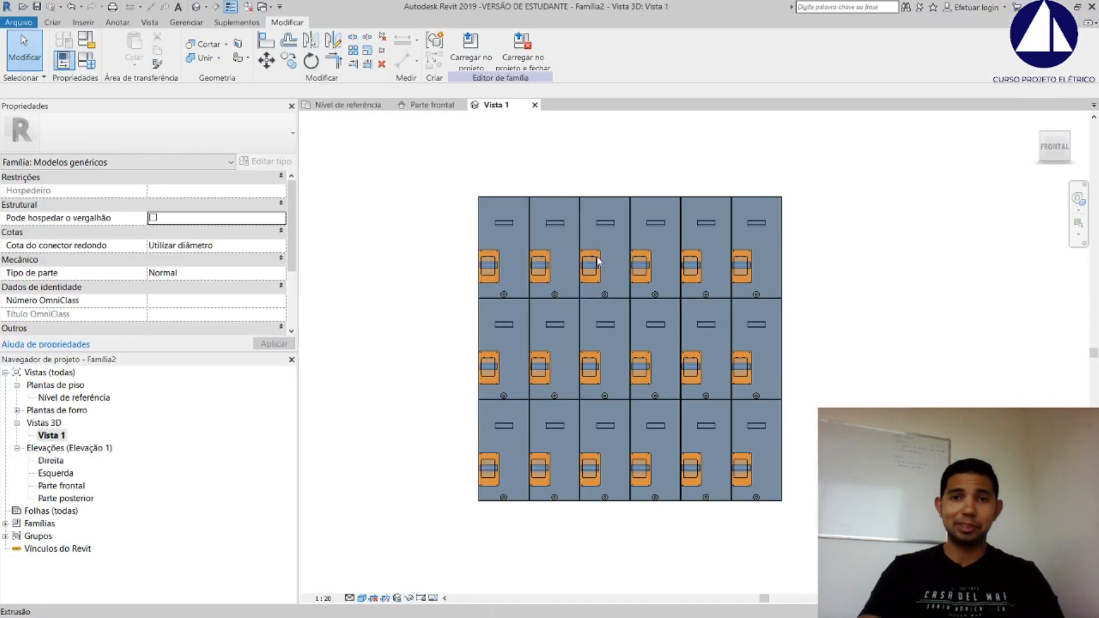
{"action": "scroll", "coordinate": [640, 252], "scroll_direction": "up", "scroll_amount": 4}
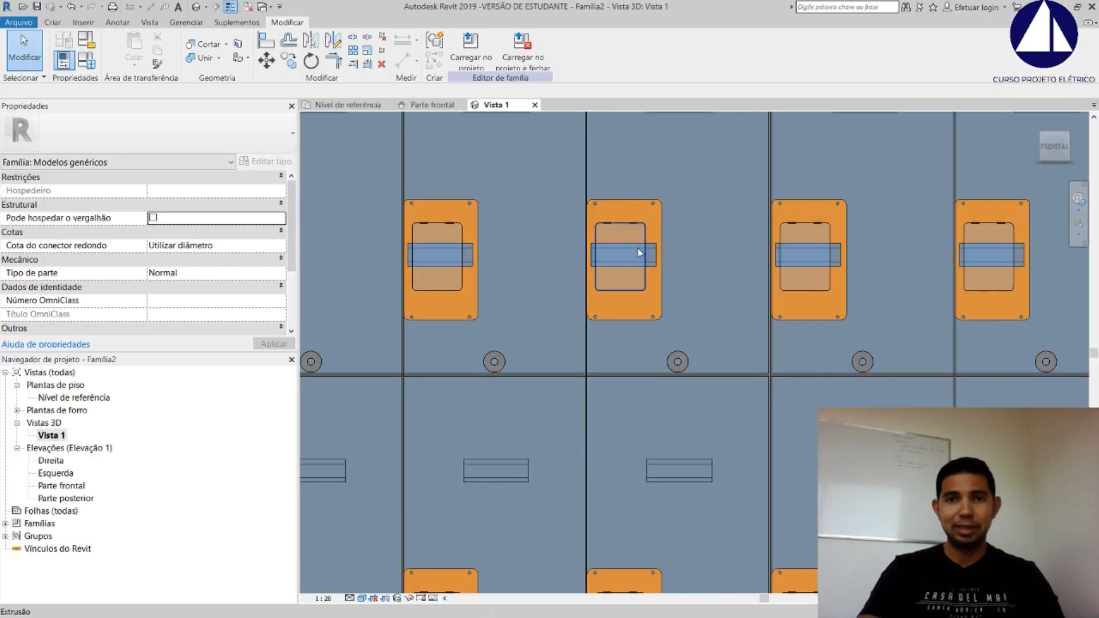
{"action": "left_click", "coordinate": [637, 201]}
{"action": "key", "text": "Escape"}
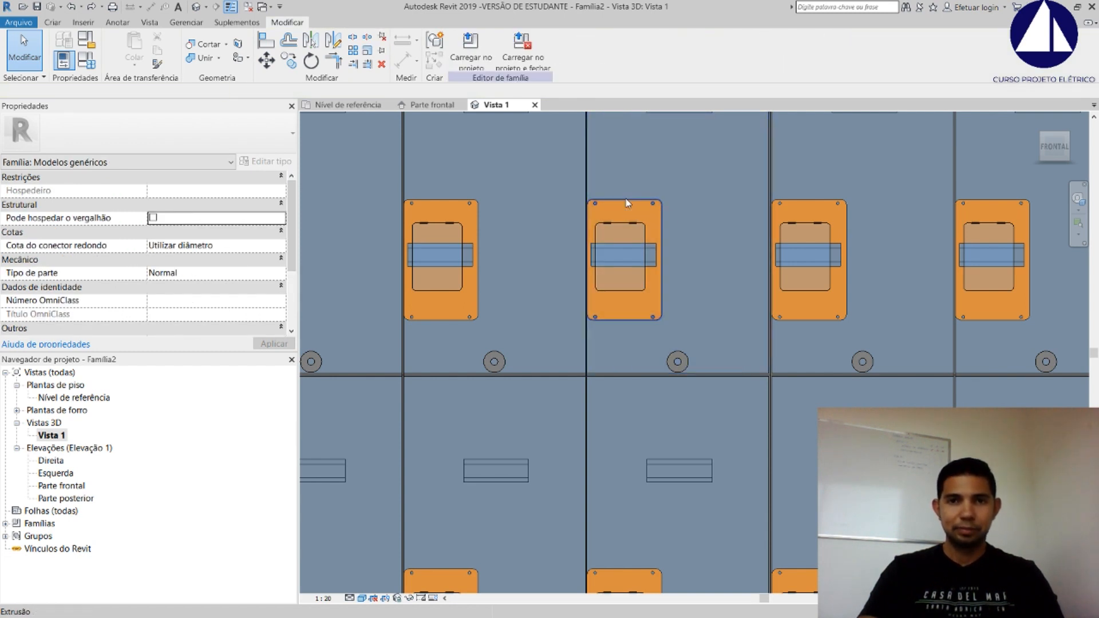
{"action": "left_click", "coordinate": [628, 203]}
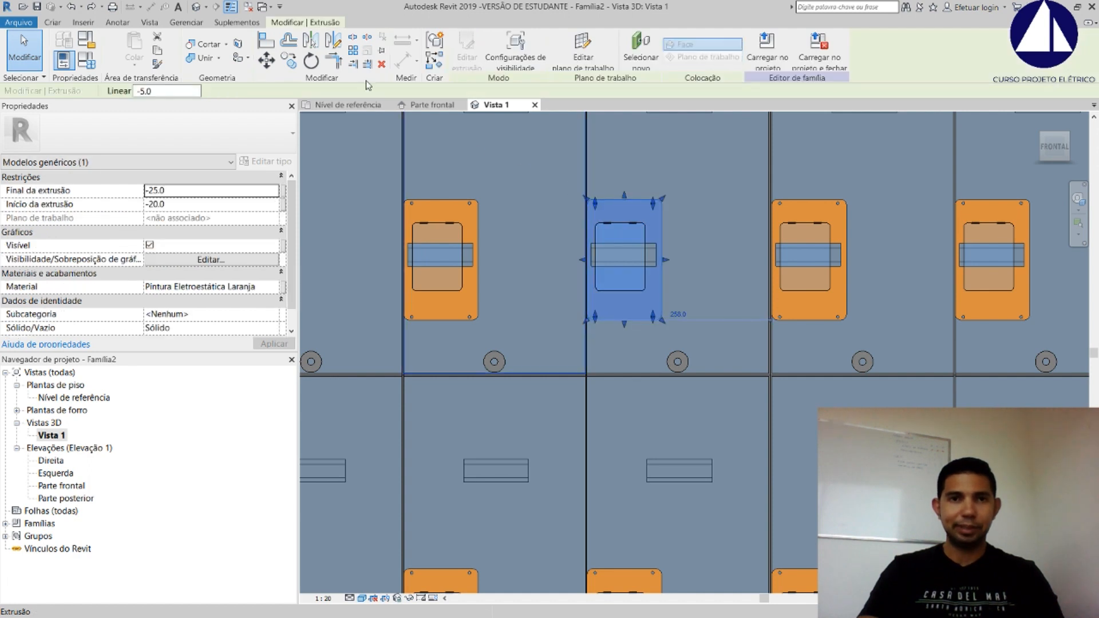
{"action": "left_click", "coordinate": [267, 60]}
{"action": "left_click", "coordinate": [623, 201]}
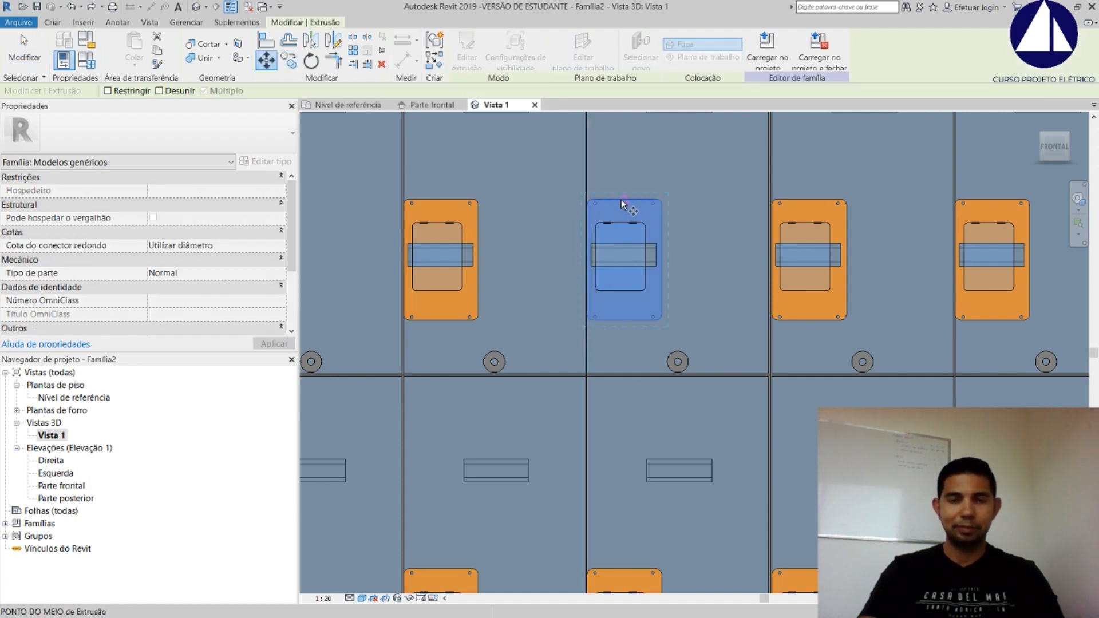
{"action": "left_click", "coordinate": [675, 148]}
Compare the relocated plate with the meter photo in Photos, and return to Revit with an angled front view of the box grid
{"action": "key", "text": "alt+Tab"}
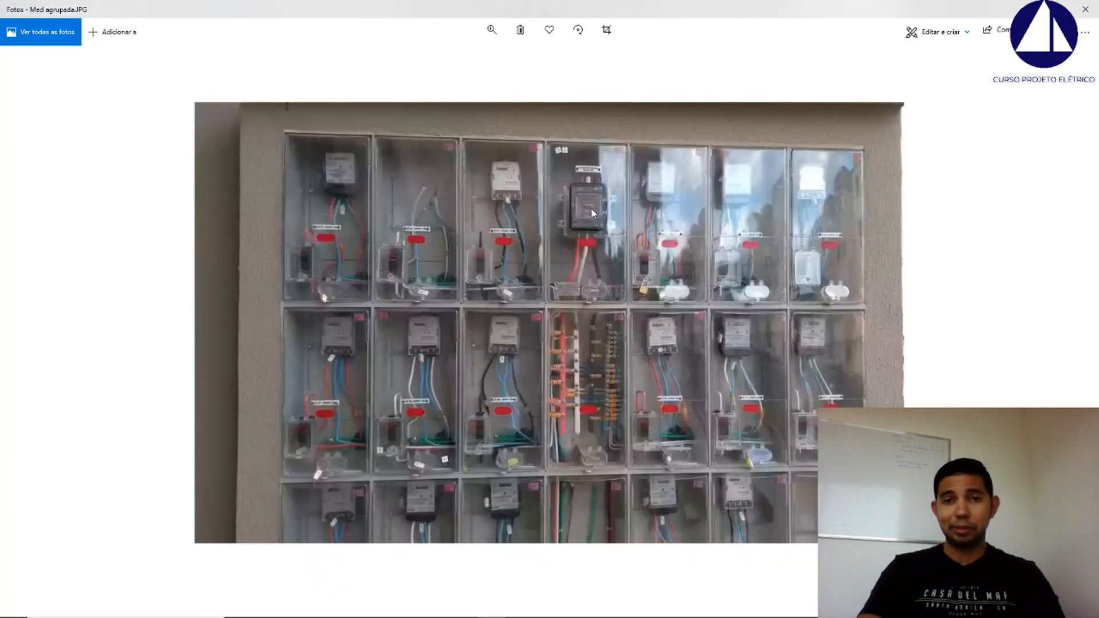
{"action": "key", "text": "alt+Tab"}
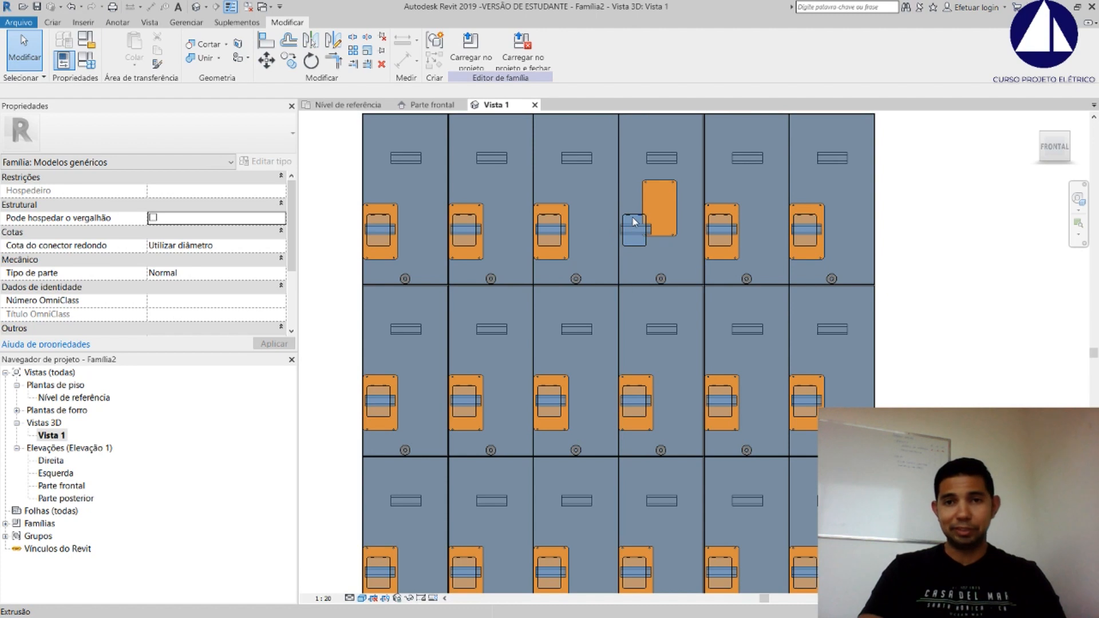
{"action": "scroll", "coordinate": [634, 225], "scroll_direction": "up", "scroll_amount": 2}
{"action": "middle_click_drag", "start_coordinate": [681, 262], "coordinate": [691, 259], "text": "shift"}
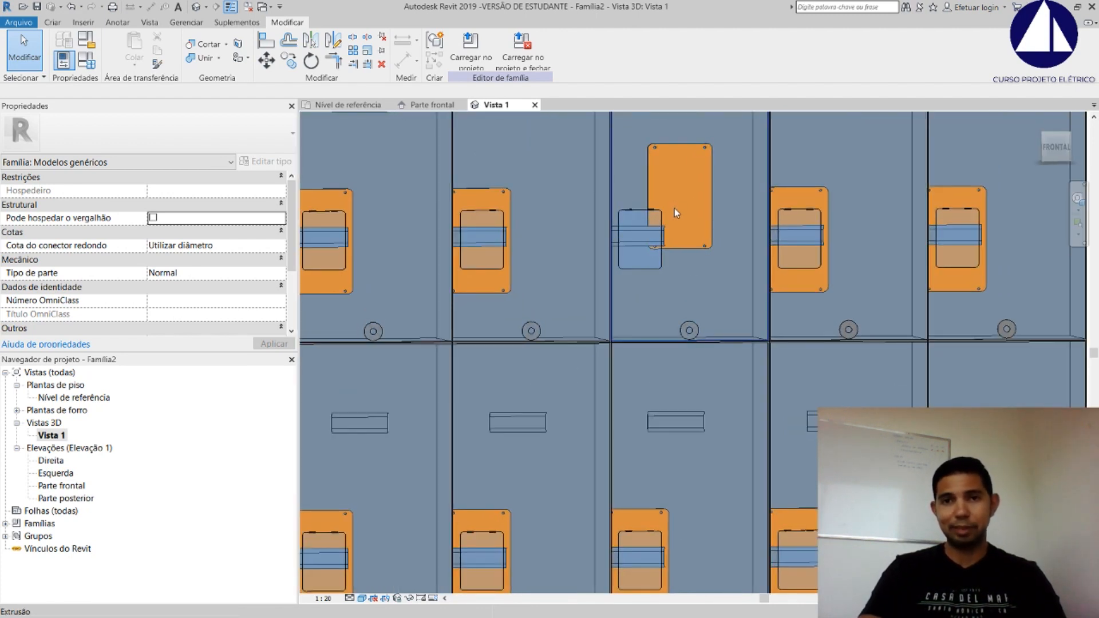
{"action": "scroll", "coordinate": [675, 208], "scroll_direction": "down", "scroll_amount": 3}
{"action": "middle_click_drag", "start_coordinate": [704, 253], "coordinate": [630, 268], "text": "shift"}
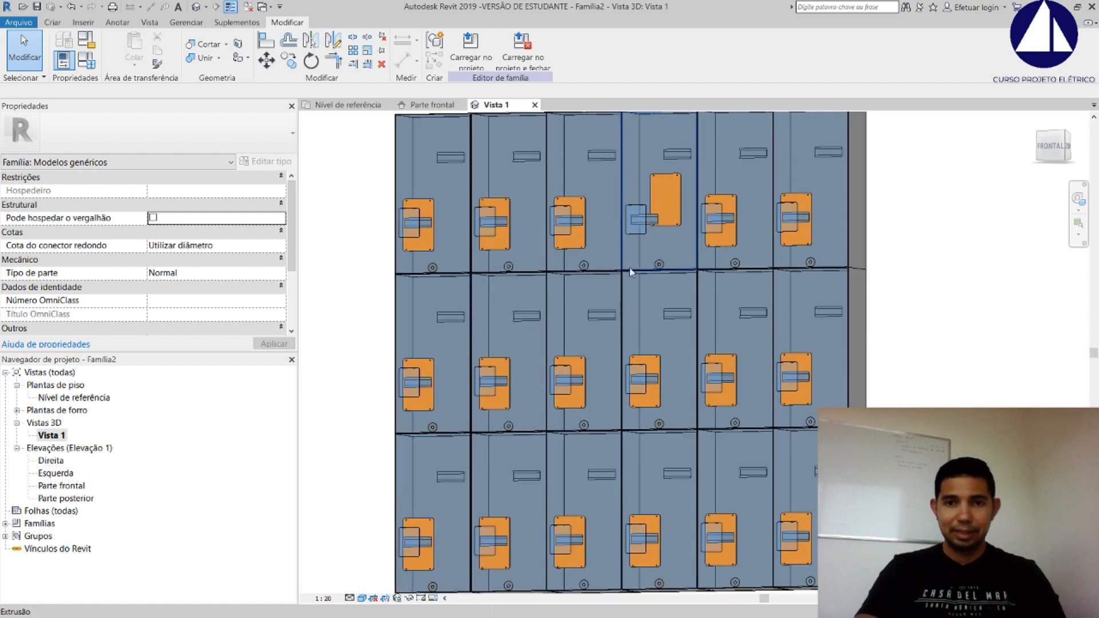
Delete the orange mounting plate, the small translucent box and the lower narrow bar from the middle-row, fourth-column meter box
{"action": "left_click", "coordinate": [654, 371]}
{"action": "key", "text": "Delete"}
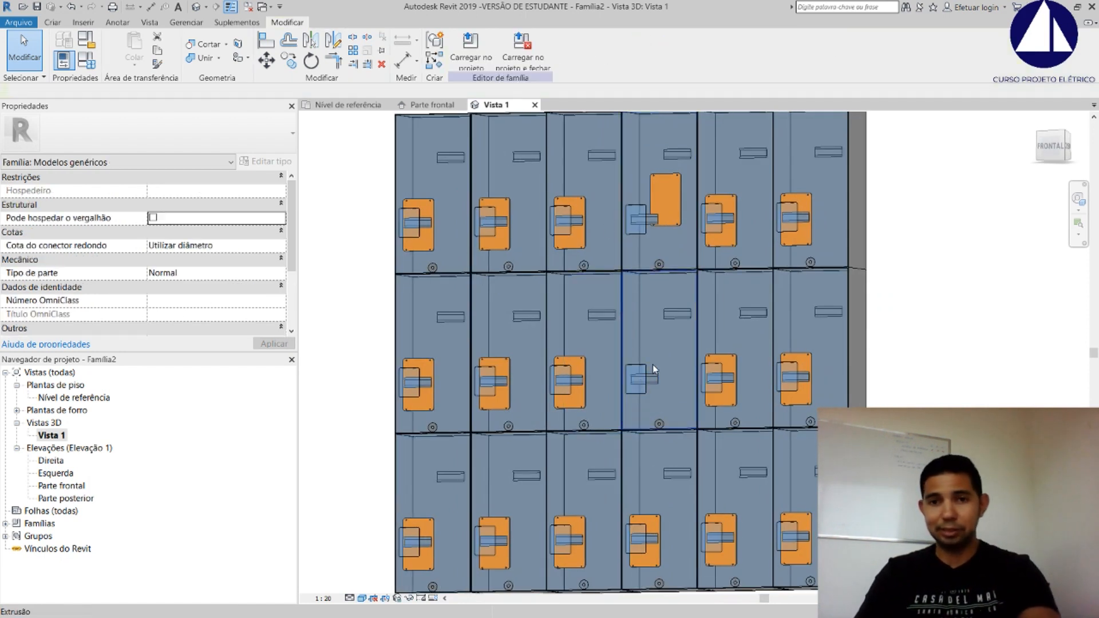
{"action": "left_click", "coordinate": [654, 373]}
{"action": "key", "text": "Delete"}
{"action": "left_click", "coordinate": [654, 380]}
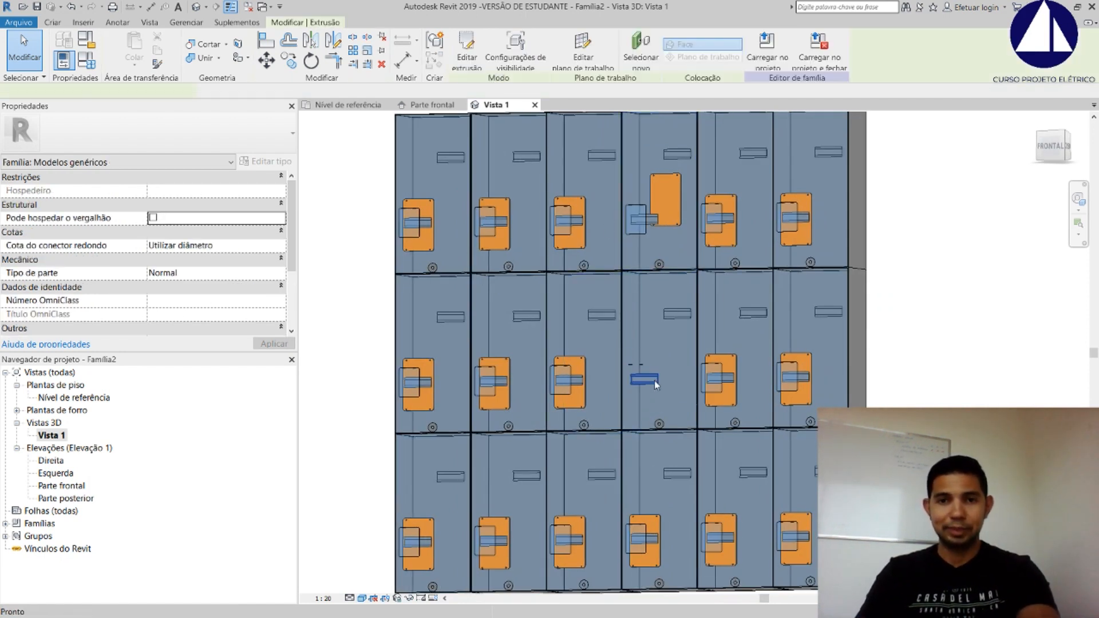
{"action": "key", "text": "Delete"}
Delete the upper narrow rectangular extrusion on the front of the middle-row, fourth-column box
{"action": "scroll", "coordinate": [638, 370], "scroll_direction": "up", "scroll_amount": 3}
{"action": "middle_click_drag", "start_coordinate": [641, 348], "coordinate": [713, 367], "text": "shift"}
{"action": "left_click", "coordinate": [694, 273]}
{"action": "key", "text": "Delete"}
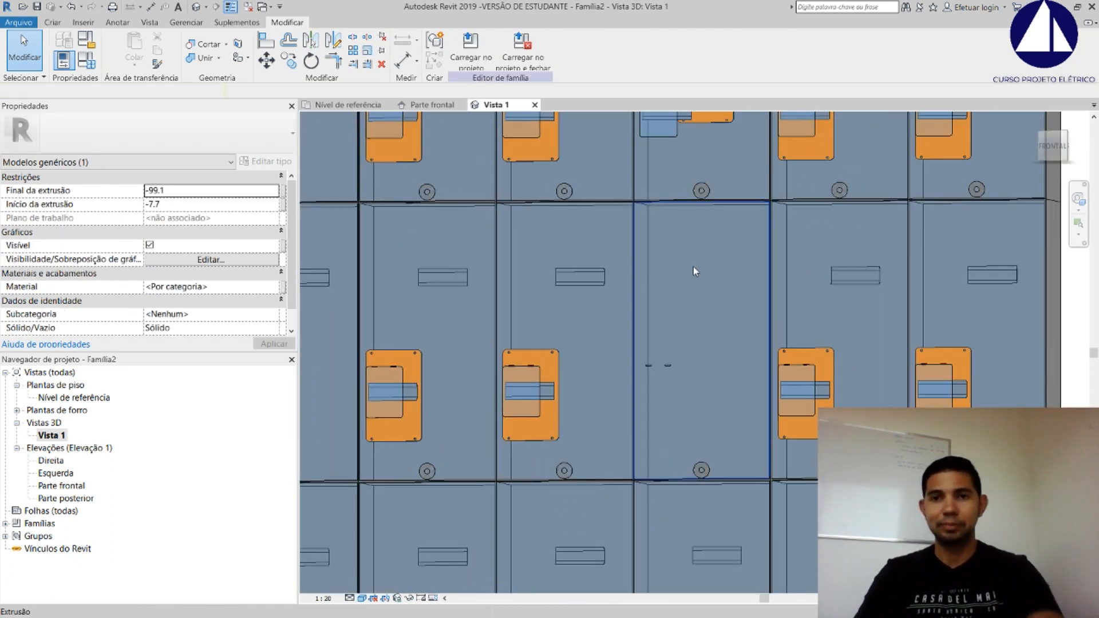
{"action": "scroll", "coordinate": [682, 270], "scroll_direction": "down", "scroll_amount": 6}
{"action": "key", "text": "Escape"}
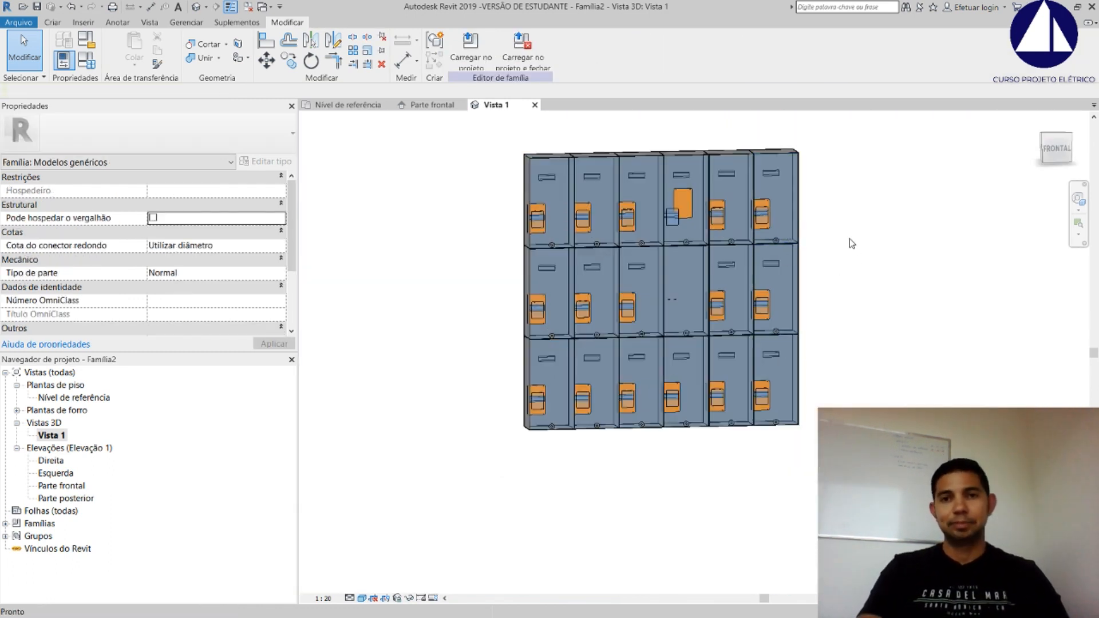
Compare the box grid with the meter photo in Photos, then return to Revit and inspect the whole panel from angled front views
{"action": "scroll", "coordinate": [852, 243], "scroll_direction": "up", "scroll_amount": 1}
{"action": "middle_click_drag", "start_coordinate": [799, 267], "coordinate": [729, 294]}
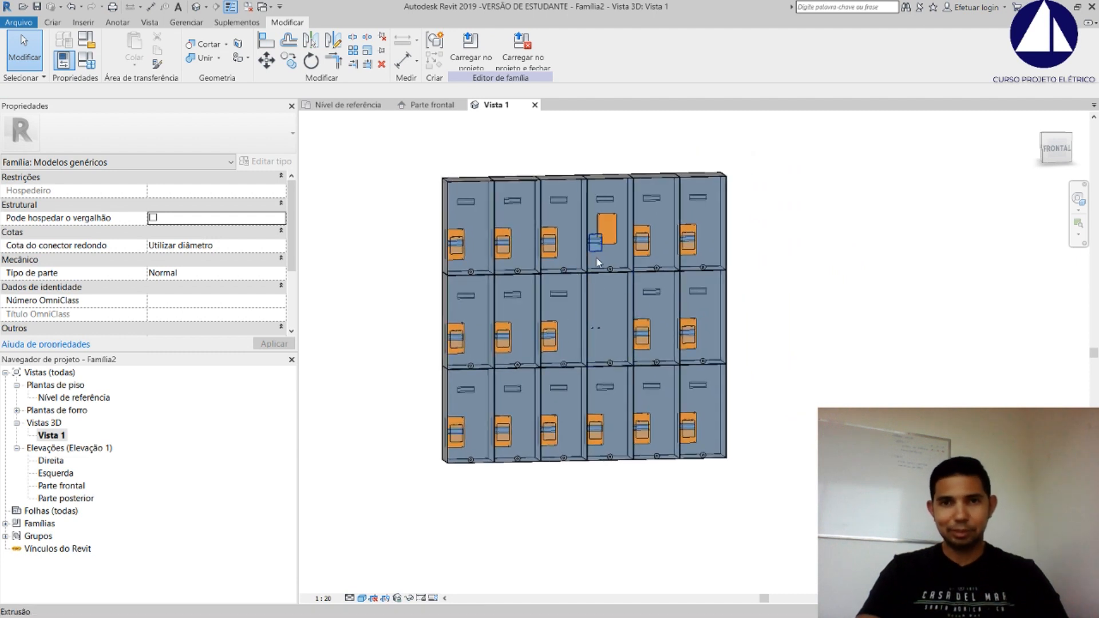
{"action": "key", "text": "alt+Tab"}
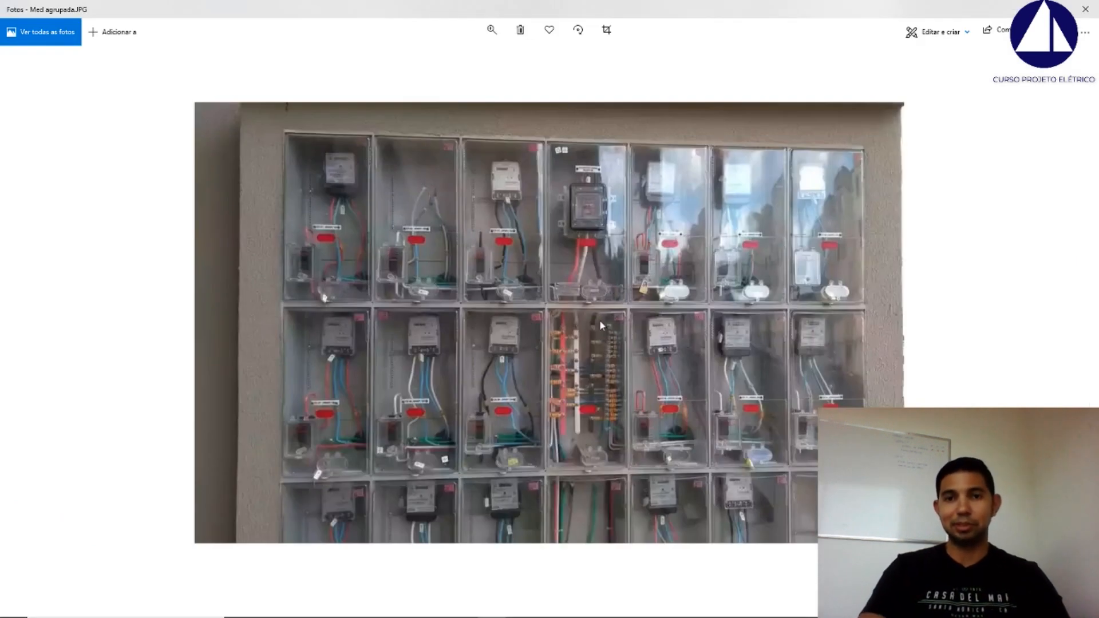
{"action": "key", "text": "alt+Tab"}
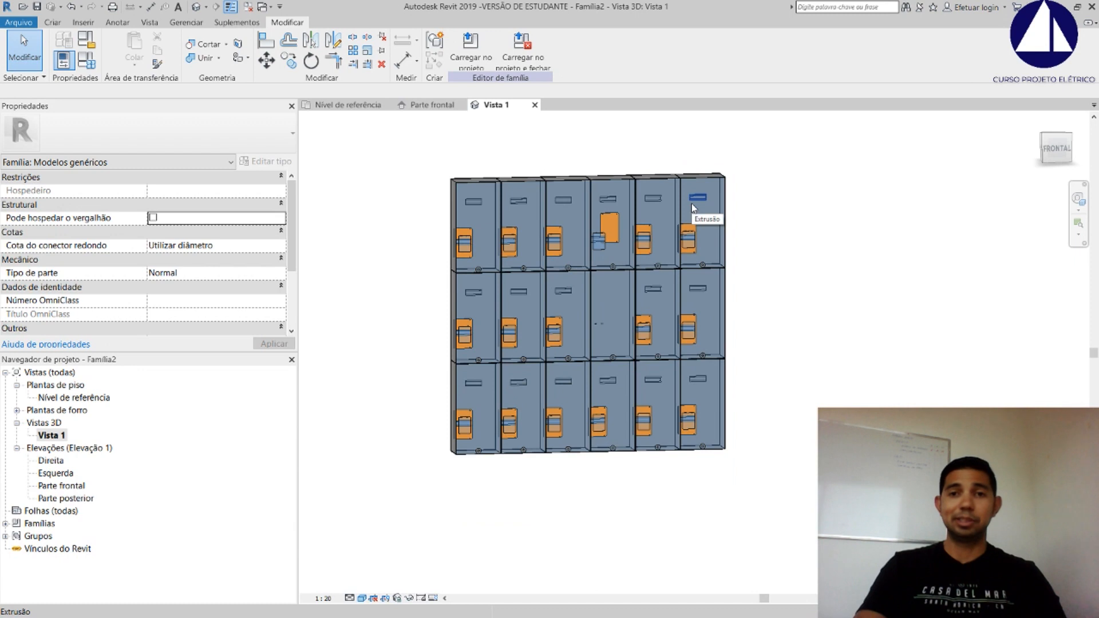
{"action": "middle_click_drag", "start_coordinate": [732, 224], "coordinate": [790, 246], "text": "shift"}
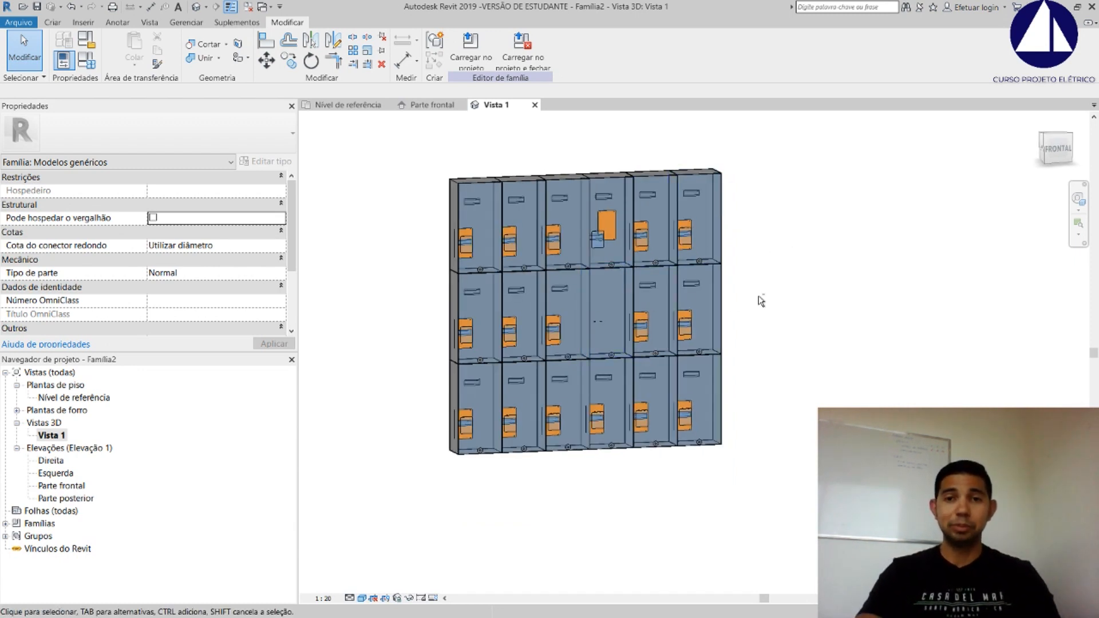
{"action": "middle_click_drag", "start_coordinate": [760, 301], "coordinate": [550, 342], "text": "shift"}
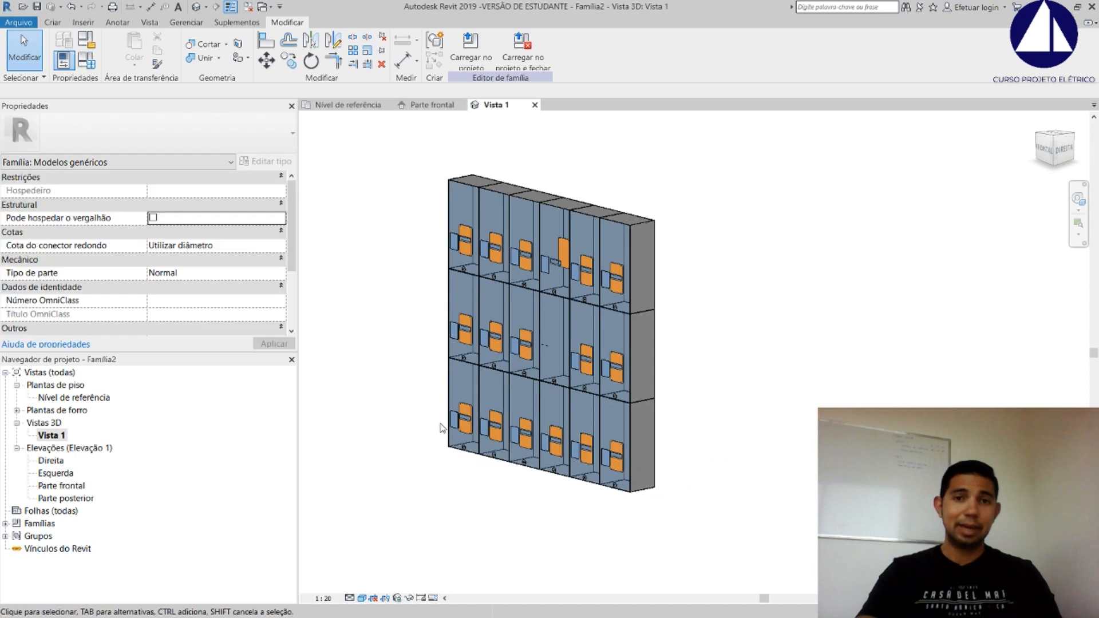
{"action": "scroll", "coordinate": [443, 428], "scroll_direction": "up", "scroll_amount": 1}
{"action": "middle_click_drag", "start_coordinate": [517, 418], "coordinate": [624, 447], "text": "shift"}
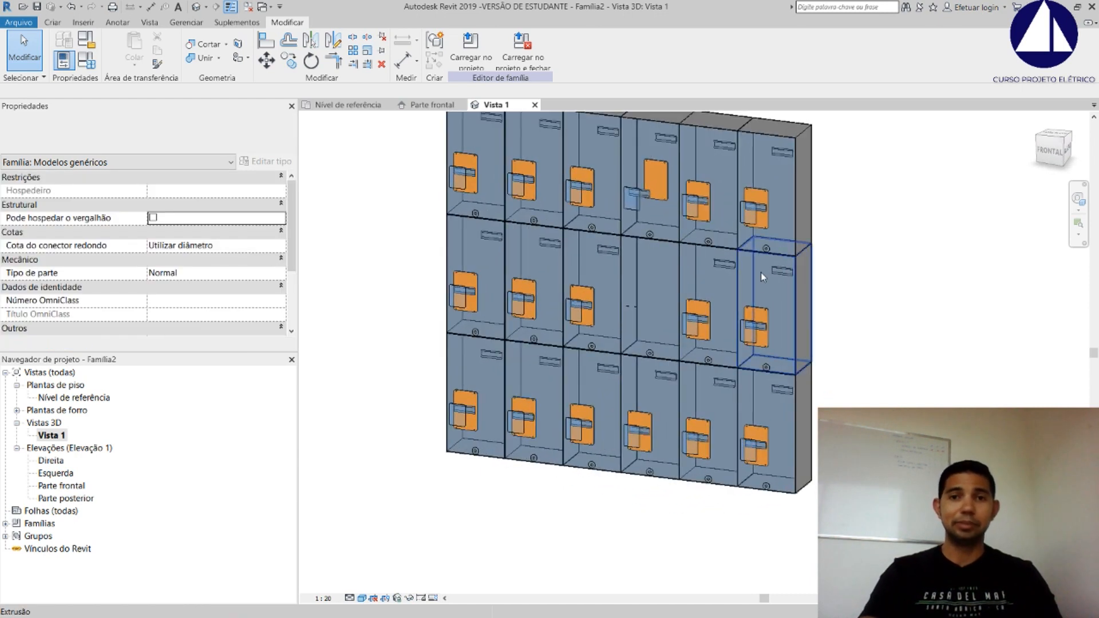
{"action": "scroll", "coordinate": [761, 281], "scroll_direction": "down", "scroll_amount": 1}
{"action": "middle_click_drag", "start_coordinate": [785, 243], "coordinate": [811, 279], "text": "shift"}
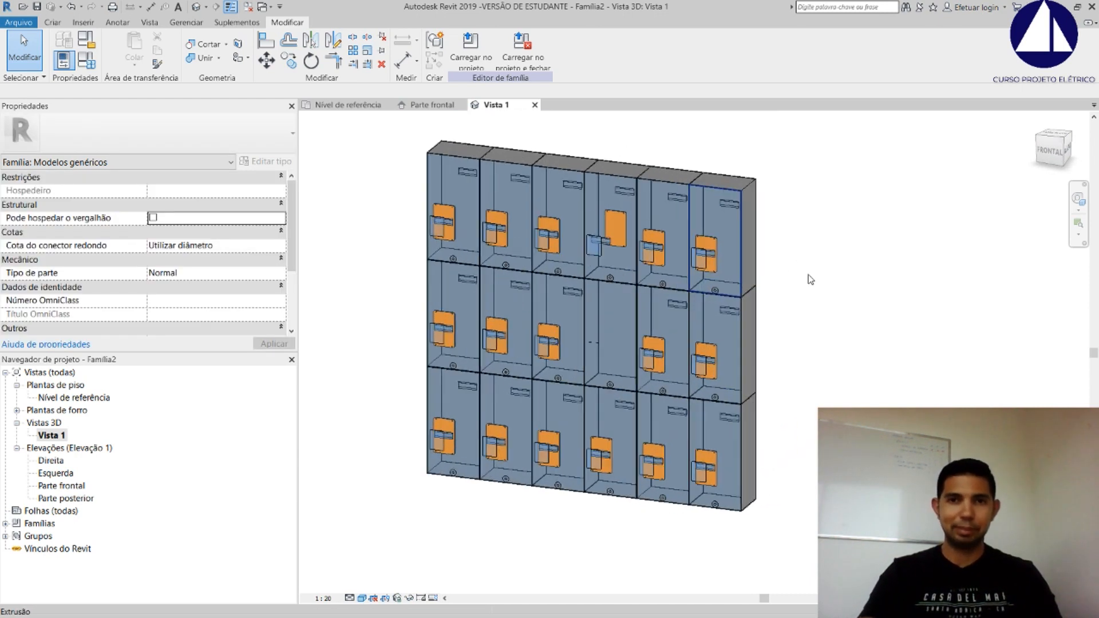